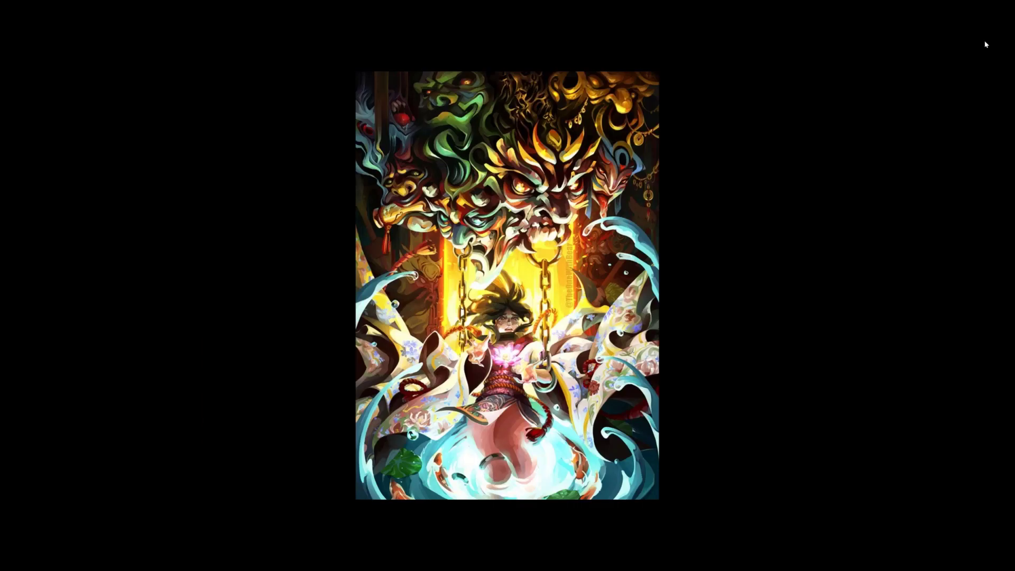
# Minimize the photo viewer showing the artwork and switch to Clip Studio Paint with its window maximized
pyautogui.click(986, 42)
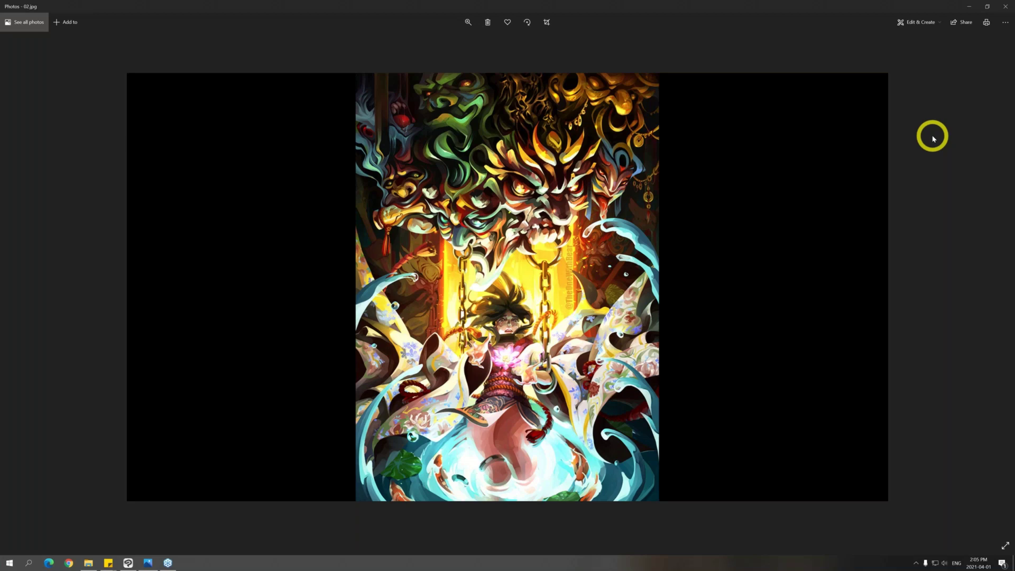
pyautogui.click(970, 6)
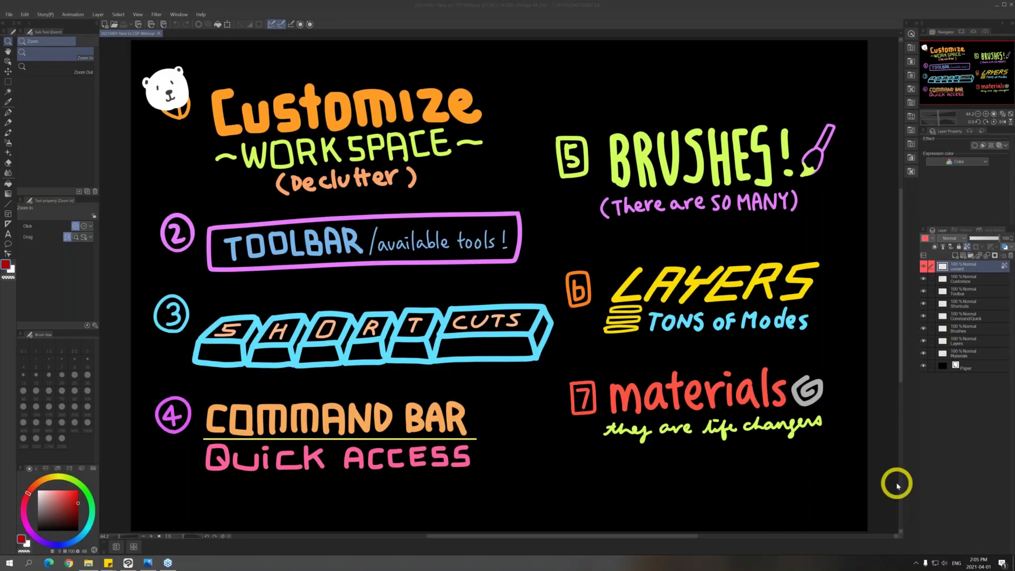
pyautogui.doubleClick(634, 5)
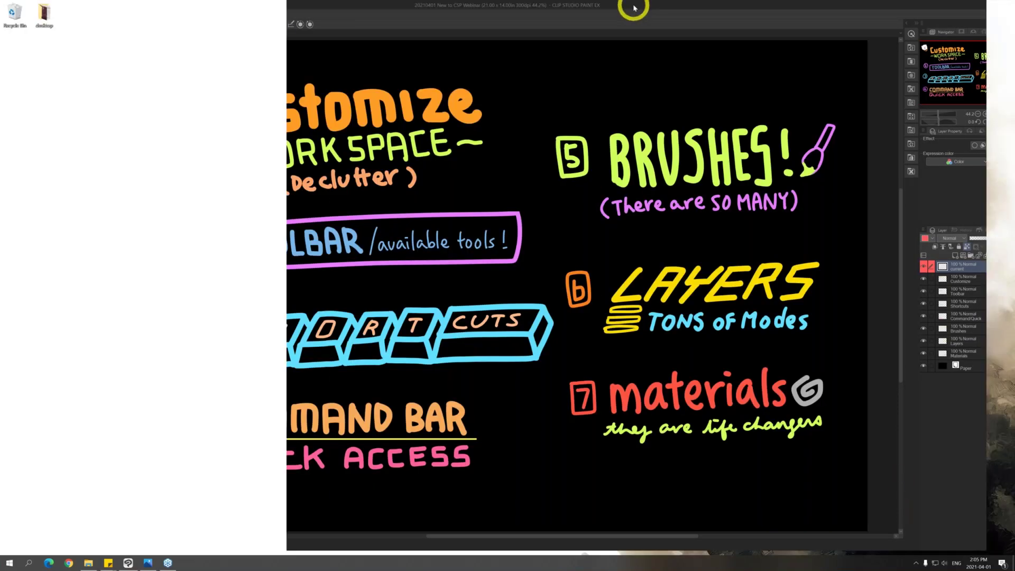
pyautogui.moveTo(714, 9); pyautogui.dragTo(712, 3)
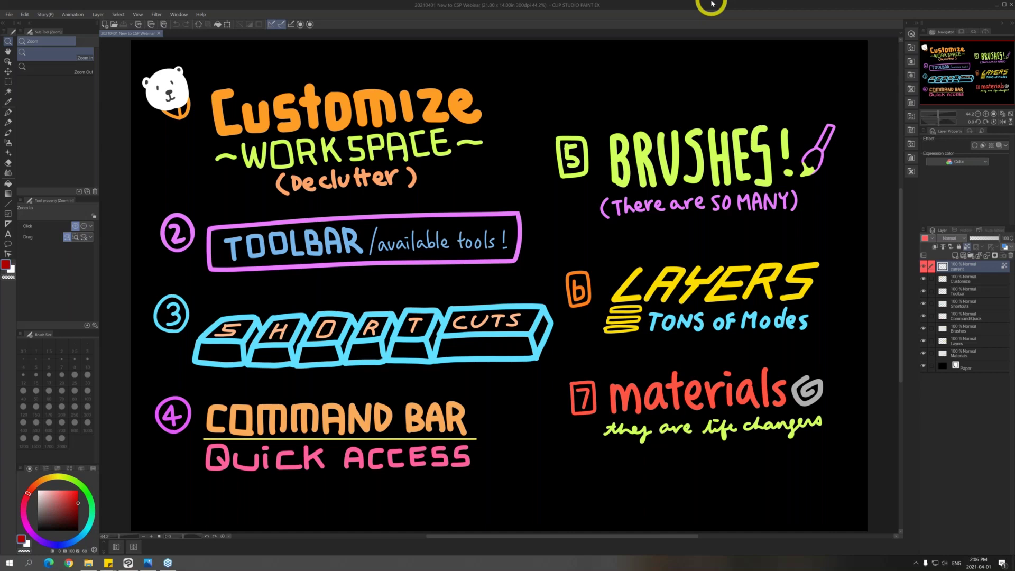
pyautogui.click(945, 420)
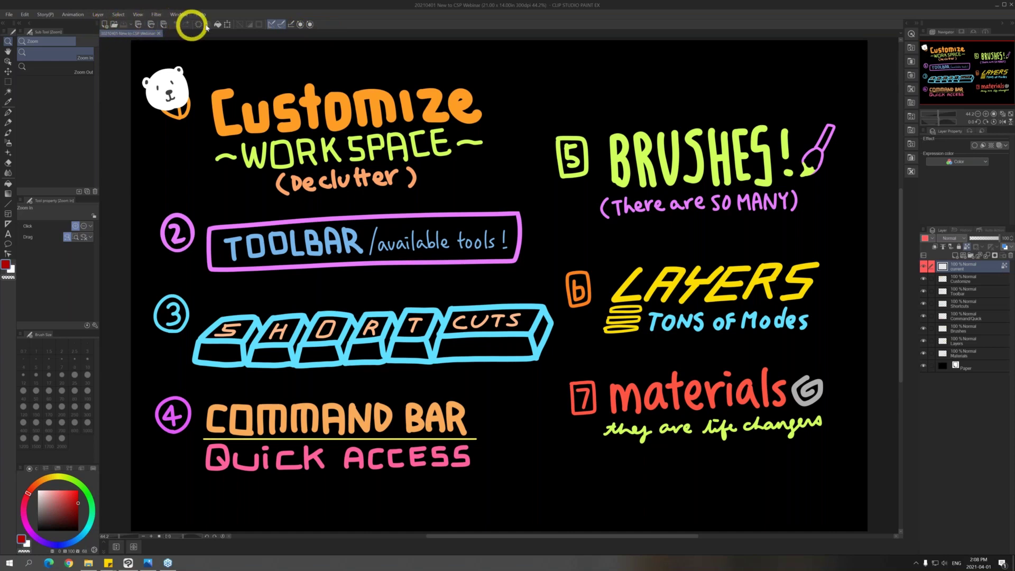
pyautogui.click(281, 24)
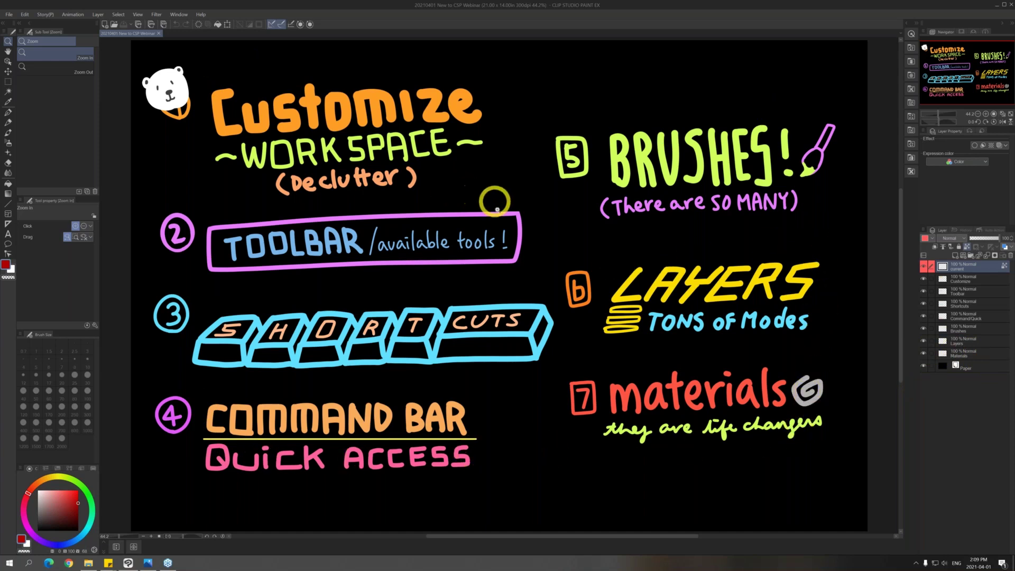
pyautogui.moveTo(489, 195)
pyautogui.mouseDown()
pyautogui.moveTo(501, 192)
pyautogui.moveTo(483, 194)
pyautogui.mouseUp()
pyautogui.click(483, 194)
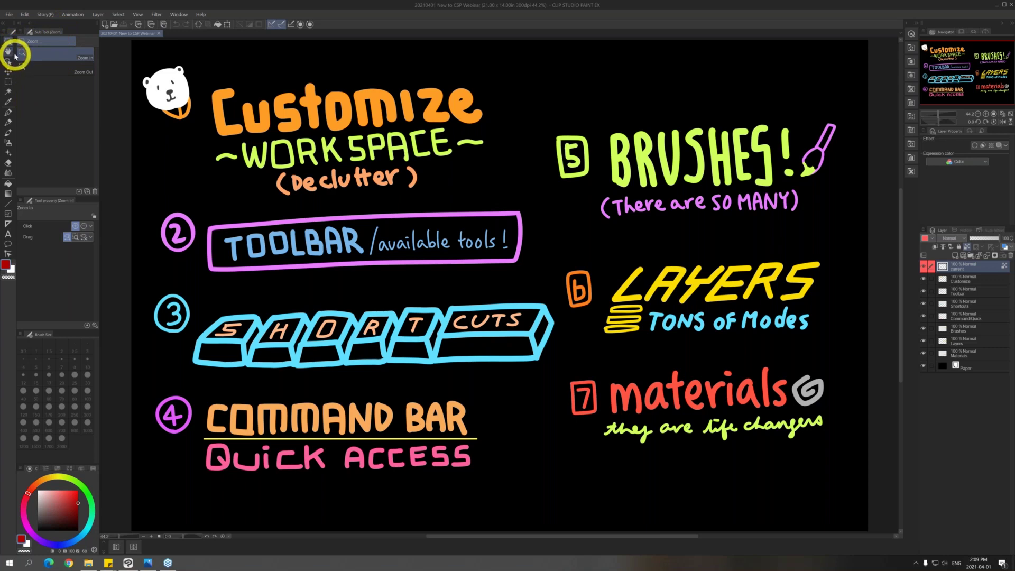
# Go through the Hand, Operation, Move layer, Selection area, Auto select and Eyedropper tools to compare their sub tools
pyautogui.click(7, 52)
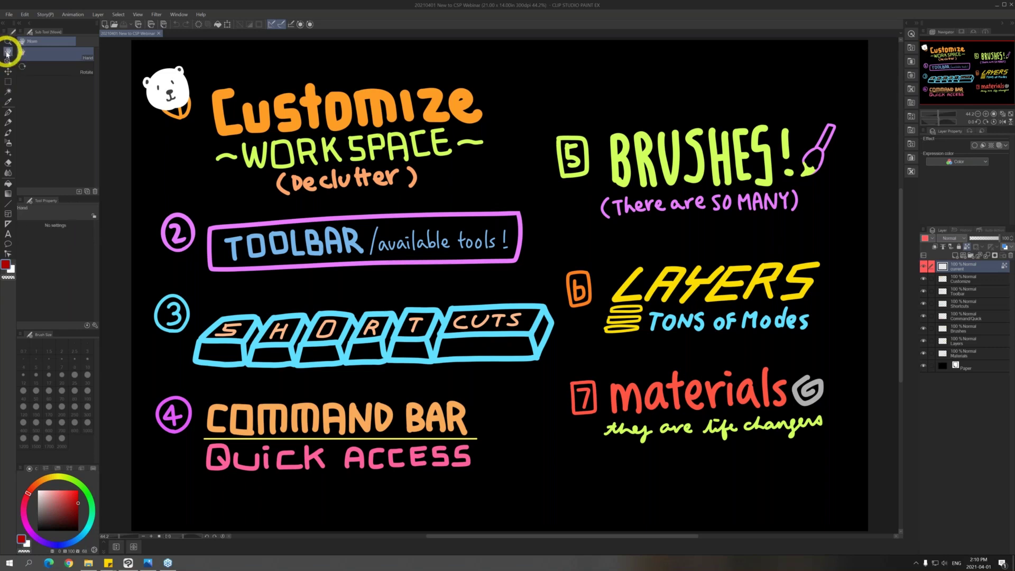
pyautogui.click(7, 62)
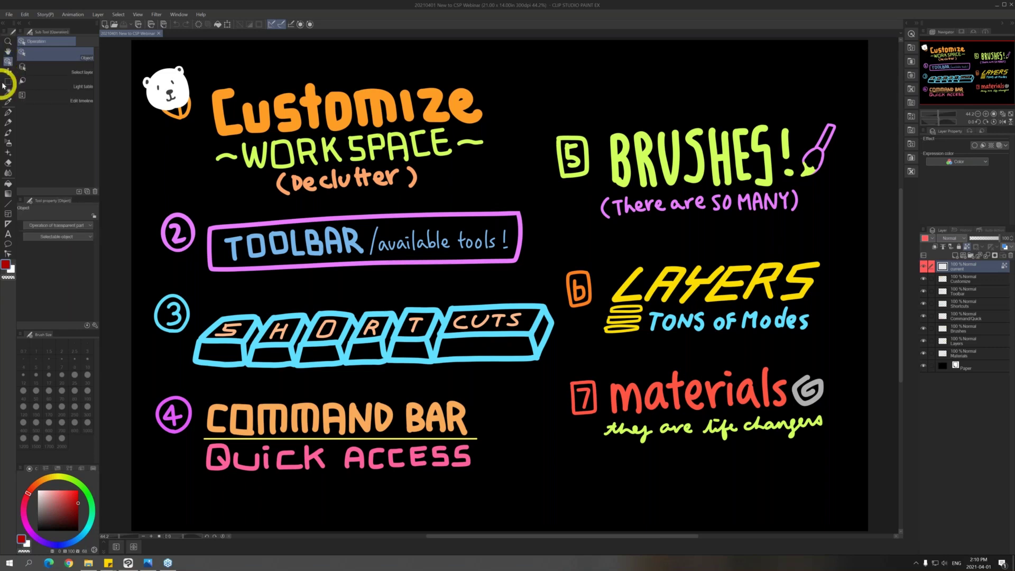
pyautogui.click(7, 73)
pyautogui.click(8, 82)
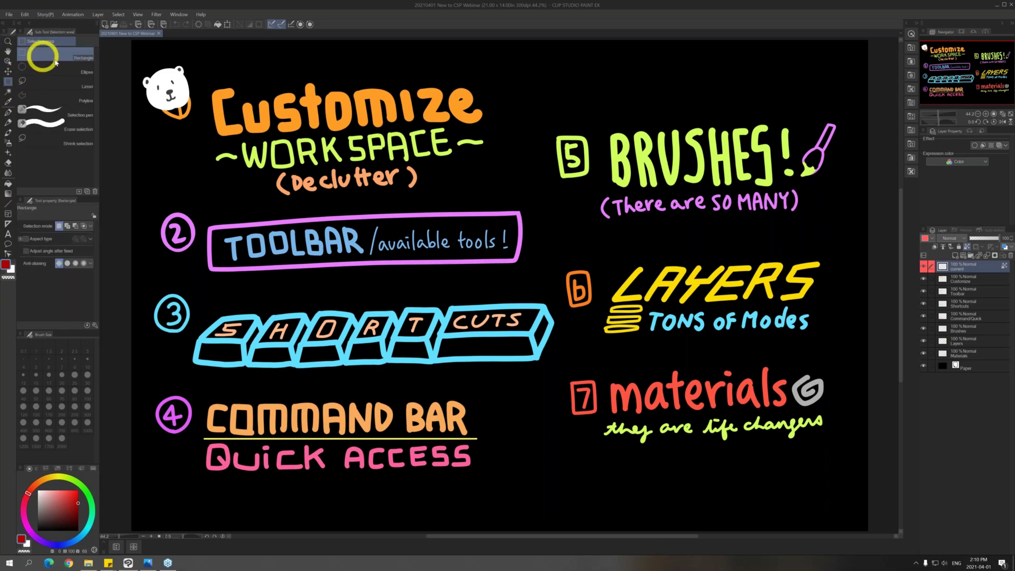
pyautogui.click(7, 92)
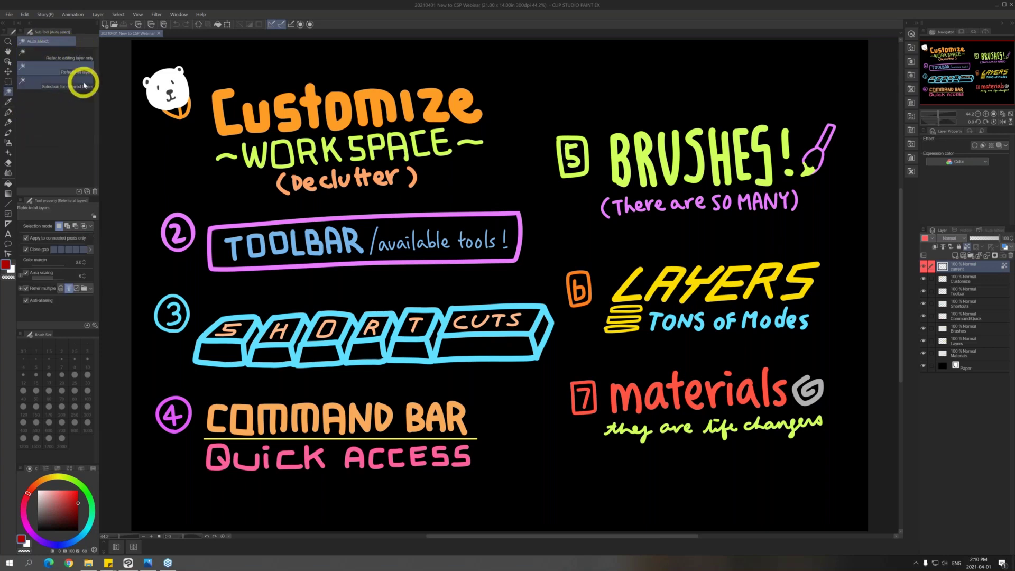
pyautogui.click(8, 101)
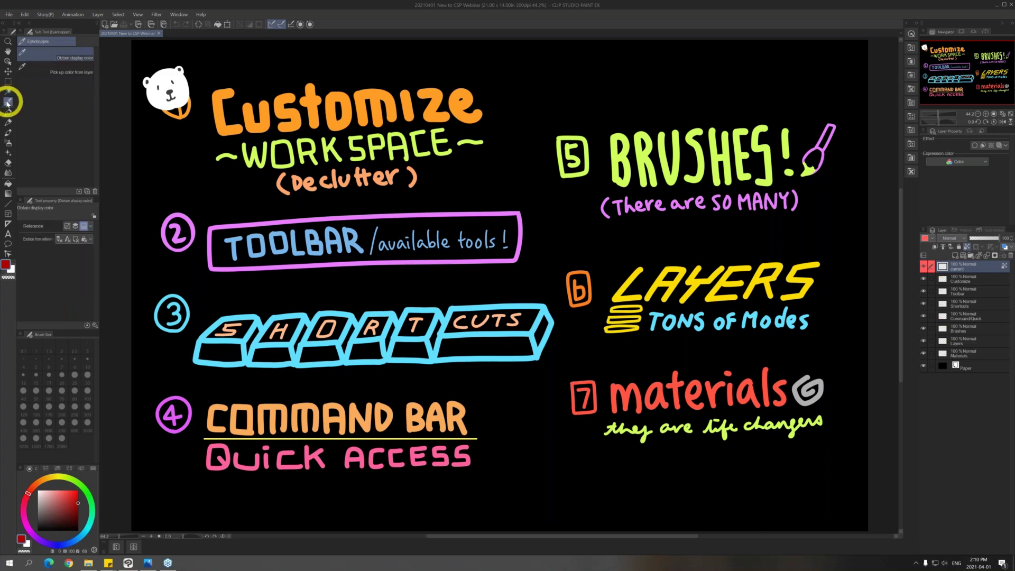
# Compare the tool properties of the Design pencil and Rough pencil sub tools of the Pencil tool
pyautogui.click(8, 122)
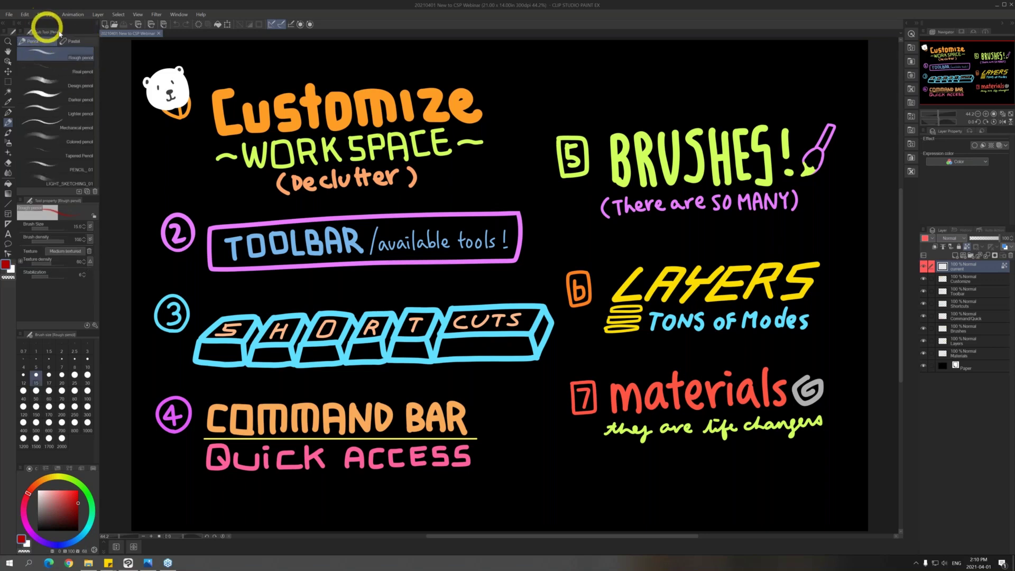
pyautogui.click(82, 84)
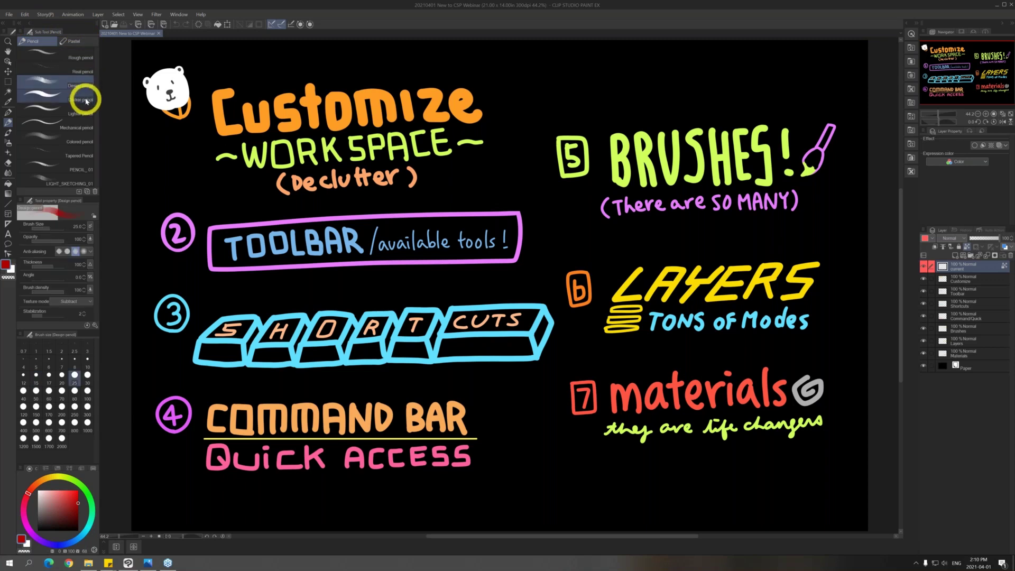
pyautogui.click(82, 52)
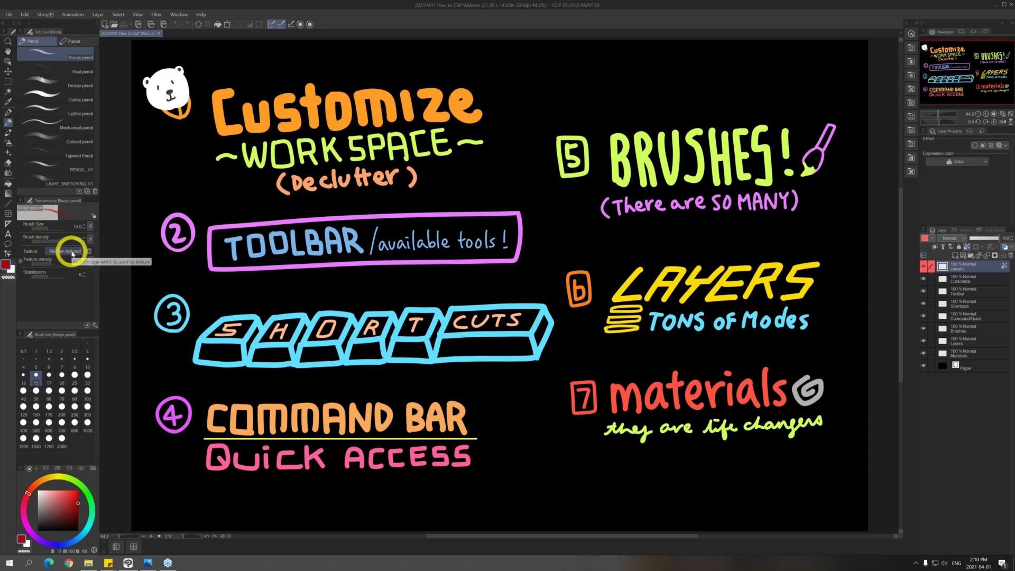
# Compare the tool properties offered by the Zoom, Hand and Operation tools
pyautogui.click(7, 41)
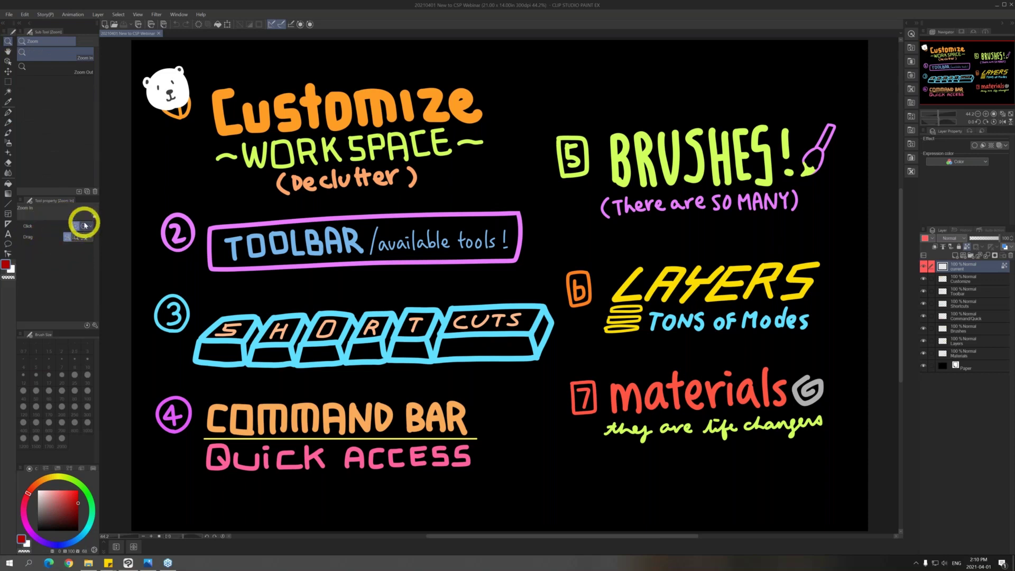
pyautogui.click(8, 52)
pyautogui.click(64, 241)
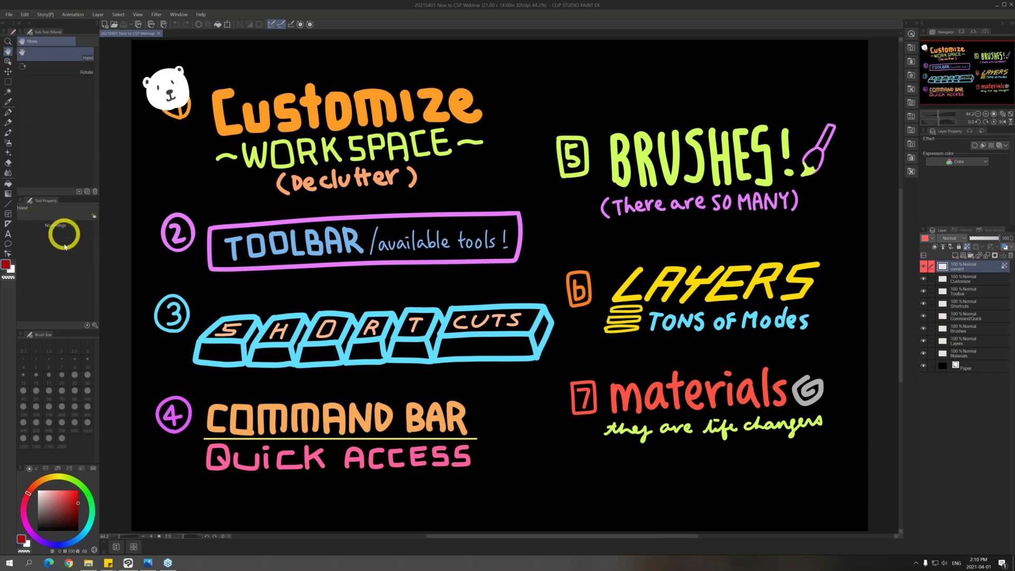
pyautogui.click(10, 54)
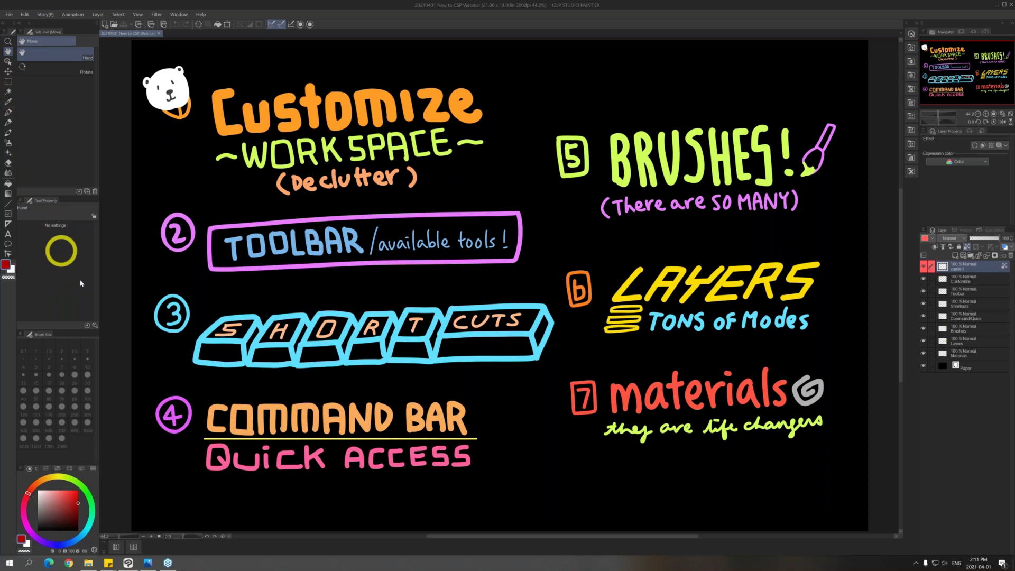
pyautogui.click(7, 62)
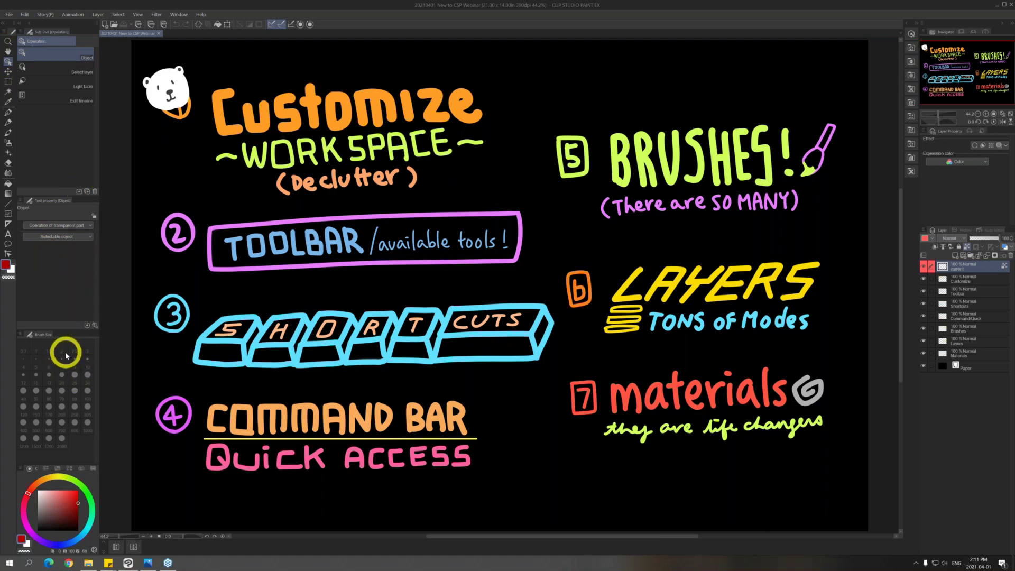
# Select the G-pen, try several preset brush sizes up to 2000, and finish with brush size 100
pyautogui.click(8, 113)
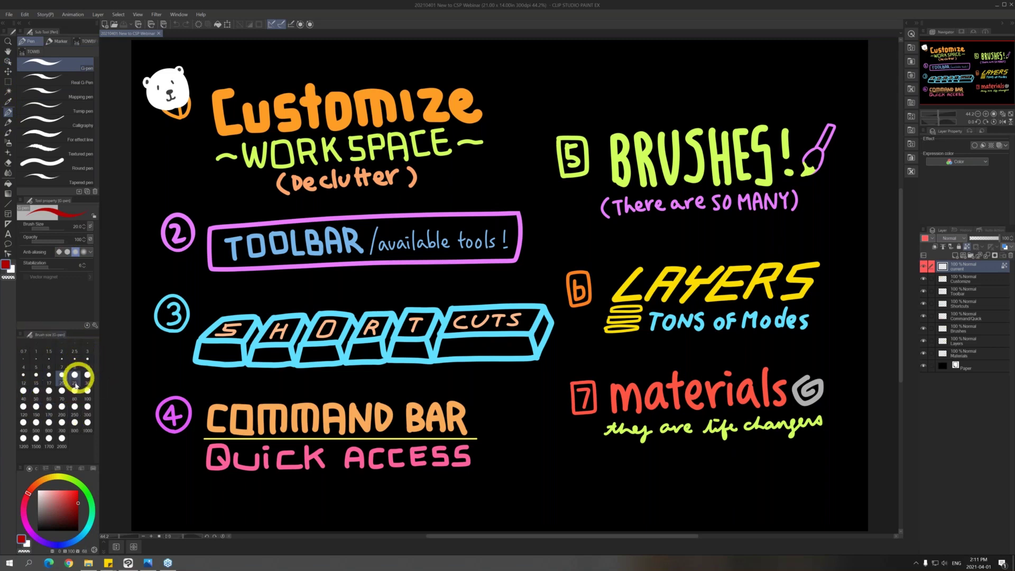
pyautogui.click(58, 408)
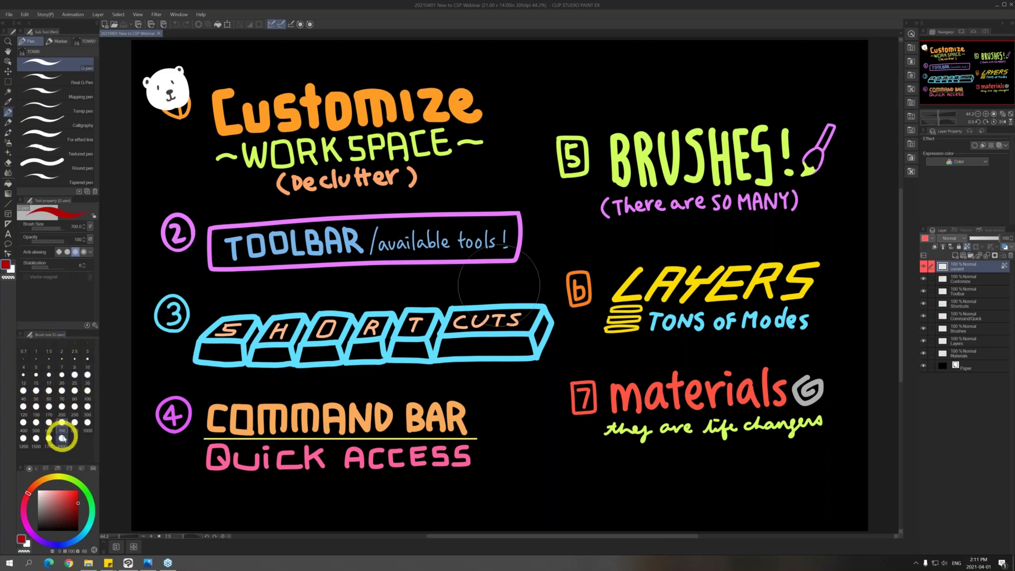
pyautogui.click(63, 441)
pyautogui.click(23, 438)
pyautogui.click(62, 422)
pyautogui.click(84, 407)
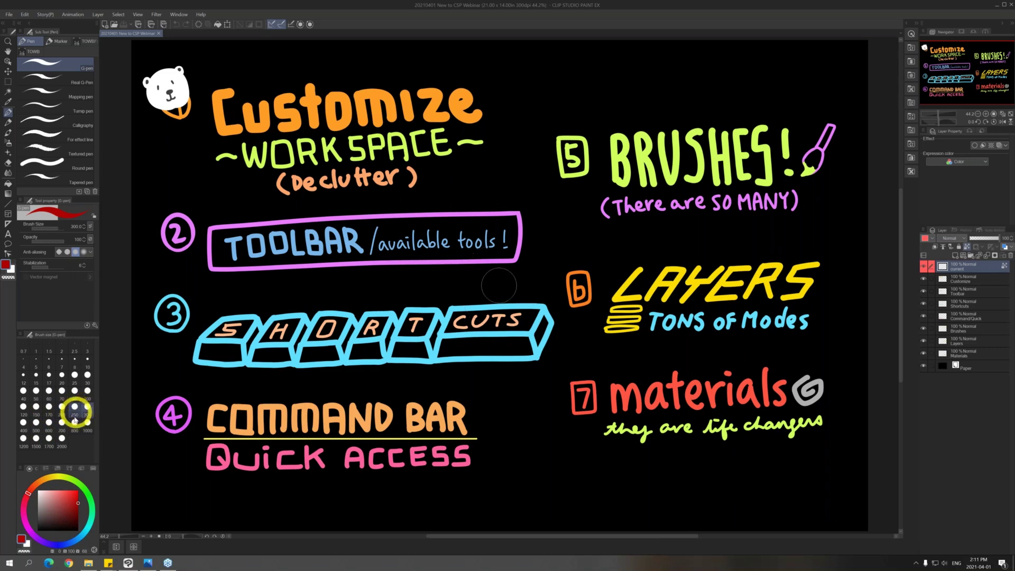
pyautogui.click(62, 439)
pyautogui.click(48, 374)
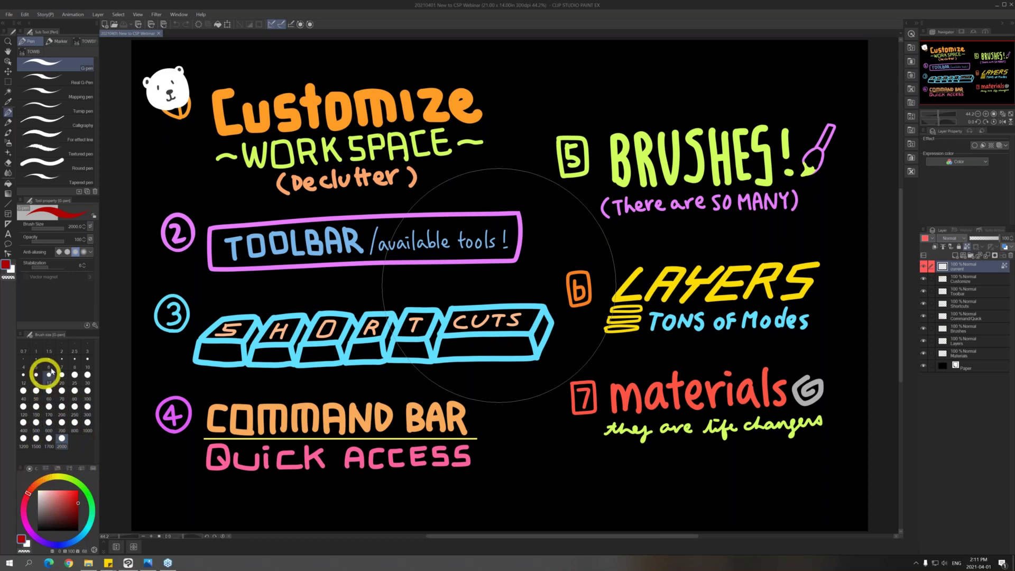
pyautogui.click(86, 396)
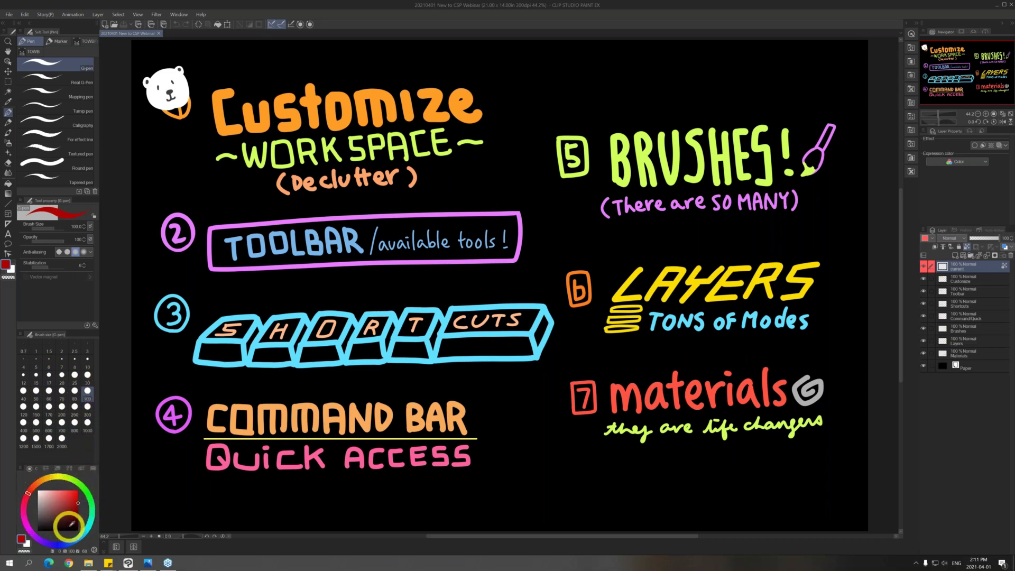
# Pick a muted blue main colour on the color wheel, then switch the wheel to the triangular colour space and back to HSV
pyautogui.moveTo(62, 479)
pyautogui.mouseDown()
pyautogui.moveTo(79, 482)
pyautogui.moveTo(87, 499)
pyautogui.moveTo(65, 552)
pyautogui.moveTo(24, 528)
pyautogui.moveTo(42, 479)
pyautogui.moveTo(90, 524)
pyautogui.moveTo(79, 538)
pyautogui.mouseUp()
pyautogui.moveTo(49, 497)
pyautogui.mouseDown()
pyautogui.moveTo(38, 493)
pyautogui.moveTo(34, 513)
pyautogui.moveTo(51, 498)
pyautogui.moveTo(70, 504)
pyautogui.moveTo(75, 520)
pyautogui.moveTo(58, 502)
pyautogui.moveTo(45, 508)
pyautogui.moveTo(55, 513)
pyautogui.mouseUp()
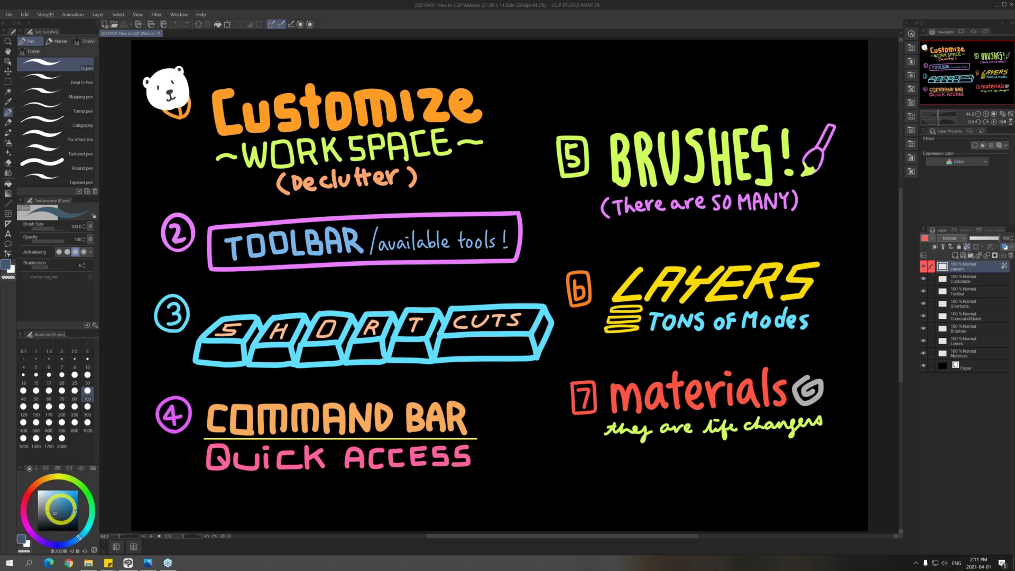
pyautogui.click(94, 551)
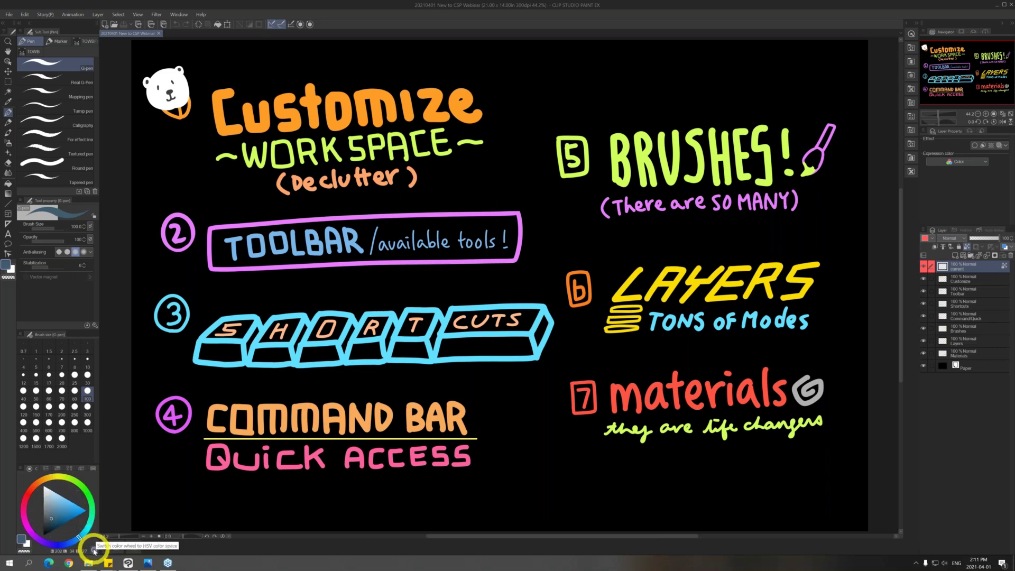
pyautogui.click(93, 551)
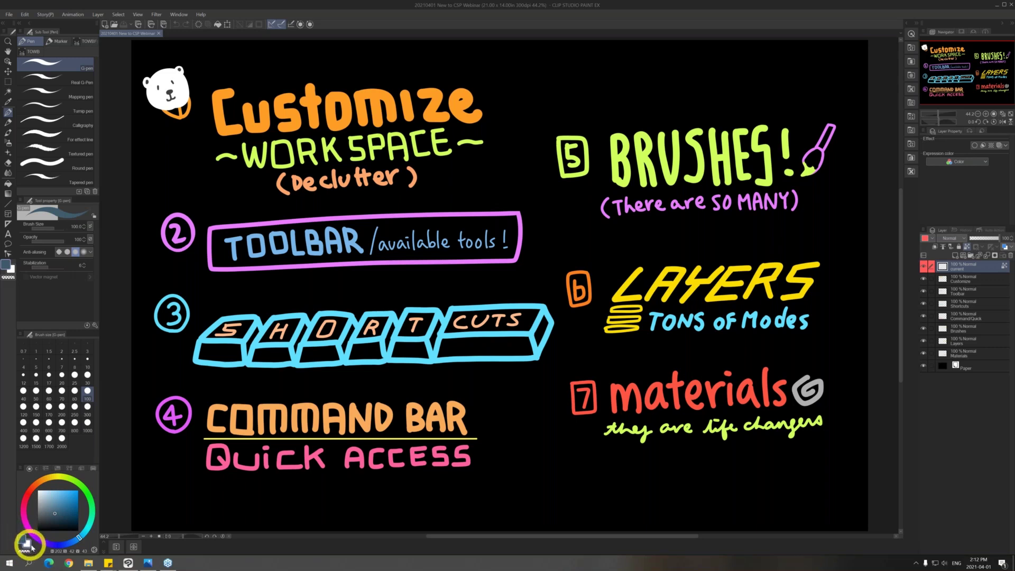
# Alternate between main and sub colour, set the sub colour to bright yellow, and make the blue main colour active again
pyautogui.click(27, 544)
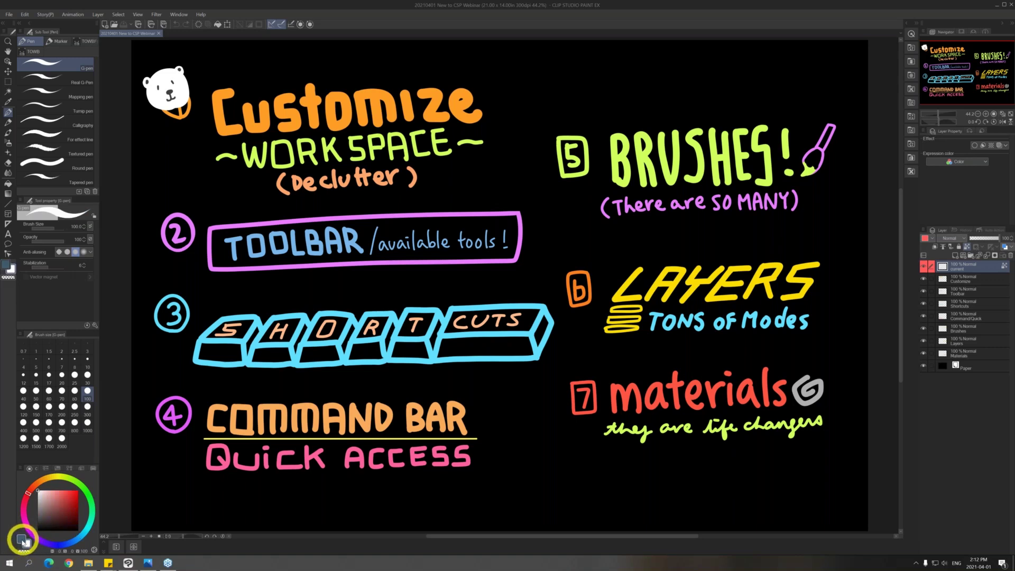
pyautogui.click(24, 542)
pyautogui.click(26, 544)
pyautogui.click(24, 541)
pyautogui.click(26, 544)
pyautogui.click(26, 545)
pyautogui.click(26, 544)
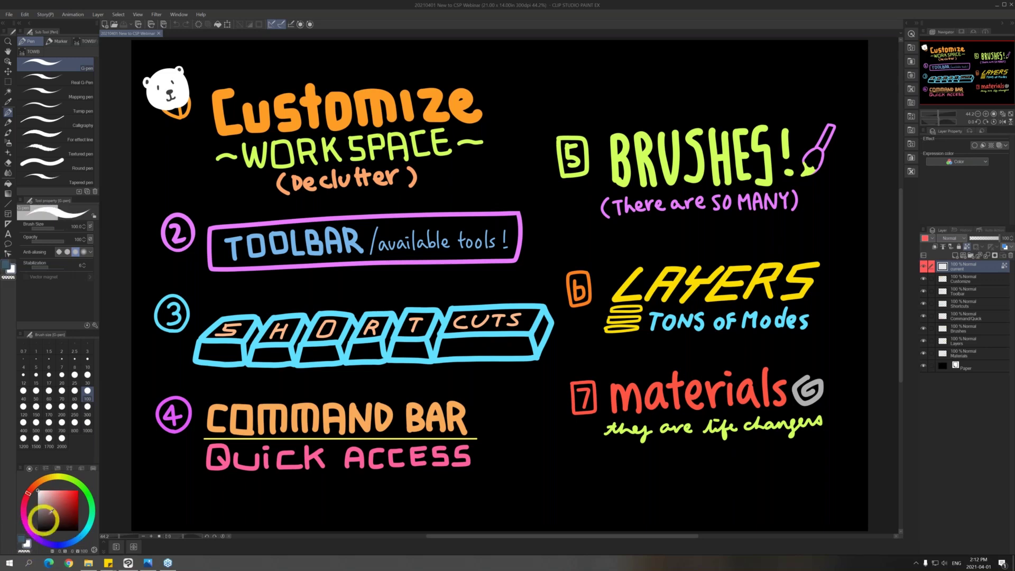
pyautogui.click(62, 477)
pyautogui.click(22, 540)
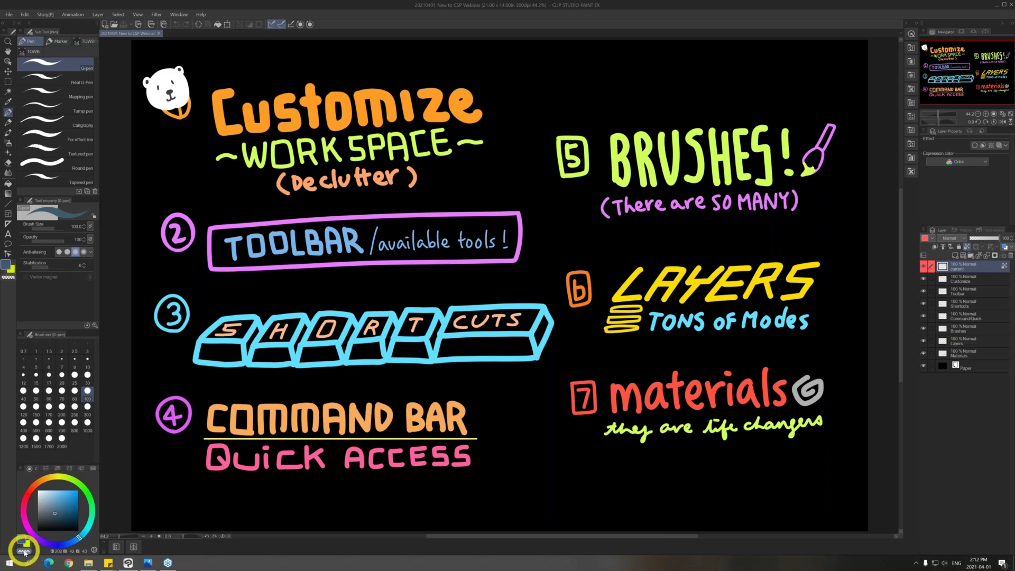
# Change the main colour to salmon red using the RGB colour sliders
pyautogui.click(47, 469)
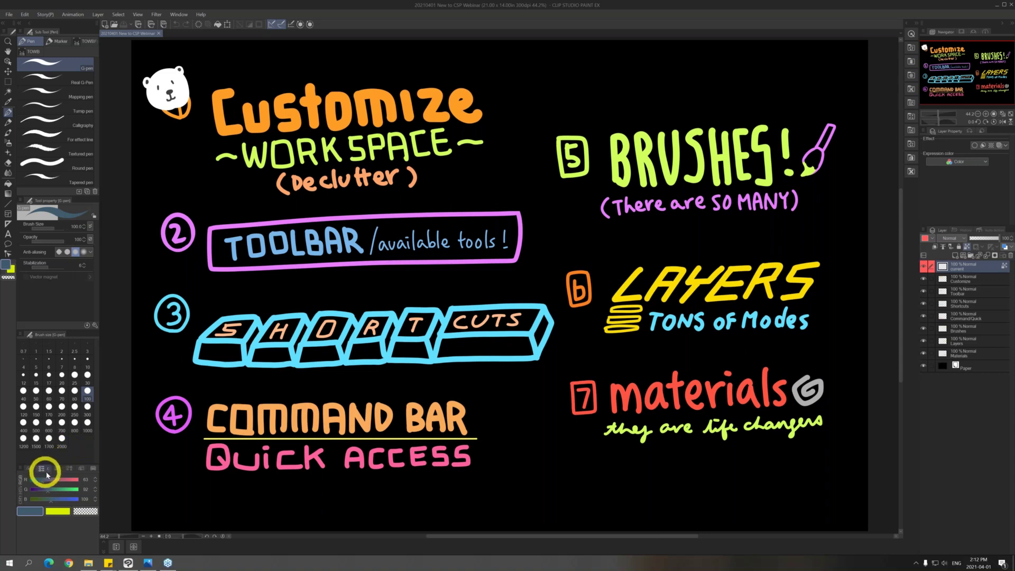
pyautogui.moveTo(59, 482)
pyautogui.mouseDown()
pyautogui.moveTo(68, 480)
pyautogui.moveTo(54, 491)
pyautogui.mouseUp()
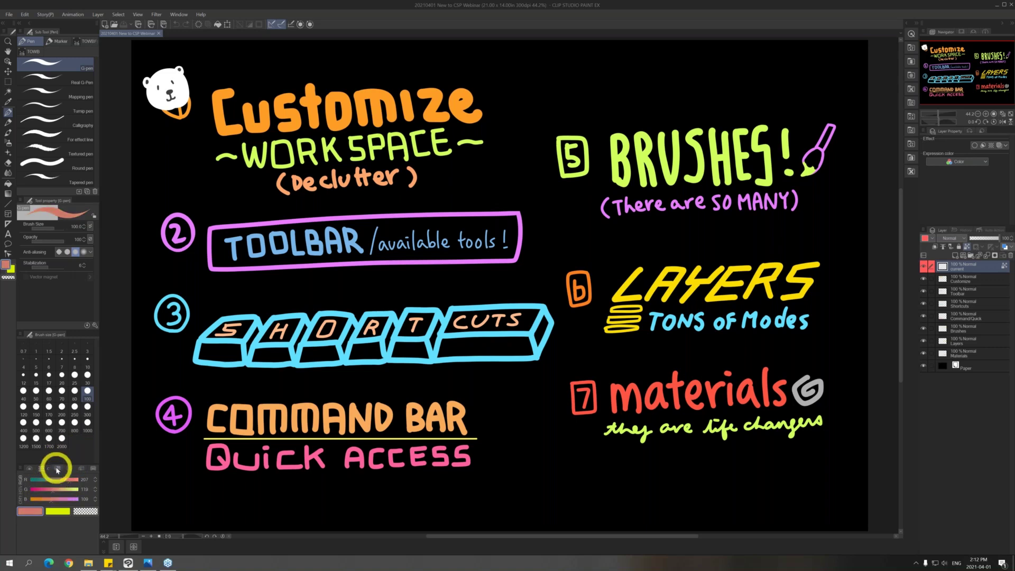
# Display the colour swatches and load the Additional color set in place of the standard one
pyautogui.click(56, 469)
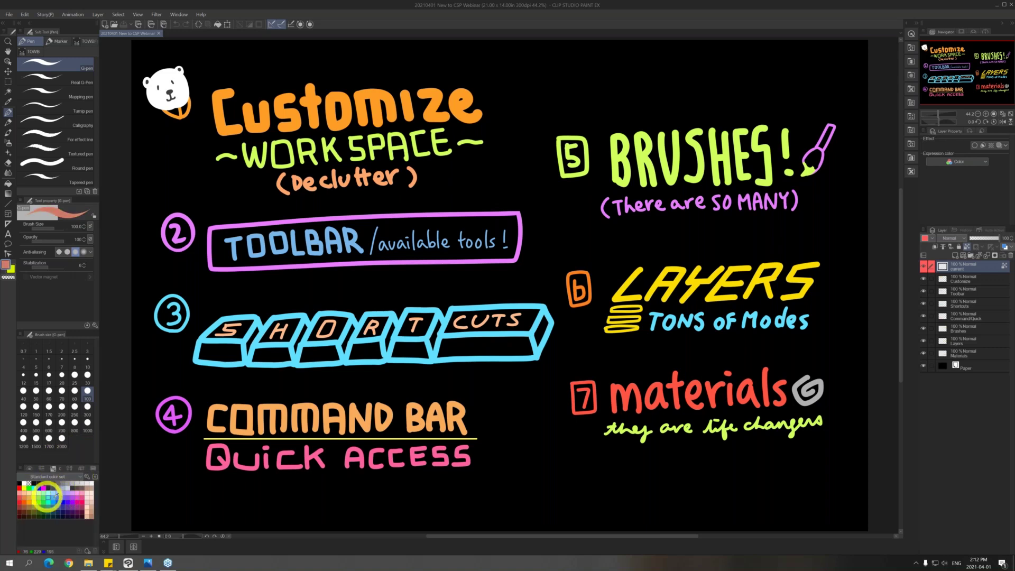
pyautogui.click(76, 479)
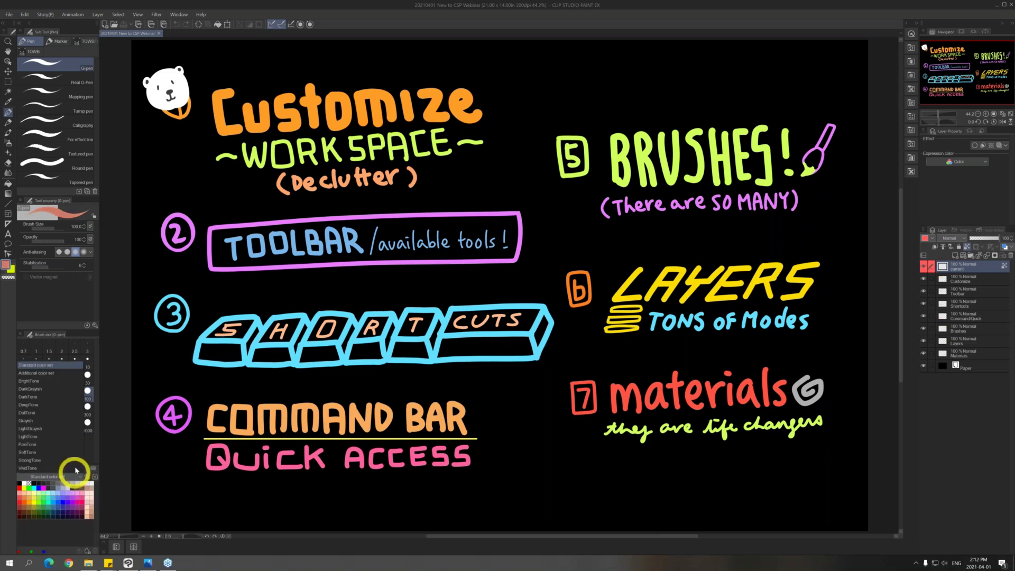
pyautogui.click(55, 373)
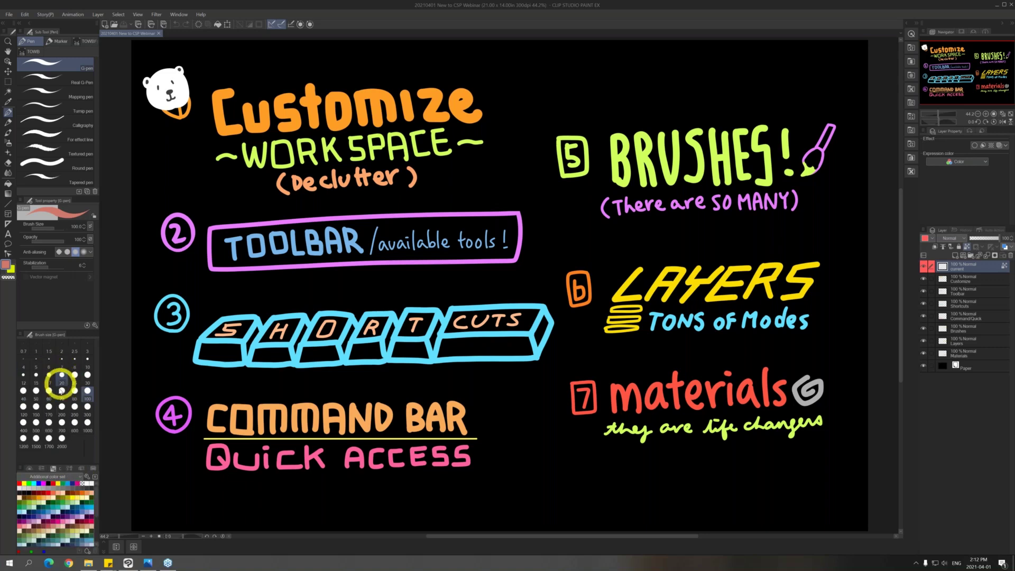
# Load the BrightTone color set and pick its blue-violet swatch as the main colour
pyautogui.click(69, 478)
pyautogui.click(62, 384)
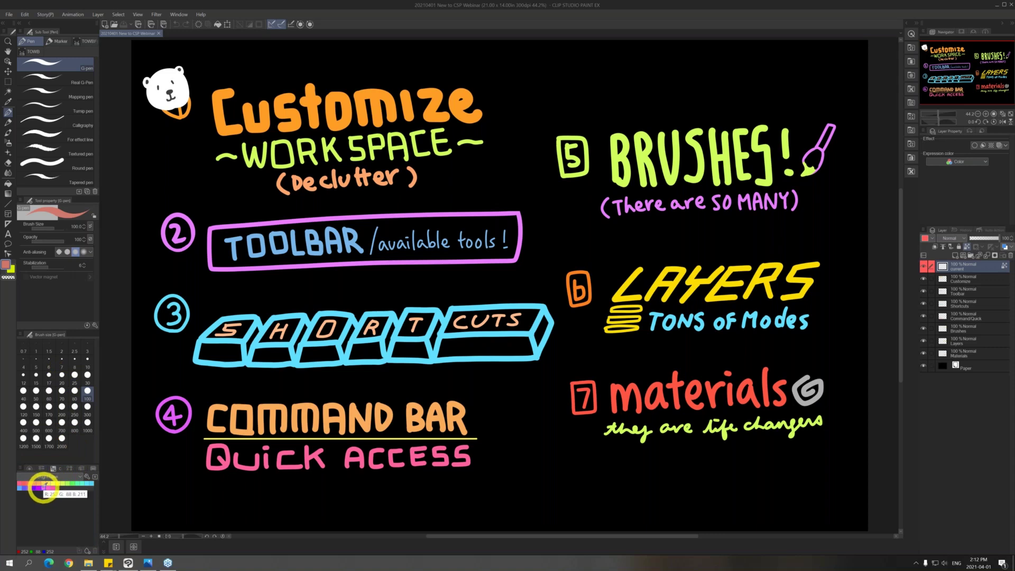
pyautogui.click(19, 488)
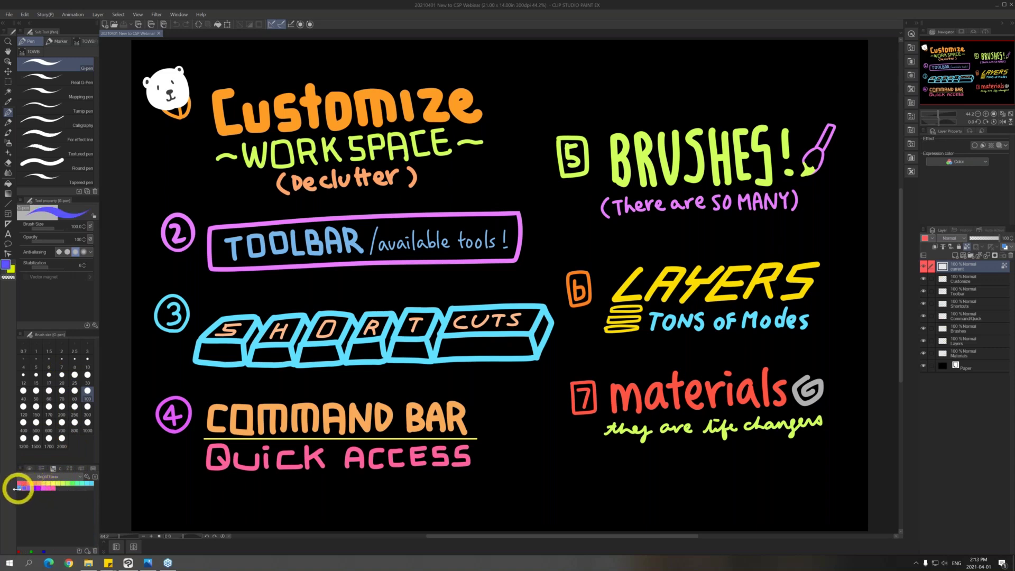
# Load the DarkGrayish color set, sample its olive and green swatches, and return to the Standard color set
pyautogui.click(62, 476)
pyautogui.click(61, 388)
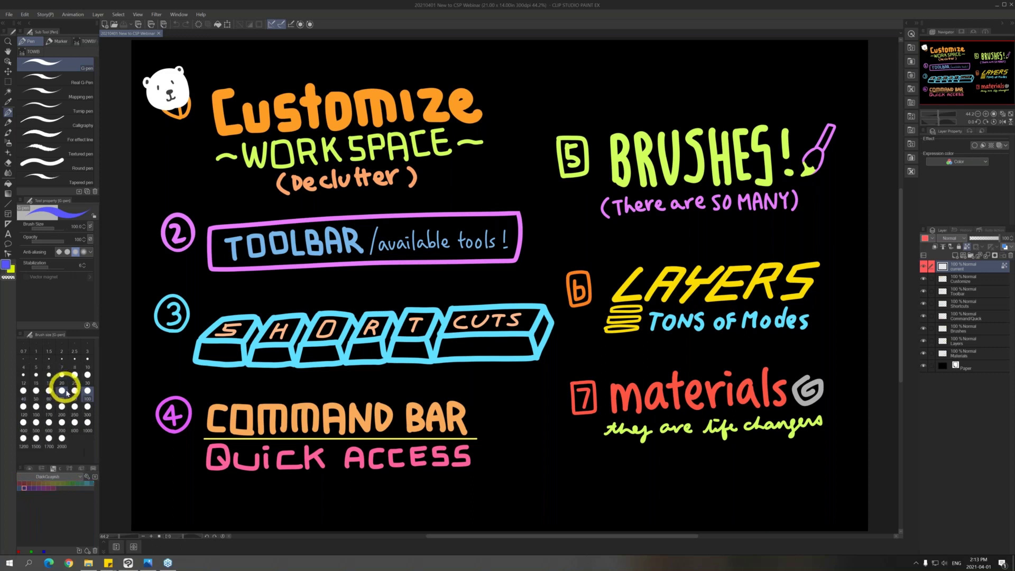
pyautogui.click(43, 483)
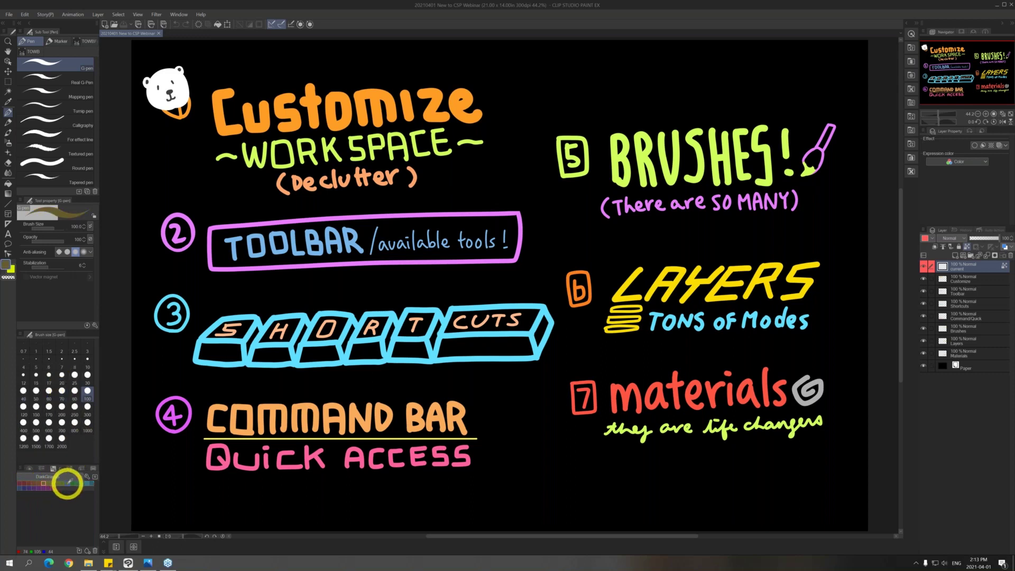
pyautogui.click(70, 480)
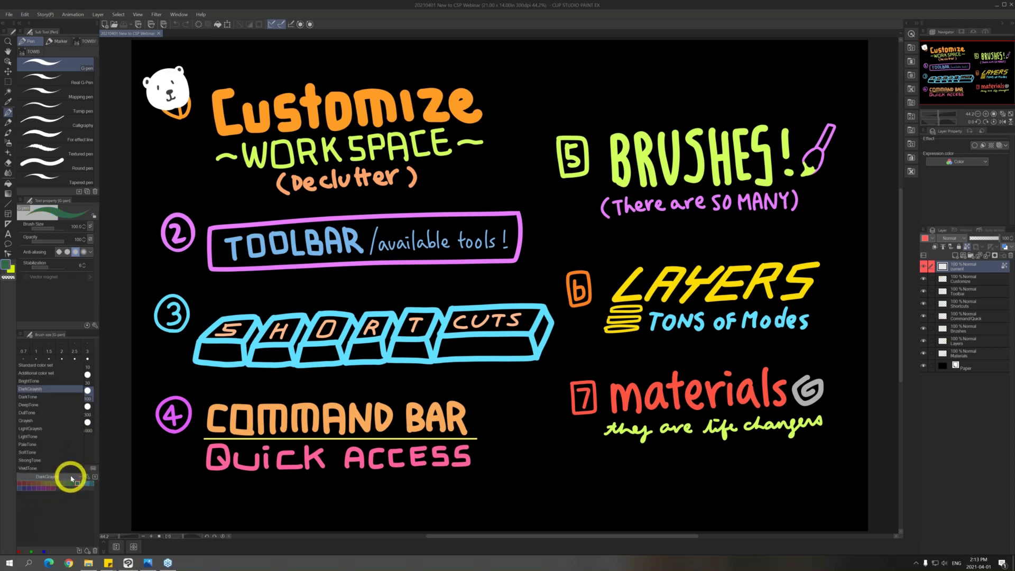
pyautogui.click(63, 365)
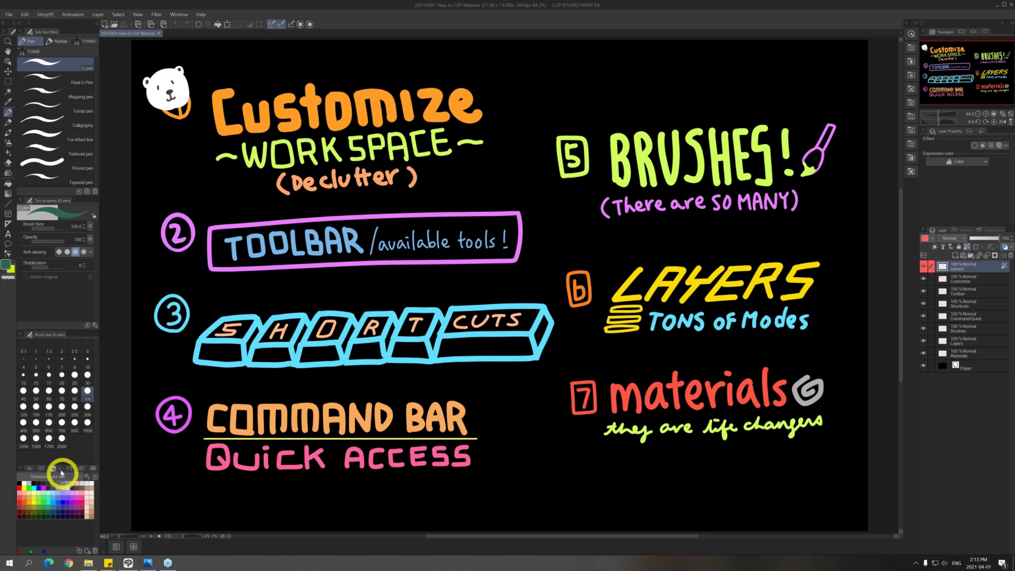
# Display the intermediate colour palette and pick a slate blue and a dark navy from its blended grid
pyautogui.click(69, 469)
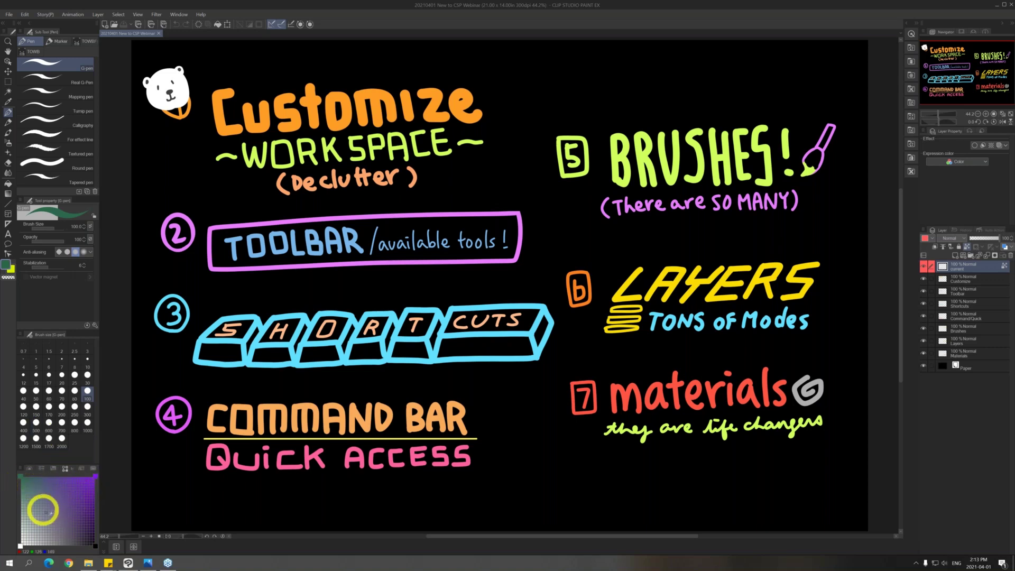
pyautogui.click(21, 546)
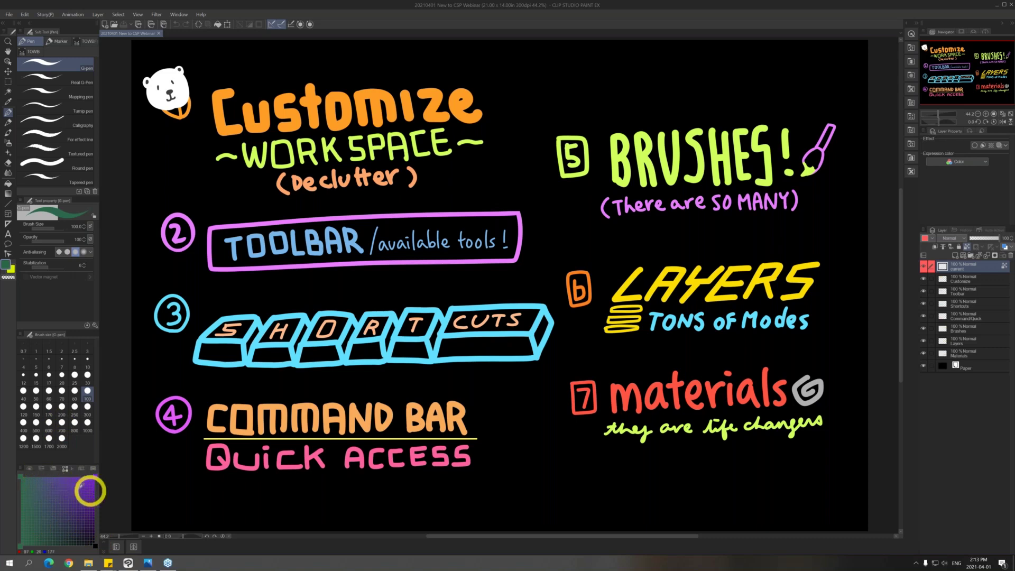
pyautogui.click(54, 510)
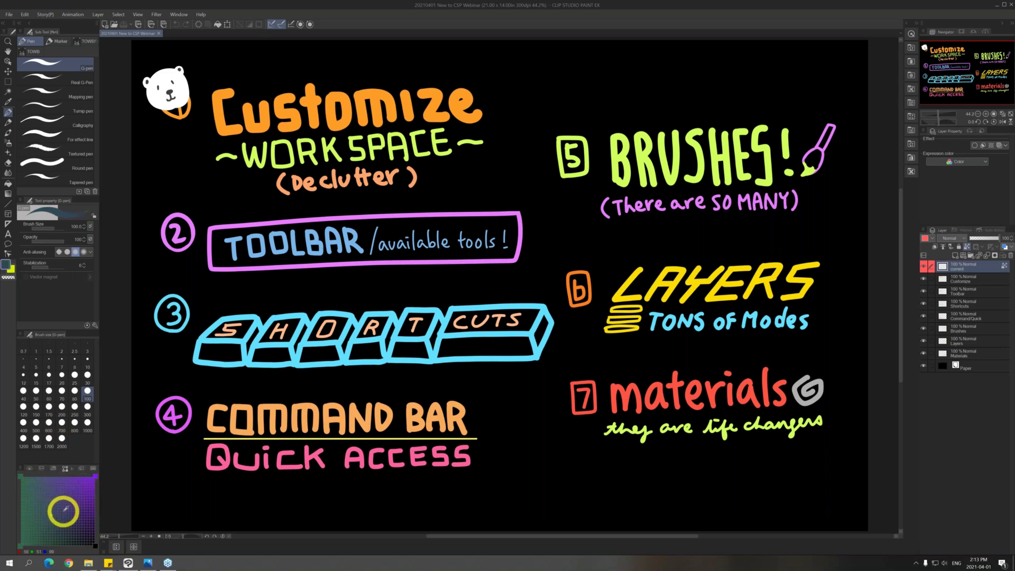
pyautogui.click(75, 507)
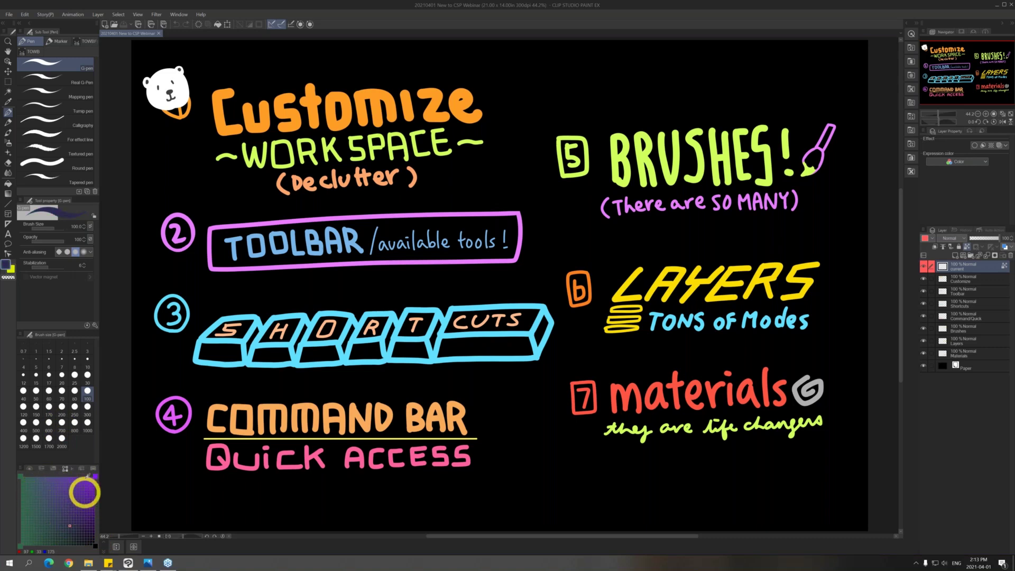
# Display the approximate colour palette and try its grid, then pick a deep blue from the color history
pyautogui.click(77, 468)
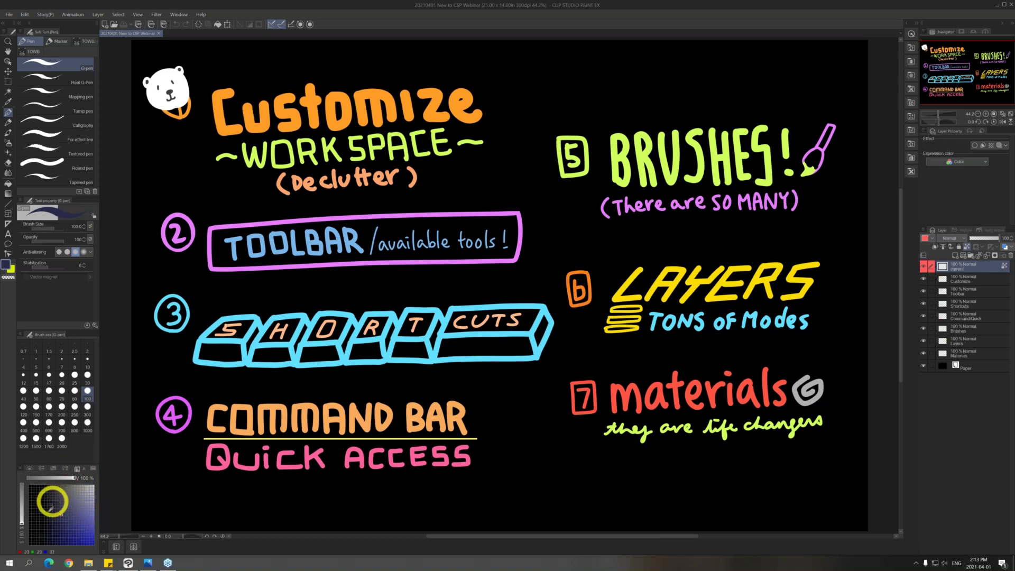
pyautogui.moveTo(74, 483)
pyautogui.mouseDown()
pyautogui.moveTo(34, 480)
pyautogui.moveTo(78, 480)
pyautogui.mouseUp()
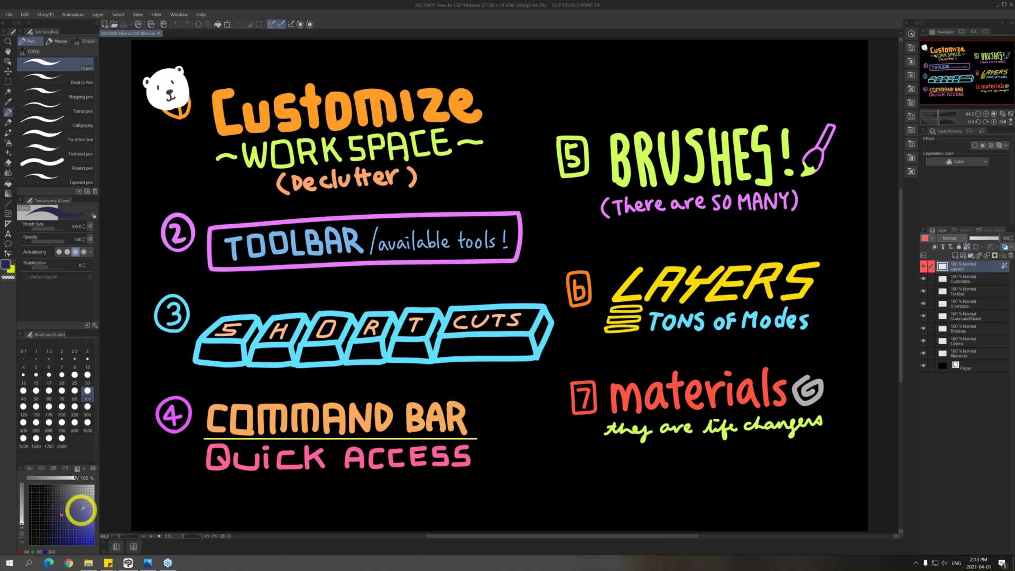
pyautogui.click(91, 470)
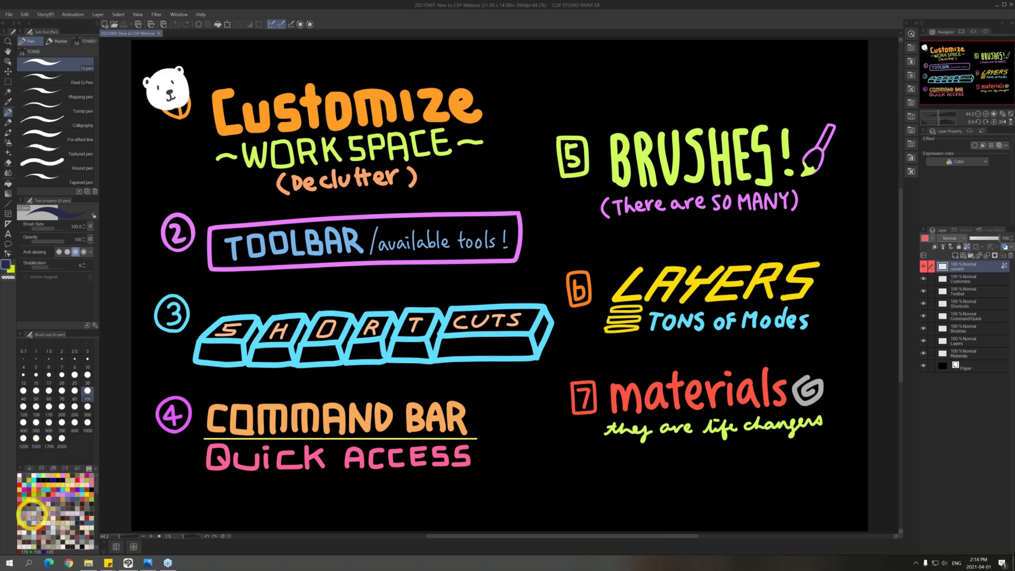
pyautogui.click(63, 482)
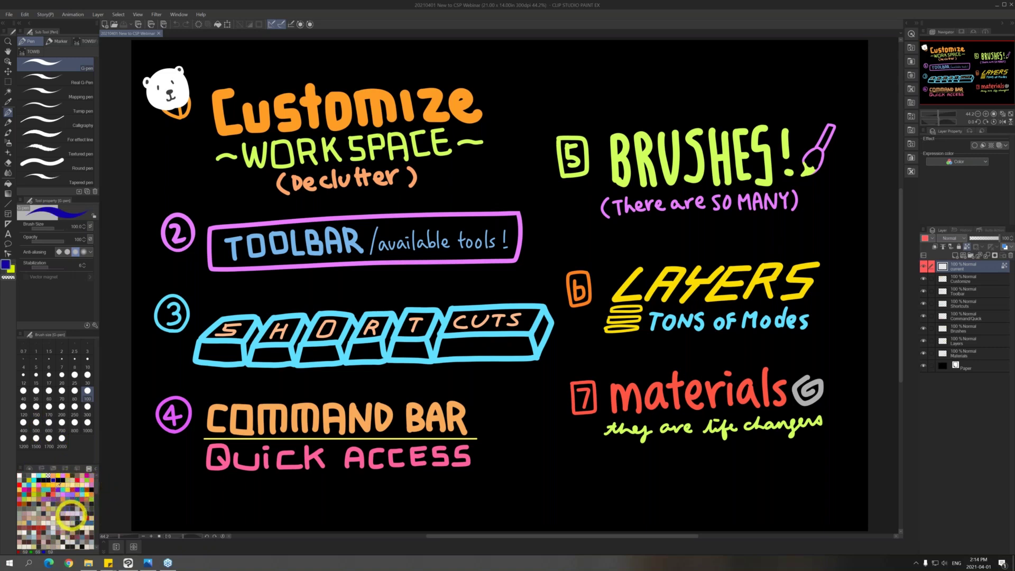
# Revisit the color wheel, color set and color history palettes, finishing with the color wheel on display
pyautogui.click(30, 469)
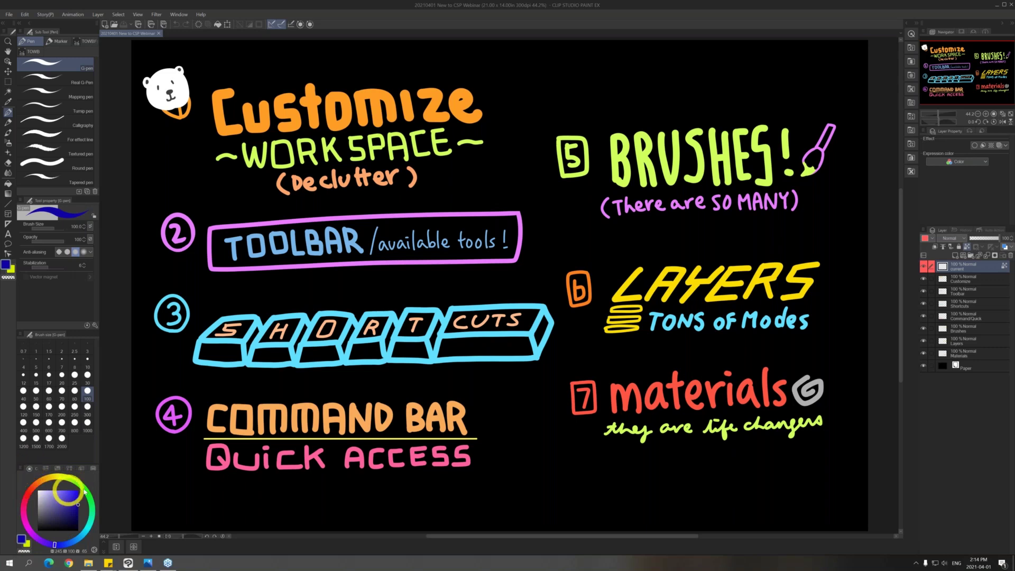
pyautogui.click(55, 469)
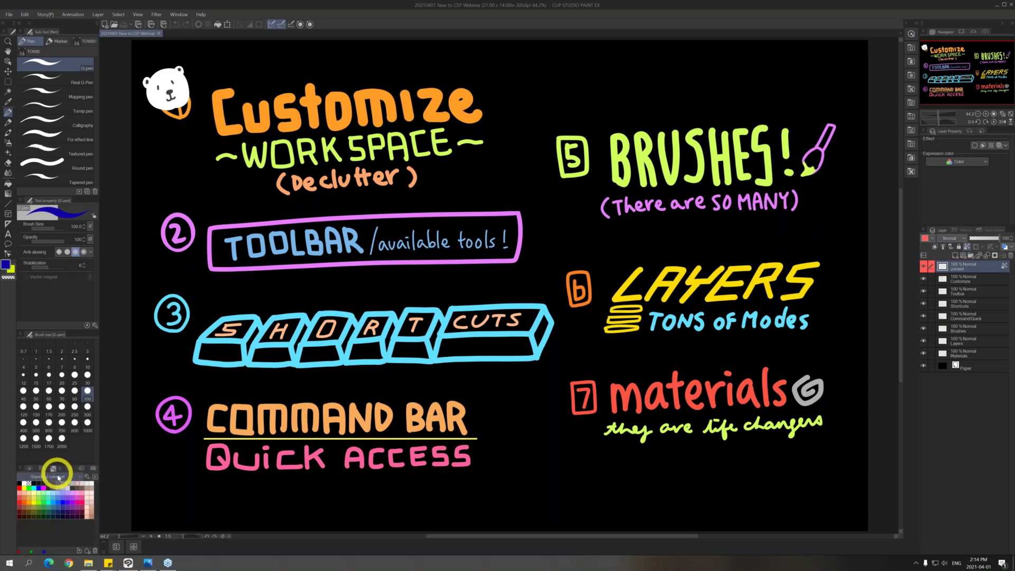
pyautogui.click(93, 468)
pyautogui.click(30, 469)
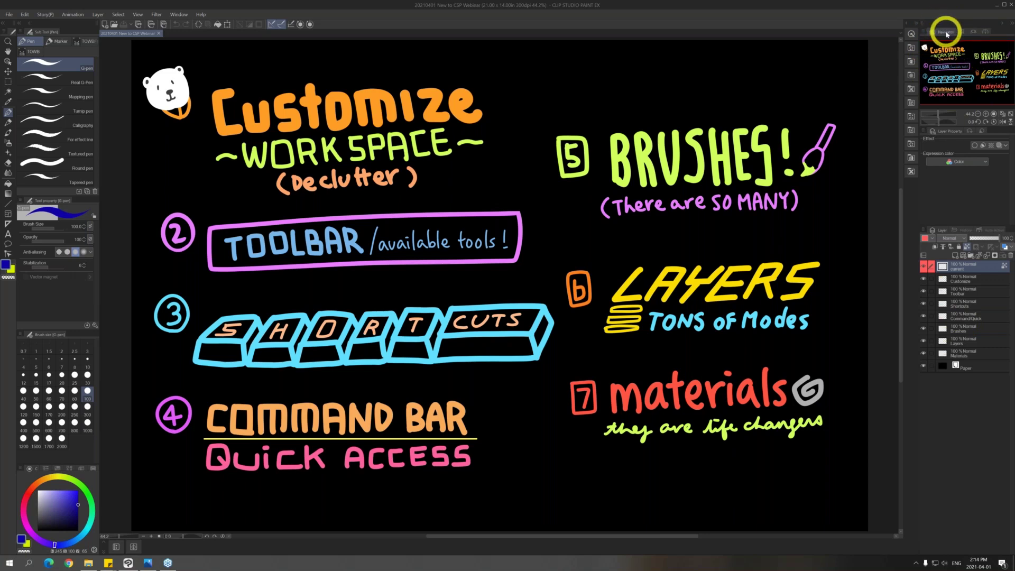
# Undock the Navigator, enlarge it and place it over the canvas's upper-right area
pyautogui.moveTo(946, 32); pyautogui.dragTo(608, 95)
pyautogui.moveTo(678, 186); pyautogui.dragTo(812, 265)
pyautogui.moveTo(757, 95); pyautogui.dragTo(817, 41)
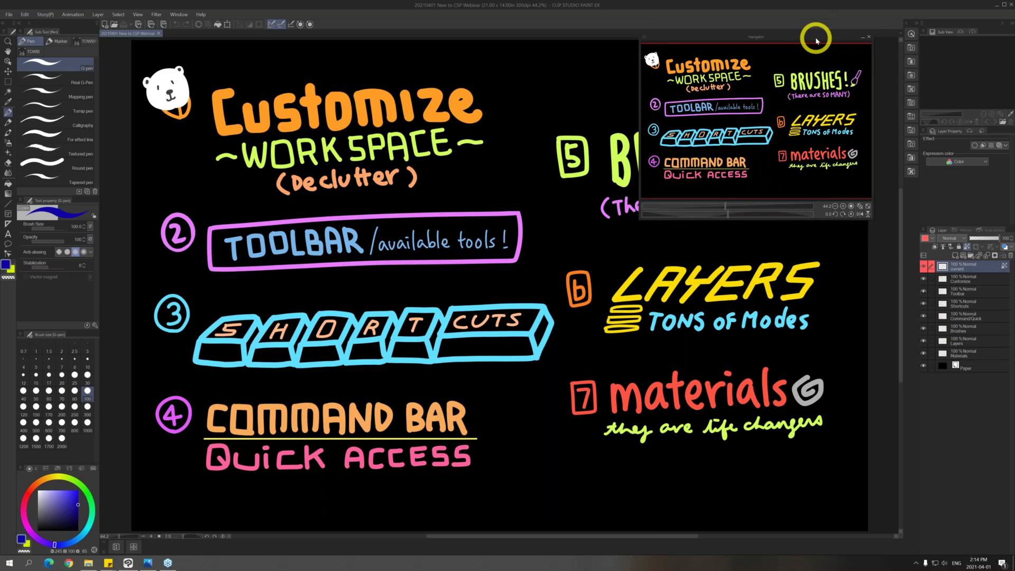
# Zoom the canvas to 107.2% from the Navigator and move its view frame to the Command Bar heading
pyautogui.moveTo(717, 81)
pyautogui.mouseDown()
pyautogui.moveTo(672, 64)
pyautogui.moveTo(670, 109)
pyautogui.moveTo(830, 140)
pyautogui.moveTo(820, 181)
pyautogui.moveTo(683, 54)
pyautogui.moveTo(705, 74)
pyautogui.mouseUp()
pyautogui.moveTo(728, 206); pyautogui.dragTo(742, 205)
pyautogui.moveTo(782, 37); pyautogui.dragTo(832, 16)
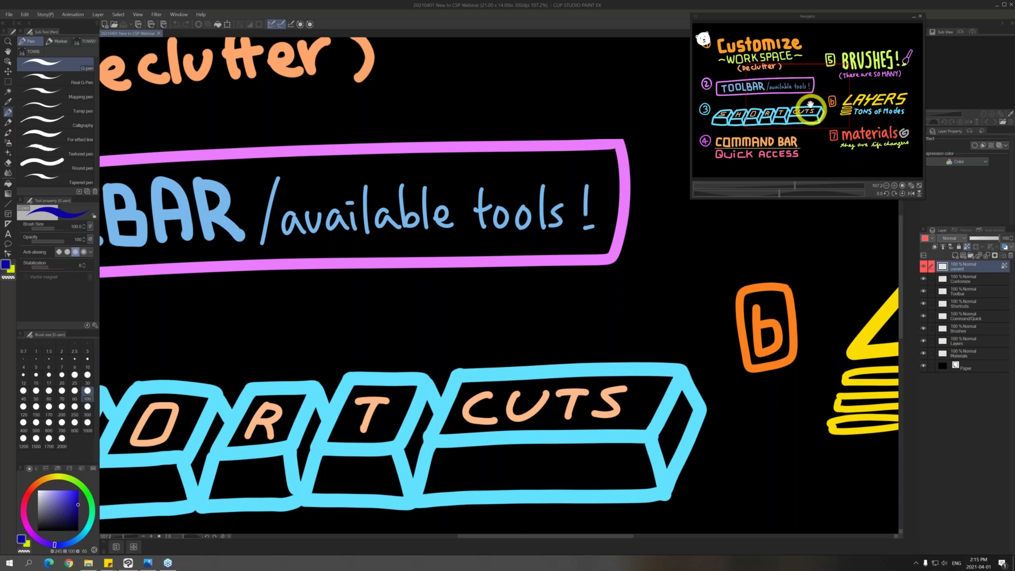
pyautogui.moveTo(798, 98)
pyautogui.mouseDown()
pyautogui.moveTo(874, 144)
pyautogui.moveTo(751, 61)
pyautogui.moveTo(764, 140)
pyautogui.moveTo(873, 66)
pyautogui.moveTo(878, 140)
pyautogui.moveTo(760, 80)
pyautogui.moveTo(760, 127)
pyautogui.mouseUp()
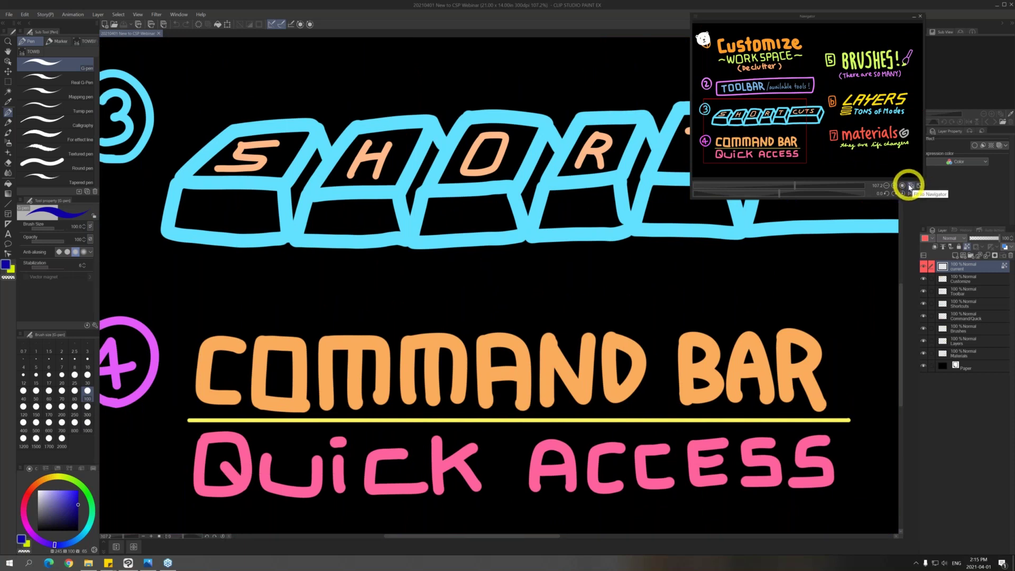
# Fit the whole canvas in view using the Navigator's fitting option
pyautogui.press('F12')
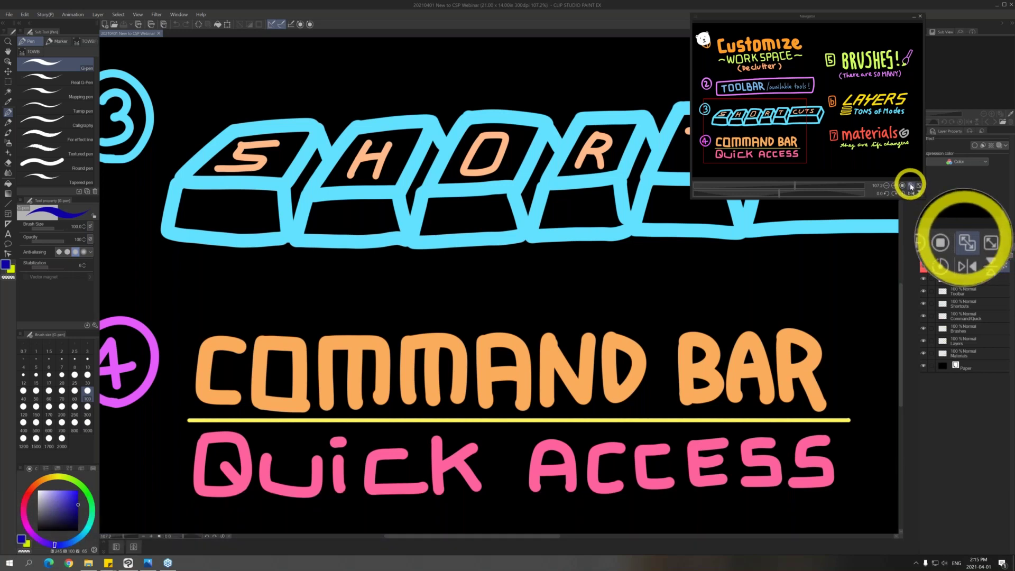
pyautogui.click(913, 185)
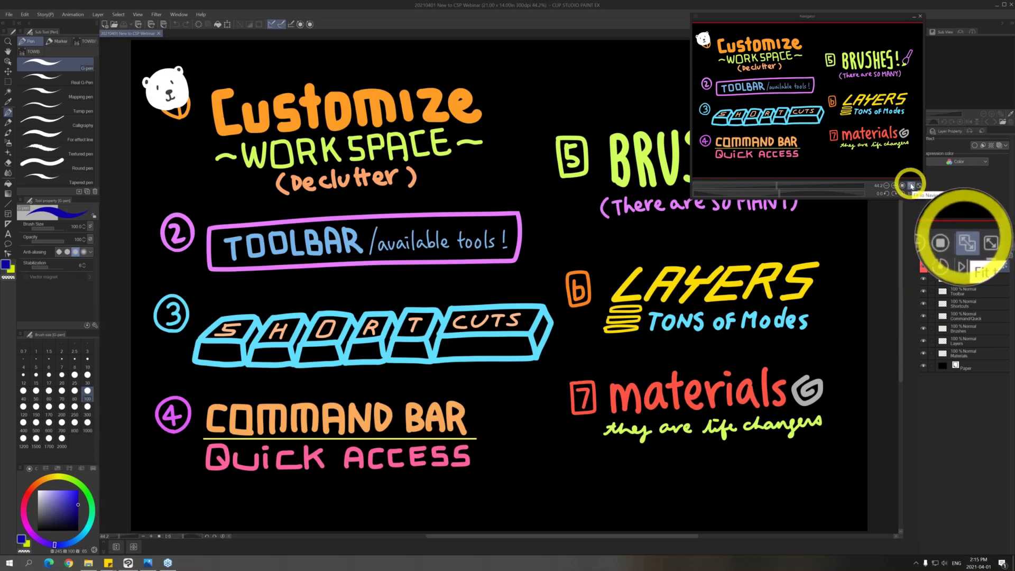
pyautogui.press('F12')
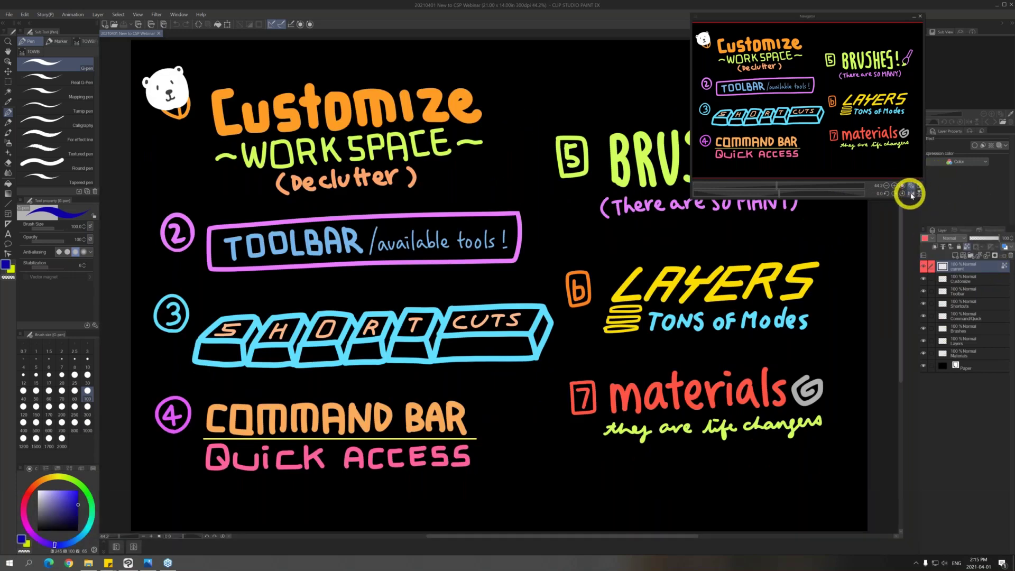
# Flip the canvas view horizontally and vertically from the Navigator, then restore its normal orientation
pyautogui.click(911, 194)
pyautogui.click(912, 194)
pyautogui.click(912, 193)
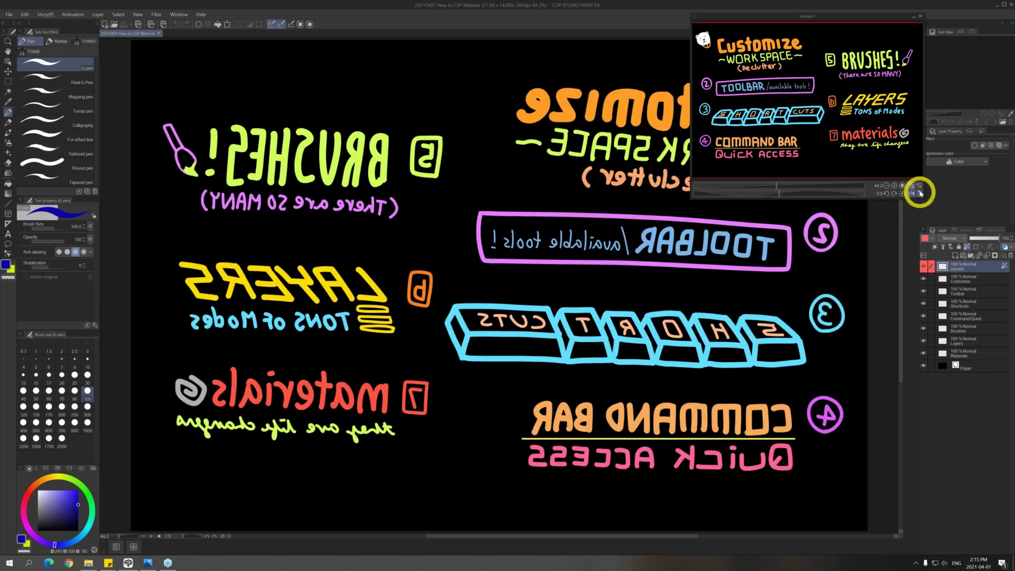
pyautogui.click(919, 193)
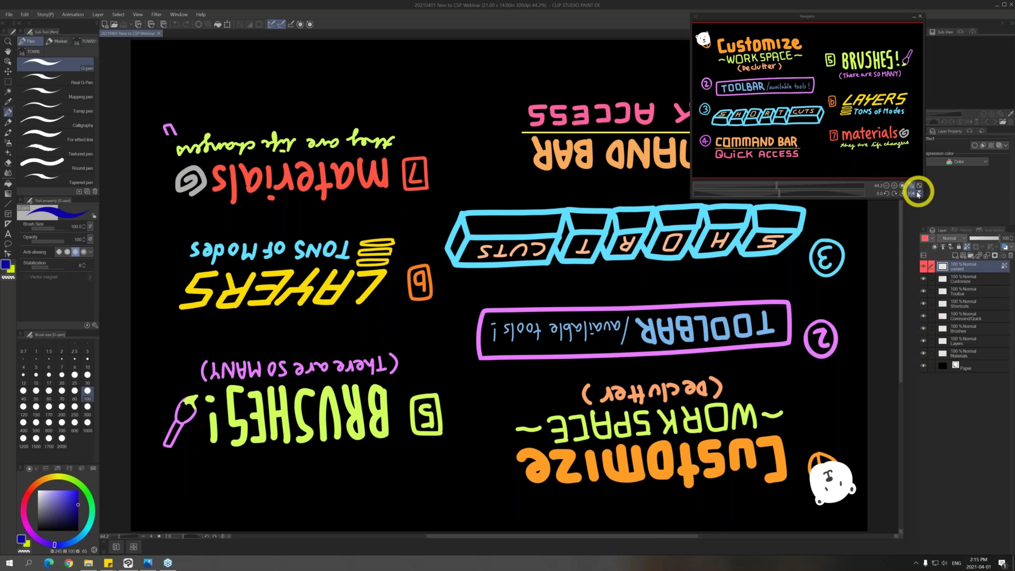
pyautogui.click(918, 194)
pyautogui.click(912, 189)
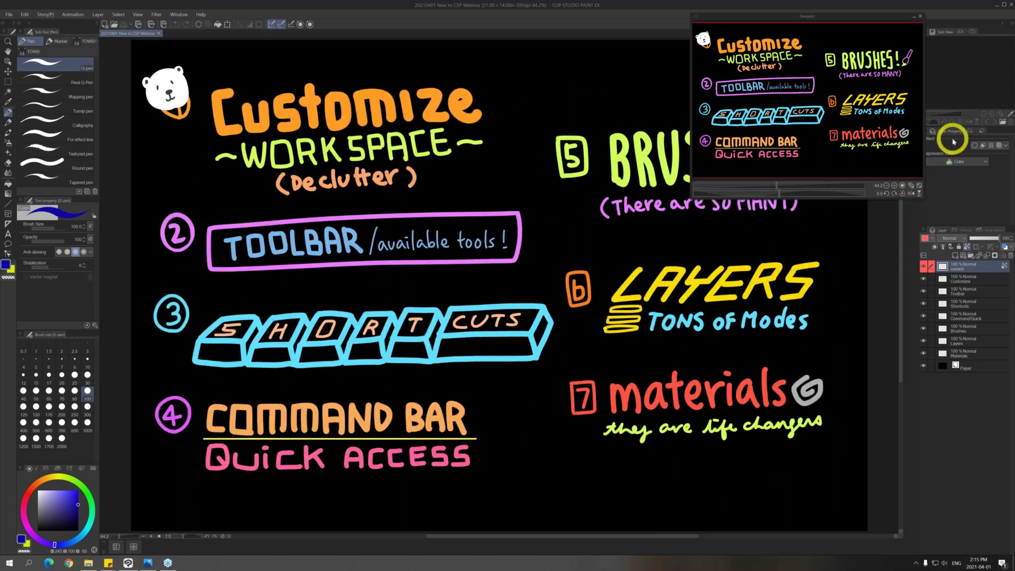
# Dock the Navigator back with the palettes and load the Jūnihitoe reference image into the Sub View
pyautogui.moveTo(799, 18); pyautogui.dragTo(933, 28)
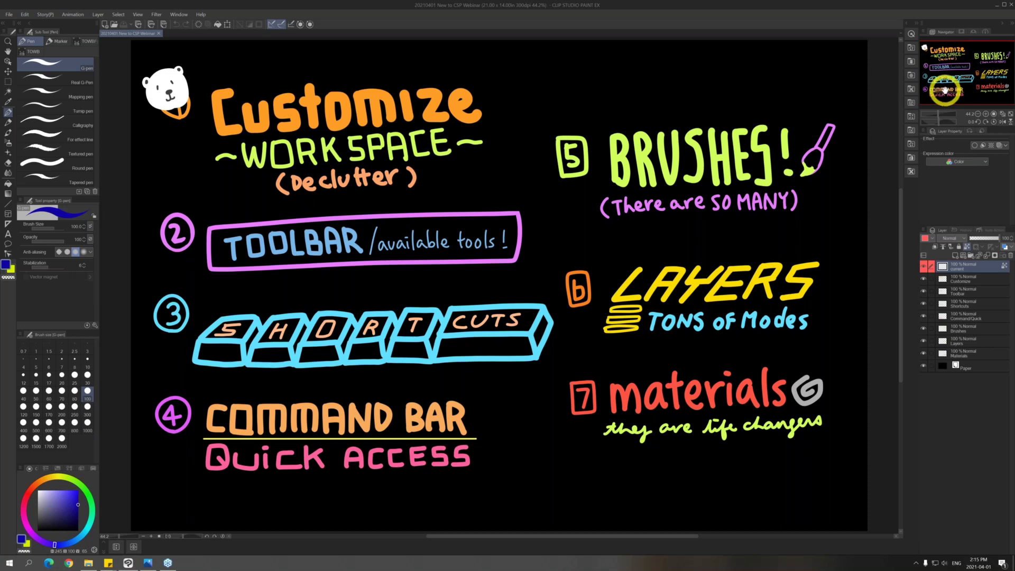
pyautogui.click(961, 33)
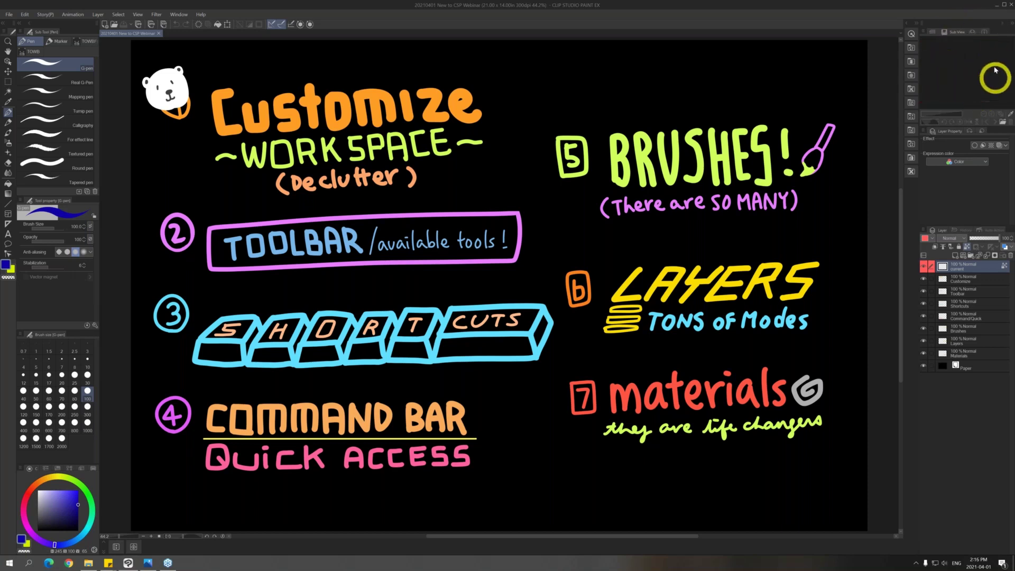
pyautogui.click(1003, 123)
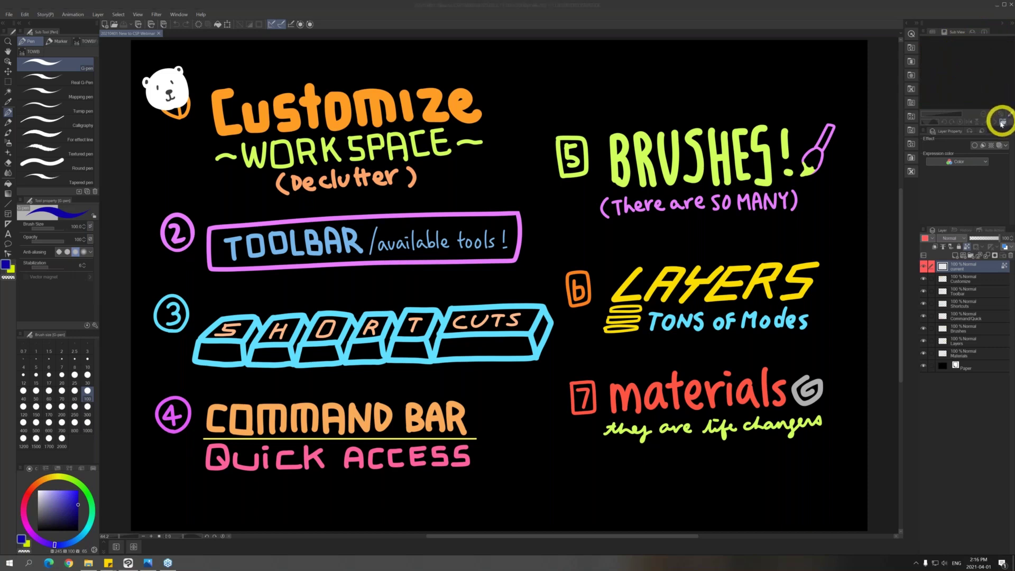
pyautogui.doubleClick(396, 126)
# Undock the Sub View, enlarge it and place it over the canvas beside the Brushes heading
pyautogui.moveTo(960, 33); pyautogui.dragTo(646, 38)
pyautogui.moveTo(698, 115); pyautogui.dragTo(850, 234)
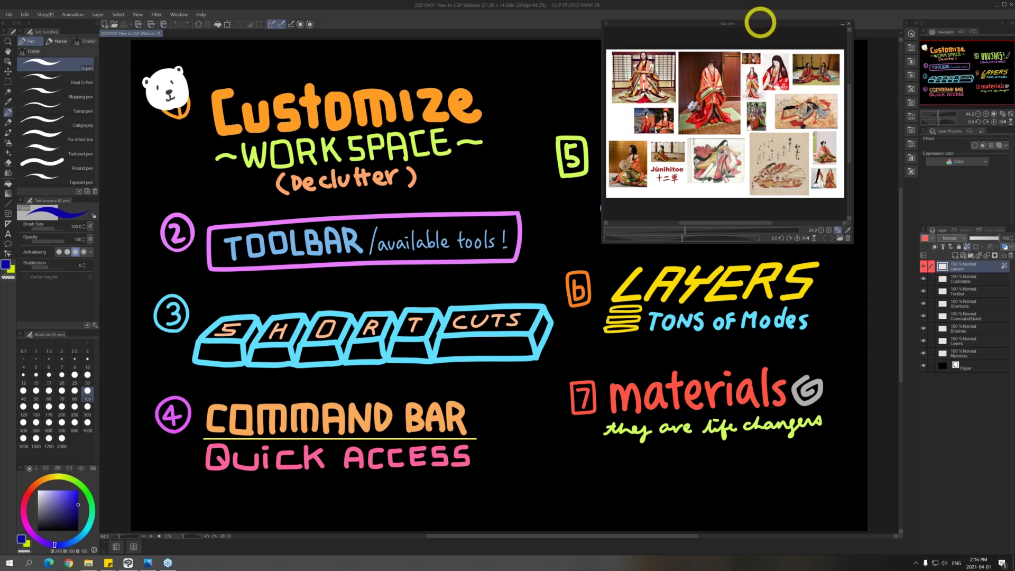
pyautogui.moveTo(762, 27); pyautogui.dragTo(787, 63)
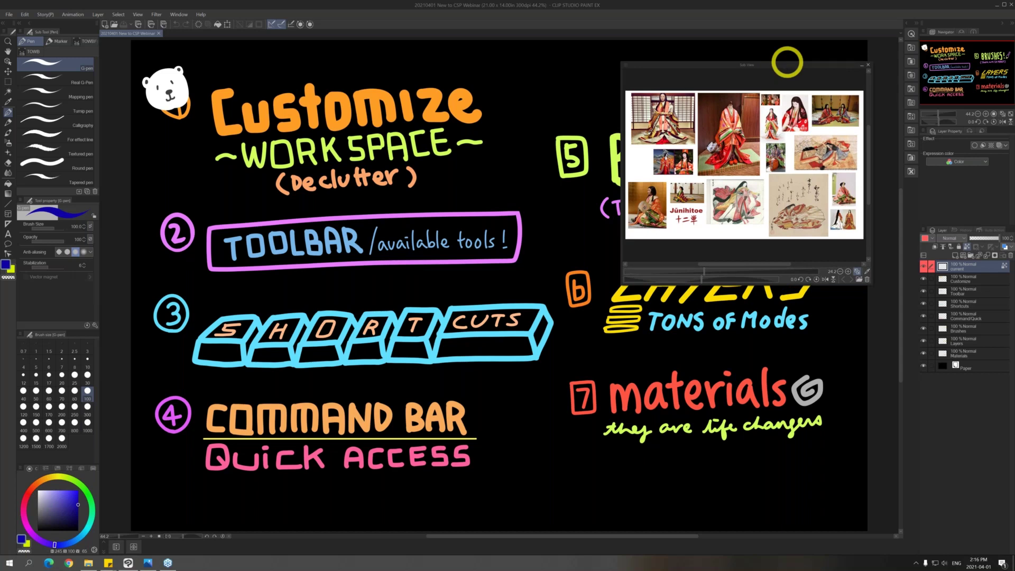
# Add the murasaki reference image to the Sub View, then switch back to the Jūnihitoe image
pyautogui.click(859, 281)
pyautogui.doubleClick(439, 121)
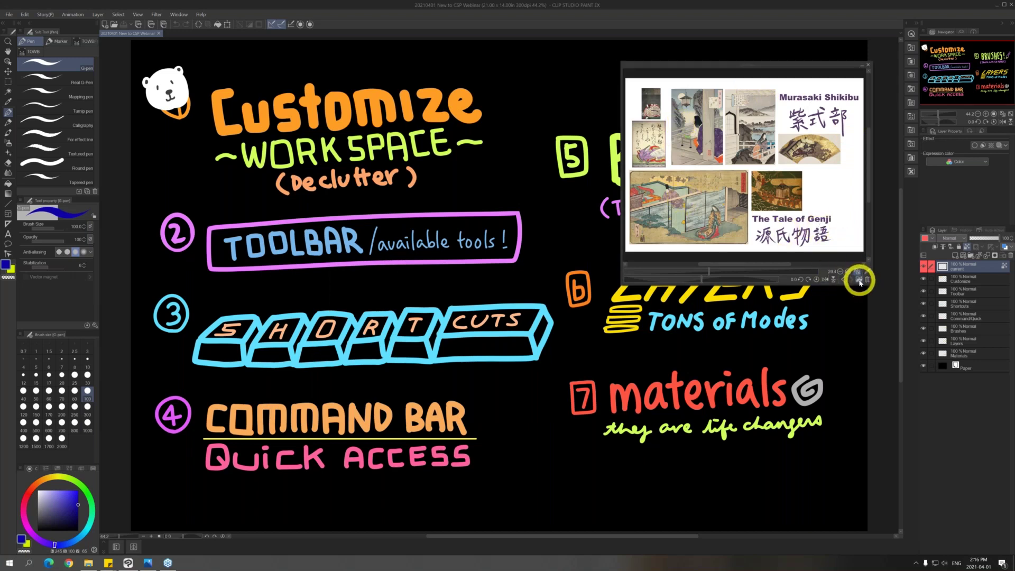
pyautogui.click(859, 281)
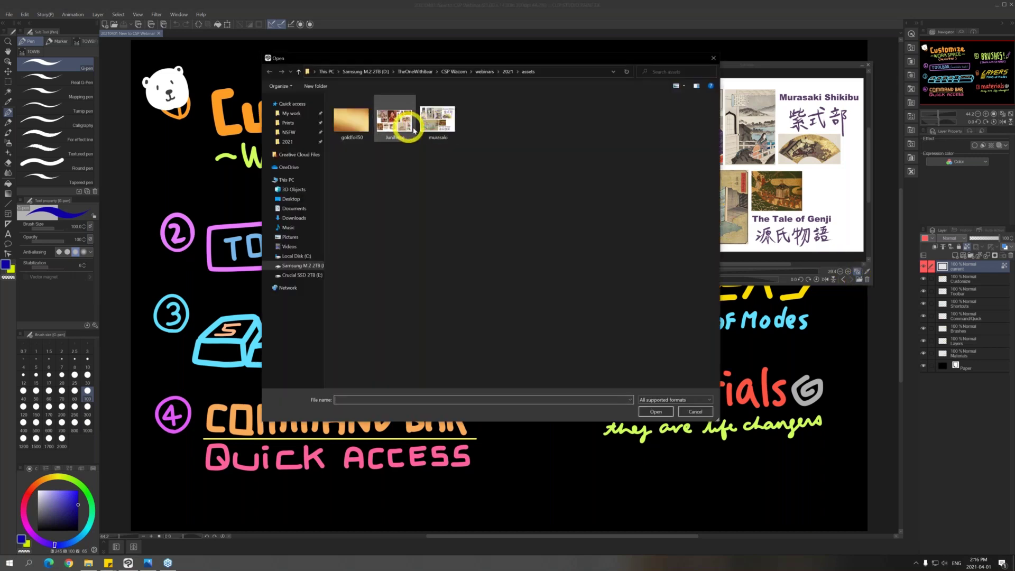
pyautogui.click(695, 411)
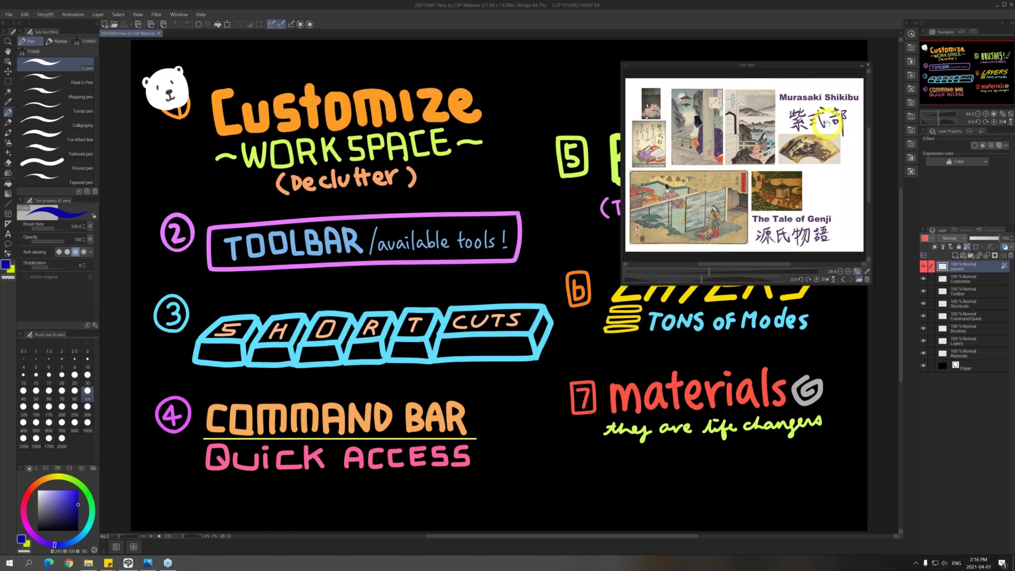
pyautogui.click(852, 282)
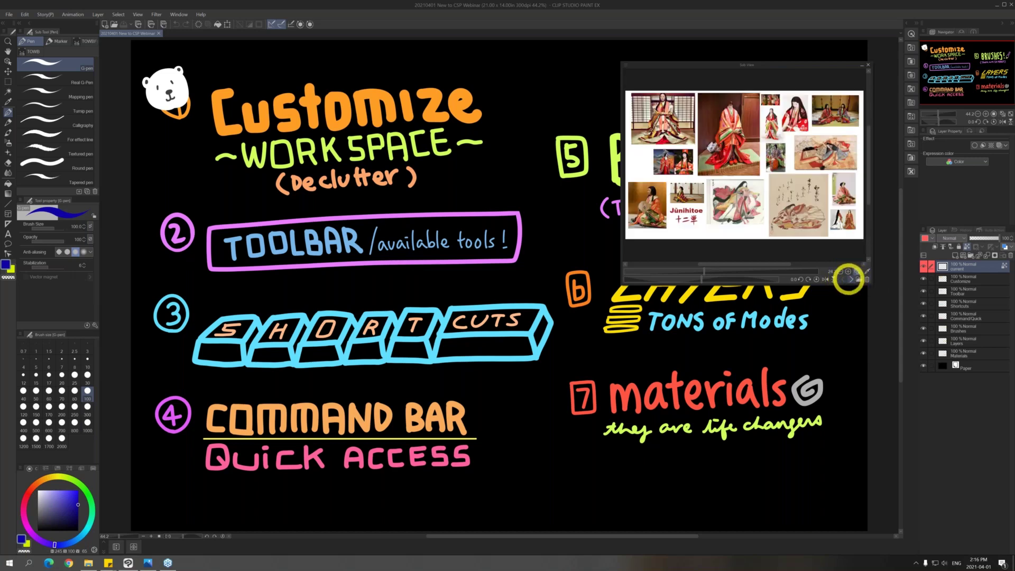
# Switch the Sub View to the murasaki reference and back to the Jūnihitoe image
pyautogui.click(849, 279)
pyautogui.click(851, 277)
pyautogui.click(845, 282)
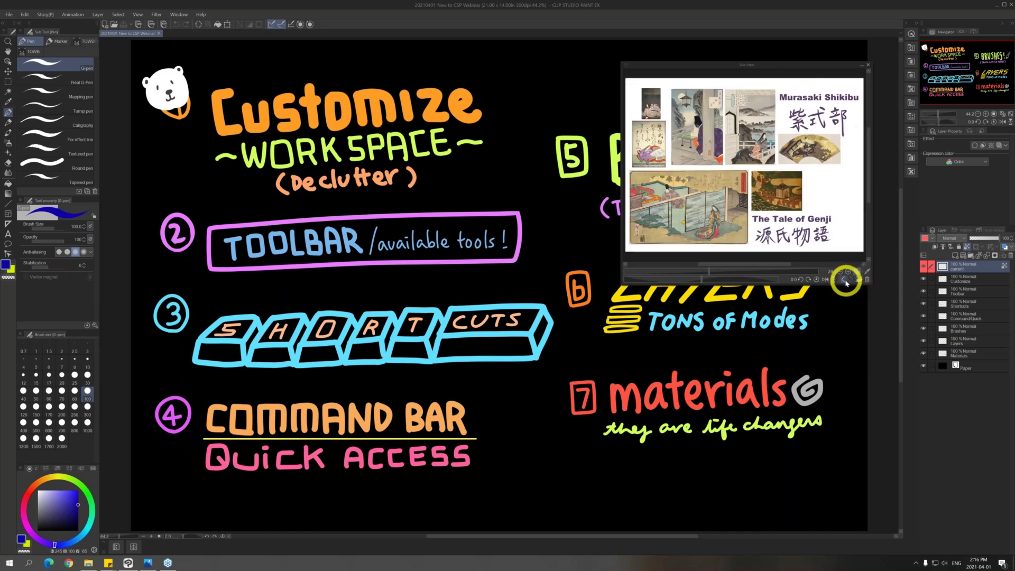
pyautogui.click(844, 280)
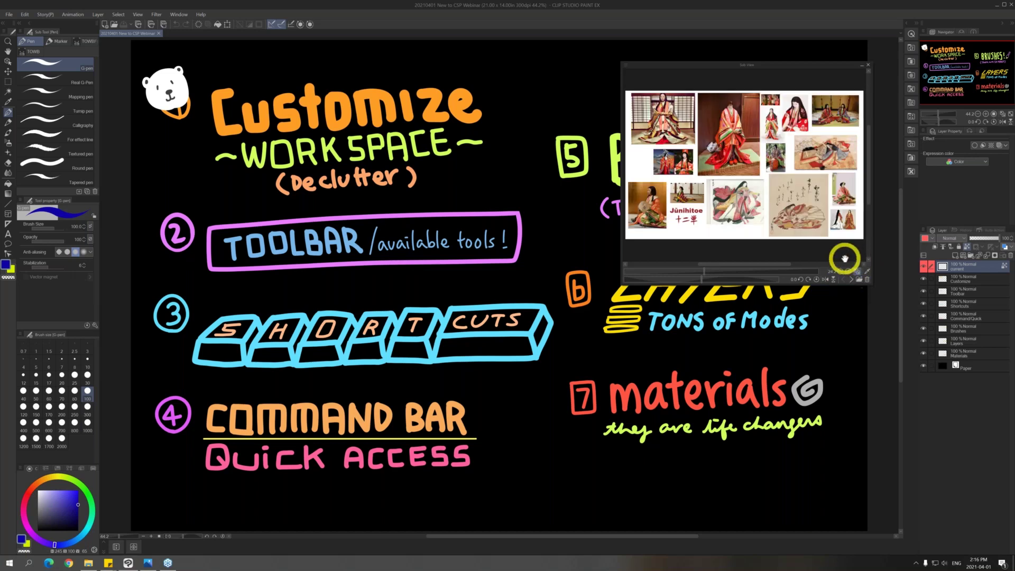
# Add a new layer on top and scribble two dark blue G-pen strokes between the Workspace and Brushes headings
pyautogui.click(960, 251)
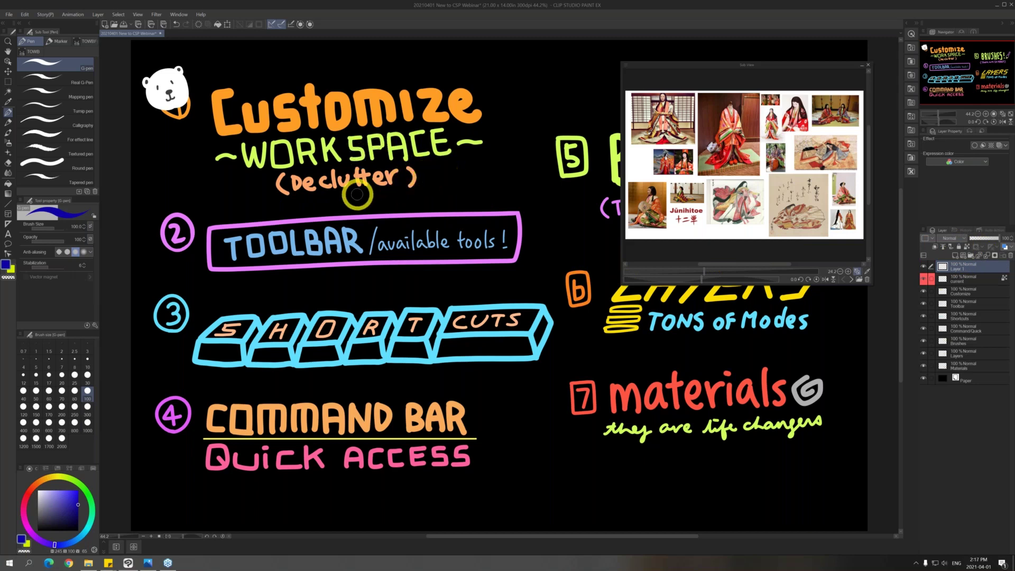
pyautogui.moveTo(435, 202)
pyautogui.mouseDown()
pyautogui.moveTo(443, 184)
pyautogui.moveTo(491, 166)
pyautogui.moveTo(553, 159)
pyautogui.moveTo(582, 238)
pyautogui.moveTo(546, 305)
pyautogui.mouseUp()
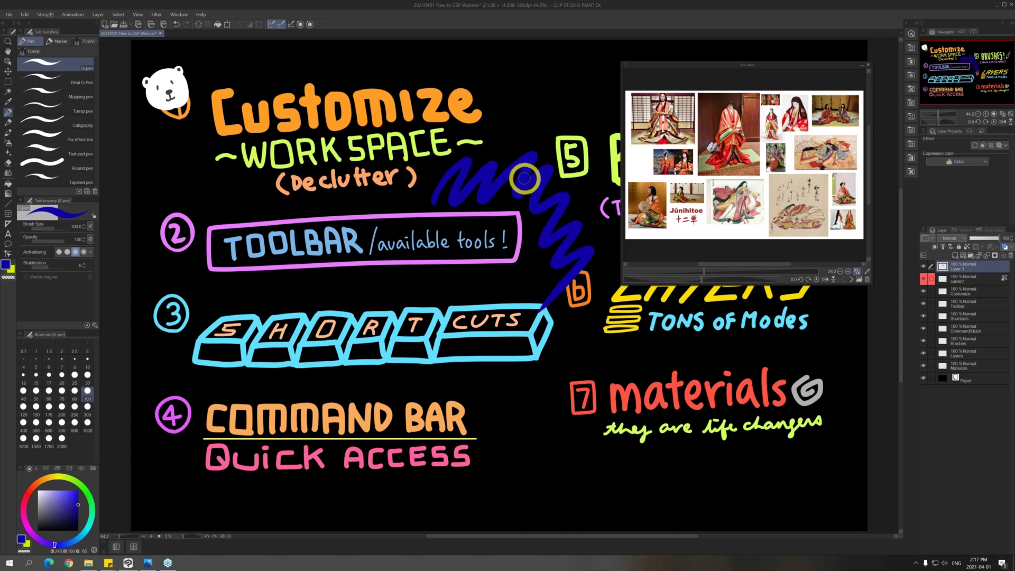
pyautogui.moveTo(448, 165)
pyautogui.mouseDown()
pyautogui.moveTo(519, 108)
pyautogui.moveTo(543, 117)
pyautogui.moveTo(551, 145)
pyautogui.mouseUp()
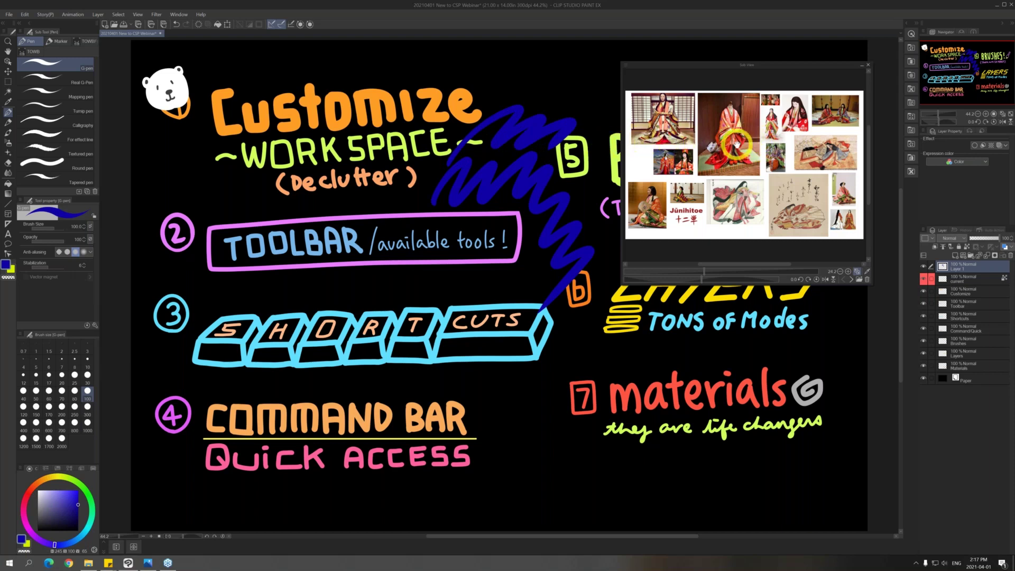
# Enable automatic eyedropper switching in the Sub View, sample red from the central kimono photo and scribble it above the blue strokes
pyautogui.moveTo(774, 178)
pyautogui.mouseDown()
pyautogui.moveTo(819, 201)
pyautogui.moveTo(746, 133)
pyautogui.moveTo(792, 185)
pyautogui.moveTo(768, 169)
pyautogui.mouseUp()
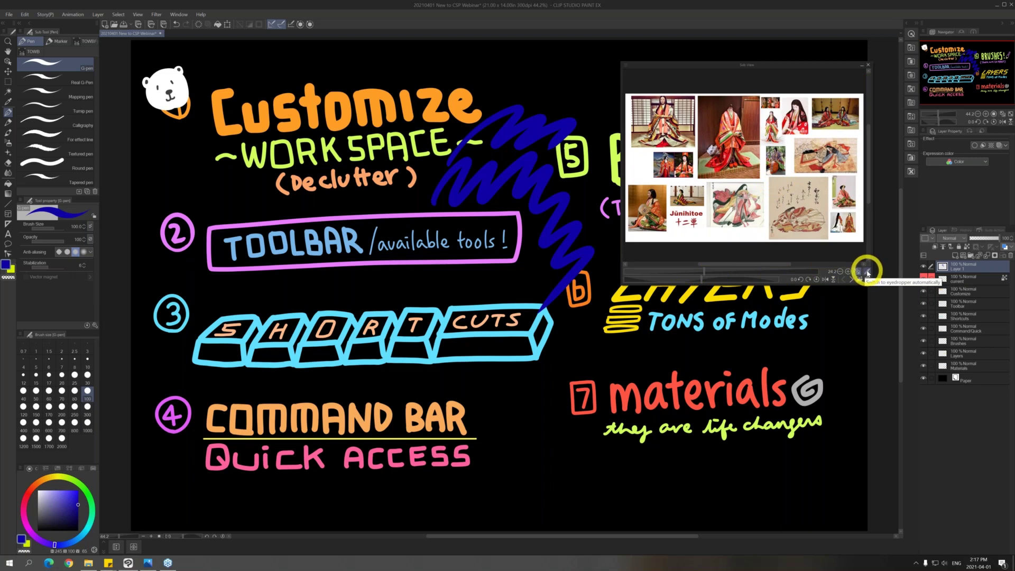
pyautogui.press('F12')
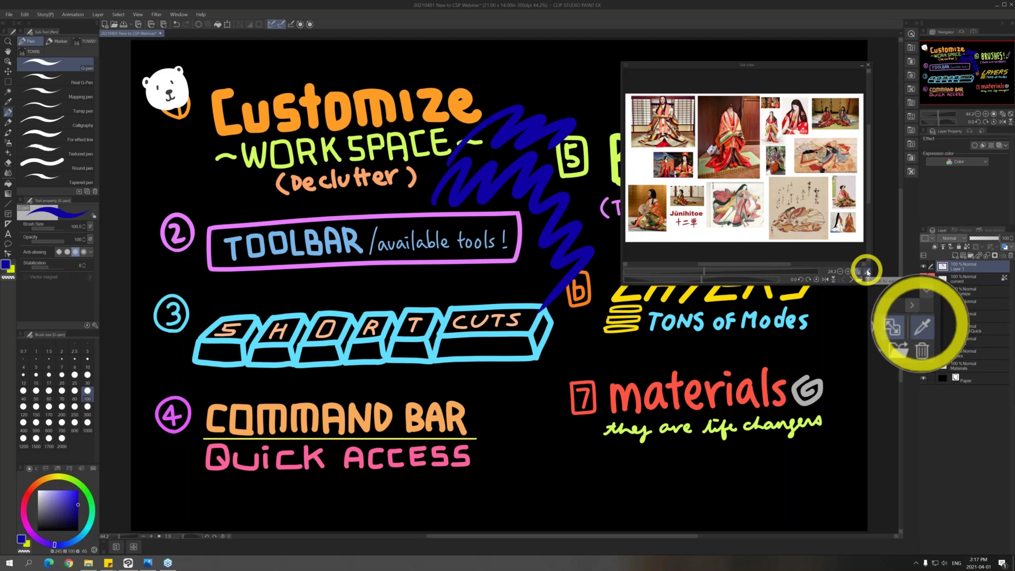
pyautogui.press('F12')
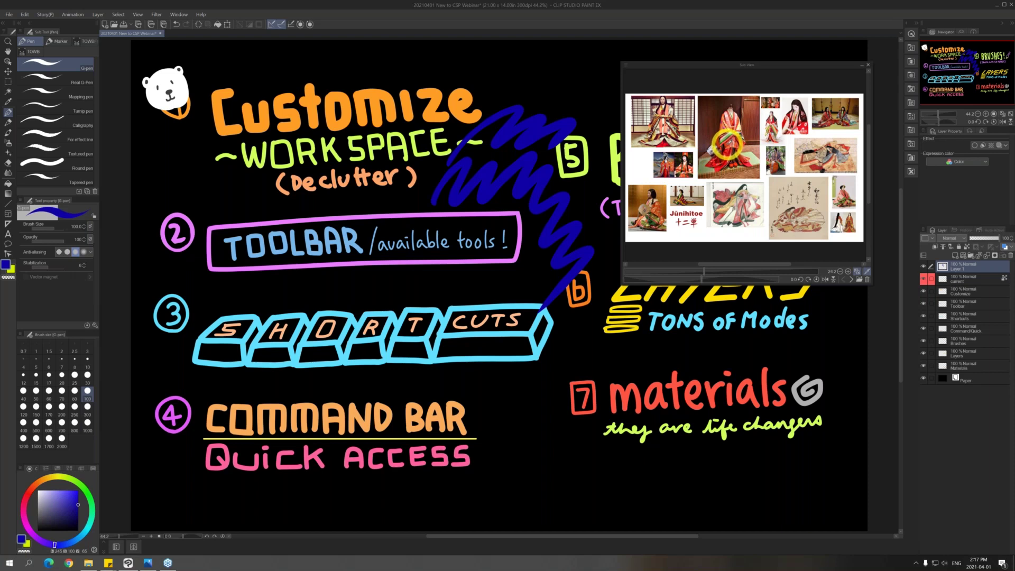
pyautogui.click(728, 144)
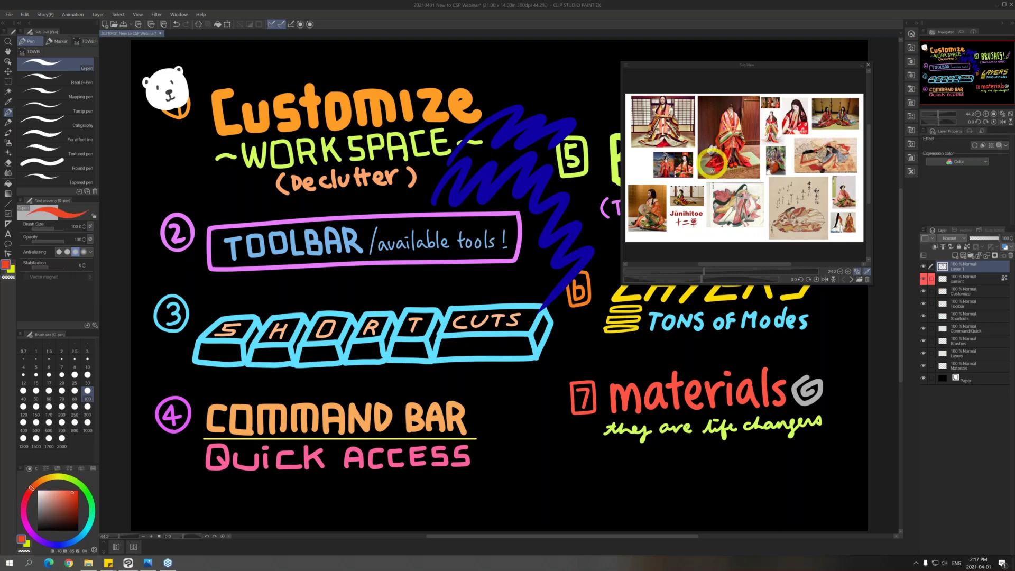
pyautogui.moveTo(537, 69)
pyautogui.mouseDown()
pyautogui.moveTo(495, 105)
pyautogui.moveTo(548, 87)
pyautogui.moveTo(584, 113)
pyautogui.moveTo(574, 131)
pyautogui.mouseUp()
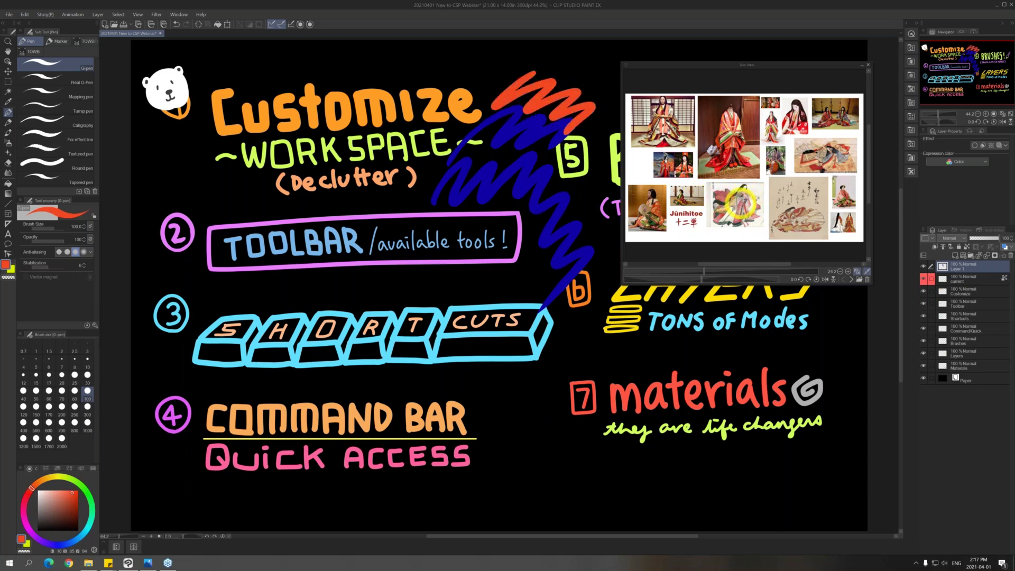
# Sample pink, brown and beige from the Jūnihitoe reference image and scribble each colour over the blue strokes
pyautogui.click(740, 204)
pyautogui.moveTo(461, 120); pyautogui.dragTo(533, 104)
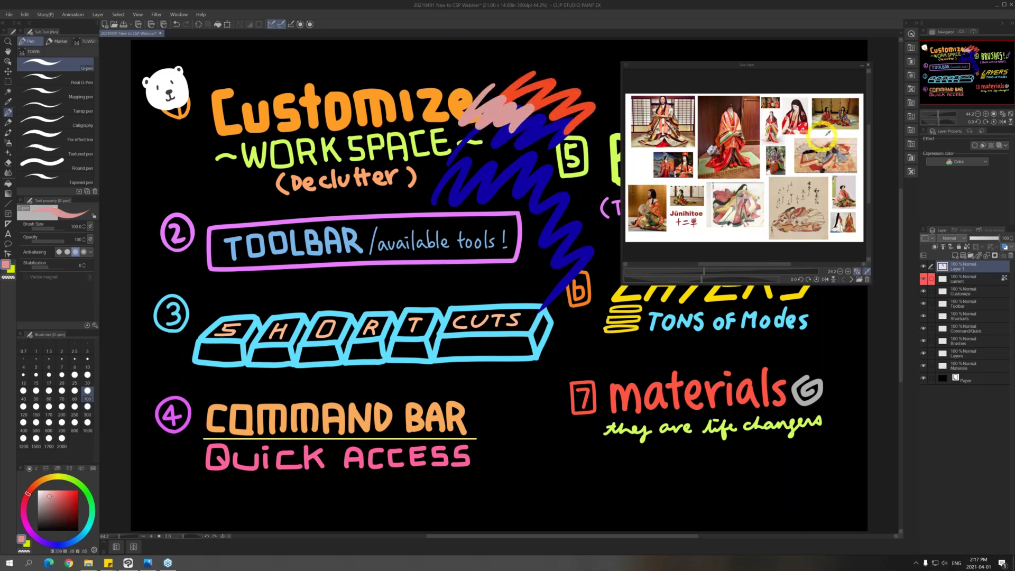
pyautogui.click(821, 103)
pyautogui.moveTo(532, 161)
pyautogui.mouseDown()
pyautogui.moveTo(553, 173)
pyautogui.moveTo(576, 209)
pyautogui.mouseUp()
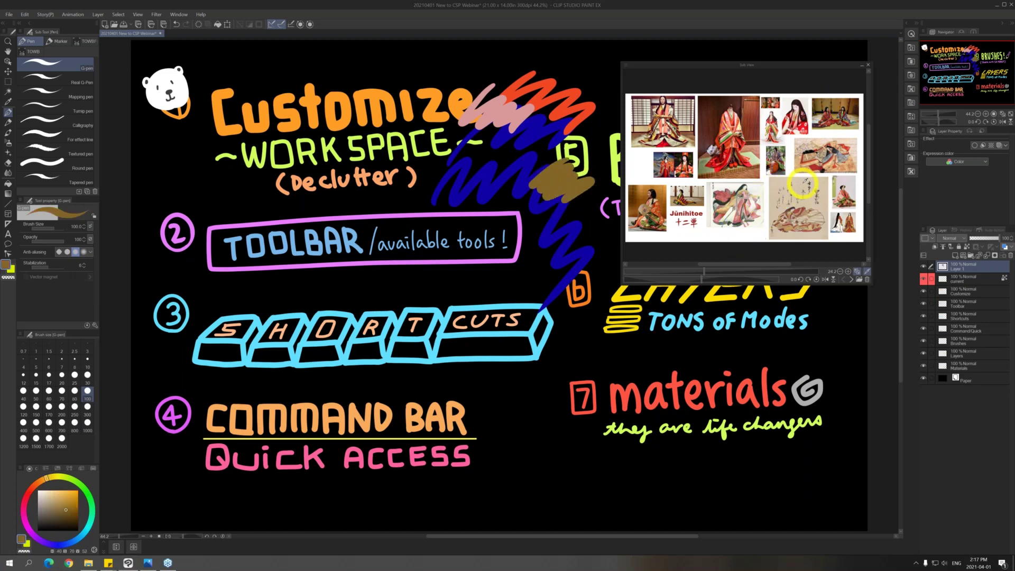
pyautogui.moveTo(579, 149); pyautogui.dragTo(560, 177)
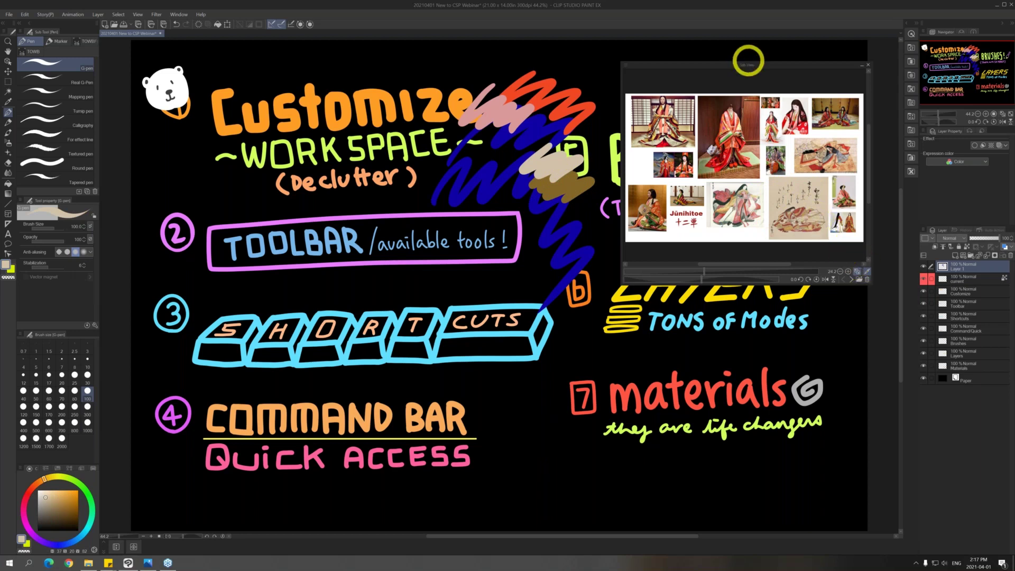
# Dock the Sub View back with the palettes and delete the layer holding the colour scribbles
pyautogui.moveTo(748, 66); pyautogui.dragTo(956, 33)
pyautogui.moveTo(955, 33); pyautogui.dragTo(957, 32)
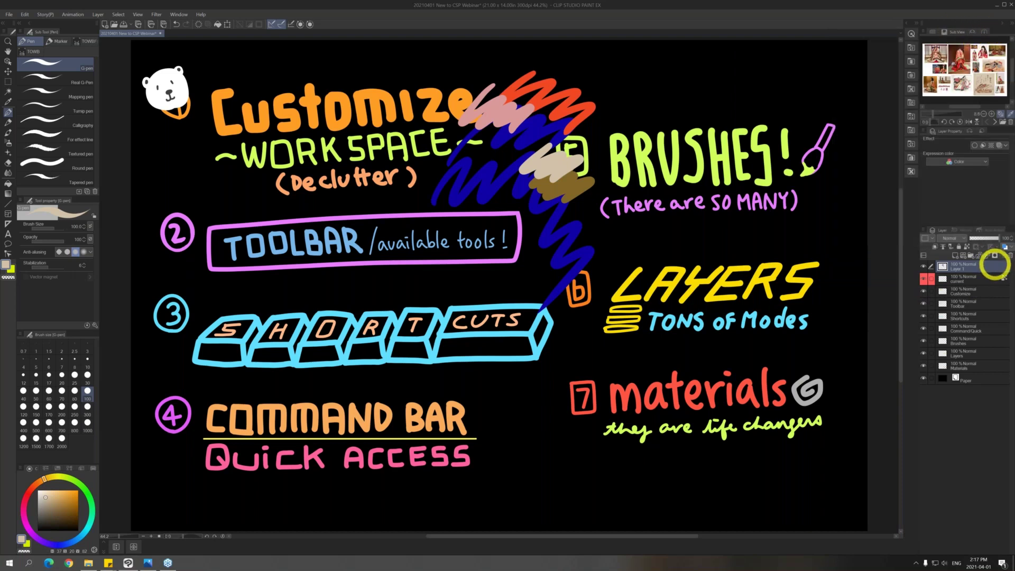
pyautogui.click(1011, 256)
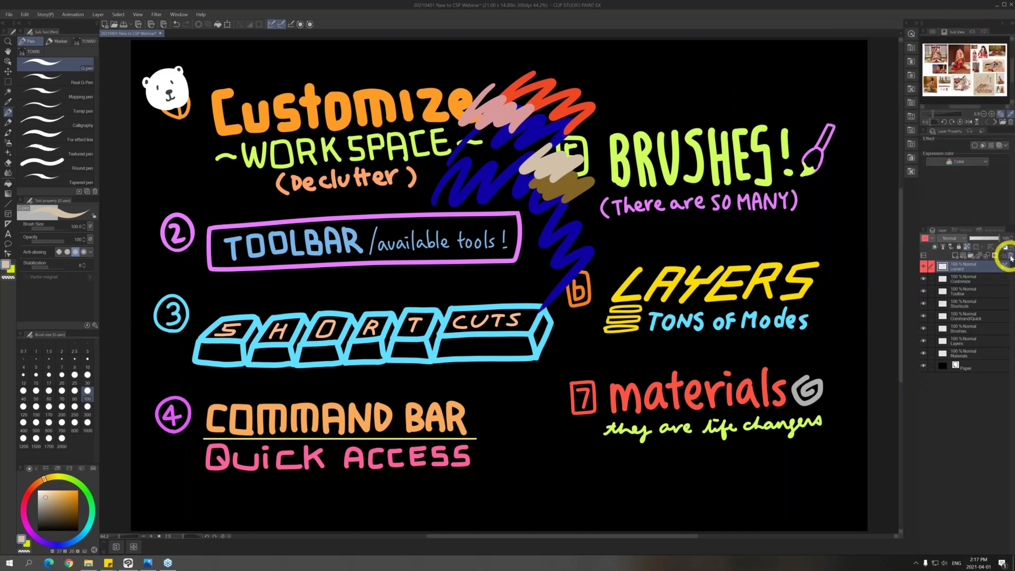
# Show the Item bank palette and register the goldfoil50 image from the assets folder in it
pyautogui.click(973, 31)
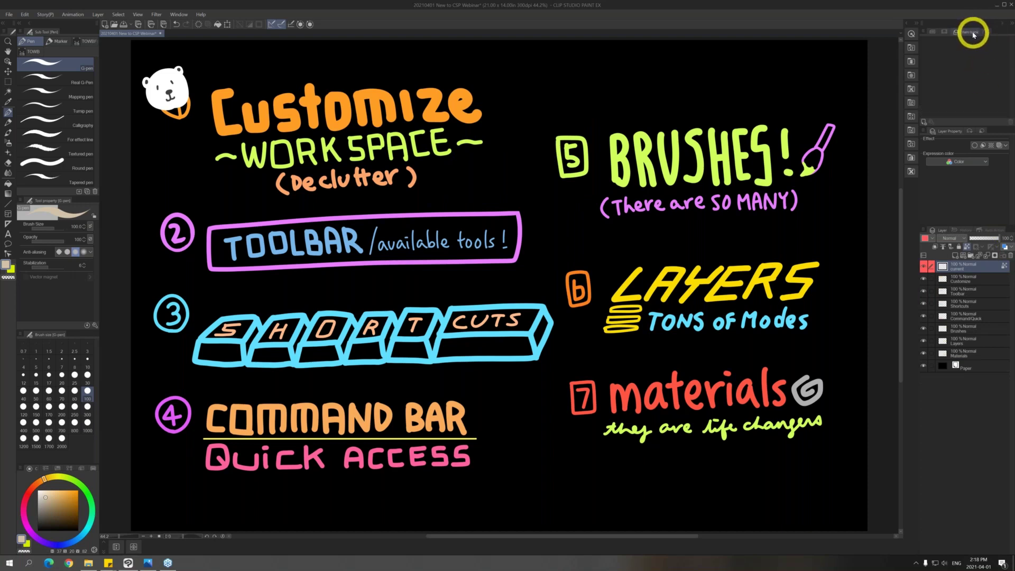
pyautogui.click(925, 121)
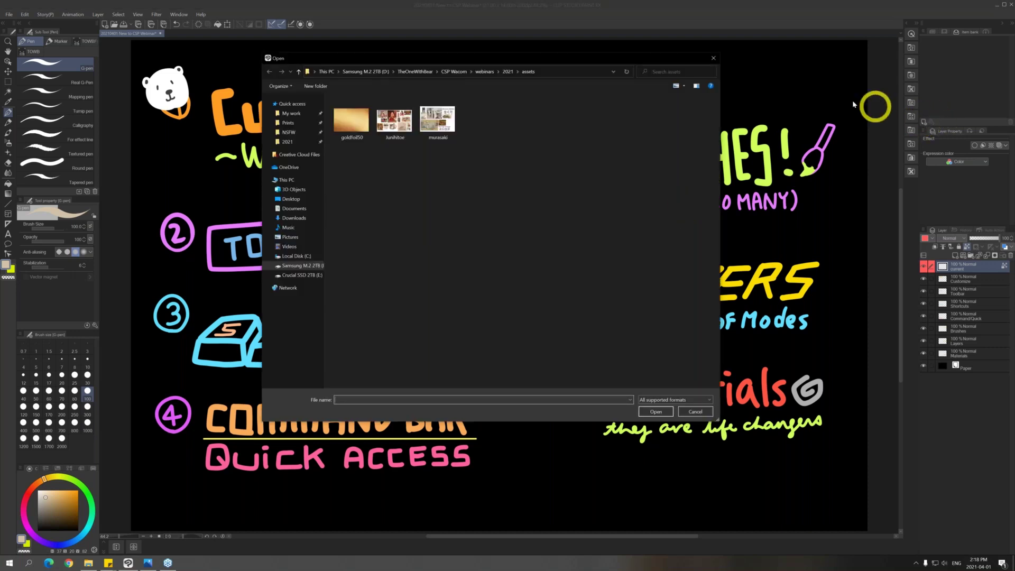
pyautogui.click(713, 58)
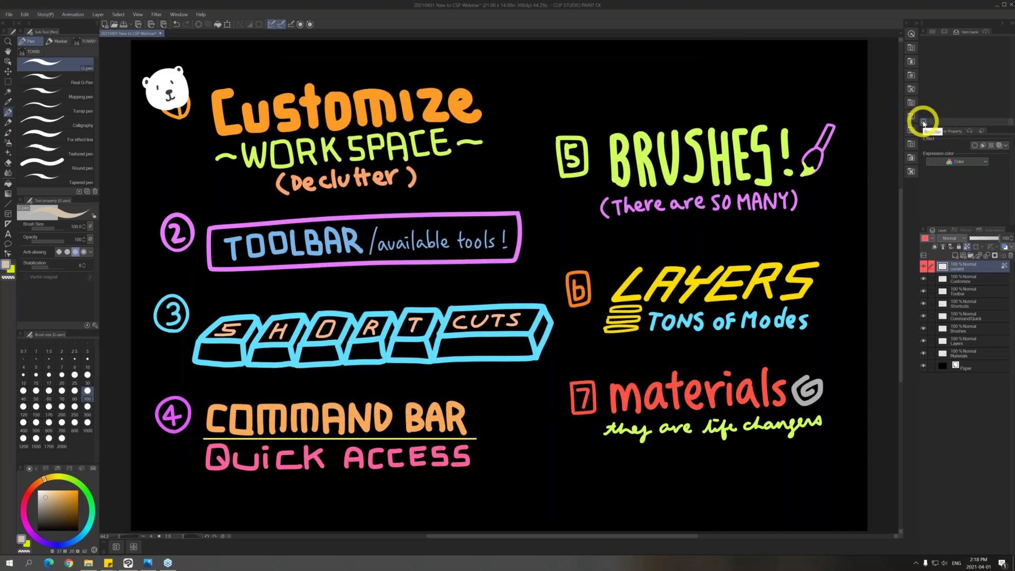
pyautogui.press('F12')
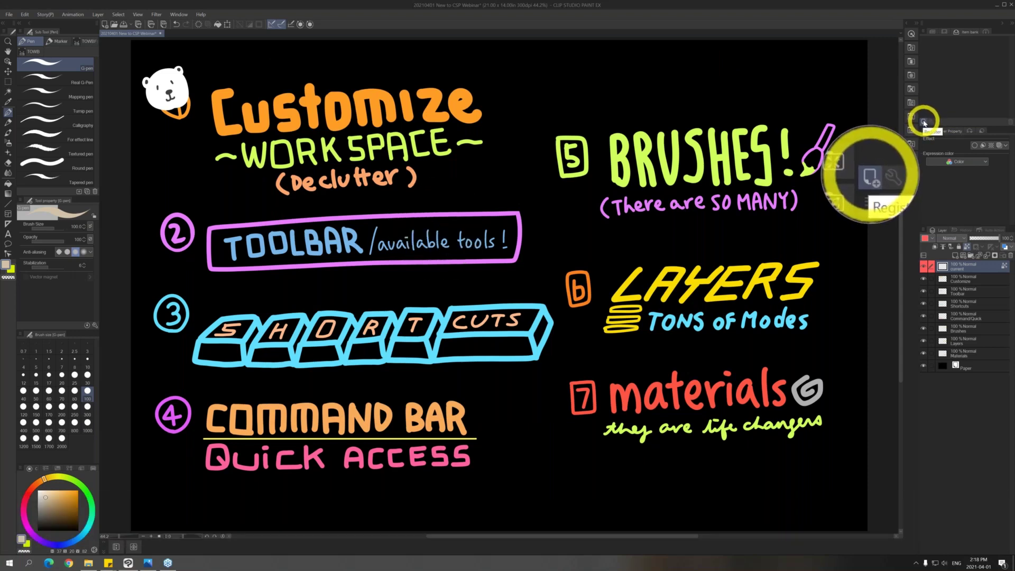
pyautogui.press('F12')
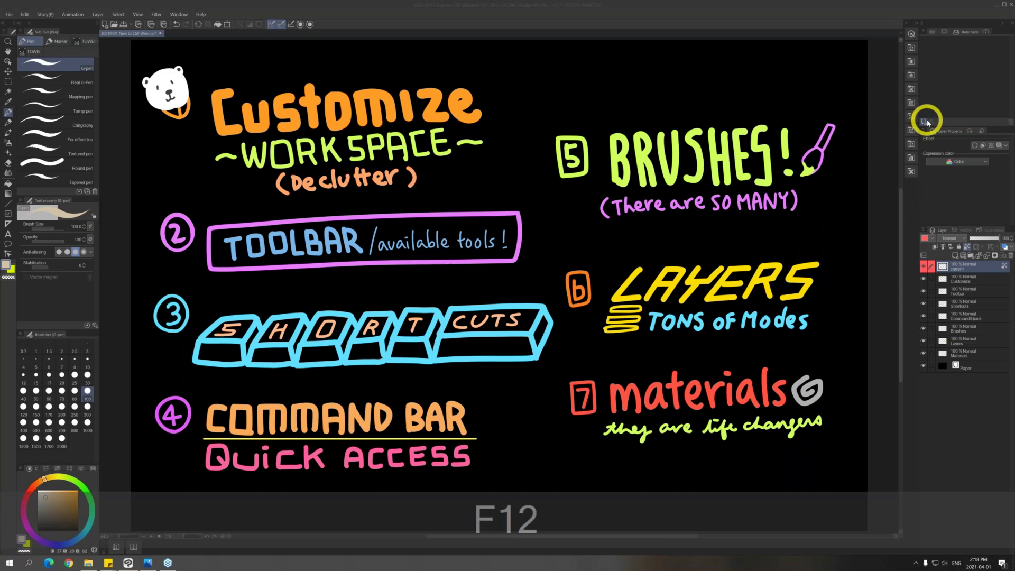
pyautogui.click(370, 124)
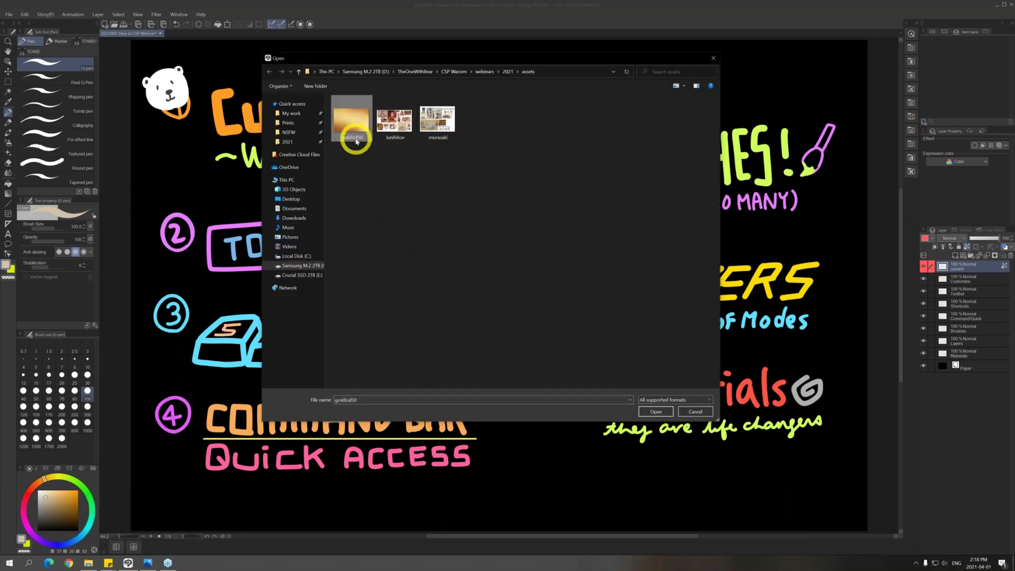
pyautogui.click(657, 411)
# Place three copies of goldfoil50 from the Item bank and move them to the canvas's upper-left, lower-right and upper-right areas
pyautogui.click(955, 49)
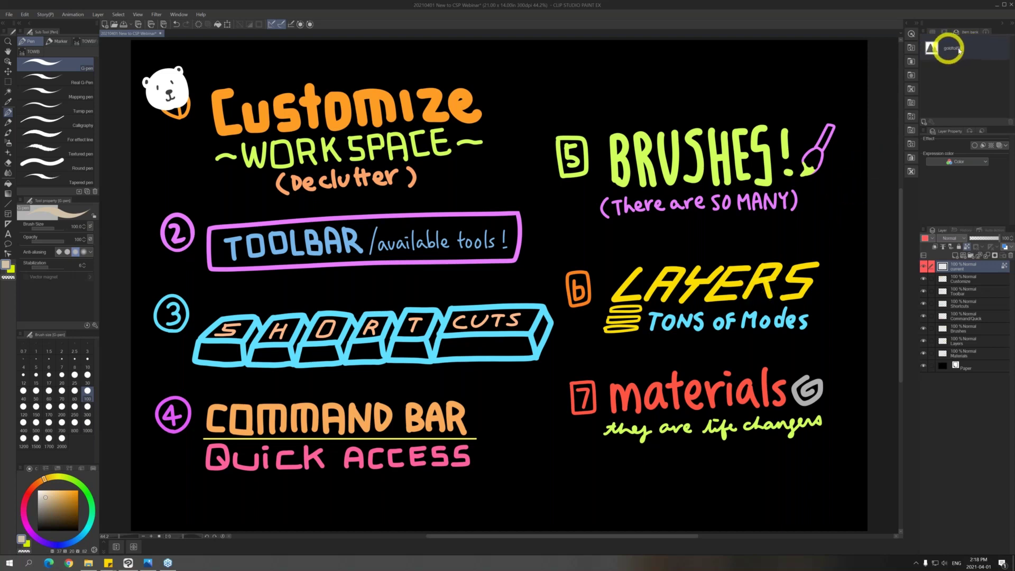
pyautogui.moveTo(955, 48); pyautogui.dragTo(761, 381)
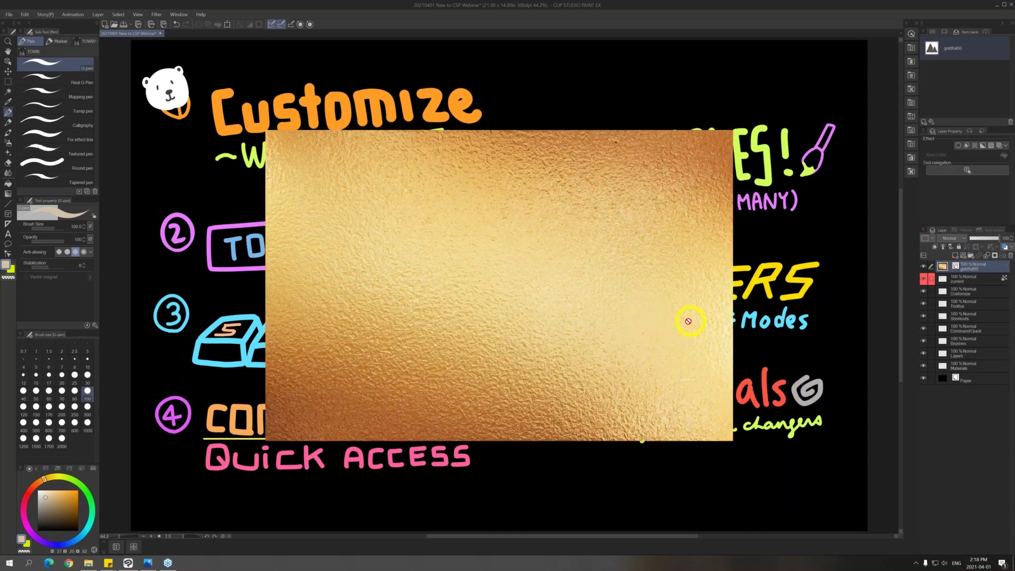
pyautogui.press('k')
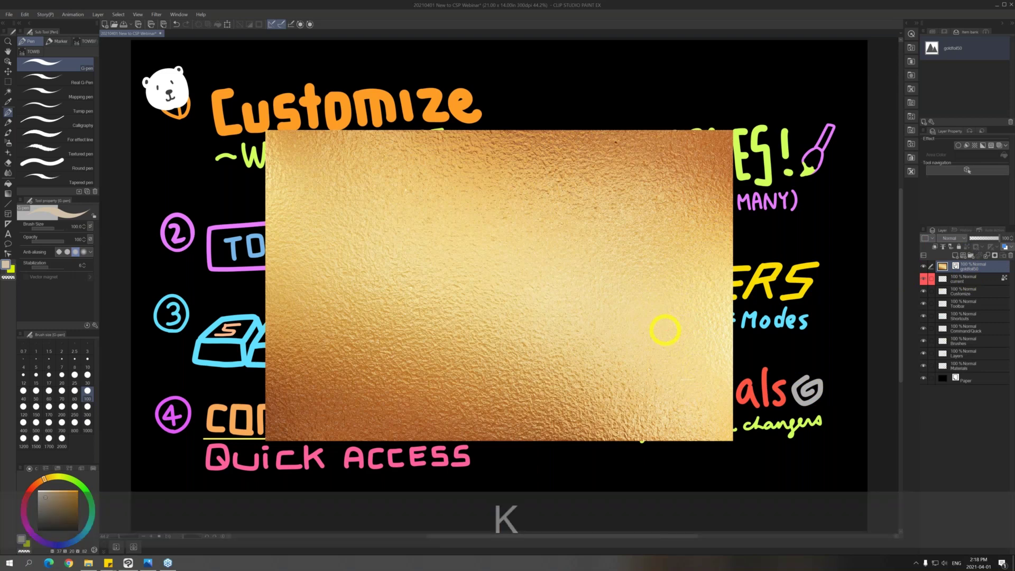
pyautogui.moveTo(686, 361); pyautogui.dragTo(490, 249)
pyautogui.moveTo(975, 51); pyautogui.dragTo(628, 364)
pyautogui.moveTo(583, 287); pyautogui.dragTo(754, 389)
pyautogui.moveTo(953, 48); pyautogui.dragTo(679, 182)
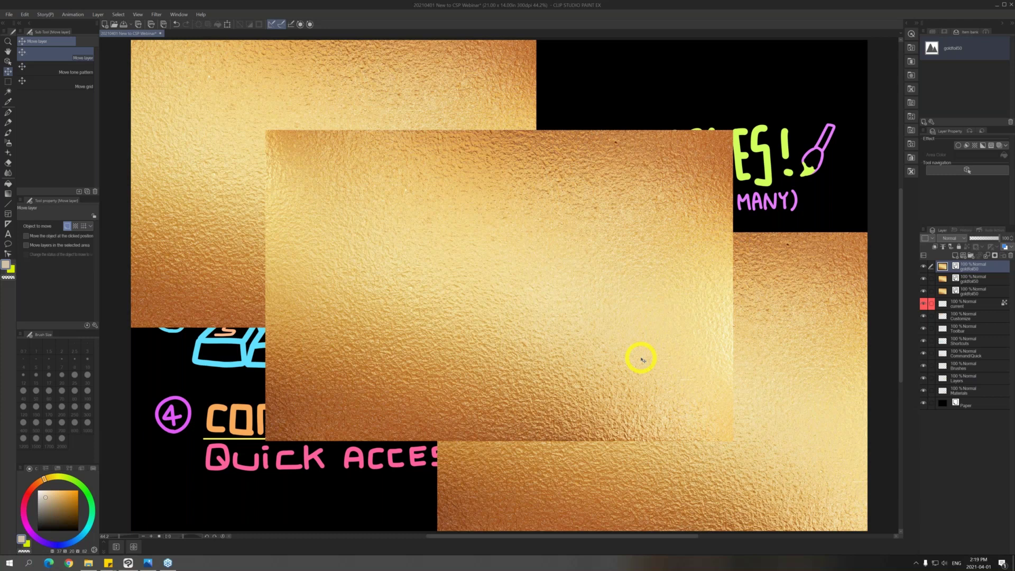
pyautogui.moveTo(671, 272); pyautogui.dragTo(808, 173)
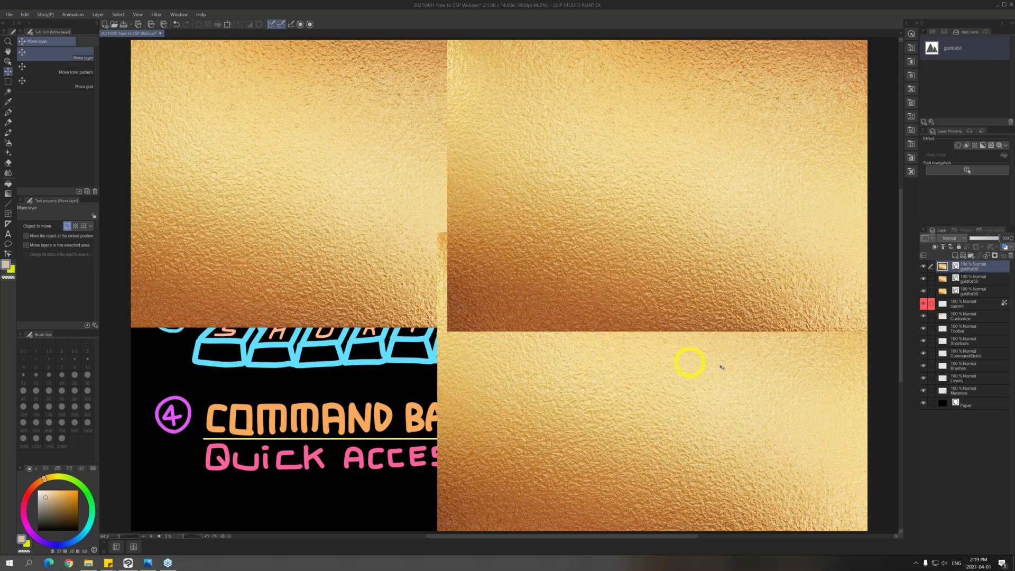
# Undo all placements and moves of the gold foil images until none remain on the canvas
pyautogui.hotkey('ctrl', 'z')
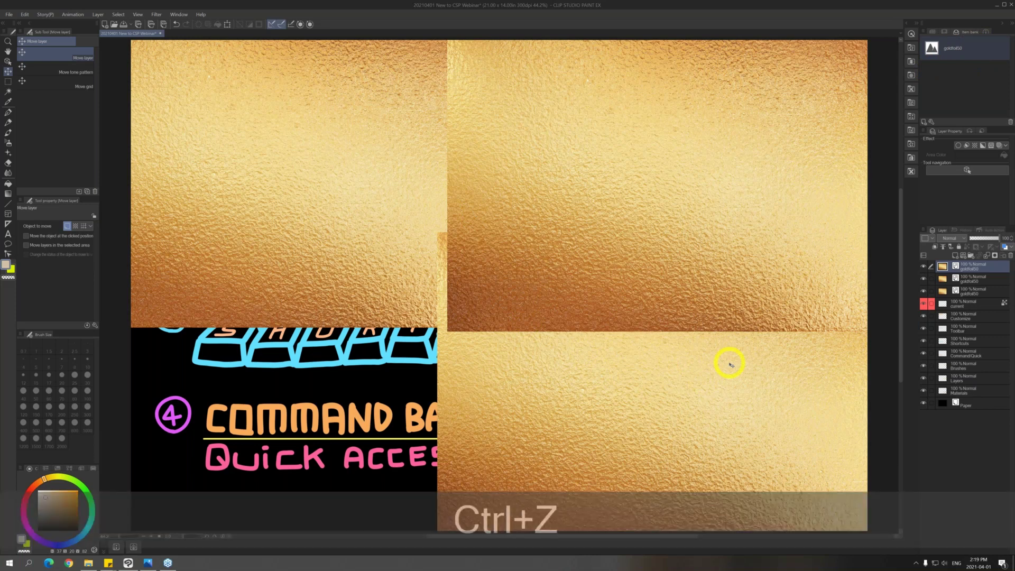
pyautogui.hotkey('ctrl', 'z')
pyautogui.hotkey('ctrl', 'z')
pyautogui.hotkey('ctrl', 'z')
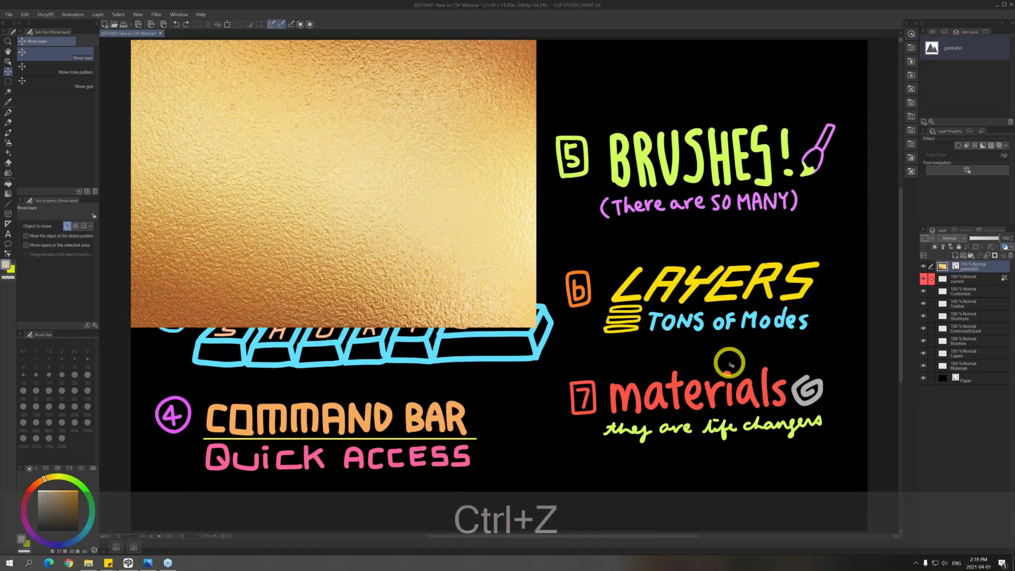
pyautogui.hotkey('ctrl', 'z')
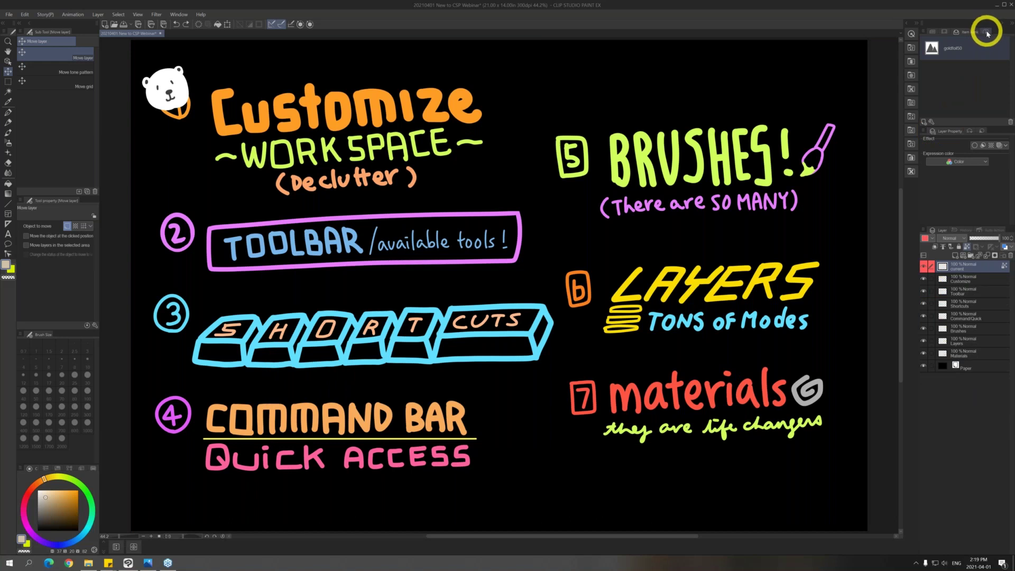
# View the Information palette, then bring the Navigator back
pyautogui.click(987, 33)
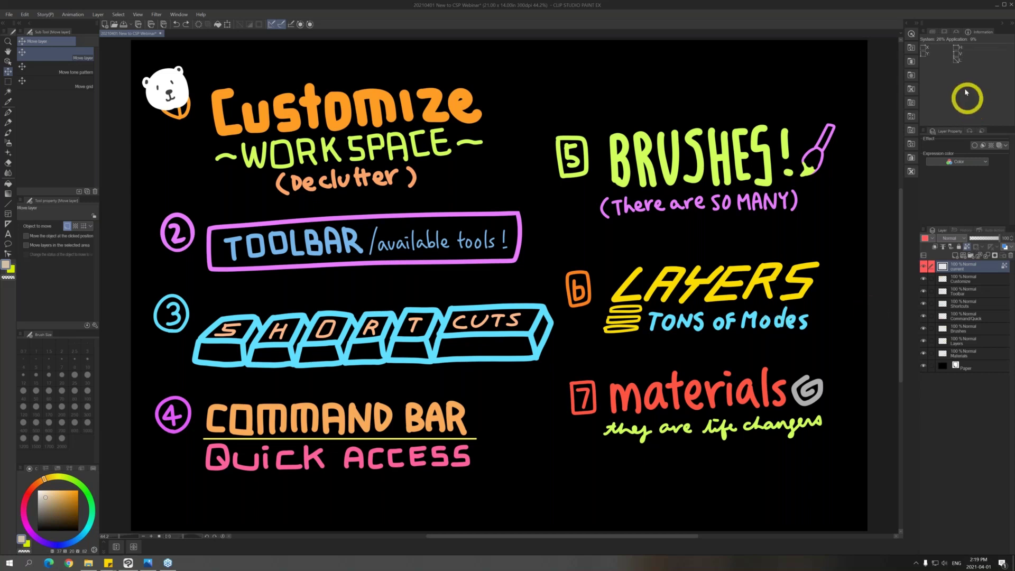
pyautogui.click(930, 34)
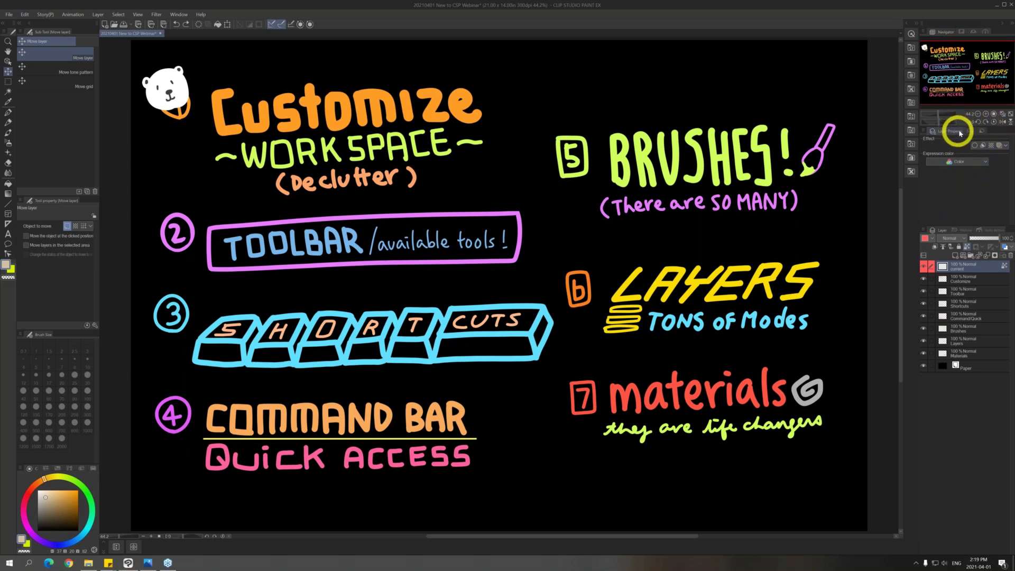
# Select the Customize layer and toggle its border effect on, off and on again, leaving the white outline applied
pyautogui.click(981, 280)
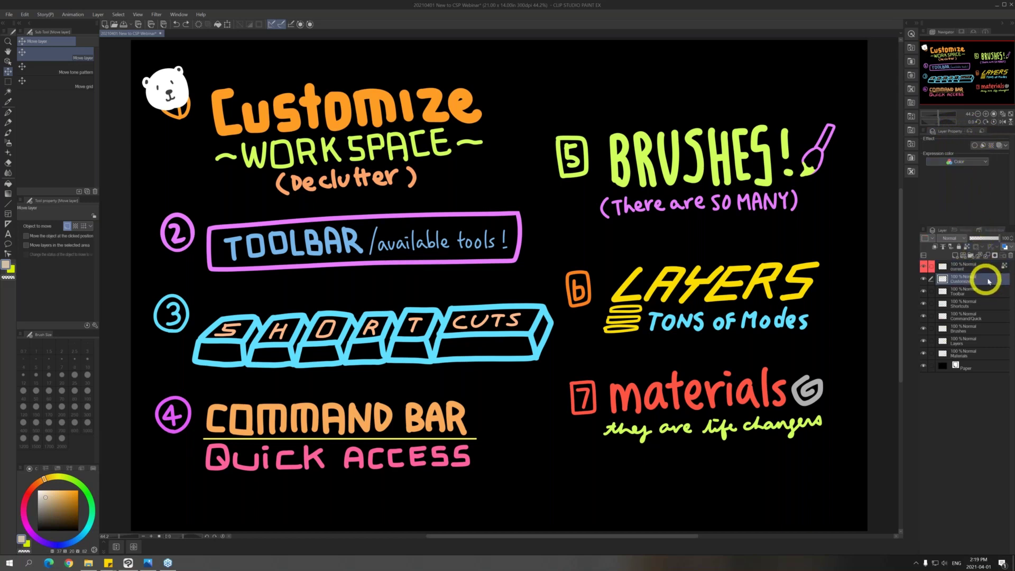
pyautogui.click(976, 146)
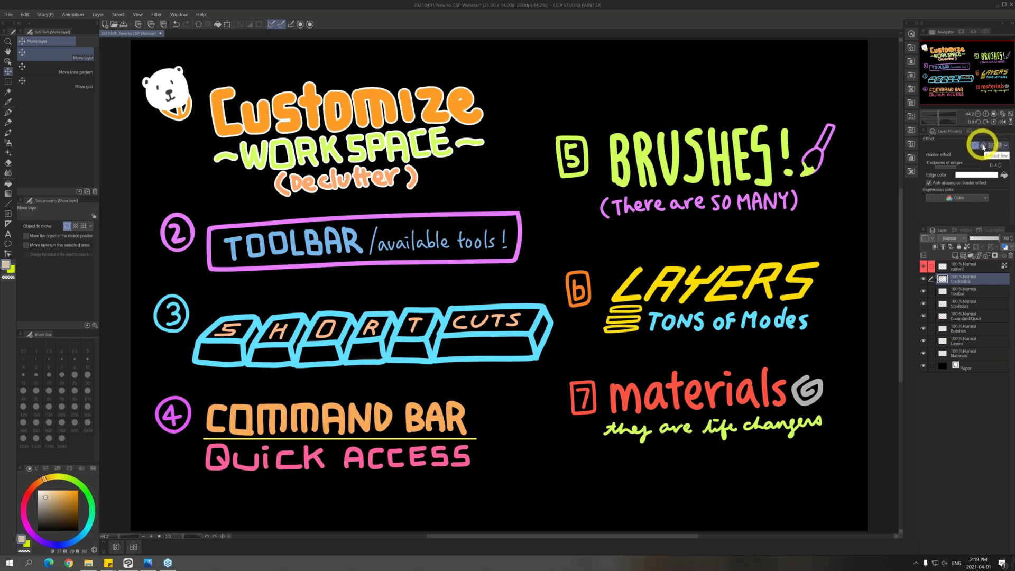
pyautogui.click(976, 146)
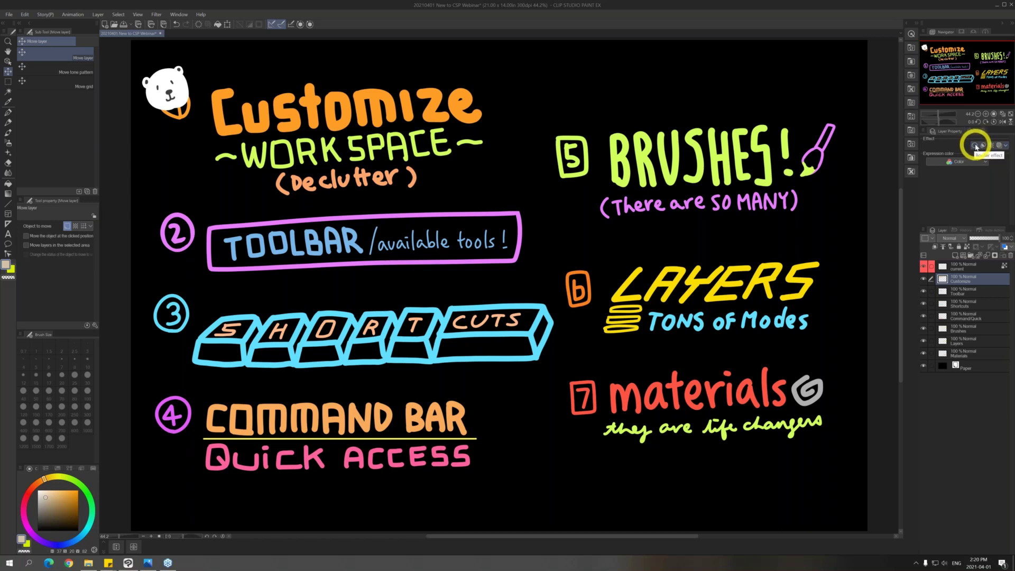
pyautogui.click(976, 146)
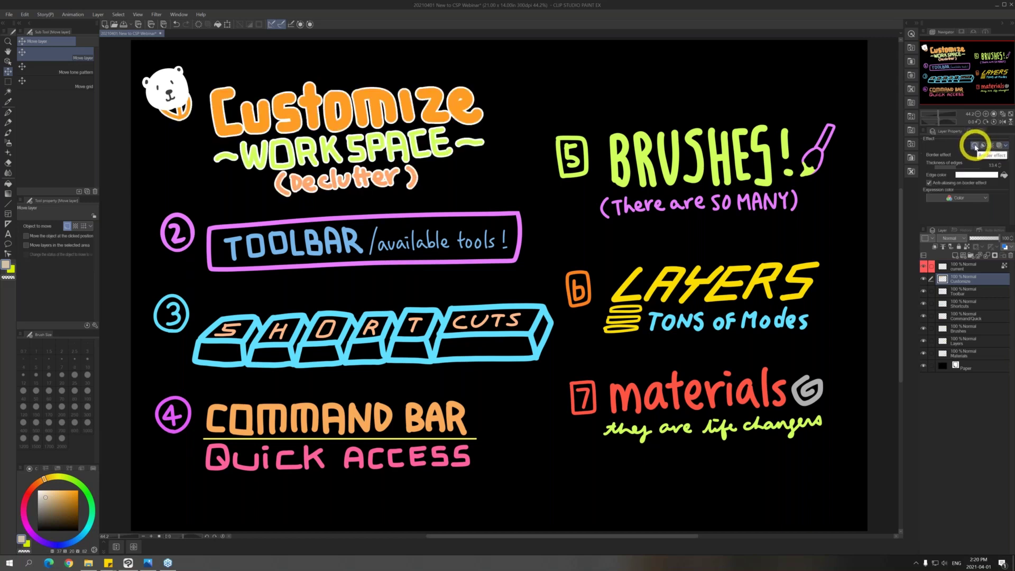
# Turn off the border effect on the Customize layer and toggle the line extraction effect on and off
pyautogui.click(975, 146)
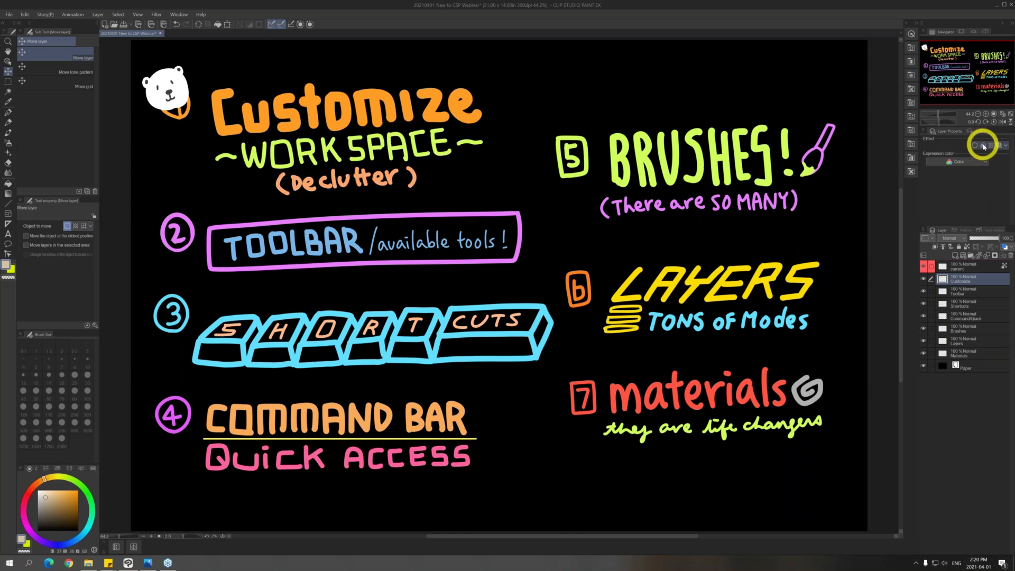
pyautogui.click(992, 145)
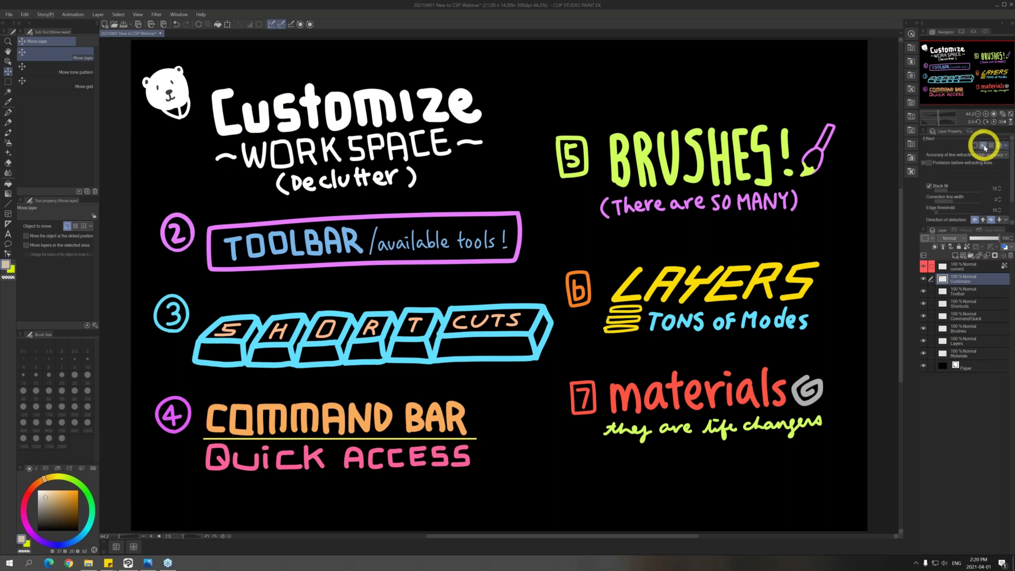
pyautogui.click(984, 146)
pyautogui.click(985, 146)
pyautogui.click(984, 147)
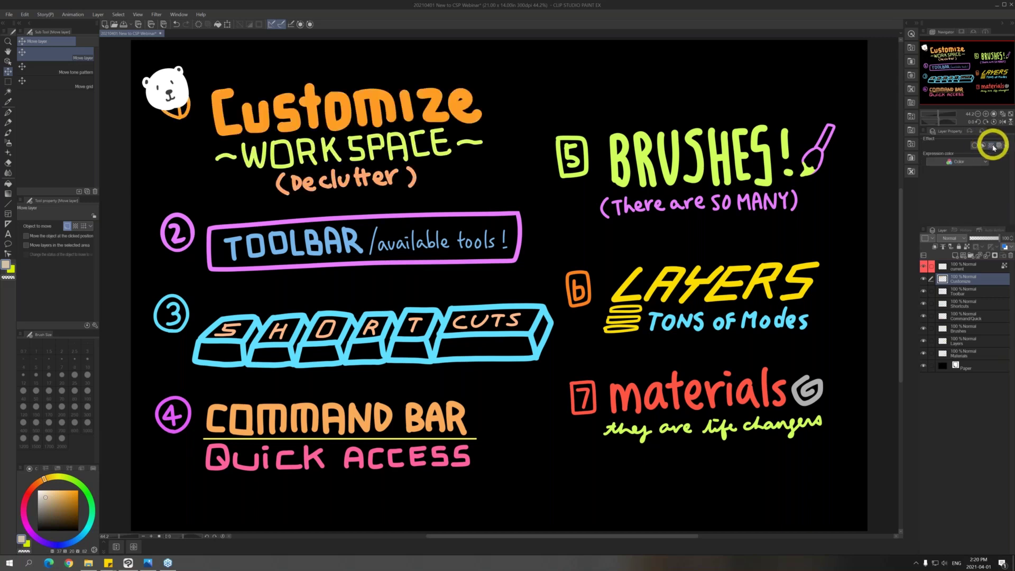
# Toggle the tone effect on the Customize layer, leaving it switched off
pyautogui.click(995, 146)
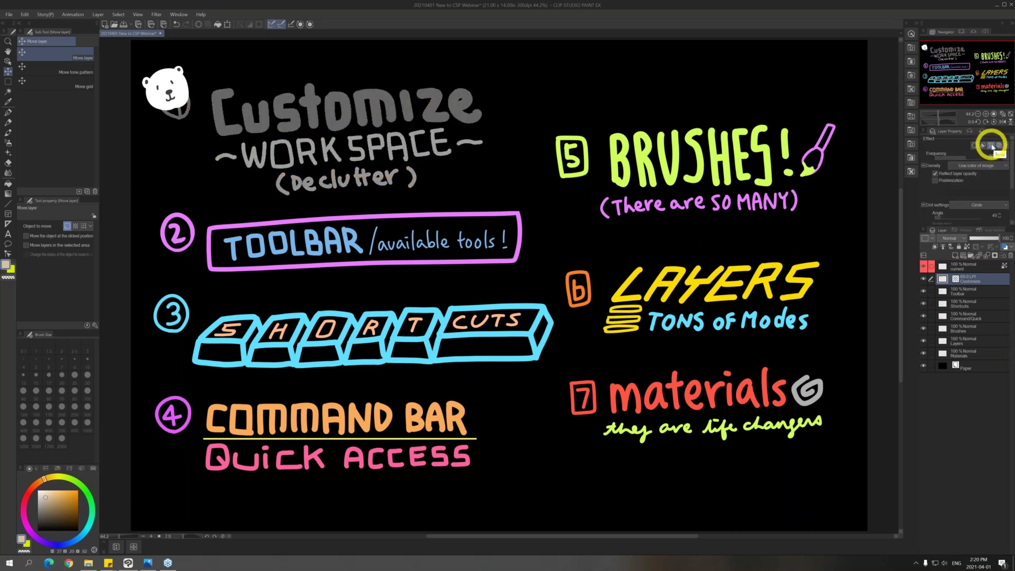
pyautogui.press('F12')
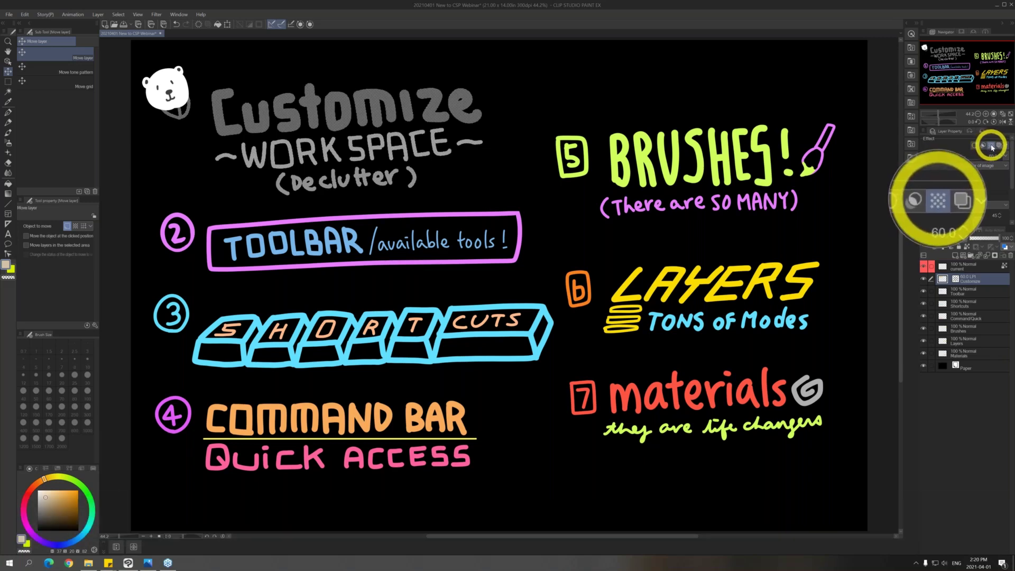
pyautogui.click(992, 147)
pyautogui.click(992, 147)
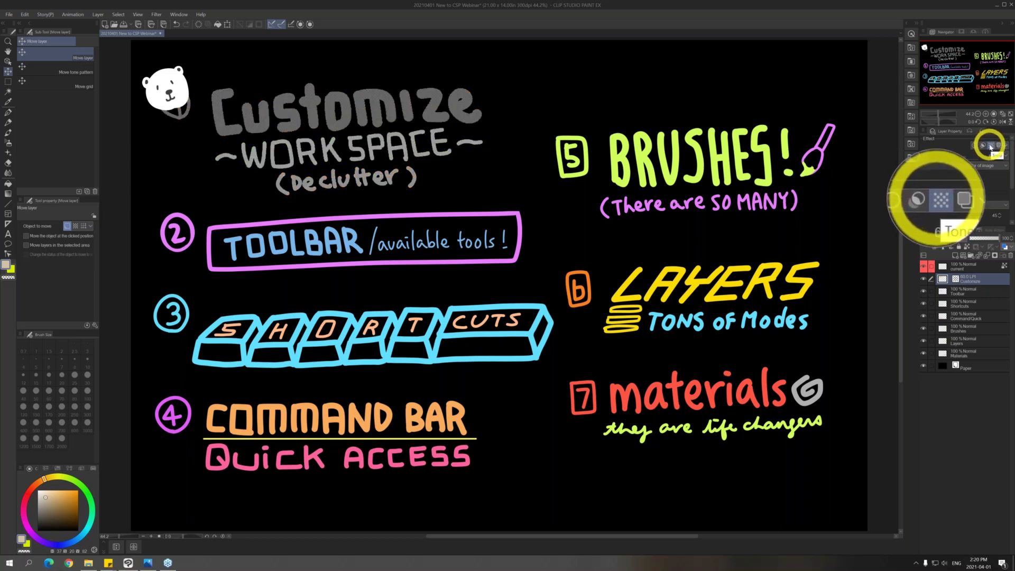
pyautogui.click(992, 147)
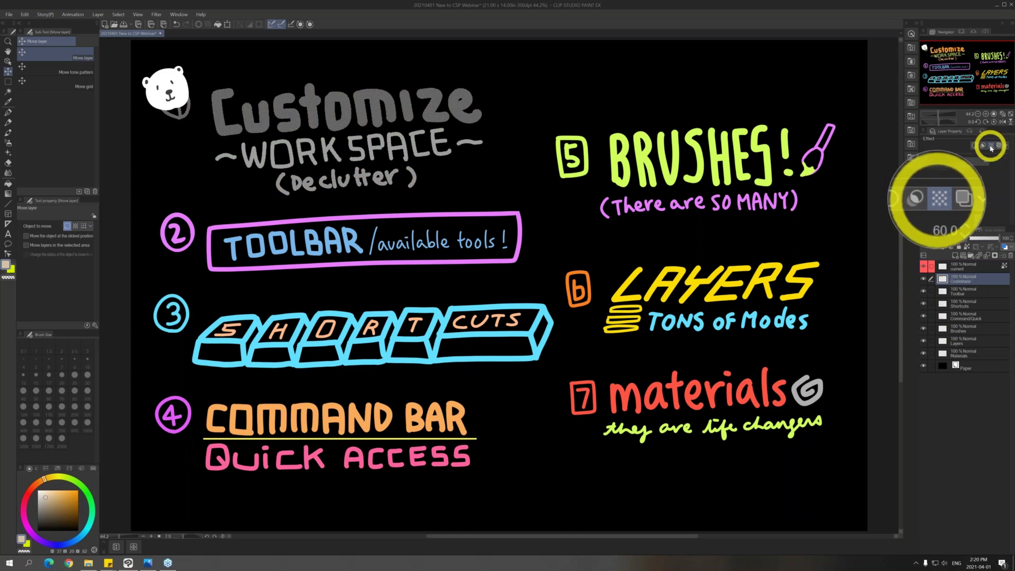
# Turn on the layer colour effect for the Customize layer, toggling it off and on again
pyautogui.click(1000, 147)
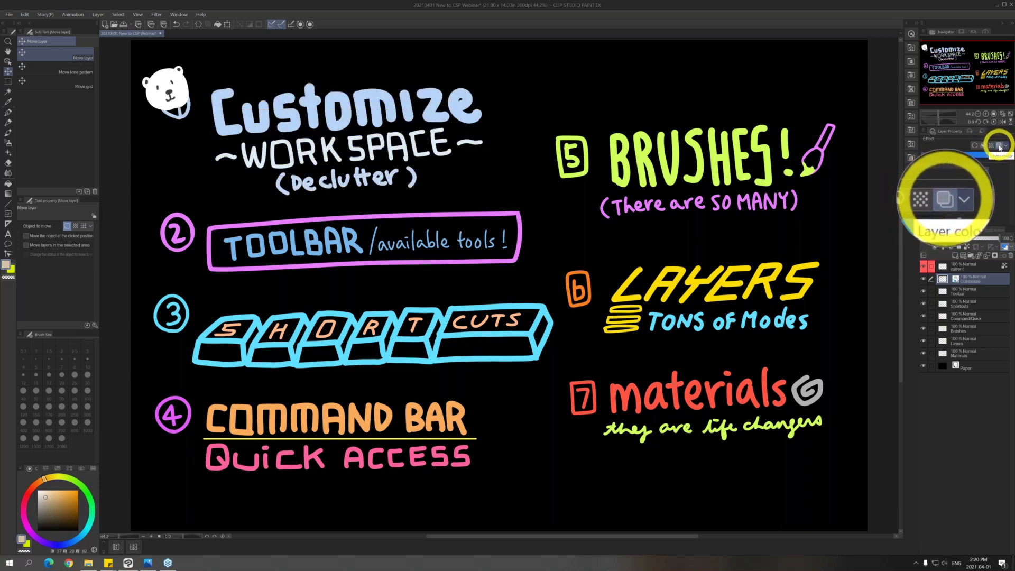
pyautogui.click(1000, 147)
pyautogui.click(1000, 147)
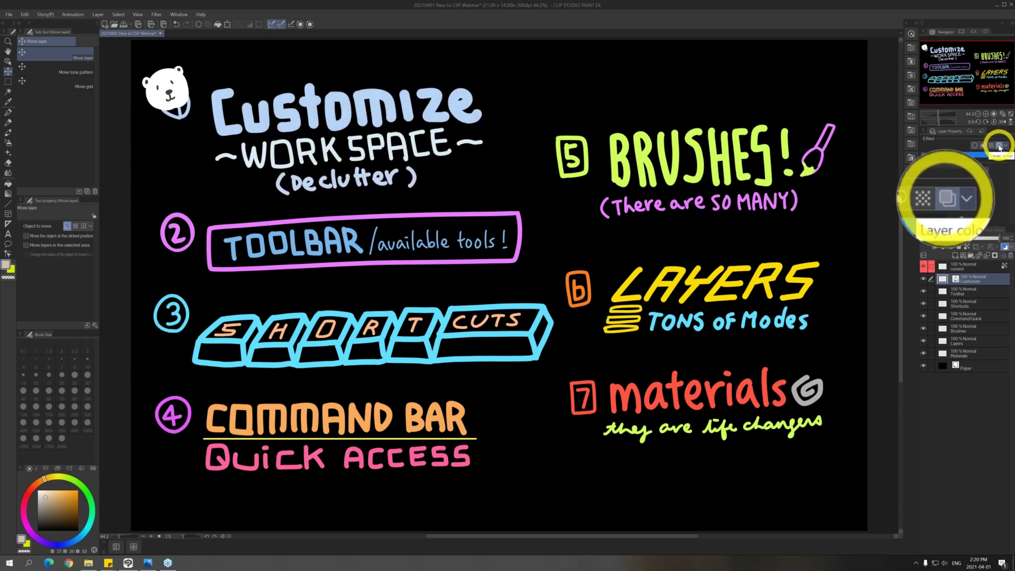
# Change the Customize layer's layer colour from blue to a dark gold, then switch the layer colour effect off
pyautogui.click(987, 155)
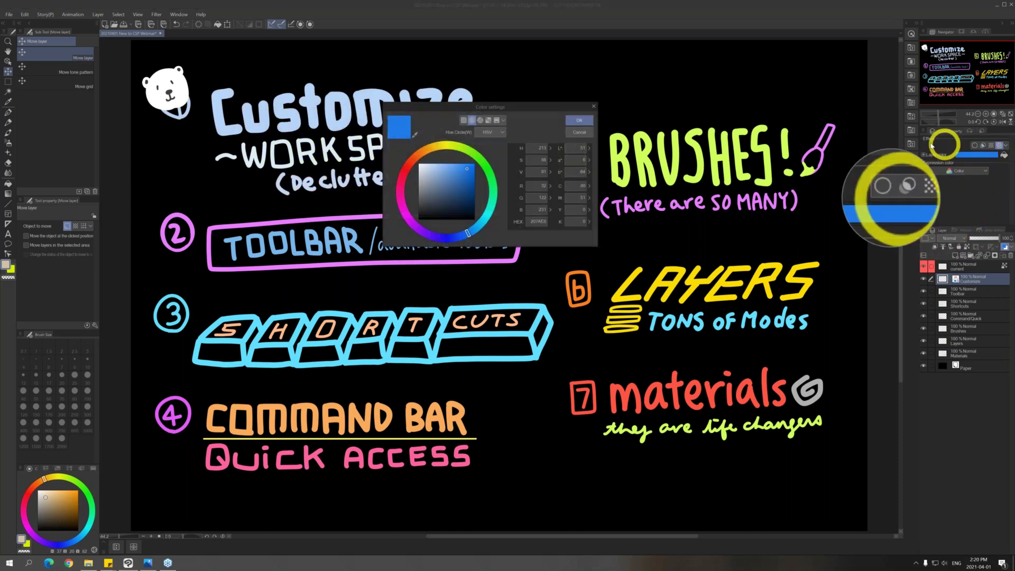
pyautogui.moveTo(428, 157); pyautogui.dragTo(454, 147)
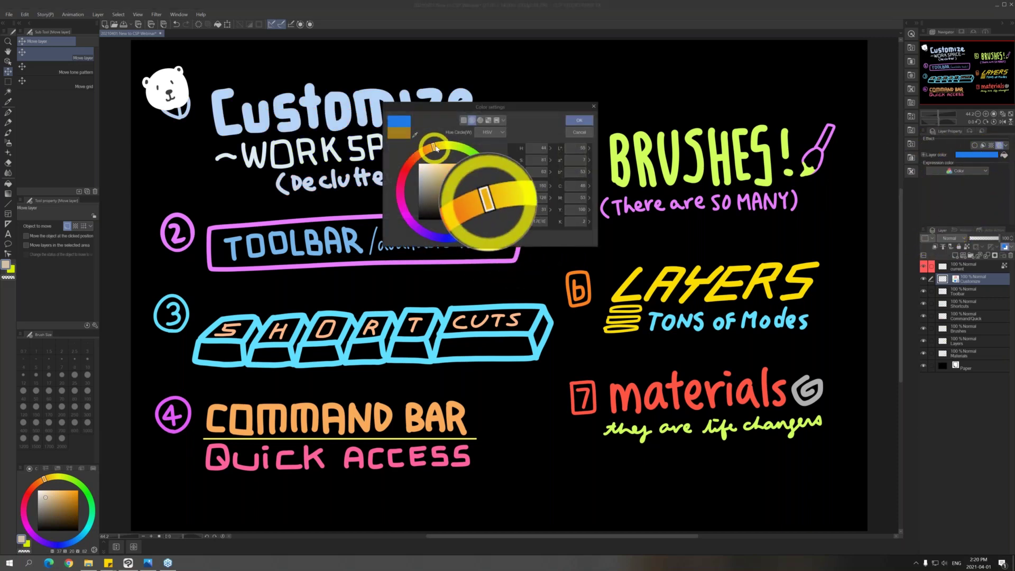
pyautogui.click(580, 120)
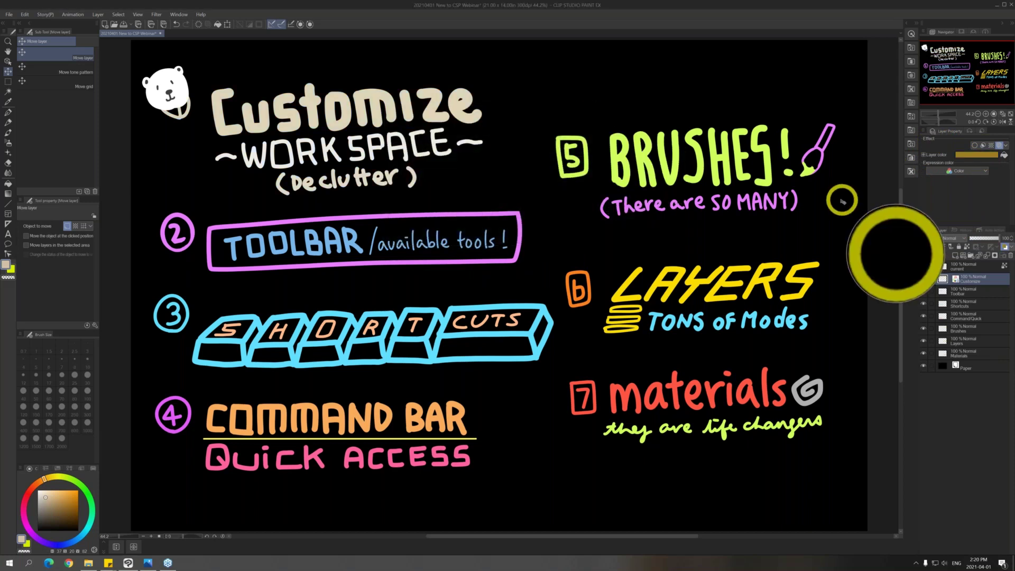
pyautogui.press('F12')
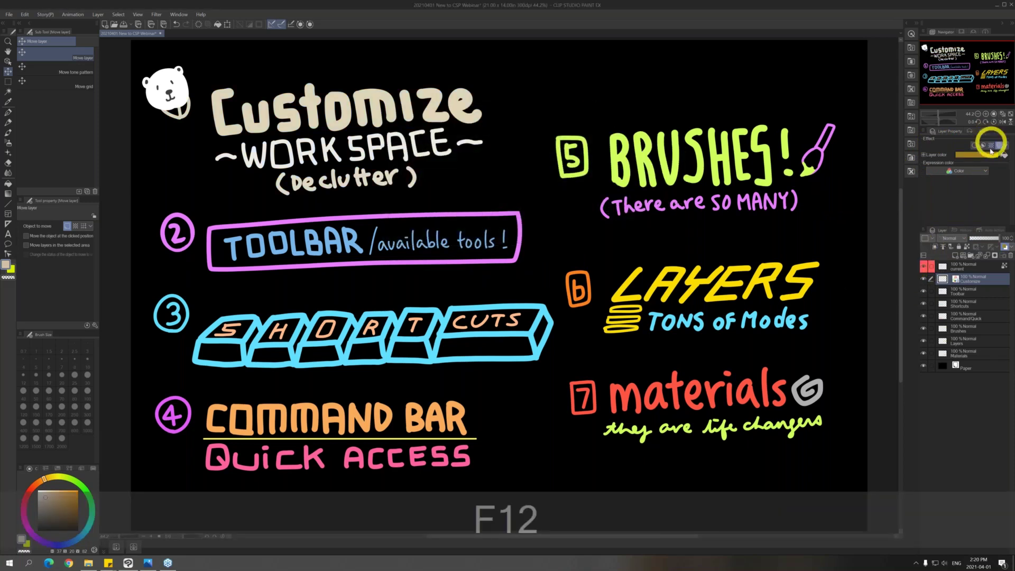
pyautogui.click(992, 143)
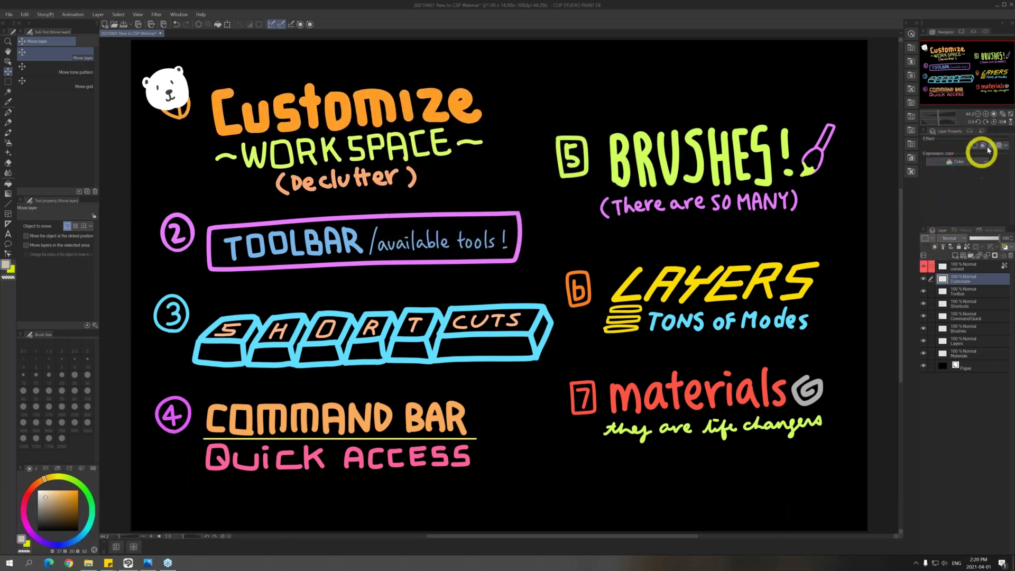
# View the Search Layer palette with its layer type filter and the Animation cels palette, then bring Layer Property back
pyautogui.click(971, 131)
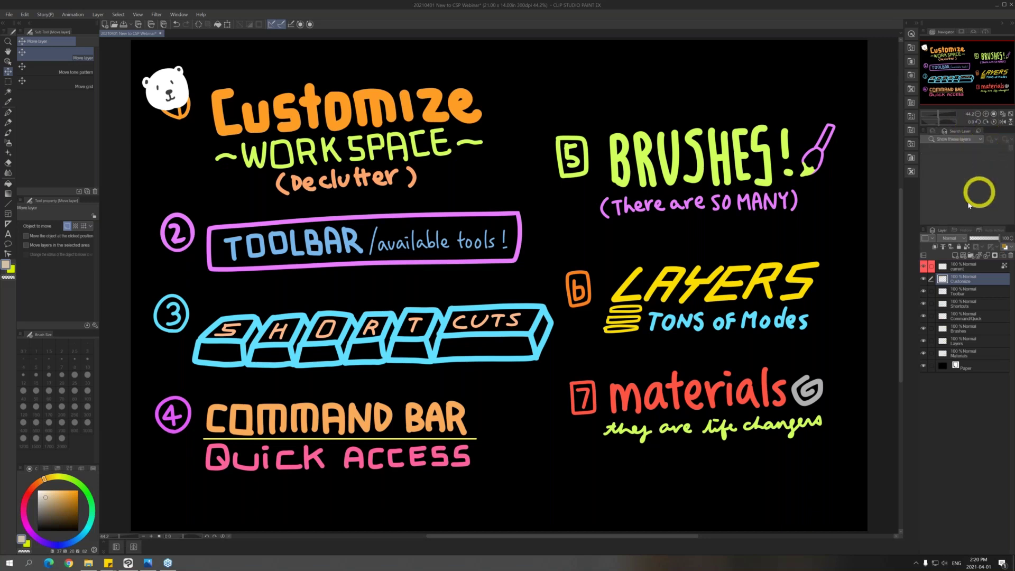
pyautogui.click(966, 141)
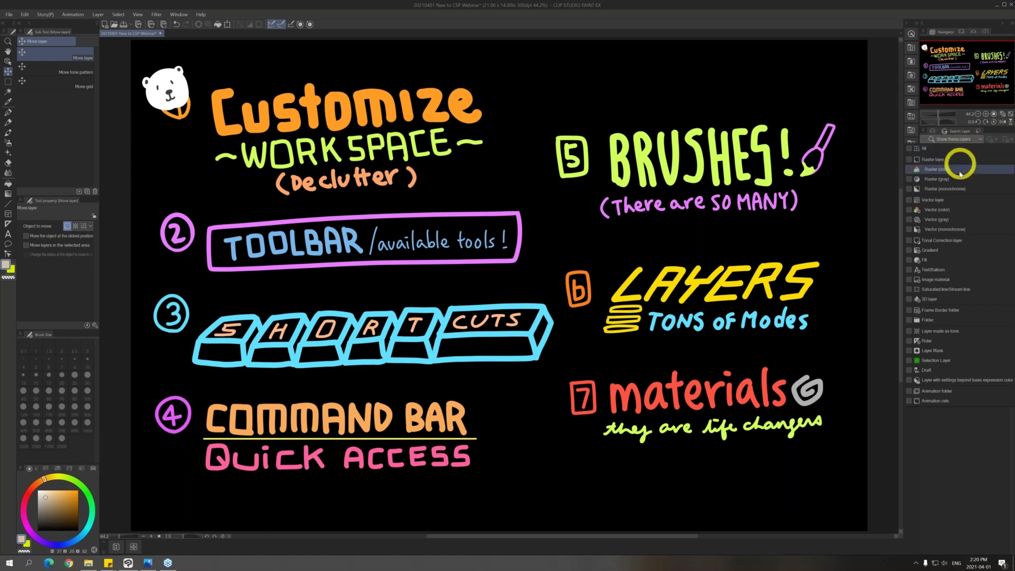
pyautogui.click(965, 139)
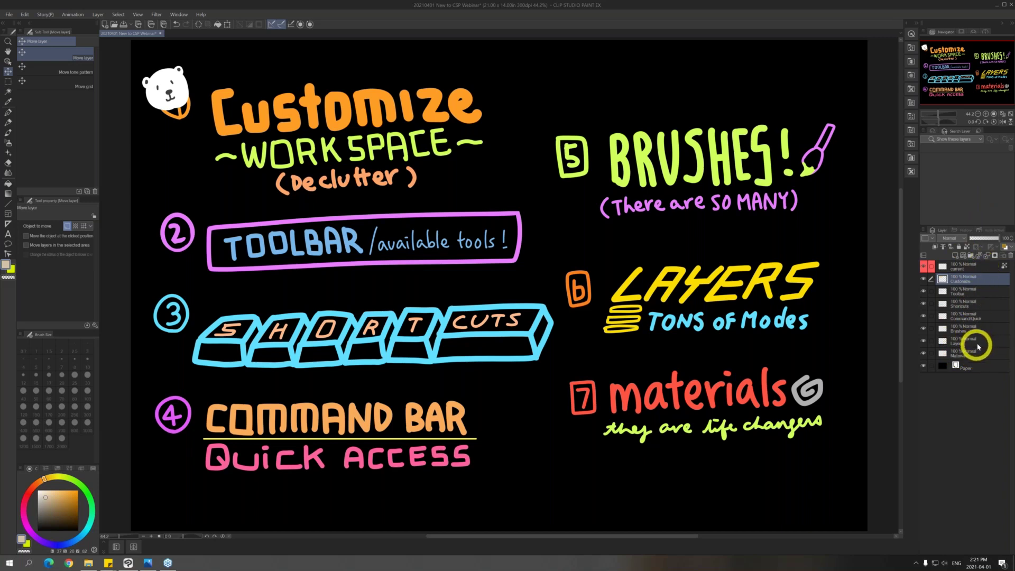
pyautogui.click(979, 131)
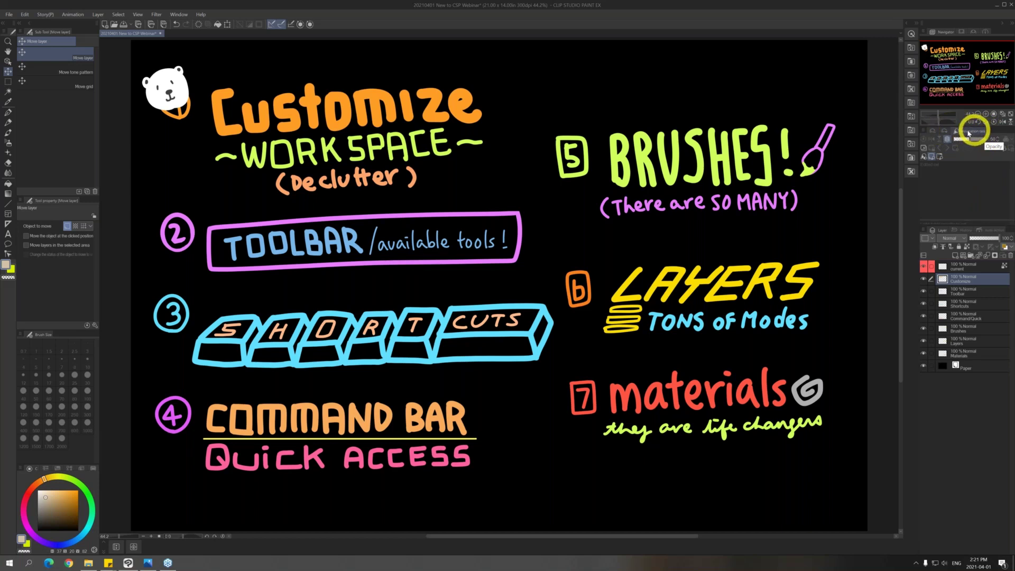
pyautogui.click(934, 132)
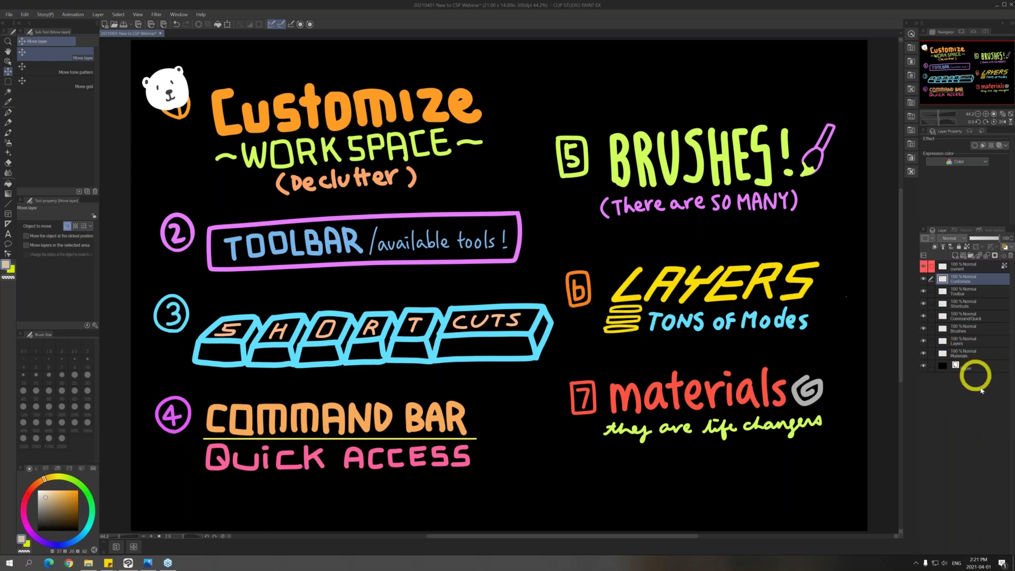
# Show the History palette and undo the recorded actions back to the first G-pen stroke on the new raster layer
pyautogui.click(965, 230)
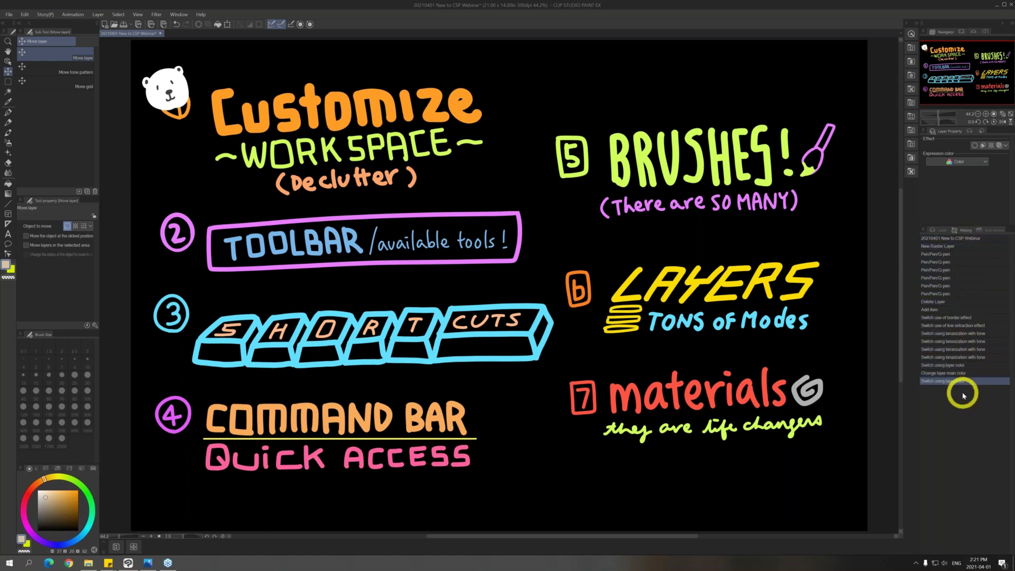
pyautogui.hotkey('ctrl', 'z')
pyautogui.click(980, 366)
pyautogui.hotkey('ctrl', 'z')
pyautogui.hotkey('ctrl', 'z')
pyautogui.hotkey('ctrl', 'z')
pyautogui.hotkey('ctrl', 'z')
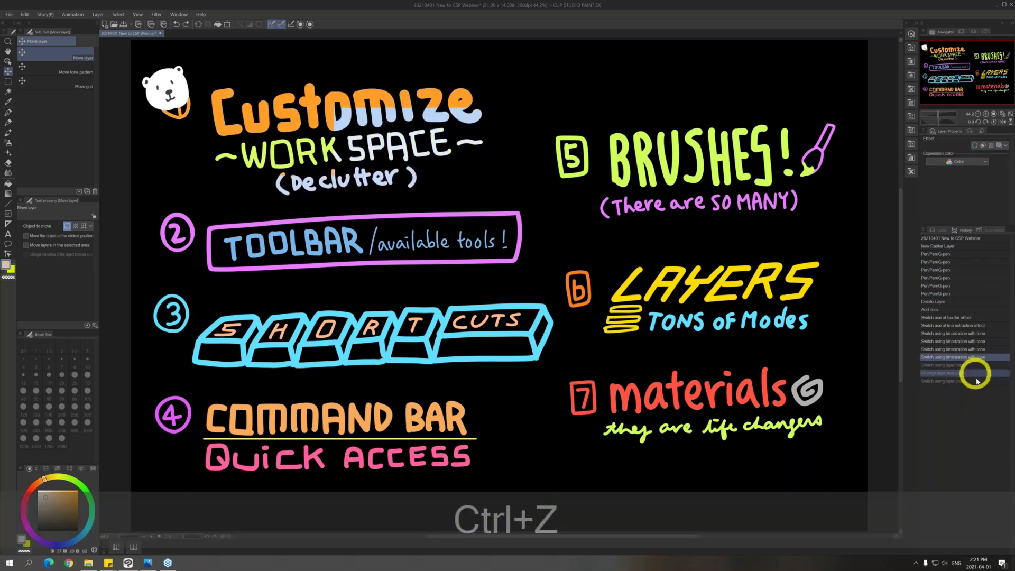
pyautogui.hotkey('ctrl', 'z')
pyautogui.hotkey('ctrl', 'z')
pyautogui.hotkey('ctrl', 'z')
pyautogui.hotkey('ctrl', 'z')
pyautogui.hotkey('ctrl', 'z')
pyautogui.hotkey('ctrl', 'z')
pyautogui.hotkey('ctrl', 'z')
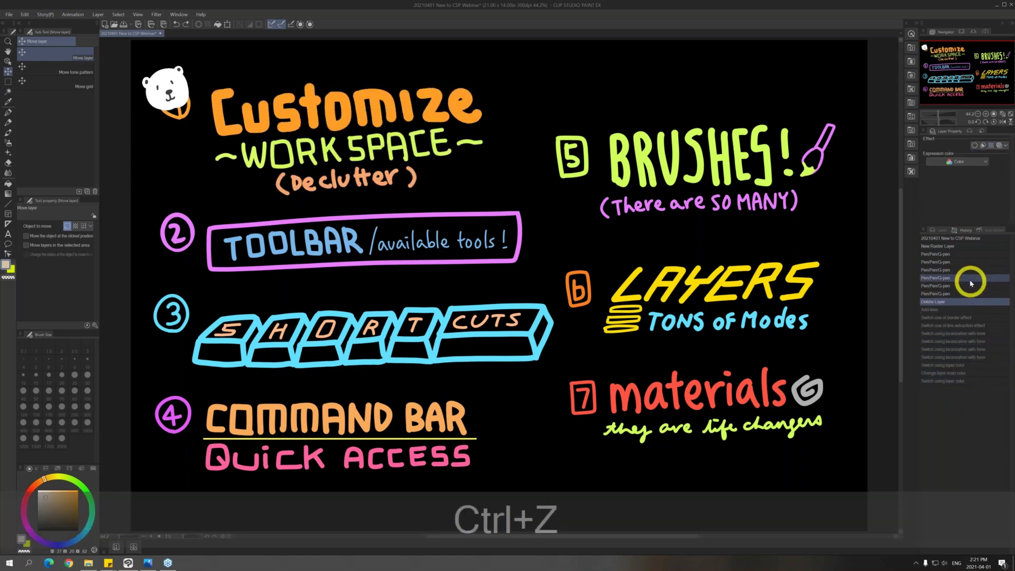
pyautogui.hotkey('ctrl', 'z')
pyautogui.hotkey('ctrl', 'z')
pyautogui.hotkey('ctrl', 'z')
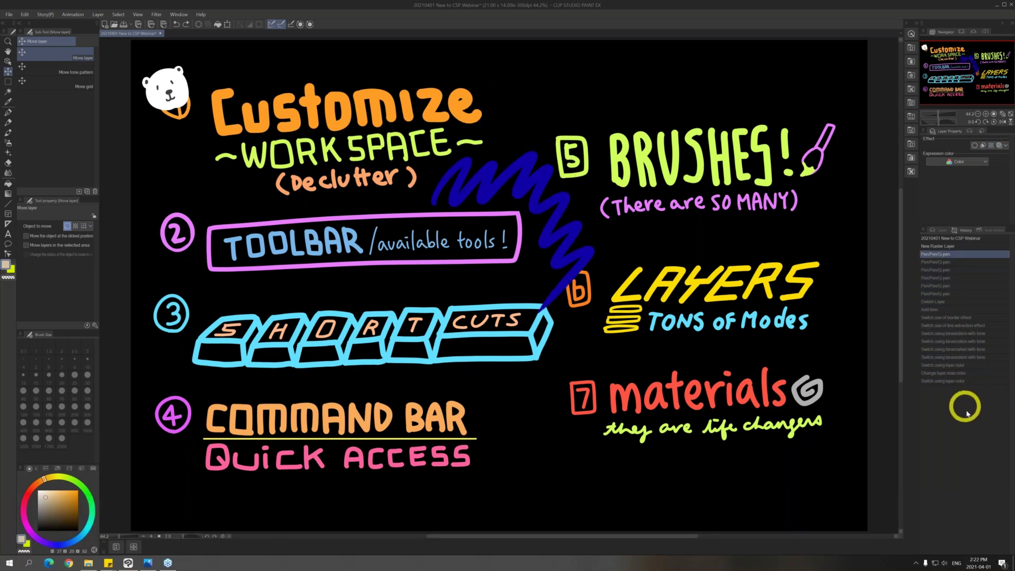
# Redo all the undone actions up to the last layer colour switch in the history
pyautogui.hotkey('ctrl', 'y')
pyautogui.hotkey('ctrl', 'y')
pyautogui.hotkey('ctrl', 'y')
pyautogui.hotkey('ctrl', 'y')
pyautogui.hotkey('ctrl', 'y')
pyautogui.hotkey('ctrl', 'y')
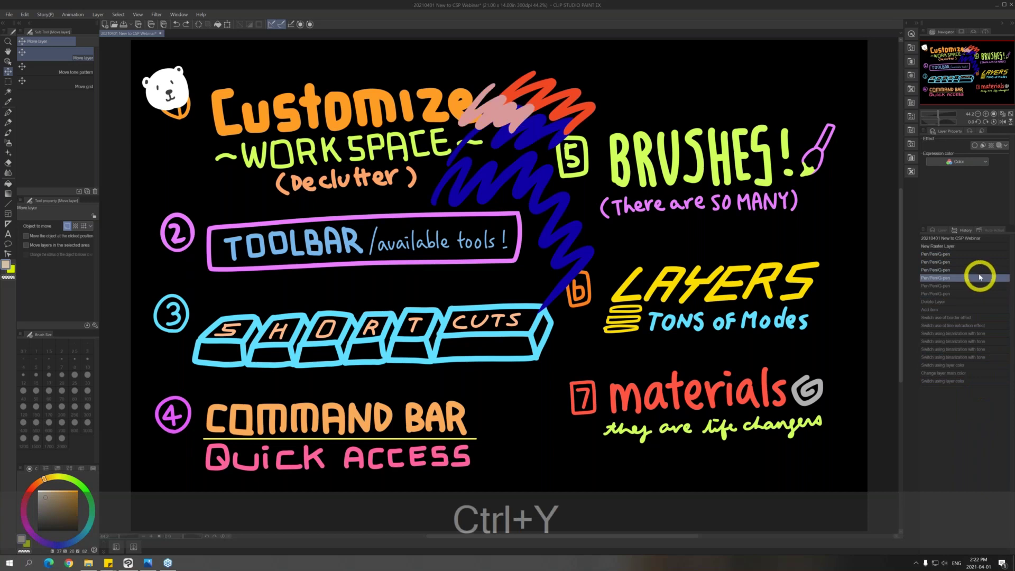
pyautogui.hotkey('ctrl', 'y')
pyautogui.hotkey('ctrl', 'y')
pyautogui.hotkey('ctrl', 'y')
pyautogui.hotkey('ctrl', 'y')
pyautogui.hotkey('ctrl', 'y')
pyautogui.hotkey('ctrl', 'y')
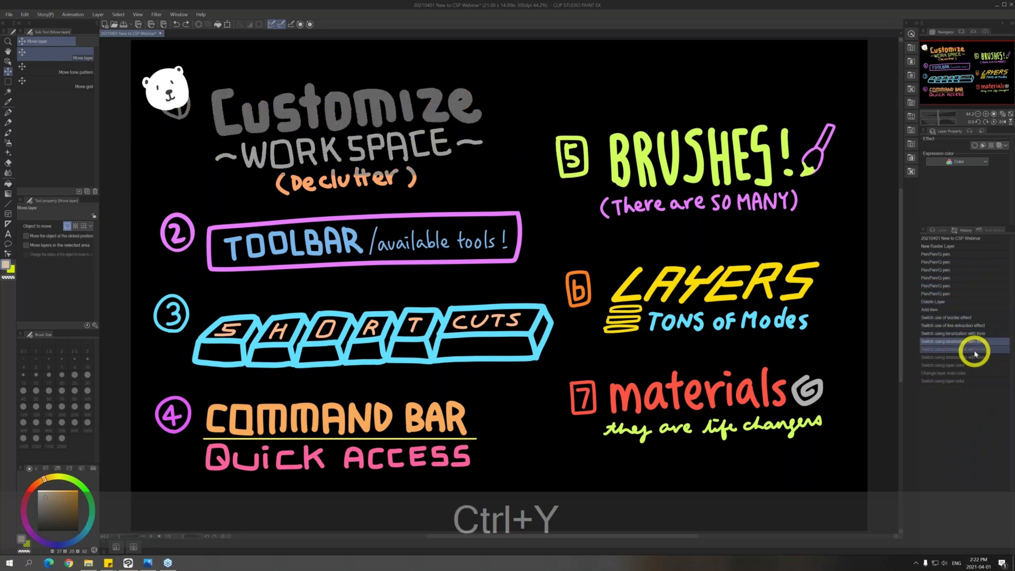
pyautogui.hotkey('ctrl', 'y')
pyautogui.hotkey('ctrl', 'y')
pyautogui.hotkey('ctrl', 'y')
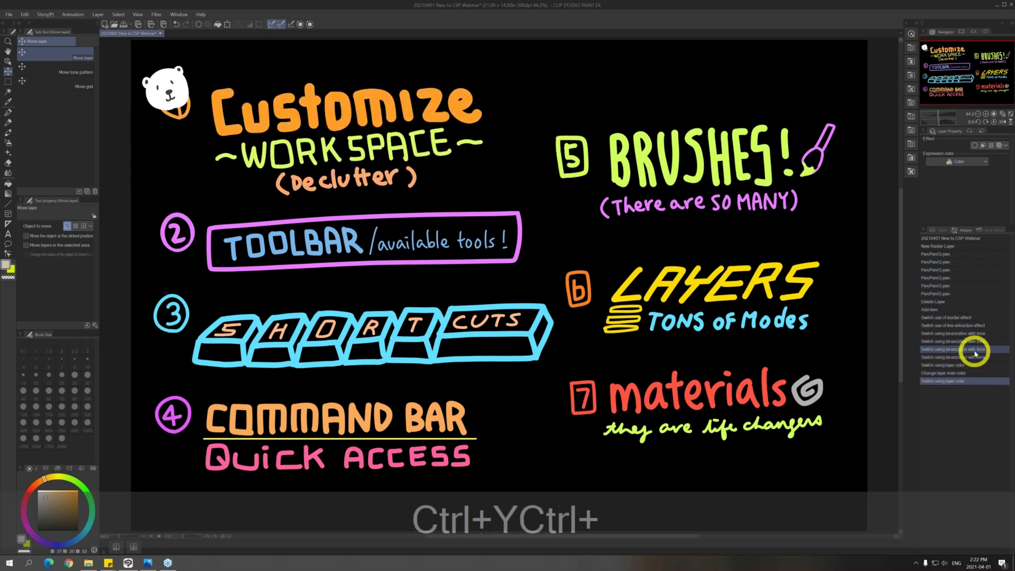
# Undo the last three layer colour actions in the history and redo them
pyautogui.hotkey('ctrl', 'z')
pyautogui.hotkey('ctrl', 'z')
pyautogui.hotkey('ctrl', 'z')
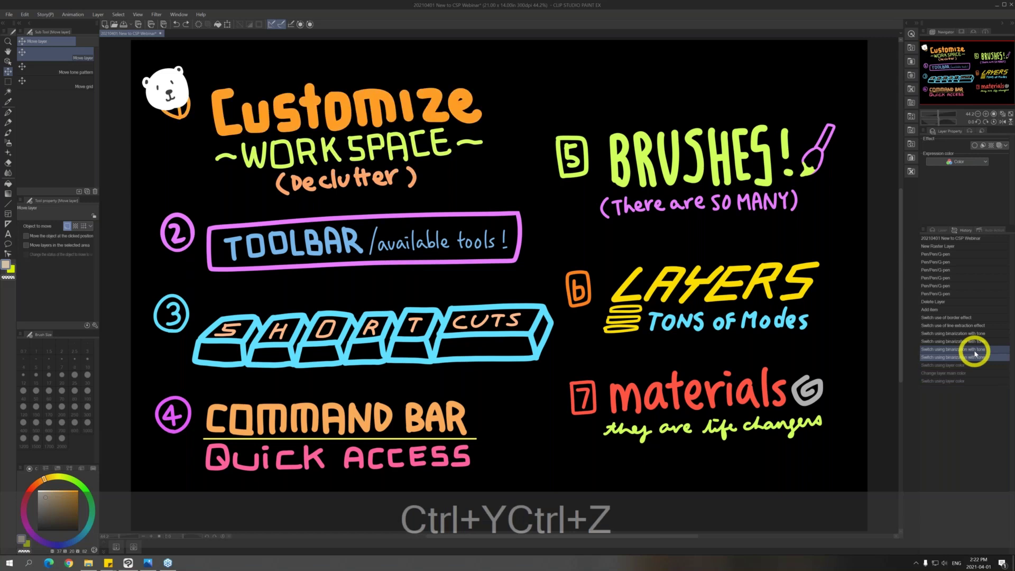
pyautogui.hotkey('ctrl', 'y')
pyautogui.hotkey('ctrl', 'y')
pyautogui.hotkey('ctrl', 'y')
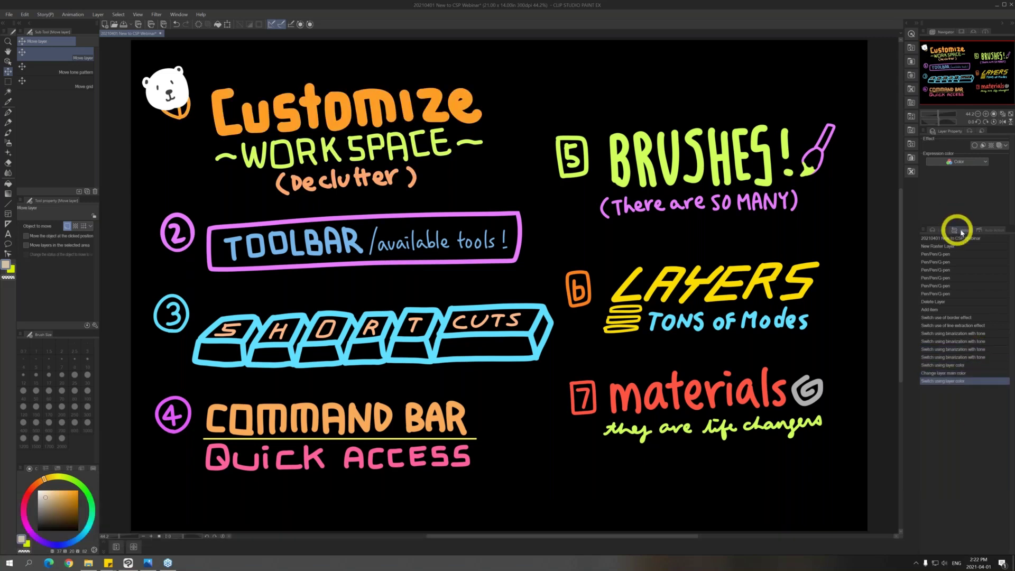
# View the Auto Action palette with its Default set, then bring the Layer palette back
pyautogui.click(992, 230)
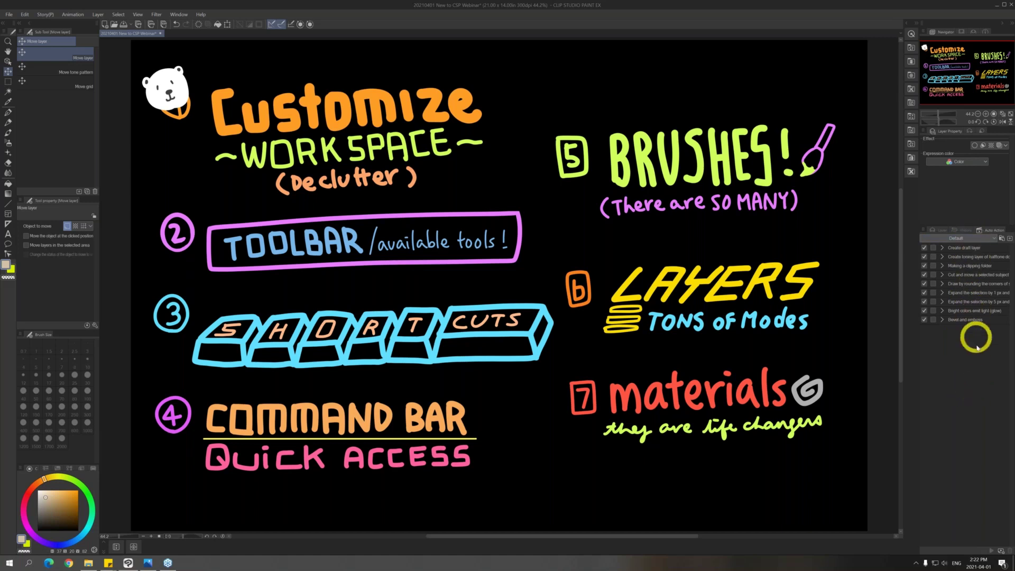
pyautogui.click(941, 232)
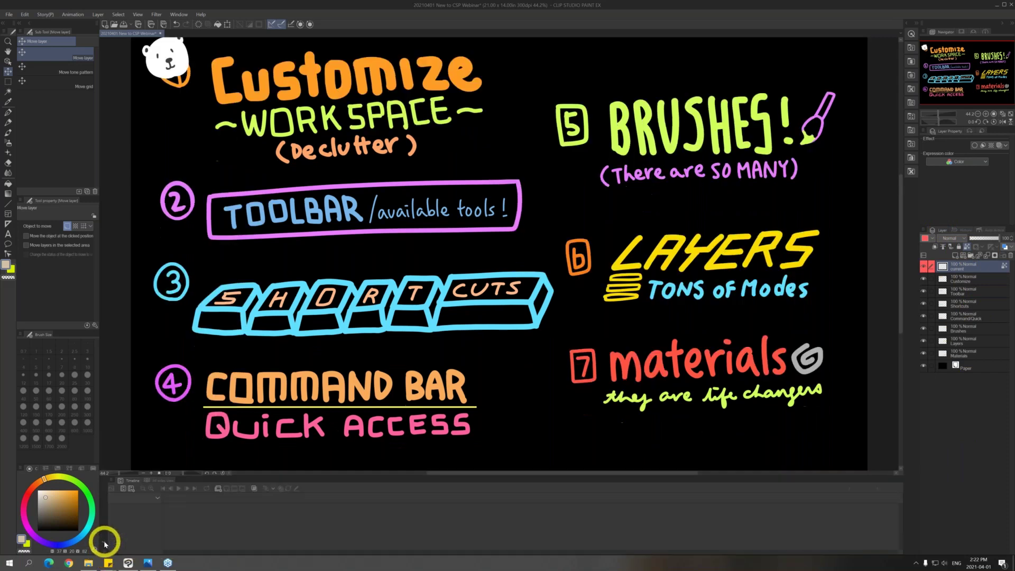
# Expand the Timeline palette below the canvas, view the palette docked beside it, and collapse the Timeline again
pyautogui.click(104, 542)
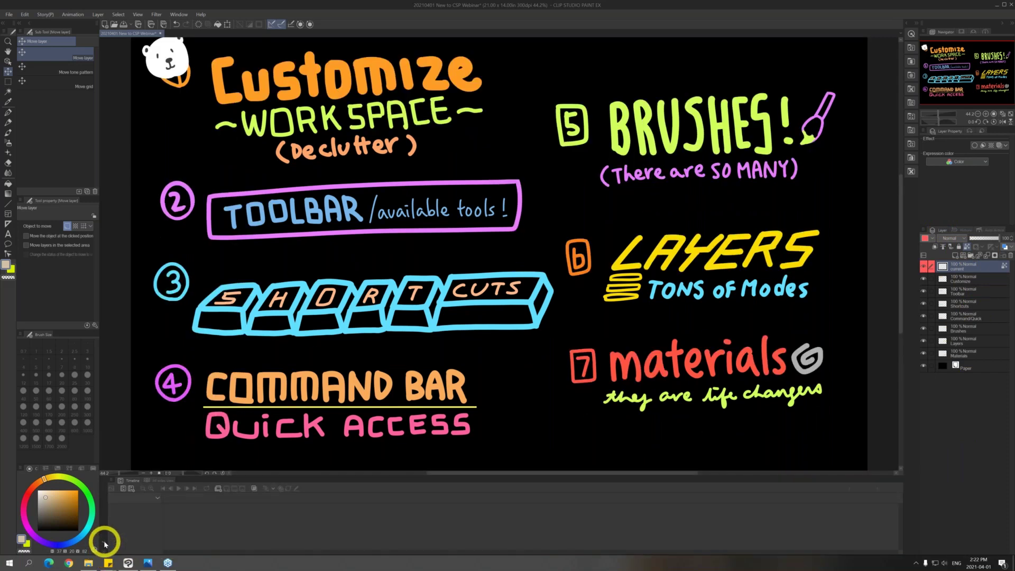
pyautogui.click(163, 481)
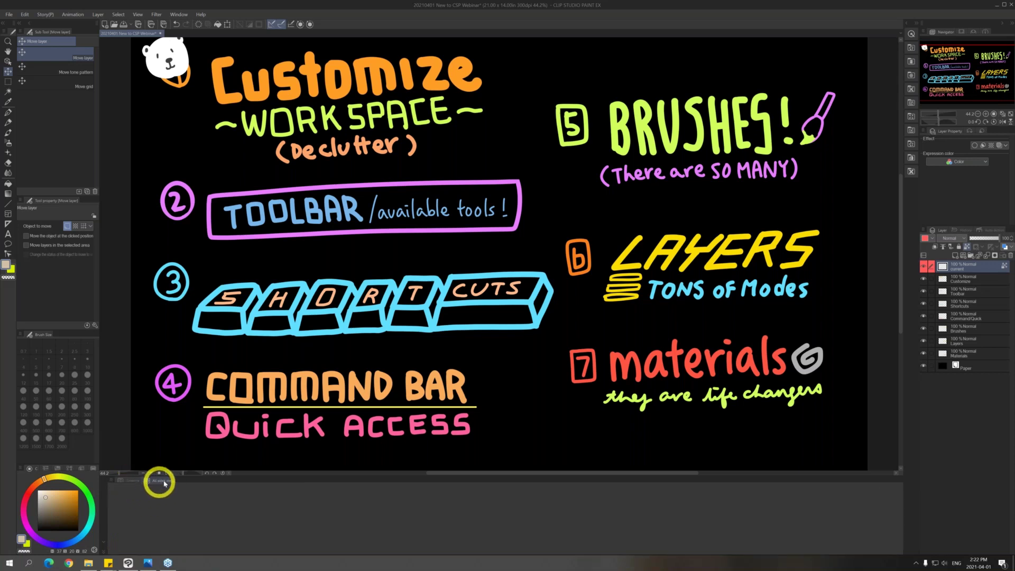
pyautogui.click(133, 481)
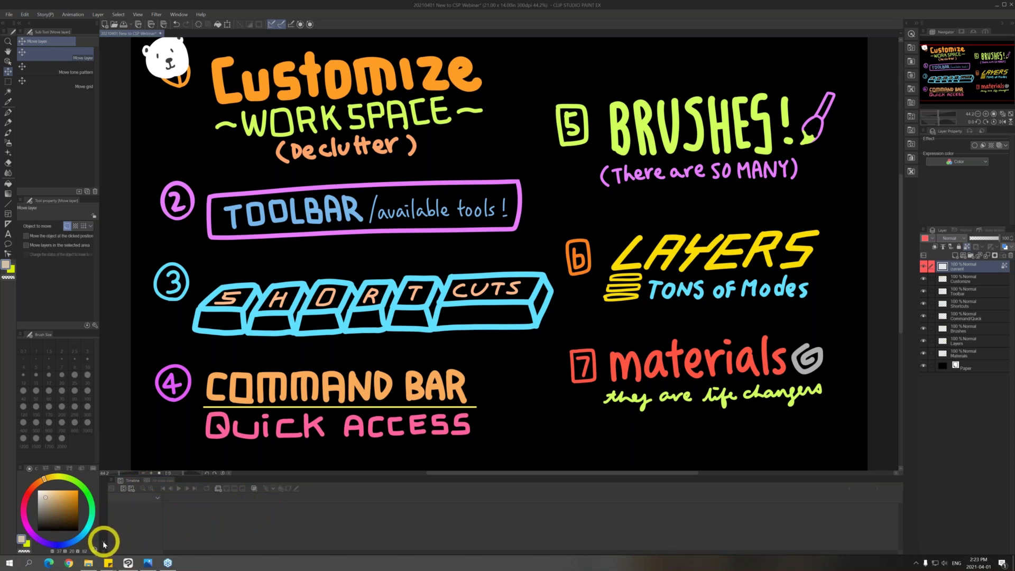
pyautogui.press('F12')
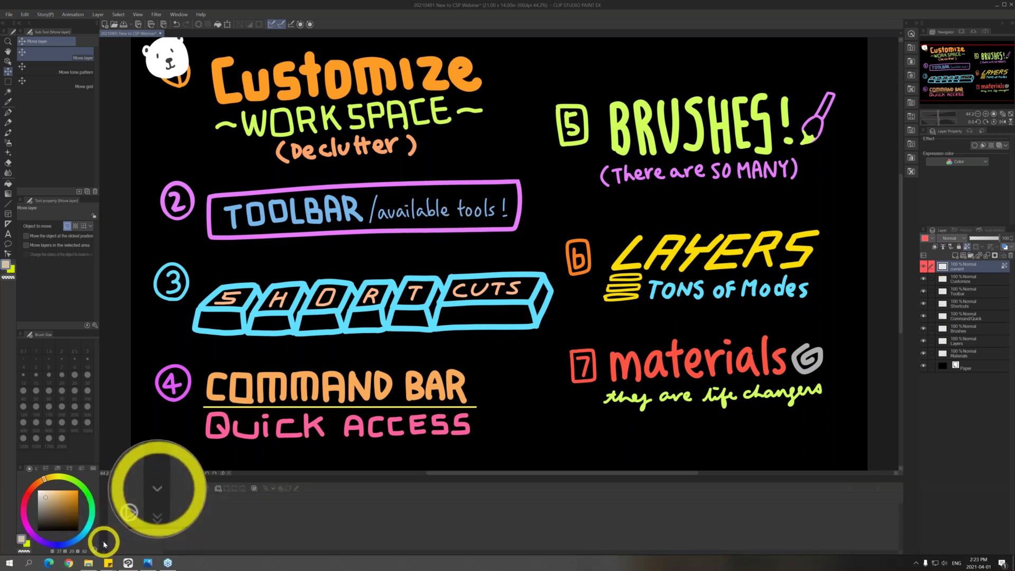
pyautogui.click(105, 543)
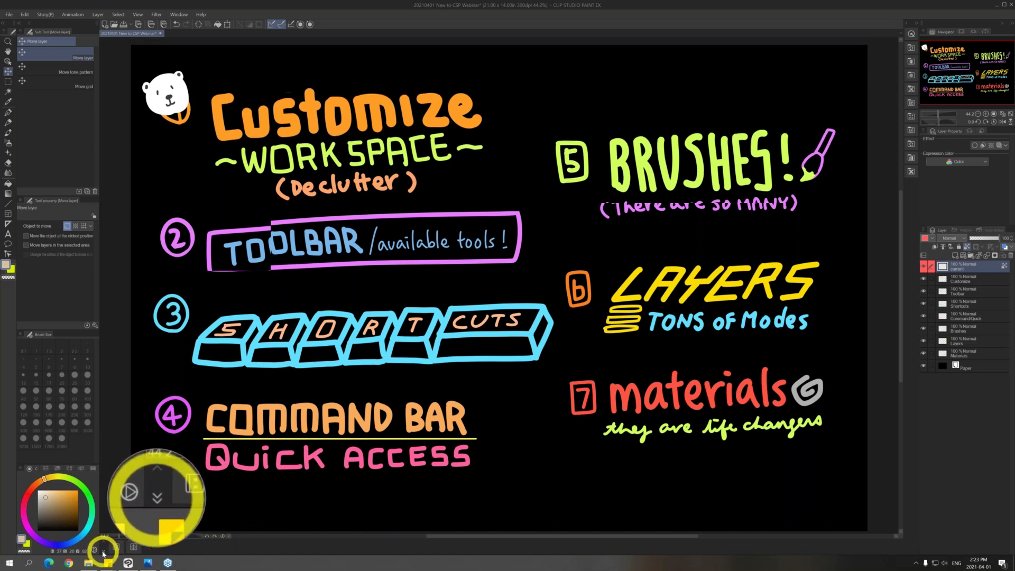
# Toggle the Timeline palette below the canvas between expanded and collapsed, ending with it collapsed
pyautogui.click(103, 553)
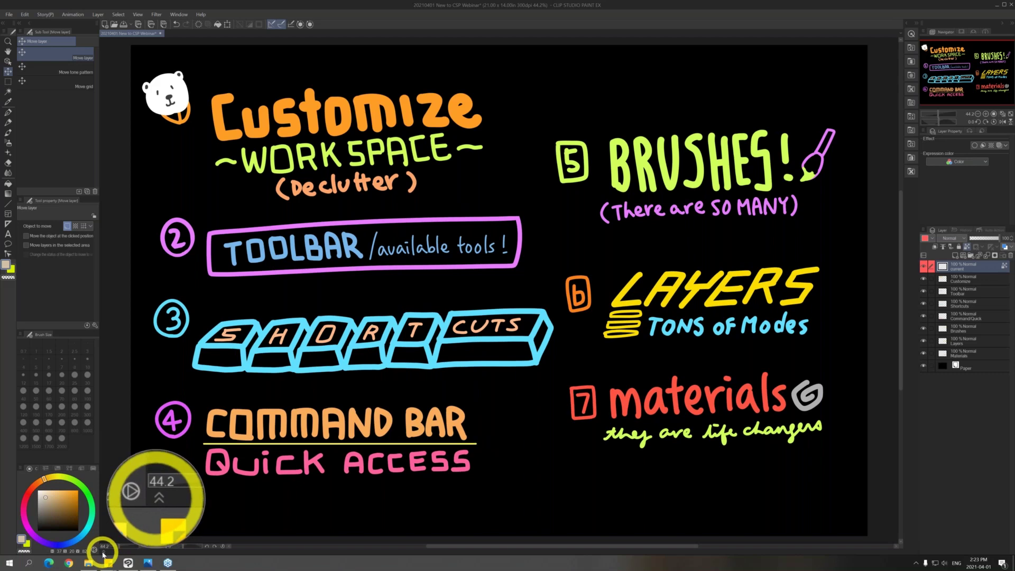
pyautogui.press('F12')
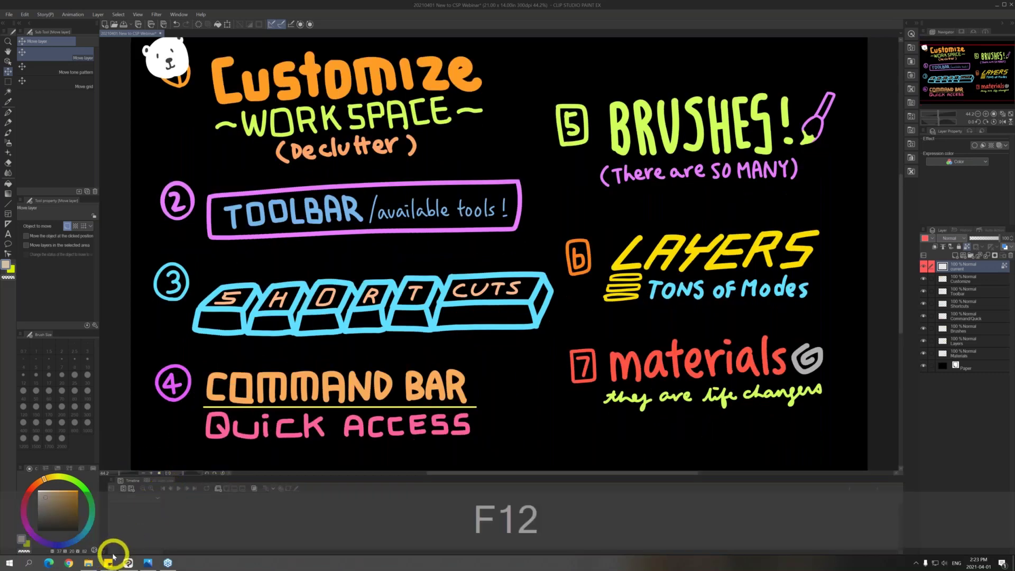
pyautogui.click(105, 544)
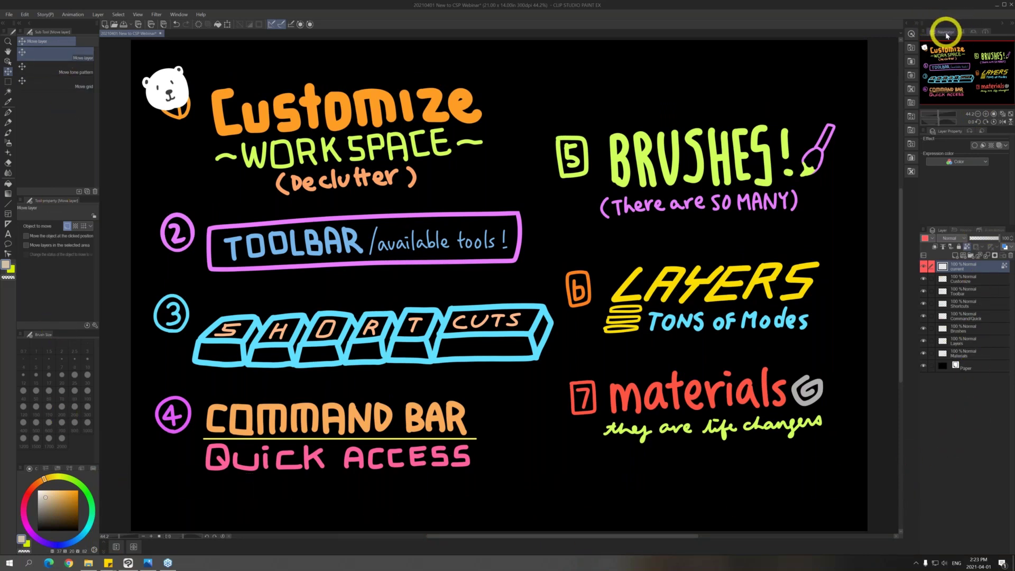
# Float the Navigator palette over the canvas, enlarge it, and use it to set the view to a horizontal flip only
pyautogui.moveTo(947, 33); pyautogui.dragTo(682, 82)
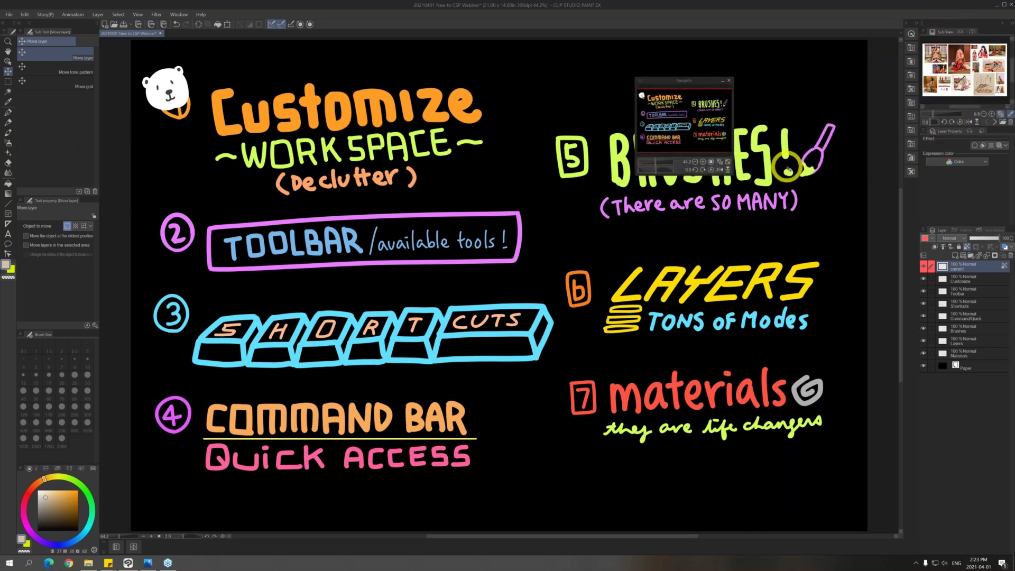
pyautogui.click(639, 171)
pyautogui.moveTo(637, 174); pyautogui.dragTo(536, 240)
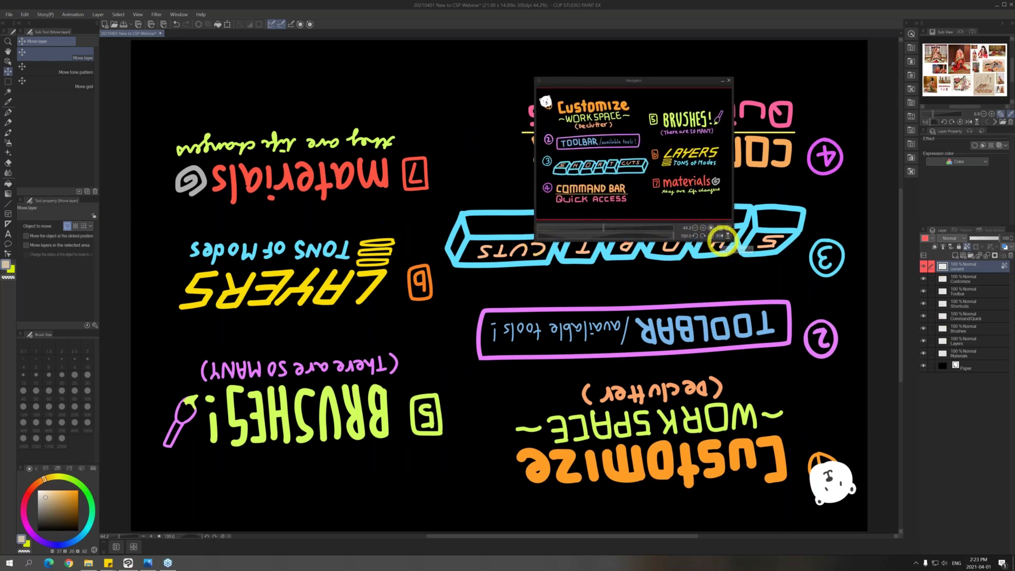
pyautogui.click(728, 239)
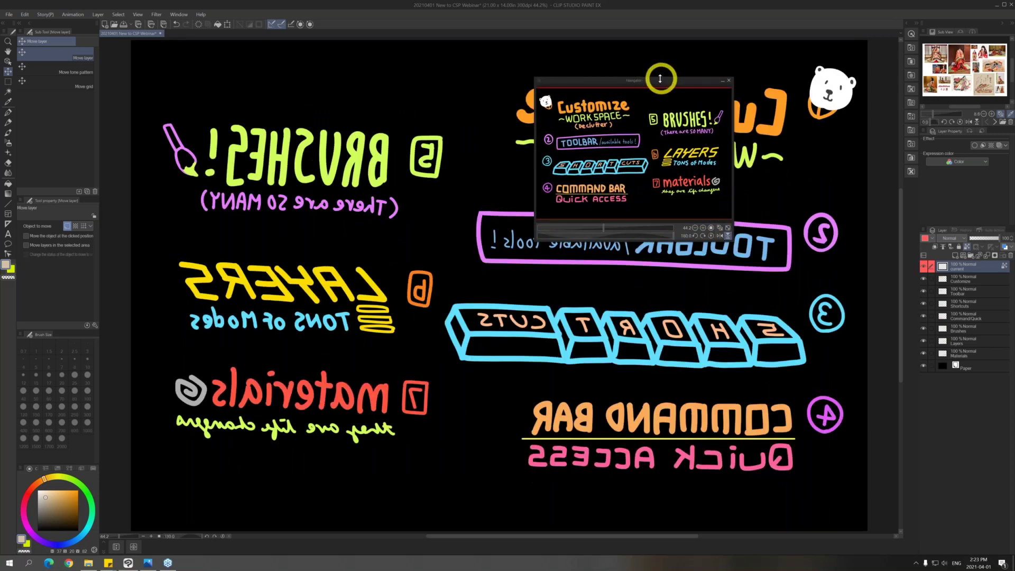
# Try docking the Navigator palette beneath Sub View, in its own column beside the canvas, and grouped with Layer Property
pyautogui.moveTo(654, 89); pyautogui.dragTo(966, 127)
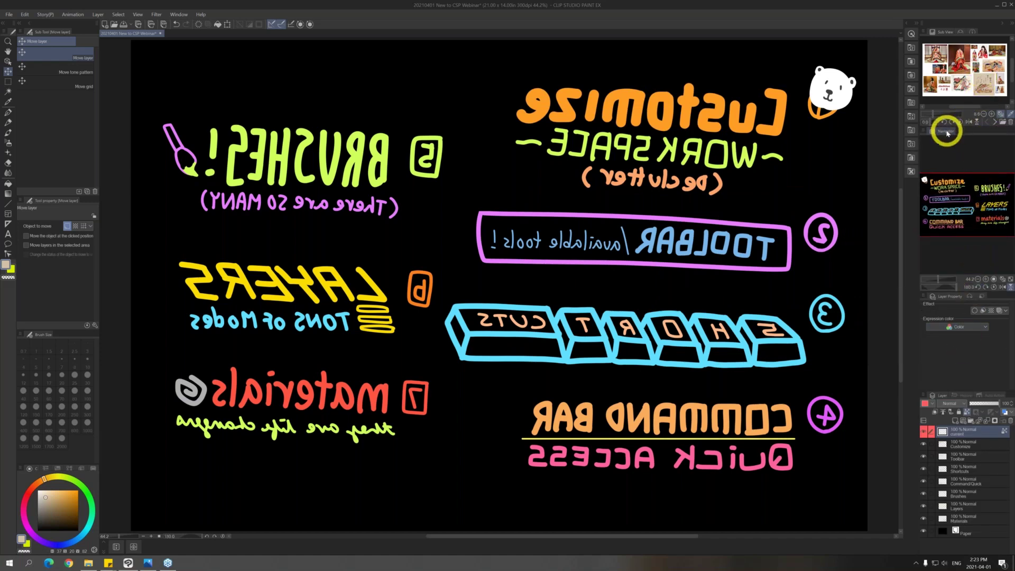
pyautogui.moveTo(946, 138); pyautogui.dragTo(919, 258)
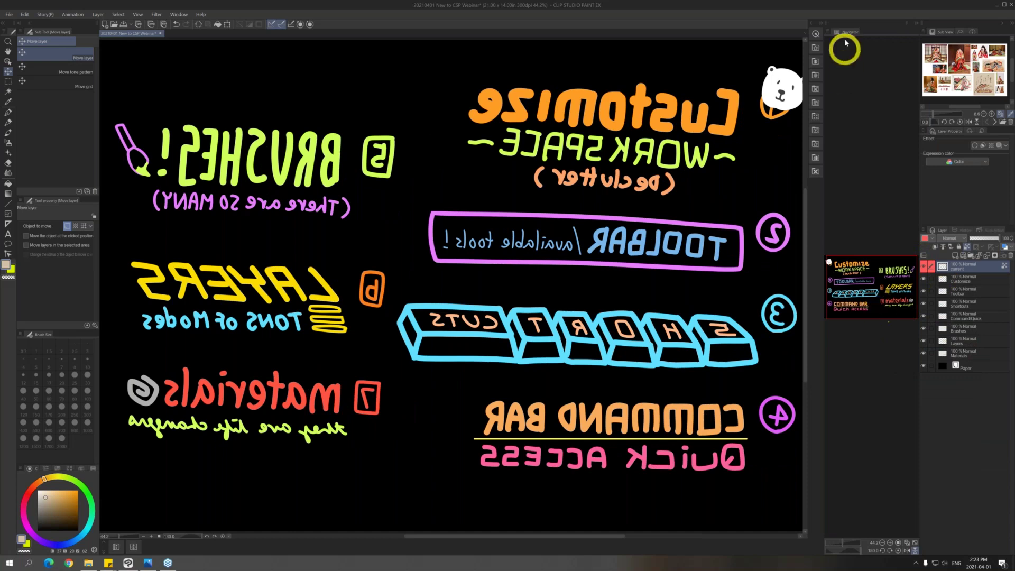
pyautogui.moveTo(849, 36); pyautogui.dragTo(951, 188)
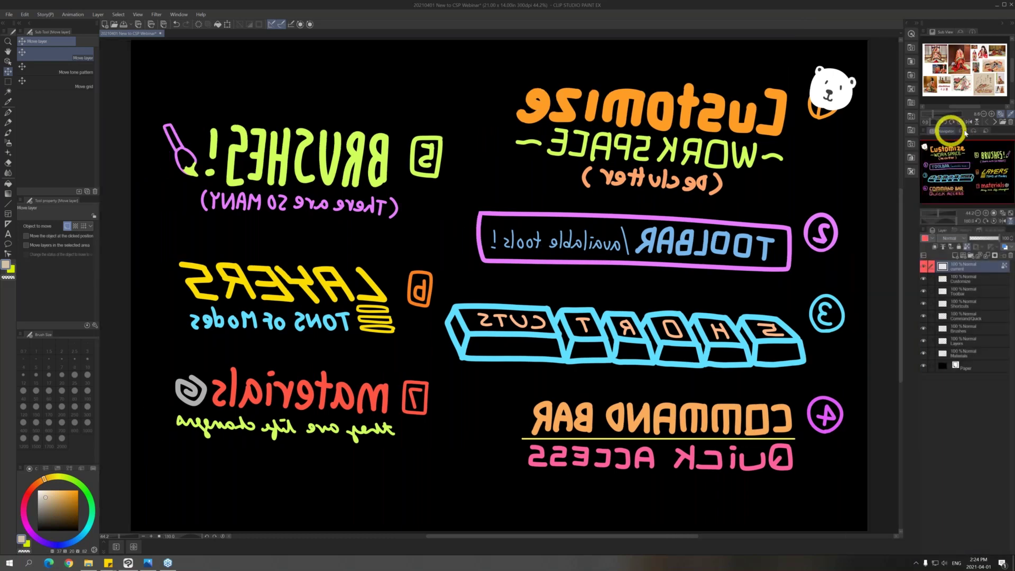
# Float the Navigator palette over the canvas's upper right corner, and expand and collapse the Quick Access palette dock
pyautogui.moveTo(948, 133); pyautogui.dragTo(777, 33)
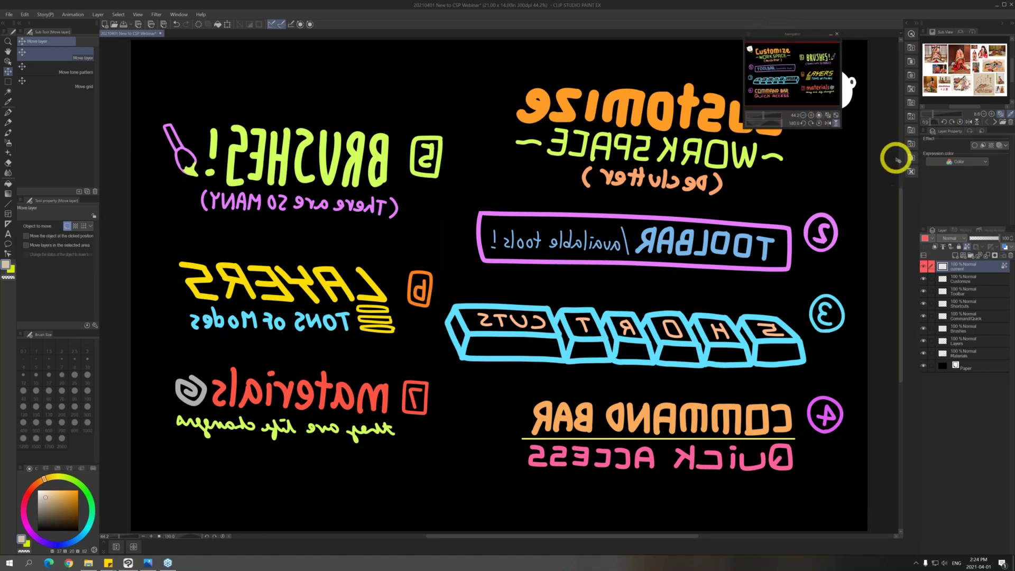
pyautogui.click(908, 26)
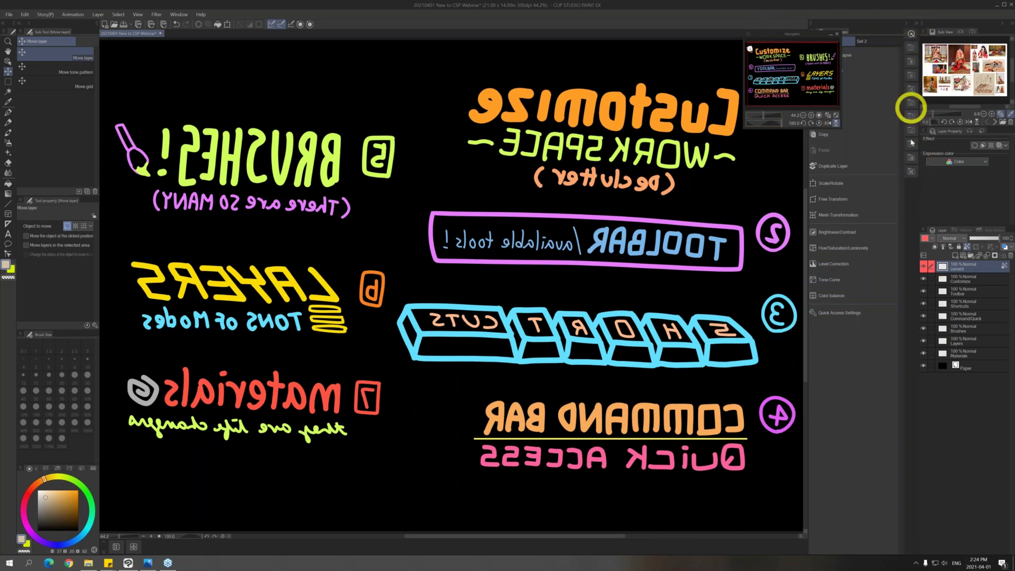
pyautogui.click(909, 22)
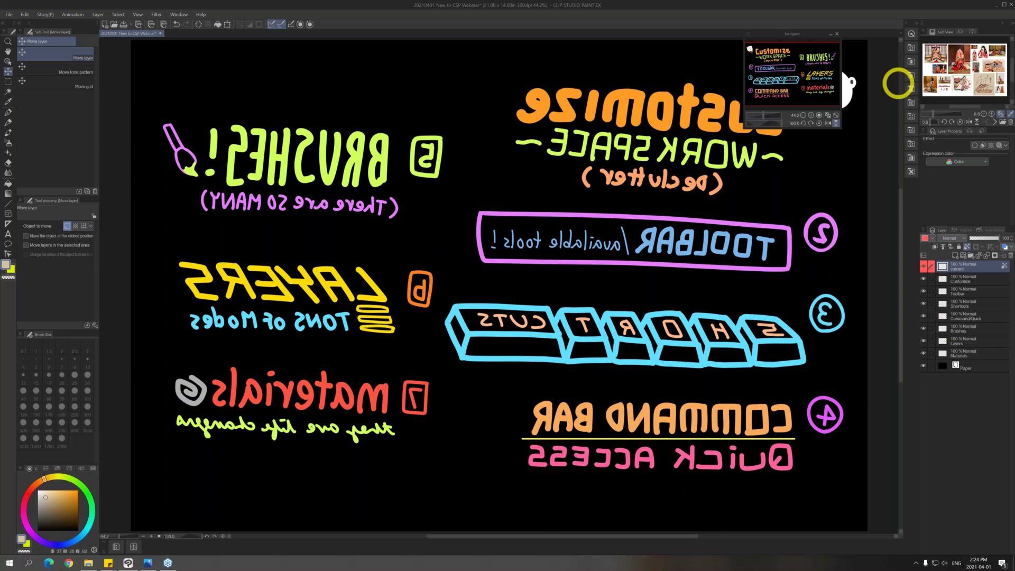
# With the Zoom tool active, enlarge the floating Navigator palette and float the Layer palette over the canvas beneath it
pyautogui.click(8, 41)
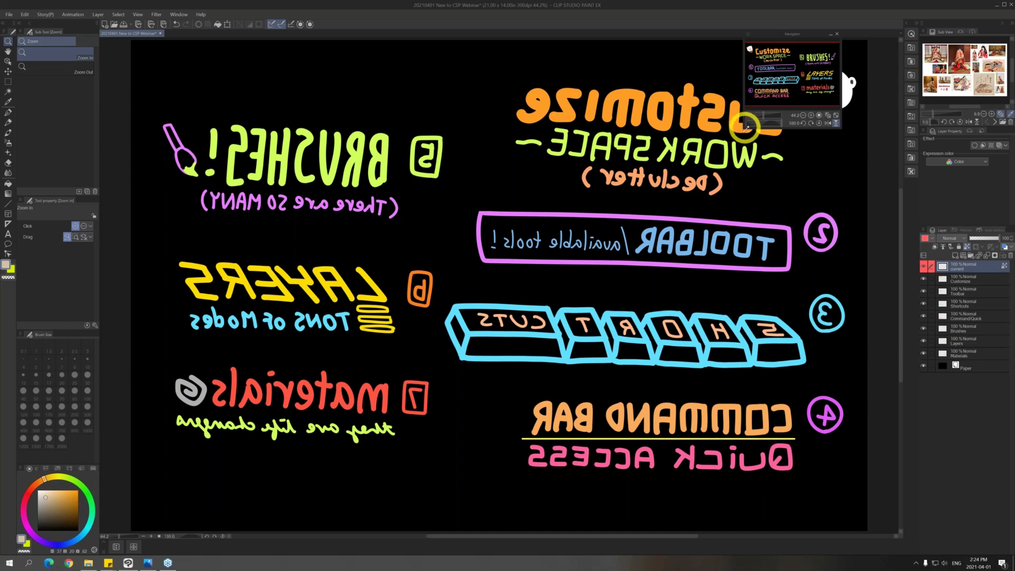
pyautogui.moveTo(744, 127); pyautogui.dragTo(576, 237)
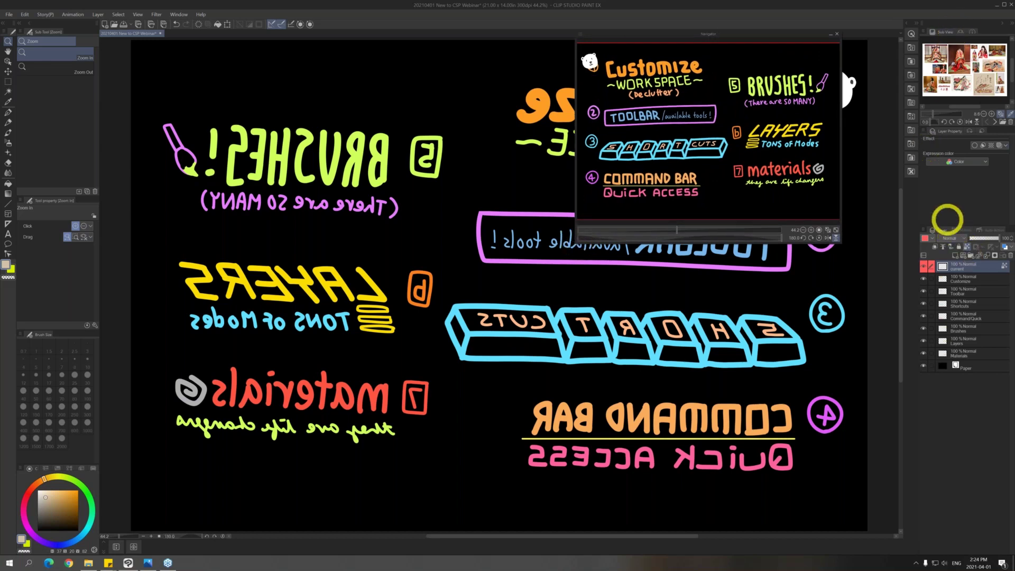
pyautogui.moveTo(942, 233); pyautogui.dragTo(823, 246)
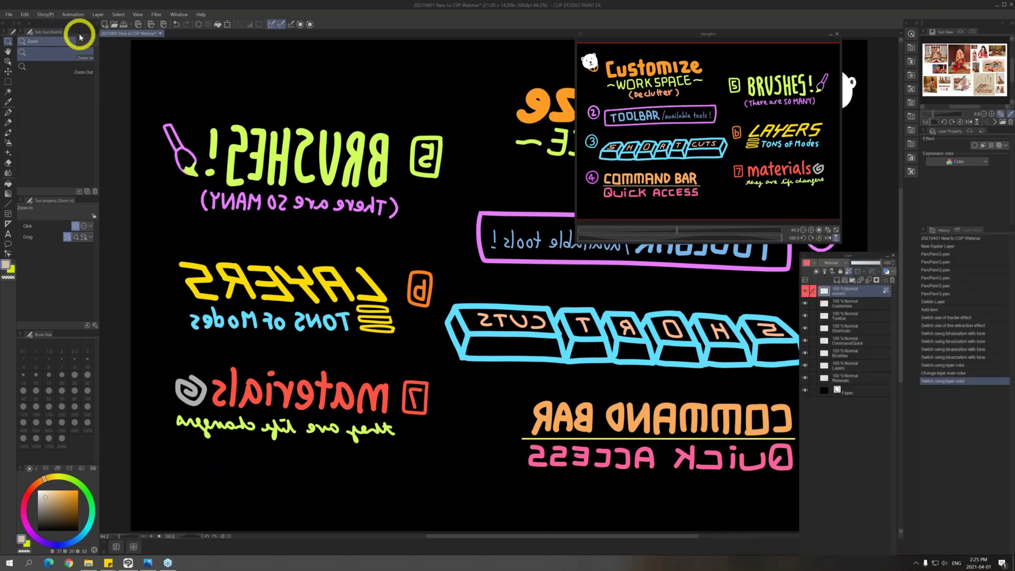
# Dock the Sub View palette in its own column beside the tool palettes, and float a widened Sub Tool palette over the canvas
pyautogui.moveTo(951, 31); pyautogui.dragTo(99, 231)
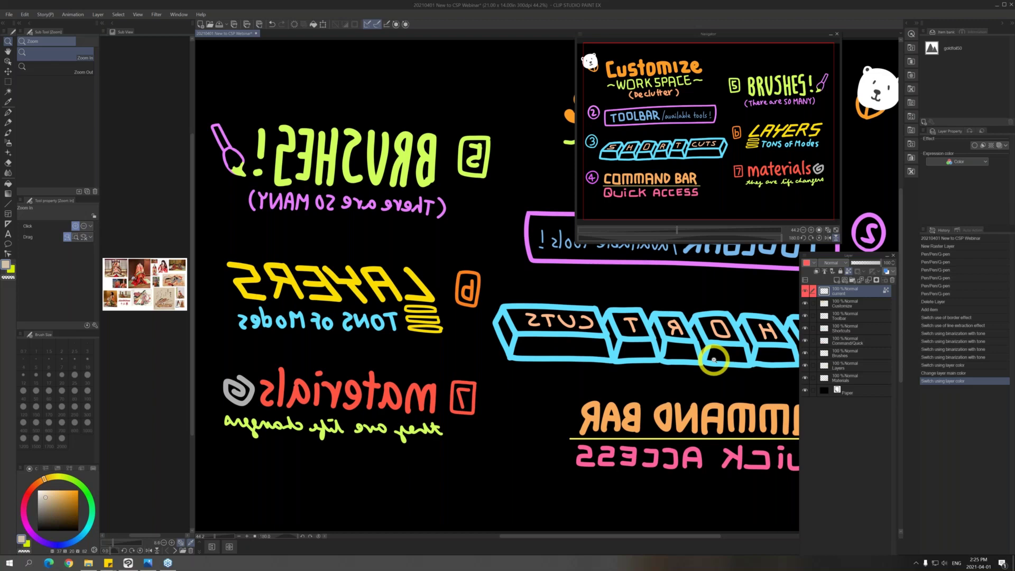
pyautogui.moveTo(51, 35); pyautogui.dragTo(194, 25)
pyautogui.moveTo(266, 208); pyautogui.dragTo(329, 218)
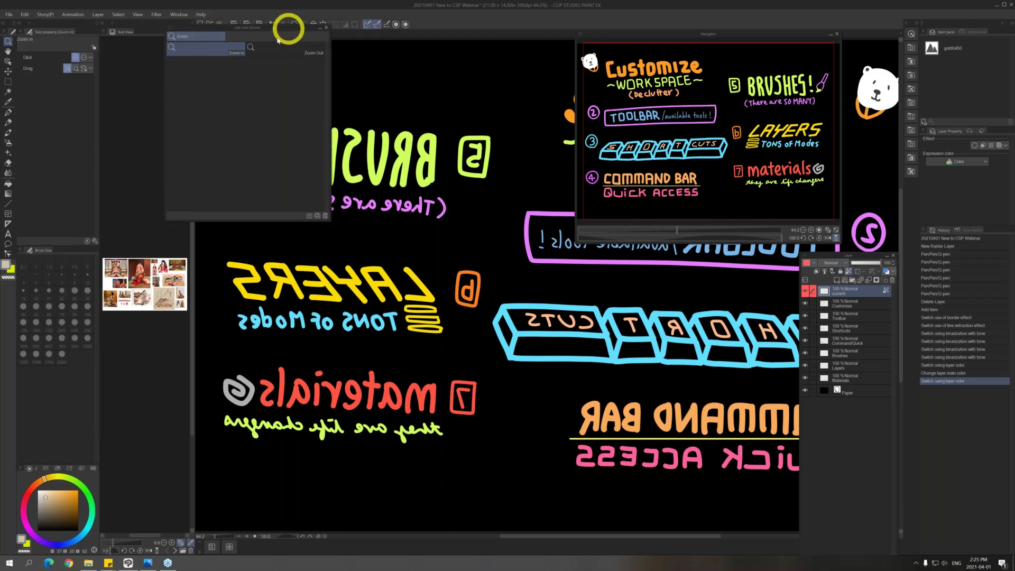
pyautogui.moveTo(288, 30); pyautogui.dragTo(262, 52)
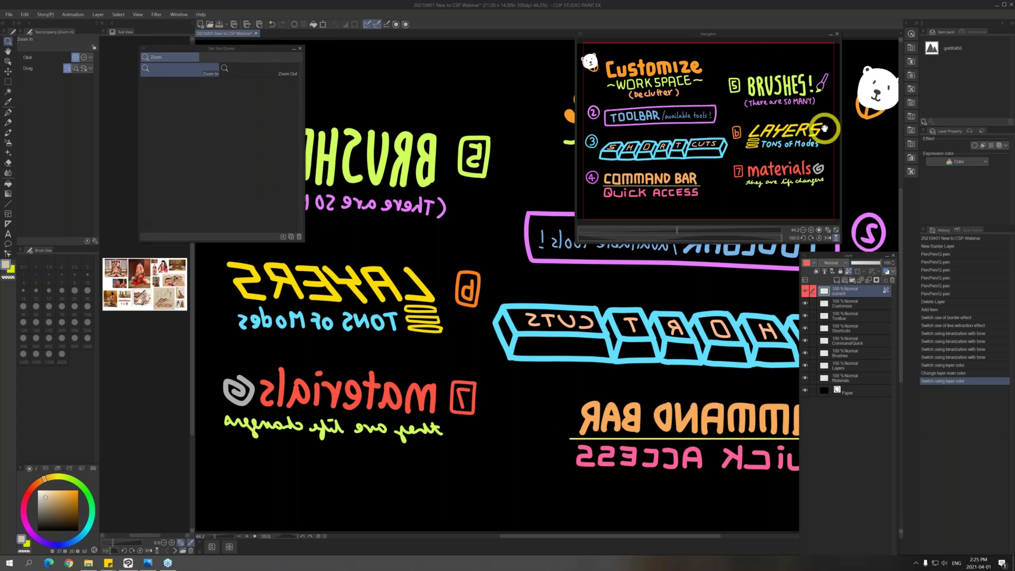
# Register the current palette layout as a workspace named Happy Genius
pyautogui.click(177, 15)
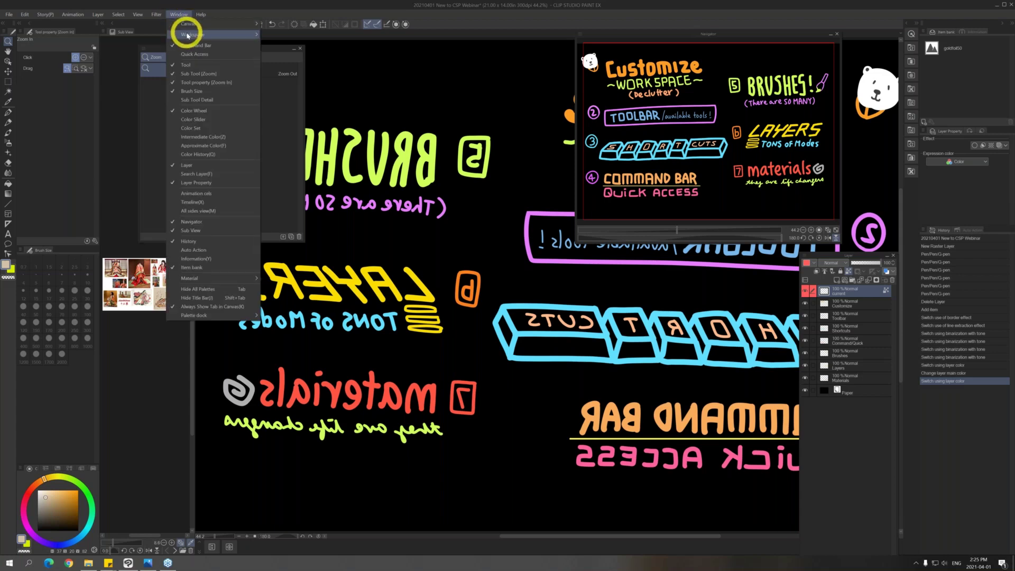
pyautogui.moveTo(189, 34)
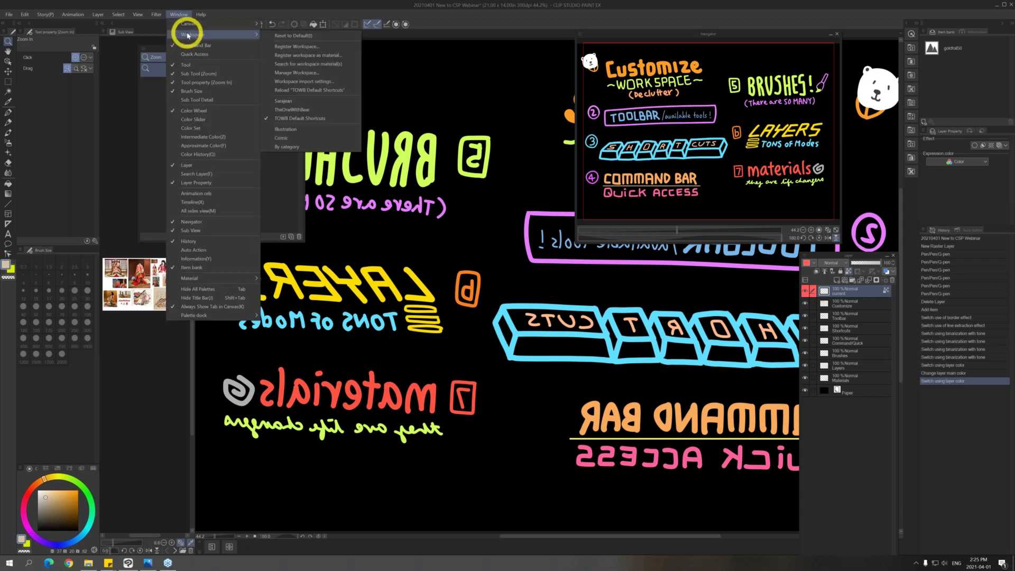
pyautogui.click(318, 47)
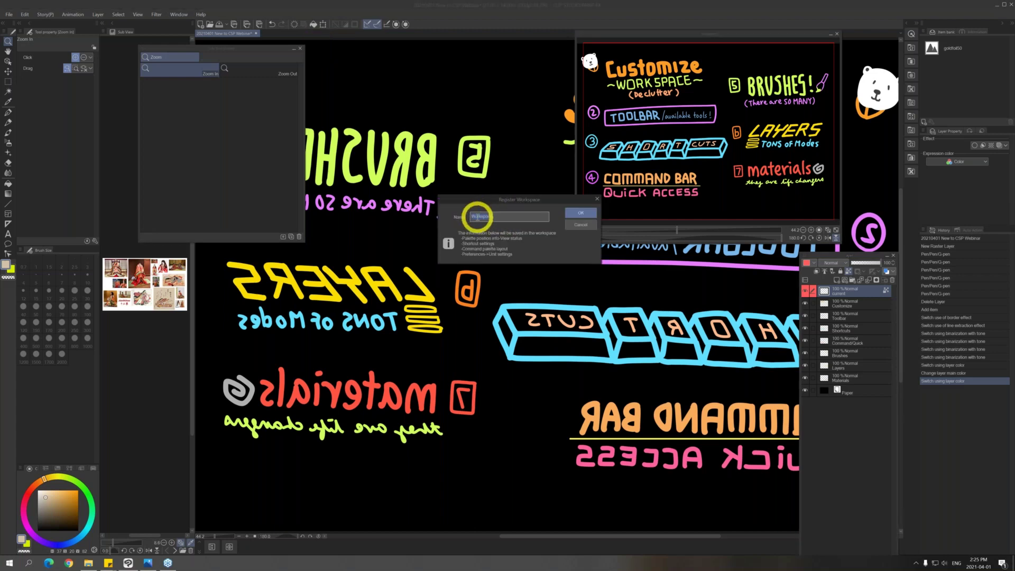
pyautogui.write('Happy Genius')
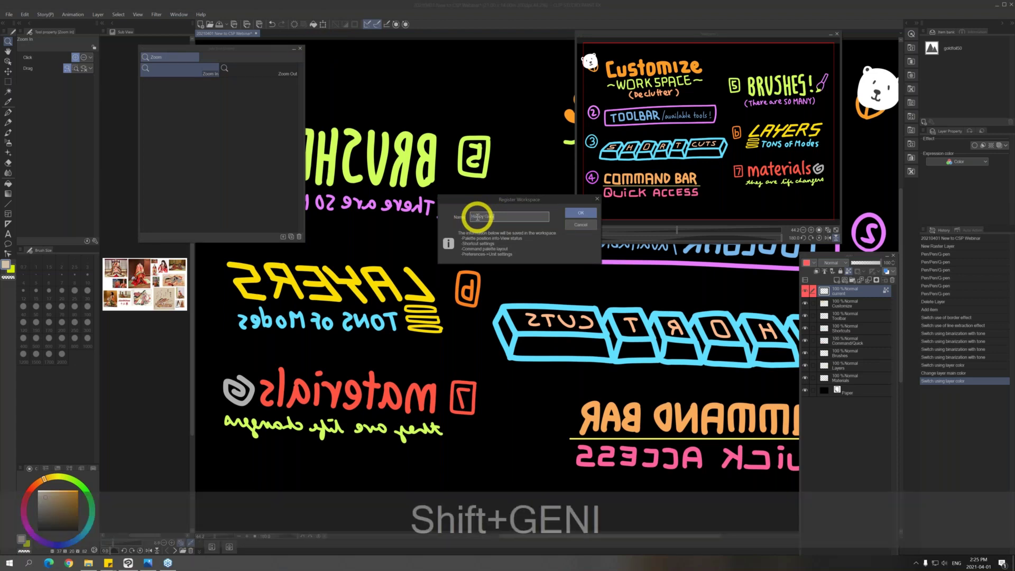
pyautogui.click(586, 212)
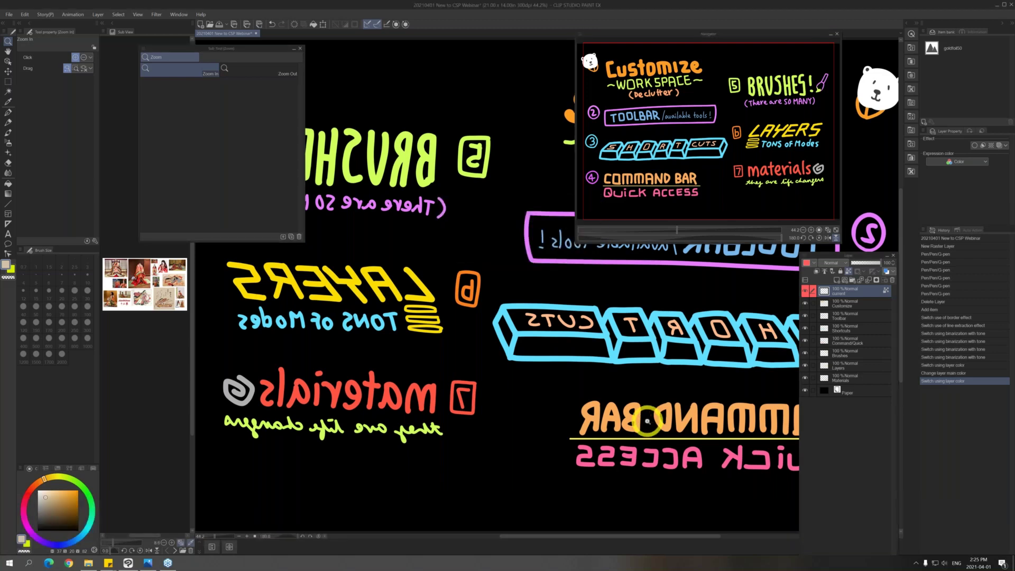
# Reset the workspace to its default palette layout
pyautogui.click(178, 15)
pyautogui.moveTo(220, 33)
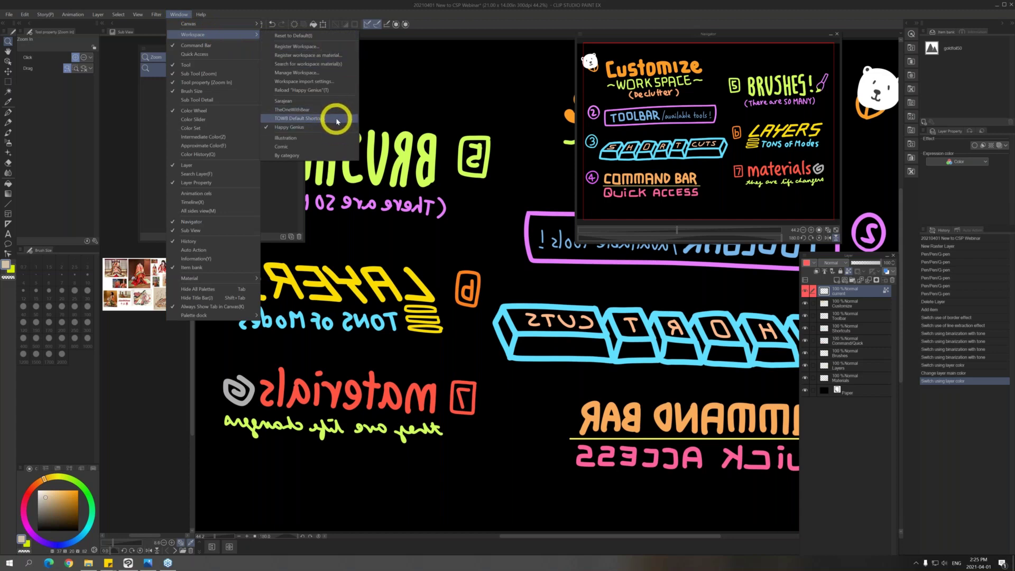
pyautogui.click(328, 35)
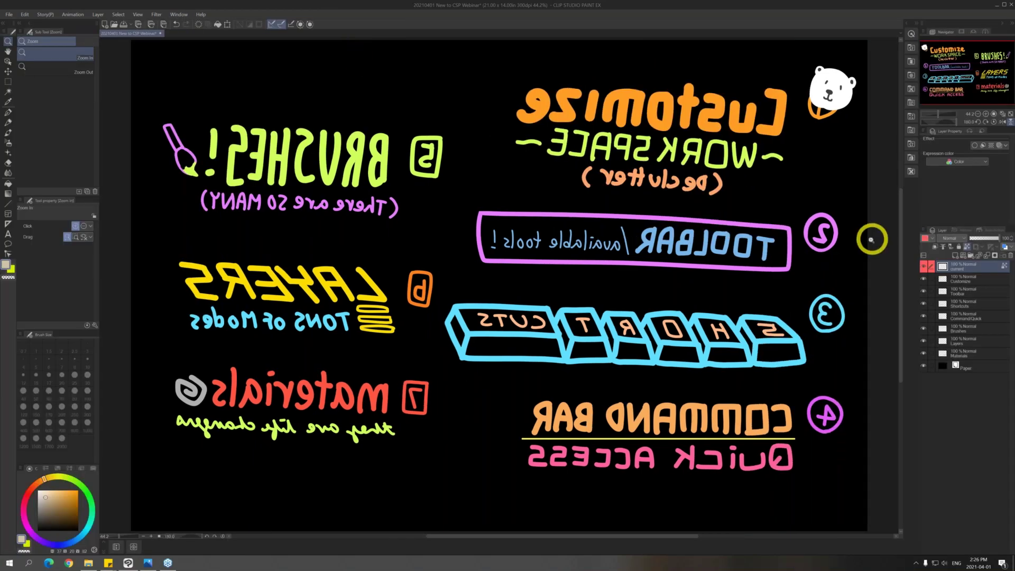
# Reload the saved Happy Genius workspace and confirm
pyautogui.click(178, 14)
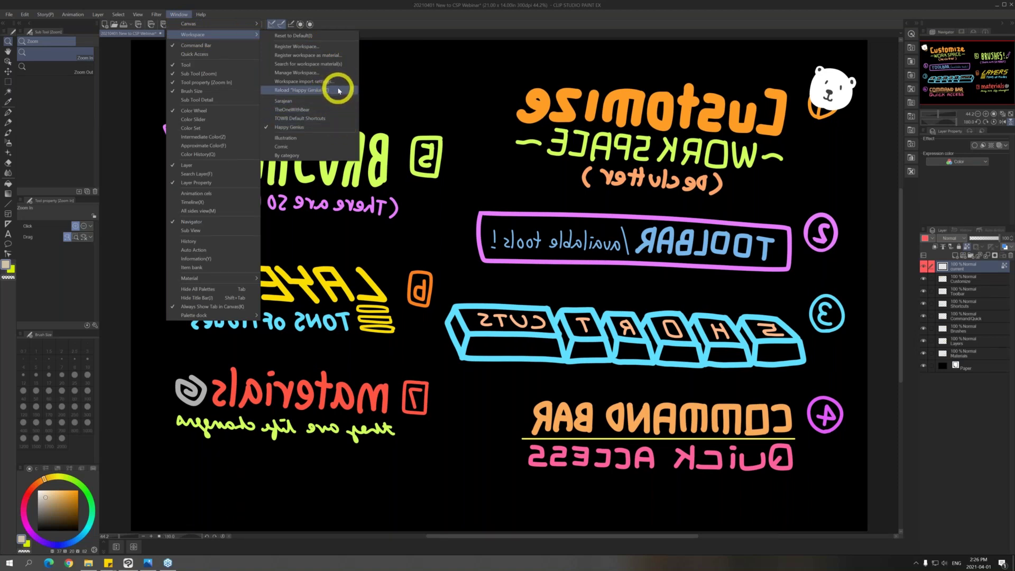
pyautogui.click(336, 90)
pyautogui.click(458, 186)
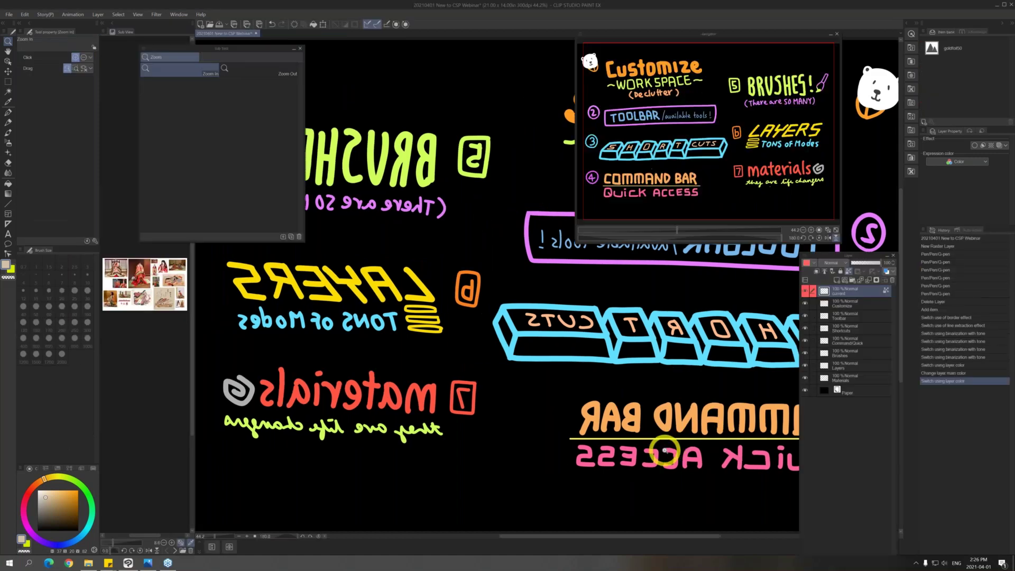
# Switch to the TOWB Default Shortcuts workspace and confirm
pyautogui.click(179, 14)
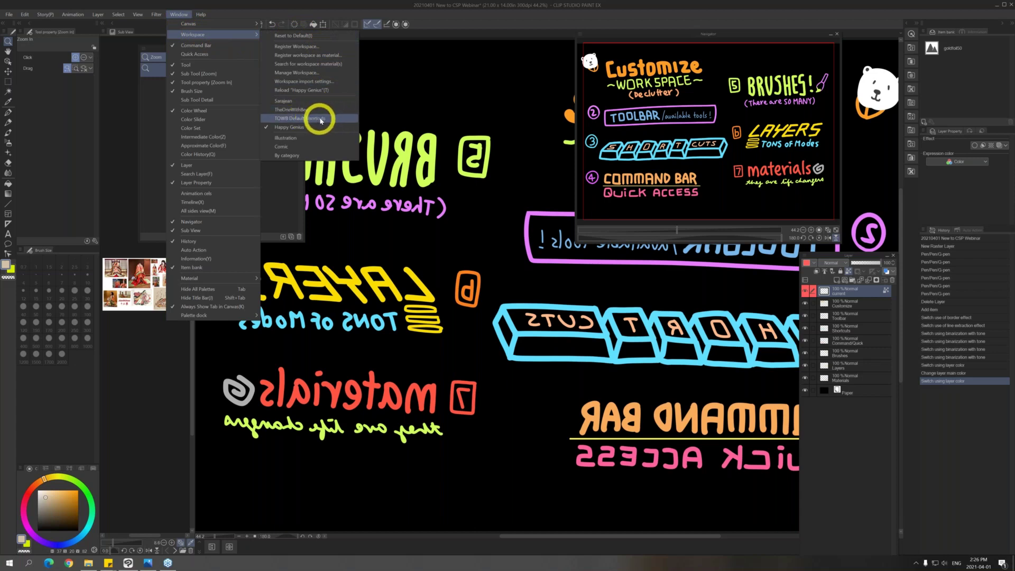
pyautogui.click(320, 120)
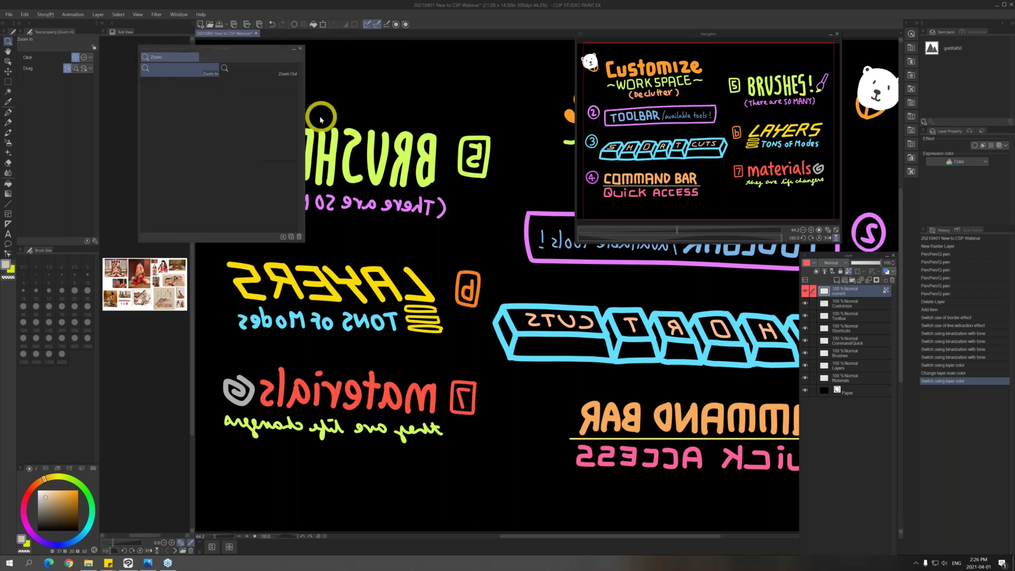
pyautogui.click(460, 186)
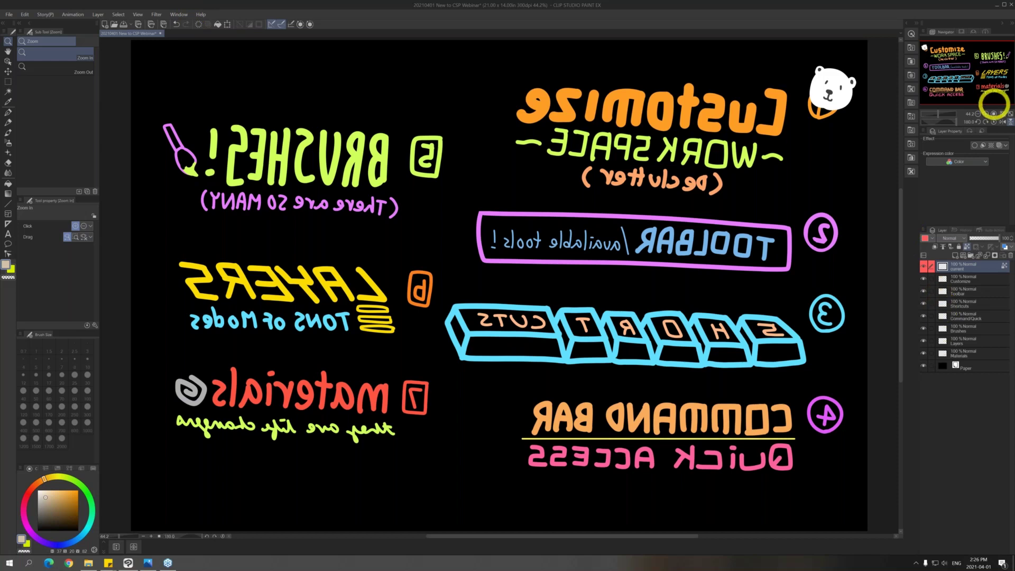
# Toggle the vertical and horizontal flips of the canvas view in the Navigator, ending with both turned off
pyautogui.click(1010, 122)
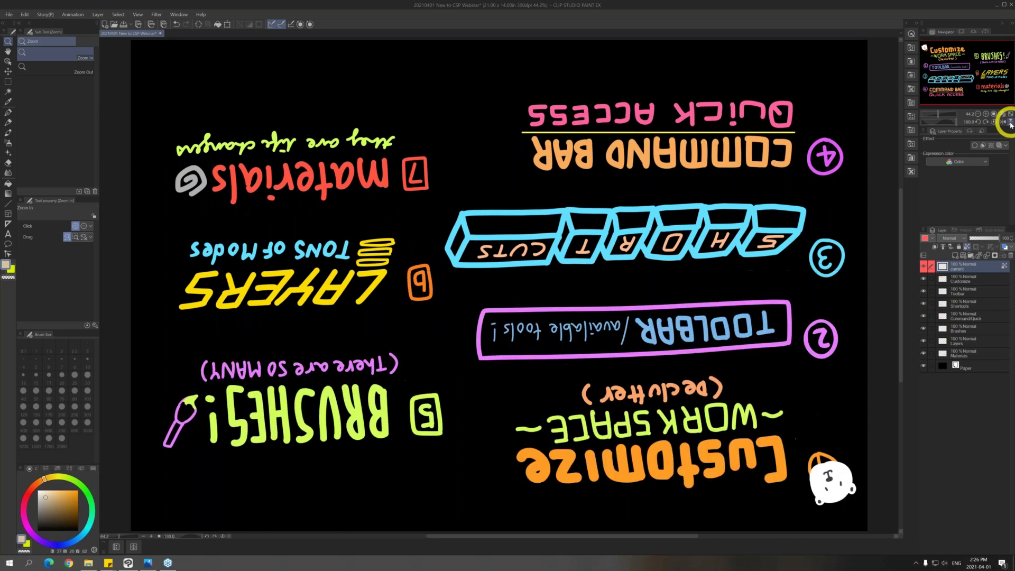
pyautogui.click(1003, 123)
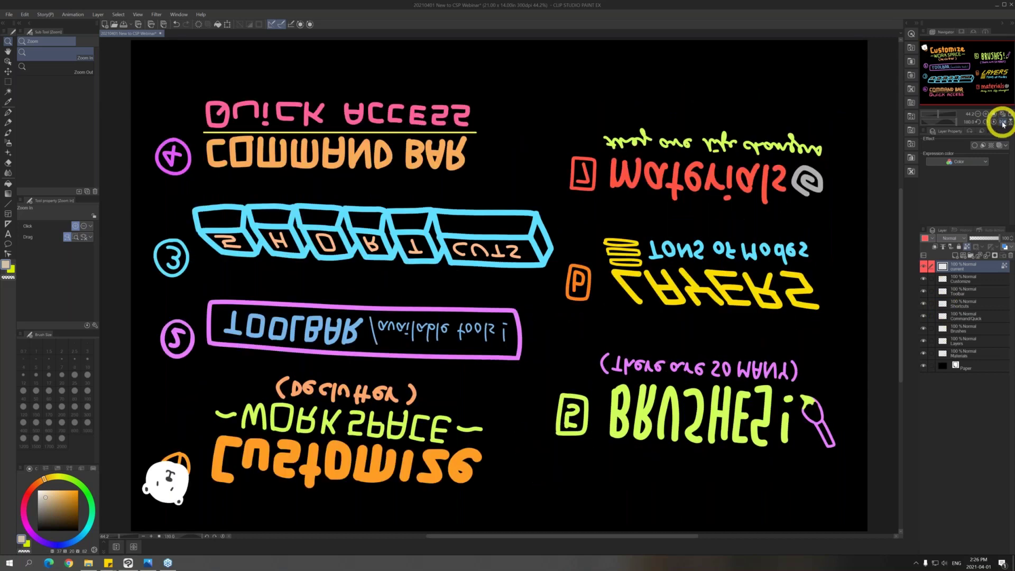
pyautogui.click(1004, 124)
pyautogui.click(1010, 123)
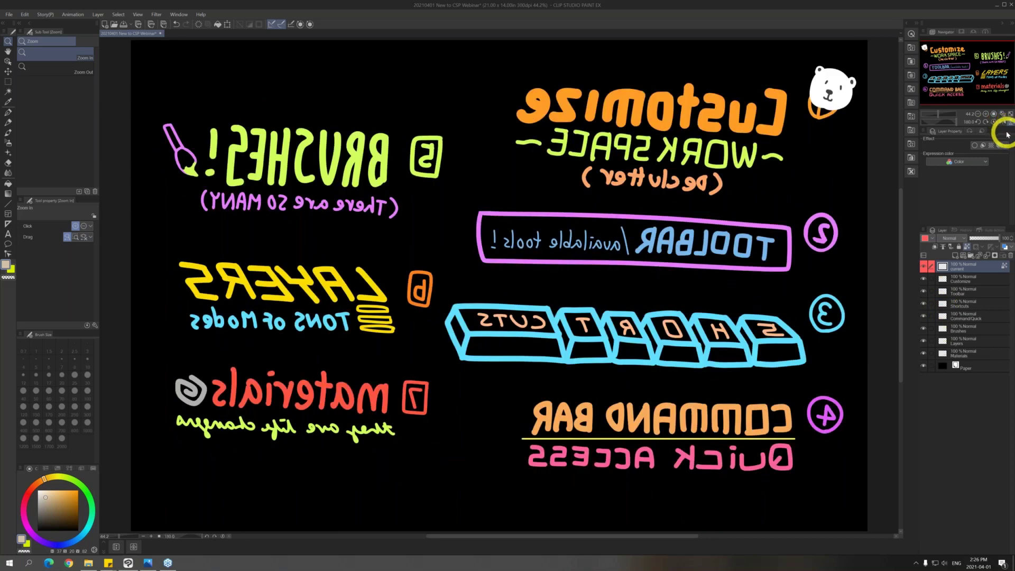
pyautogui.click(1003, 124)
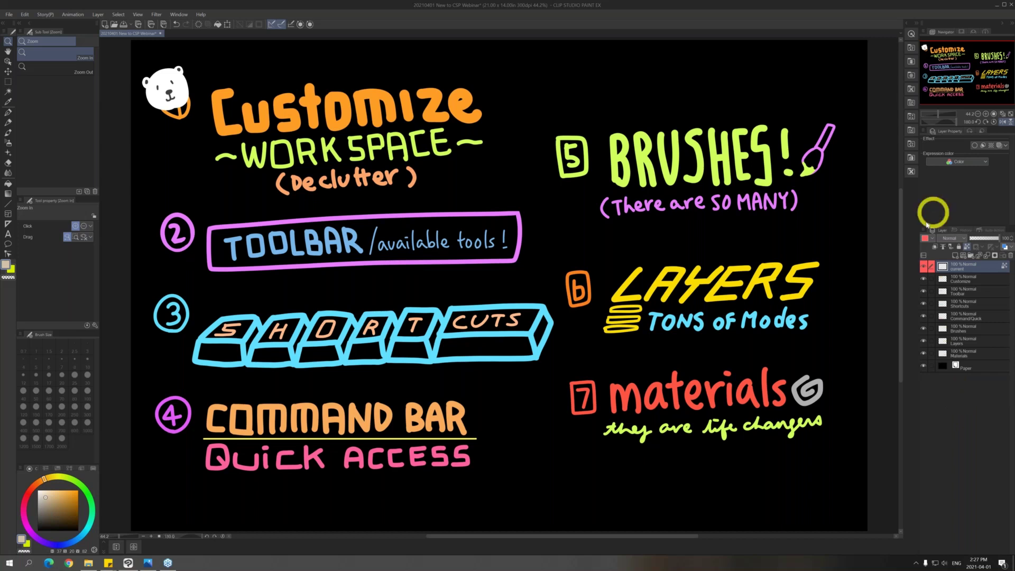
# Hide the Navigator, Sub View, Item bank and Information palettes one after another from their shared palette group
pyautogui.click(925, 33)
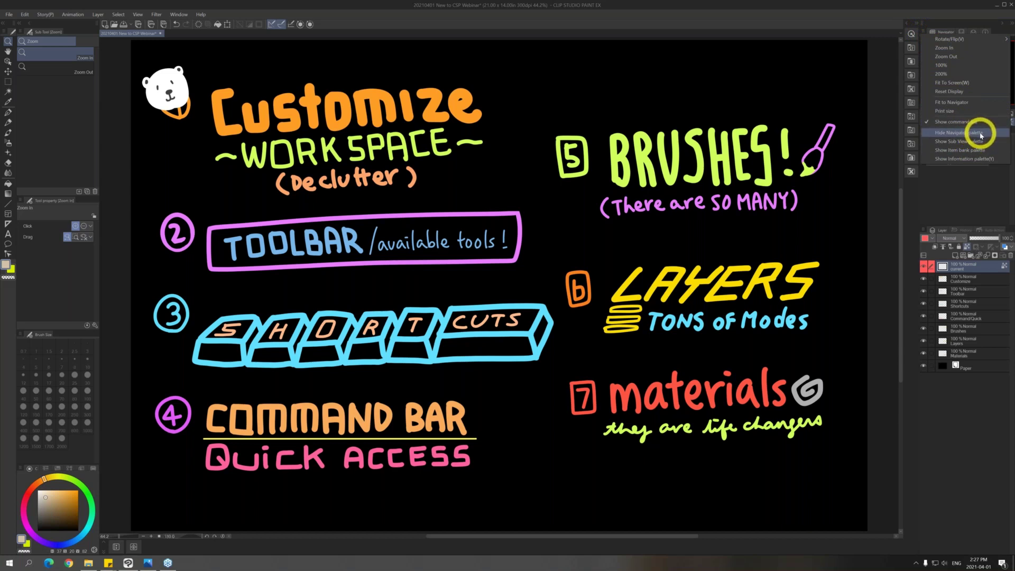
pyautogui.click(982, 135)
pyautogui.click(929, 33)
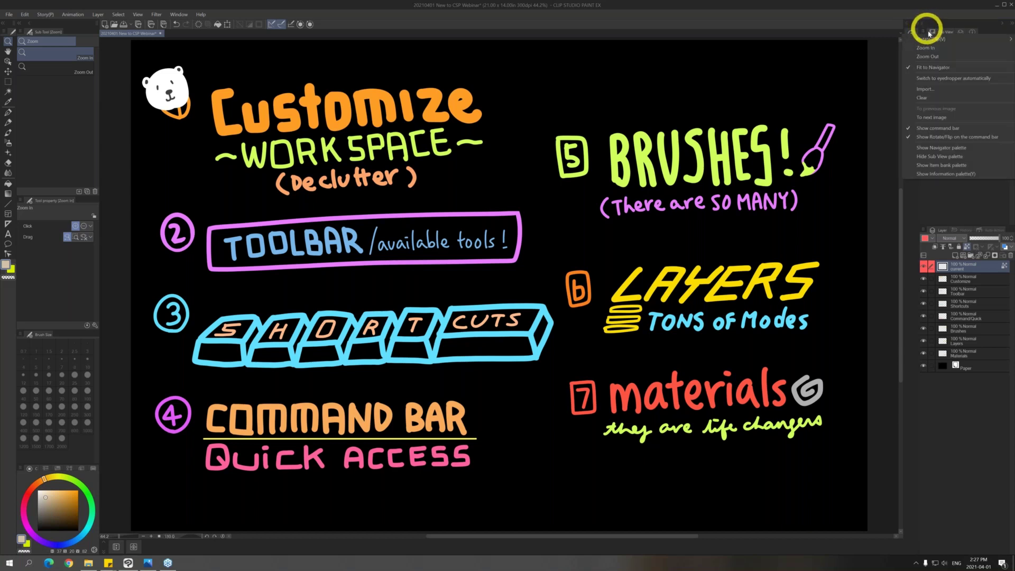
pyautogui.click(946, 156)
pyautogui.click(923, 31)
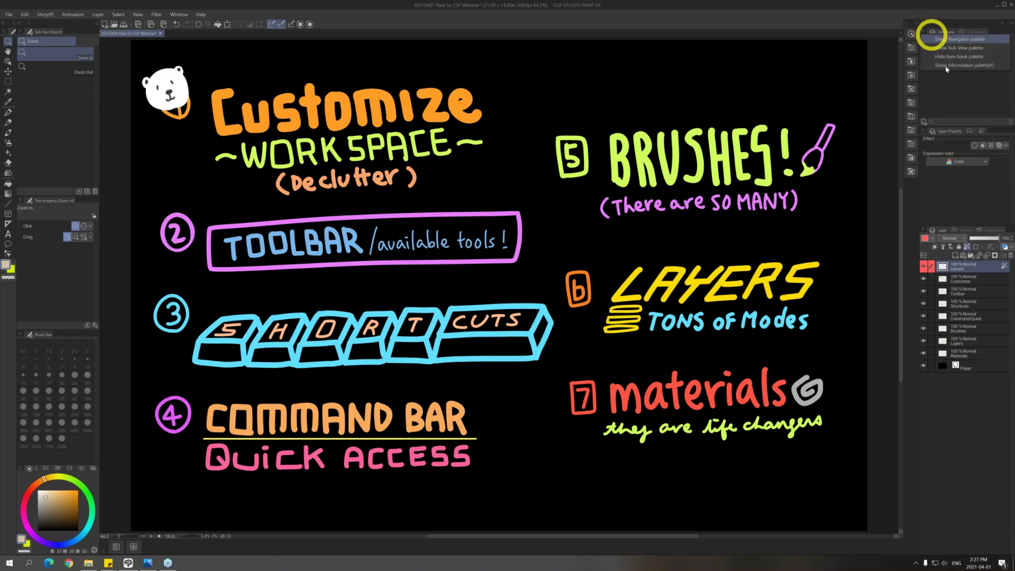
pyautogui.click(959, 58)
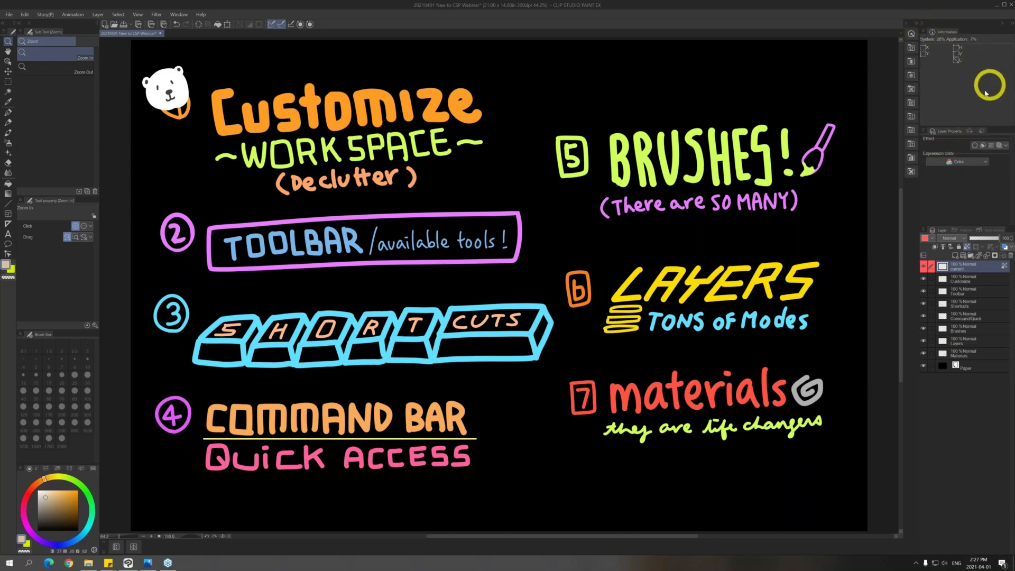
pyautogui.click(927, 30)
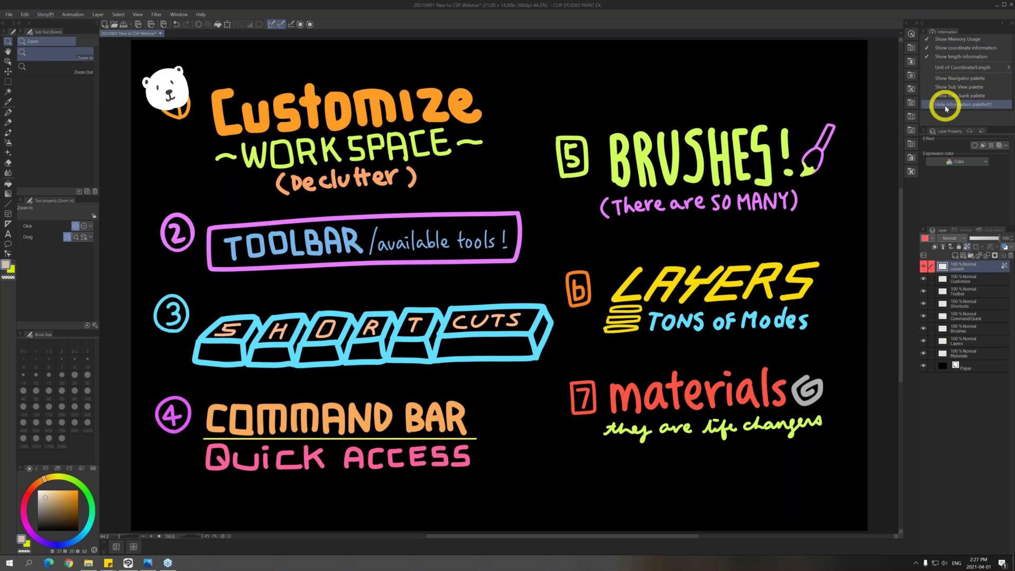
pyautogui.click(945, 104)
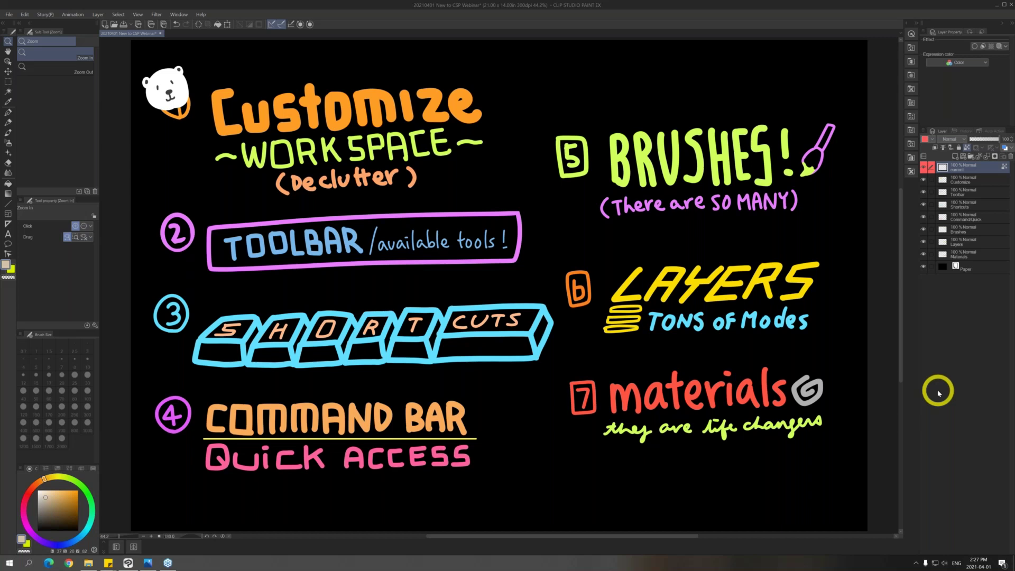
# Reload the saved TOWB Default Shortcuts workspace
pyautogui.click(175, 15)
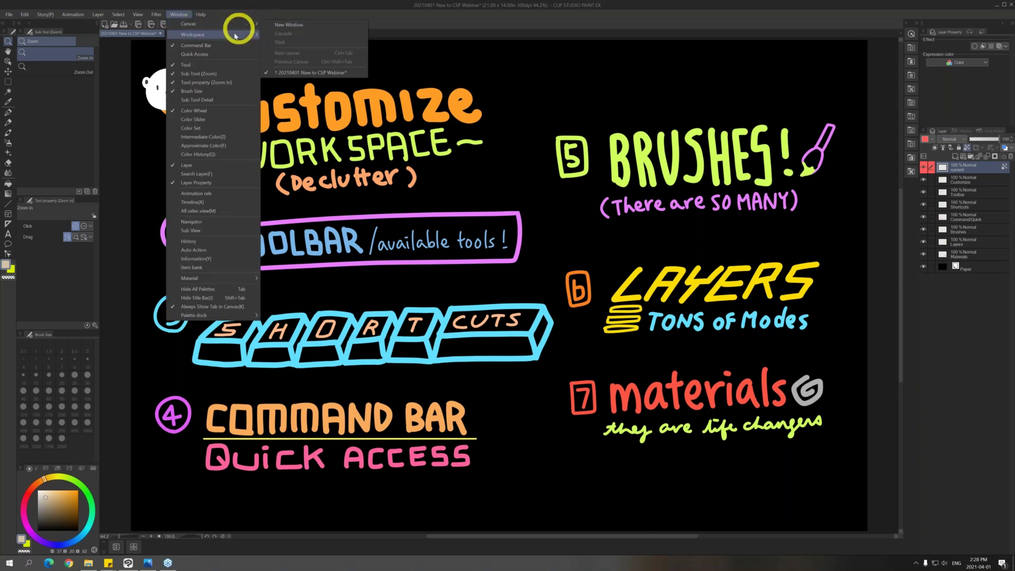
pyautogui.moveTo(240, 39)
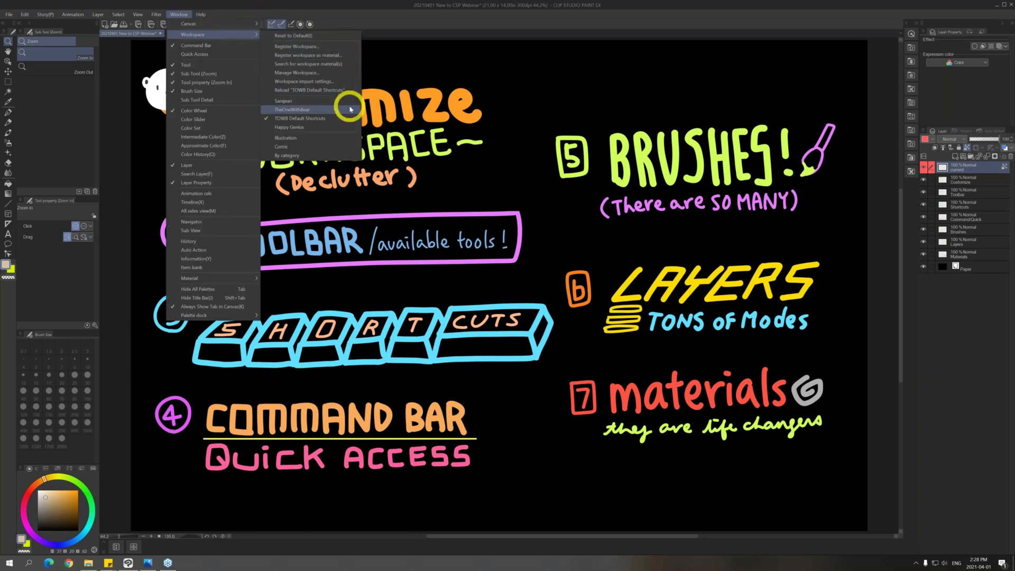
pyautogui.click(963, 370)
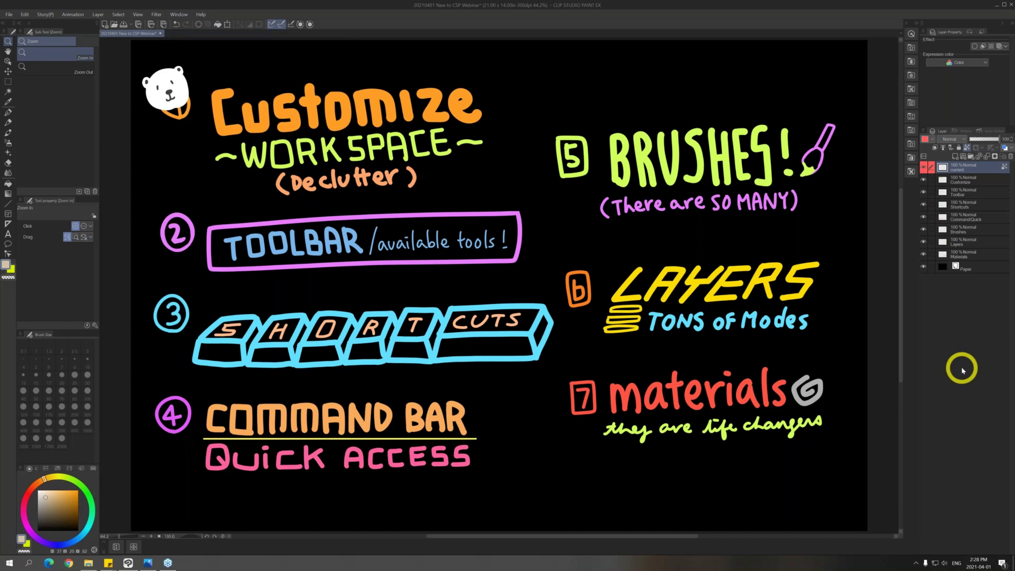
pyautogui.click(178, 14)
pyautogui.moveTo(223, 34)
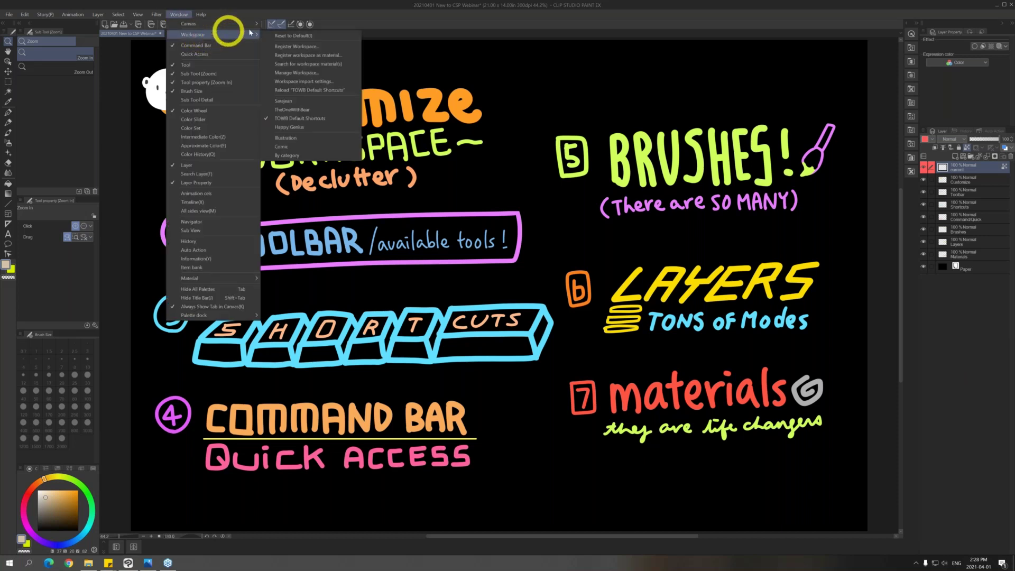
pyautogui.click(346, 91)
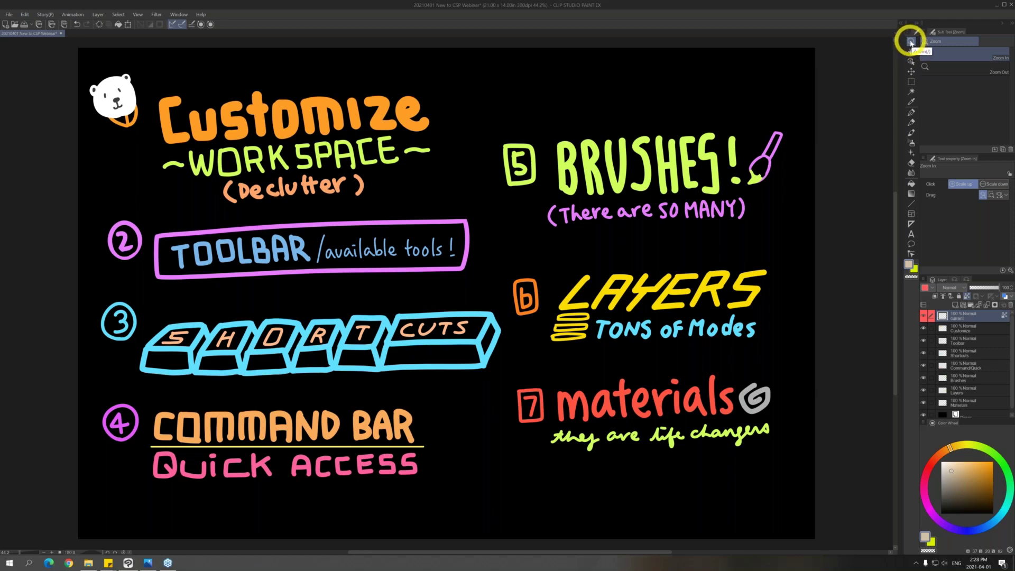
# Zoom the canvas view in and out with the Zoom tool, and pan it slightly with the Hand tool
pyautogui.moveTo(551, 237)
pyautogui.mouseDown()
pyautogui.moveTo(573, 243)
pyautogui.moveTo(534, 245)
pyautogui.moveTo(578, 227)
pyautogui.mouseUp()
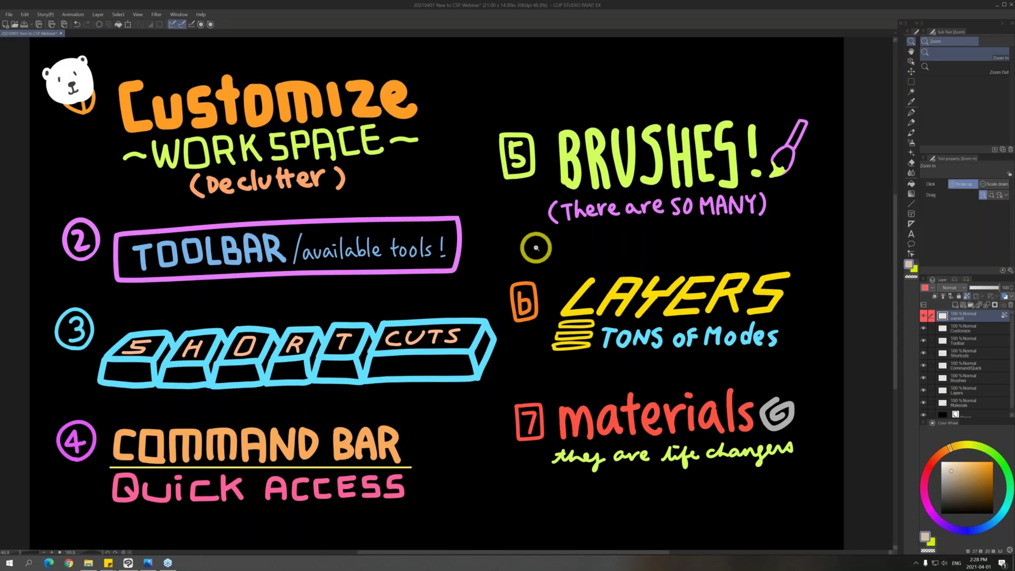
pyautogui.moveTo(537, 249)
pyautogui.mouseDown()
pyautogui.moveTo(554, 248)
pyautogui.moveTo(525, 245)
pyautogui.moveTo(537, 245)
pyautogui.mouseUp()
pyautogui.click(912, 53)
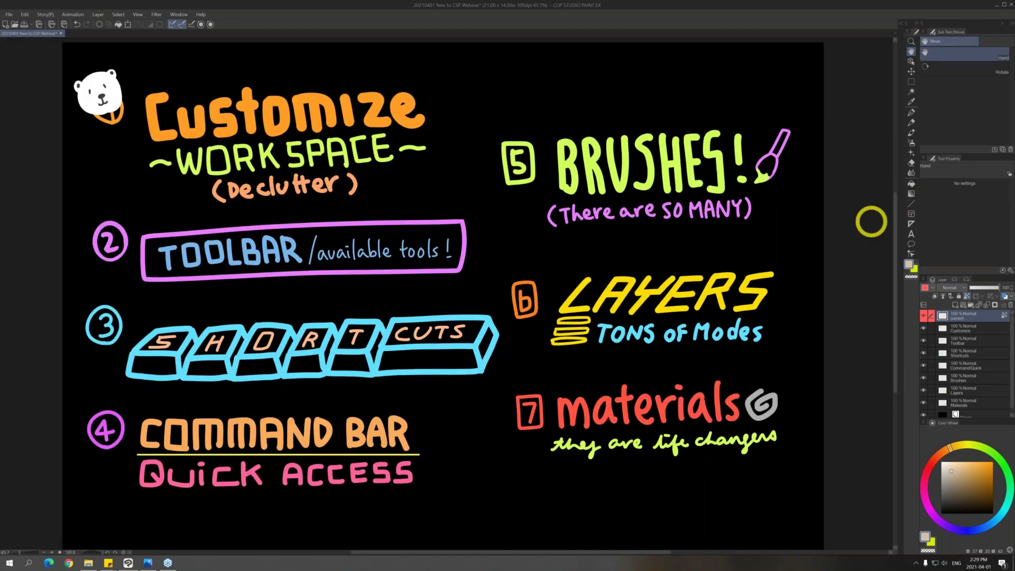
pyautogui.moveTo(614, 254)
pyautogui.mouseDown()
pyautogui.moveTo(601, 308)
pyautogui.moveTo(467, 102)
pyautogui.moveTo(333, 297)
pyautogui.moveTo(725, 422)
pyautogui.moveTo(759, 200)
pyautogui.moveTo(516, 185)
pyautogui.moveTo(596, 300)
pyautogui.moveTo(631, 246)
pyautogui.moveTo(615, 255)
pyautogui.mouseUp()
# Turn the canvas view upside down with the Rotate sub tool
pyautogui.press('r')
pyautogui.moveTo(703, 186); pyautogui.dragTo(673, 257)
pyautogui.doubleClick(677, 260)
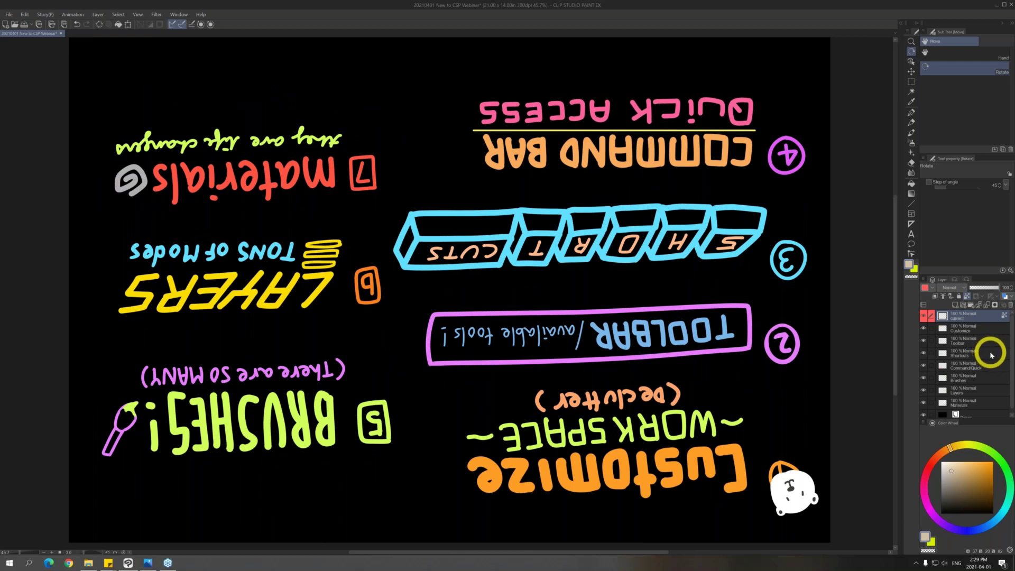
# Try flipping the bear drawing vertically with a Ctrl+T transformation, and cancel it
pyautogui.press('ctrl')
pyautogui.hotkey('ctrl', 't')
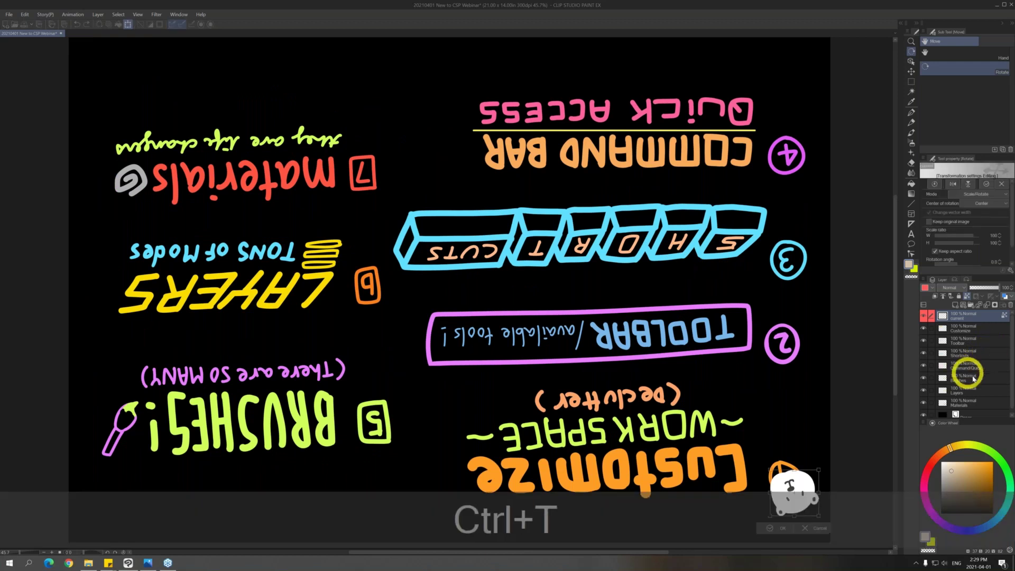
pyautogui.click(968, 185)
pyautogui.hotkey('ctrl', 't')
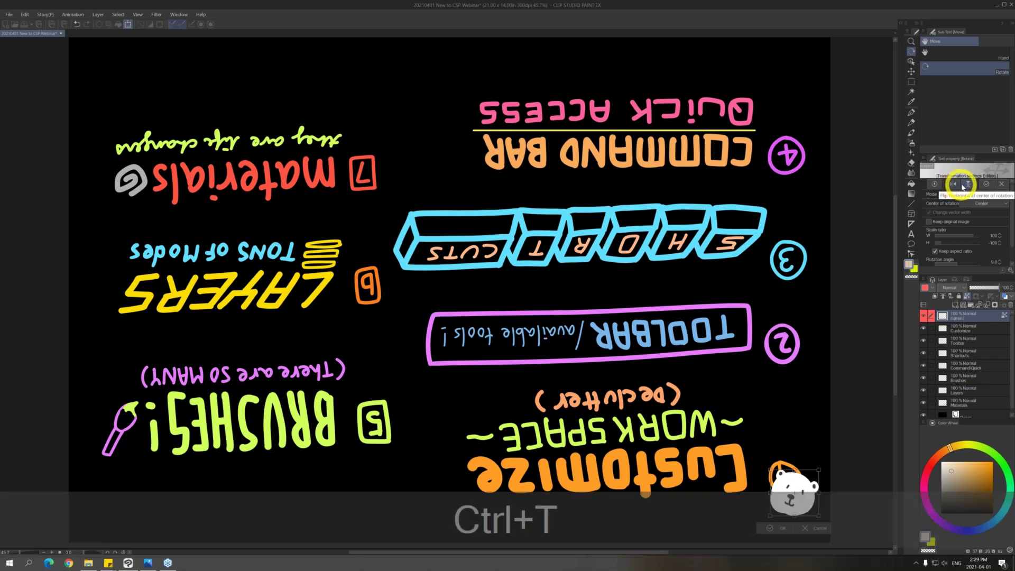
pyautogui.press('Escape')
pyautogui.press('Escape')
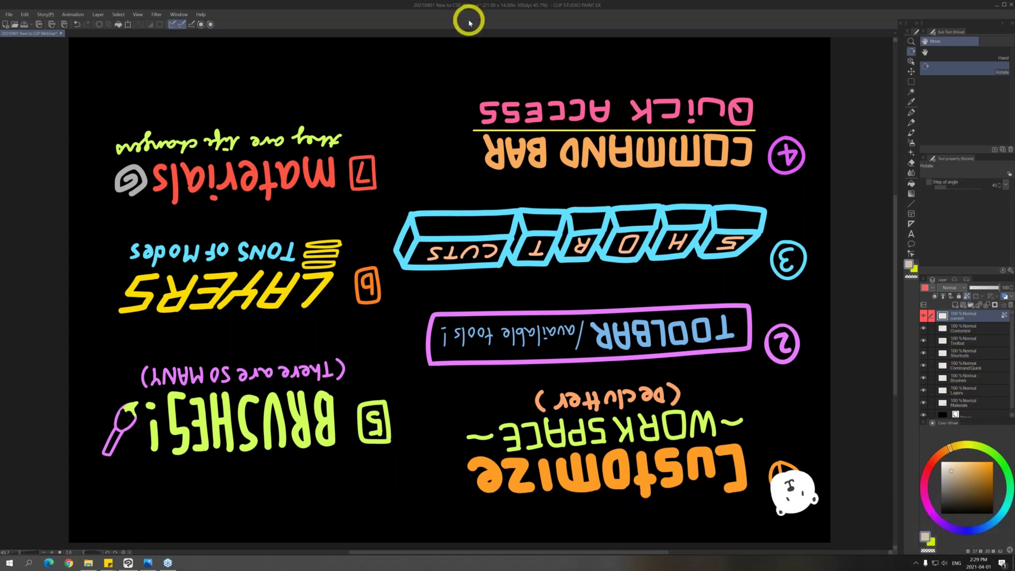
# Bring the document back to its last saved state with the canvas view upright
pyautogui.hotkey('ctrl', 'w')
pyautogui.click(535, 205)
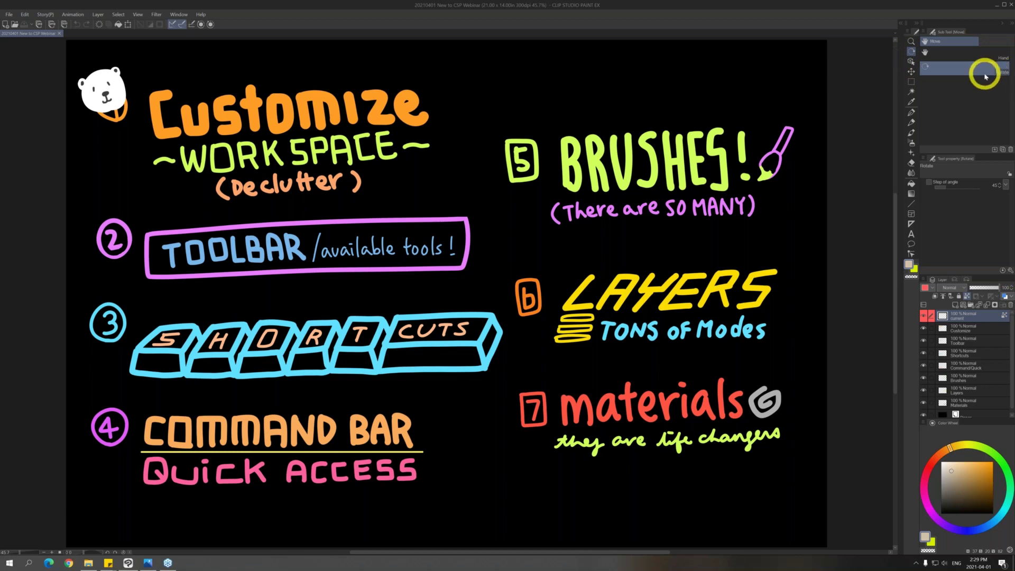
# Use the Operation tool's Select layer sub tool to pick the Brushes, Layers, Toolbar and Customize layers from the canvas, and return to Object
pyautogui.click(911, 61)
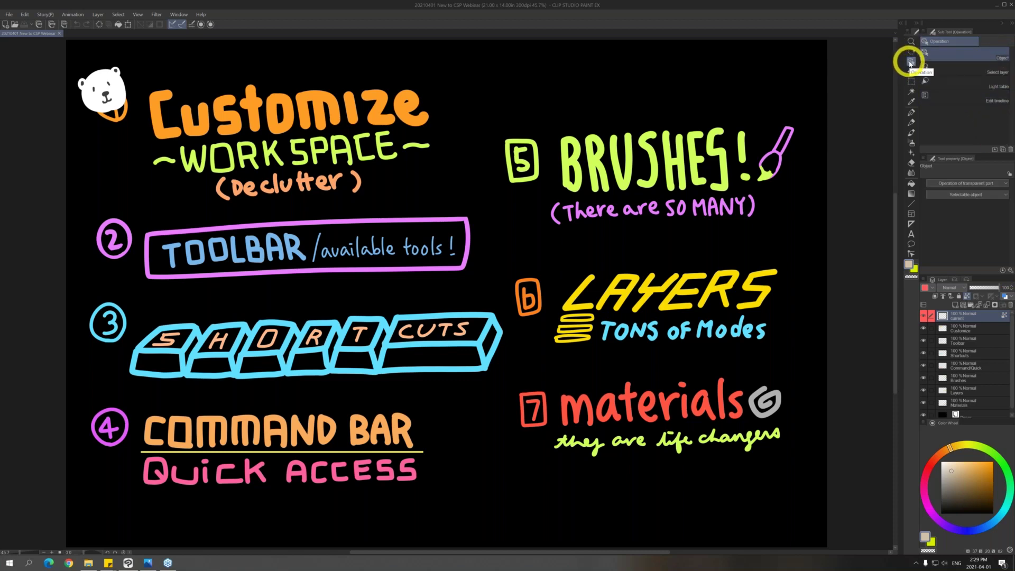
pyautogui.click(1002, 73)
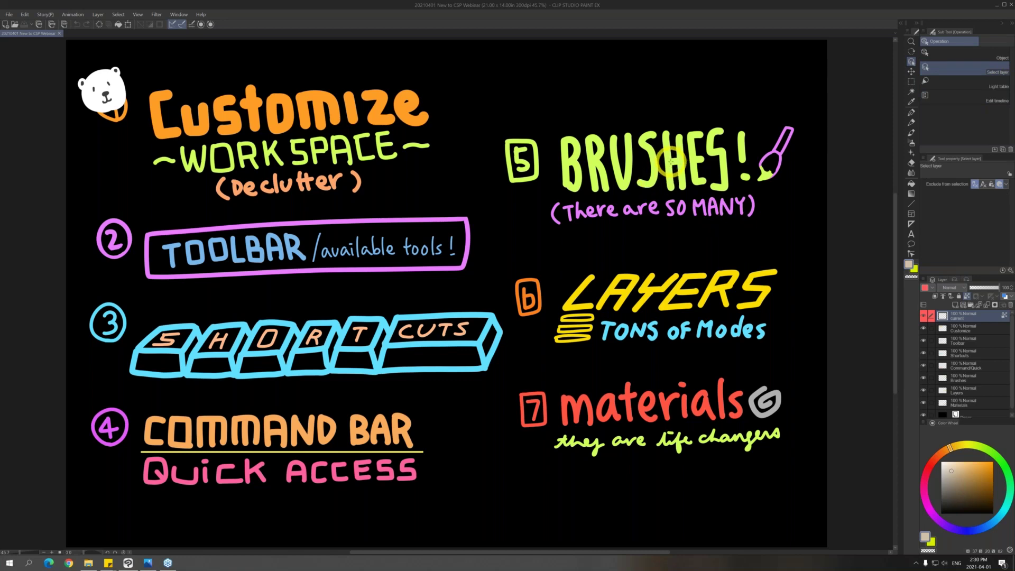
pyautogui.click(670, 162)
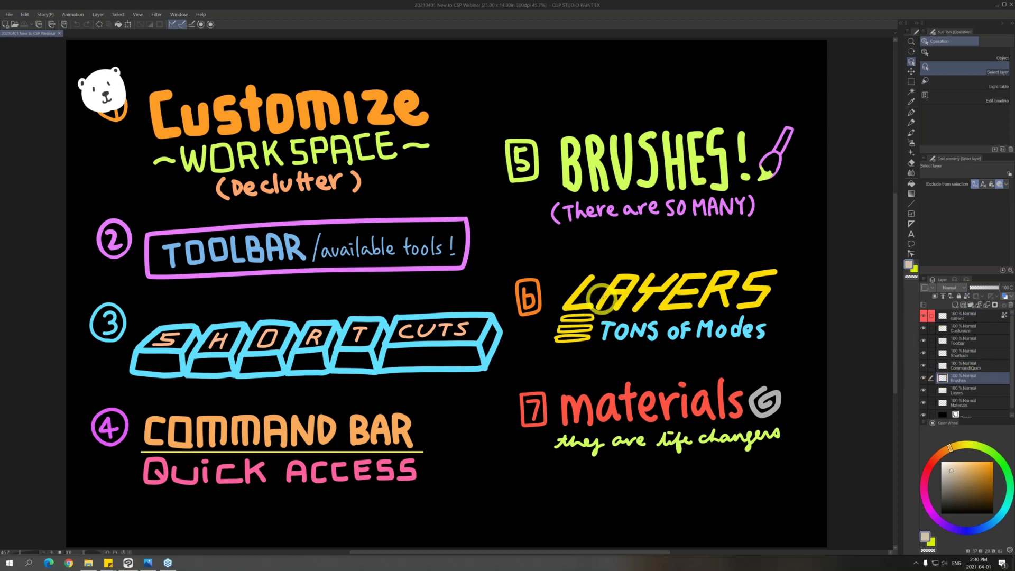
pyautogui.click(611, 291)
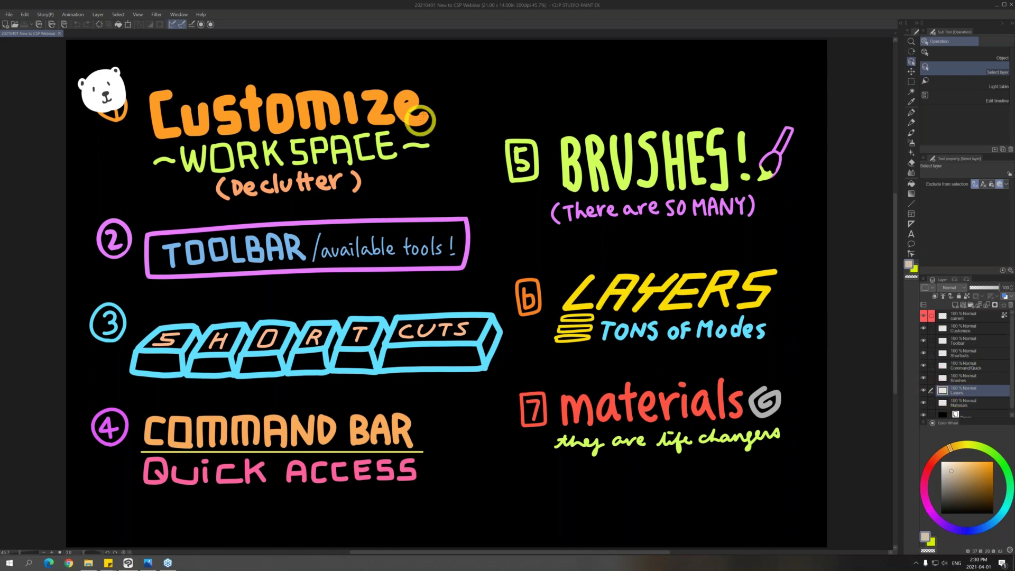
pyautogui.click(420, 118)
pyautogui.click(447, 219)
pyautogui.click(414, 112)
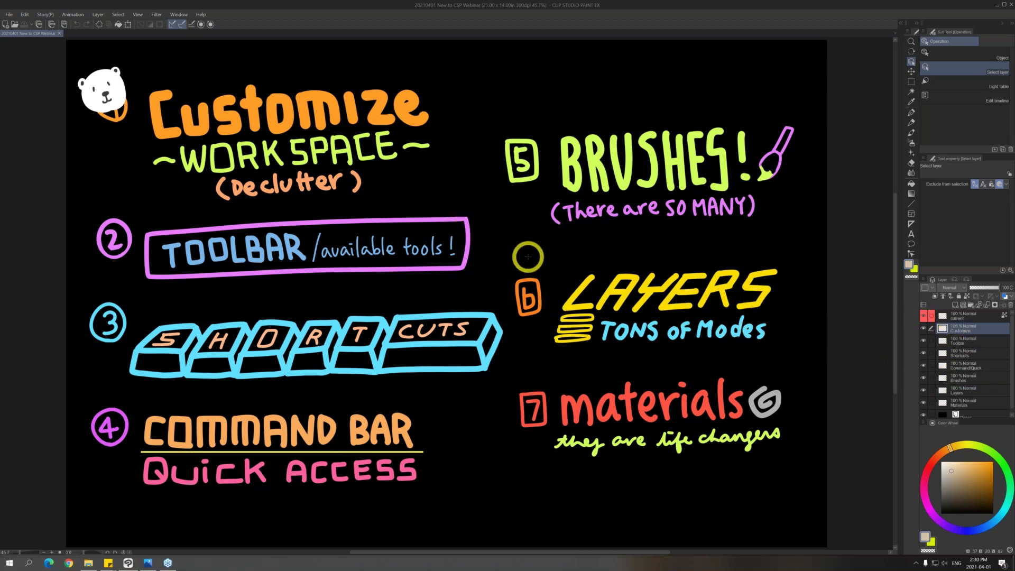
pyautogui.click(999, 58)
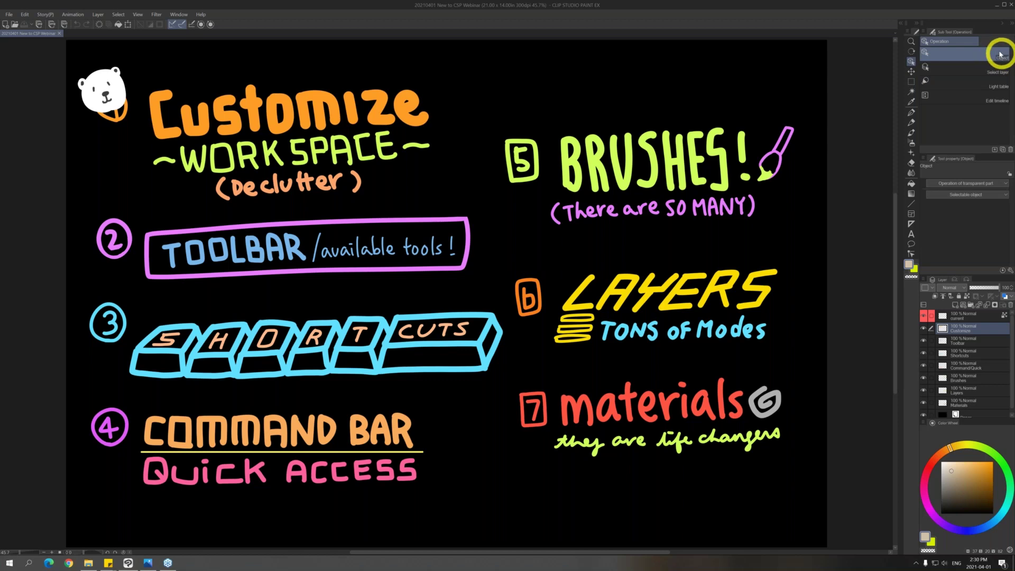
# Try shifting the Customize artwork with the Move layer tool, undoing each move
pyautogui.click(911, 73)
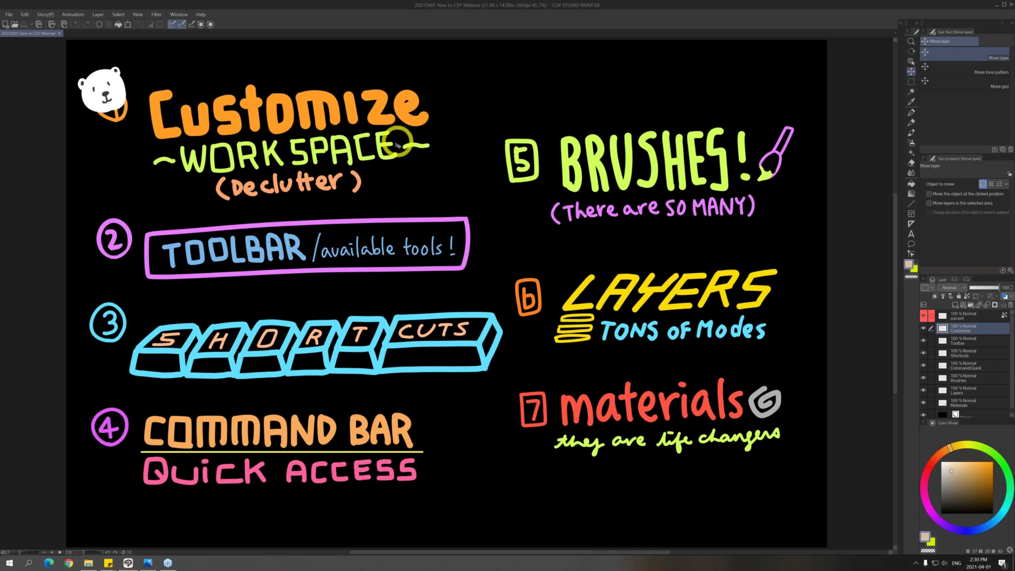
pyautogui.moveTo(389, 151); pyautogui.dragTo(439, 192)
pyautogui.hotkey('ctrl', 'z')
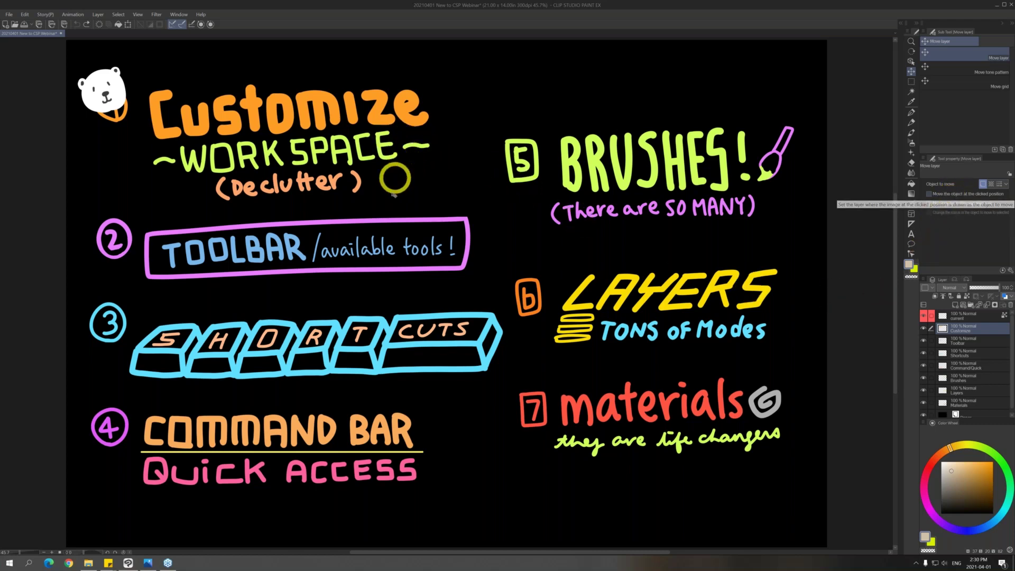
pyautogui.moveTo(548, 254)
pyautogui.mouseDown()
pyautogui.moveTo(587, 284)
pyautogui.moveTo(827, 347)
pyautogui.moveTo(603, 259)
pyautogui.moveTo(567, 367)
pyautogui.moveTo(745, 361)
pyautogui.moveTo(547, 213)
pyautogui.moveTo(467, 318)
pyautogui.moveTo(742, 400)
pyautogui.moveTo(666, 218)
pyautogui.moveTo(506, 294)
pyautogui.moveTo(511, 345)
pyautogui.mouseUp()
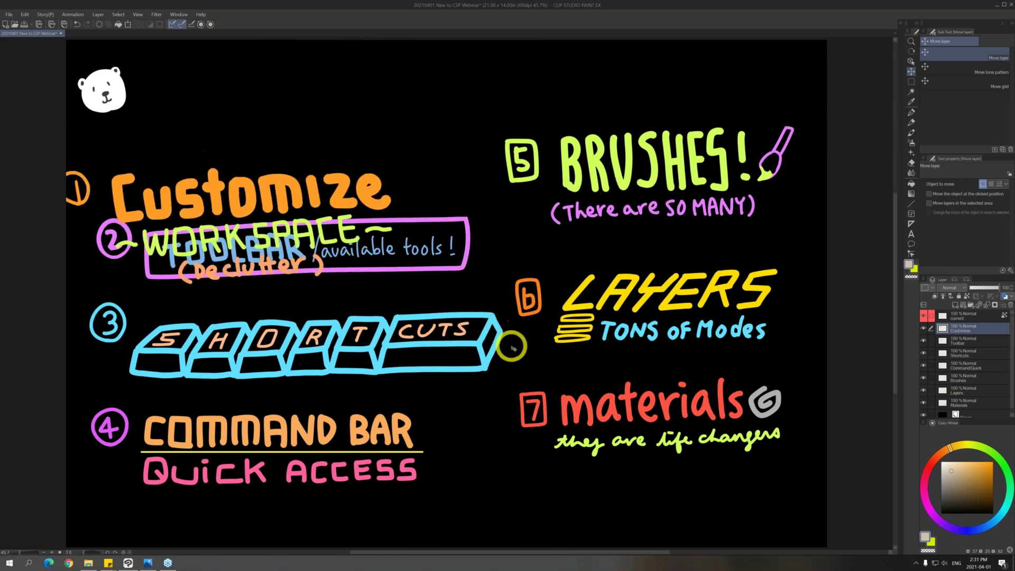
pyautogui.hotkey('ctrl', 'z')
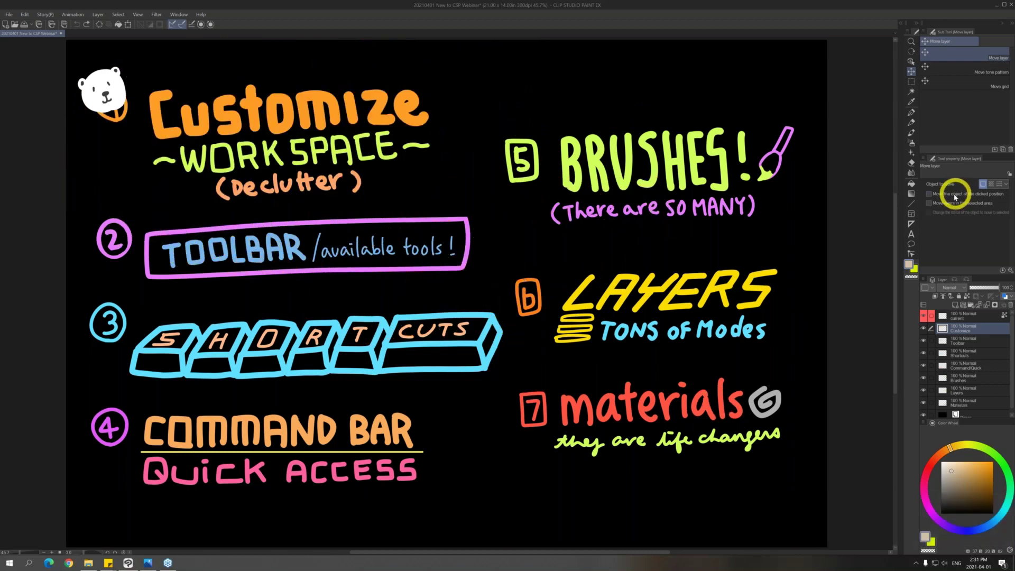
# Enable moving the object at the clicked position, and try shifting the Brushes and Toolbar artwork, undoing the moves
pyautogui.click(996, 195)
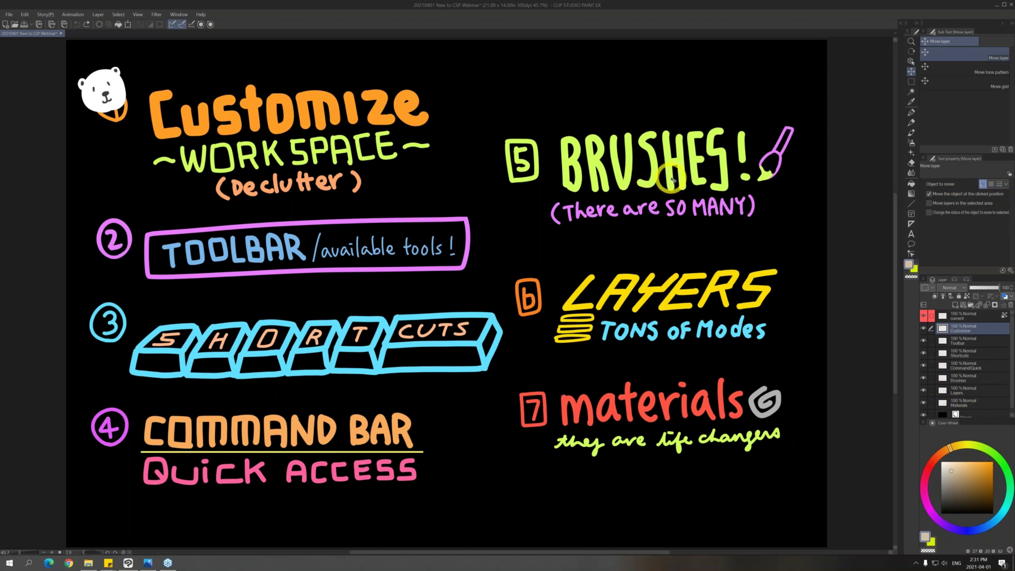
pyautogui.moveTo(670, 180)
pyautogui.mouseDown()
pyautogui.moveTo(644, 212)
pyautogui.moveTo(327, 200)
pyautogui.mouseUp()
pyautogui.moveTo(707, 171)
pyautogui.mouseDown()
pyautogui.moveTo(601, 308)
pyautogui.moveTo(404, 303)
pyautogui.moveTo(692, 200)
pyautogui.moveTo(669, 246)
pyautogui.mouseUp()
pyautogui.hotkey('ctrl', 'z')
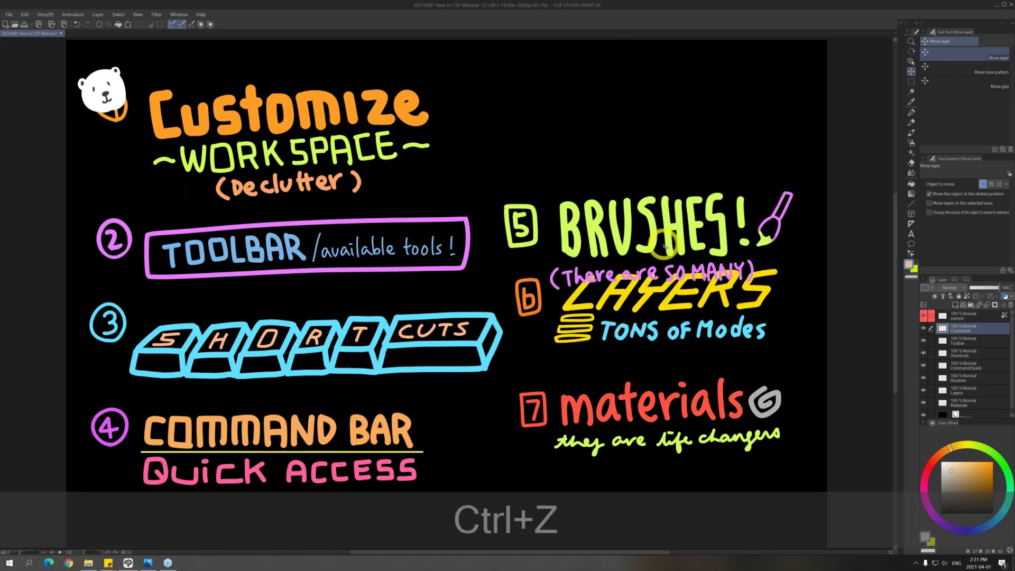
pyautogui.moveTo(458, 267); pyautogui.dragTo(480, 190)
pyautogui.hotkey('ctrl', 'z')
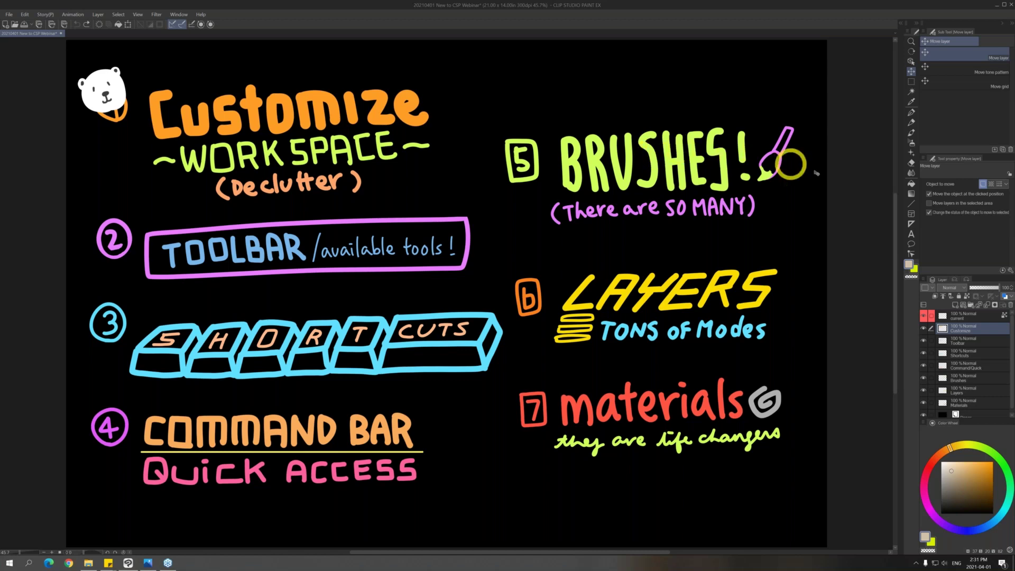
# Try repositioning the Brushes, Materials and Command Bar artwork directly on the canvas, and undo all the moves
pyautogui.moveTo(656, 167)
pyautogui.mouseDown()
pyautogui.moveTo(656, 223)
pyautogui.moveTo(564, 296)
pyautogui.moveTo(522, 156)
pyautogui.moveTo(665, 169)
pyautogui.moveTo(664, 183)
pyautogui.mouseUp()
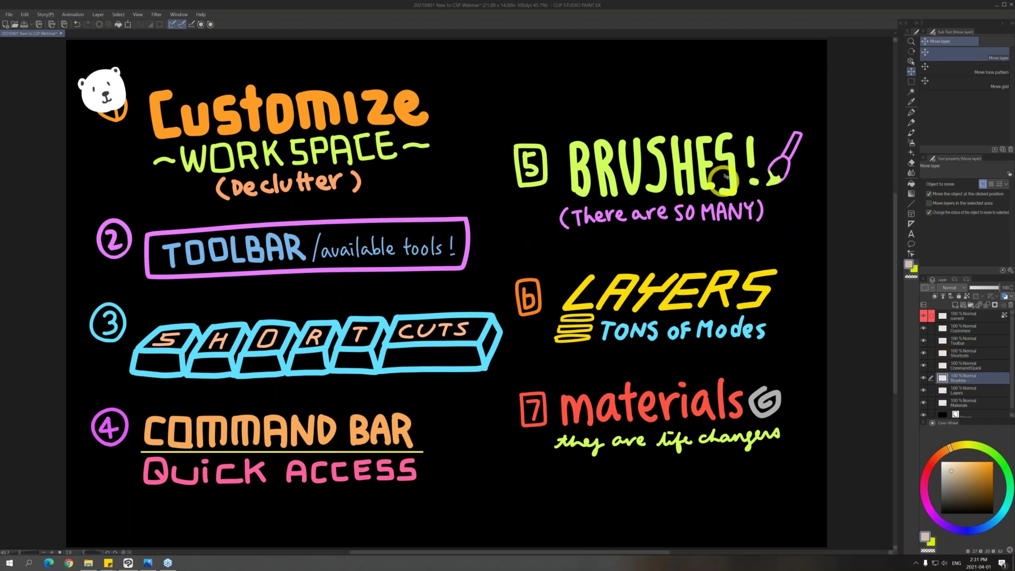
pyautogui.moveTo(731, 193); pyautogui.dragTo(725, 160)
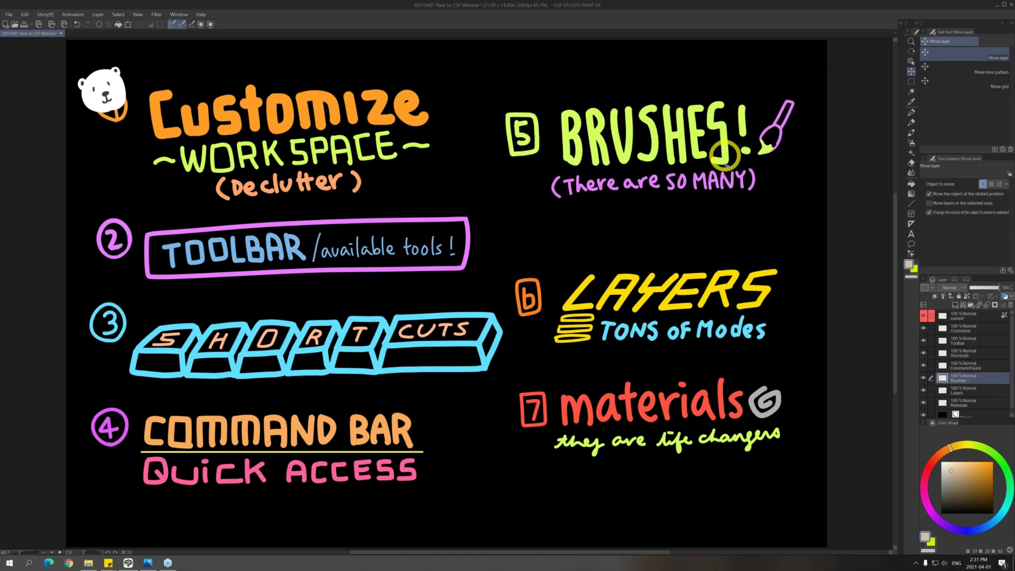
pyautogui.moveTo(675, 393)
pyautogui.mouseDown()
pyautogui.moveTo(550, 375)
pyautogui.moveTo(746, 421)
pyautogui.moveTo(661, 422)
pyautogui.mouseUp()
pyautogui.moveTo(419, 469)
pyautogui.mouseDown()
pyautogui.moveTo(438, 472)
pyautogui.moveTo(420, 455)
pyautogui.mouseUp()
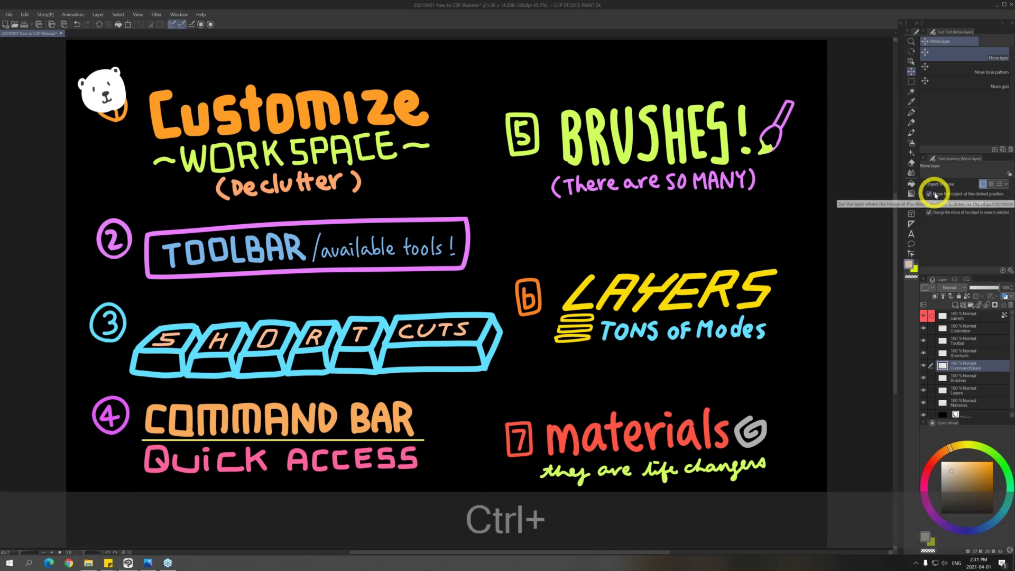
pyautogui.hotkey('ctrl', 'z')
pyautogui.hotkey('ctrl', 'z')
pyautogui.hotkey('ctrl', 'z')
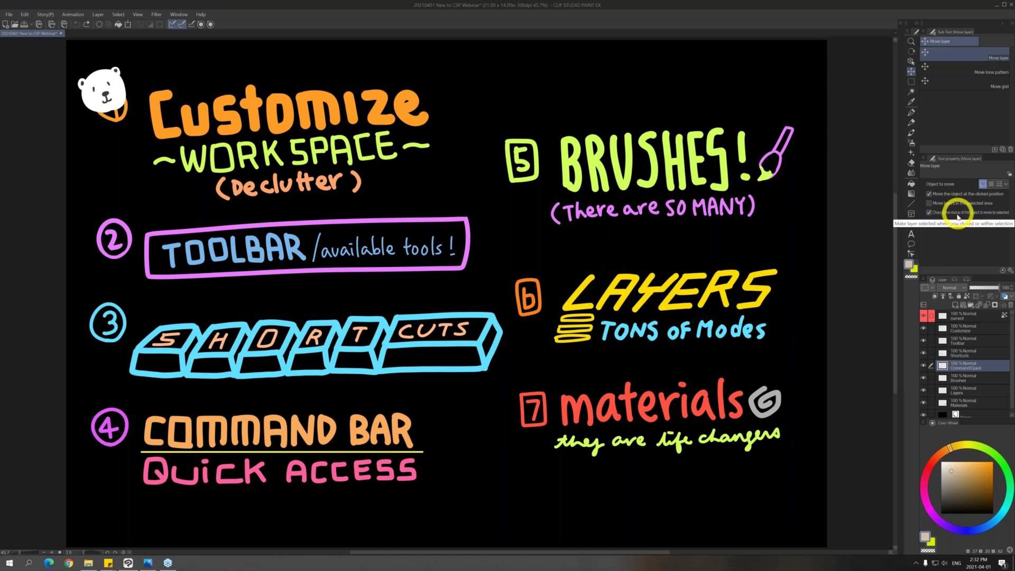
# Disable moving the object at the clicked position, and draw a rectangular selection around the Brushes artwork
pyautogui.click(960, 194)
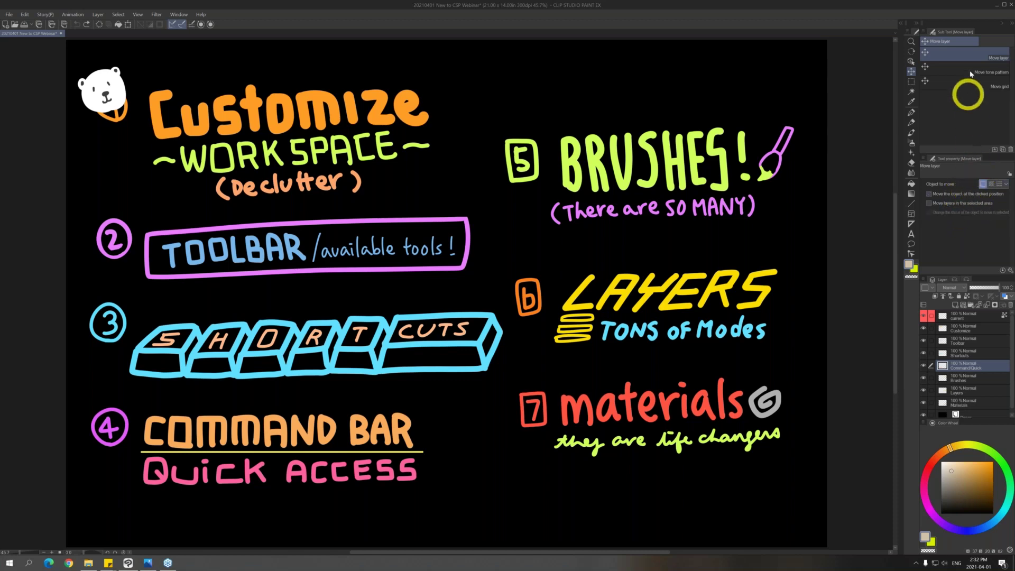
pyautogui.click(912, 82)
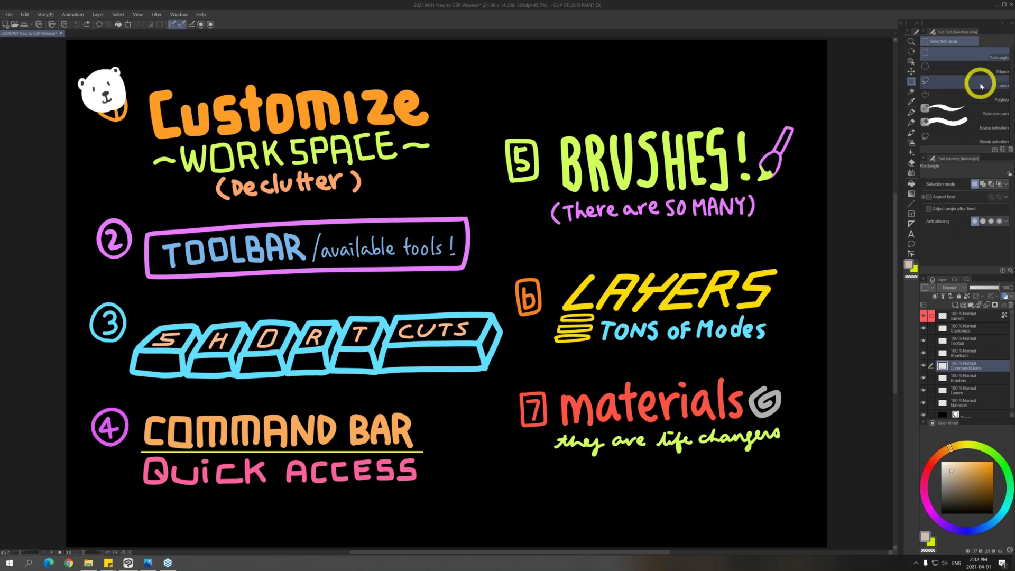
pyautogui.moveTo(786, 90); pyautogui.dragTo(520, 257)
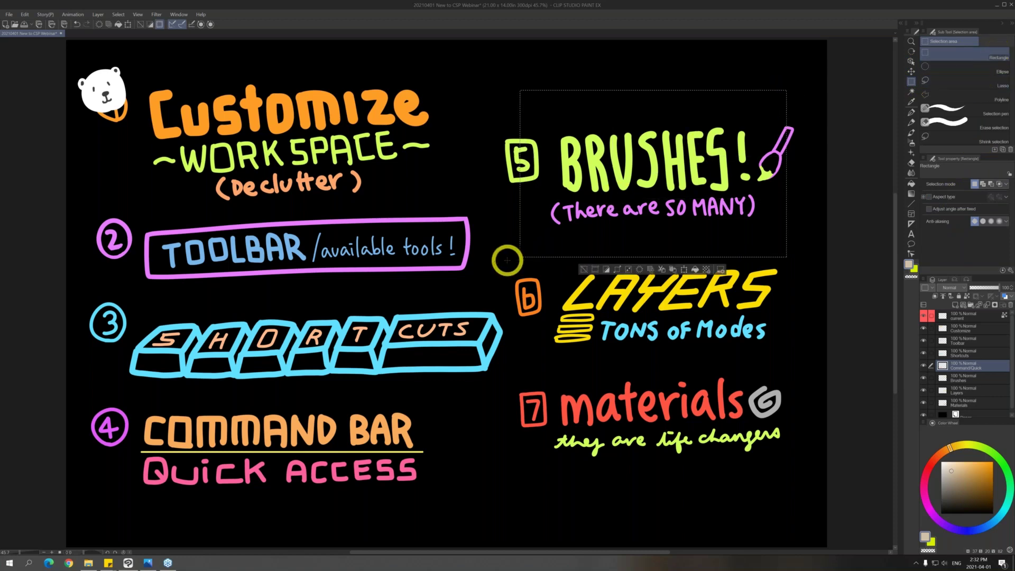
# Use the Lasso to subtract a corner from the selection and add an area over the Layers artwork, and clear the selection
pyautogui.click(969, 81)
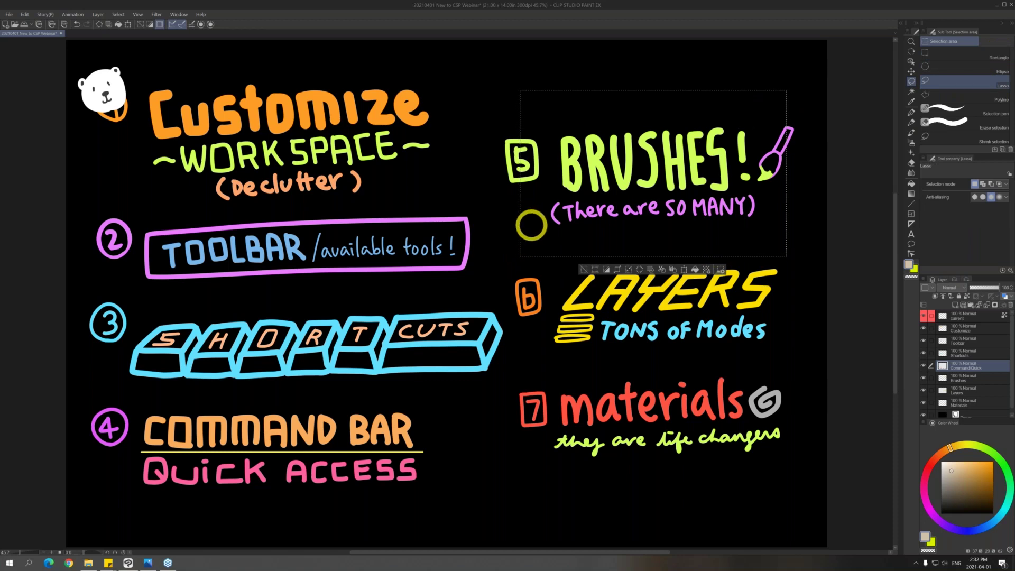
pyautogui.moveTo(521, 188)
pyautogui.mouseDown()
pyautogui.moveTo(553, 191)
pyautogui.moveTo(606, 225)
pyautogui.mouseUp()
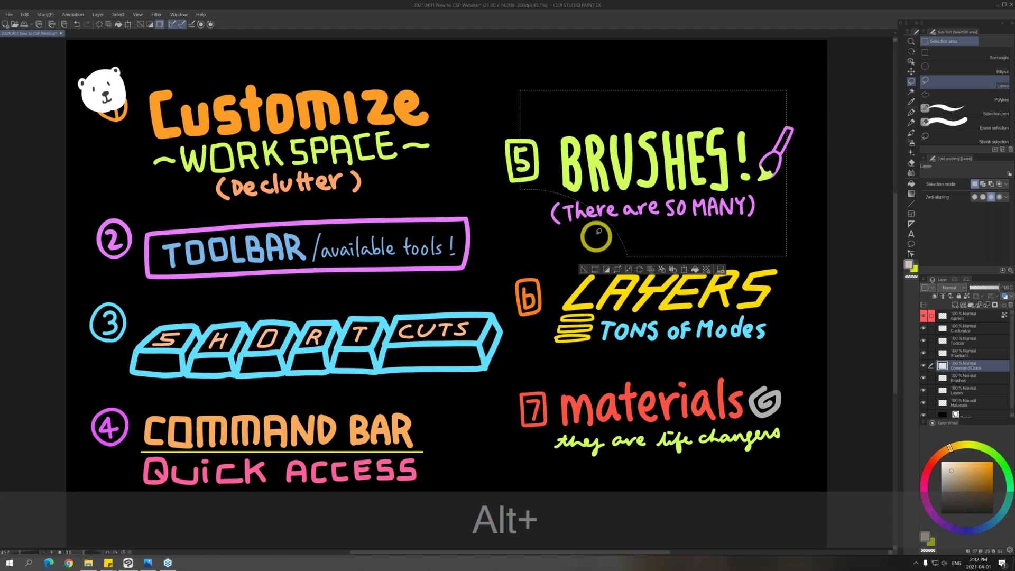
pyautogui.press('shift')
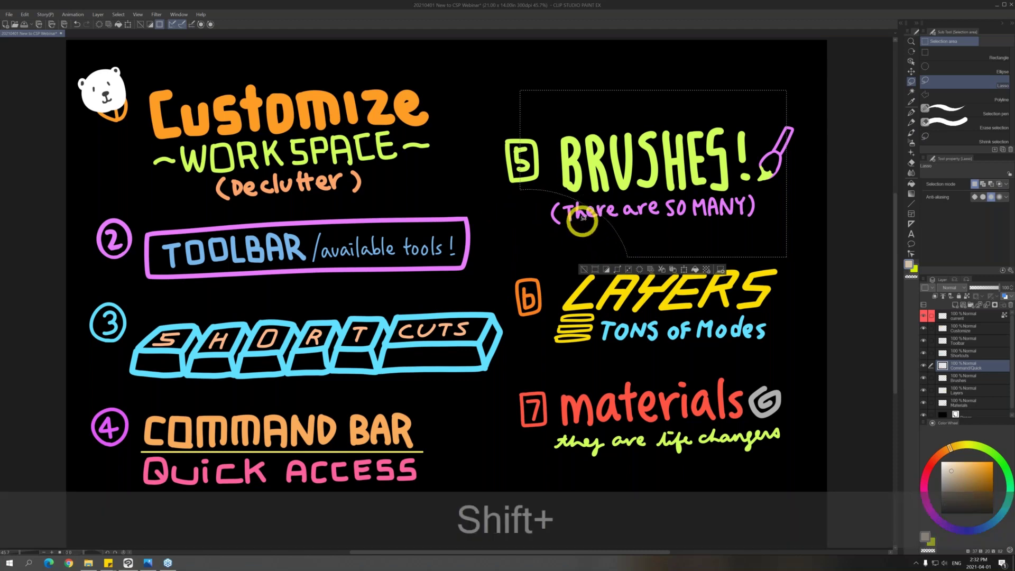
pyautogui.moveTo(591, 172)
pyautogui.mouseDown()
pyautogui.moveTo(580, 330)
pyautogui.moveTo(666, 181)
pyautogui.moveTo(625, 148)
pyautogui.mouseUp()
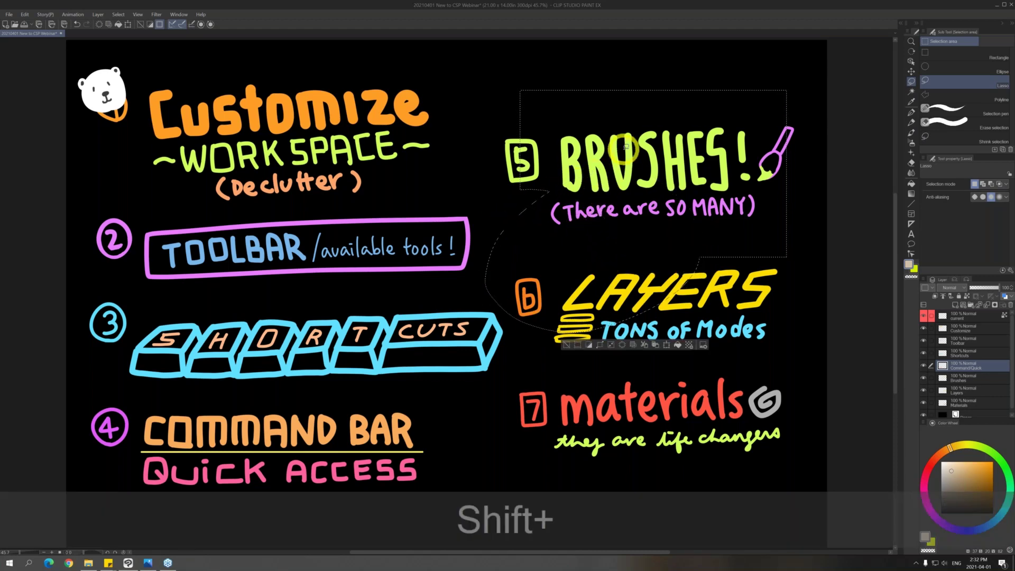
pyautogui.press('ctrl')
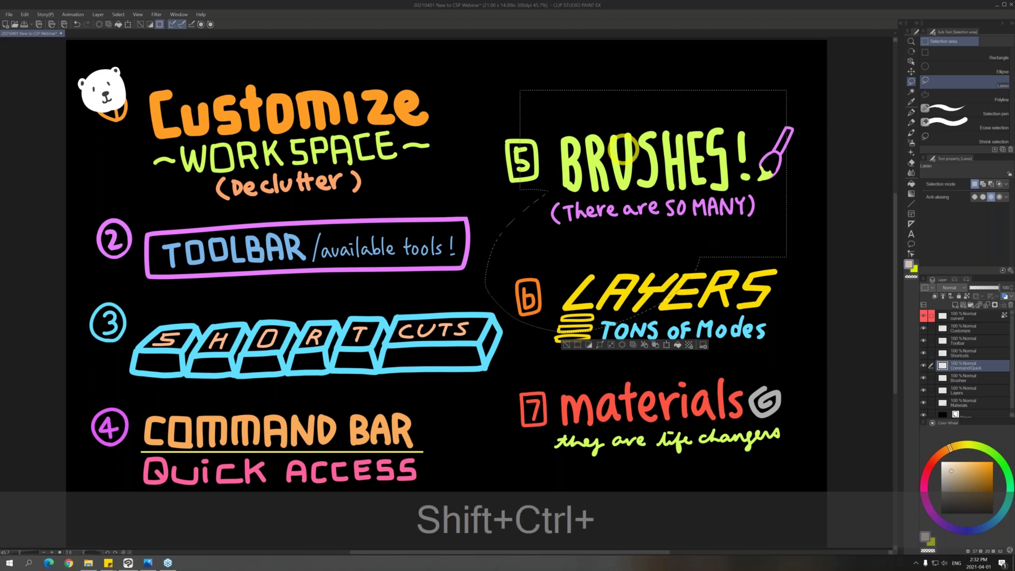
pyautogui.hotkey('shift', 'ctrl', 'd')
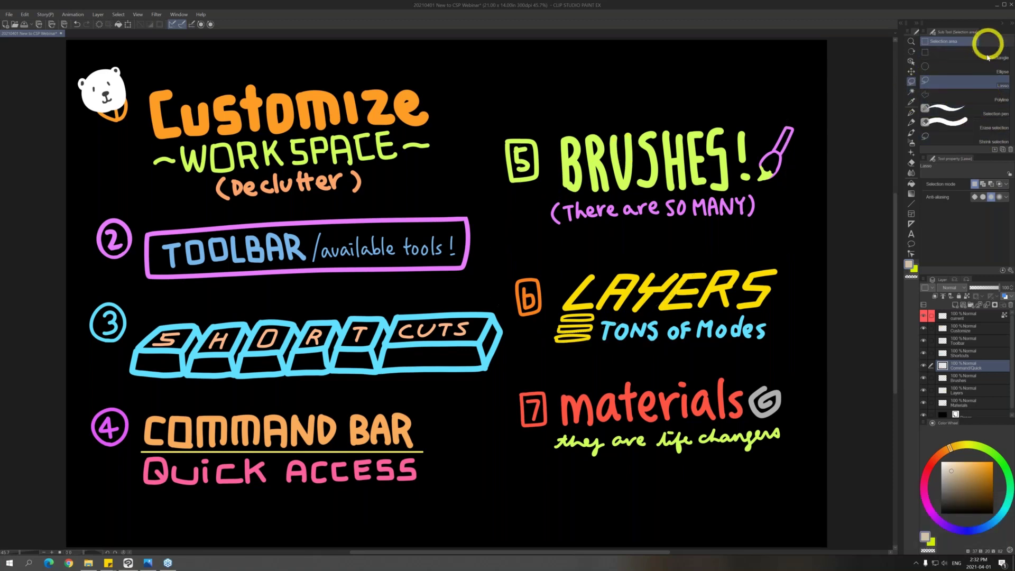
# Use Auto select with Refer to editing layer only to select the orange of the Customize title on its layer
pyautogui.click(911, 91)
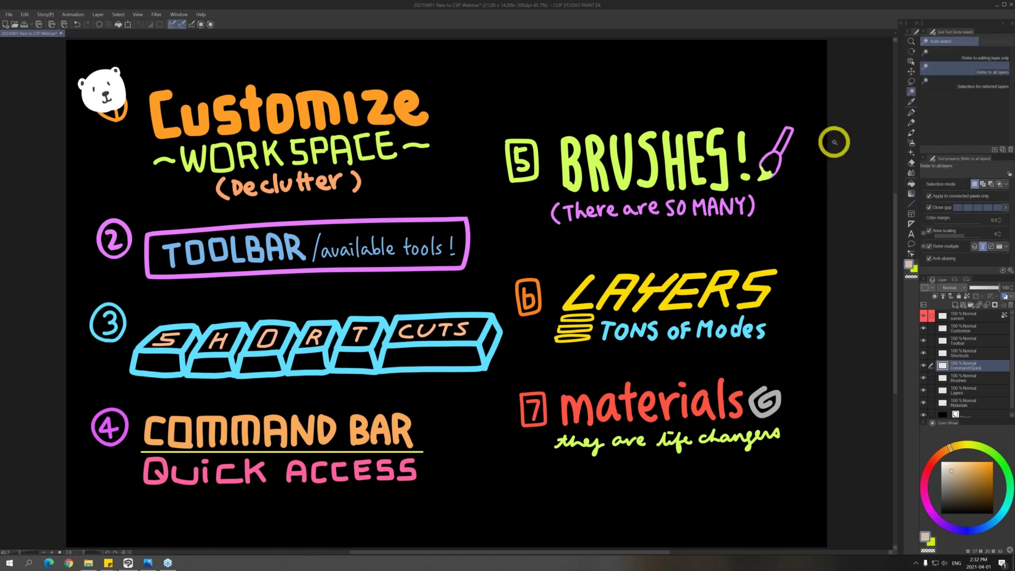
pyautogui.click(965, 59)
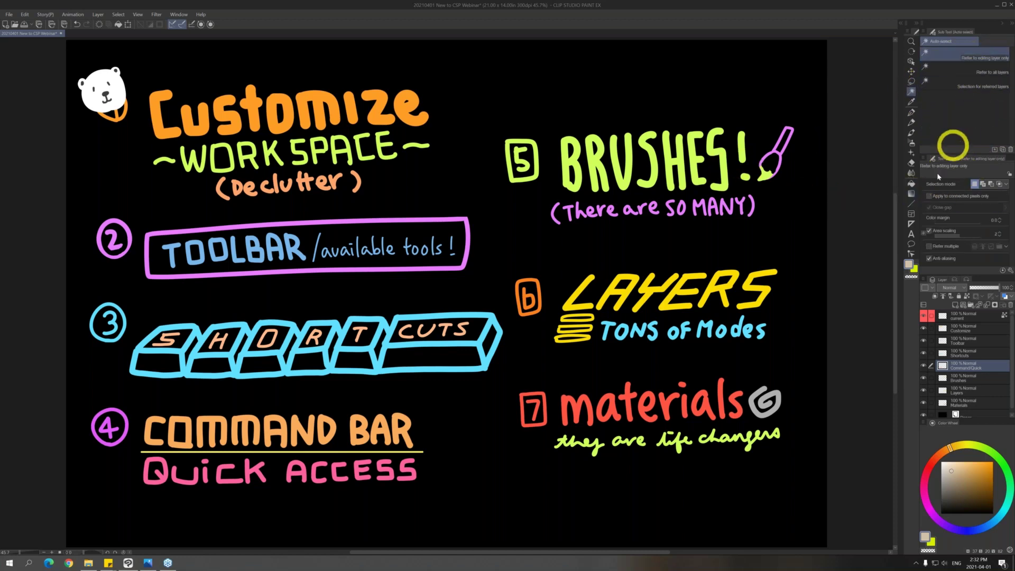
pyautogui.click(978, 326)
pyautogui.click(407, 115)
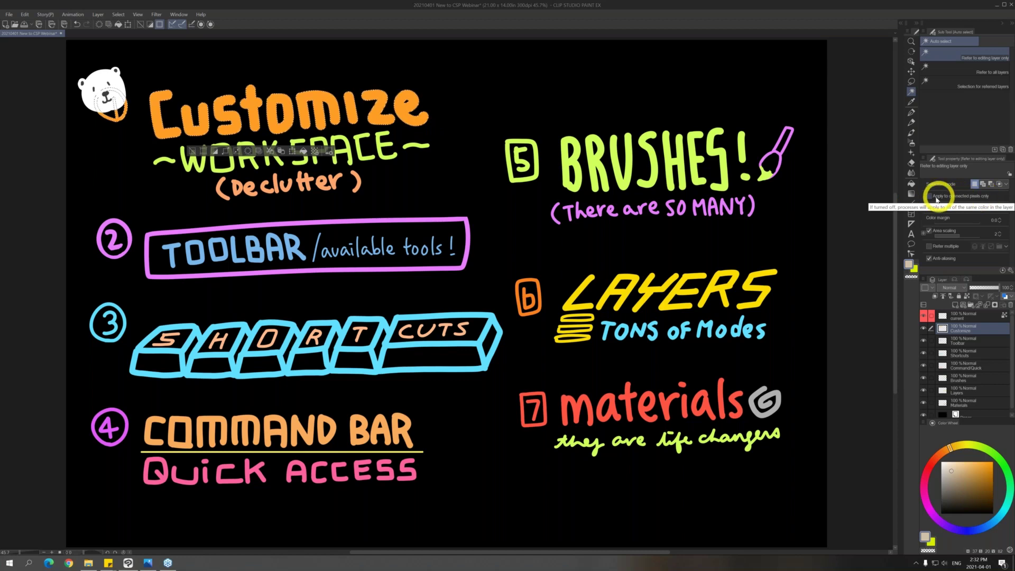
# Enable Apply to connected pixels only, auto-select just the last letter of the Customize title, and deselect it
pyautogui.click(930, 197)
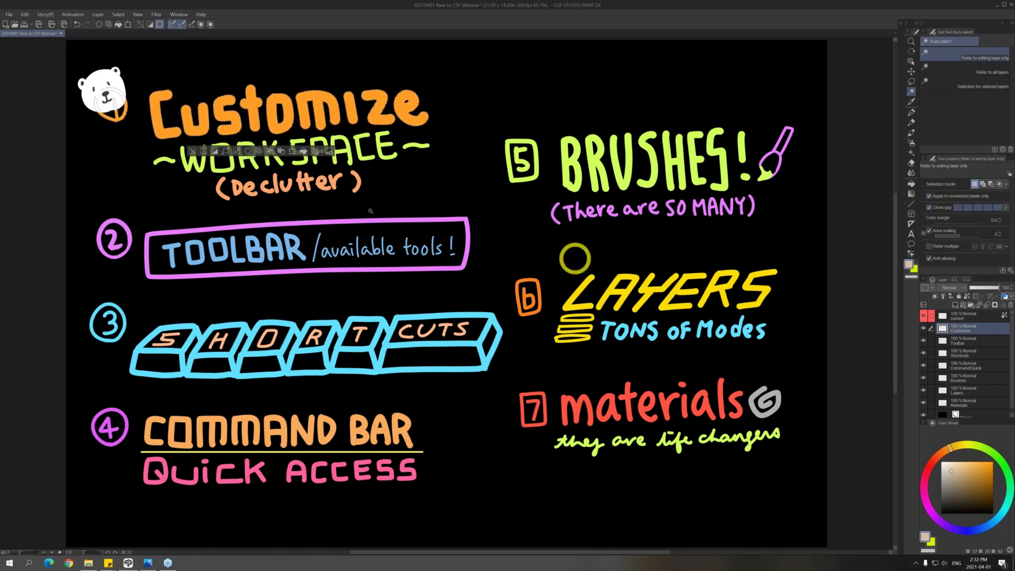
pyautogui.hotkey('ctrl', 'd')
pyautogui.click(421, 127)
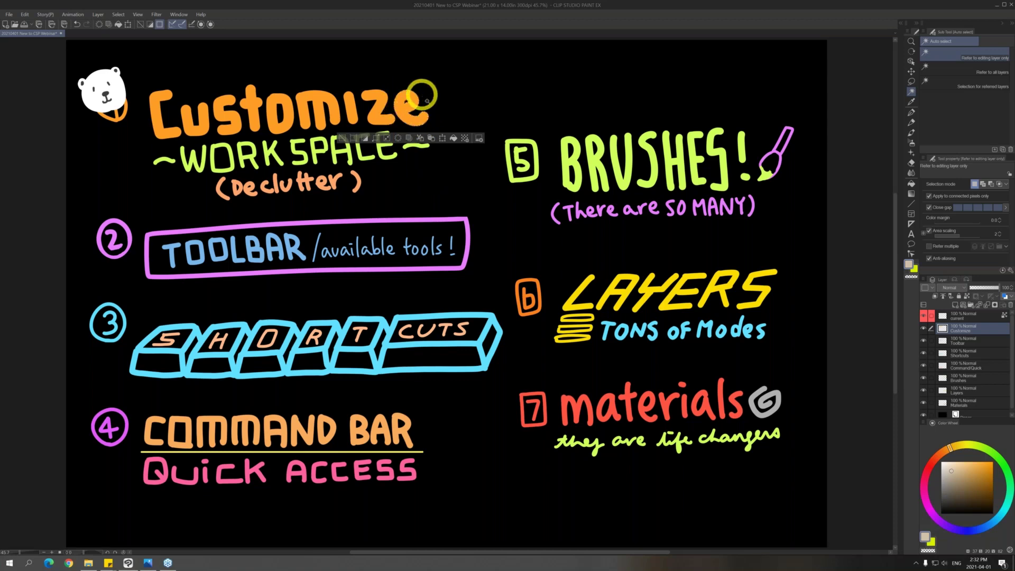
pyautogui.hotkey('ctrl', 'd')
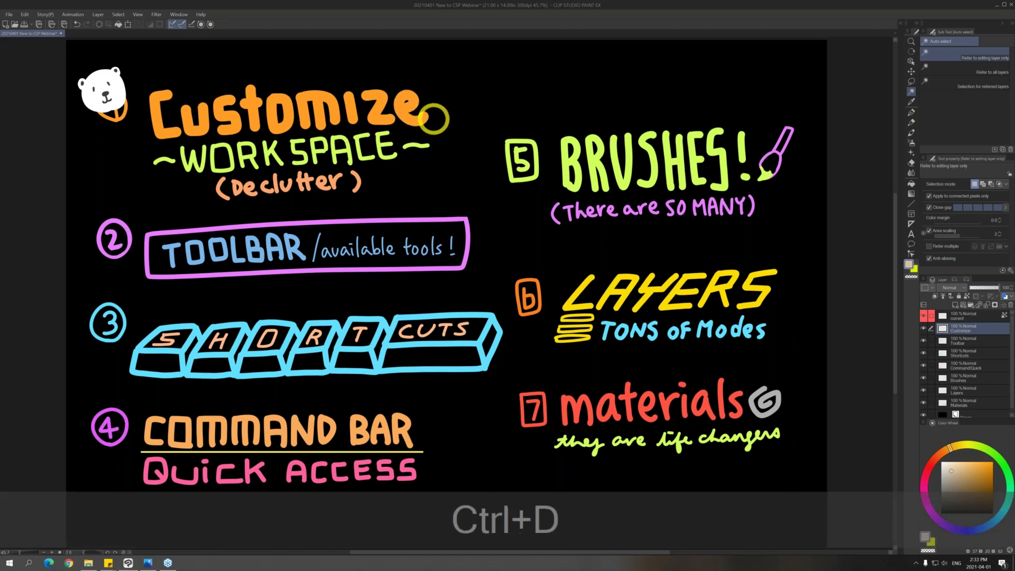
# Disable Apply to connected pixels only, auto-select all matching orange on the Customize layer, and deselect it
pyautogui.click(931, 195)
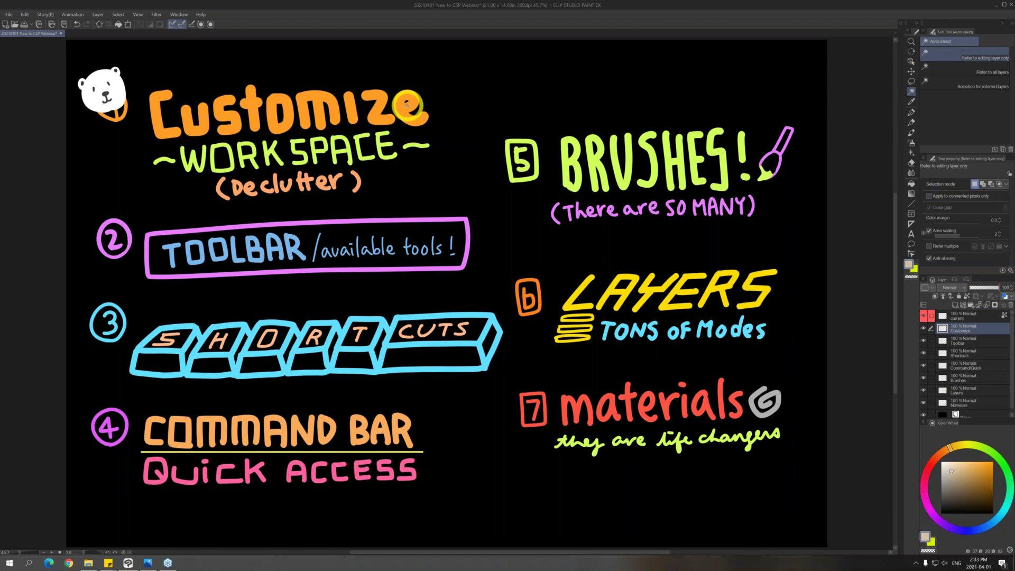
pyautogui.click(407, 109)
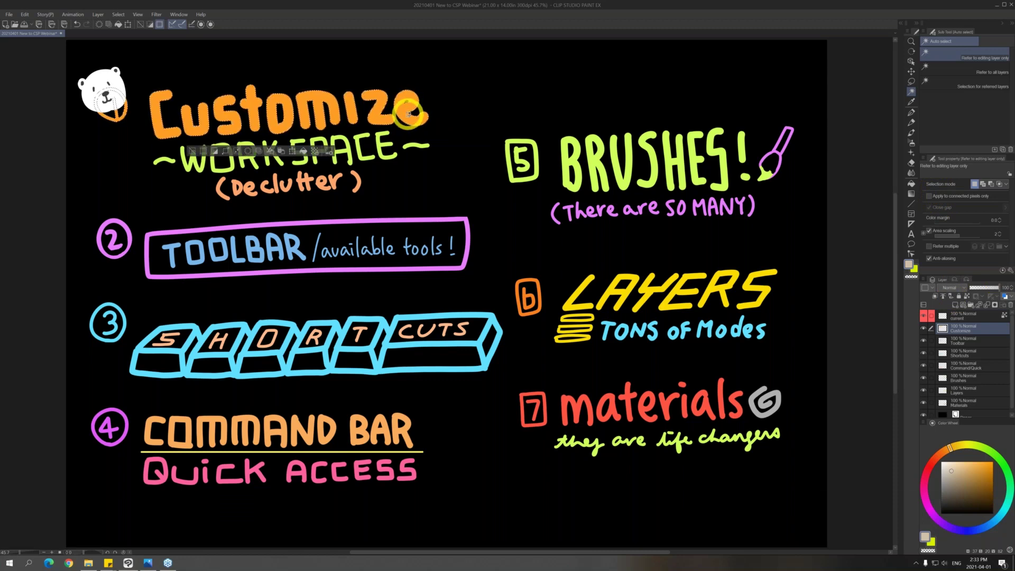
pyautogui.hotkey('ctrl', 'd')
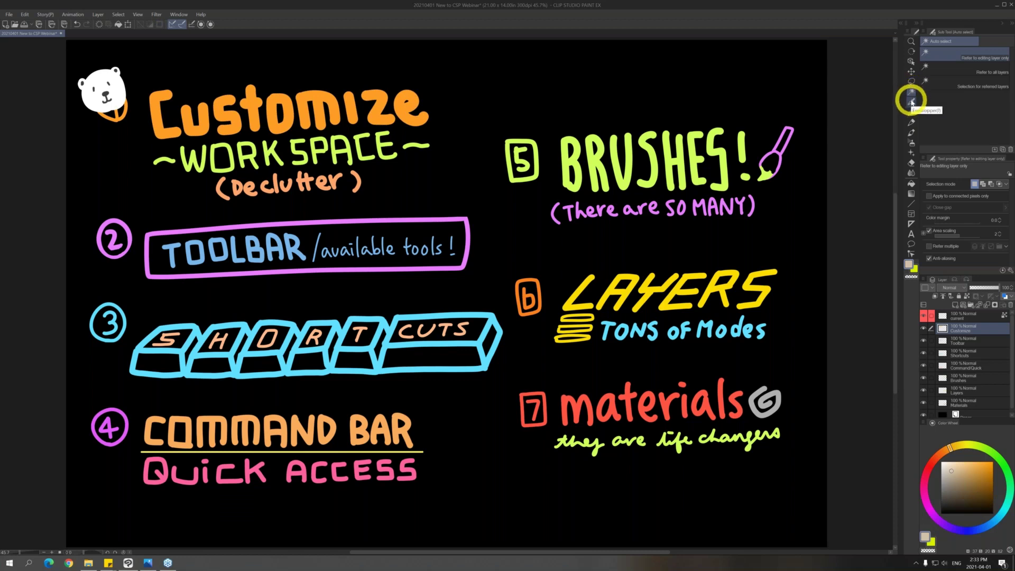
# Sample colors from the Brushes, Layers, Customize, Toolbar and Shortcuts artwork with the Eyedropper's Obtain display color sub tool
pyautogui.click(911, 104)
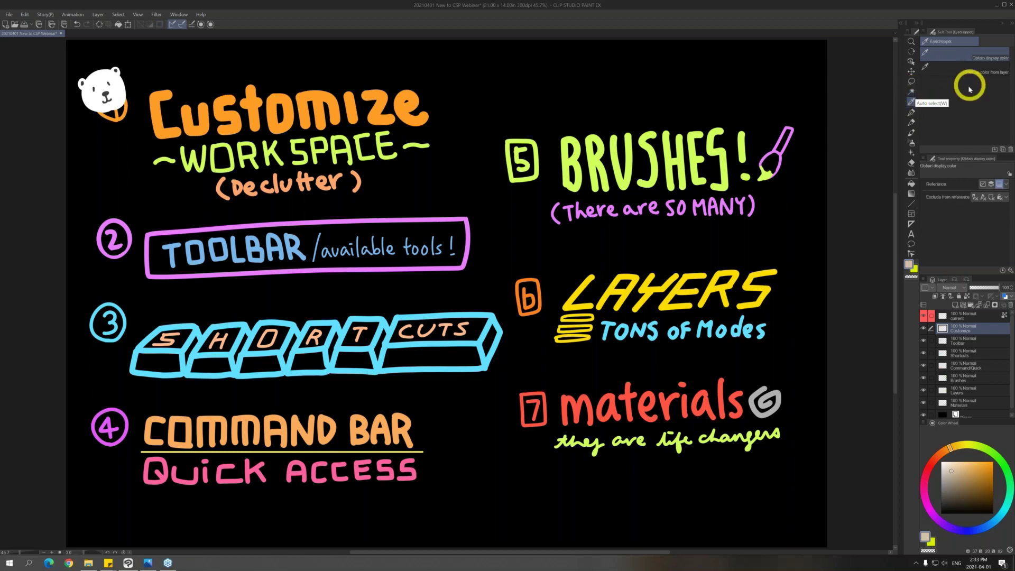
pyautogui.click(672, 159)
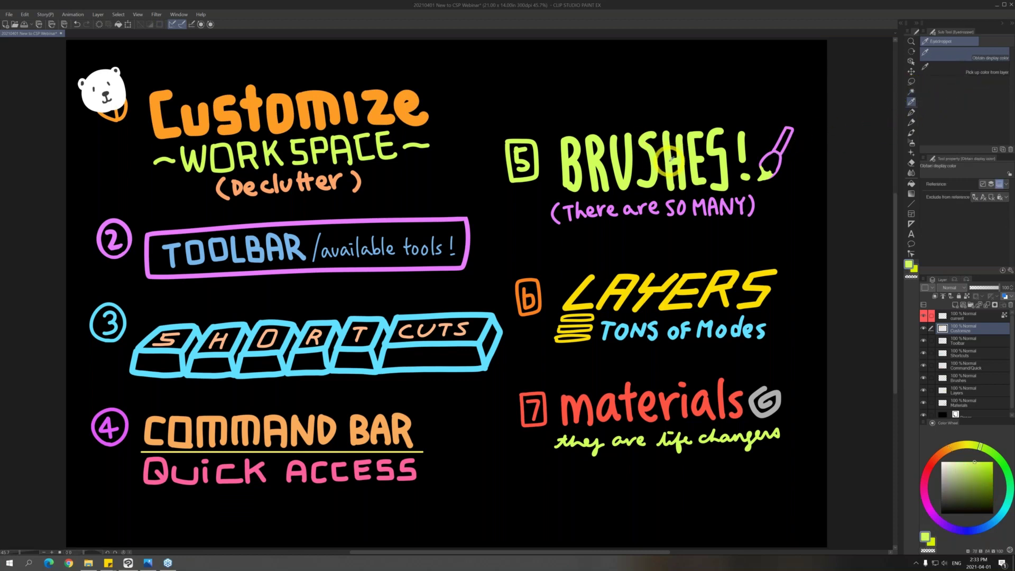
pyautogui.click(652, 206)
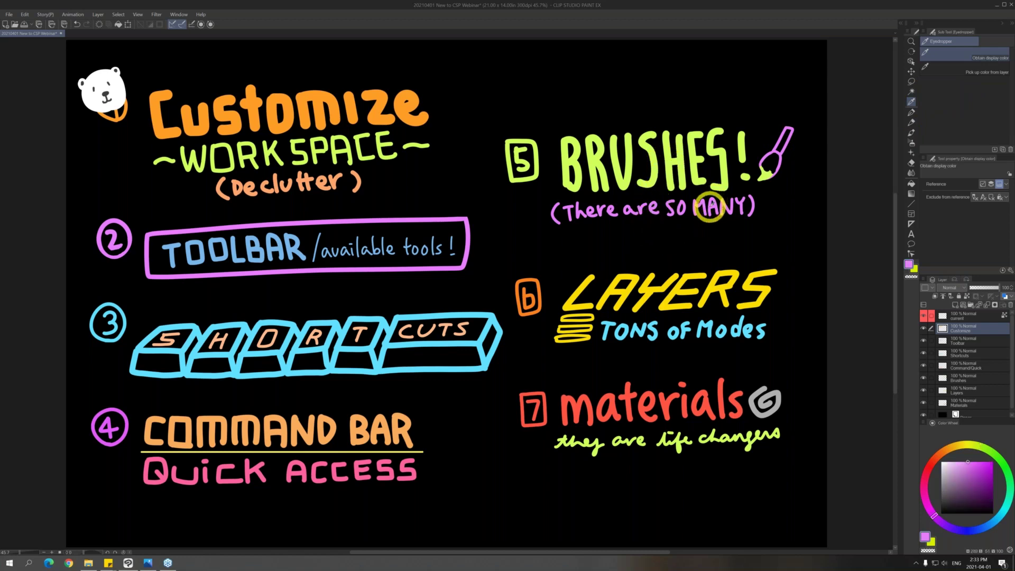
pyautogui.click(724, 288)
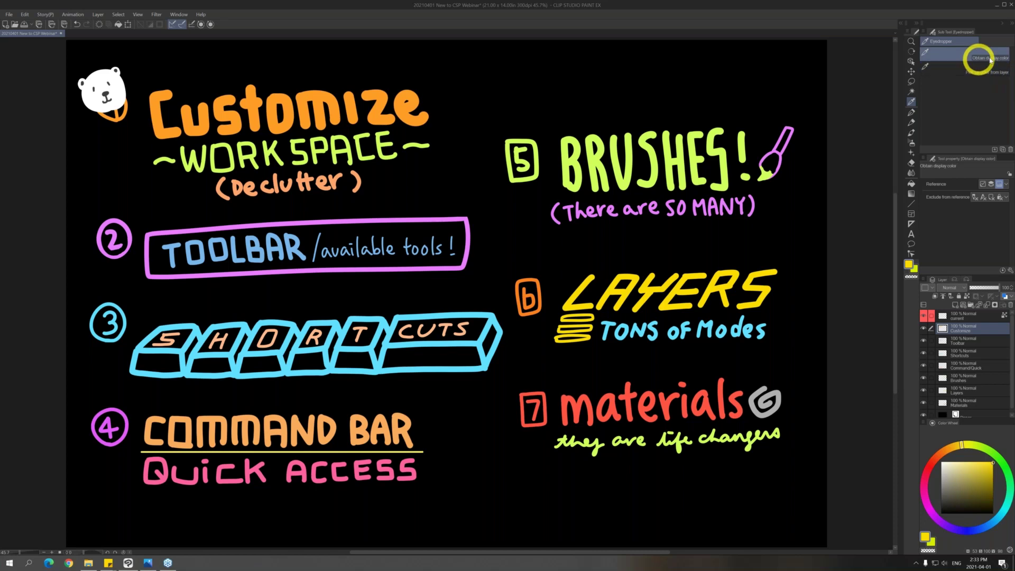
pyautogui.click(410, 103)
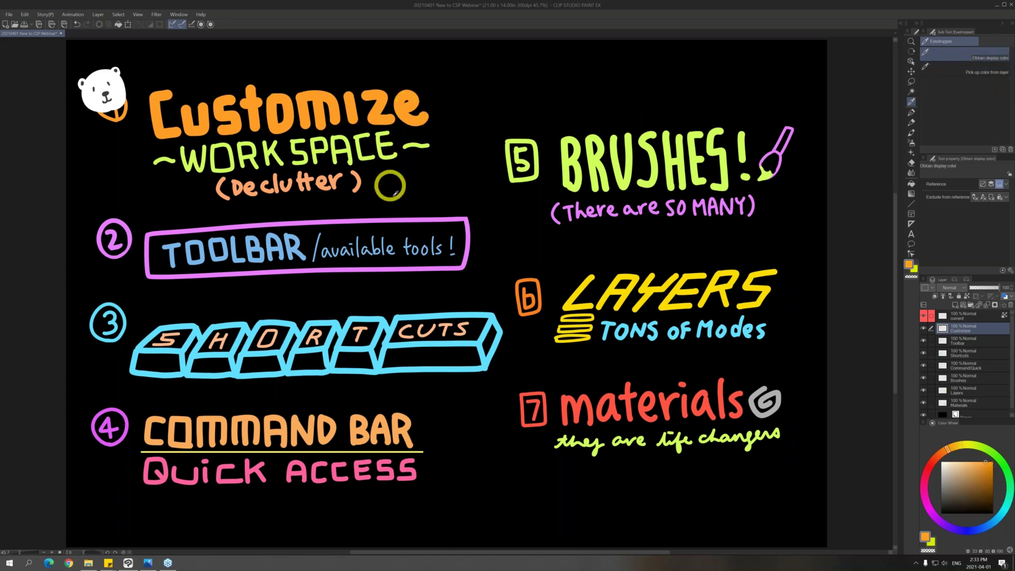
pyautogui.click(402, 218)
pyautogui.click(398, 321)
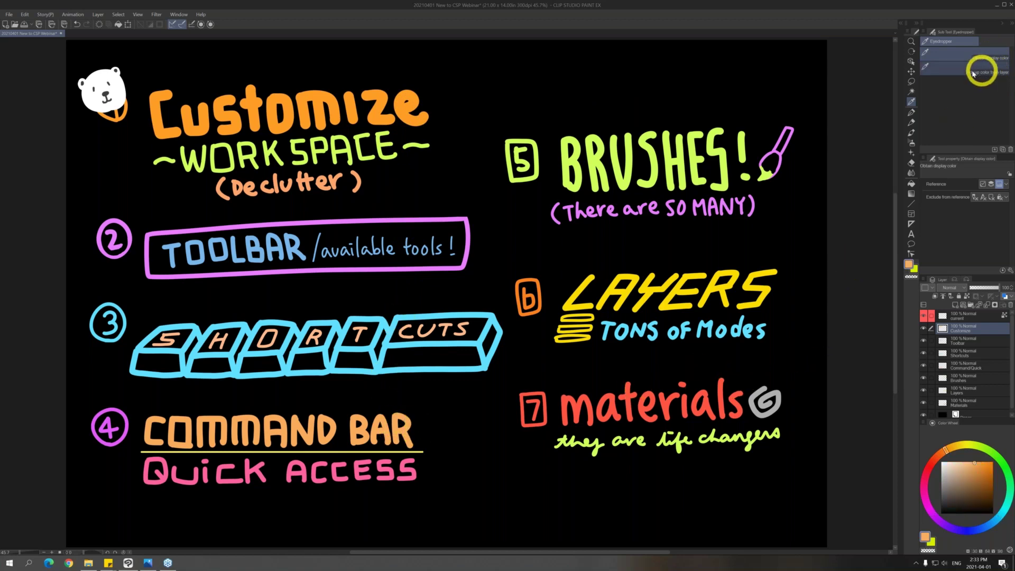
# Pick up the orange of the Customize title with Pick up color from layer, and return to Obtain display color
pyautogui.click(996, 73)
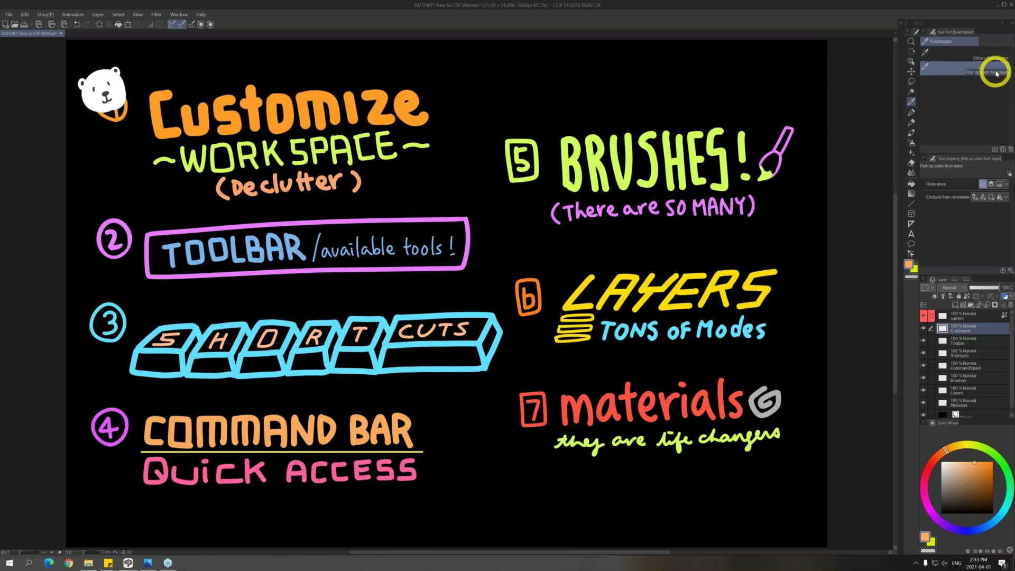
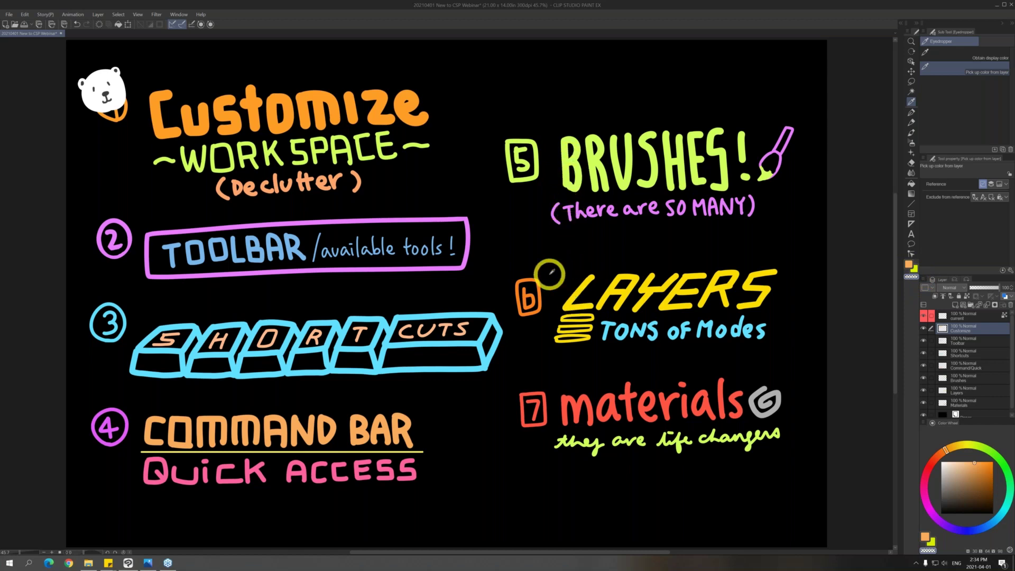
pyautogui.click(408, 103)
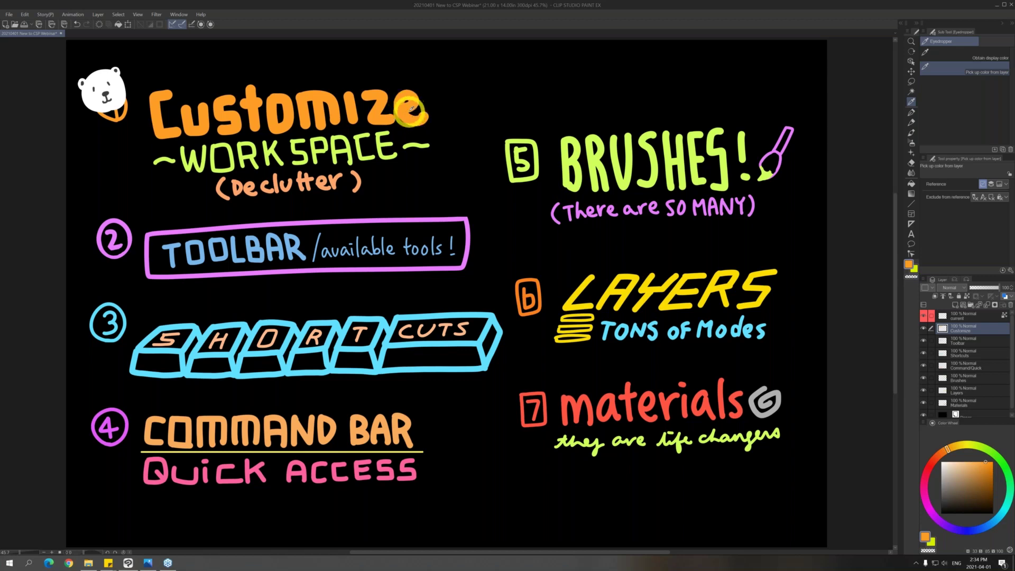
pyautogui.click(988, 56)
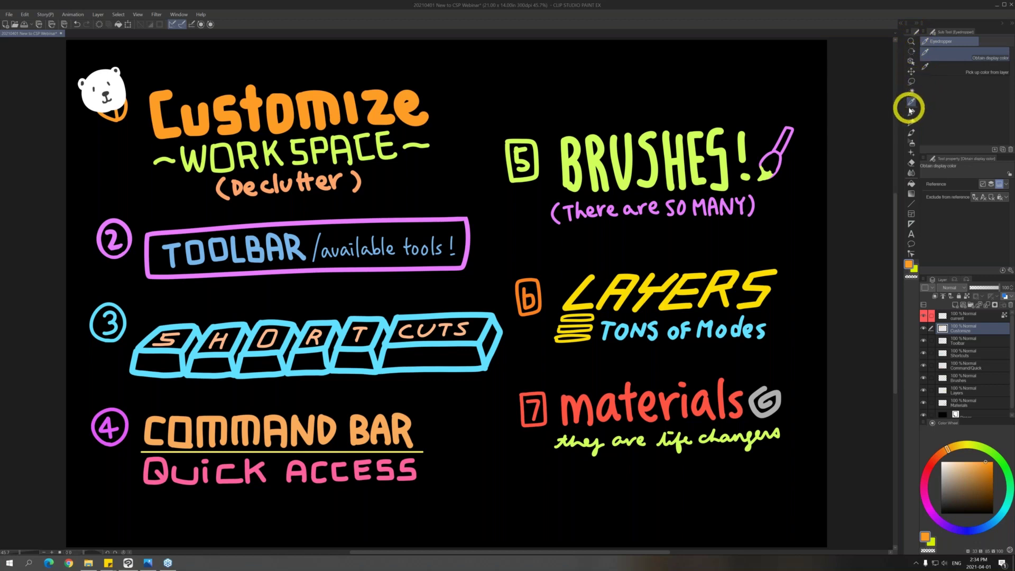
pyautogui.press('F12')
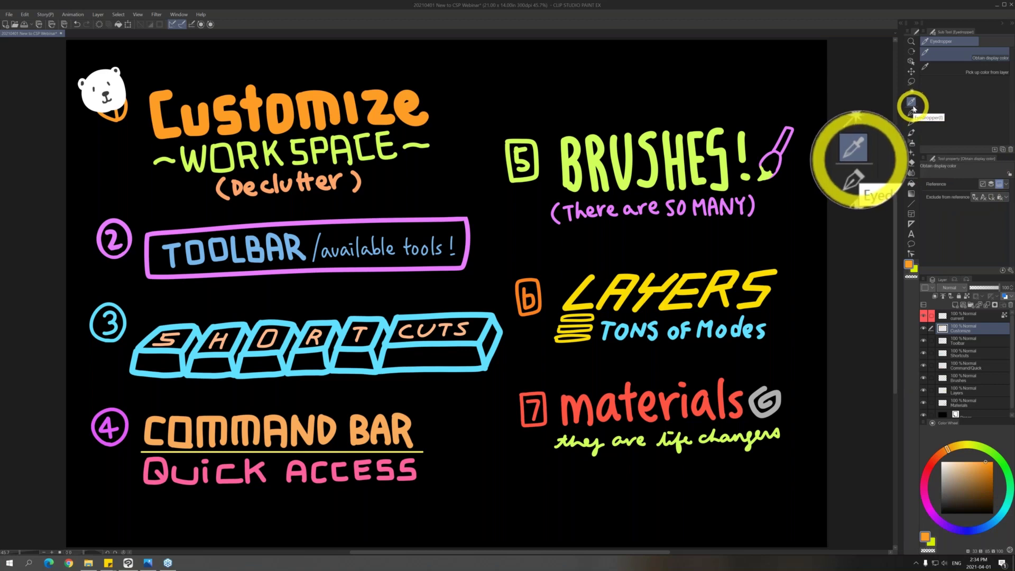
pyautogui.press('F12')
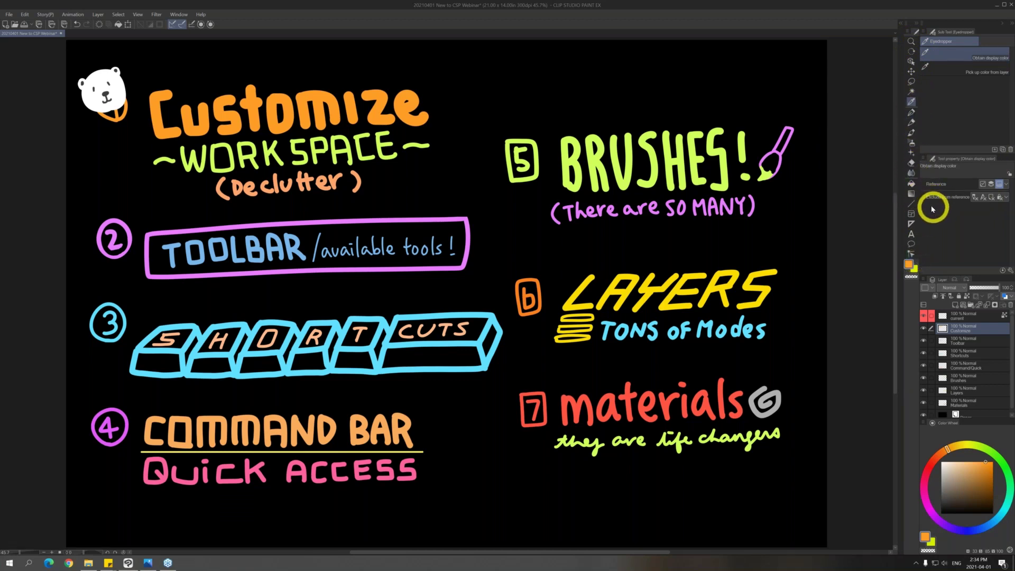
# Review the sub tools available for the Pen and Pencil tools
pyautogui.click(911, 113)
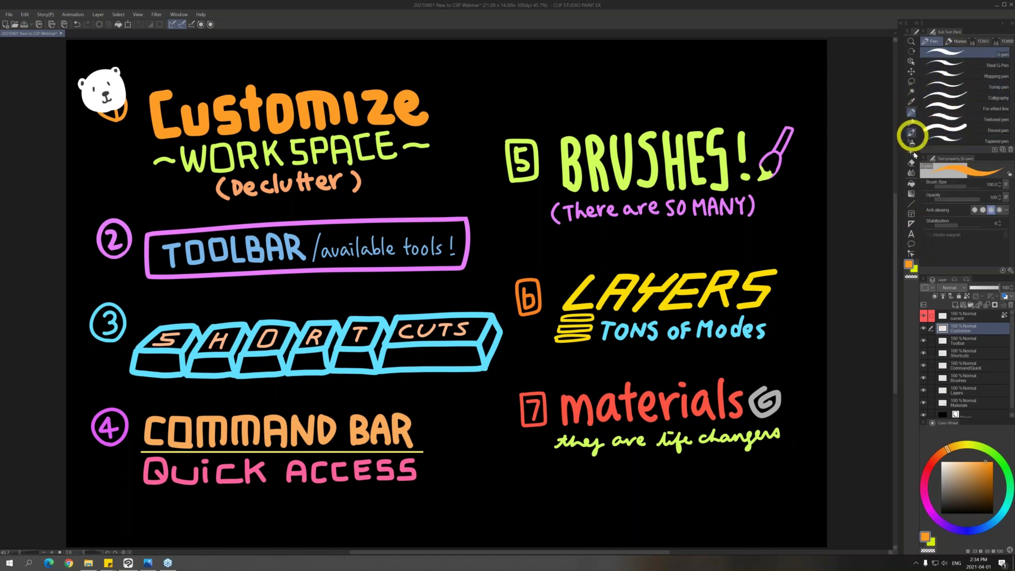
pyautogui.click(960, 41)
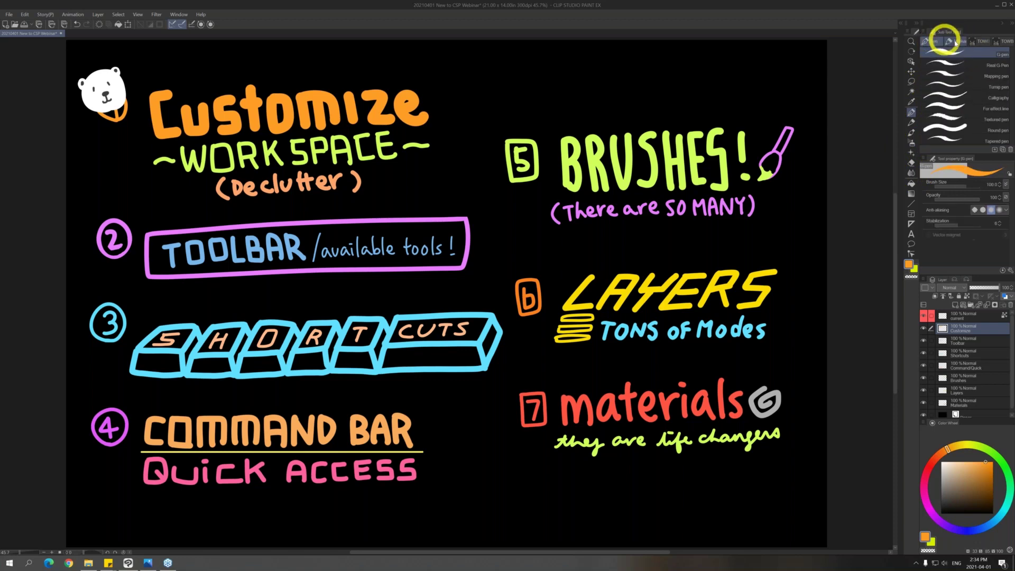
pyautogui.click(912, 122)
pyautogui.click(984, 40)
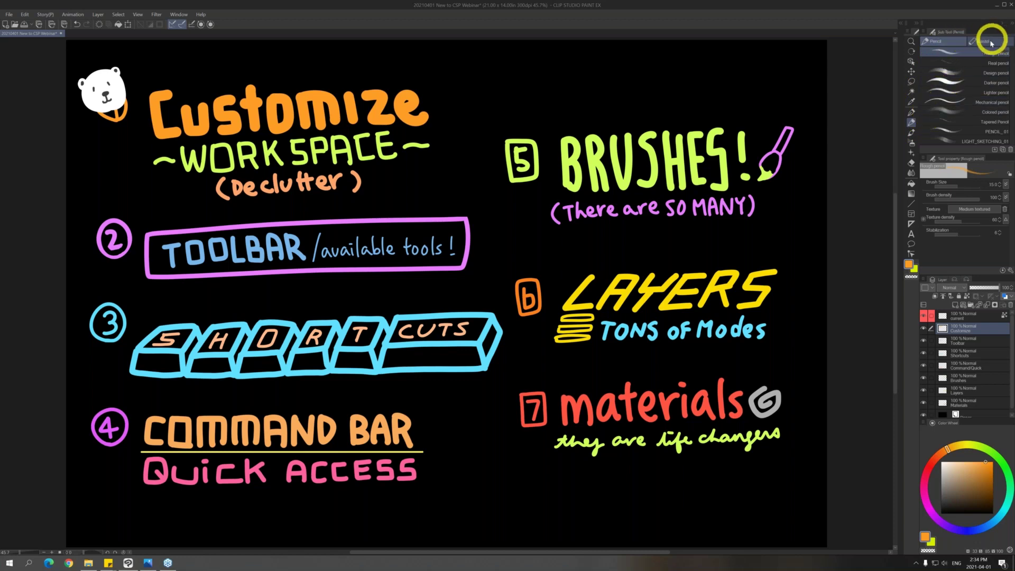
# Look through the Brush tool's watercolor, realistic watercolor and thick paint groups, and the Airbrush sub tools
pyautogui.click(911, 132)
pyautogui.click(935, 42)
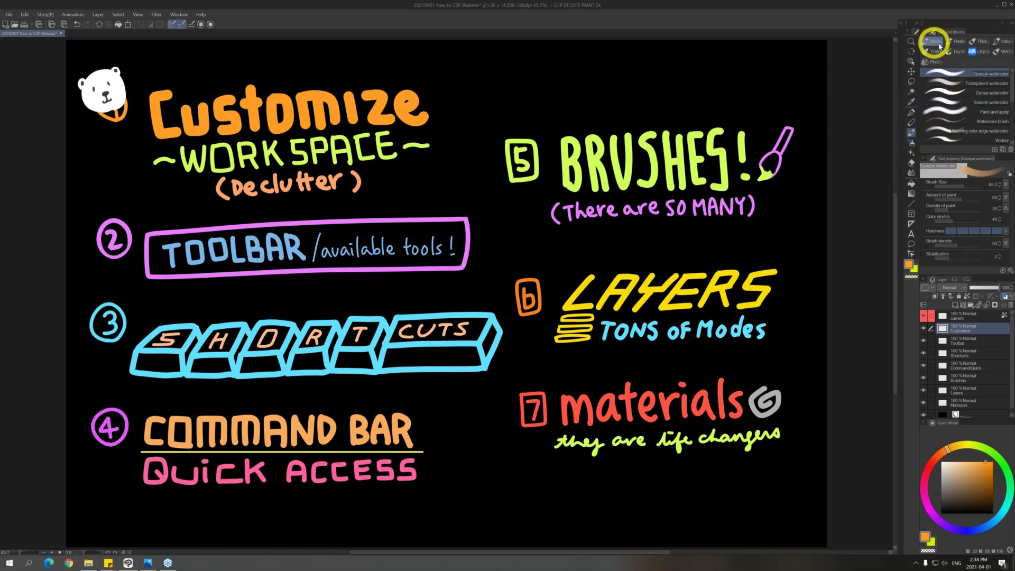
pyautogui.click(956, 42)
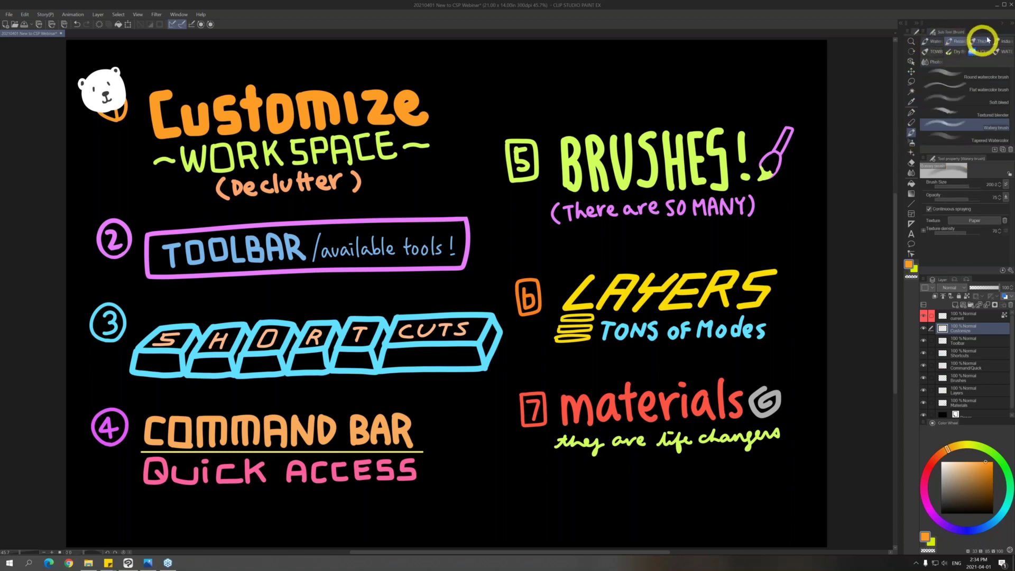
pyautogui.click(986, 42)
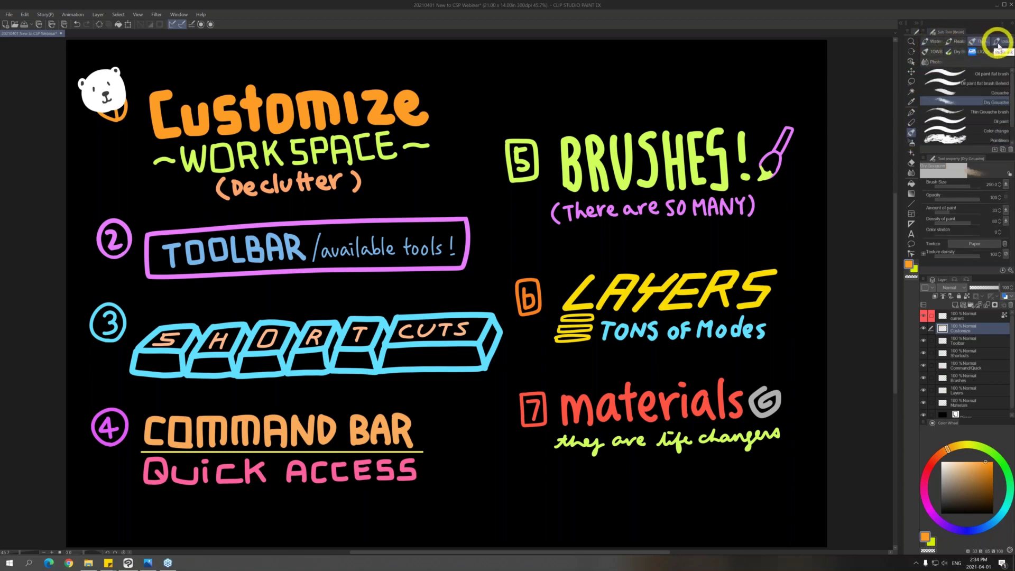
pyautogui.click(913, 144)
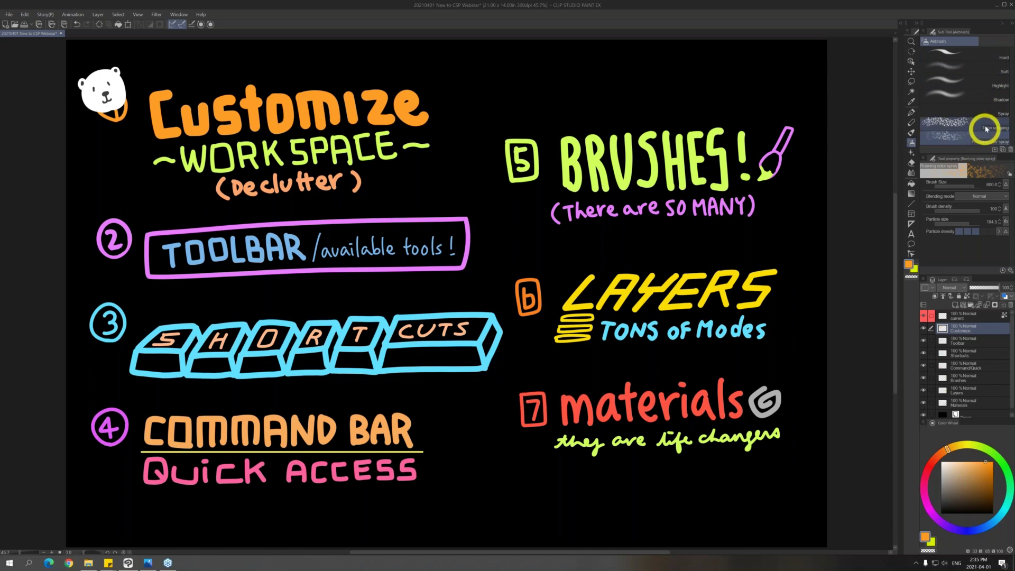
# Paint a trial stroke across the Brushes title with the Decoration tool's Heart color brush, and undo it
pyautogui.click(912, 153)
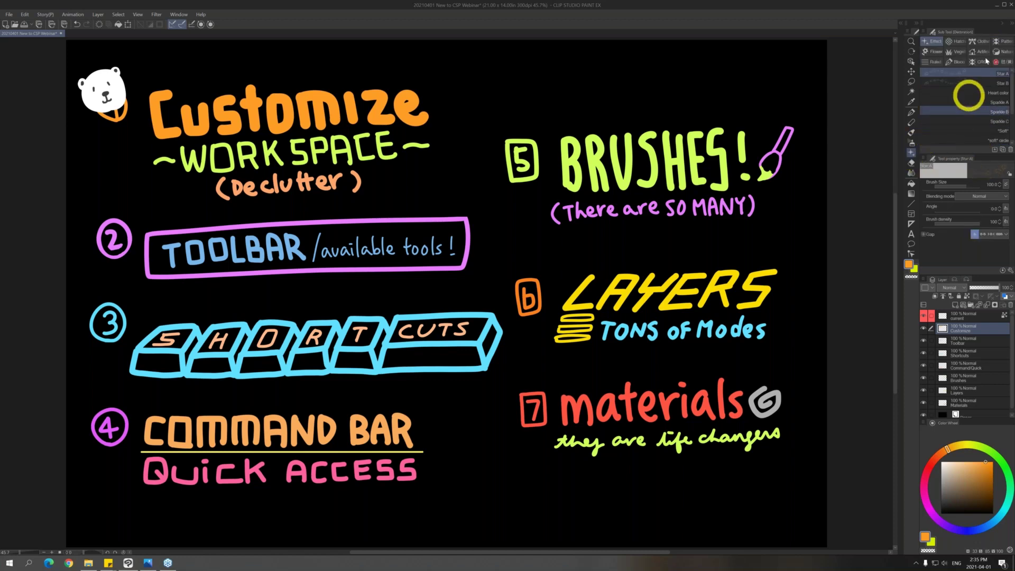
pyautogui.click(960, 92)
pyautogui.moveTo(482, 129)
pyautogui.mouseDown()
pyautogui.moveTo(573, 92)
pyautogui.moveTo(569, 113)
pyautogui.moveTo(719, 152)
pyautogui.moveTo(767, 135)
pyautogui.mouseUp()
pyautogui.hotkey('ctrl', 'z')
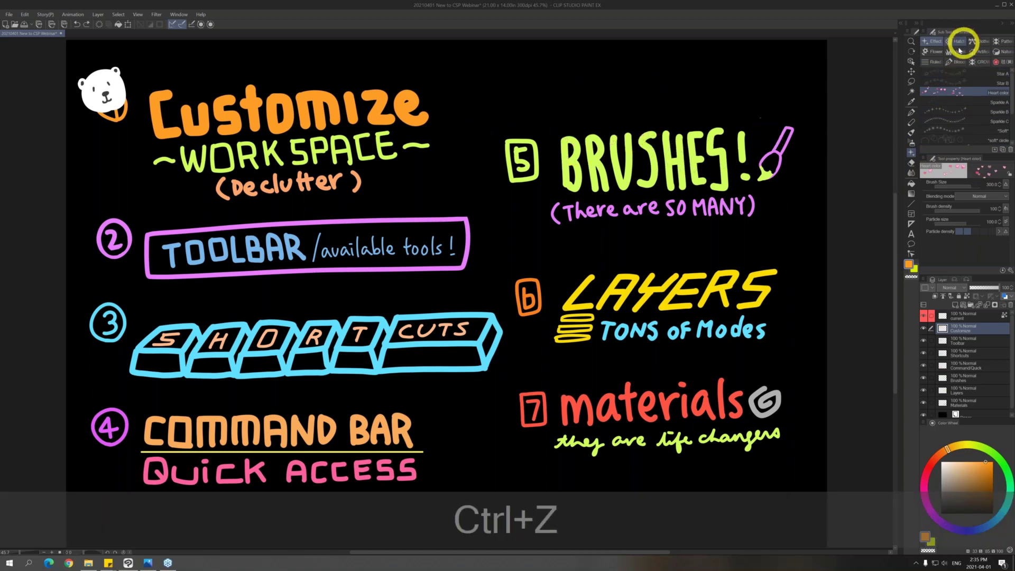
# Review the sub tools of the Eraser, Blend, Fill and Gradient tools, including the Contour line paint group
pyautogui.click(912, 162)
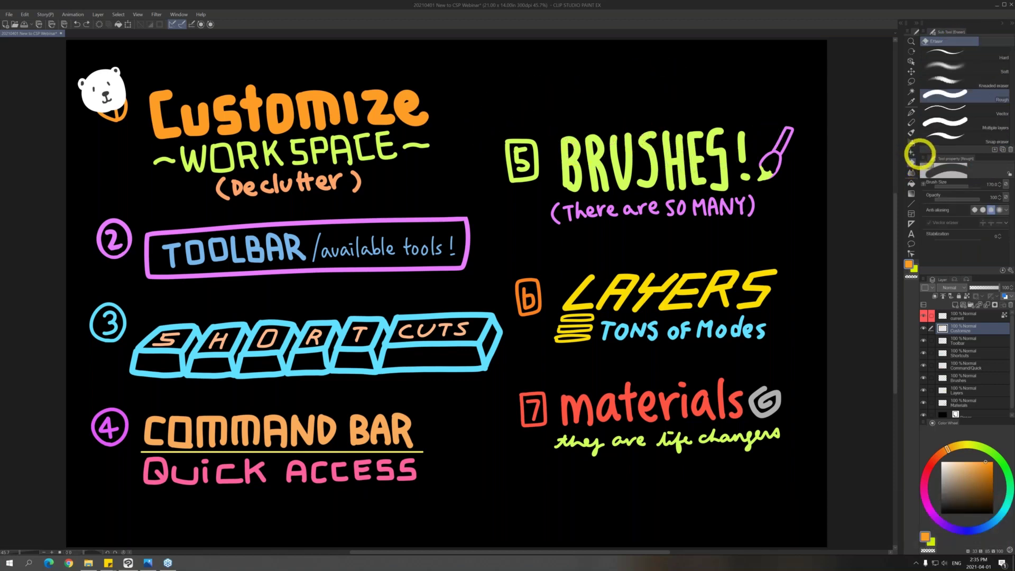
pyautogui.click(920, 164)
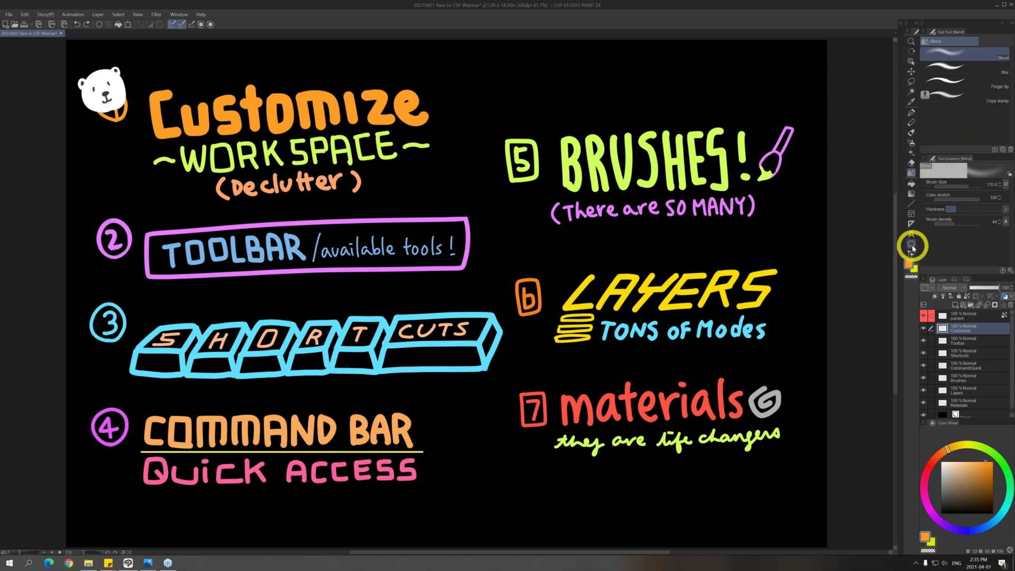
pyautogui.click(911, 184)
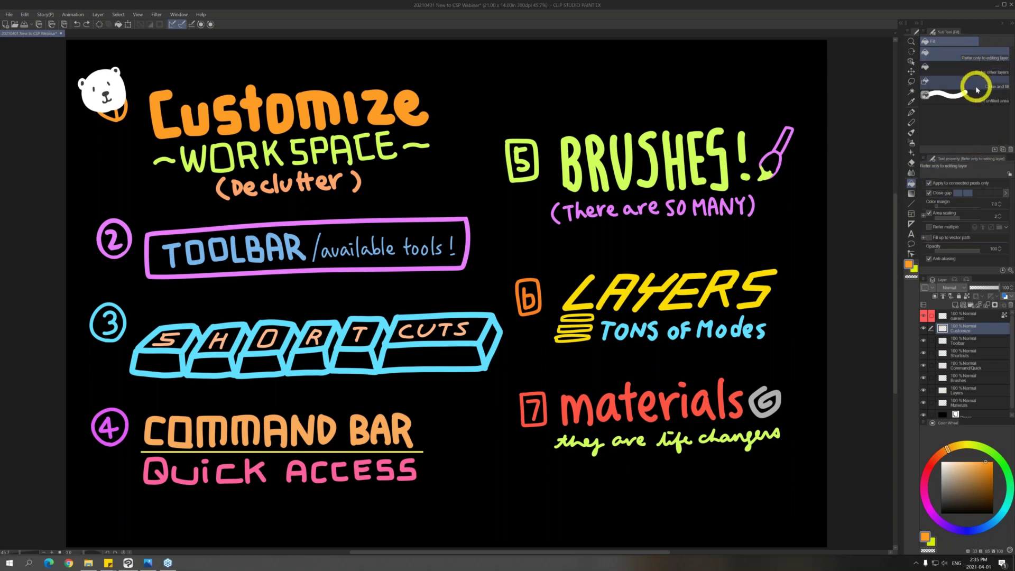
pyautogui.click(911, 193)
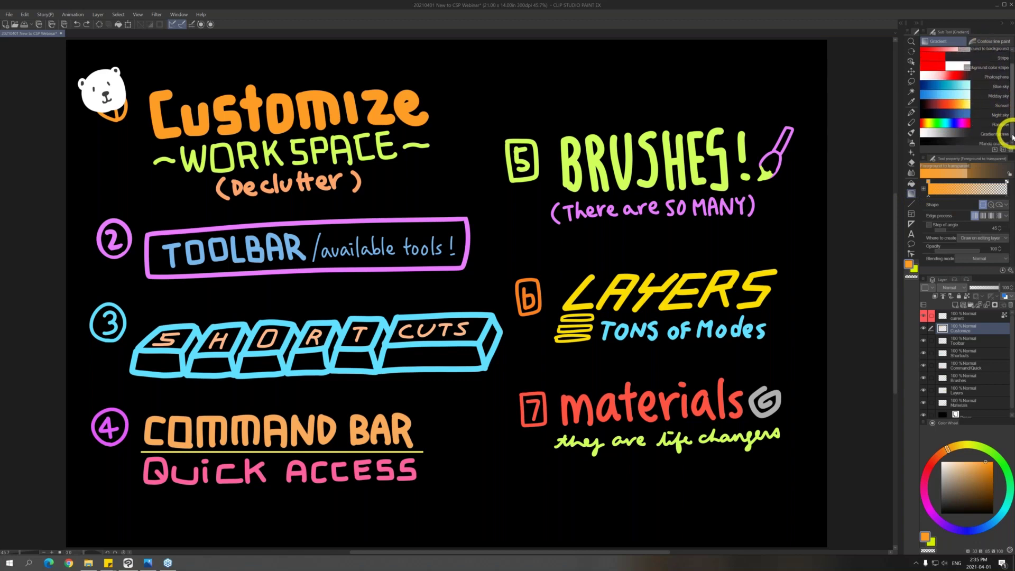
pyautogui.click(997, 42)
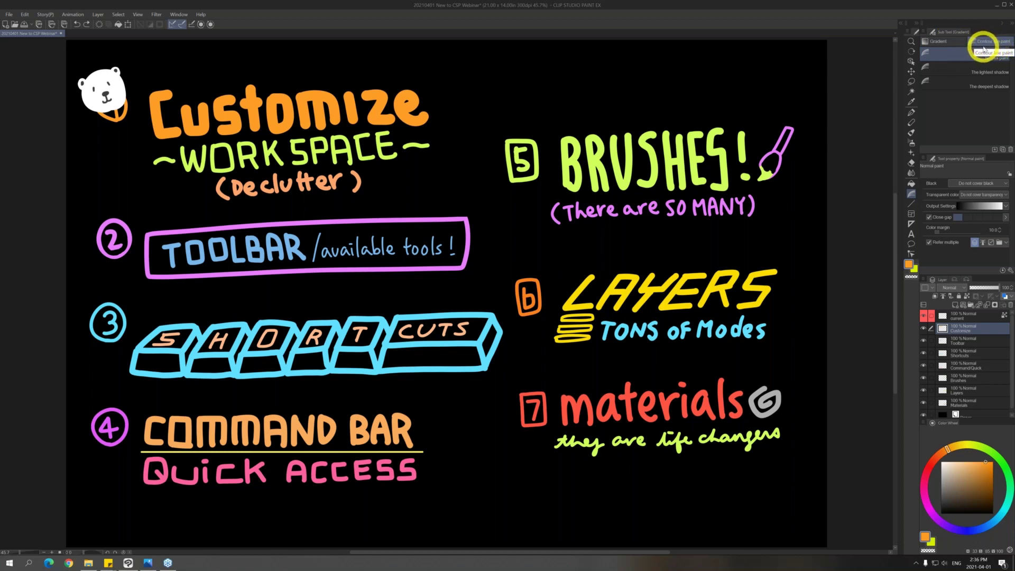
pyautogui.click(946, 43)
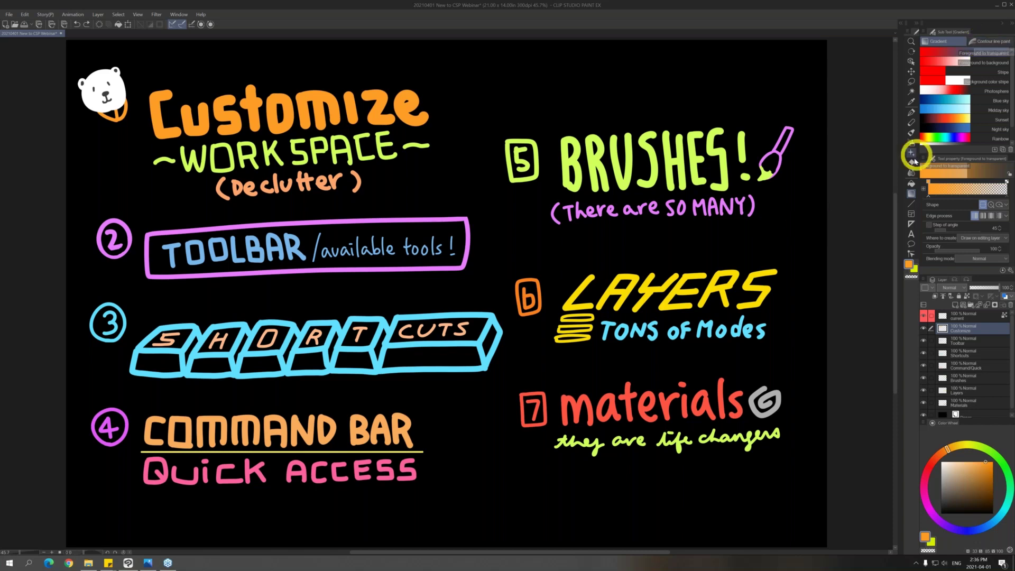
# Draw trial orange straight lines and a continuous curve above the Brushes title with the Figure tool, and undo them
pyautogui.click(911, 204)
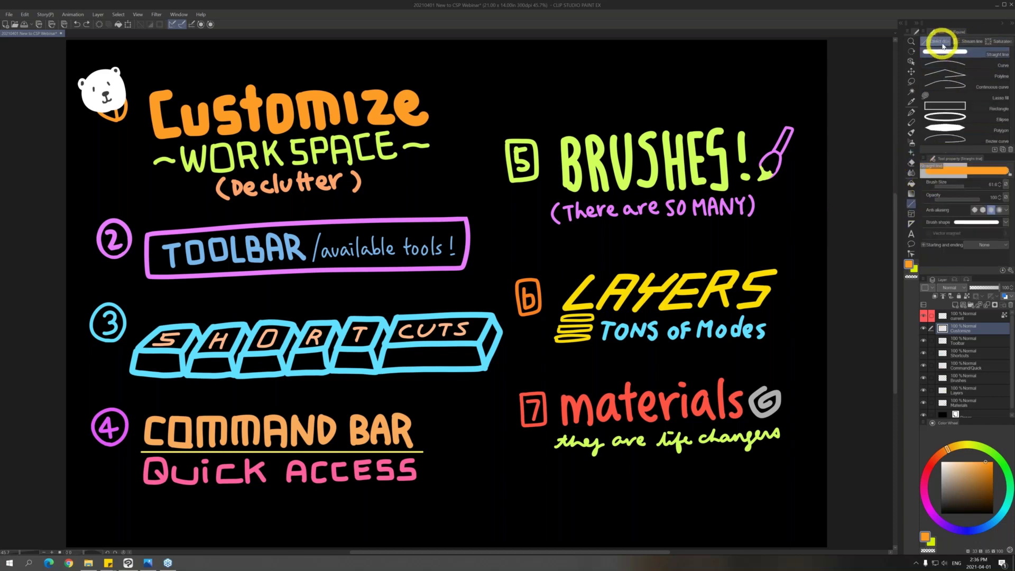
pyautogui.moveTo(513, 103)
pyautogui.mouseDown()
pyautogui.moveTo(757, 73)
pyautogui.moveTo(568, 103)
pyautogui.mouseUp()
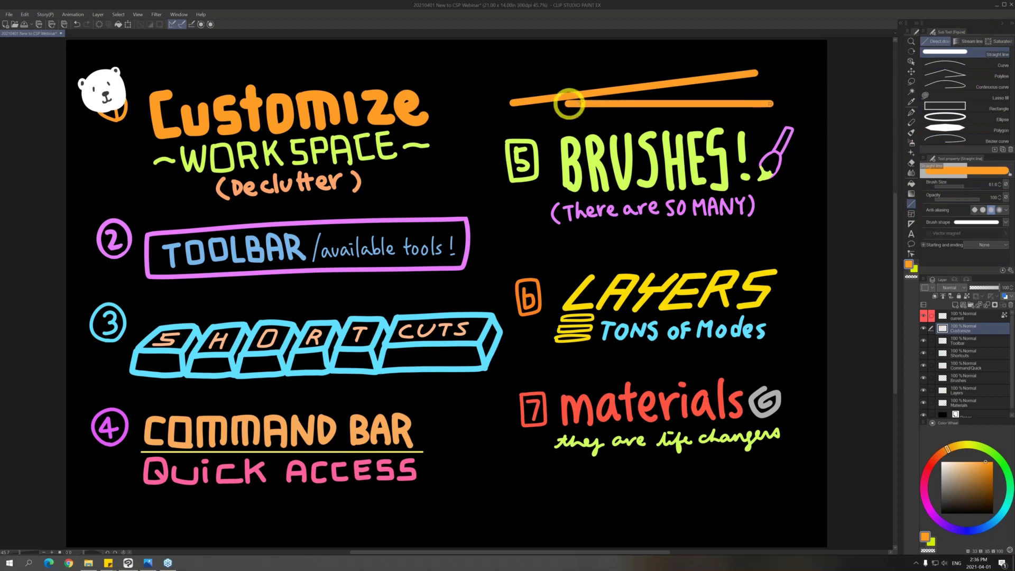
pyautogui.click(975, 83)
pyautogui.click(536, 80)
pyautogui.click(636, 67)
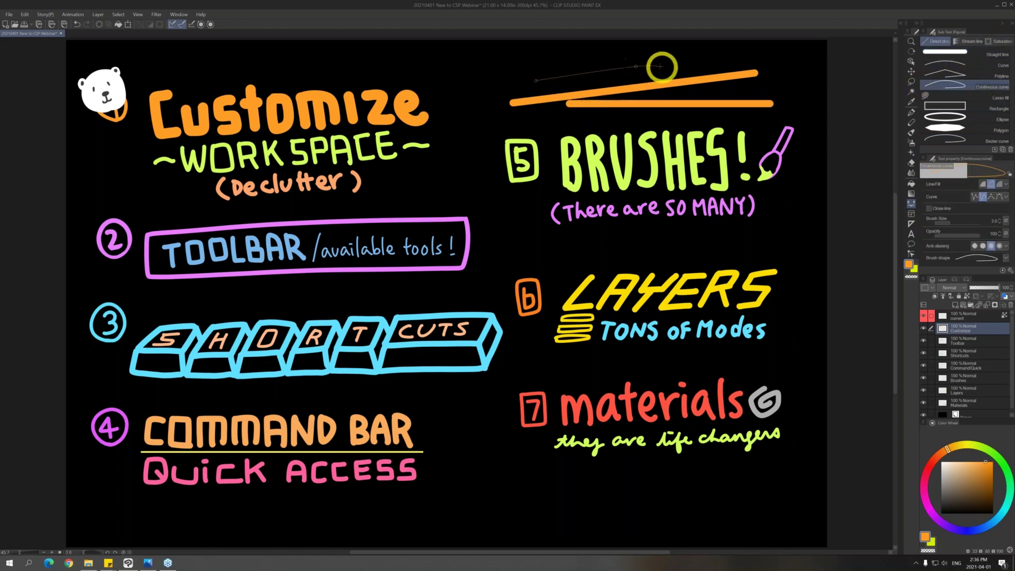
pyautogui.click(709, 85)
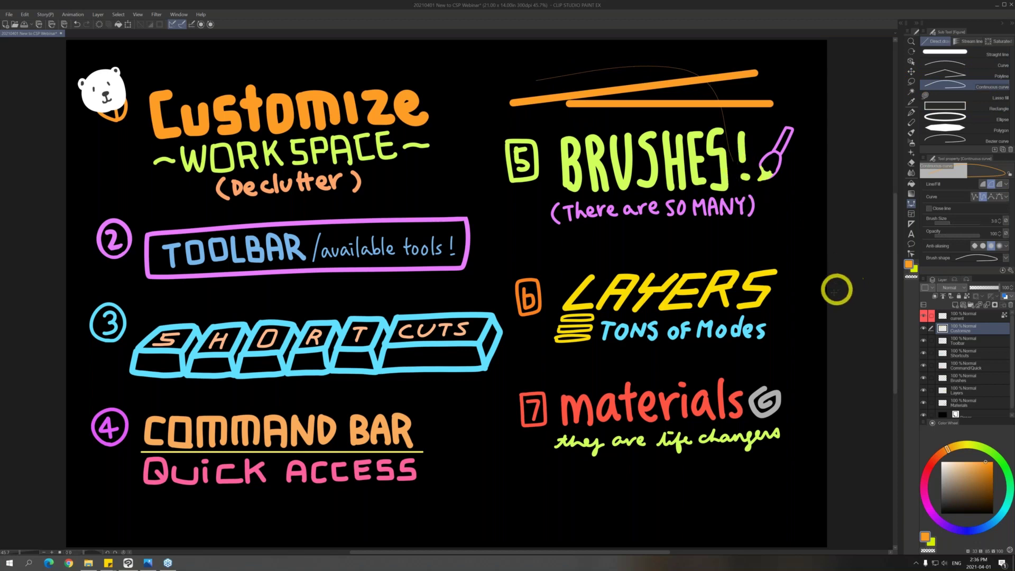
pyautogui.hotkey('ctrl', 'z')
pyautogui.hotkey('ctrl', 'z')
# Draw several trial orange freehand shapes around the Brushes and Layers titles with Lasso fill, and undo them
pyautogui.click(991, 97)
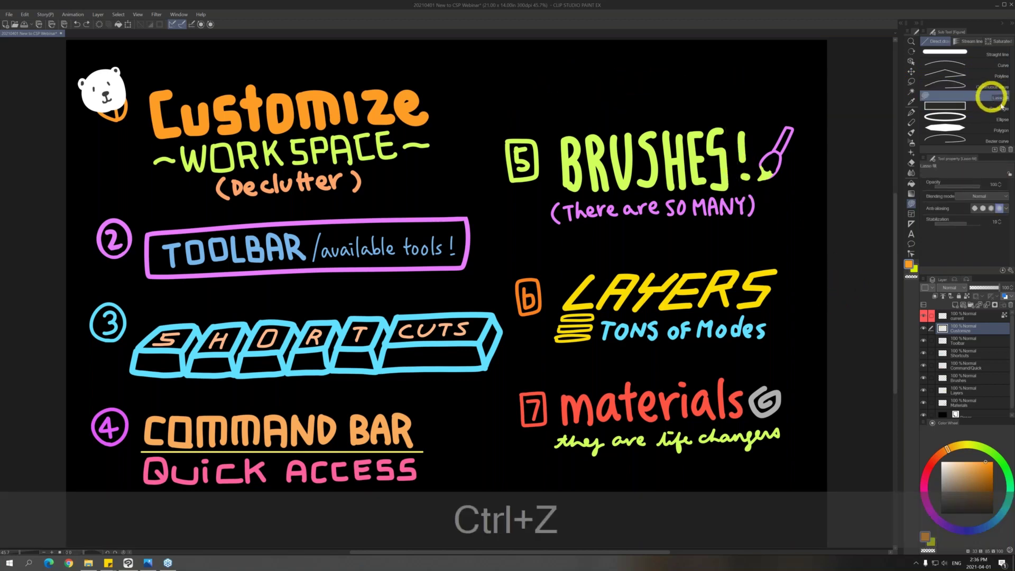
pyautogui.moveTo(510, 131)
pyautogui.mouseDown()
pyautogui.moveTo(580, 85)
pyautogui.moveTo(521, 125)
pyautogui.mouseUp()
pyautogui.moveTo(613, 122)
pyautogui.mouseDown()
pyautogui.moveTo(687, 64)
pyautogui.moveTo(765, 69)
pyautogui.moveTo(698, 100)
pyautogui.moveTo(614, 109)
pyautogui.moveTo(612, 119)
pyautogui.mouseUp()
pyautogui.moveTo(776, 244)
pyautogui.mouseDown()
pyautogui.moveTo(749, 233)
pyautogui.moveTo(538, 302)
pyautogui.moveTo(695, 198)
pyautogui.mouseUp()
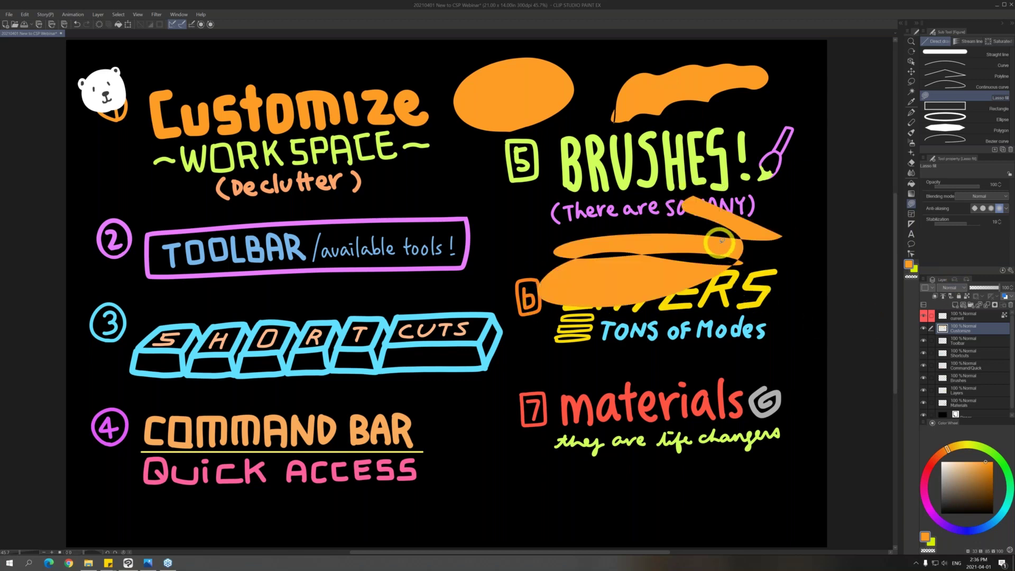
pyautogui.hotkey('ctrl', 'z')
pyautogui.hotkey('ctrl', 'z')
pyautogui.hotkey('ctrl', 'z')
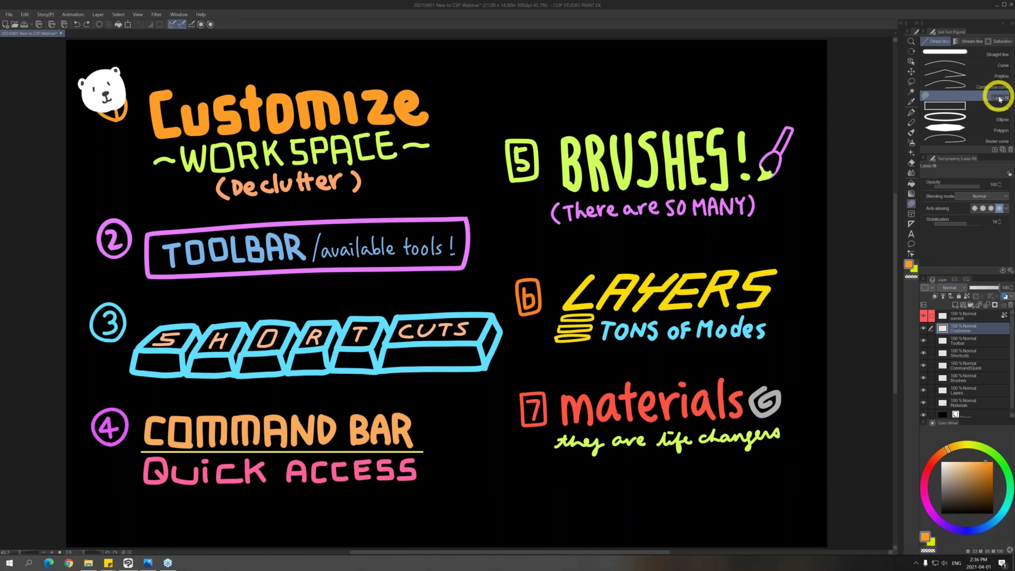
# Draw trial Dark stream line and Burst effect lines over the upper part of the artwork, undoing each one
pyautogui.click(970, 41)
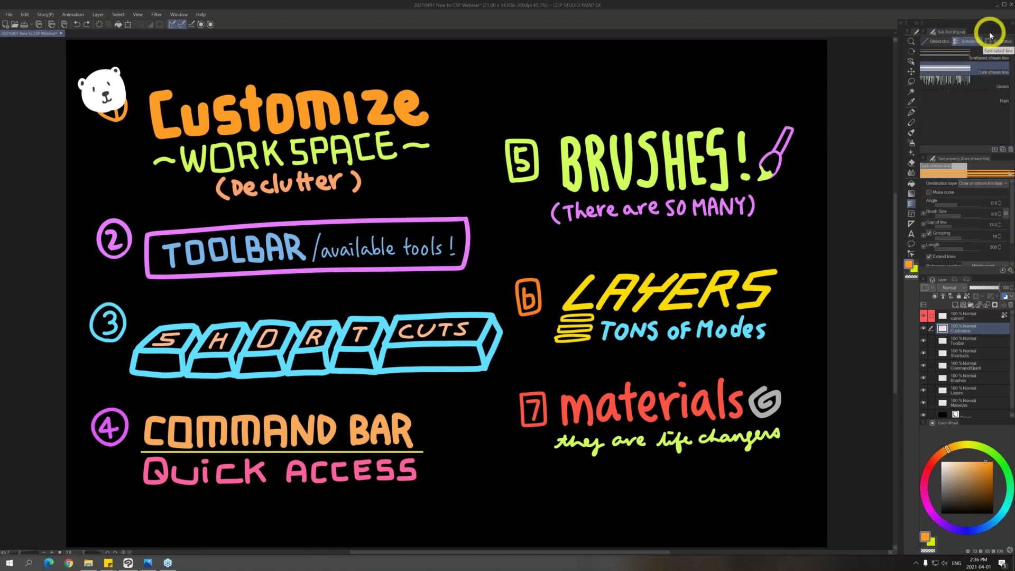
pyautogui.moveTo(478, 122)
pyautogui.mouseDown()
pyautogui.moveTo(560, 56)
pyautogui.moveTo(582, 55)
pyautogui.mouseUp()
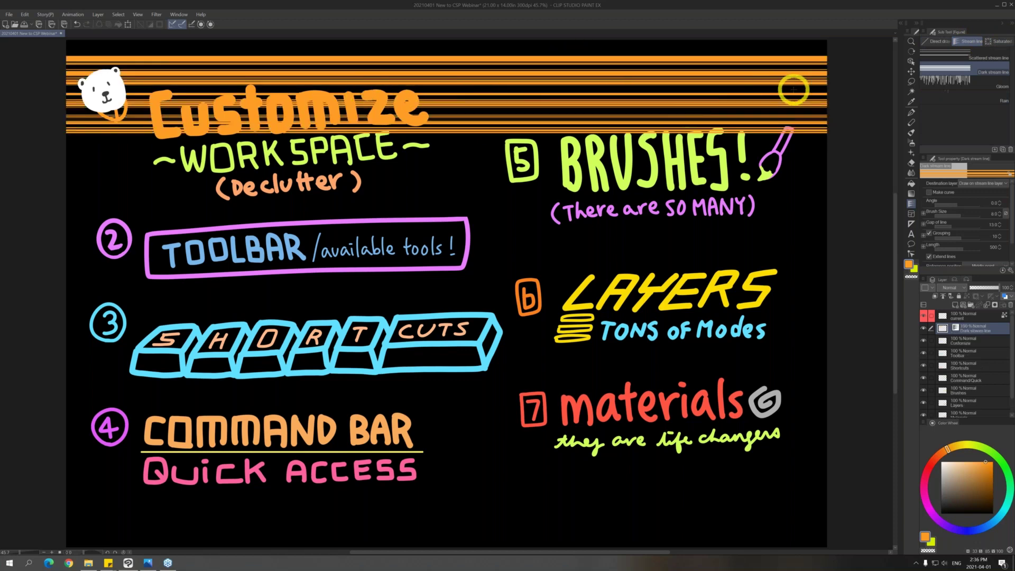
pyautogui.hotkey('ctrl', 'z')
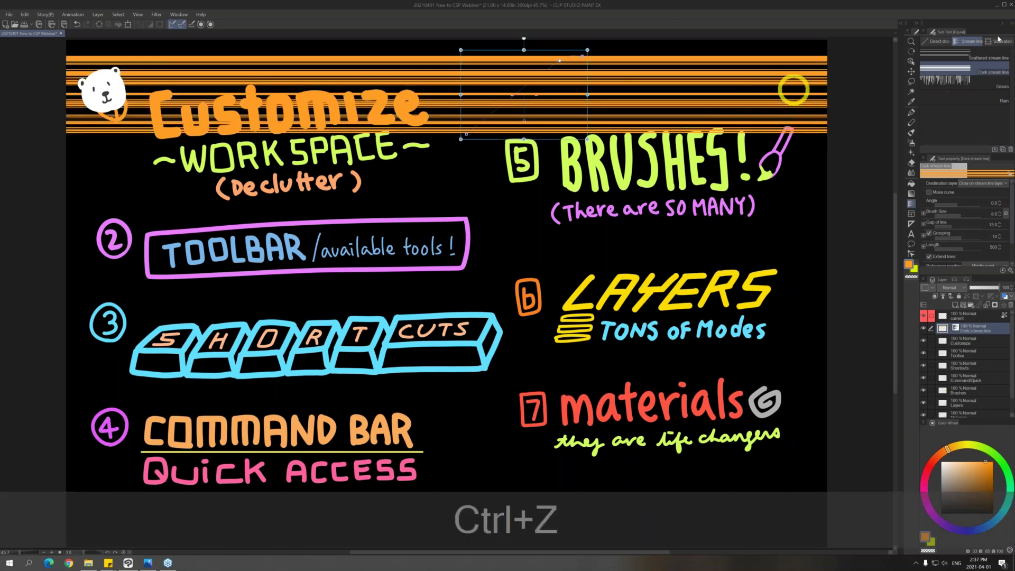
pyautogui.moveTo(511, 96); pyautogui.dragTo(605, 154)
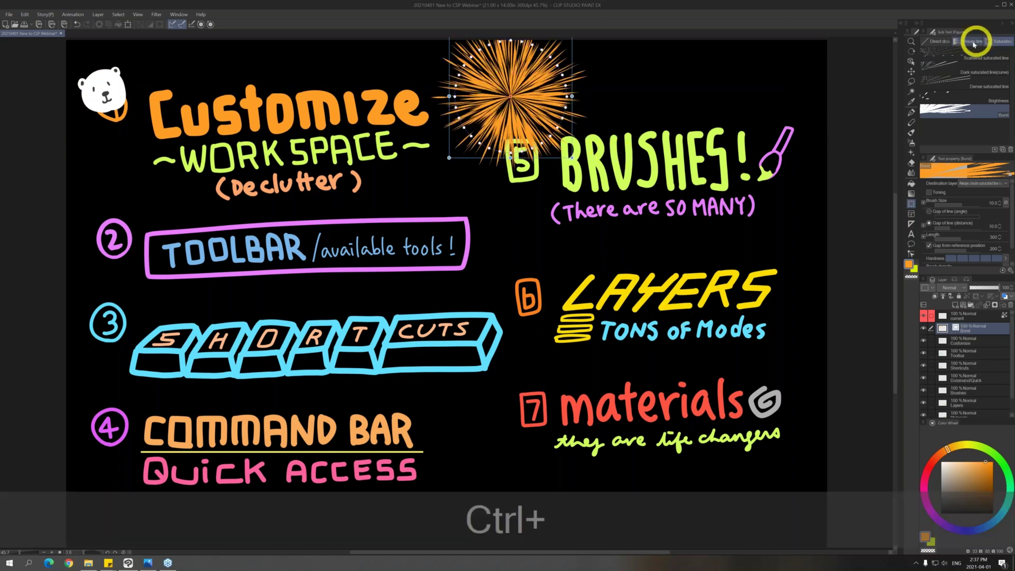
pyautogui.hotkey('ctrl', 'z')
# Draw a trial orange ellipse beside the Customize title with the Direct draw Ellipse sub tool, and undo it
pyautogui.click(939, 42)
pyautogui.click(977, 98)
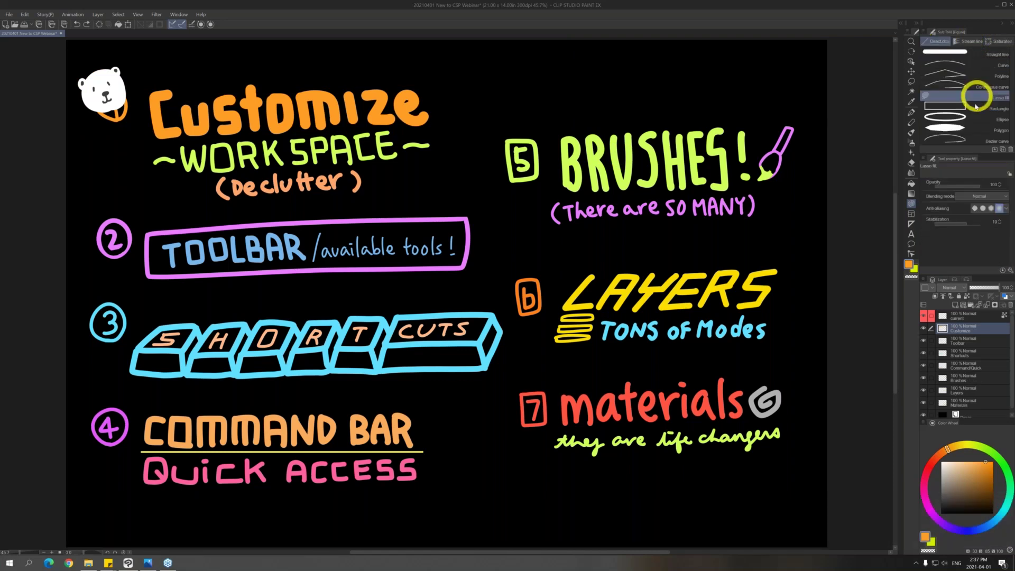
pyautogui.click(977, 118)
pyautogui.moveTo(503, 95)
pyautogui.mouseDown()
pyautogui.moveTo(623, 115)
pyautogui.moveTo(607, 119)
pyautogui.mouseUp()
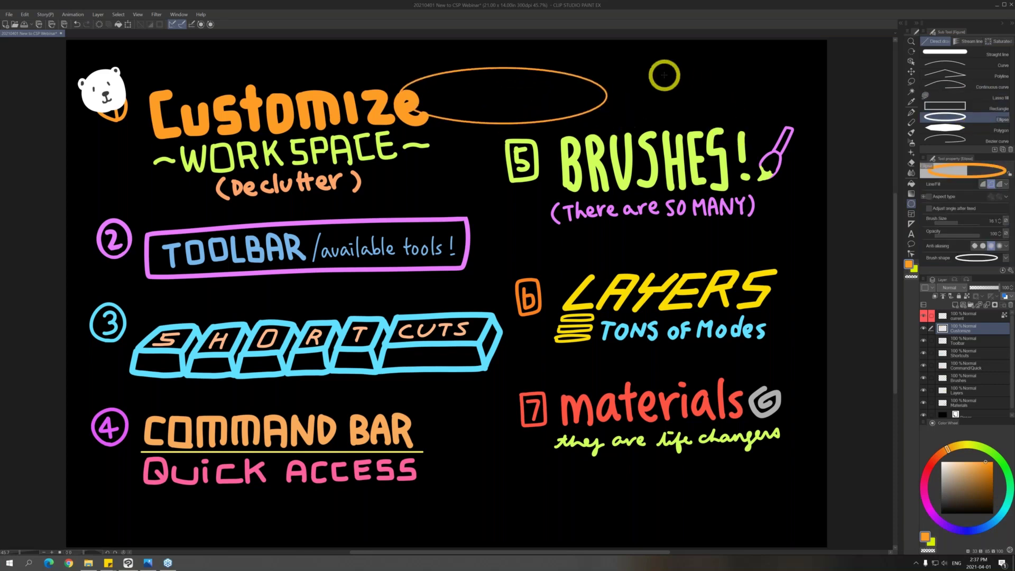
pyautogui.hotkey('ctrl', 'z')
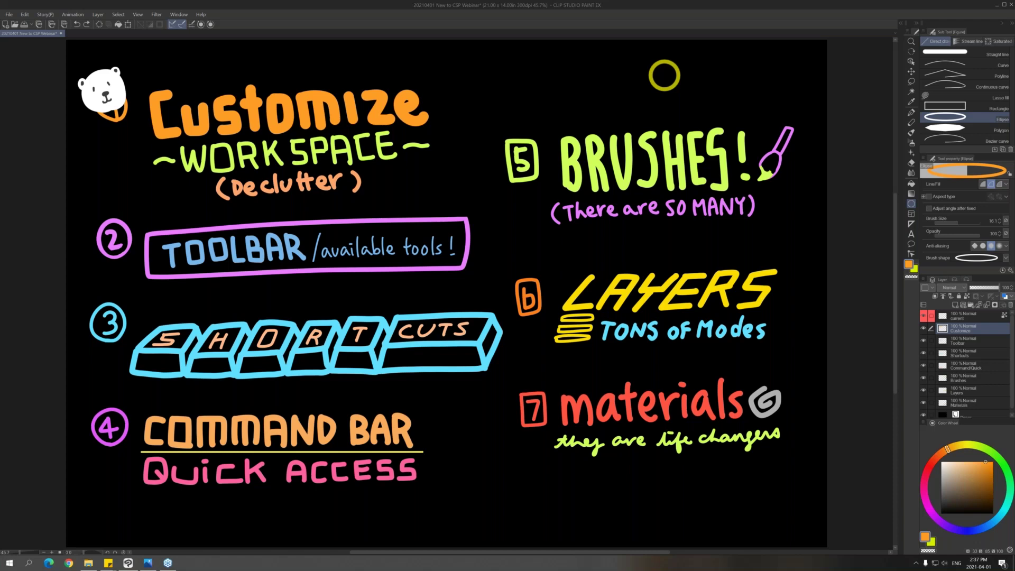
# Review the sub tools and properties of the Frame border, Ruler and Text tools
pyautogui.click(912, 214)
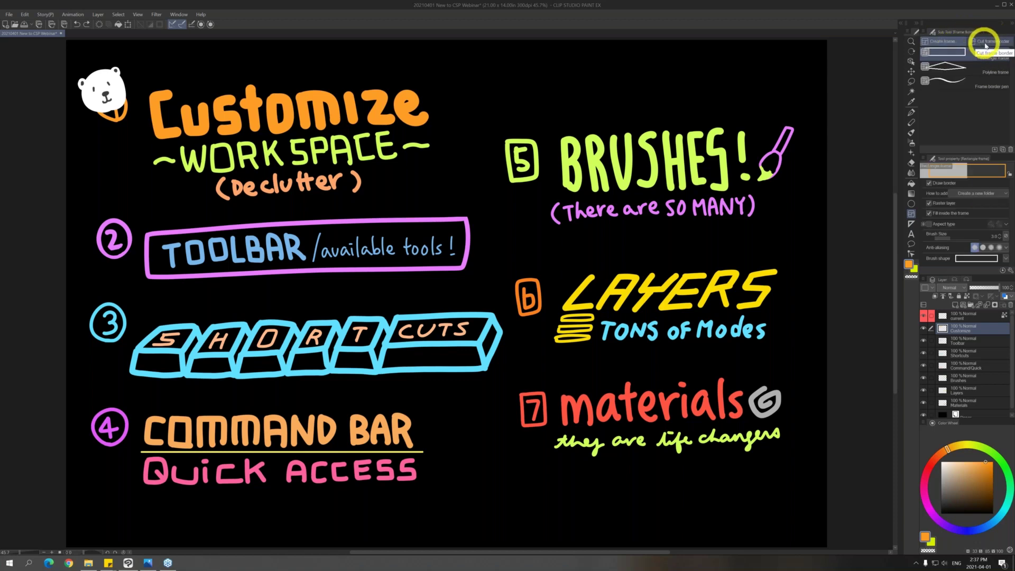
pyautogui.click(911, 223)
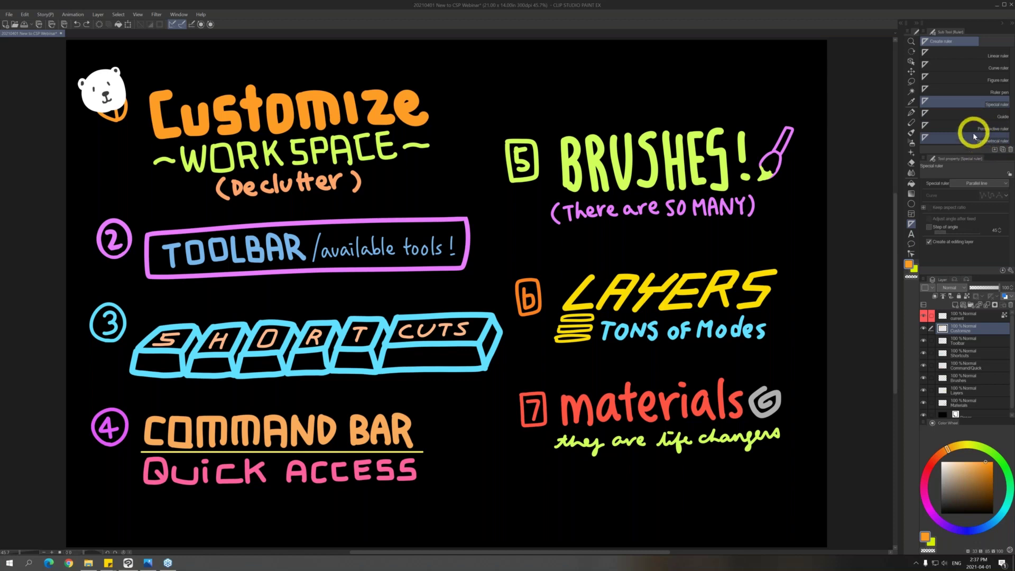
pyautogui.click(912, 235)
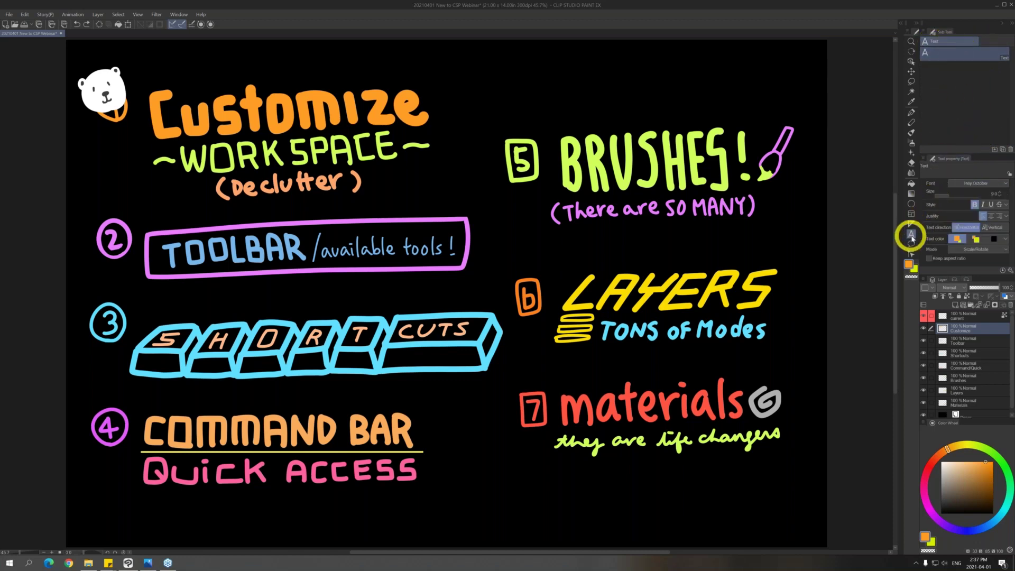
# Draw a trial Ellipse balloon above the Brushes title with the Balloon tool, and undo it
pyautogui.click(913, 245)
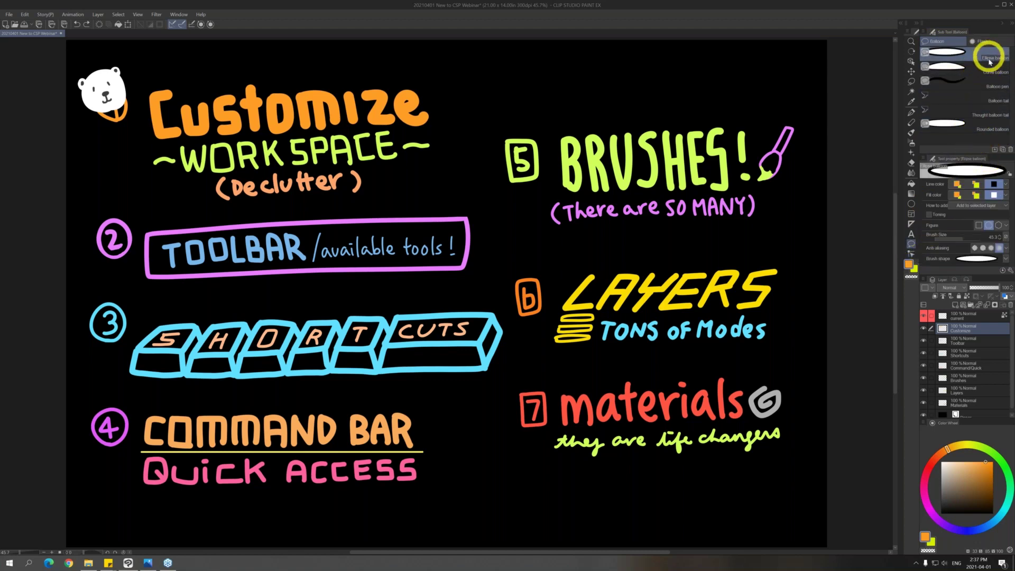
pyautogui.moveTo(635, 110); pyautogui.dragTo(736, 54)
pyautogui.hotkey('ctrl', 'z')
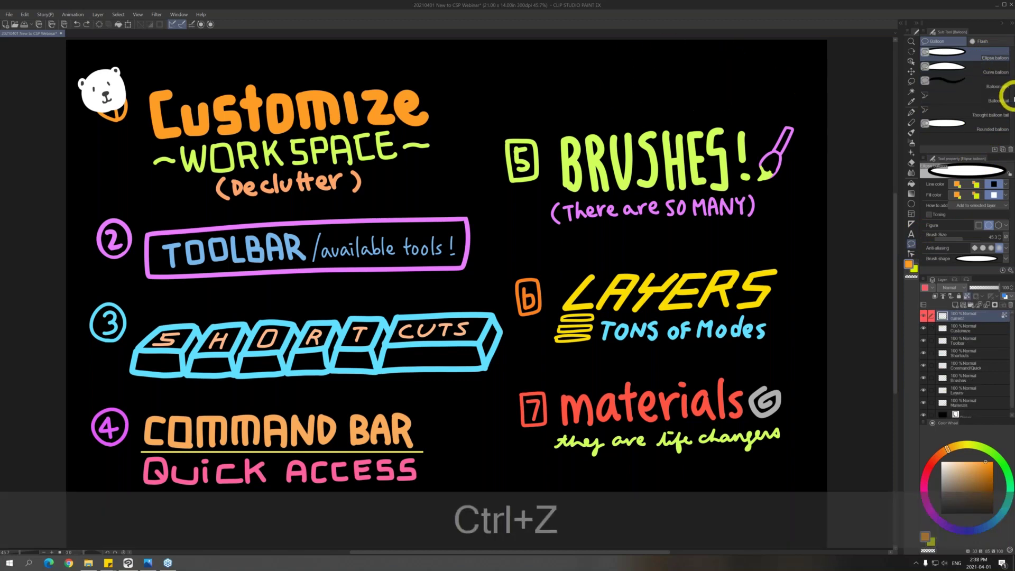
# Draw trial white speech balloons with the Balloon pen above the Brushes title, including one with an orange outline, undoing each one
pyautogui.click(996, 83)
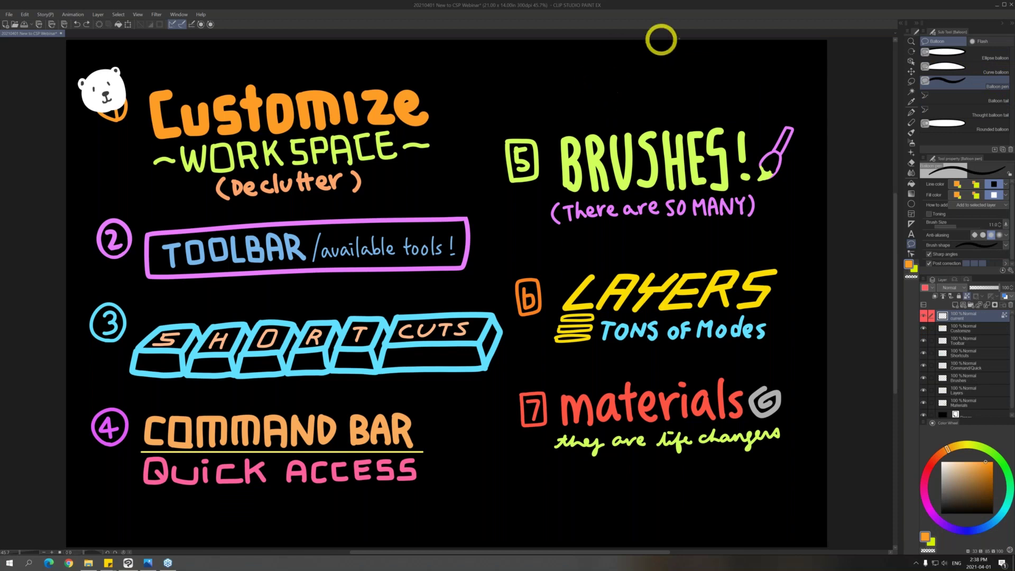
pyautogui.hotkey('ctrl', 'y')
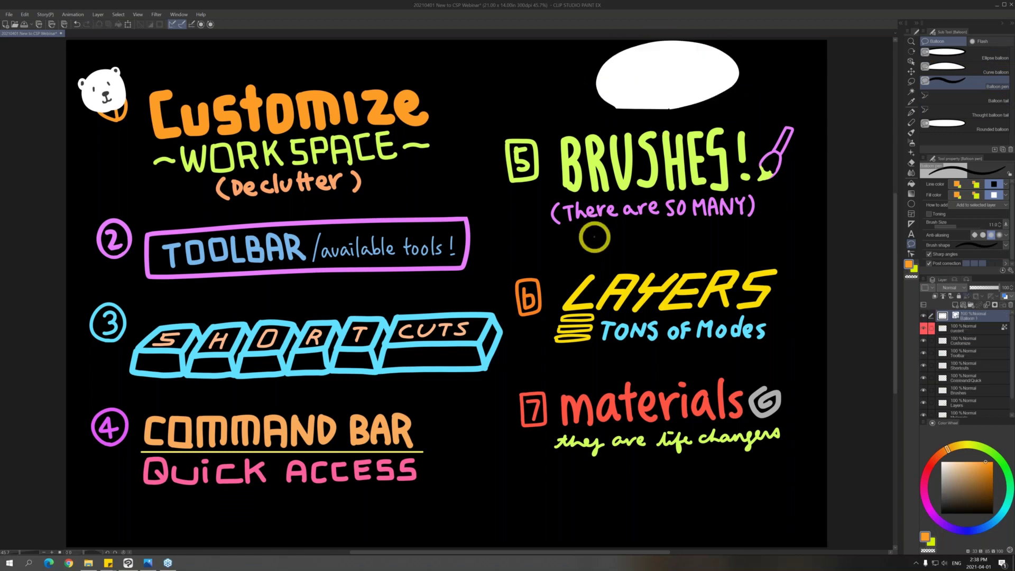
pyautogui.hotkey('ctrl', 'z')
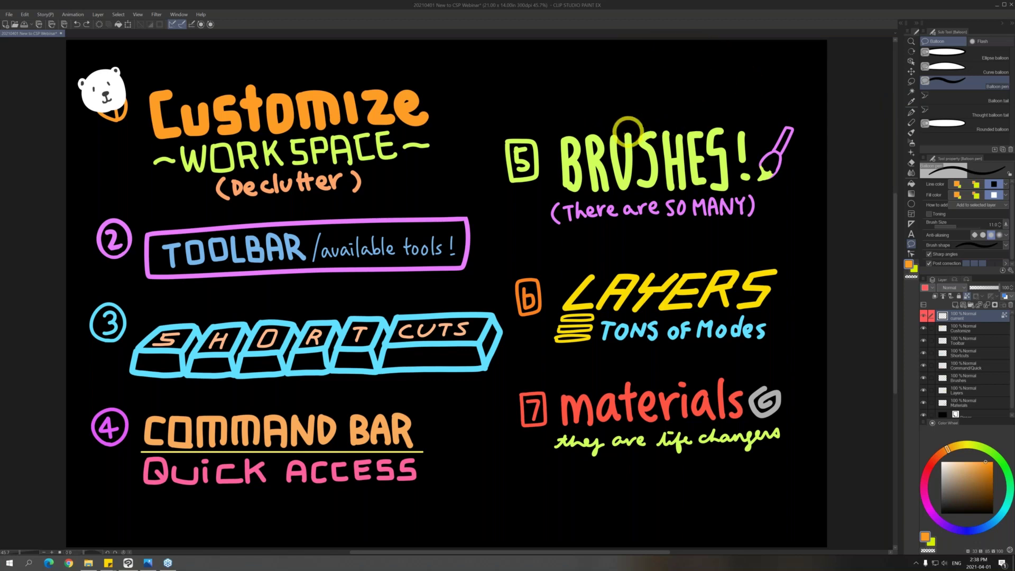
pyautogui.hotkey('ctrl', 'y')
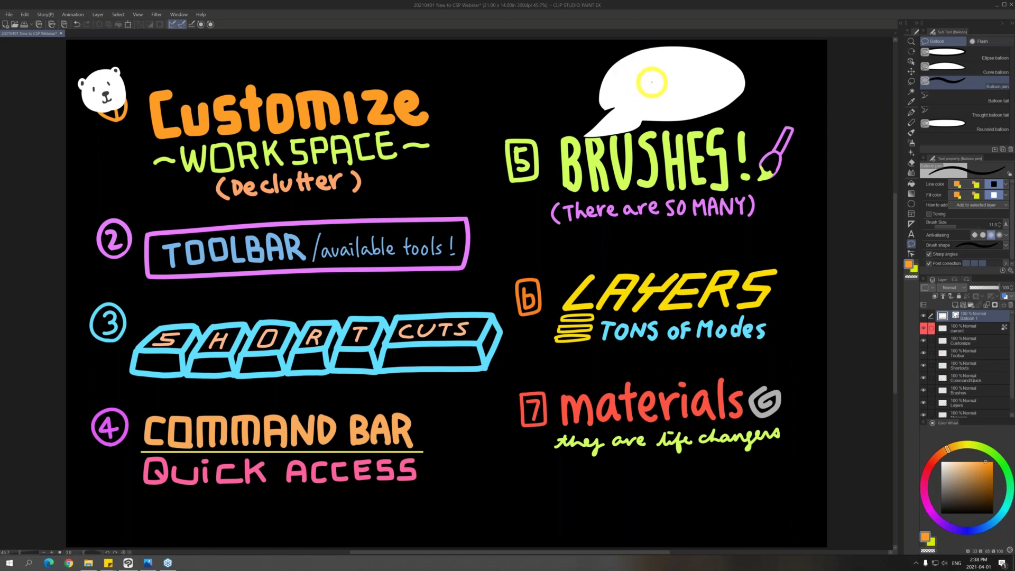
pyautogui.hotkey('ctrl', 'z')
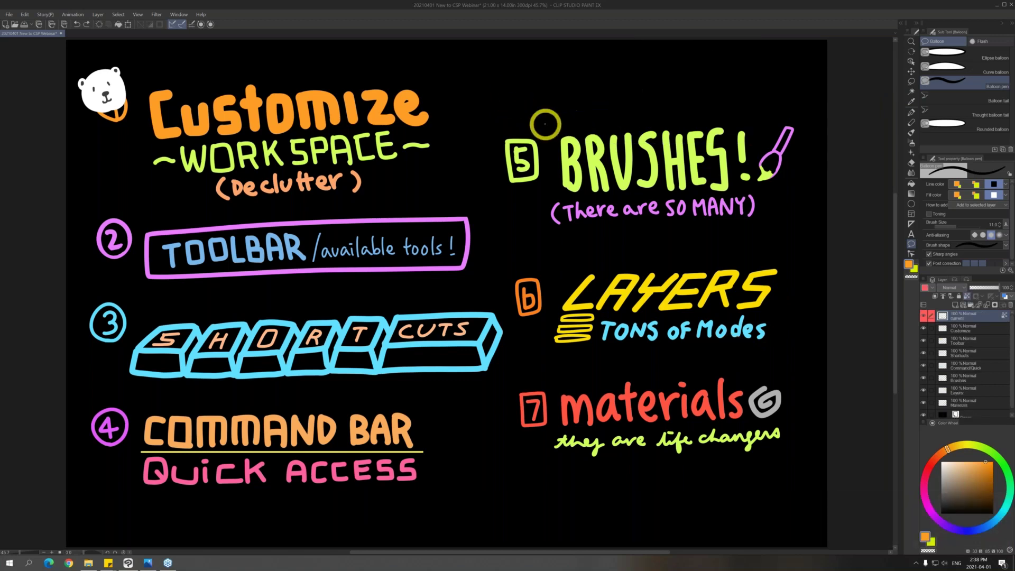
pyautogui.hotkey('ctrl', 'y')
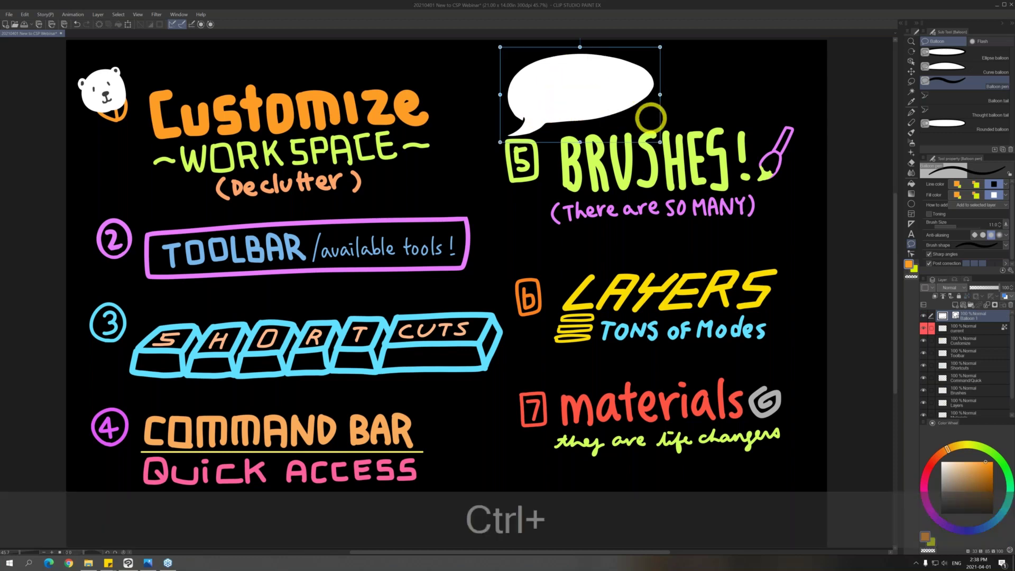
pyautogui.hotkey('ctrl', 'z')
pyautogui.moveTo(544, 119)
pyautogui.mouseDown()
pyautogui.moveTo(551, 134)
pyautogui.moveTo(549, 116)
pyautogui.mouseUp()
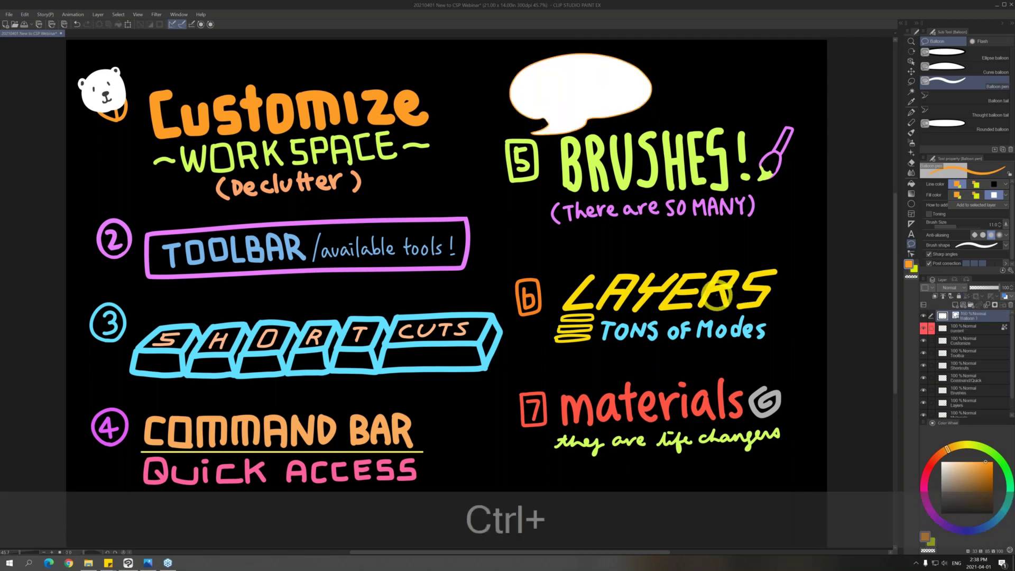
pyautogui.hotkey('ctrl', 'z')
# Review the Correct line and Remove dust sub tools, and look at the sub tools and properties of the Zoom and Pen tools
pyautogui.click(911, 253)
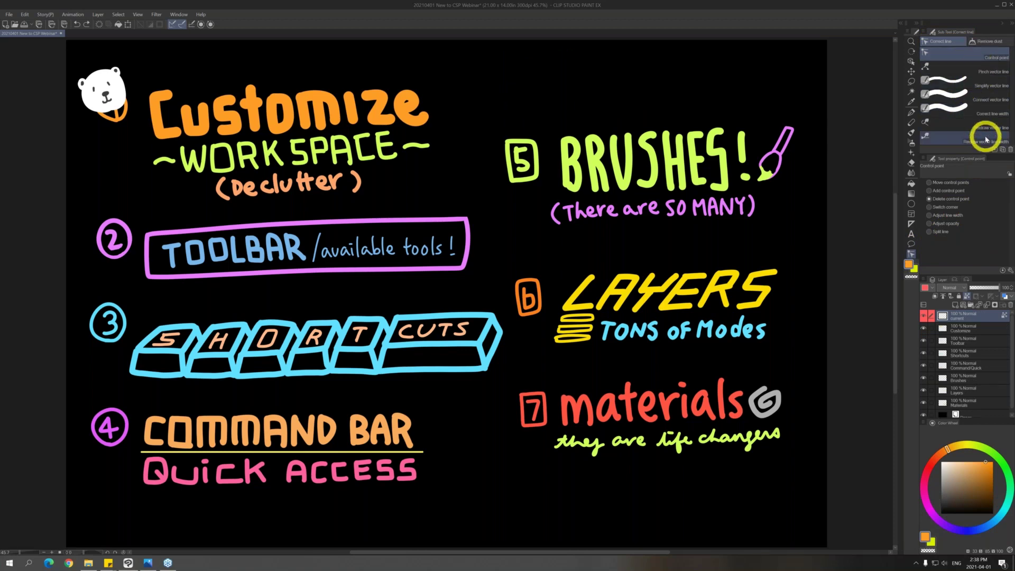
pyautogui.click(999, 42)
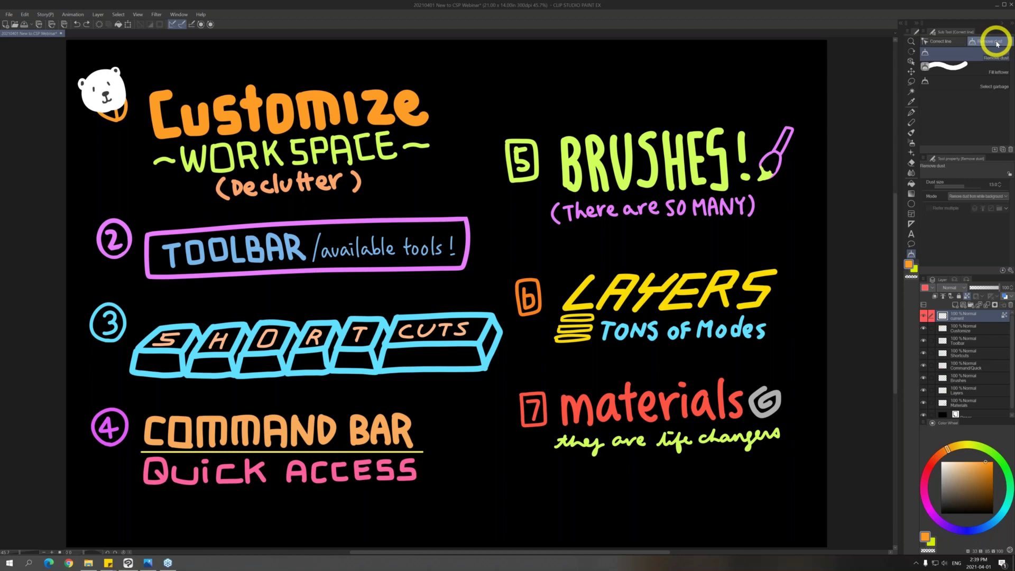
pyautogui.click(941, 41)
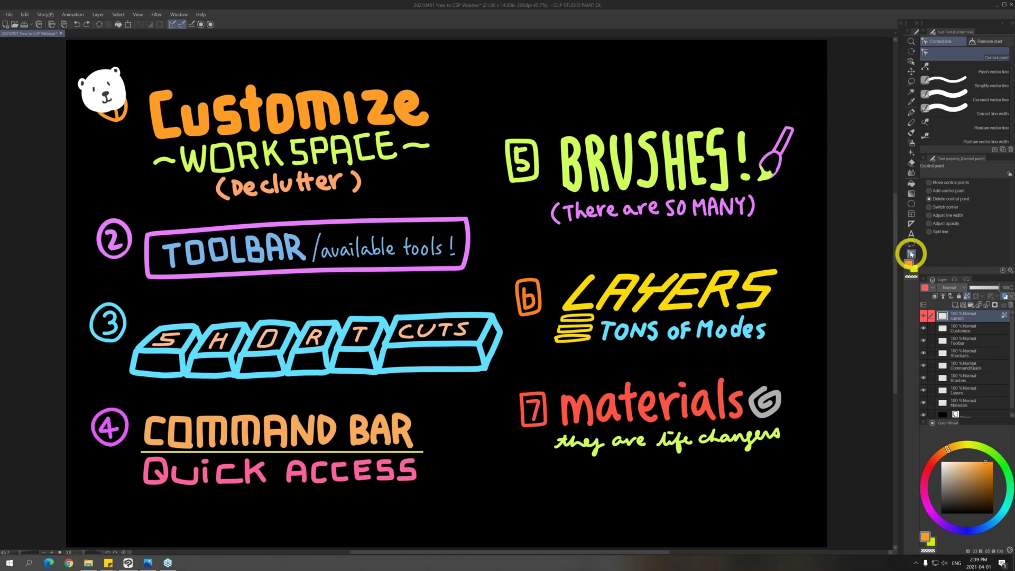
pyautogui.click(911, 42)
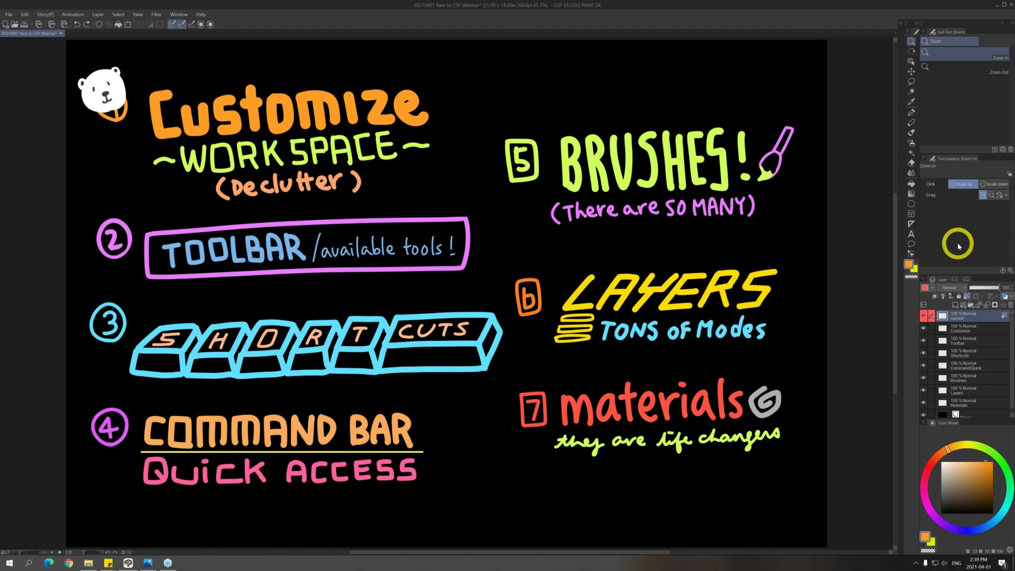
pyautogui.click(911, 112)
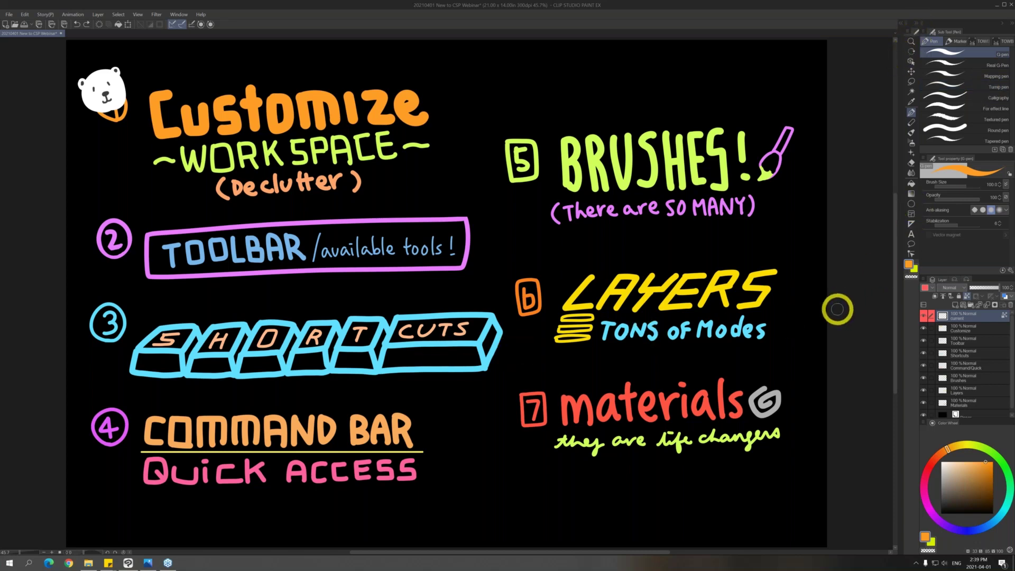
# Switch tools by shortcut, cycling through the tools that share the Brush tool's shortcut
pyautogui.press('k')
pyautogui.press('b')
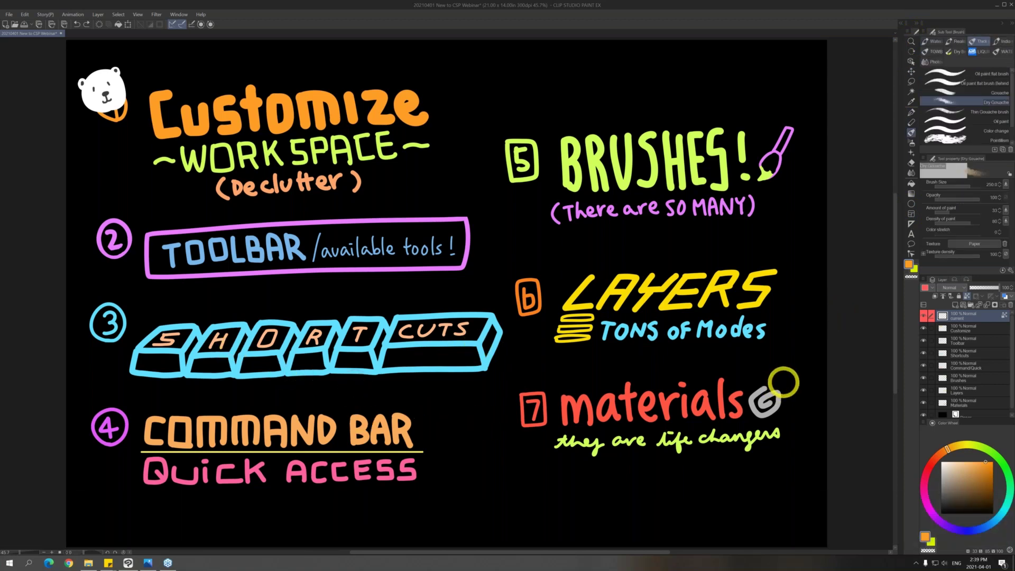
pyautogui.press('b')
pyautogui.press('b')
pyautogui.press('b')
# Open the Shortcut Settings and examine the available setting areas and the shortcuts in the Tool area
pyautogui.click(9, 14)
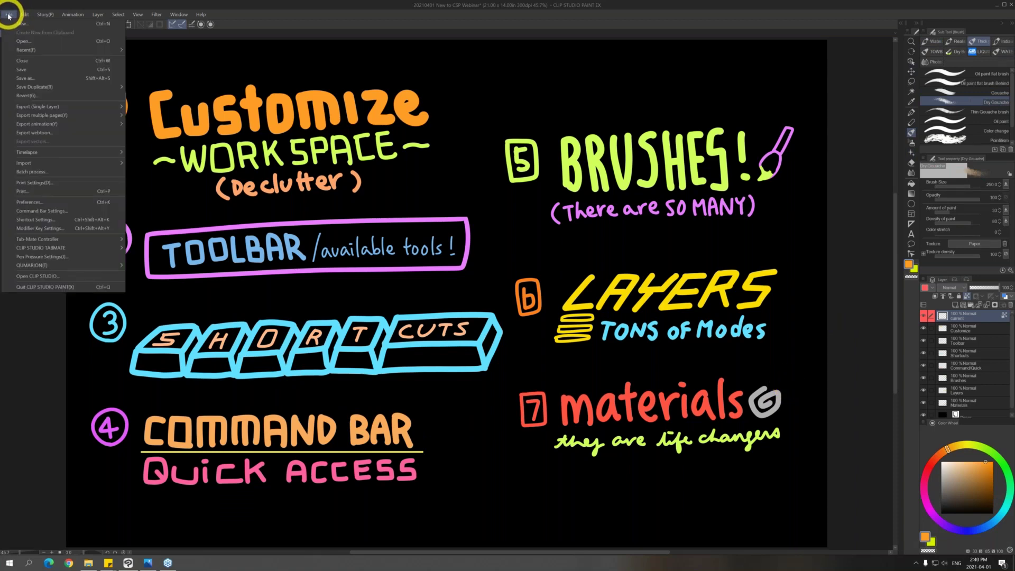
pyautogui.click(60, 220)
pyautogui.moveTo(608, 81); pyautogui.dragTo(699, 100)
pyautogui.click(682, 341)
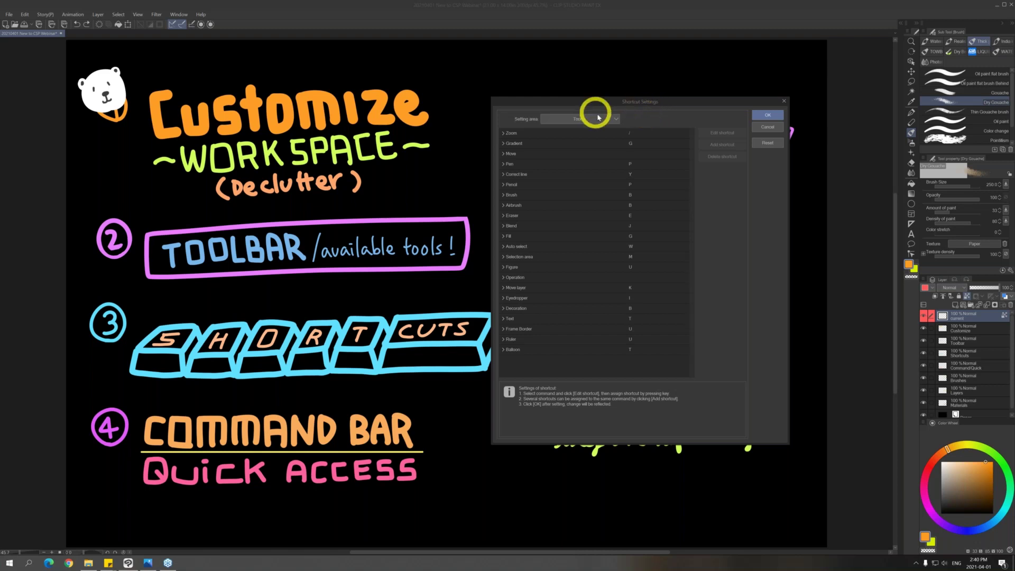
pyautogui.click(585, 236)
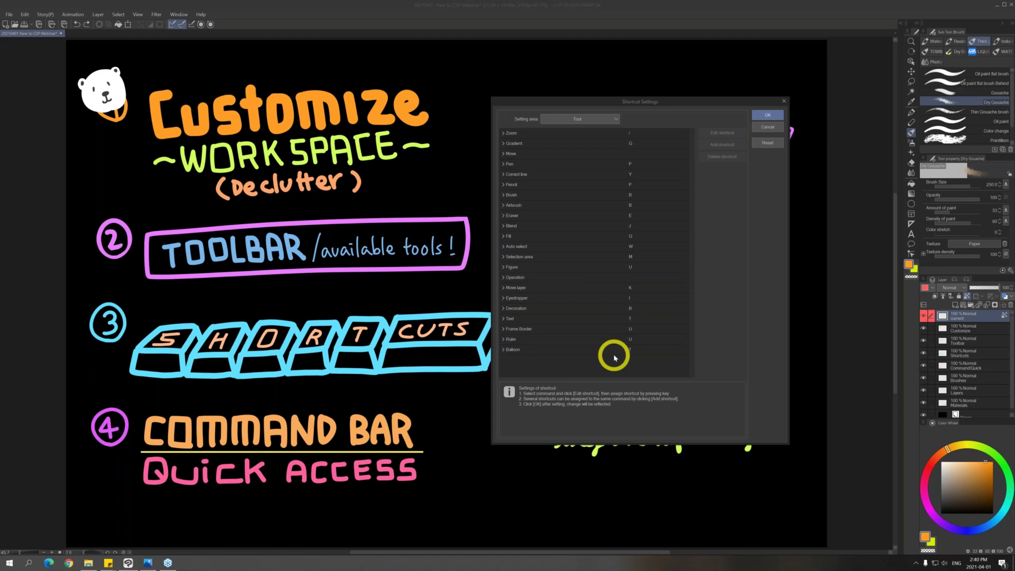
pyautogui.click(600, 118)
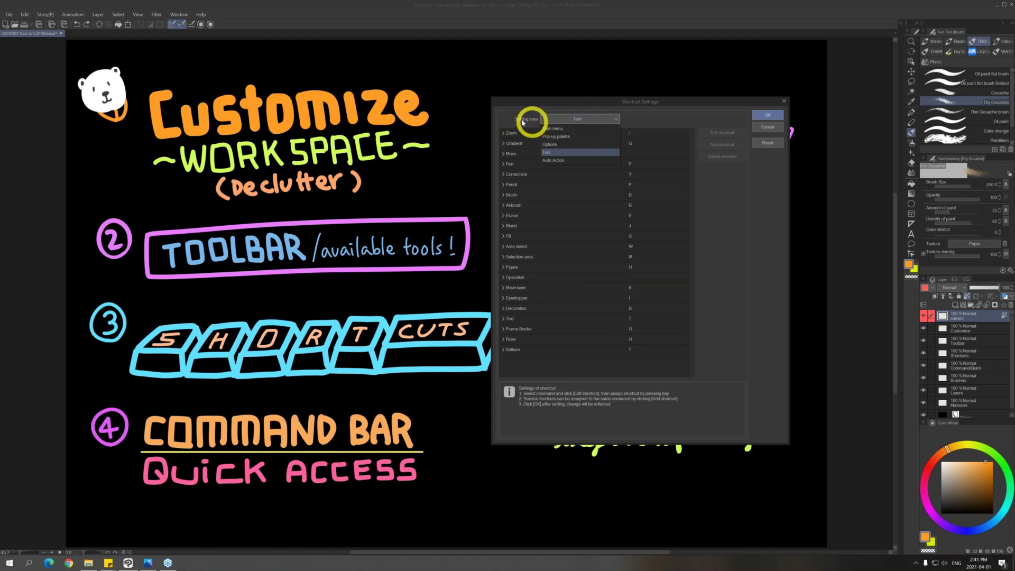
pyautogui.click(624, 120)
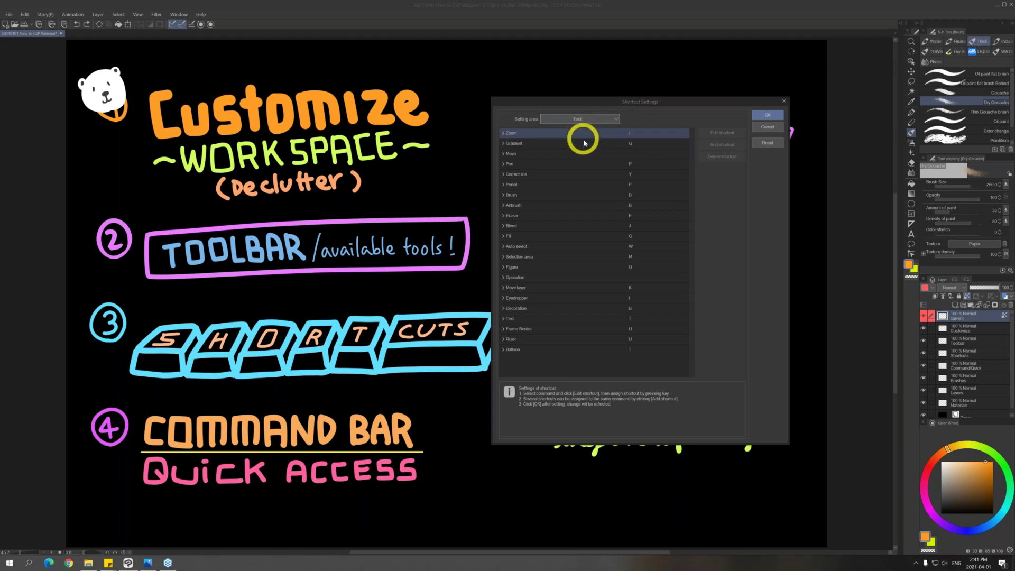
# Compare the shortcuts assigned to the Brush, Airbrush and Decoration tools, and close the Shortcut Settings
pyautogui.click(585, 288)
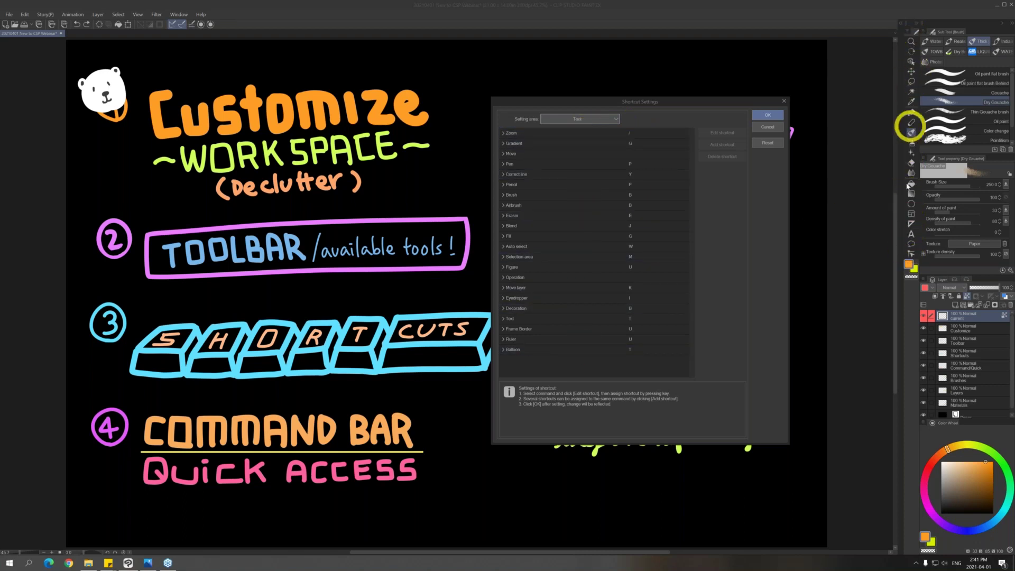
pyautogui.click(632, 186)
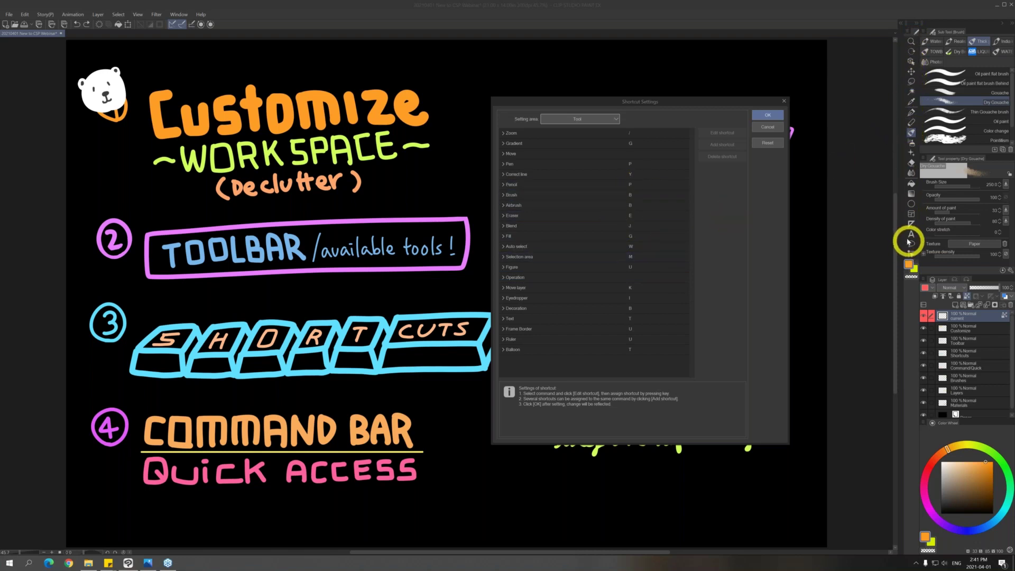
pyautogui.click(680, 256)
pyautogui.click(540, 195)
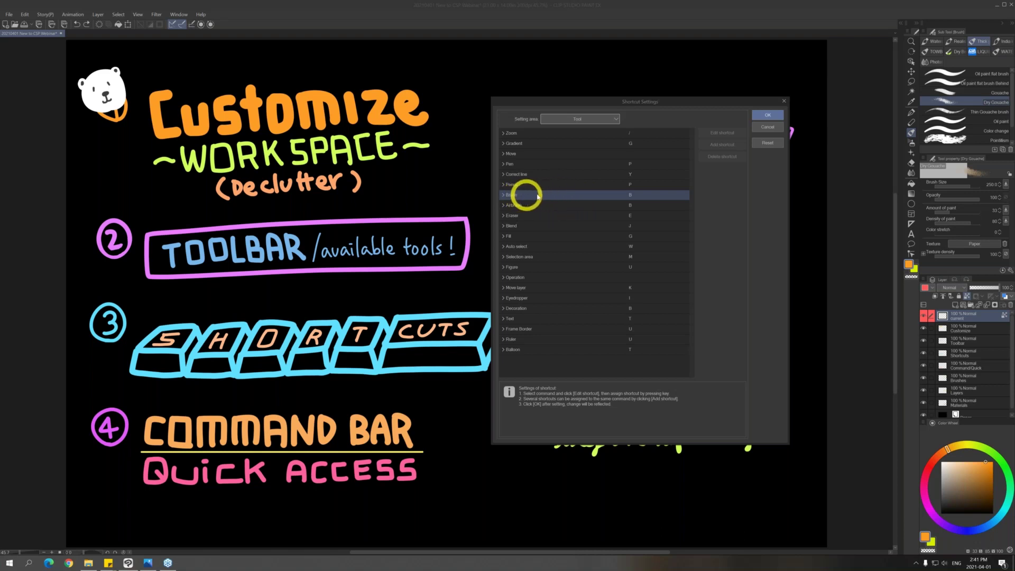
pyautogui.click(602, 207)
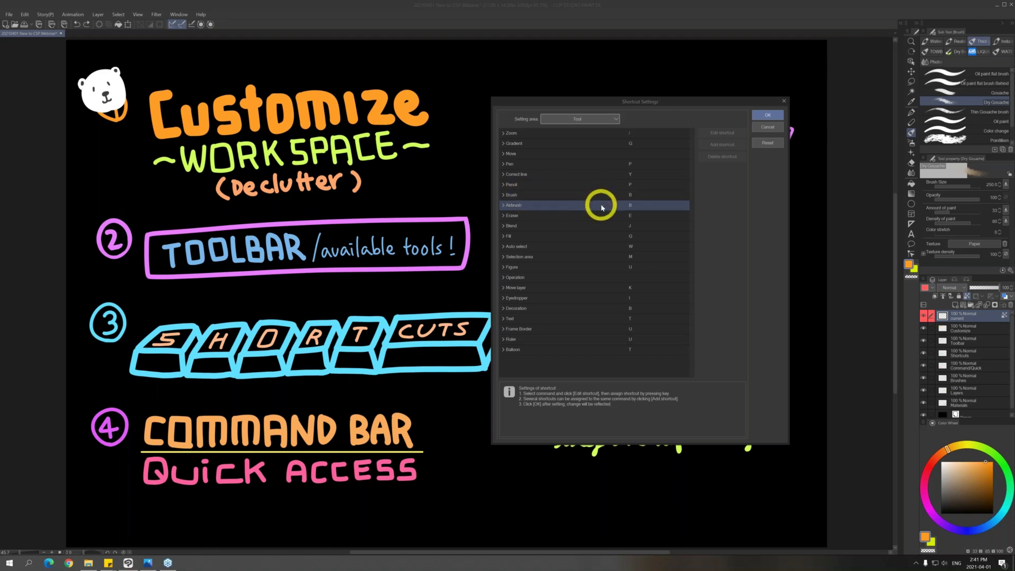
pyautogui.click(604, 256)
pyautogui.click(594, 327)
pyautogui.click(594, 308)
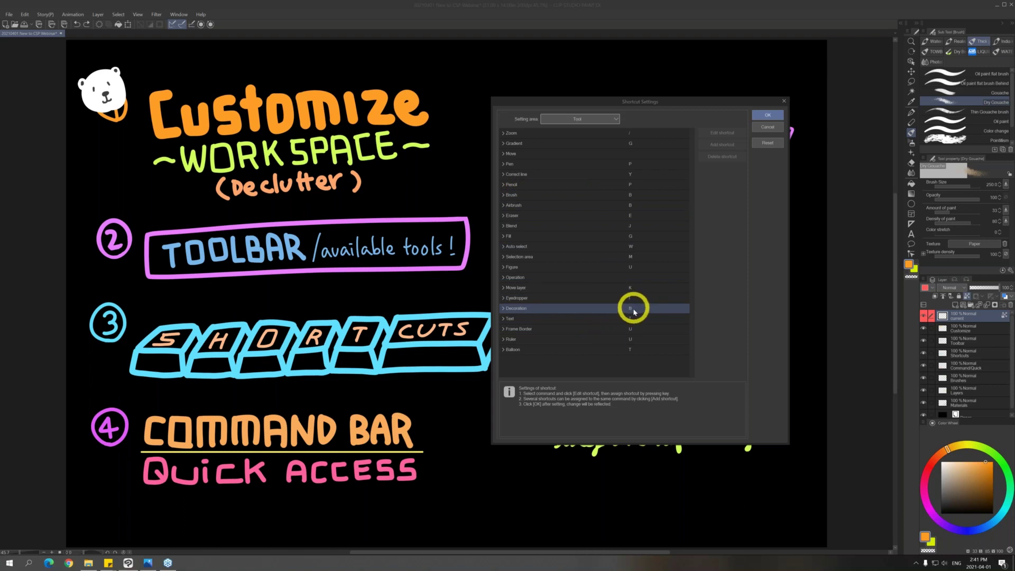
pyautogui.click(770, 117)
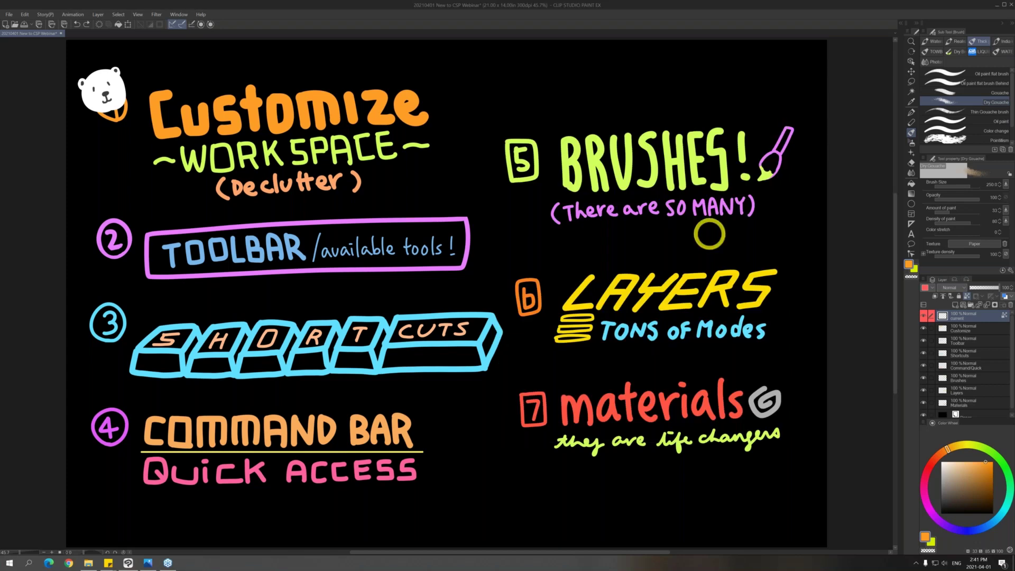
# Cycle through the Airbrush, Decoration and Brush tools with their shared shortcut to compare their sub tools
pyautogui.press('b')
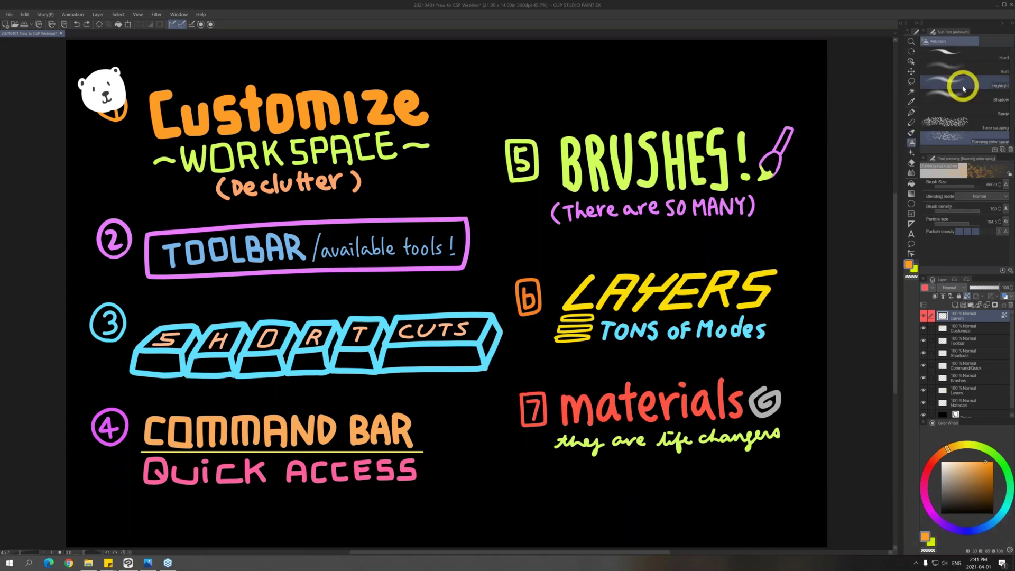
pyautogui.press('b')
pyautogui.press('b')
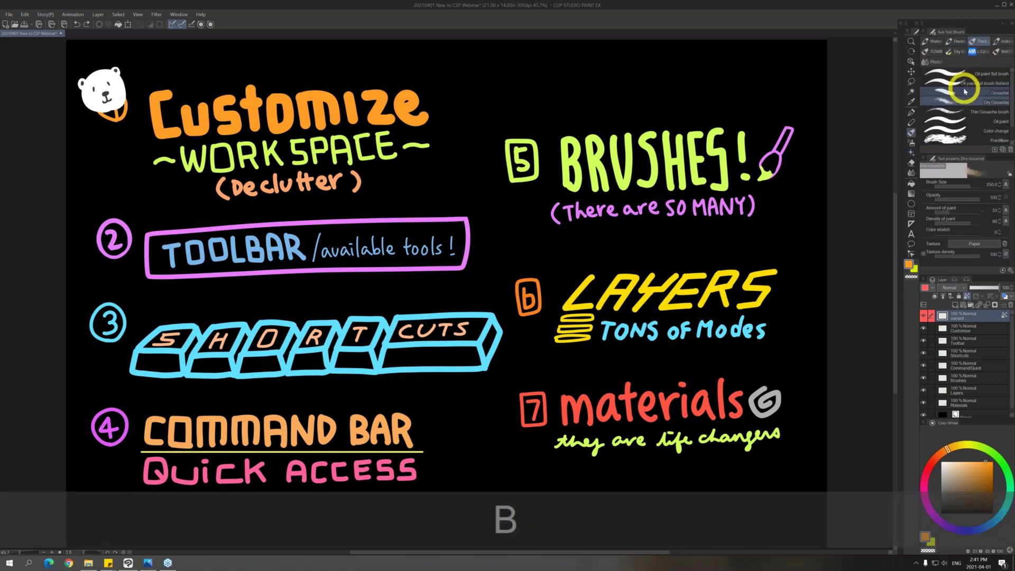
pyautogui.press('b')
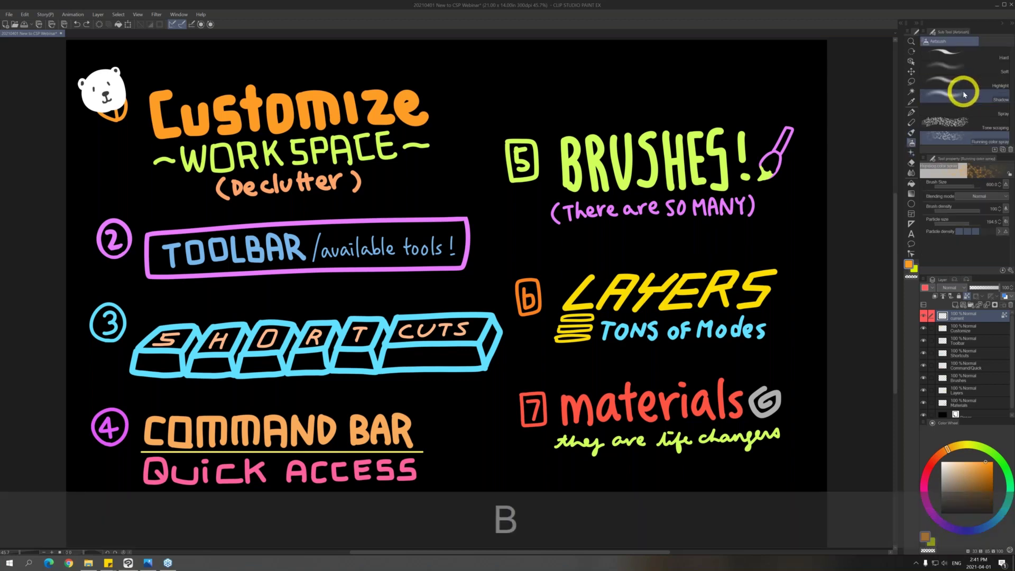
pyautogui.press('b')
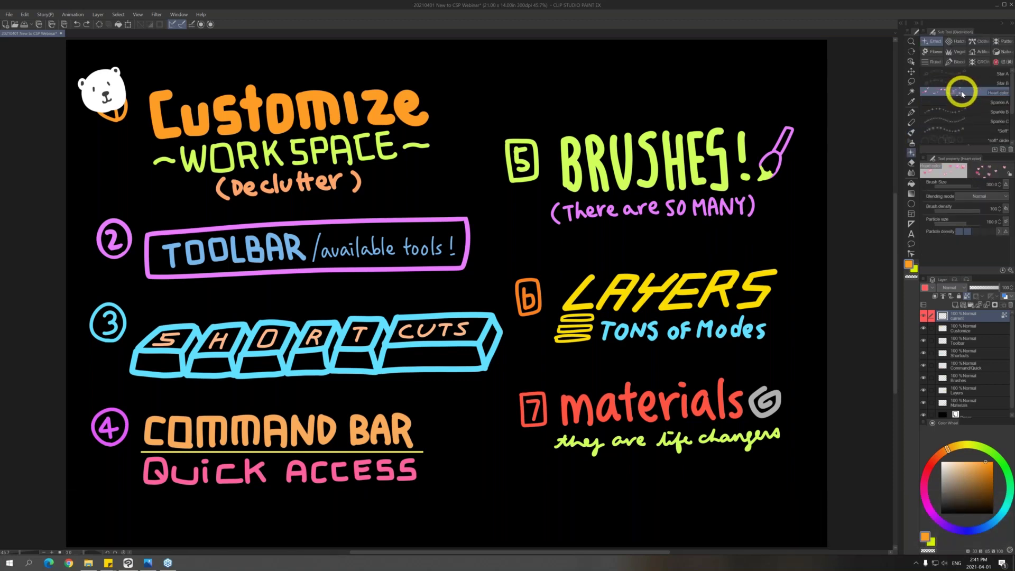
pyautogui.press('b')
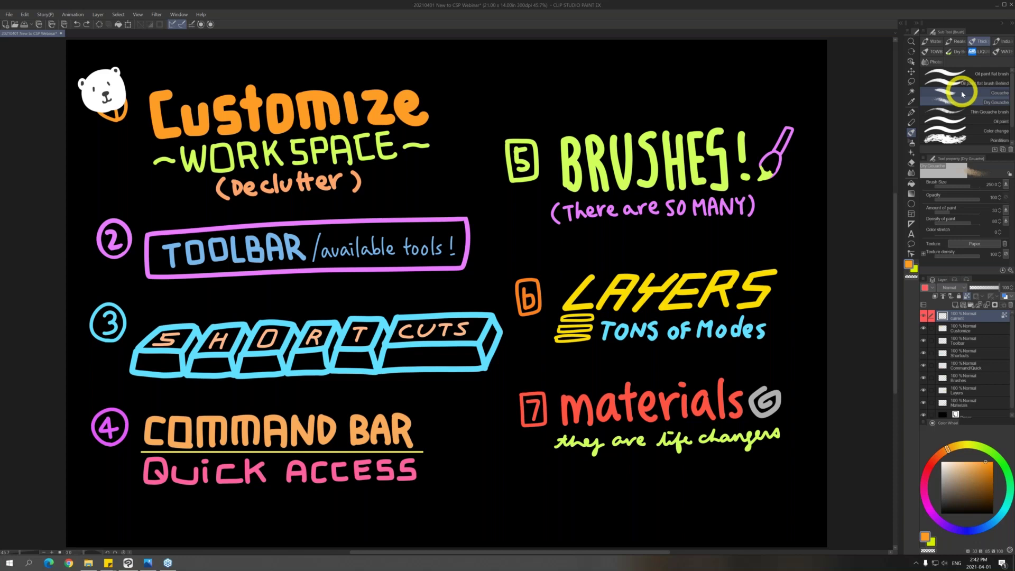
# Add a new raster layer and paint a trial orange zigzag stroke above the Brushes title with the Oil paint flat brush
pyautogui.click(965, 73)
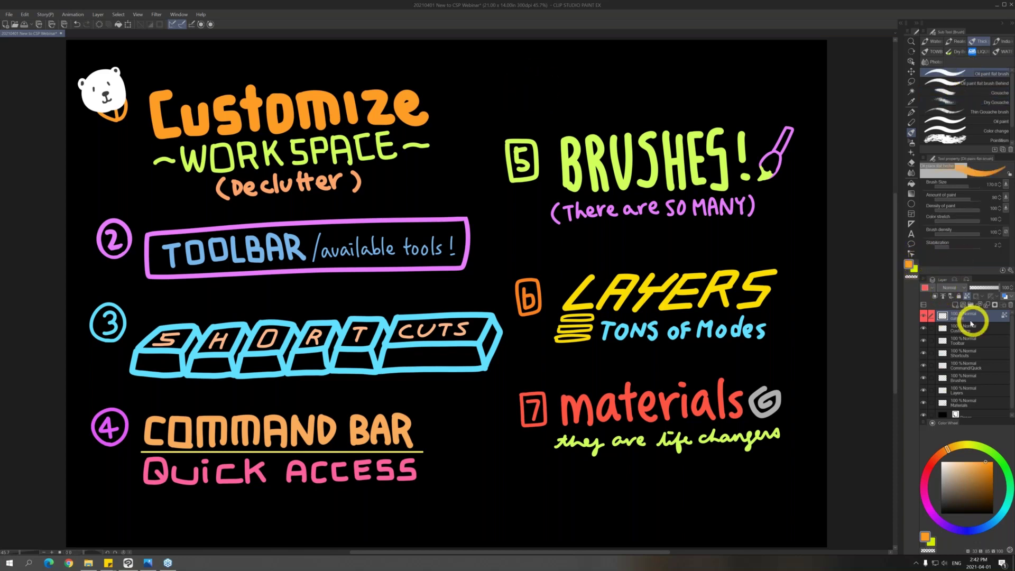
pyautogui.click(955, 305)
pyautogui.moveTo(542, 103)
pyautogui.mouseDown()
pyautogui.moveTo(643, 84)
pyautogui.moveTo(628, 101)
pyautogui.moveTo(643, 102)
pyautogui.moveTo(677, 88)
pyautogui.mouseUp()
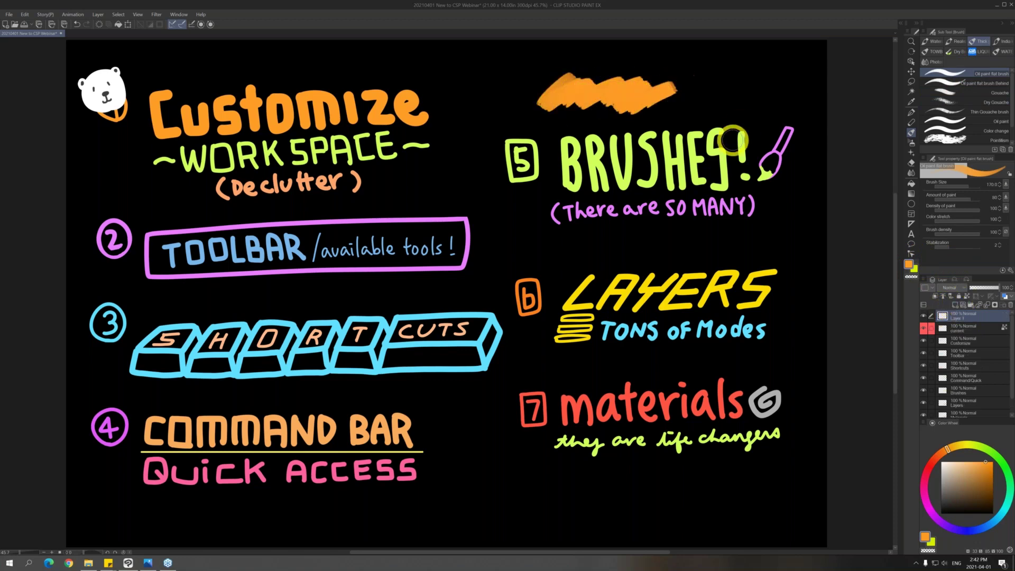
# Scatter trial pink hearts beside the orange stroke with the Decoration tool's Heart color brush, and undo both strokes
pyautogui.press('b')
pyautogui.press('b')
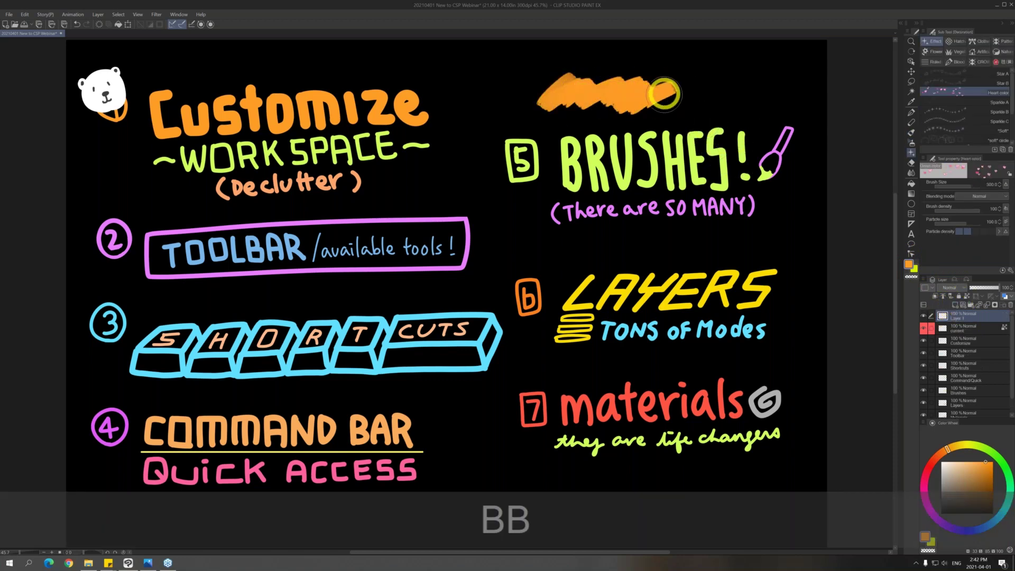
pyautogui.moveTo(613, 93)
pyautogui.mouseDown()
pyautogui.moveTo(681, 79)
pyautogui.moveTo(725, 93)
pyautogui.mouseUp()
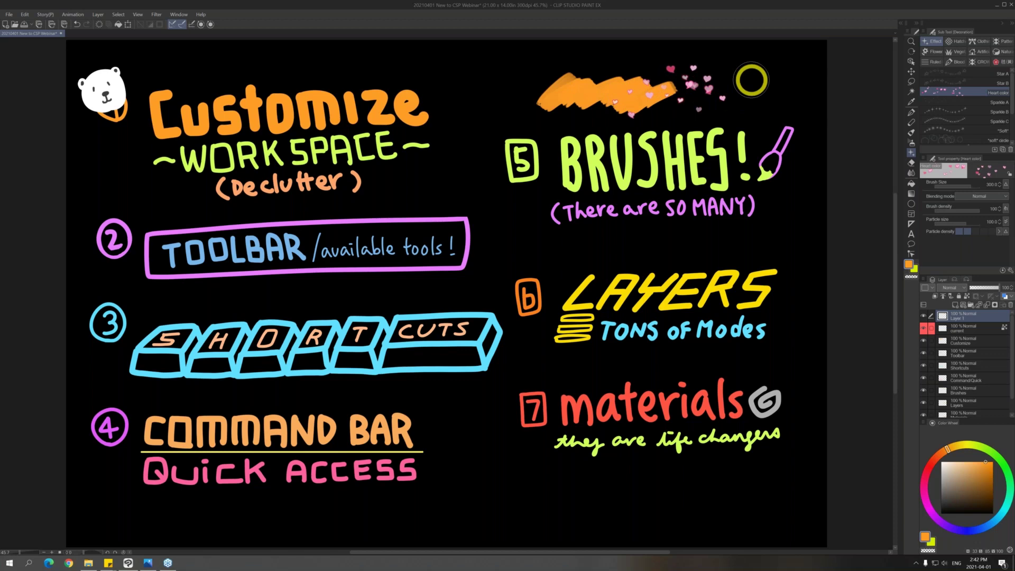
pyautogui.hotkey('ctrl', 'z')
pyautogui.hotkey('ctrl', 'z')
# Reopen the Shortcut Settings and look over the Brush, Selection area and Decoration tool entries
pyautogui.click(8, 14)
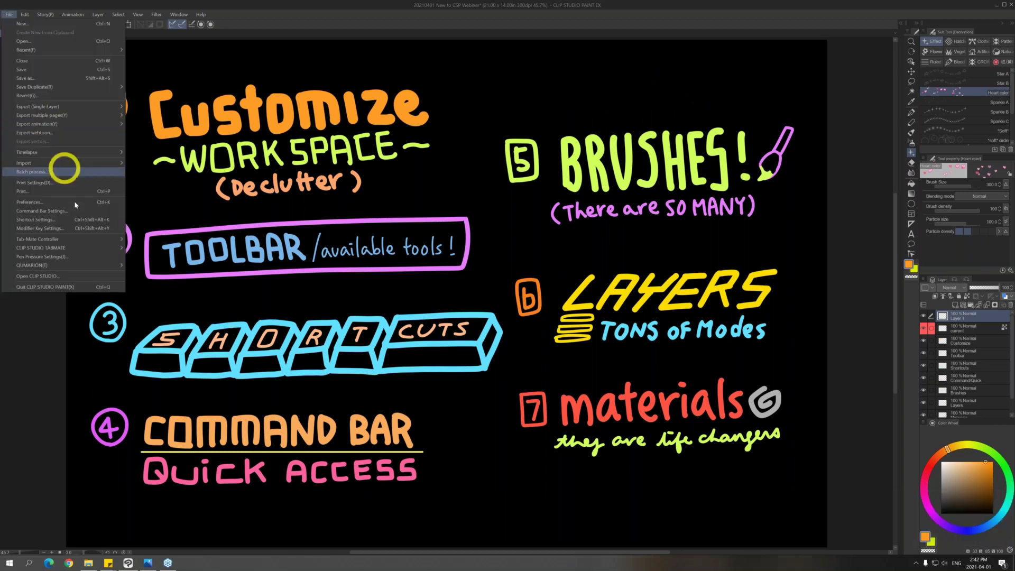
pyautogui.click(81, 219)
pyautogui.click(640, 194)
pyautogui.click(655, 257)
pyautogui.click(637, 310)
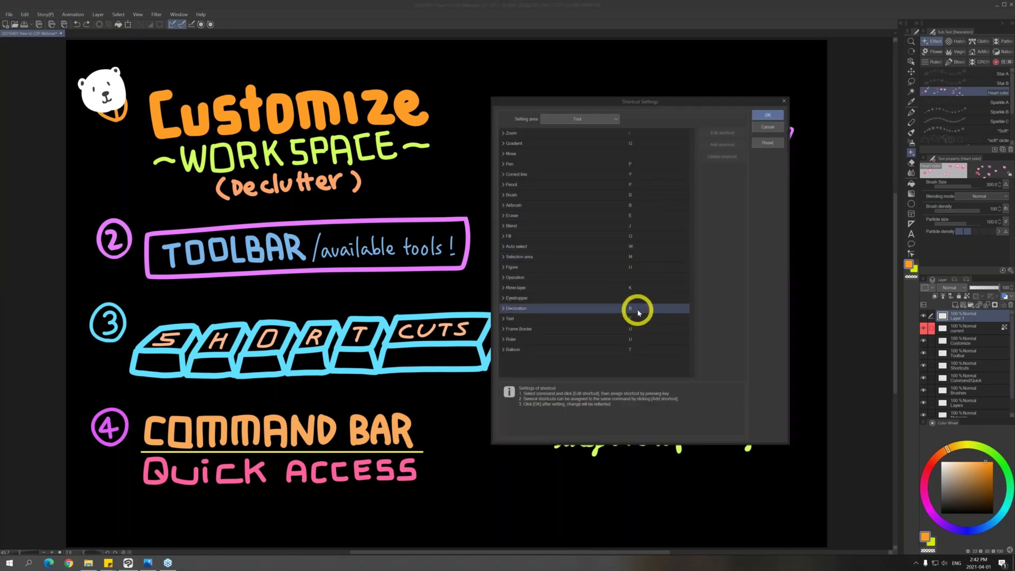
# Delete the shortcuts assigned to the Decoration and Airbrush tools
pyautogui.click(734, 157)
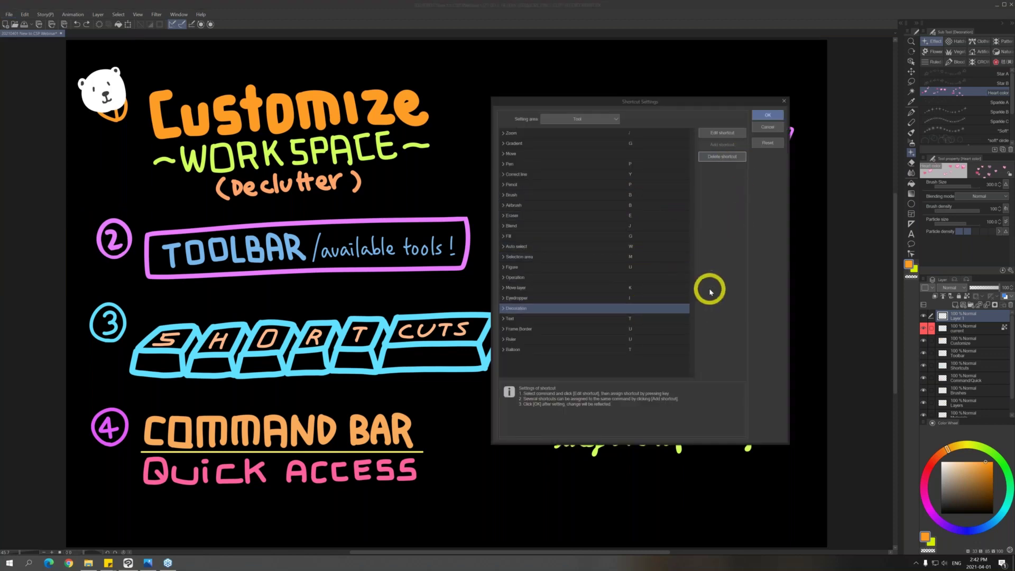
pyautogui.click(642, 205)
pyautogui.click(736, 158)
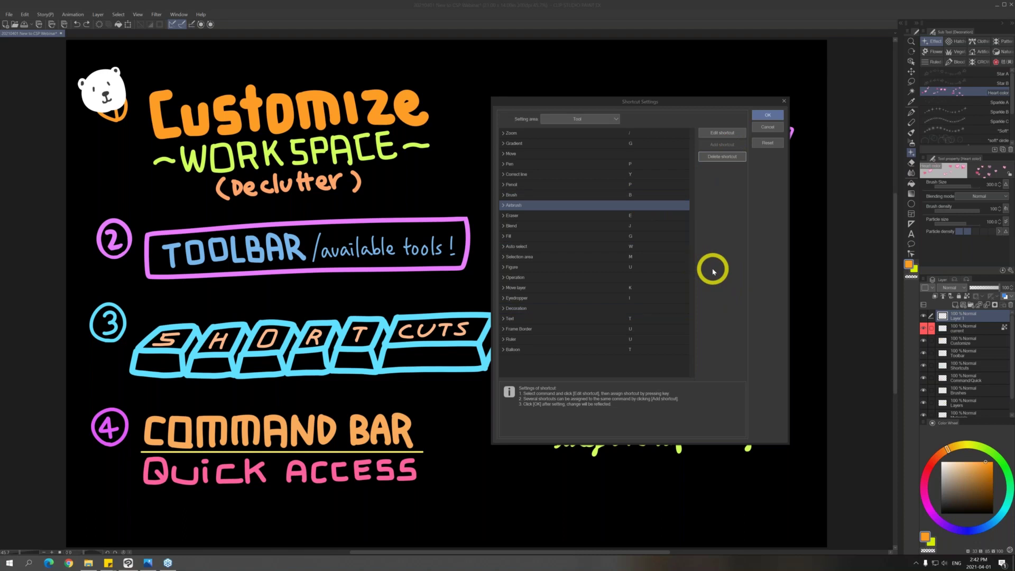
# Look through the Brush tool's sub tools in the shortcut list, including the TOMB and Dry Brushes groups, and collapse the list again
pyautogui.click(503, 196)
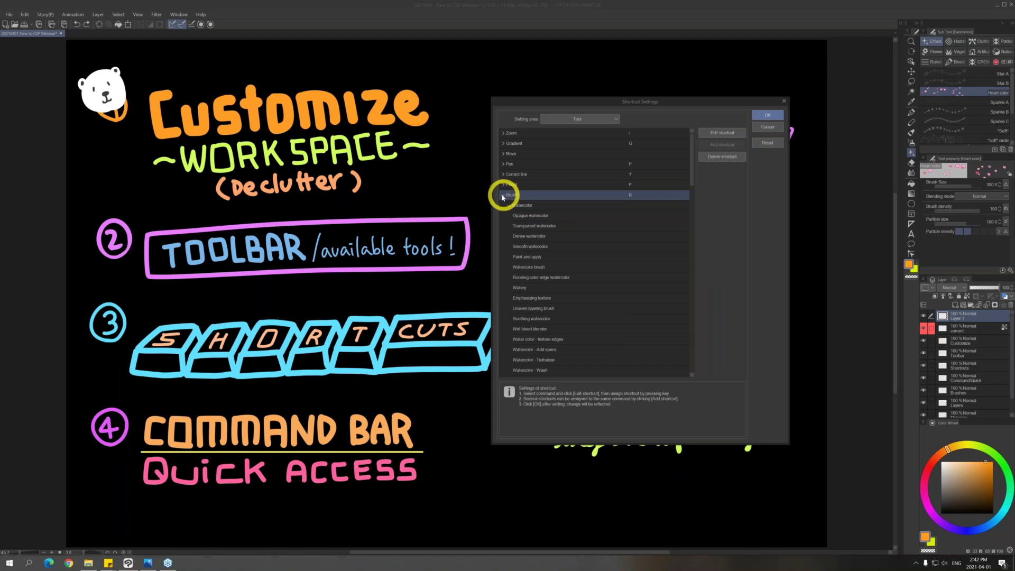
pyautogui.moveTo(692, 154); pyautogui.dragTo(691, 188)
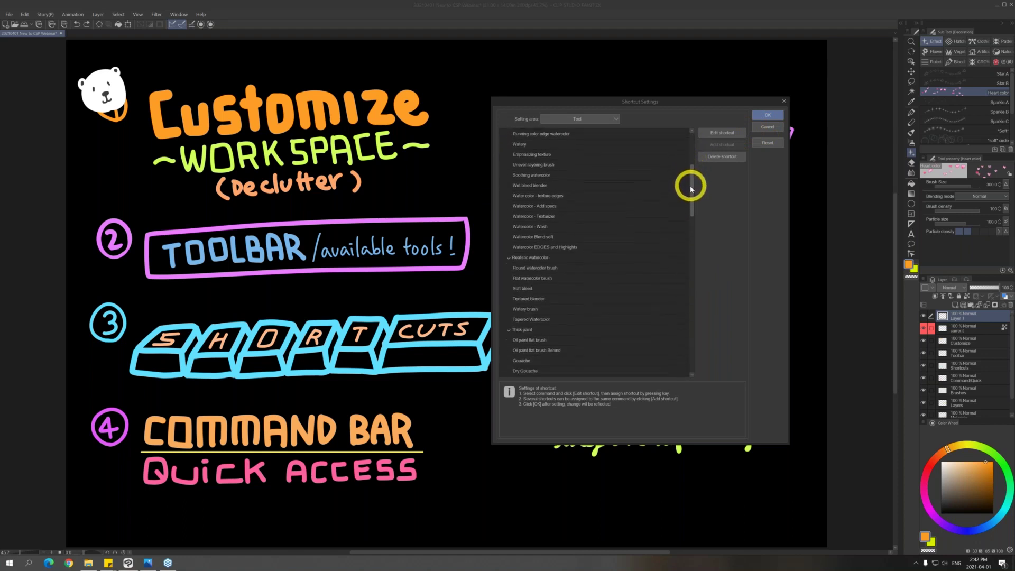
pyautogui.click(611, 199)
pyautogui.moveTo(606, 219); pyautogui.dragTo(611, 316)
pyautogui.moveTo(691, 204); pyautogui.dragTo(693, 280)
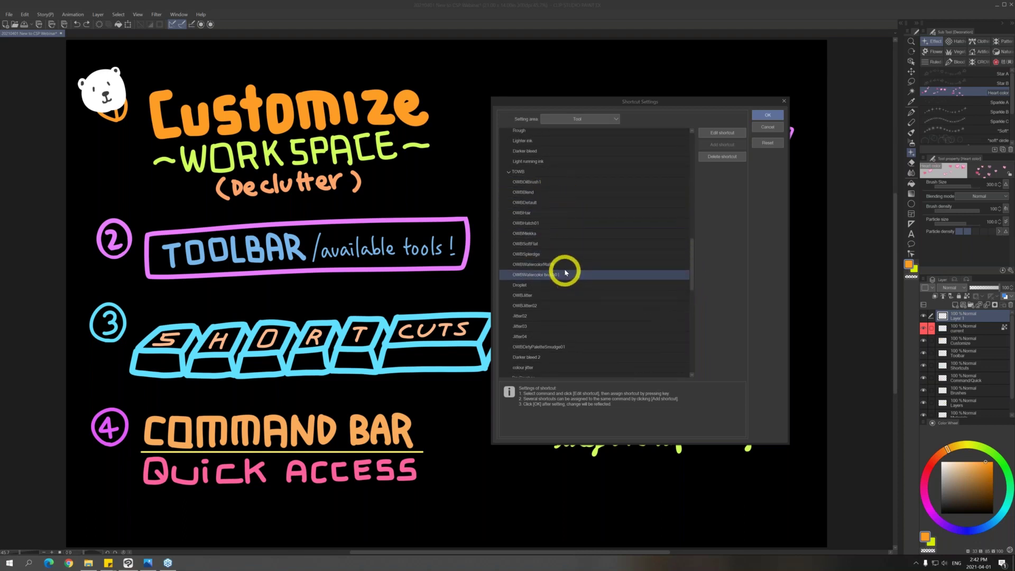
pyautogui.click(559, 182)
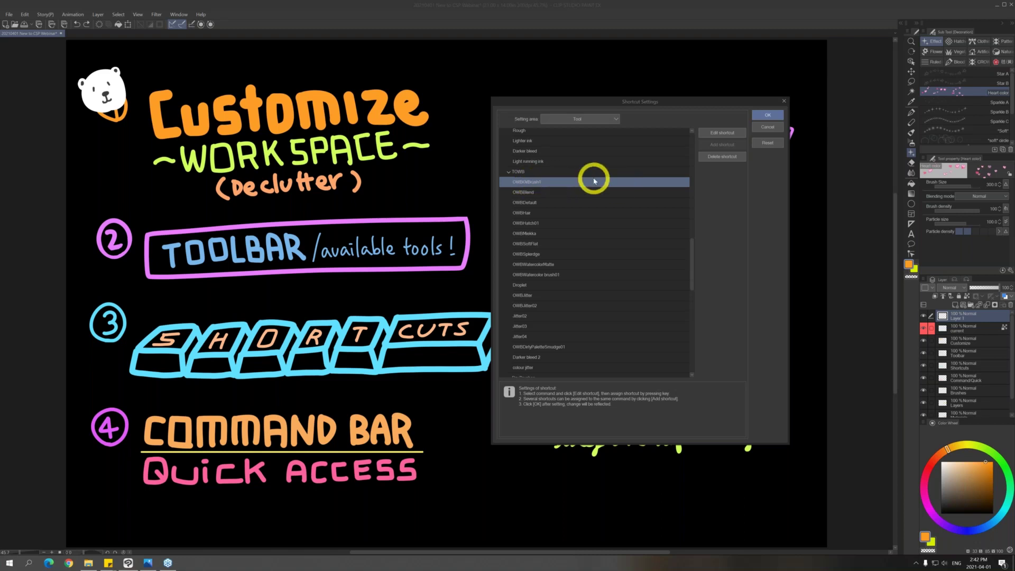
pyautogui.click(509, 172)
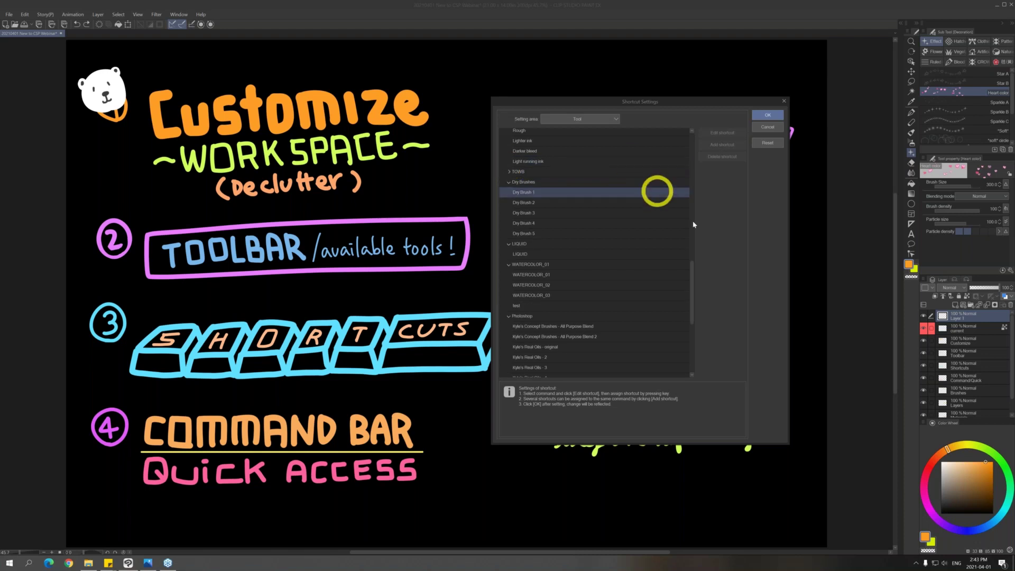
pyautogui.moveTo(691, 272); pyautogui.dragTo(694, 132)
pyautogui.click(503, 199)
pyautogui.click(504, 195)
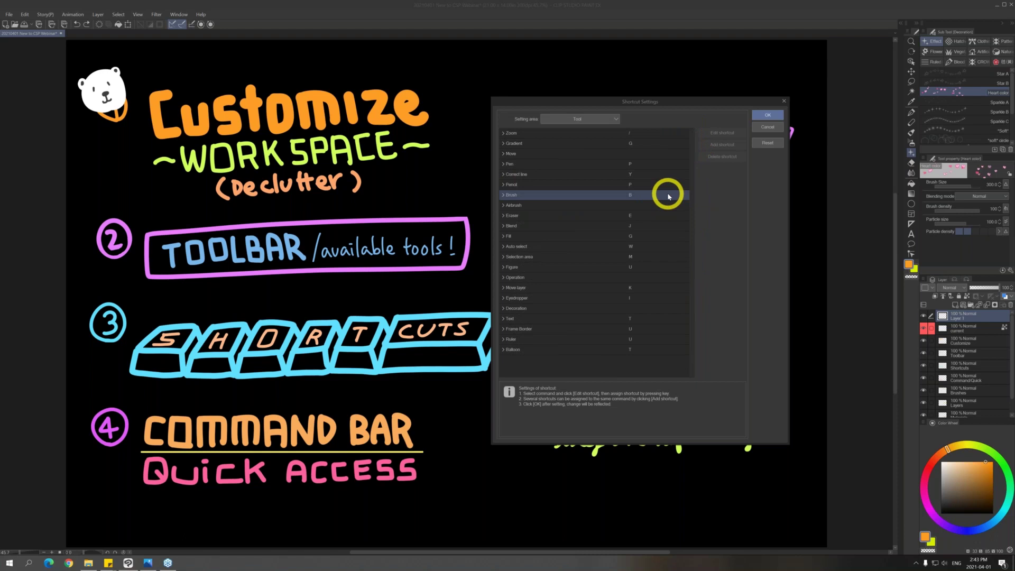
# Show the Main menu setting area and look over its command categories, from File and Edit to Filter and Help
pyautogui.click(603, 121)
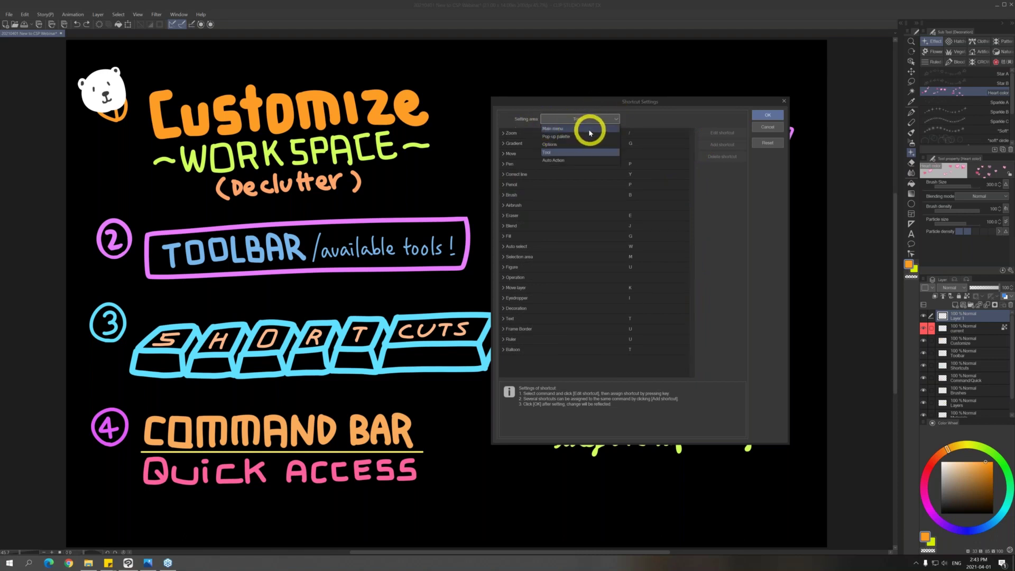
pyautogui.click(589, 130)
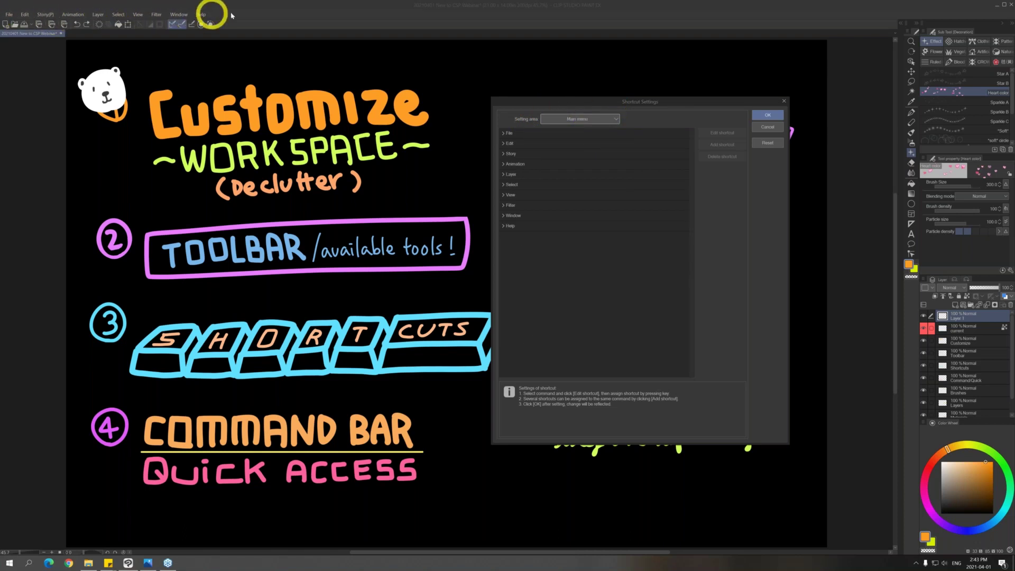
pyautogui.click(574, 195)
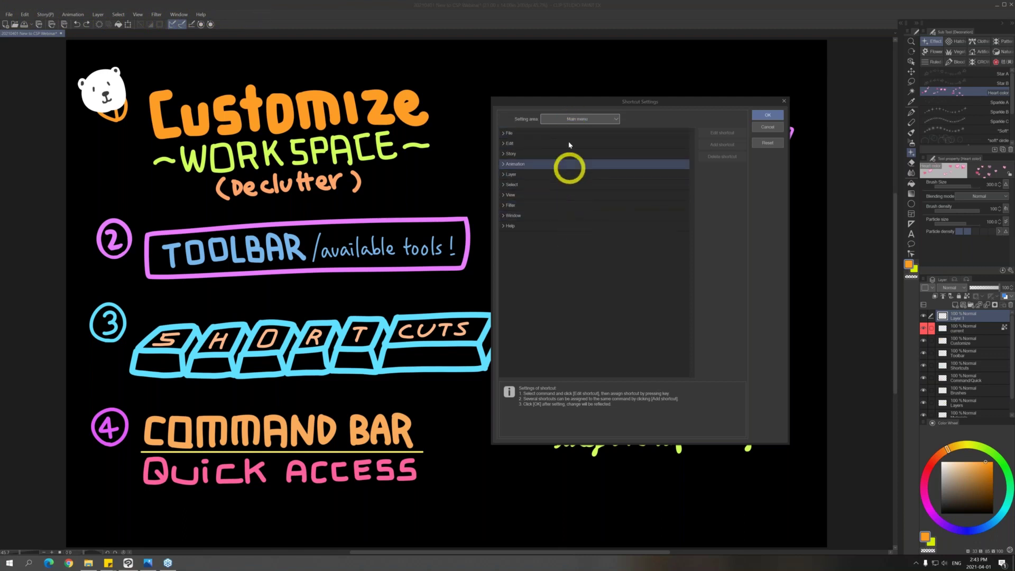
pyautogui.click(580, 226)
pyautogui.click(577, 206)
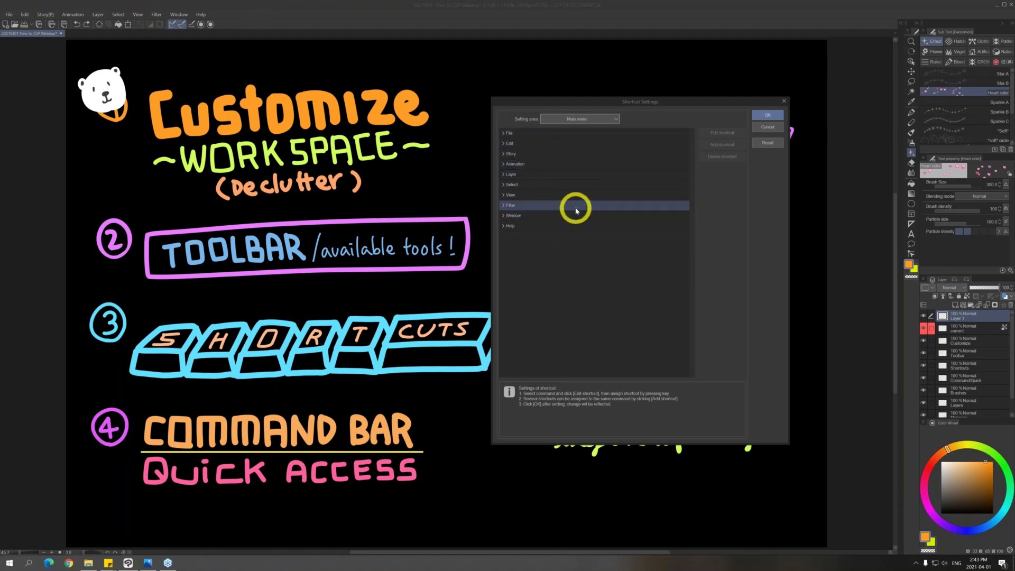
pyautogui.click(540, 143)
pyautogui.click(548, 228)
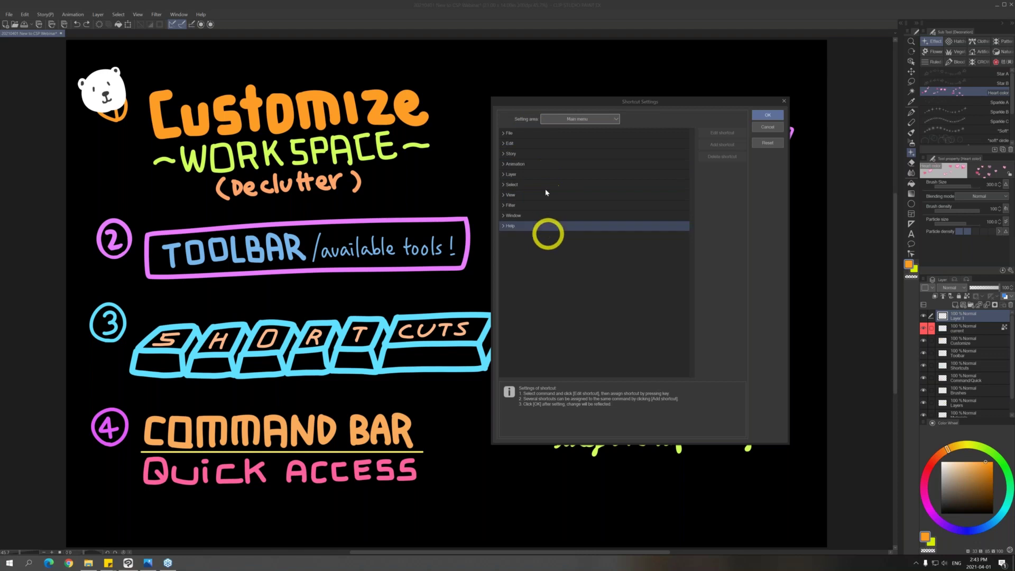
# Assign the shortcut 1 to the Navigator in the Pop-up palette setting area and accept the shortcut settings
pyautogui.click(604, 117)
pyautogui.click(606, 130)
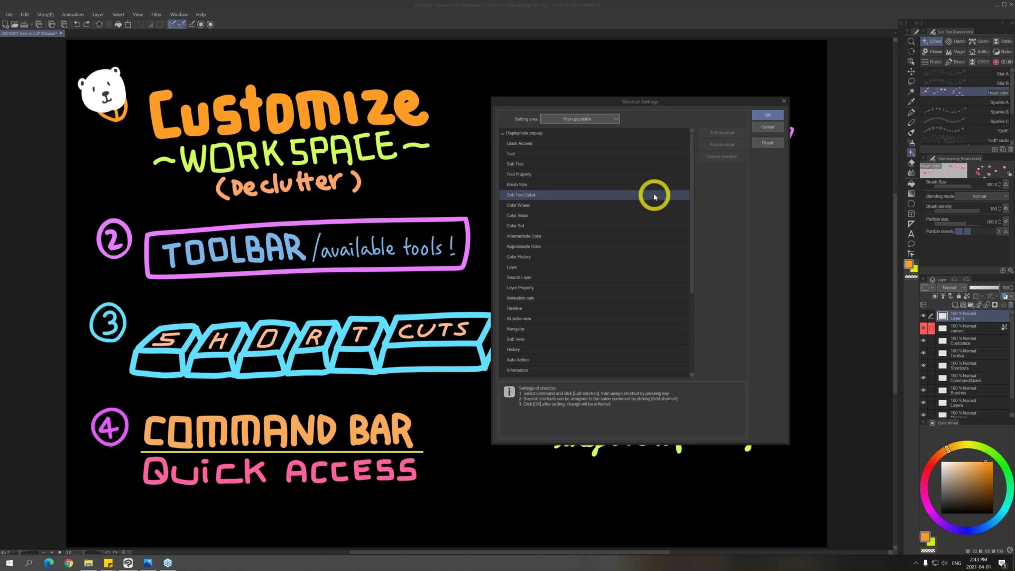
pyautogui.click(570, 143)
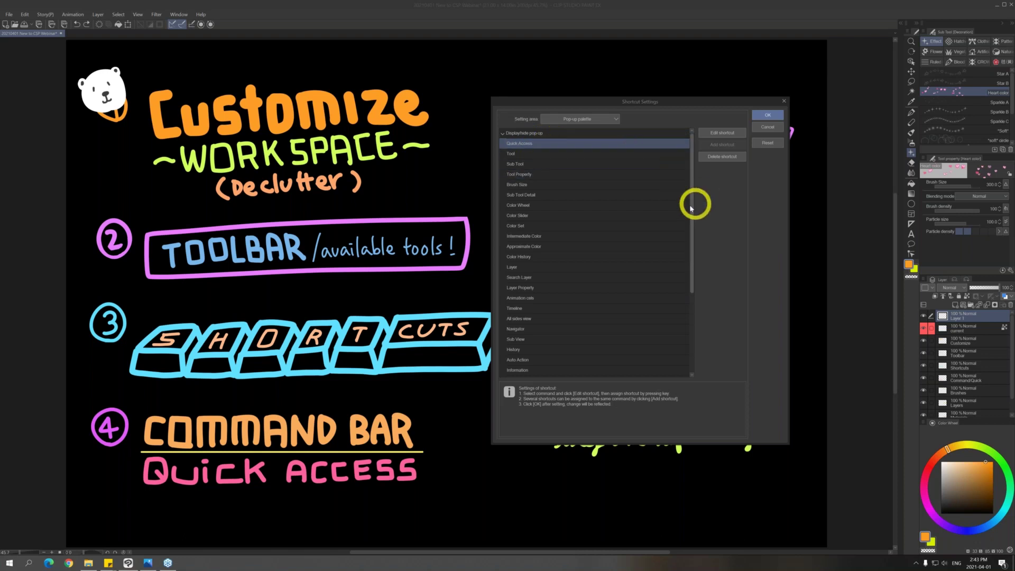
pyautogui.moveTo(696, 209); pyautogui.dragTo(695, 279)
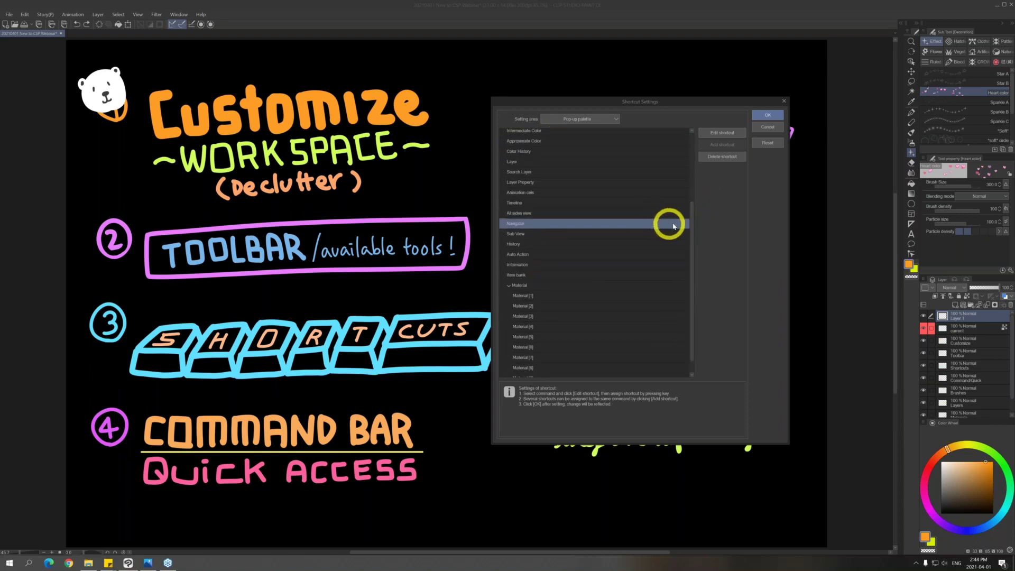
pyautogui.click(724, 133)
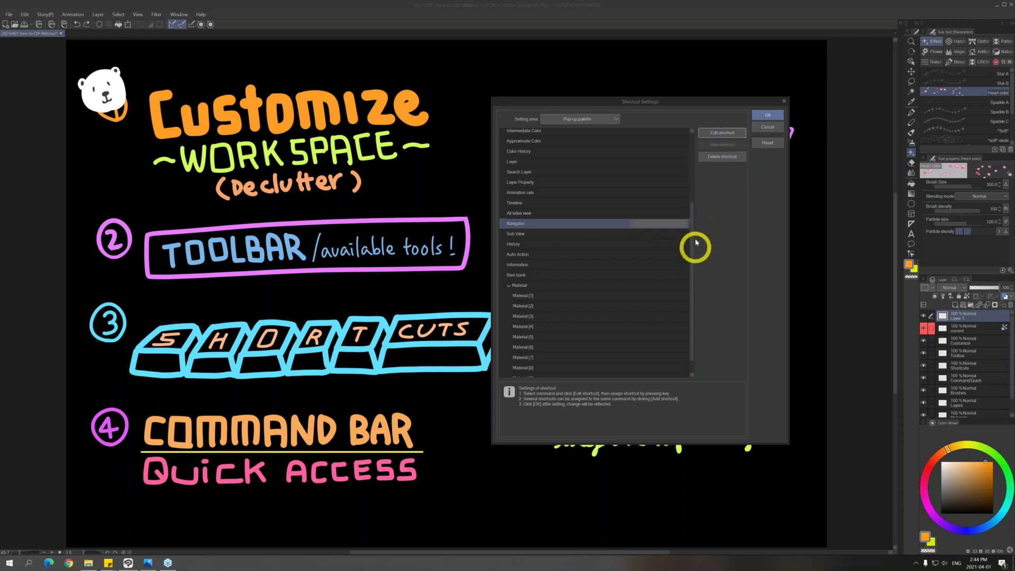
pyautogui.press('1')
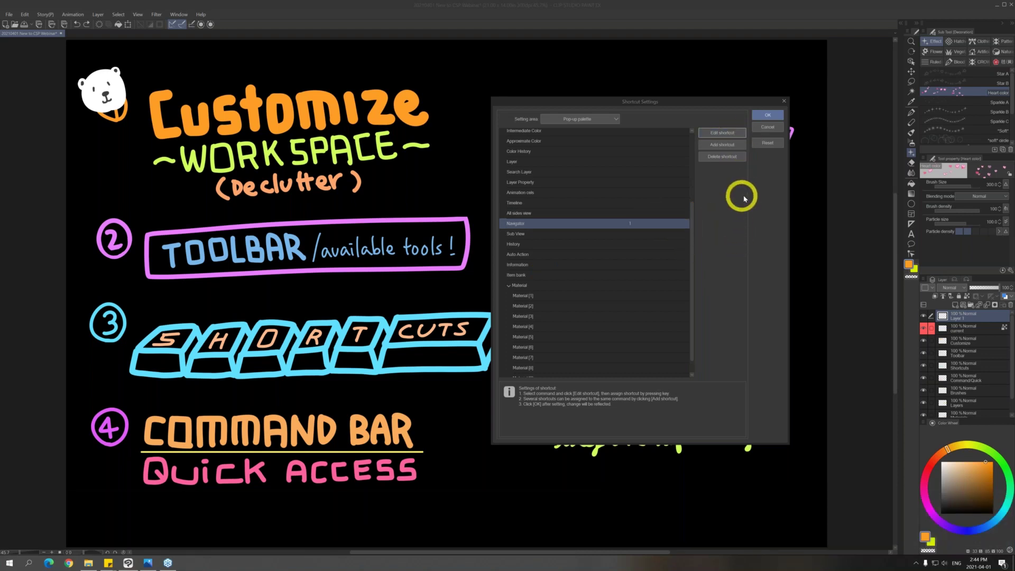
pyautogui.click(656, 222)
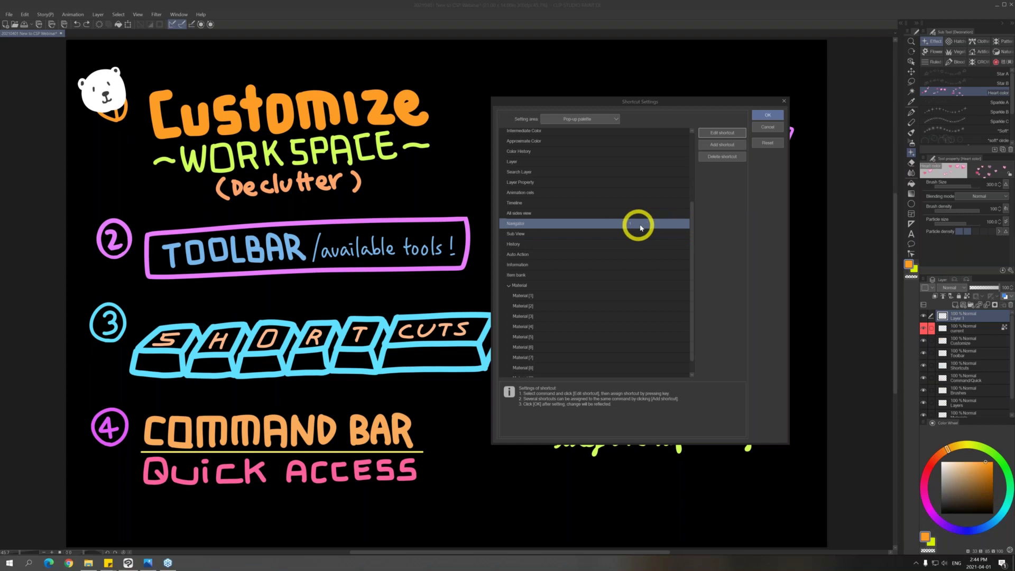
pyautogui.click(769, 116)
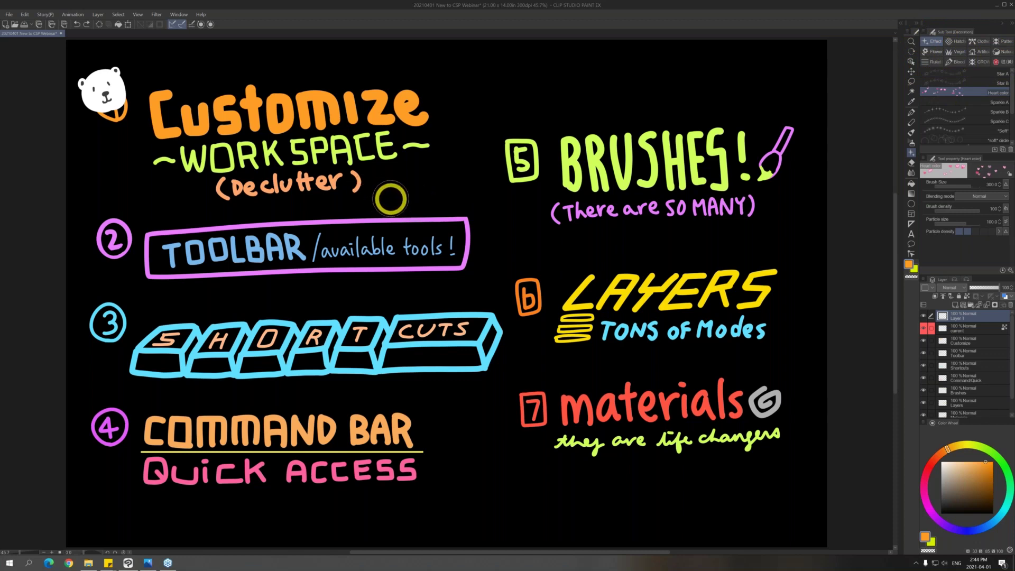
# Call up the Navigator pop-up with its new shortcut, enlarge it, and reopen it at other spots on the canvas
pyautogui.press('1')
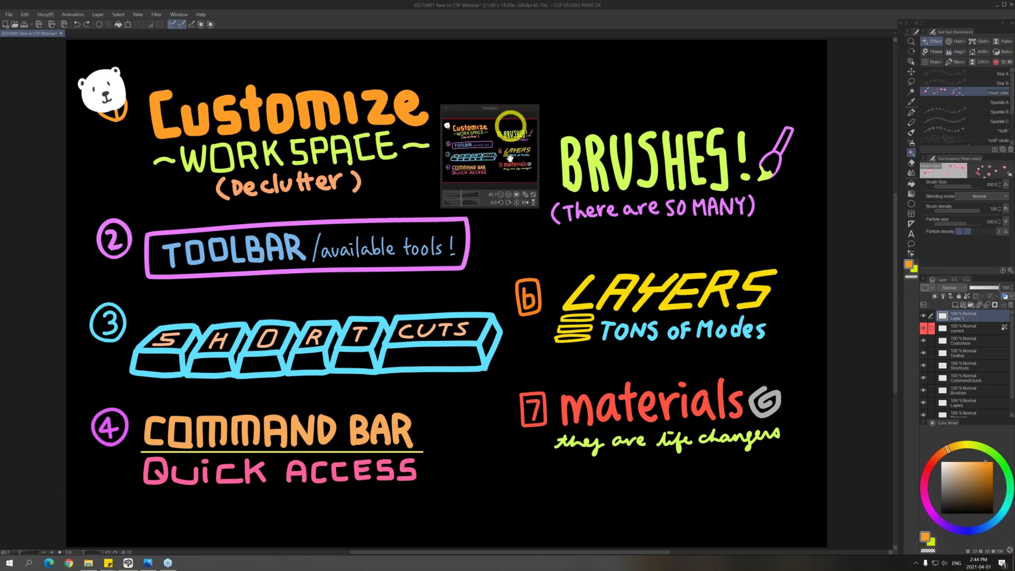
pyautogui.moveTo(537, 206); pyautogui.dragTo(683, 263)
pyautogui.press('1')
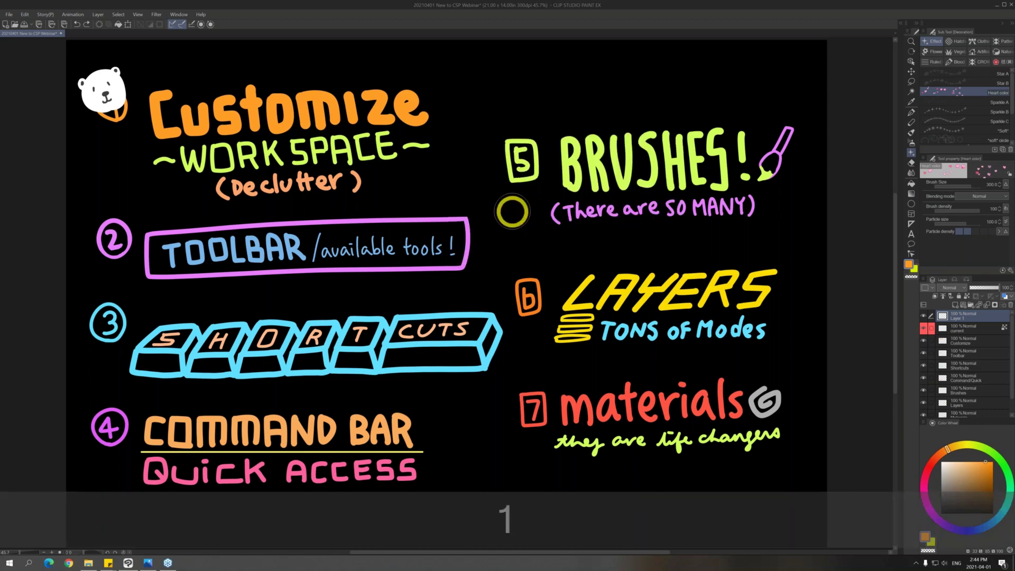
pyautogui.press('1')
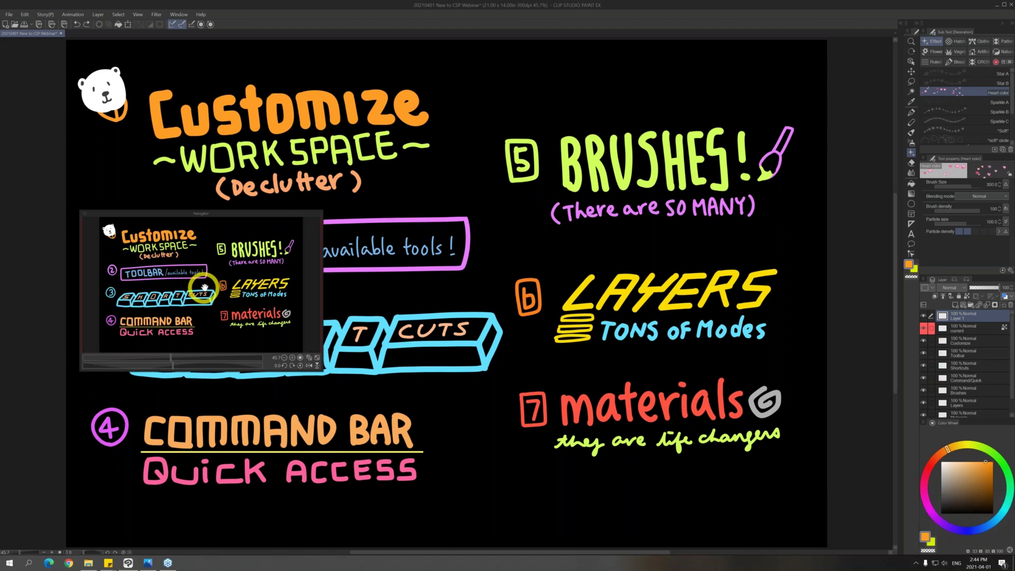
pyautogui.press('1')
pyautogui.press('1')
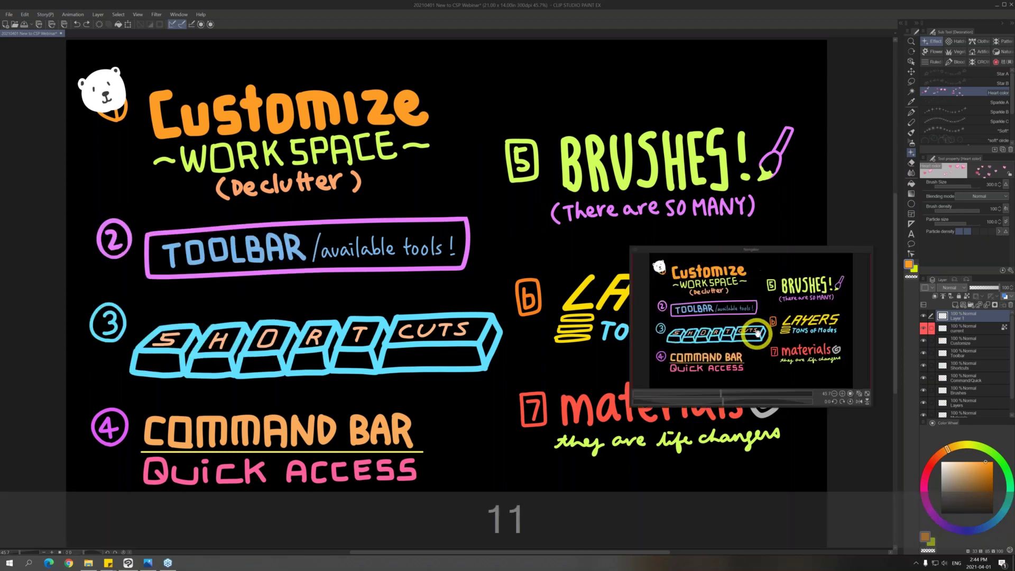
# Pan the canvas with the Navigator pop-up, ending at the Brushes and Layers headings, and hide the pop-up
pyautogui.moveTo(758, 303); pyautogui.dragTo(683, 341)
pyautogui.press('1')
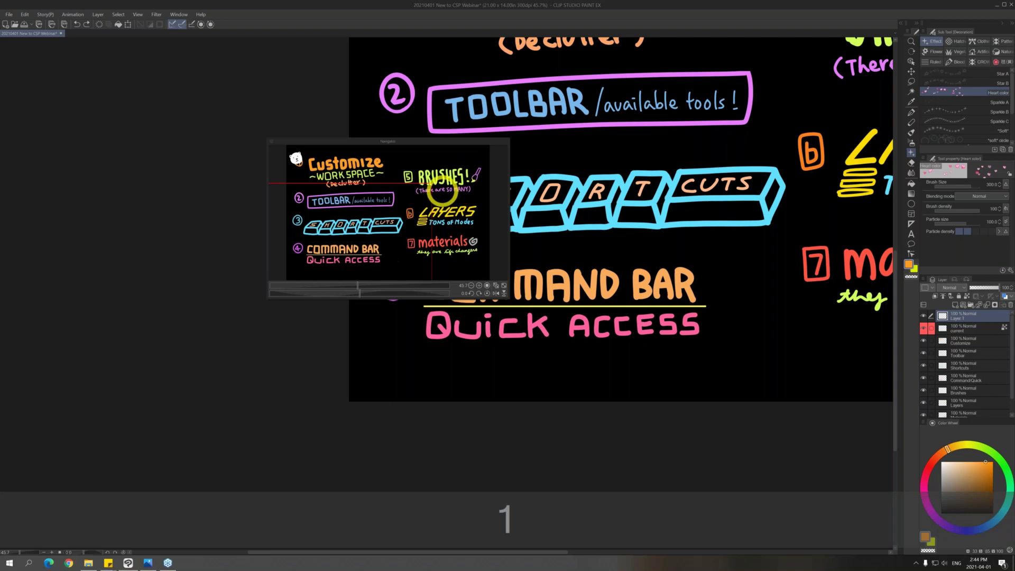
pyautogui.moveTo(443, 193); pyautogui.dragTo(479, 168)
pyautogui.press('1')
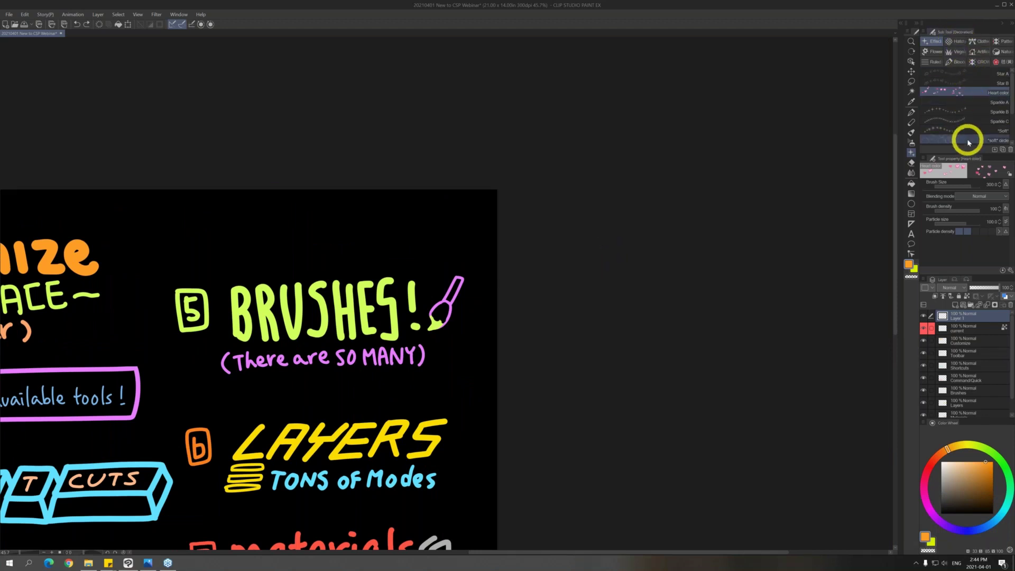
# Fit the whole canvas in the view from the Navigator pop-up and hide the pop-up
pyautogui.press('1')
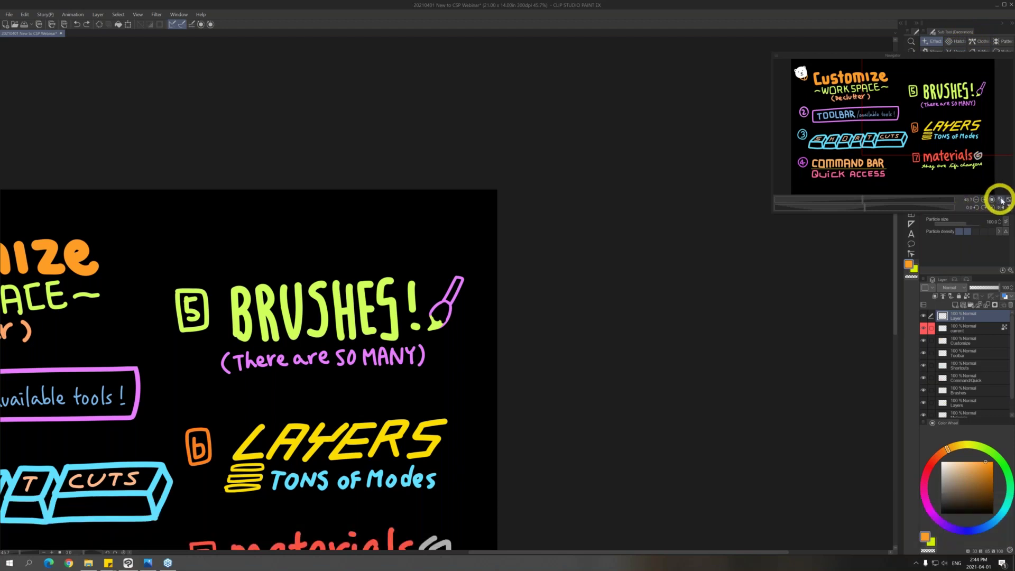
pyautogui.click(1001, 200)
pyautogui.press('1')
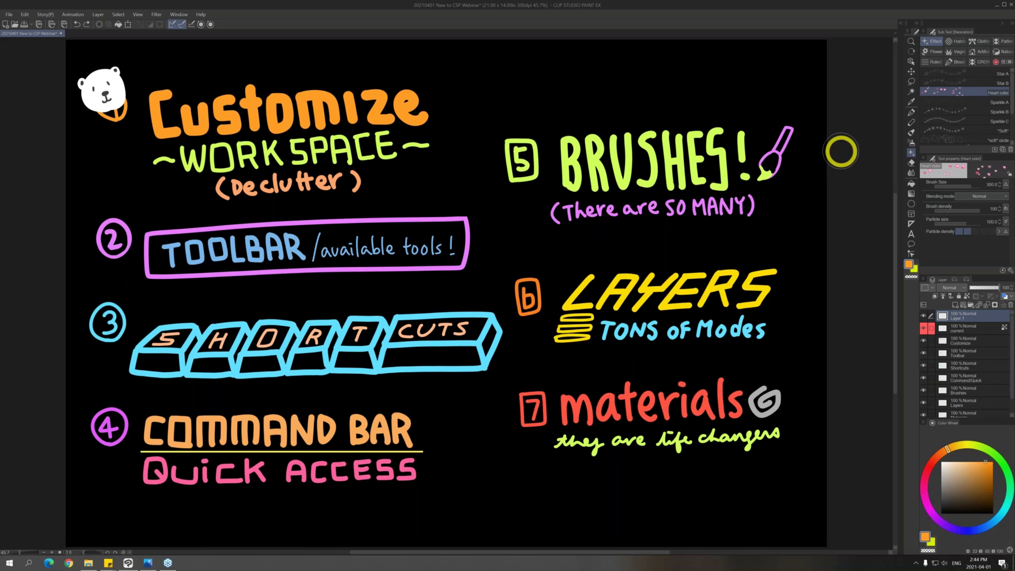
# Reopen the shortcut settings, examine the brush size and drawing color shortcuts in the Options area, and close the settings
pyautogui.click(9, 14)
pyautogui.click(72, 220)
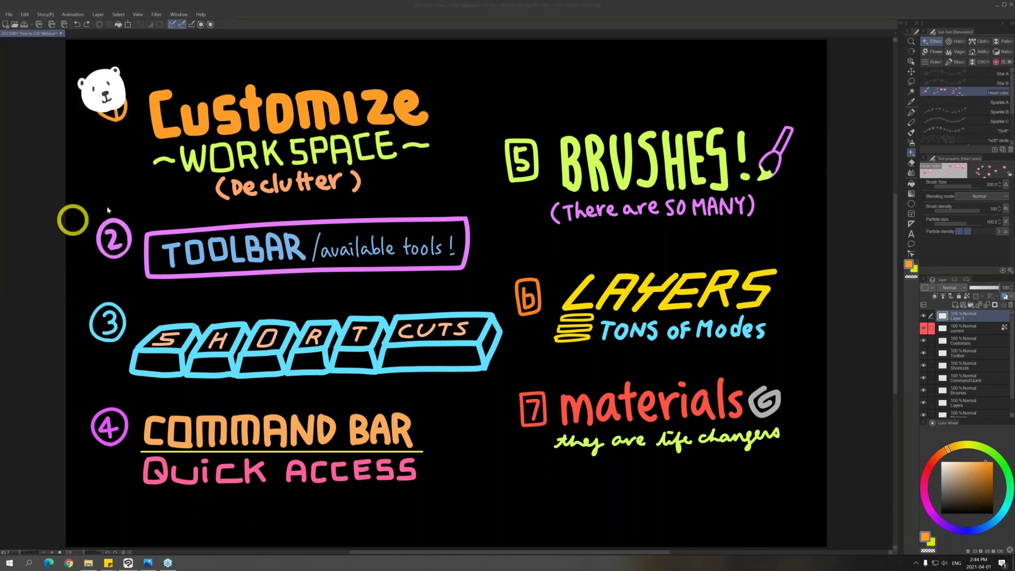
pyautogui.moveTo(682, 102); pyautogui.dragTo(776, 102)
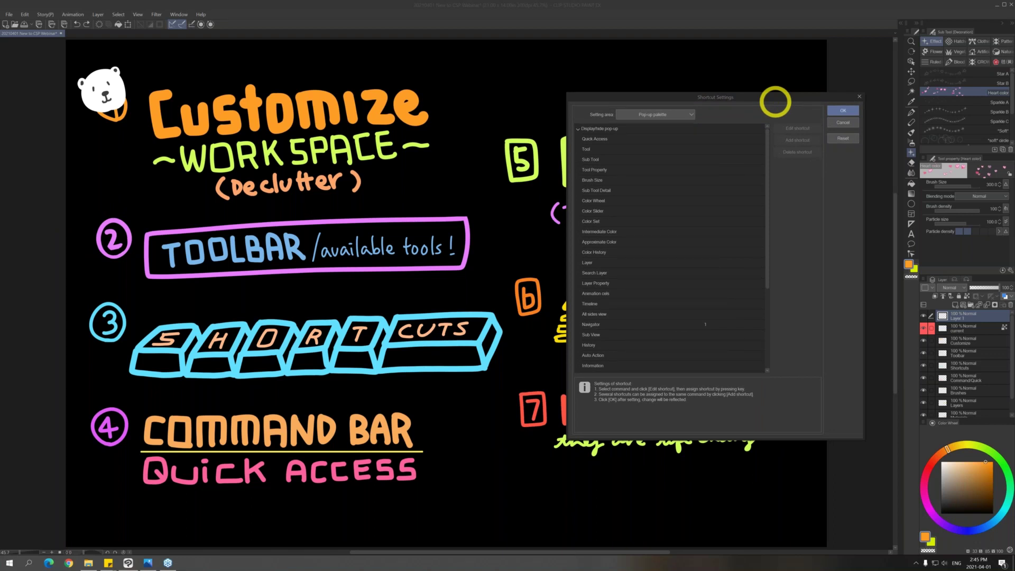
pyautogui.click(579, 128)
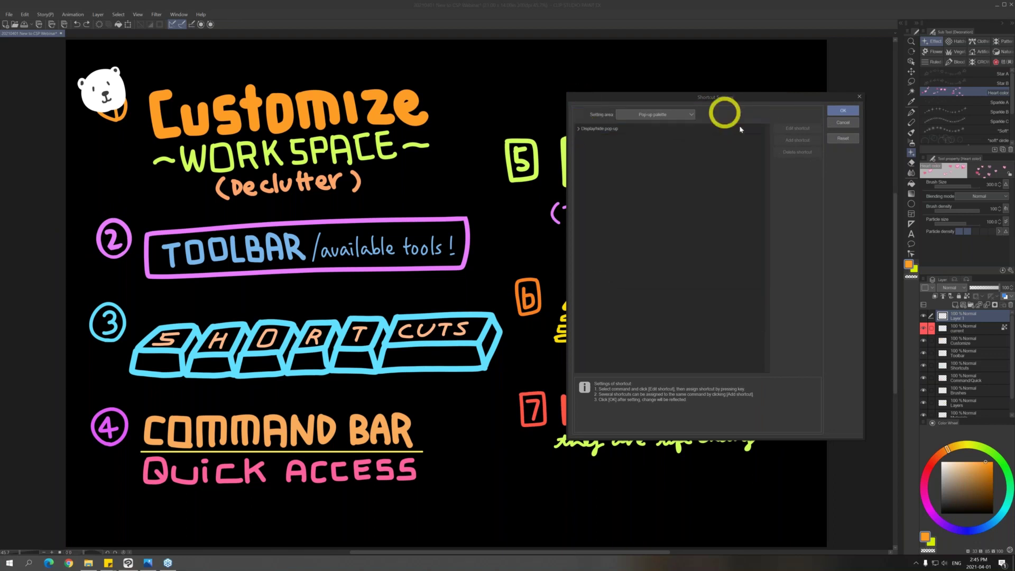
pyautogui.click(682, 115)
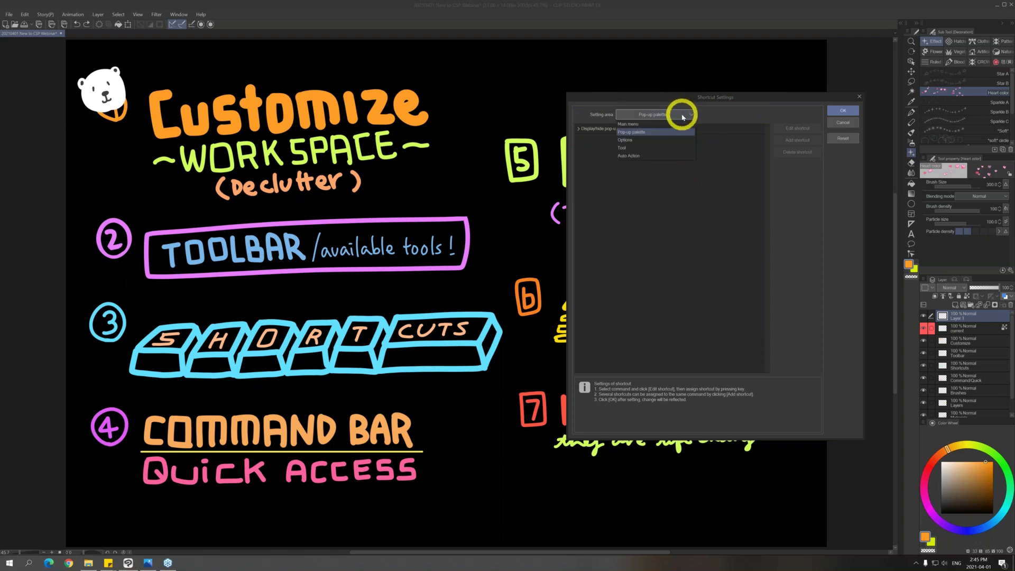
pyautogui.click(646, 140)
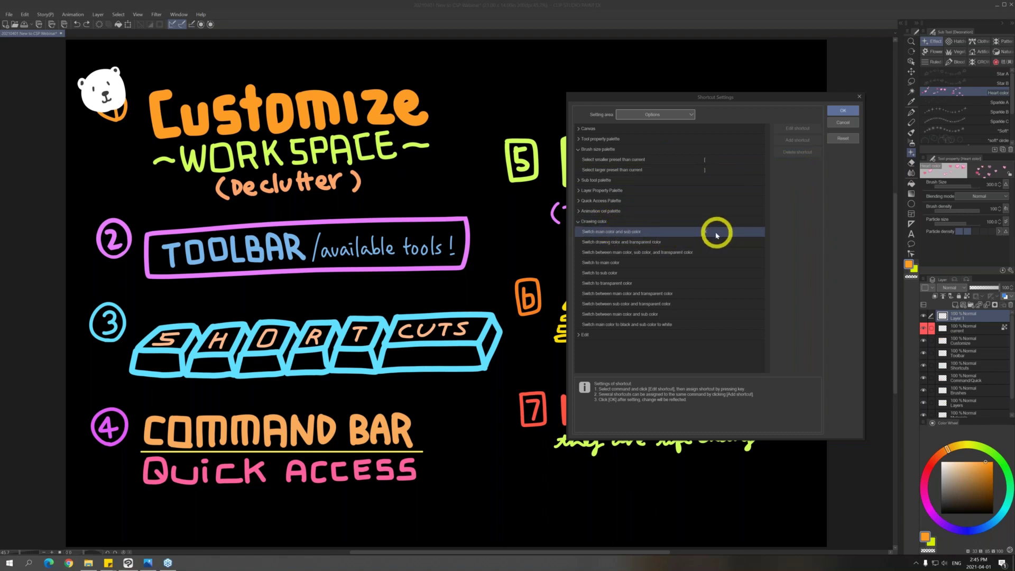
pyautogui.click(670, 242)
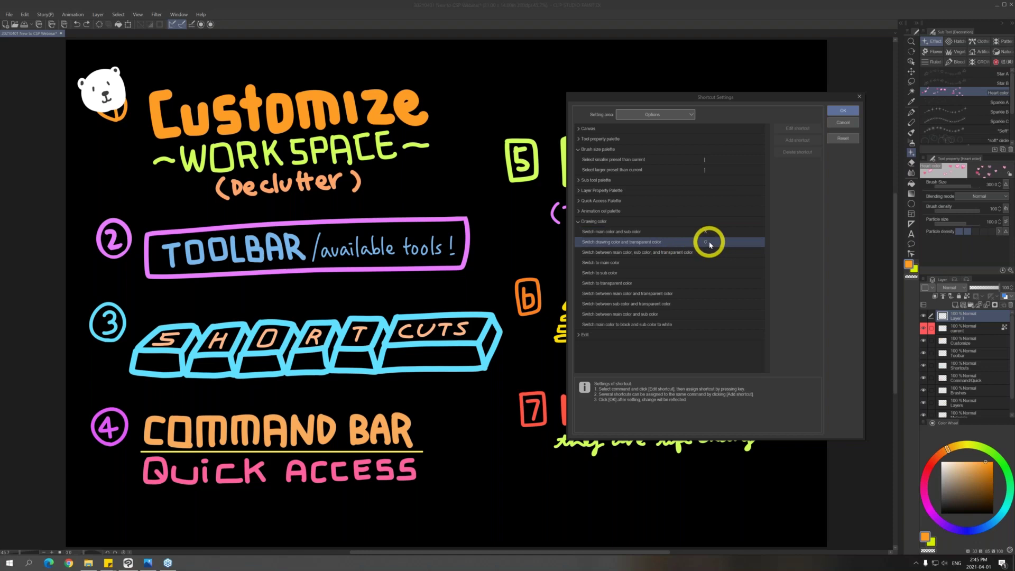
pyautogui.click(845, 112)
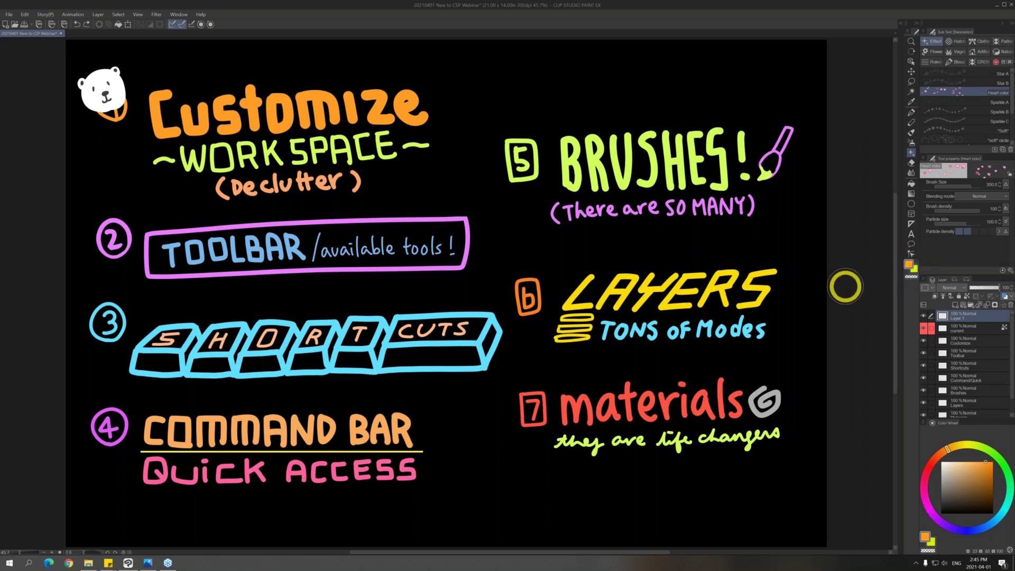
# Switch repeatedly between the main and sub drawing colors, ending with orange as the main color
pyautogui.press('x')
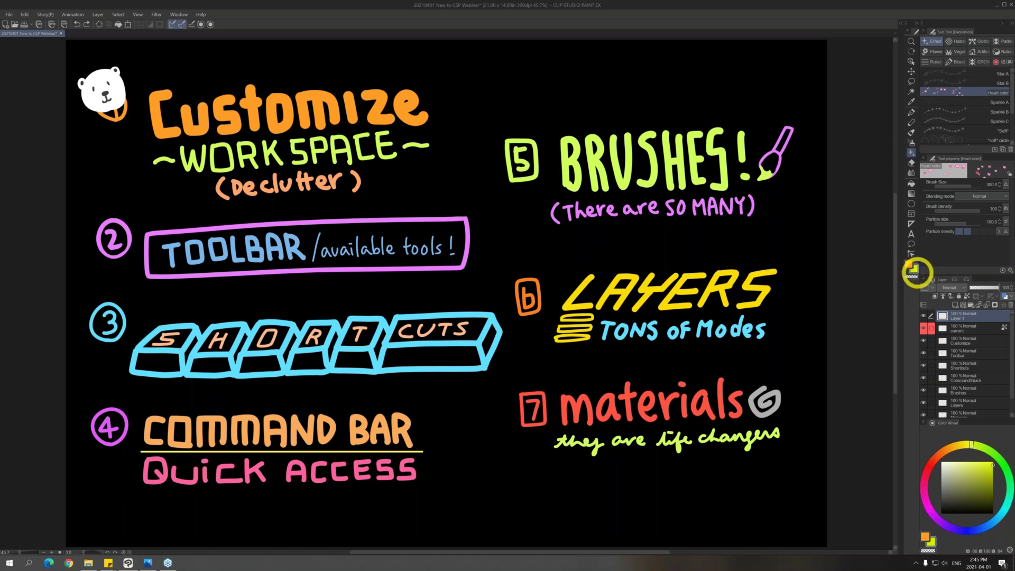
pyautogui.press('x')
pyautogui.press('x')
pyautogui.press('x')
pyautogui.press('x')
pyautogui.press('x')
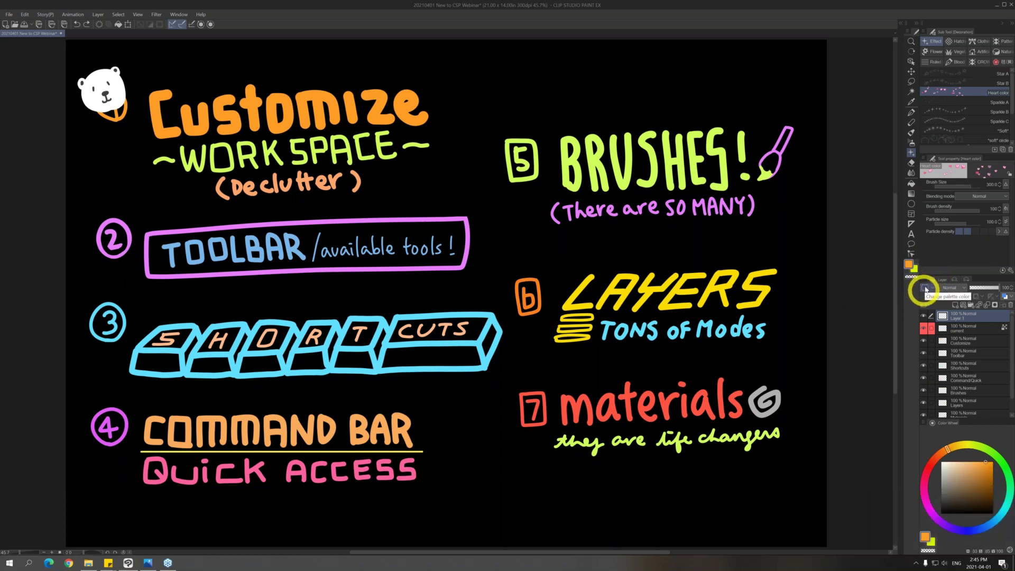
# Toggle repeatedly between the orange drawing color and the transparent color, ending on orange
pyautogui.press('c')
pyautogui.press('c')
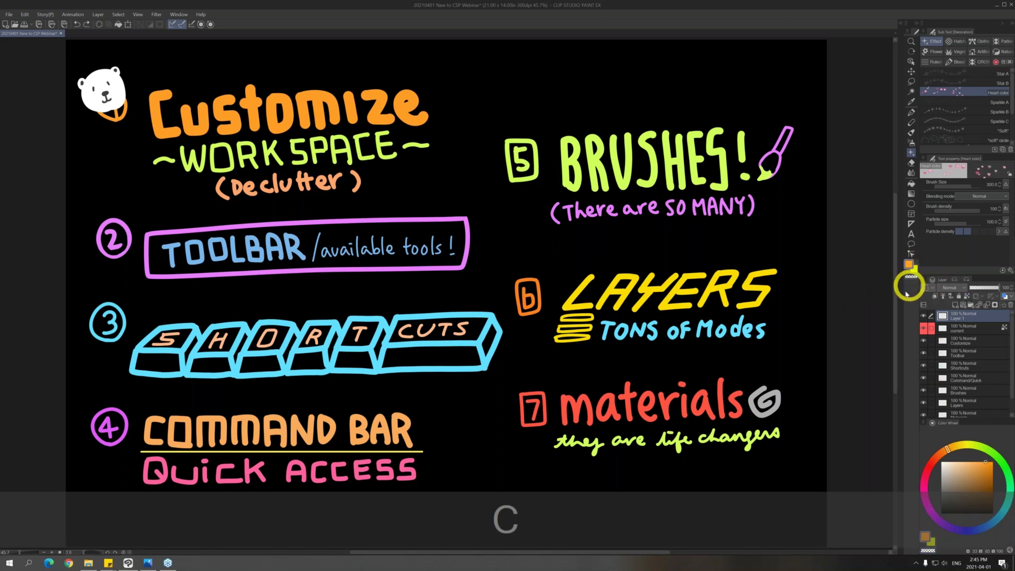
pyautogui.press('c')
pyautogui.press('c')
pyautogui.press('c')
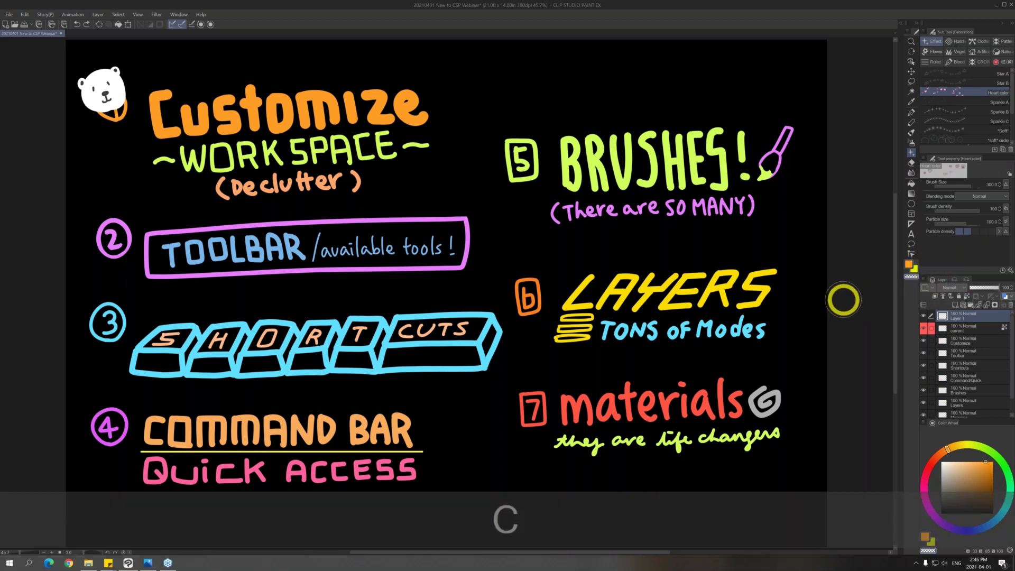
pyautogui.press('c')
pyautogui.press('c')
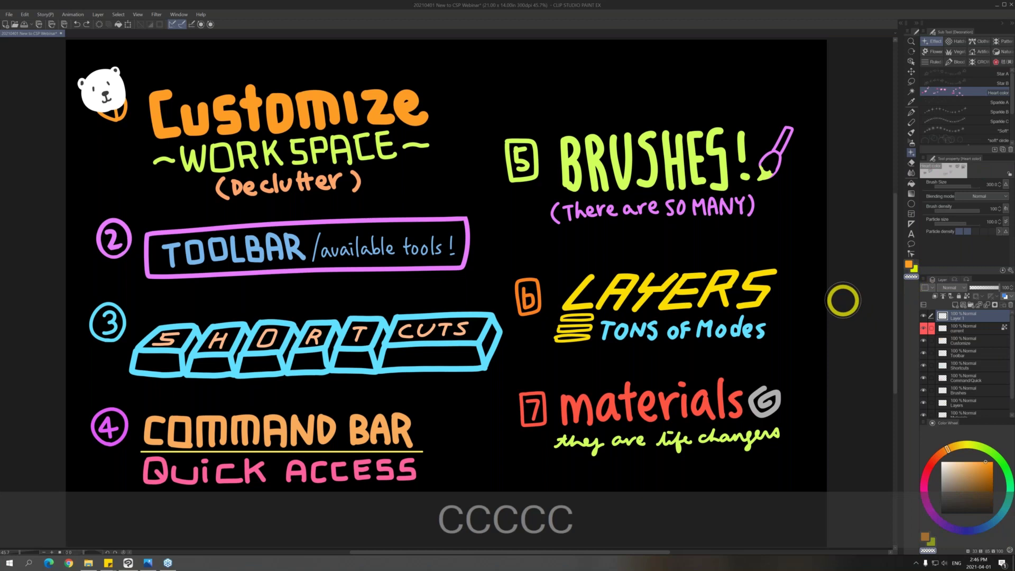
pyautogui.press('c')
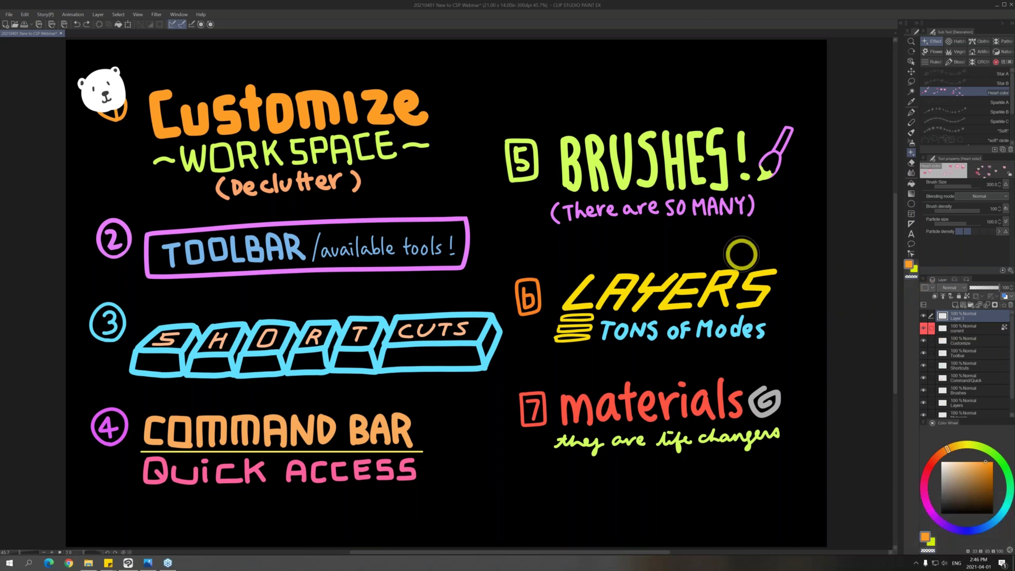
# Enlarge the Heart color brush by stepping up through several larger size presets
pyautogui.press(']')
pyautogui.press(']')
pyautogui.press(']')
pyautogui.press(']')
pyautogui.press(']')
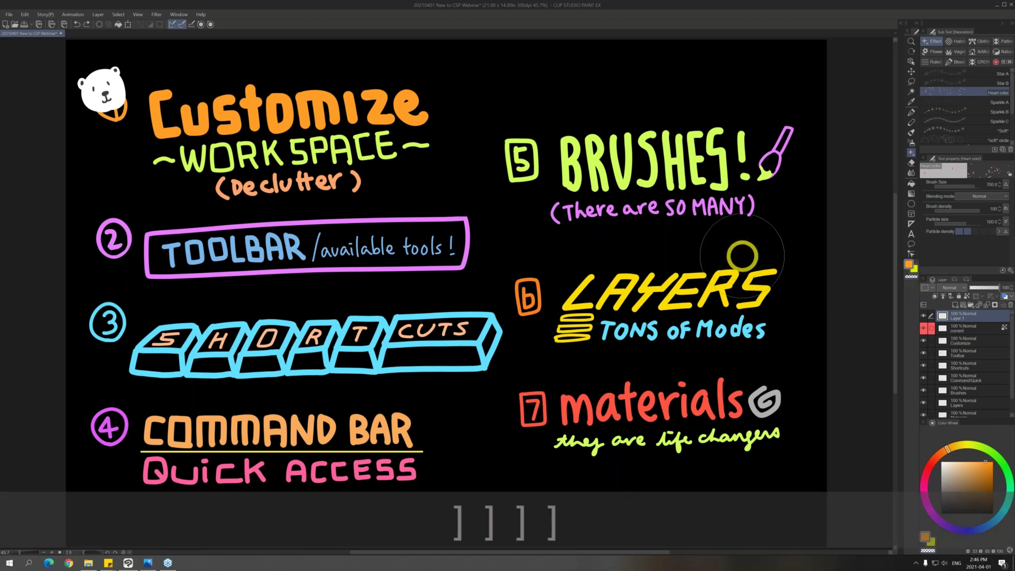
# Reduce the Heart color brush to a size of 170 by stepping through the size presets
pyautogui.press('[')
pyautogui.press('[')
pyautogui.press('[')
pyautogui.press('[')
pyautogui.press('[')
pyautogui.press('[')
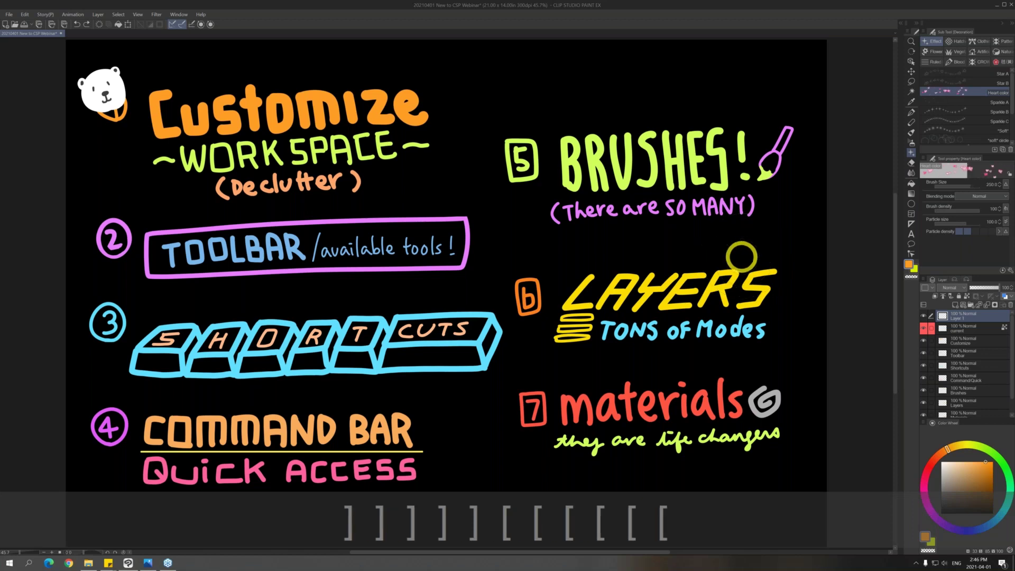
pyautogui.press('[')
pyautogui.press('[')
pyautogui.press('[')
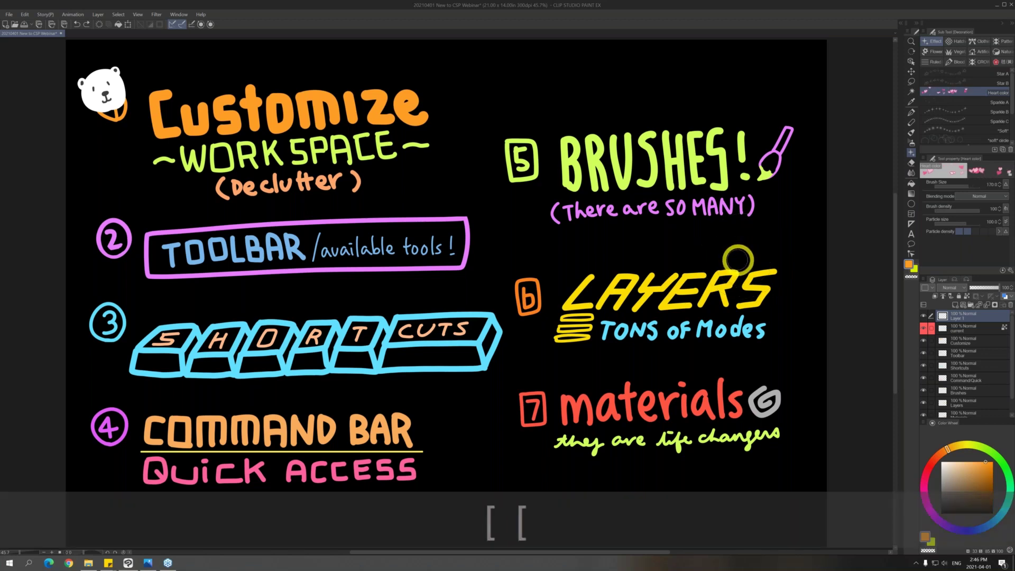
pyautogui.press(']')
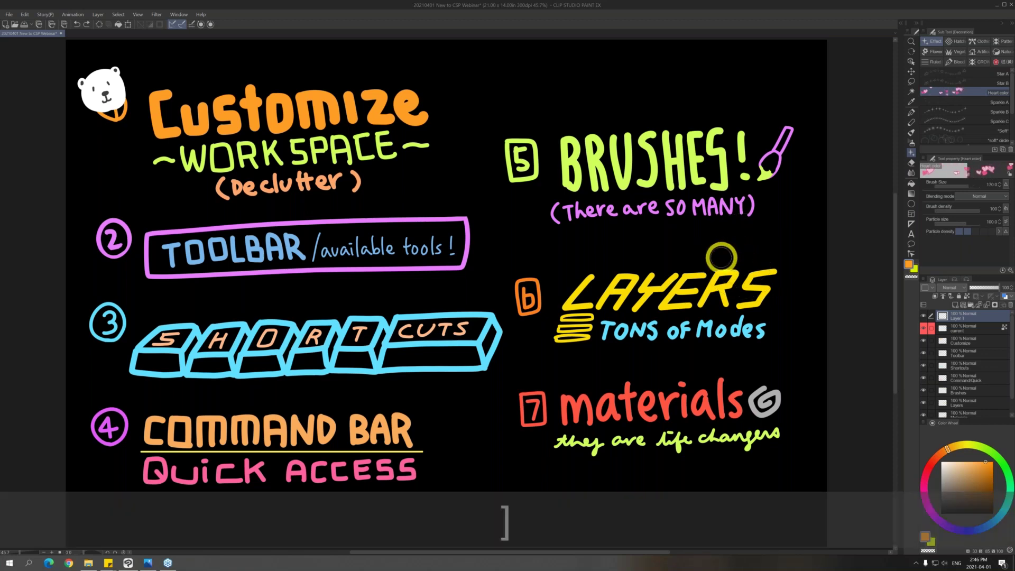
# Reopen the shortcut settings, look over the Options and Auto Action areas, and close the settings
pyautogui.click(9, 14)
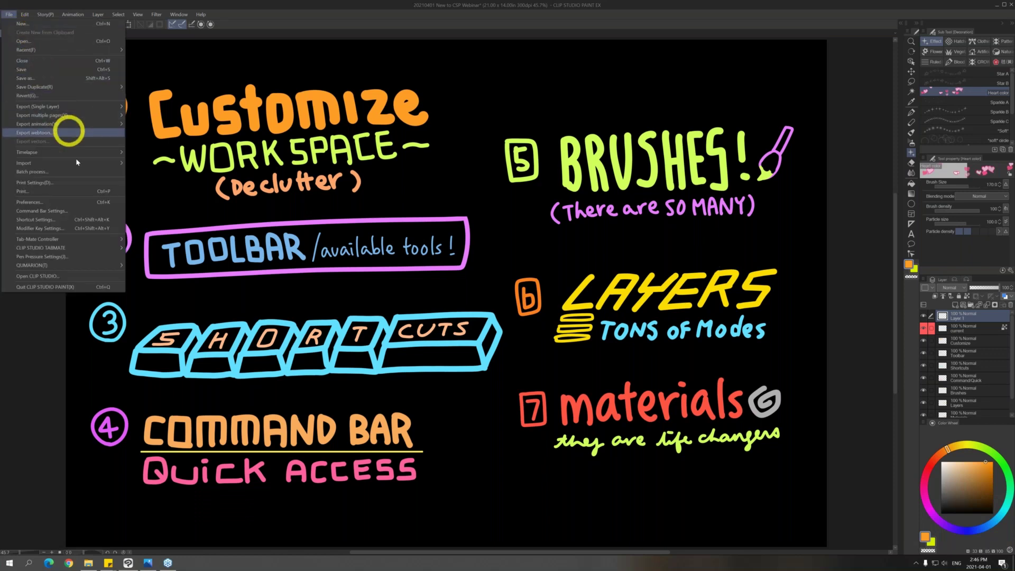
pyautogui.click(91, 219)
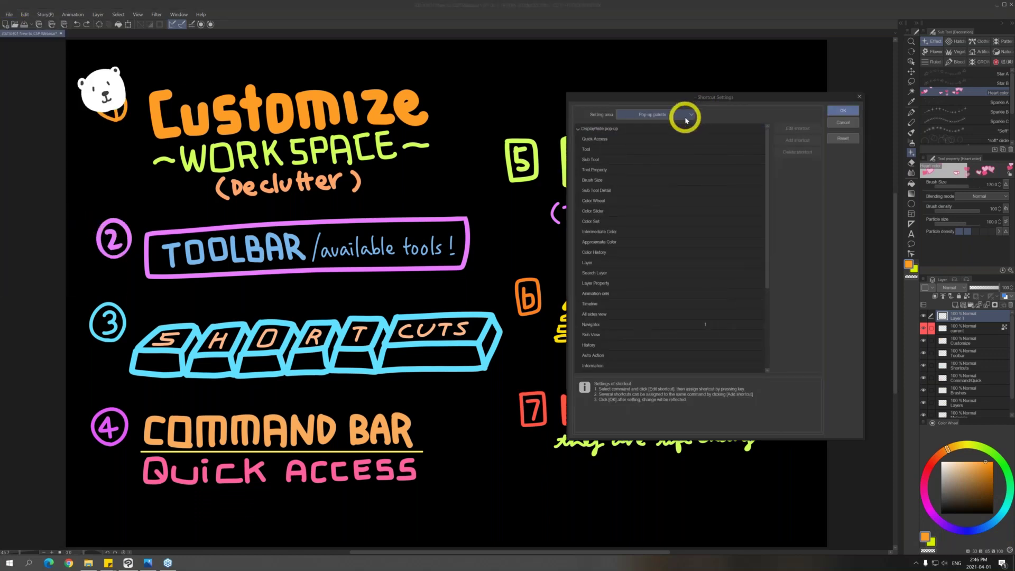
pyautogui.click(688, 114)
pyautogui.click(674, 142)
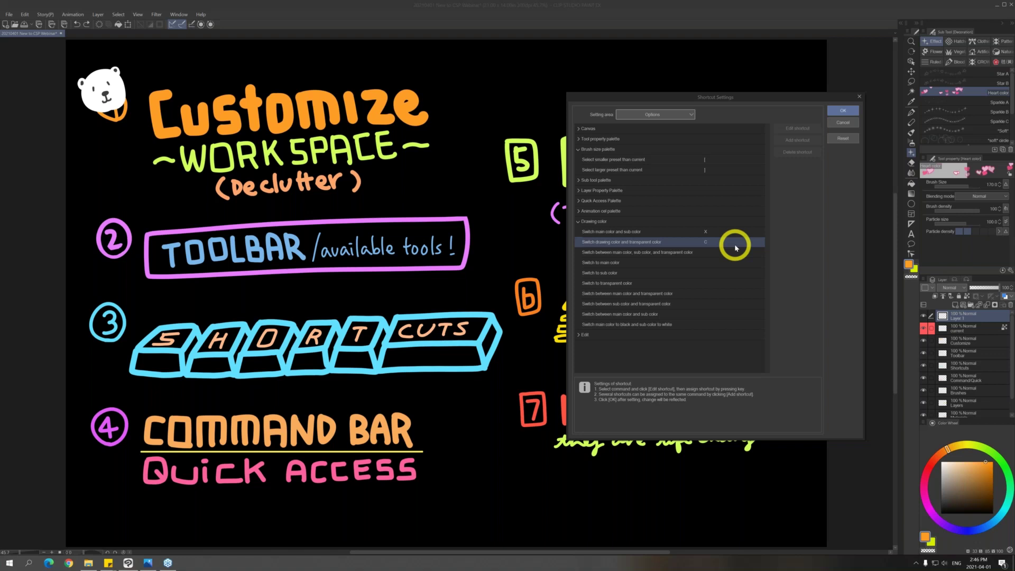
pyautogui.click(679, 113)
pyautogui.click(677, 157)
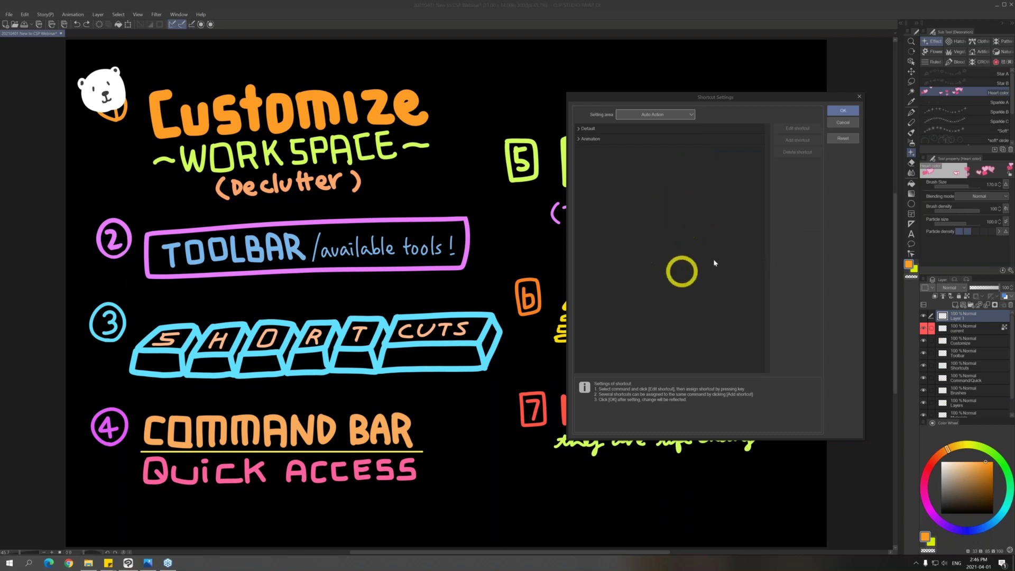
pyautogui.click(685, 114)
pyautogui.click(821, 196)
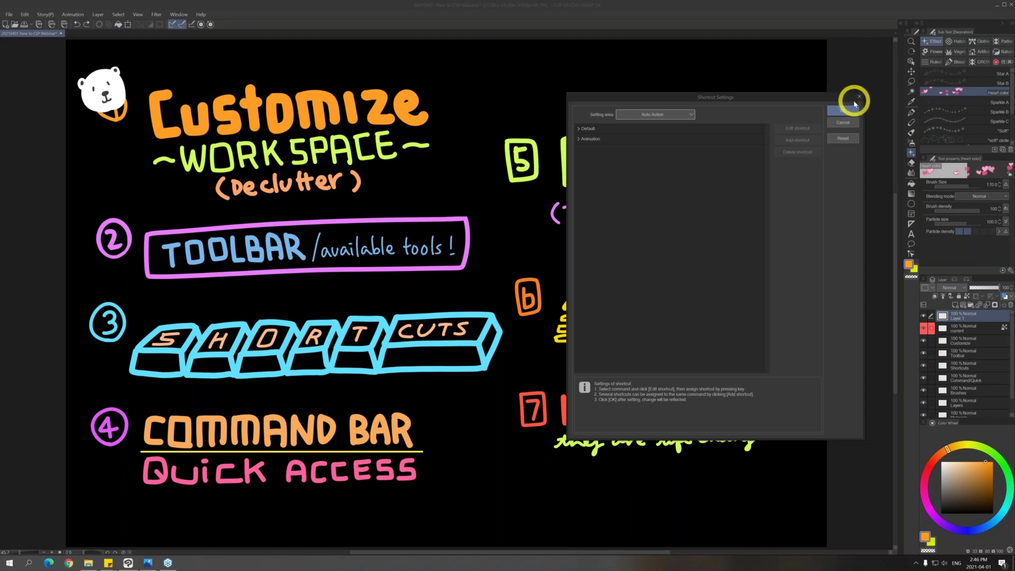
pyautogui.click(844, 112)
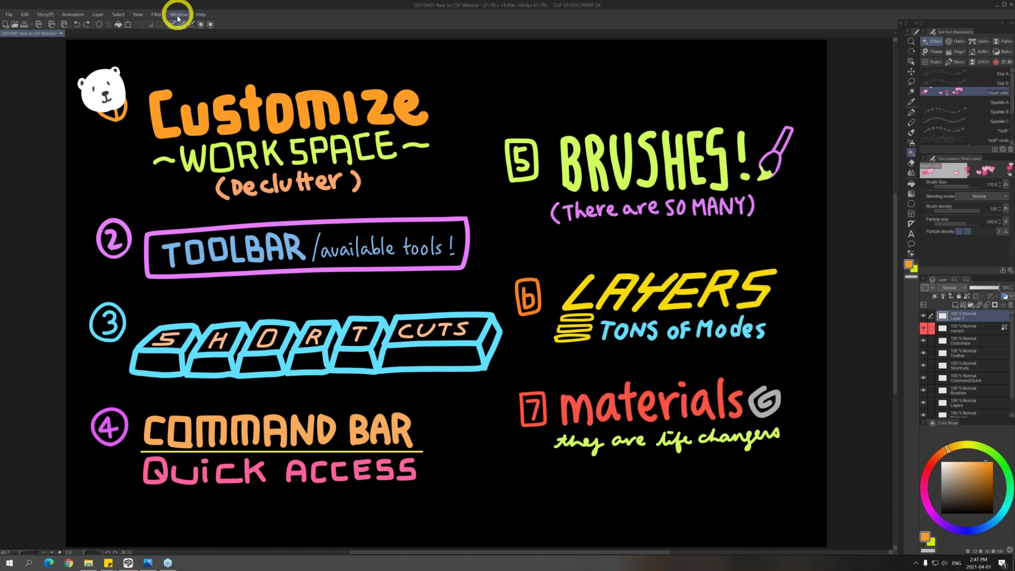
# Look over the workspace commands, including Register Workspace, and leave them without choosing one
pyautogui.click(179, 16)
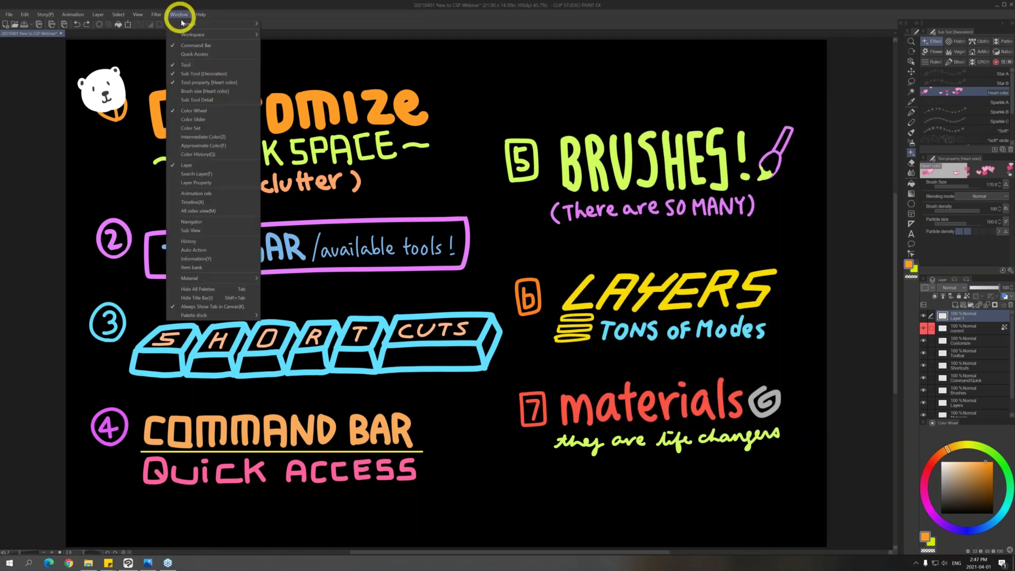
pyautogui.moveTo(206, 35)
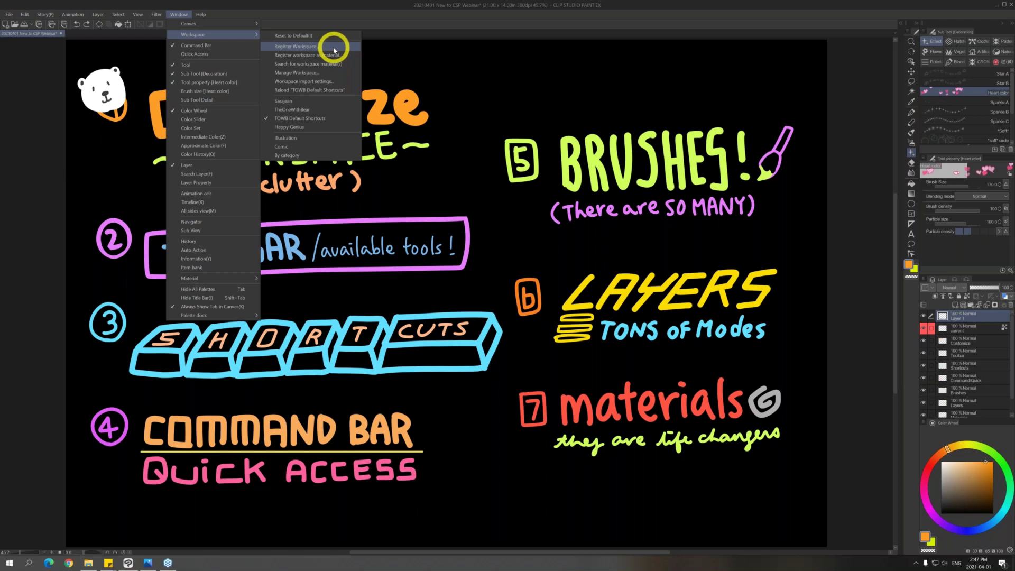
pyautogui.press('Escape')
pyautogui.press('Escape')
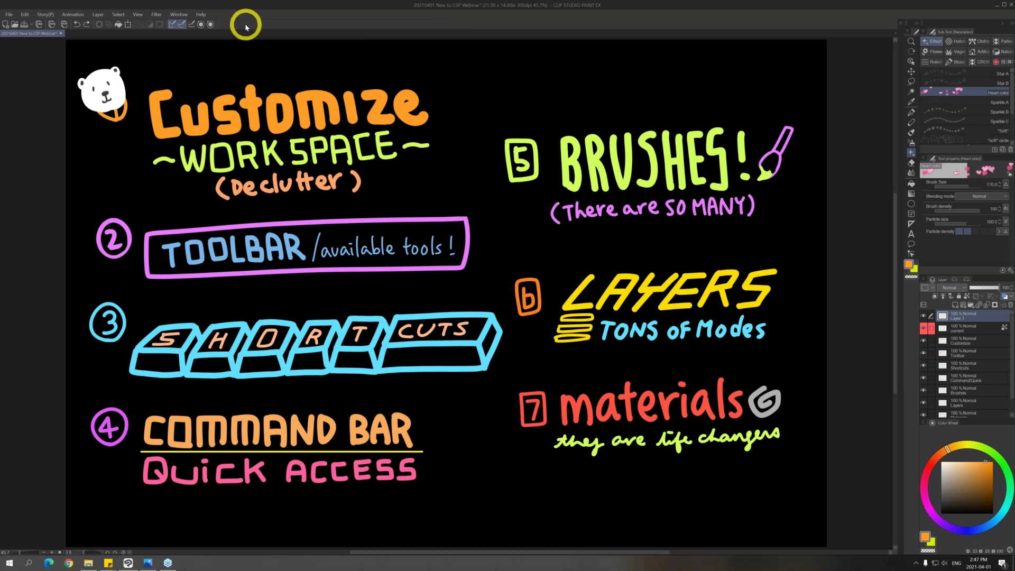
# Load the TheOneWithBear workspace, importing its shortcut settings, command bar layout and unit preferences
pyautogui.click(178, 14)
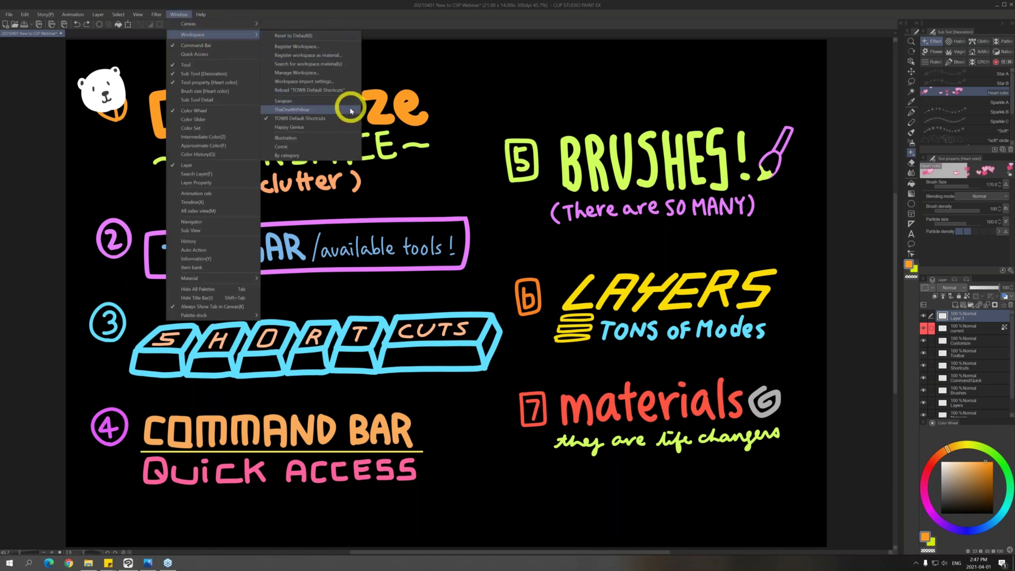
pyautogui.click(317, 82)
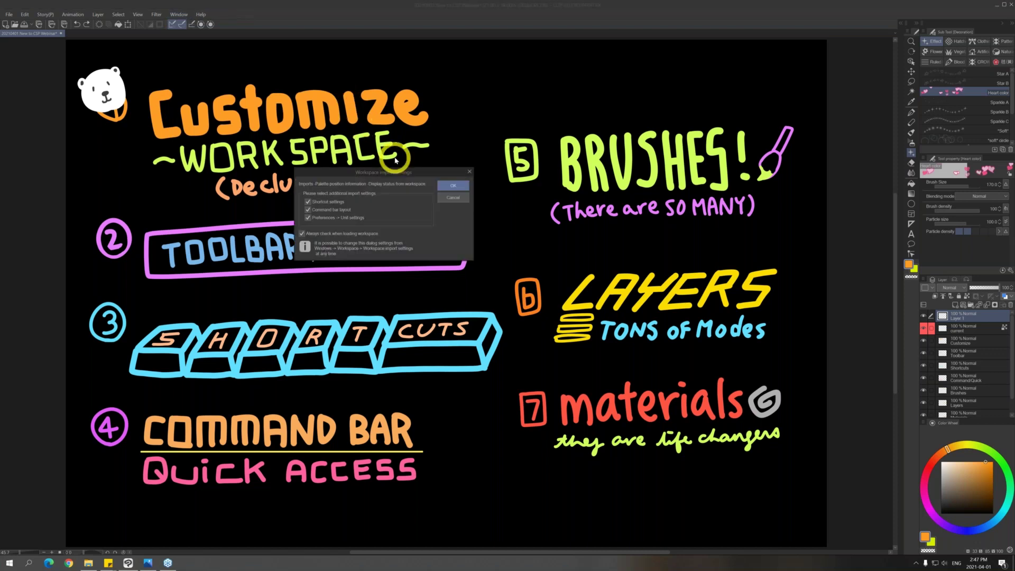
pyautogui.click(461, 184)
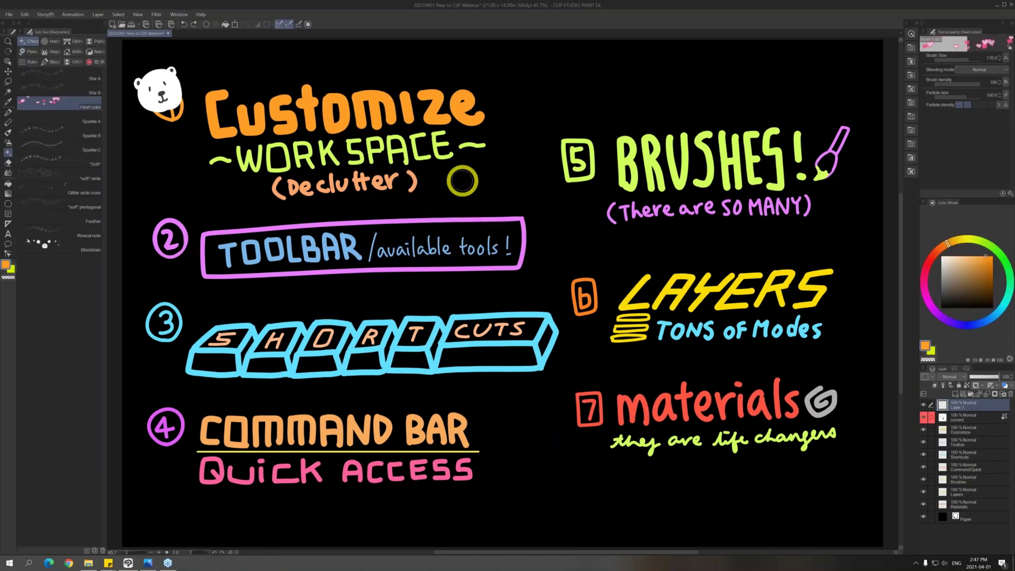
# Switch to the Brush tool's Oil paint flat brush and expand the Quick Access palette
pyautogui.click(8, 132)
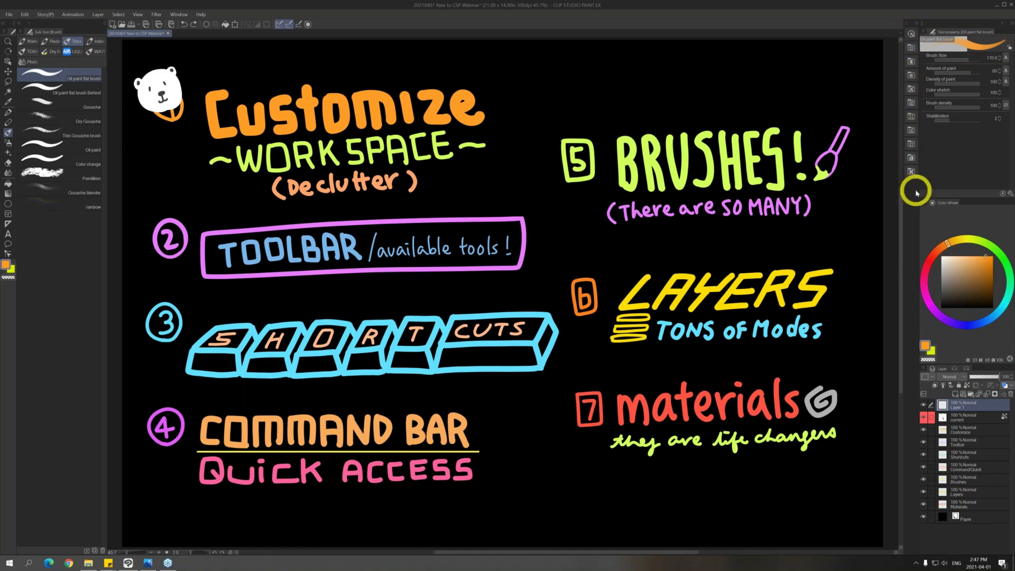
pyautogui.click(911, 34)
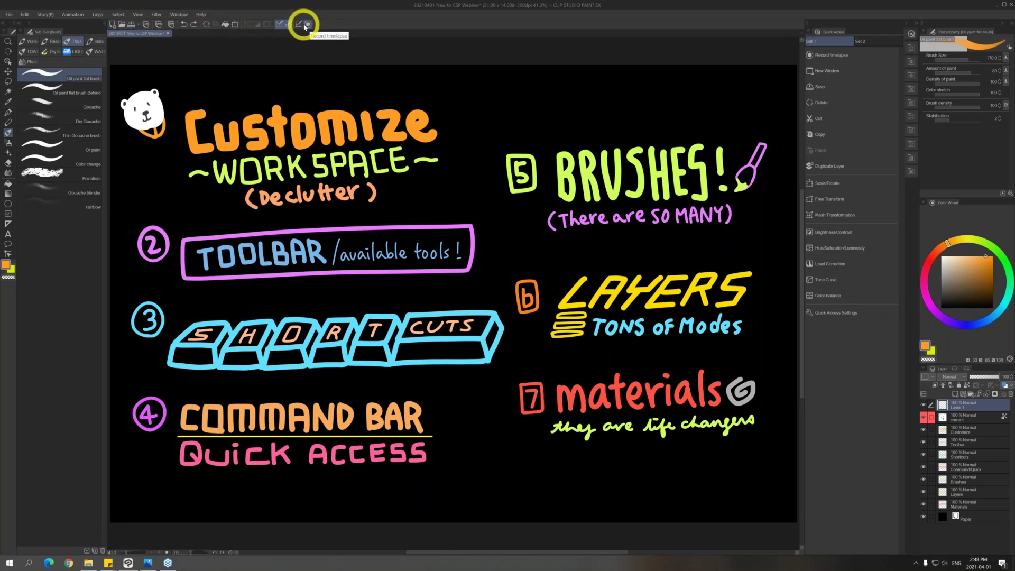
# Bring up the New and Open dialogs from the command bar and dismiss each without creating or opening a file
pyautogui.click(113, 25)
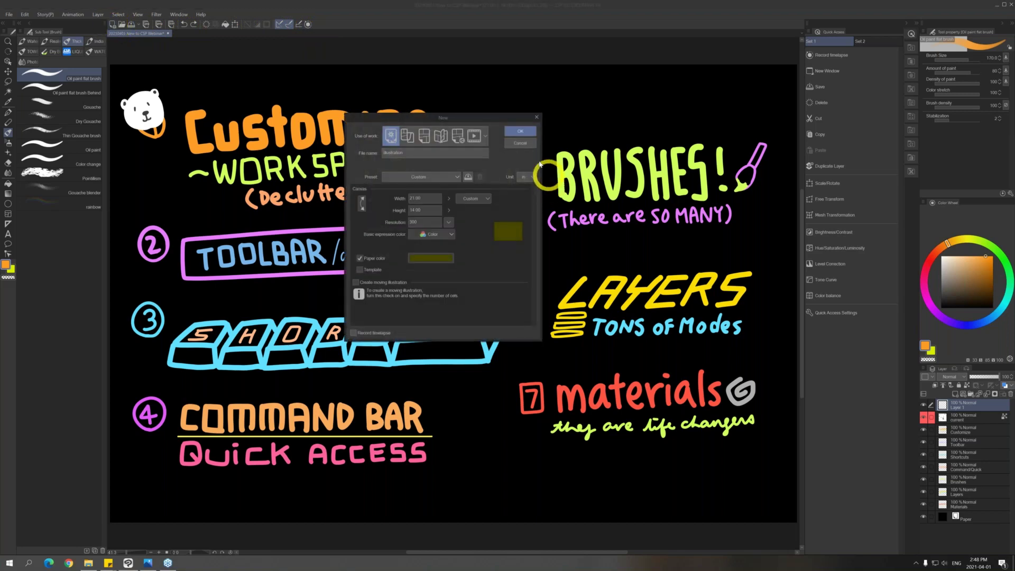
pyautogui.click(523, 142)
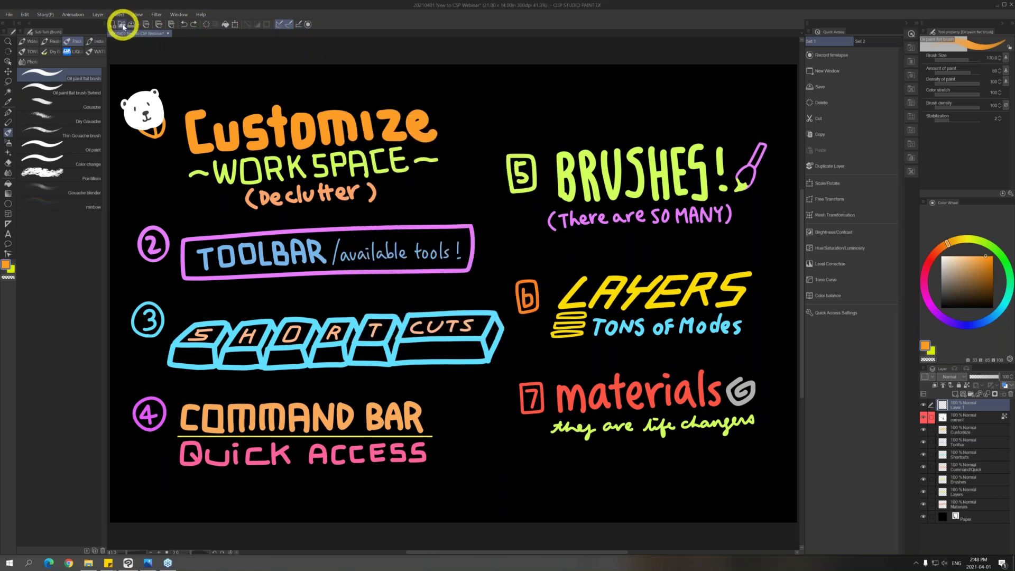
pyautogui.click(122, 25)
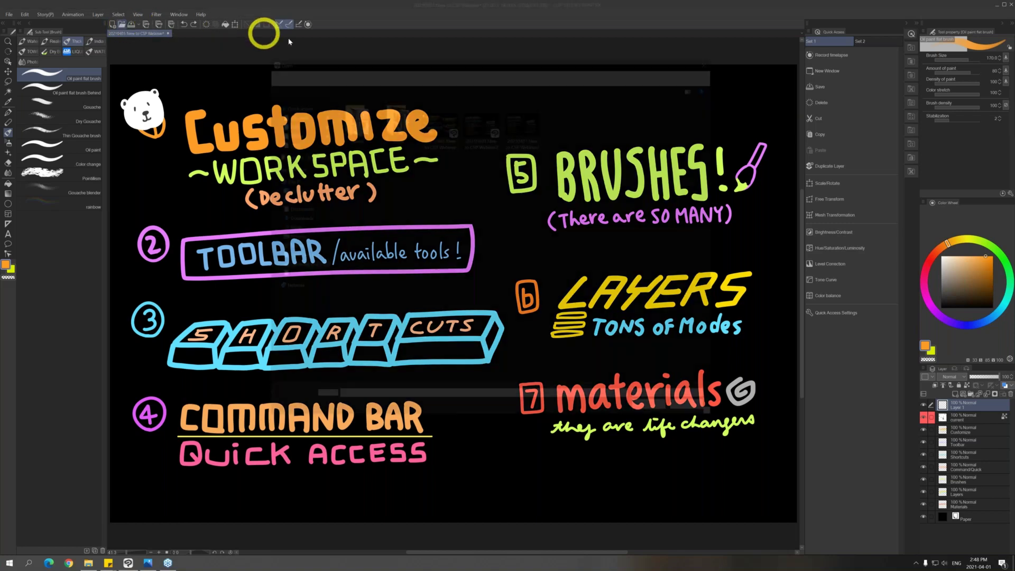
pyautogui.click(713, 59)
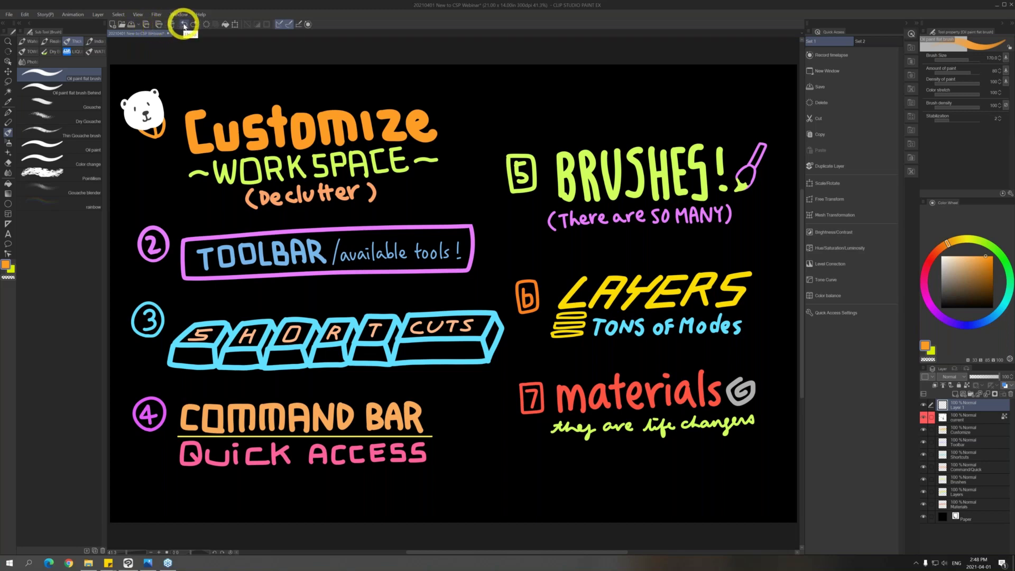
# Open the Command Bar Settings and look through the Pop-up palette and Options categories
pyautogui.rightClick(324, 24)
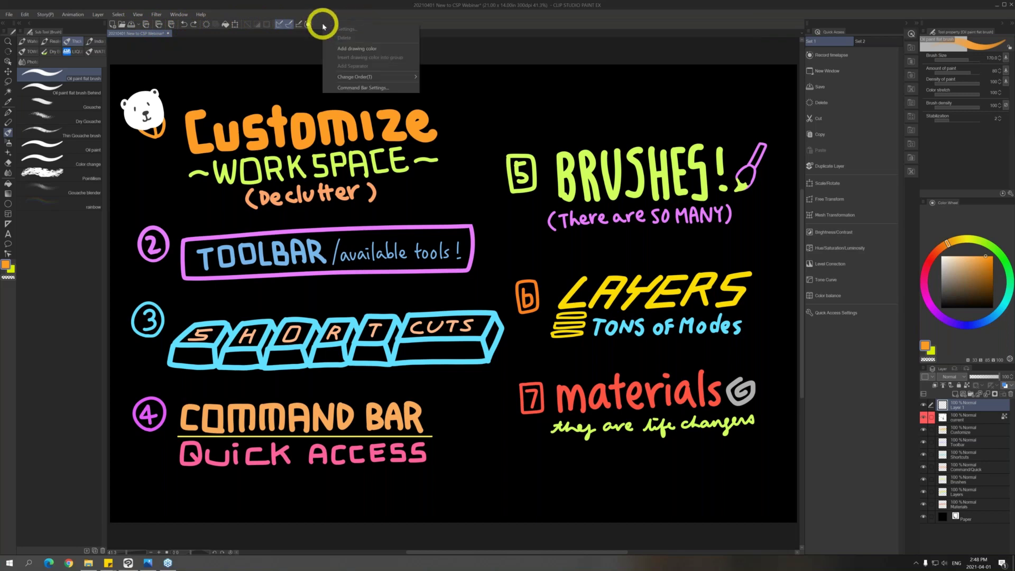
pyautogui.click(360, 89)
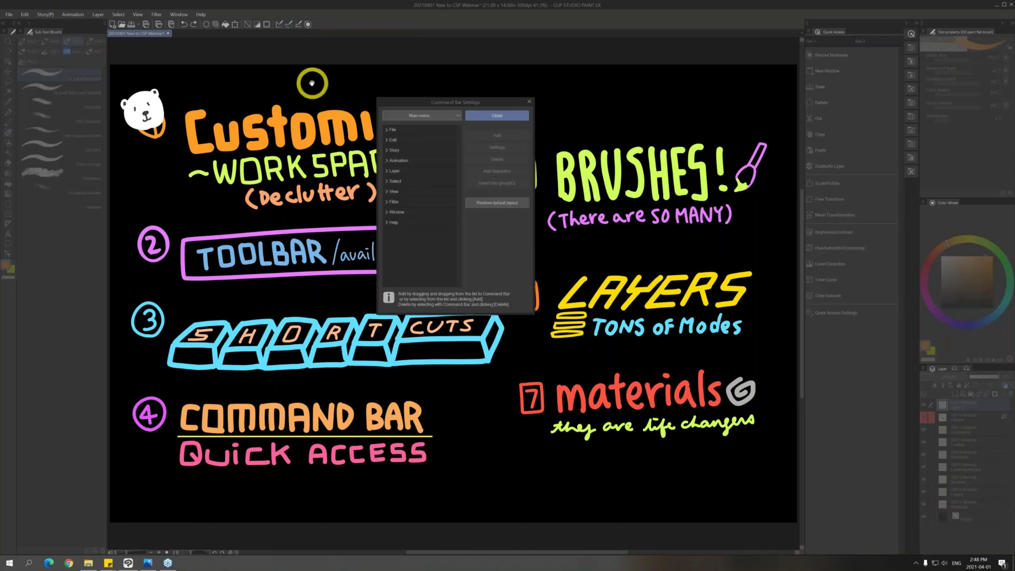
pyautogui.click(443, 117)
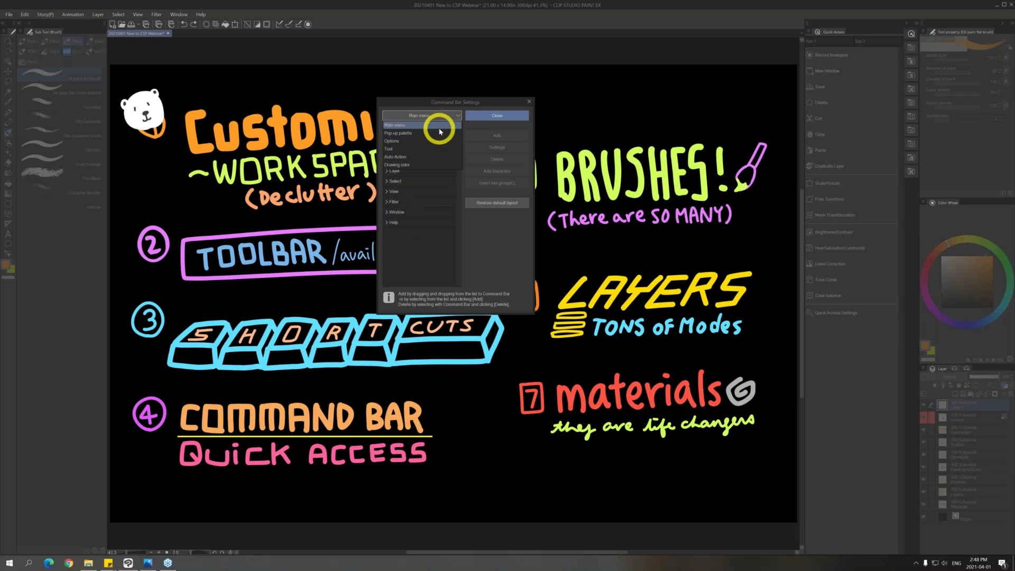
pyautogui.click(418, 132)
pyautogui.click(442, 115)
pyautogui.click(438, 140)
# Add the Brush tool's Smooth watercolor sub tool to the command bar from the Tool category, and close the Command Bar Settings
pyautogui.click(439, 114)
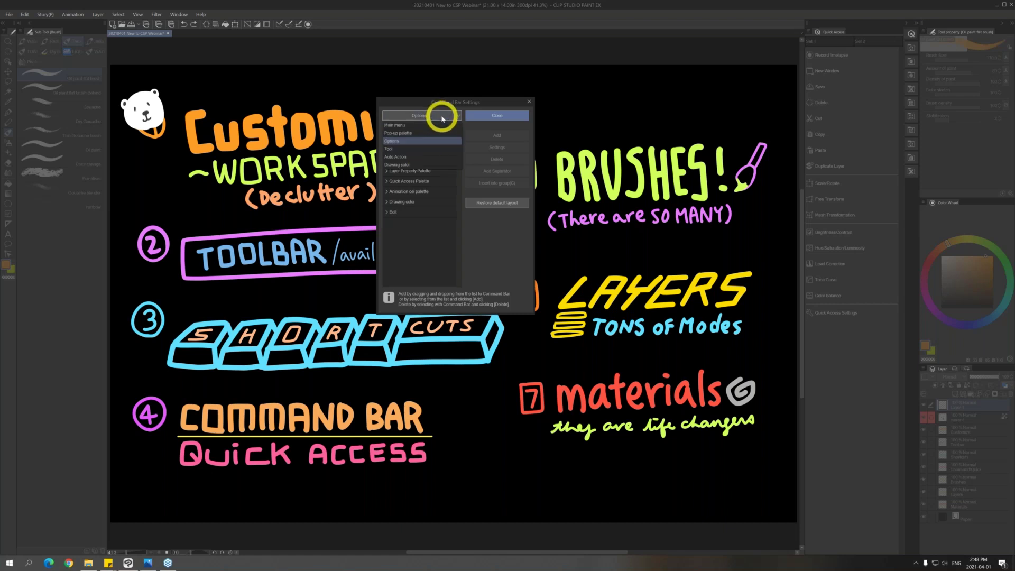
pyautogui.click(437, 148)
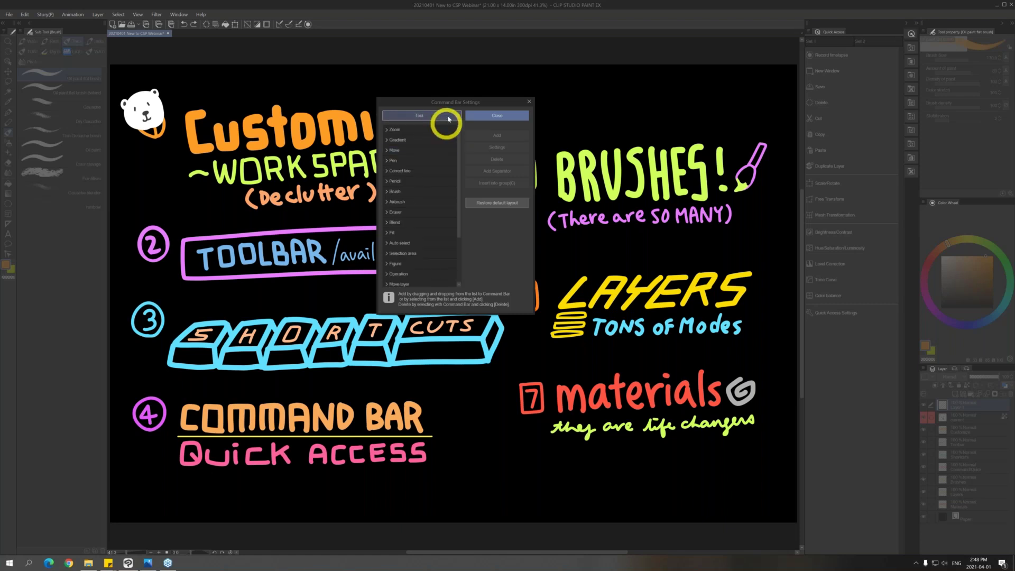
pyautogui.click(391, 192)
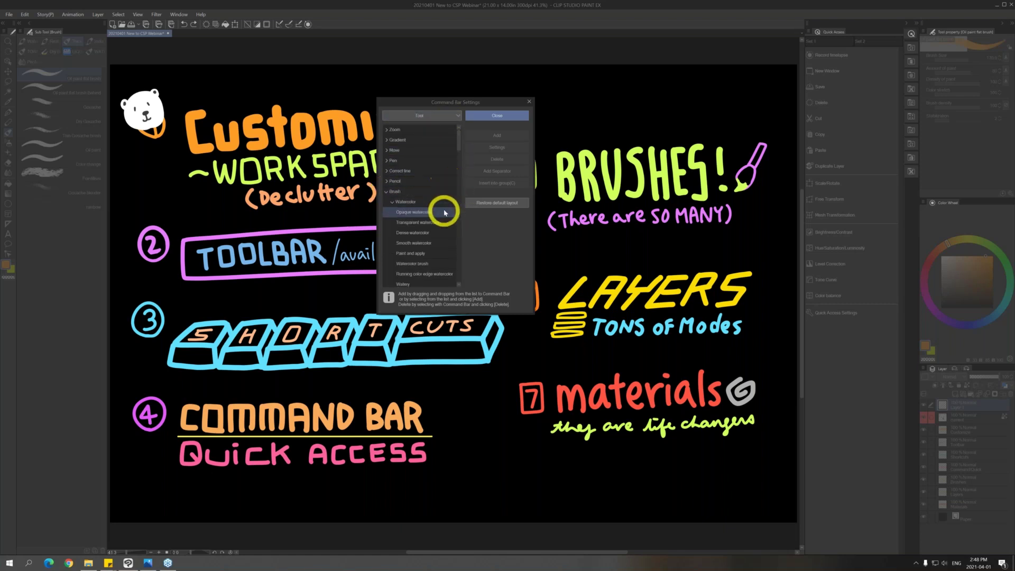
pyautogui.scroll(-2, 459, 149)
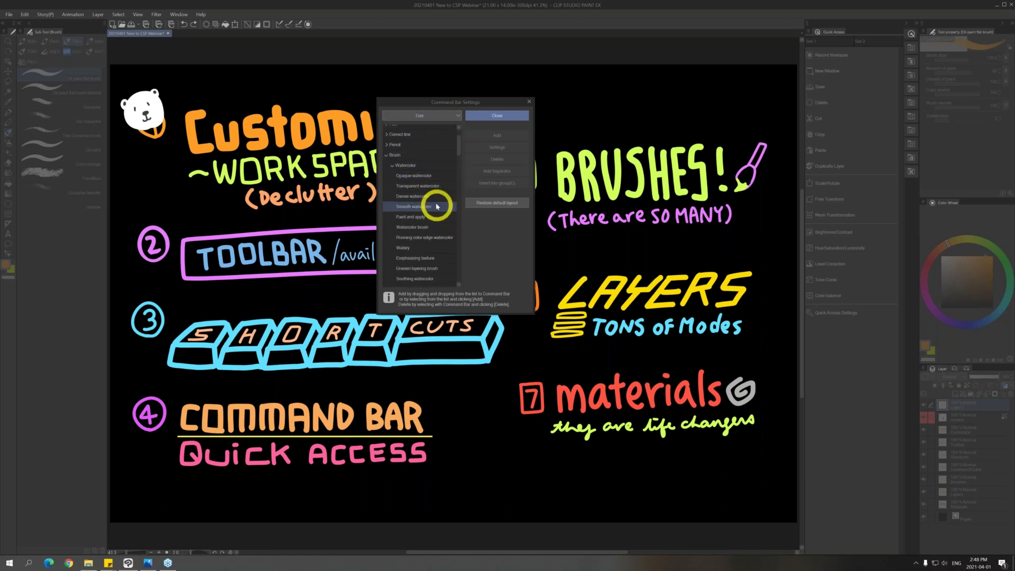
pyautogui.click(439, 207)
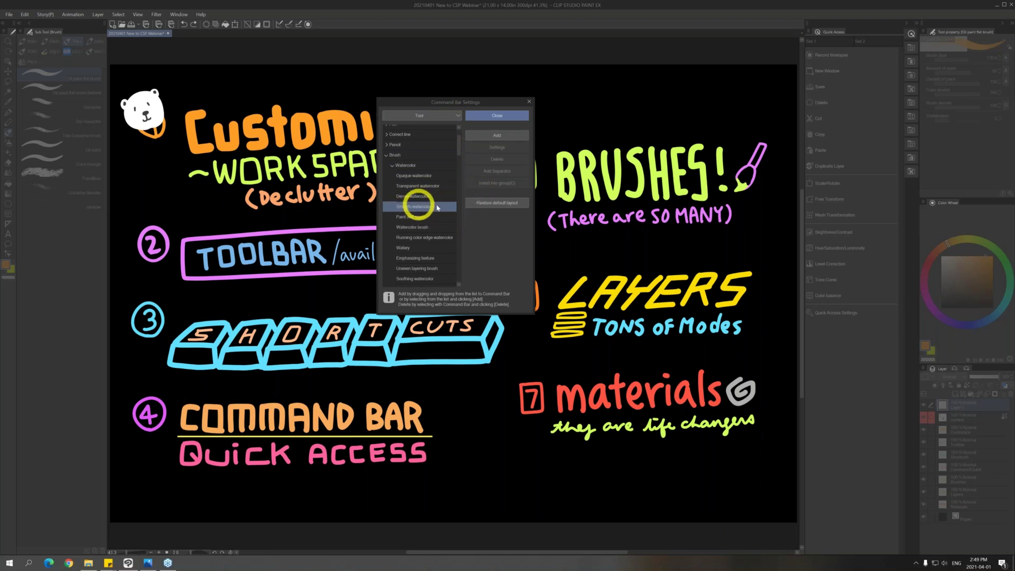
pyautogui.click(513, 136)
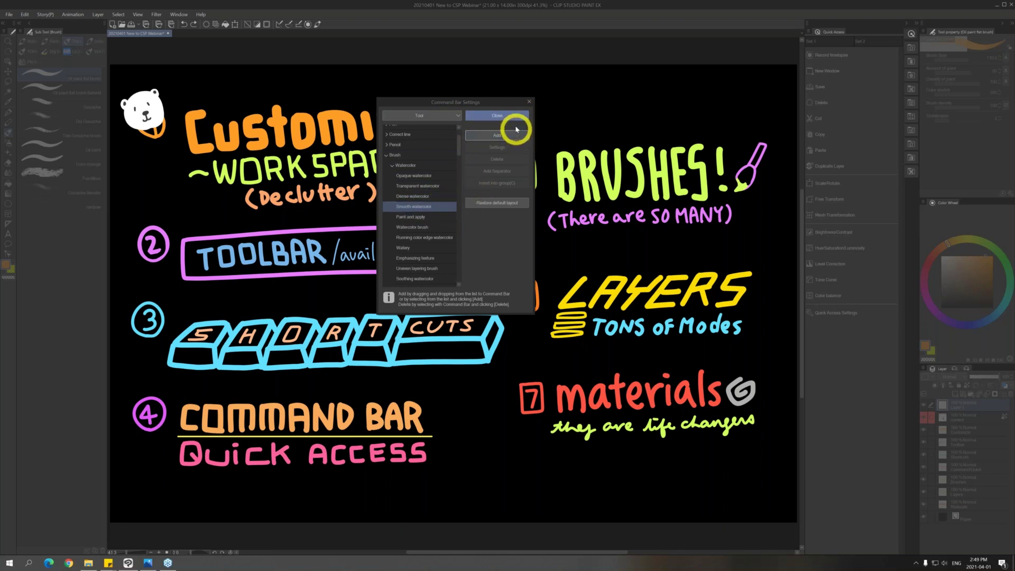
pyautogui.click(528, 101)
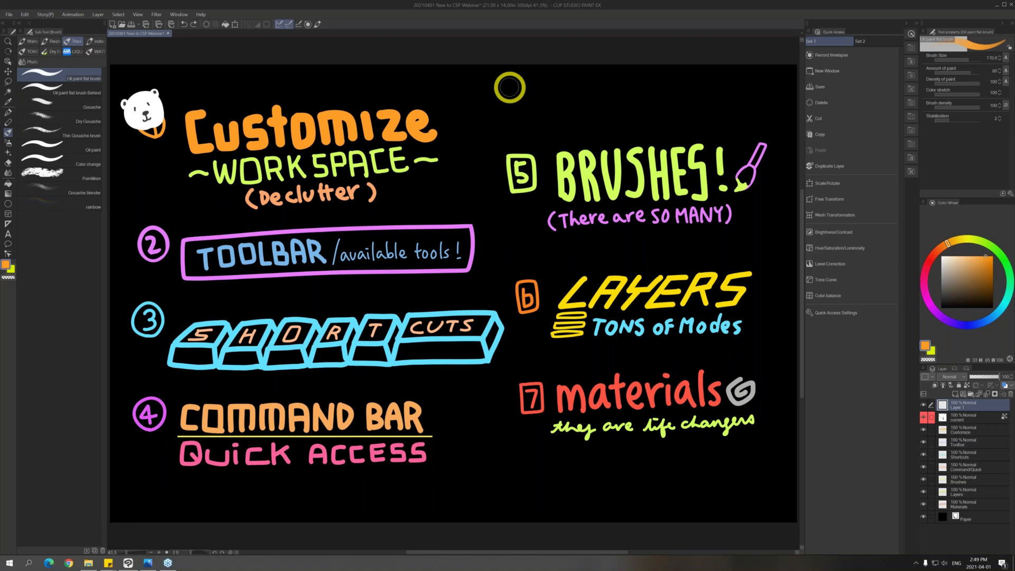
# Switch to the Smooth watercolor brush from the command bar and delete its shortcut from the bar
pyautogui.click(318, 24)
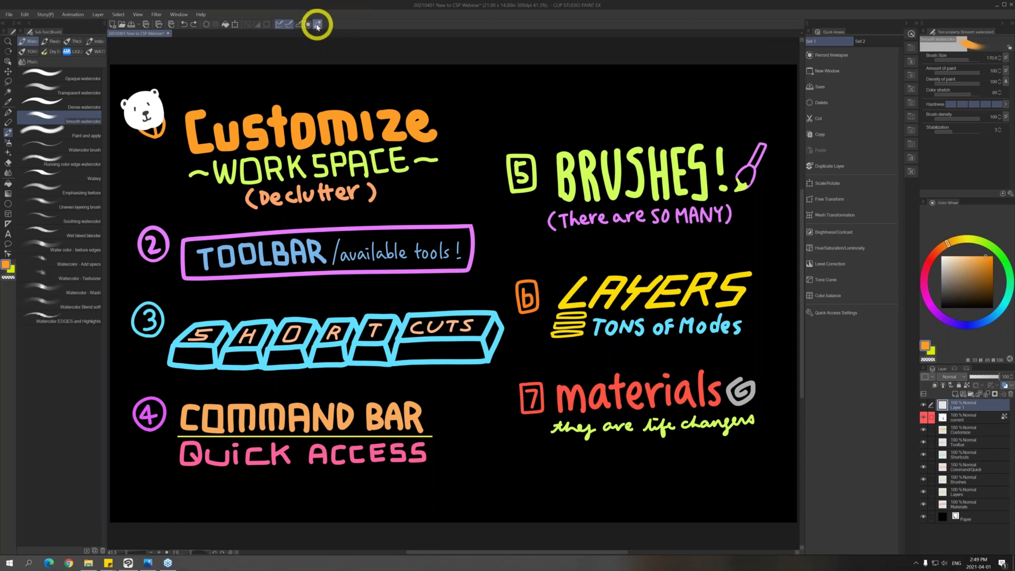
pyautogui.rightClick(318, 25)
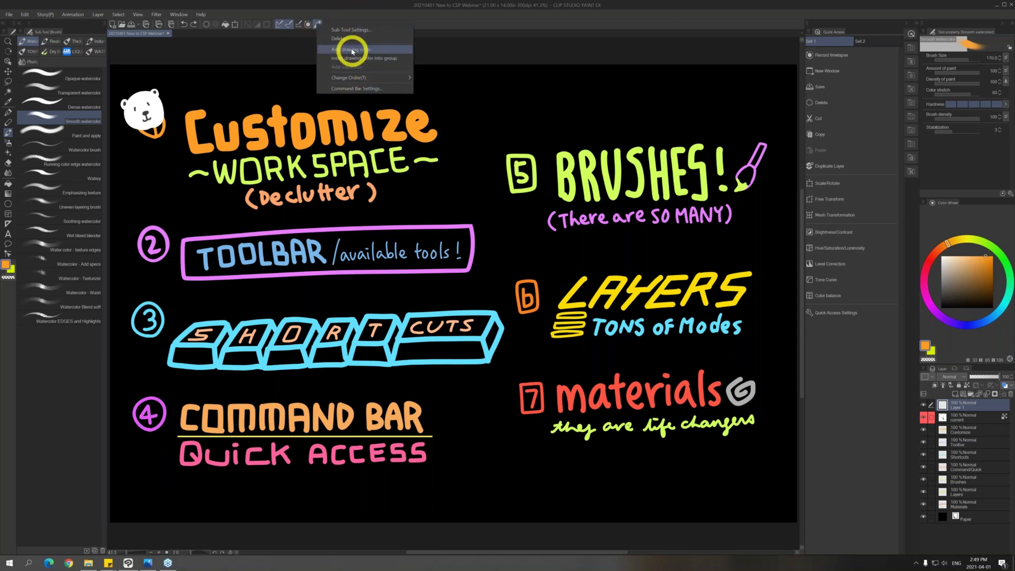
pyautogui.click(347, 38)
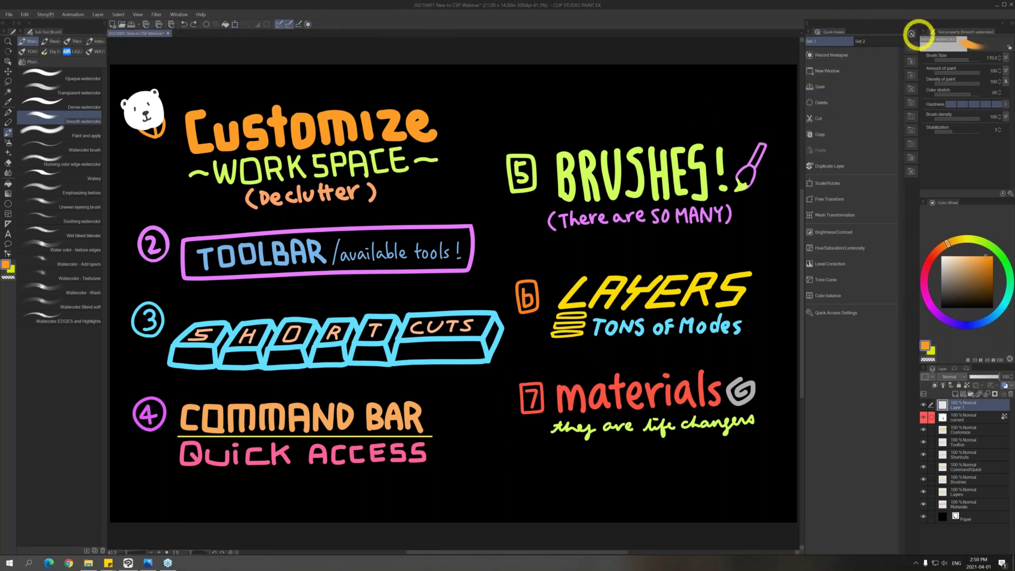
# Set the Quick Access palette's view to List 1 Column
pyautogui.click(807, 33)
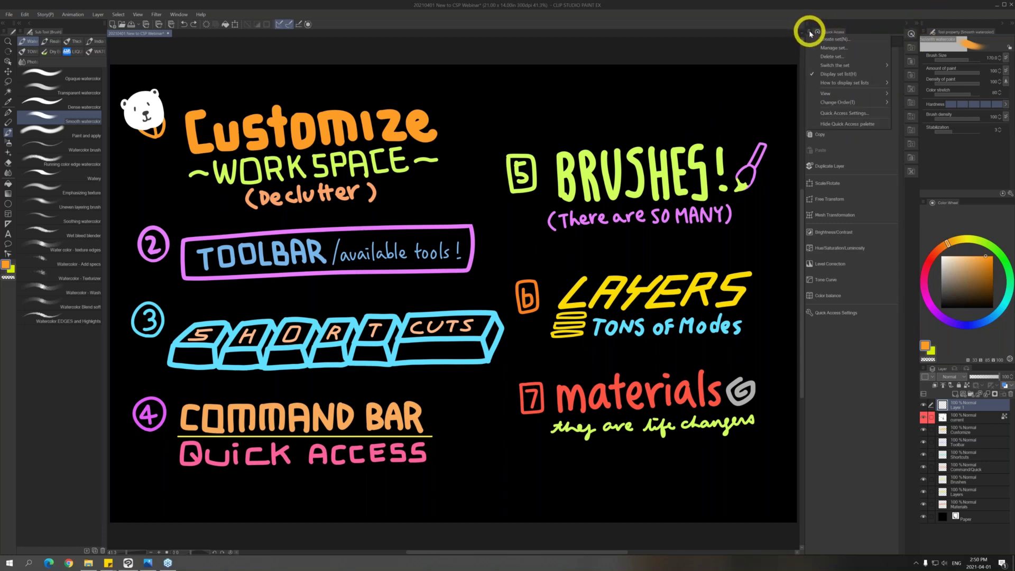
pyautogui.moveTo(877, 102)
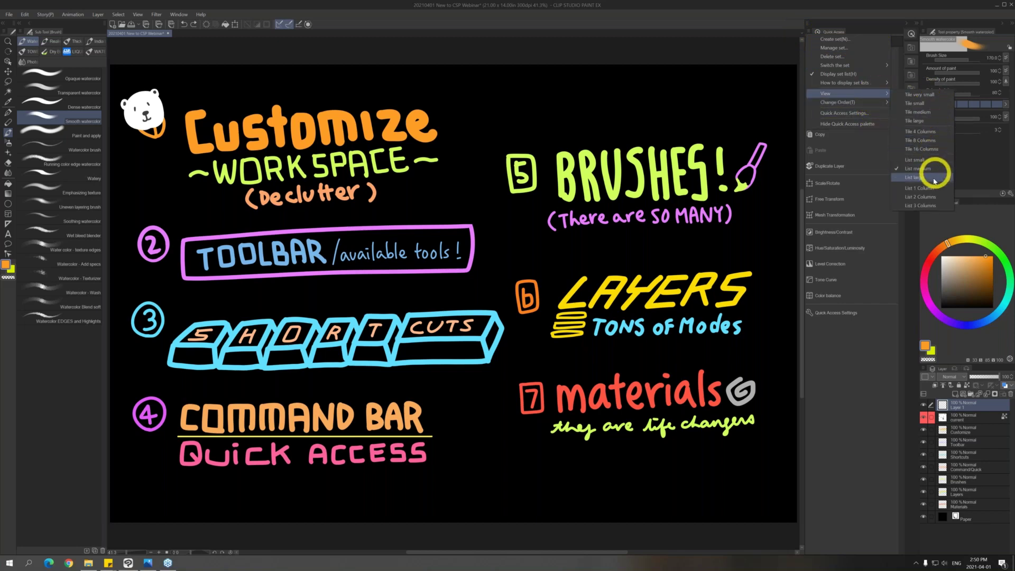
pyautogui.click(936, 189)
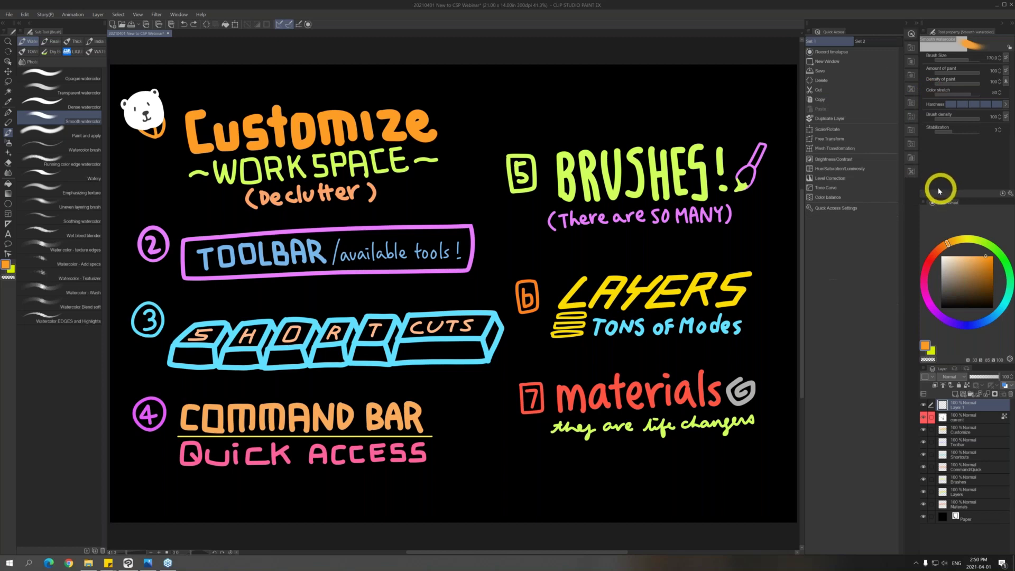
pyautogui.click(809, 32)
pyautogui.moveTo(843, 92)
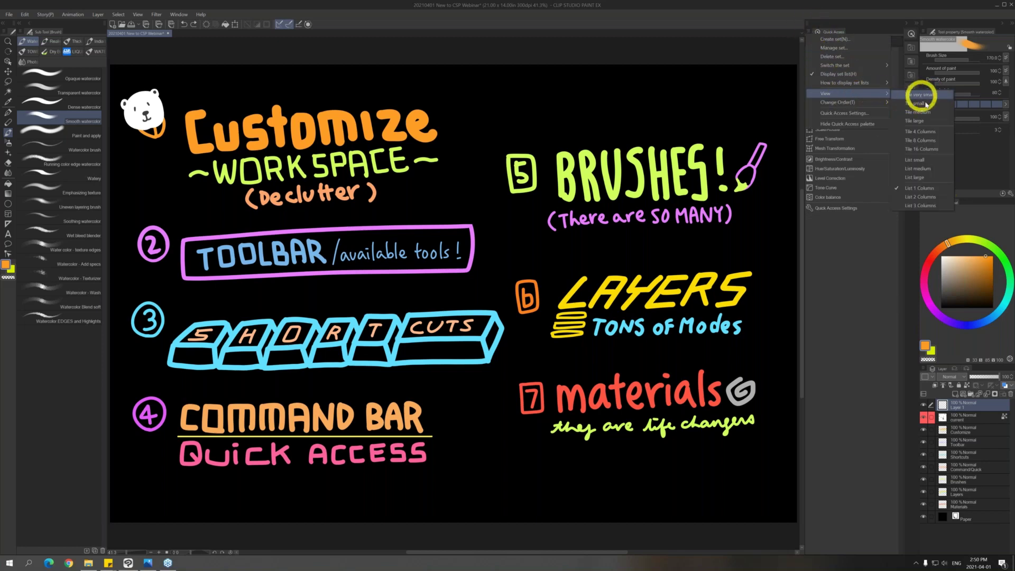
pyautogui.click(858, 256)
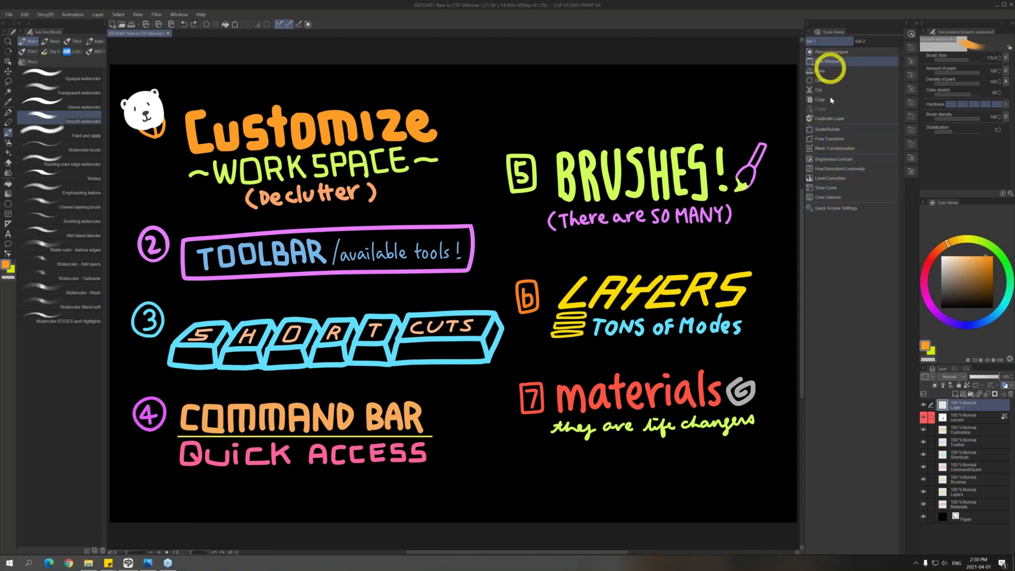
# Create a Quick Access set named New Set and switch the palette back to Set 1
pyautogui.click(809, 31)
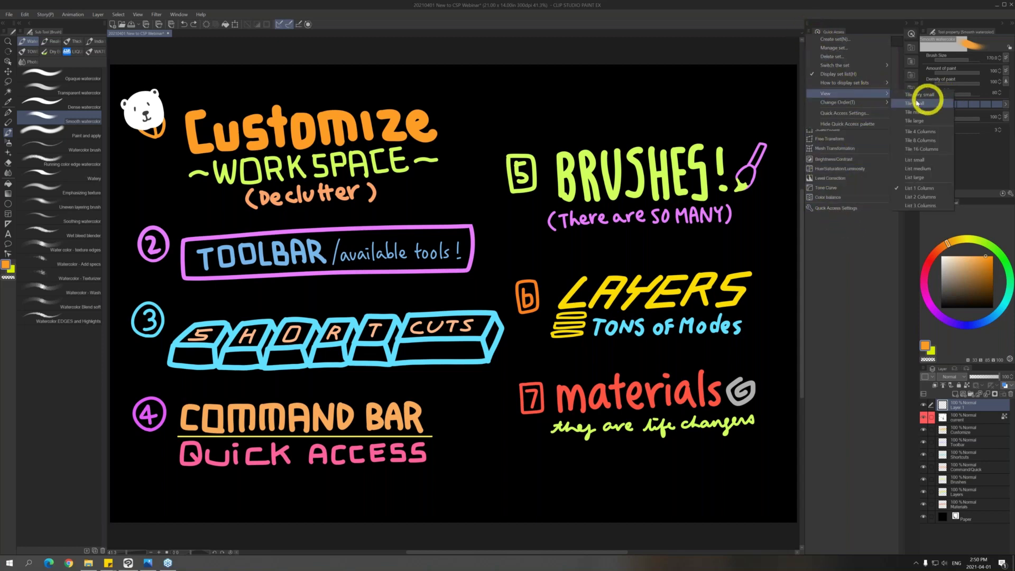
pyautogui.click(861, 40)
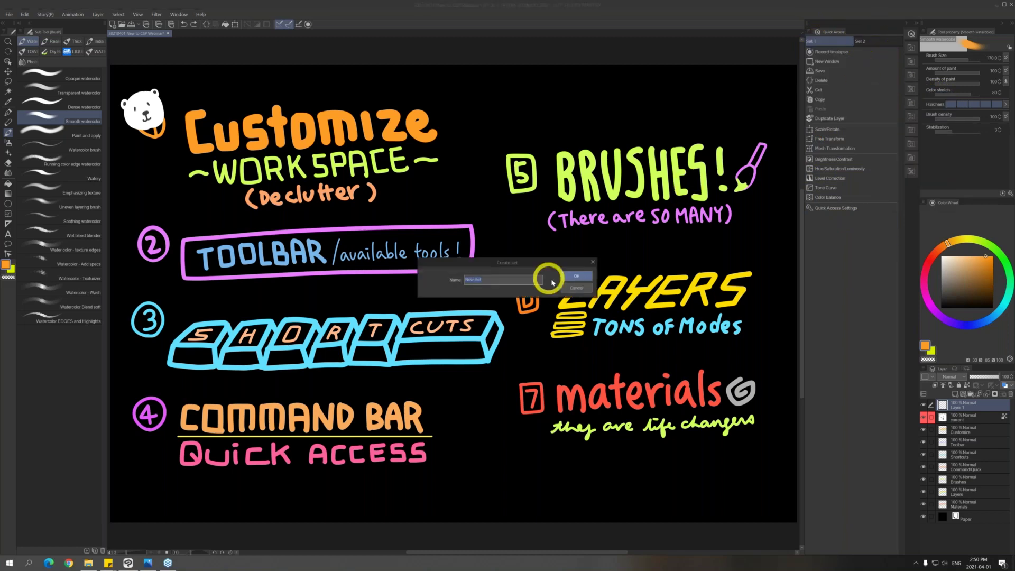
pyautogui.click(576, 275)
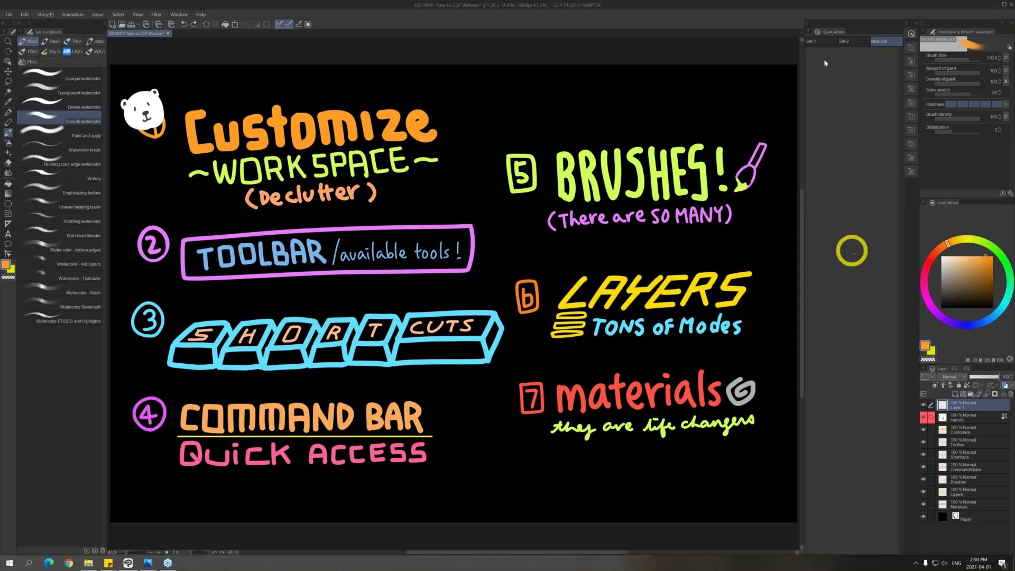
pyautogui.click(819, 41)
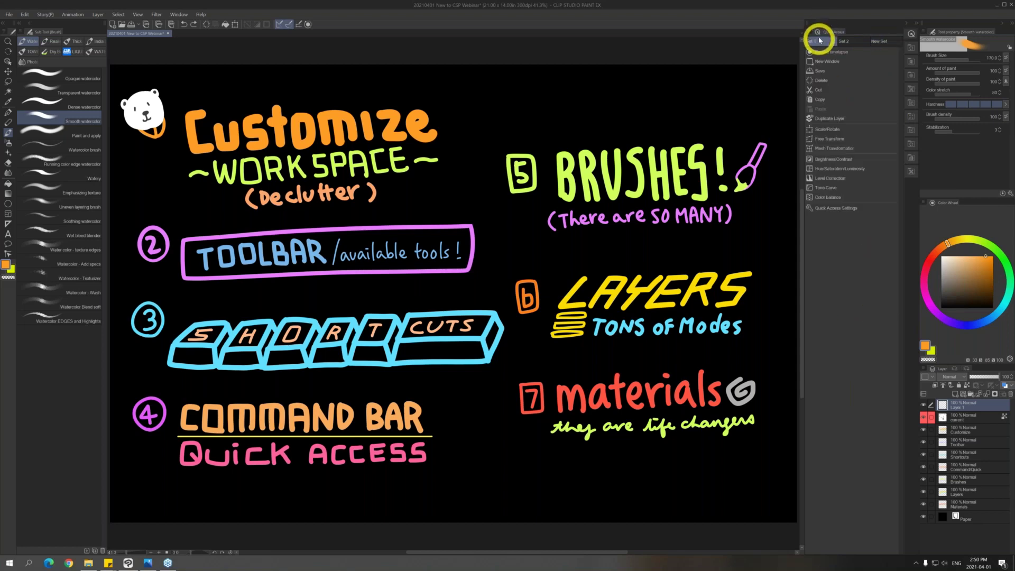
# Open the Quick Access Settings, look through the main menu's File commands, and close the settings
pyautogui.click(846, 209)
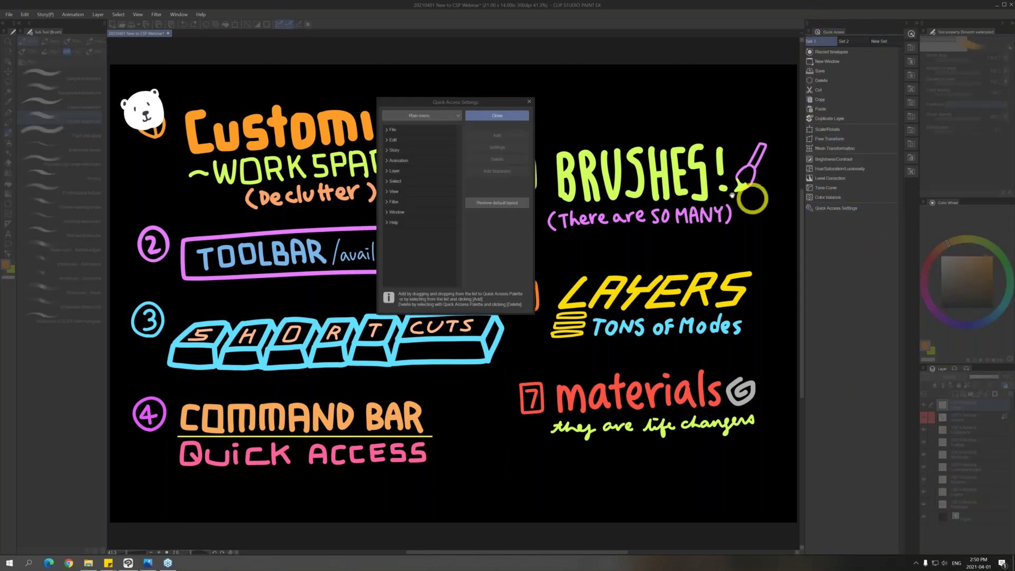
pyautogui.click(389, 131)
pyautogui.click(389, 131)
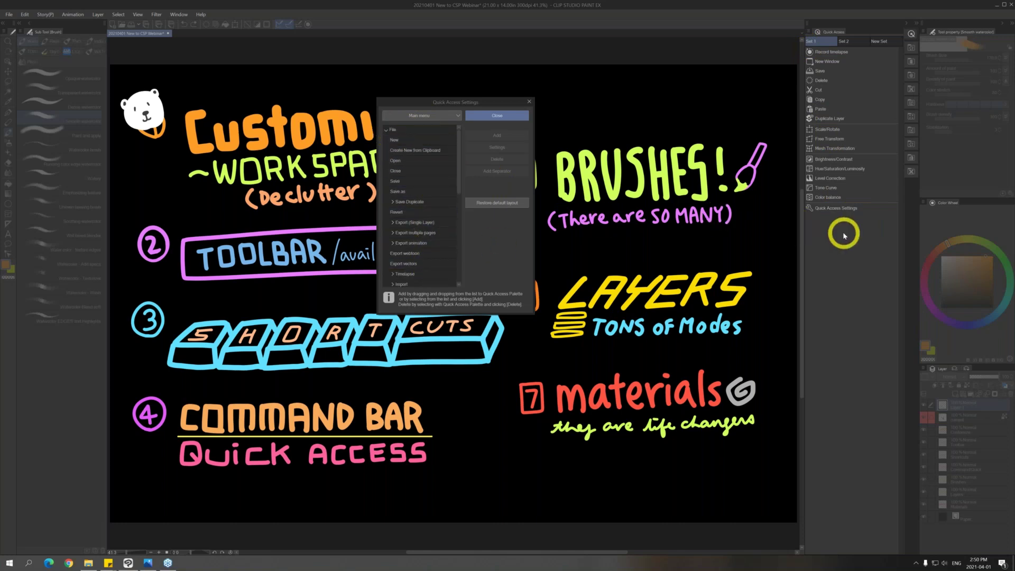
pyautogui.click(531, 101)
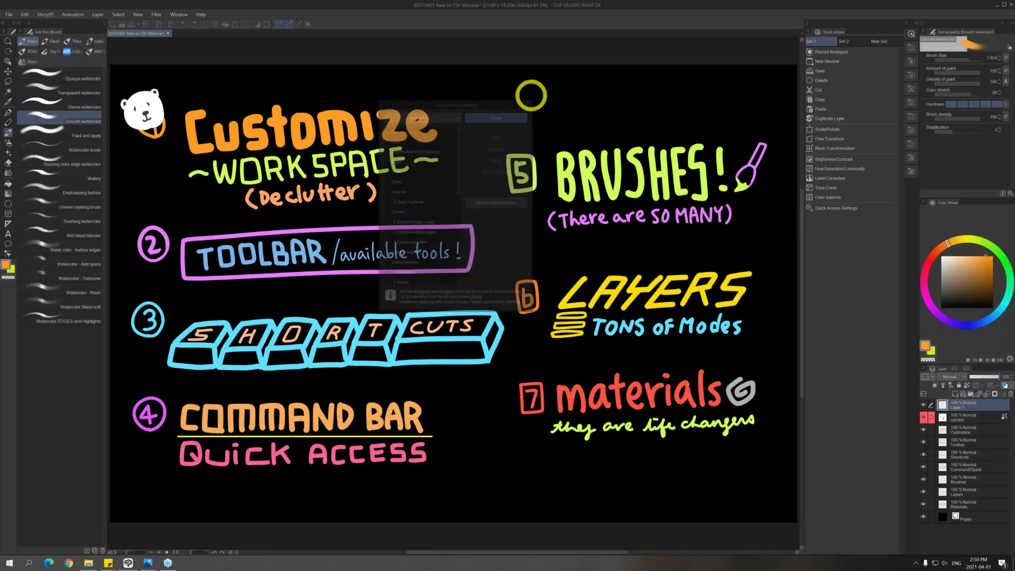
# Collapse the Quick Access palette and check its entry in the Pop-up palette area of the Shortcut Settings
pyautogui.click(906, 25)
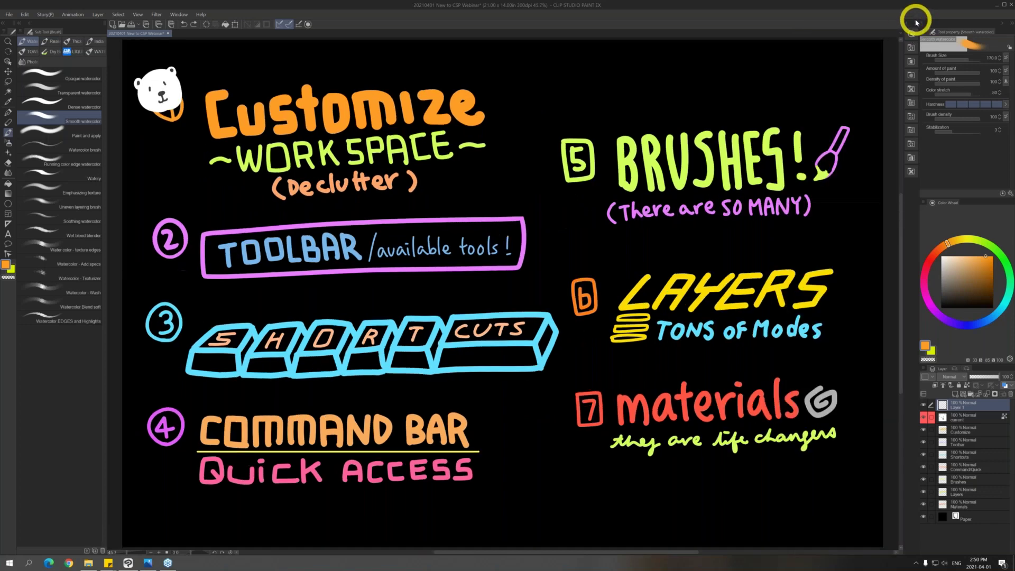
pyautogui.click(9, 16)
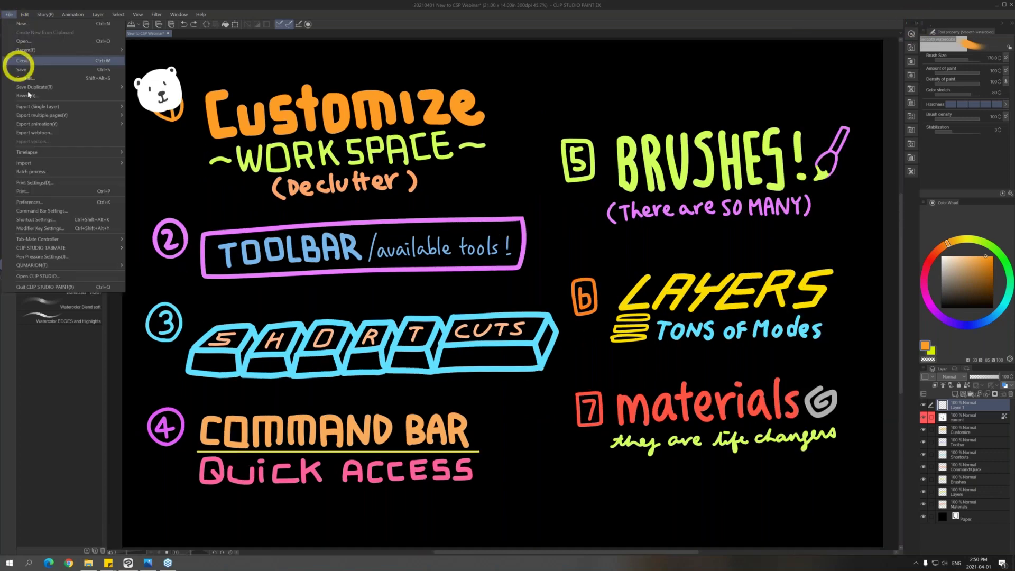
pyautogui.click(66, 220)
pyautogui.click(673, 115)
pyautogui.click(665, 133)
pyautogui.moveTo(721, 97); pyautogui.dragTo(597, 106)
pyautogui.click(466, 146)
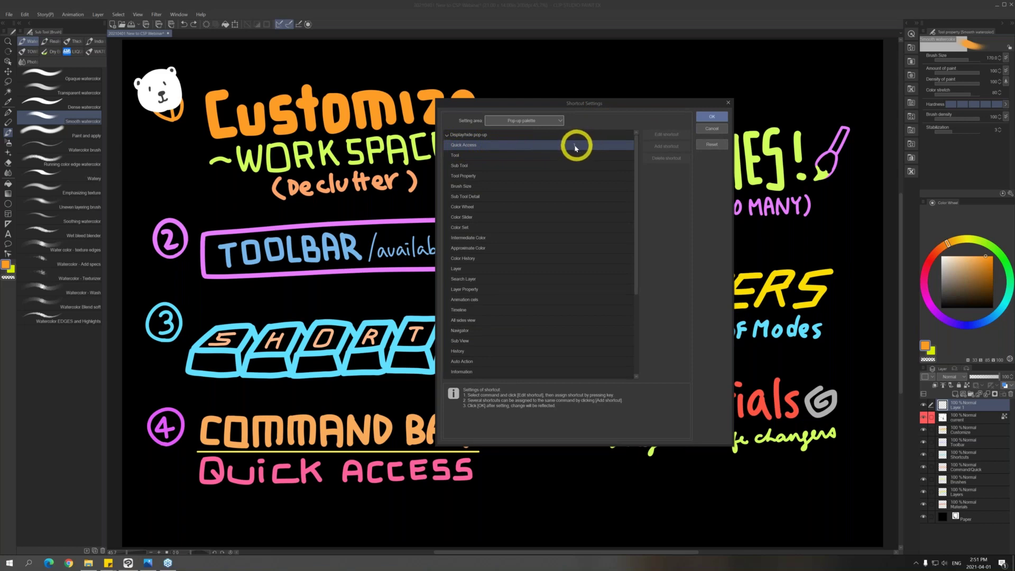
pyautogui.click(714, 117)
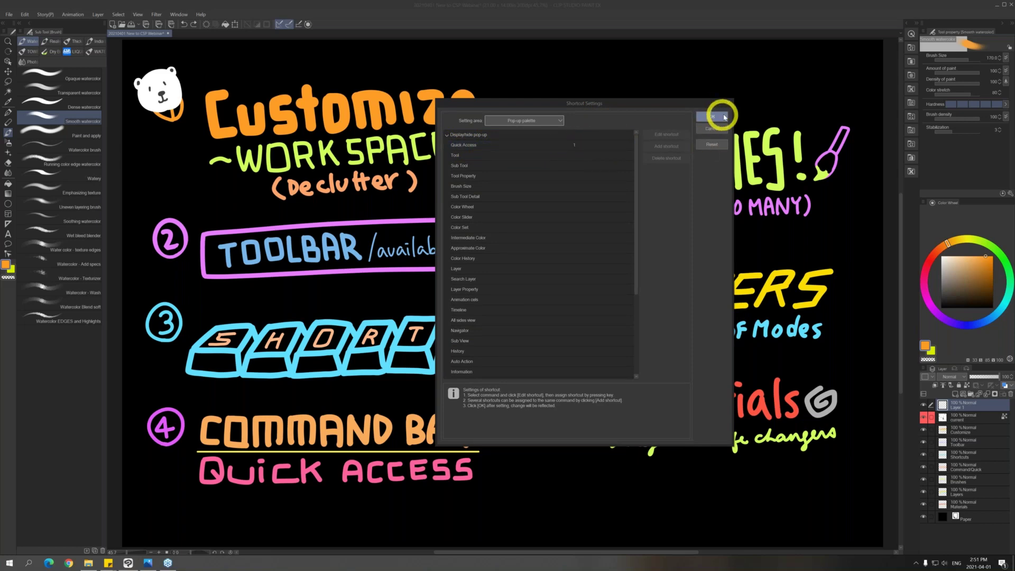
pyautogui.click(714, 116)
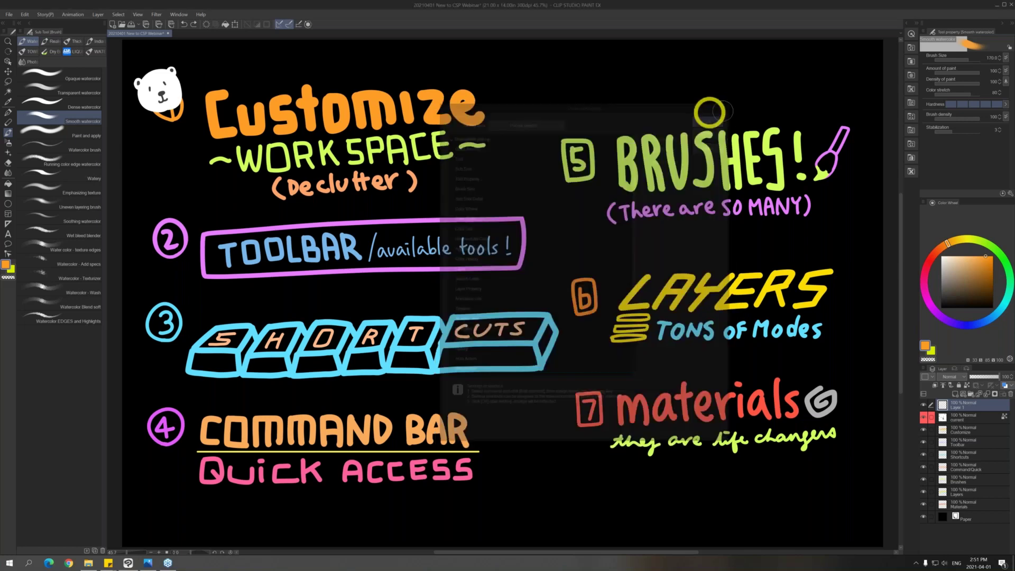
# Bring up the Quick Access pop-up over the canvas, enlarge it to fit all Set 1 commands, and try Cut without confirming
pyautogui.press('1')
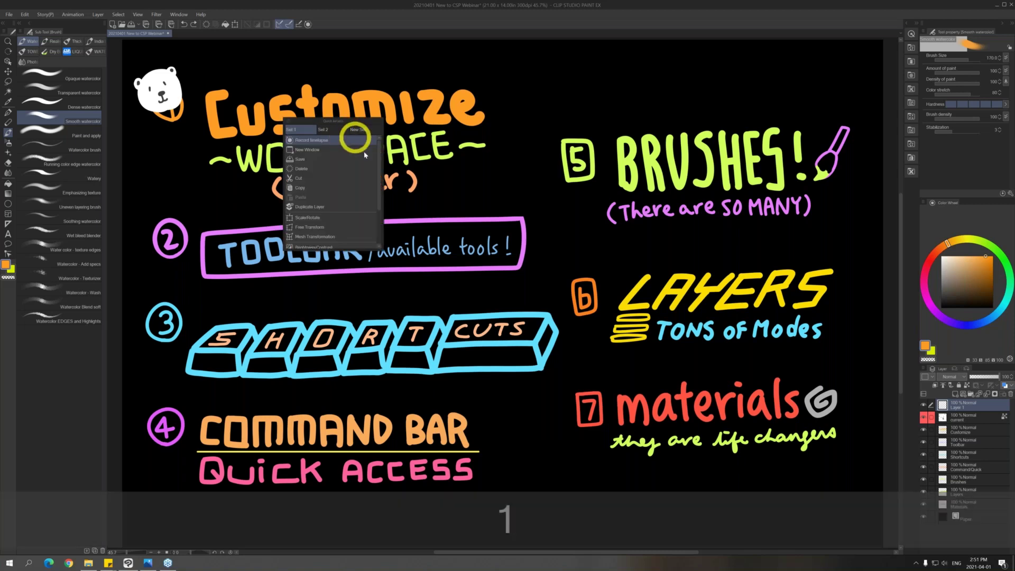
pyautogui.moveTo(379, 248); pyautogui.dragTo(394, 324)
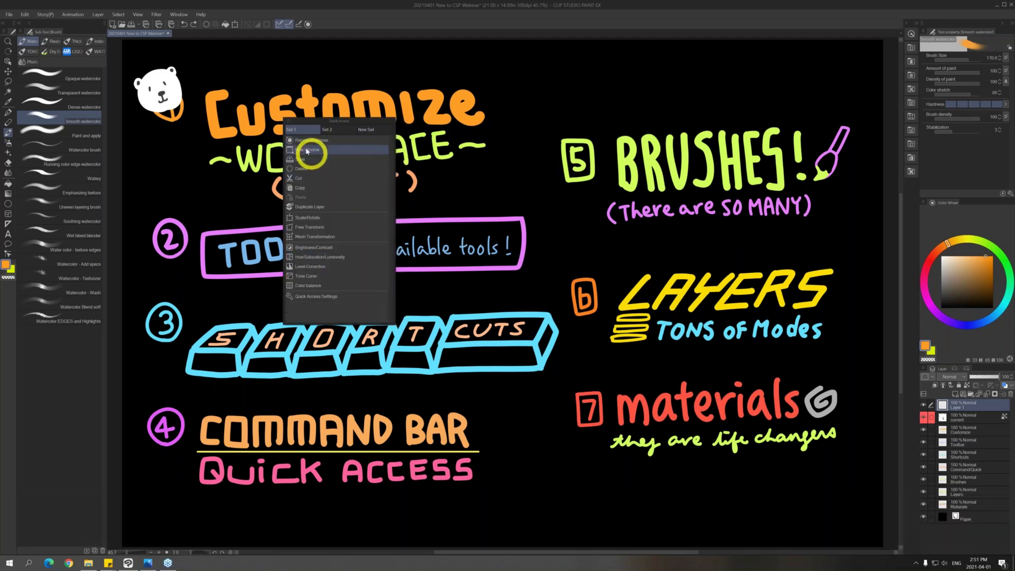
pyautogui.click(310, 169)
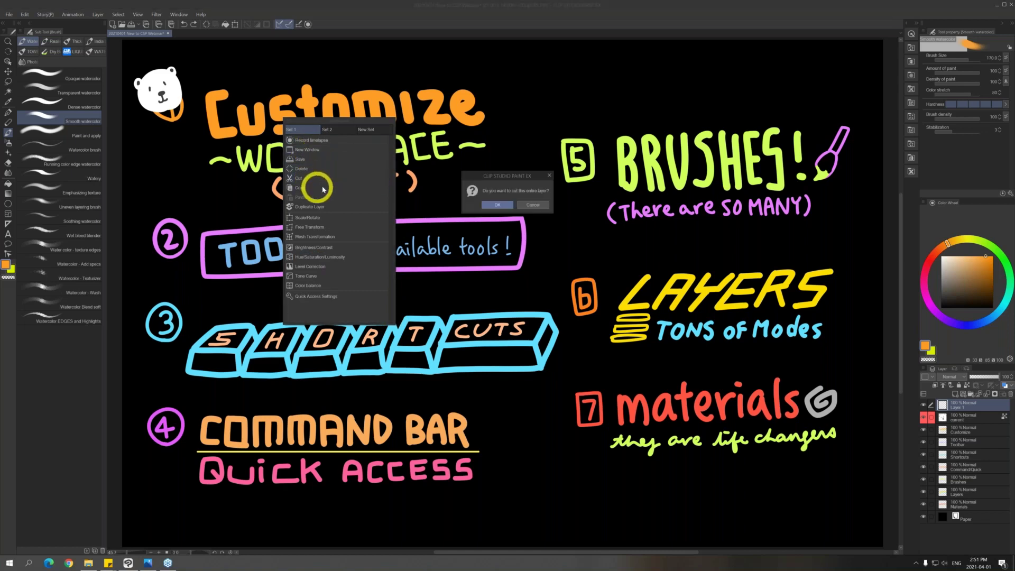
pyautogui.click(534, 204)
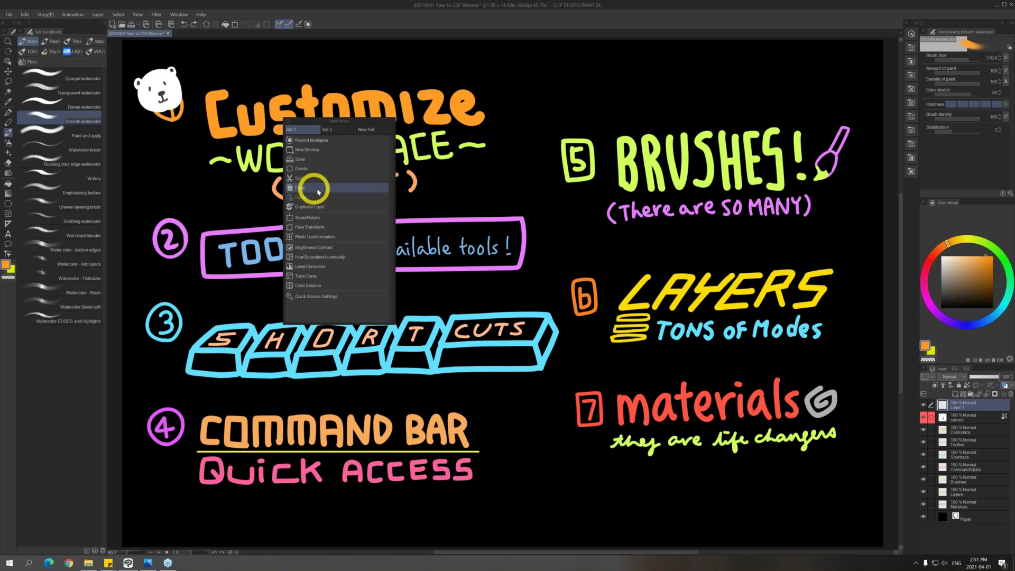
pyautogui.click(365, 130)
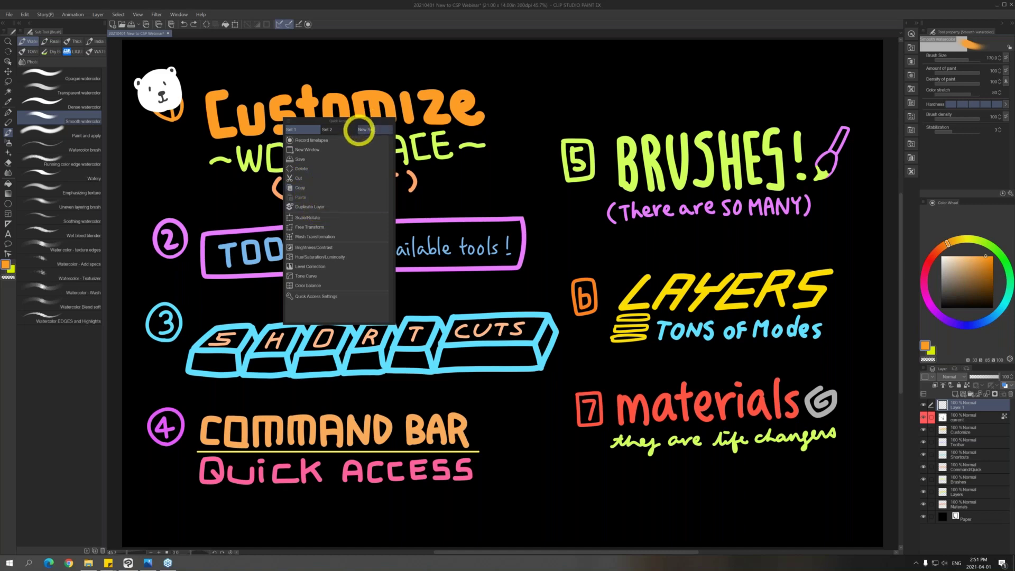
pyautogui.press('1')
# Show the Quick Access pop-up elsewhere on the canvas, try Brightness/Contrast on the current layer, and hide the pop-up
pyautogui.press('1')
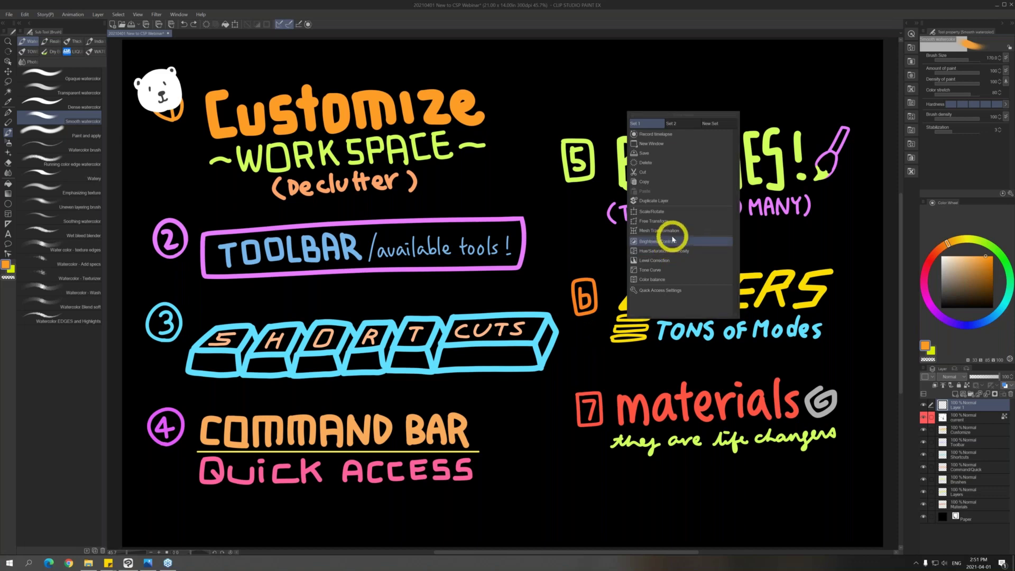
pyautogui.click(672, 241)
pyautogui.click(584, 205)
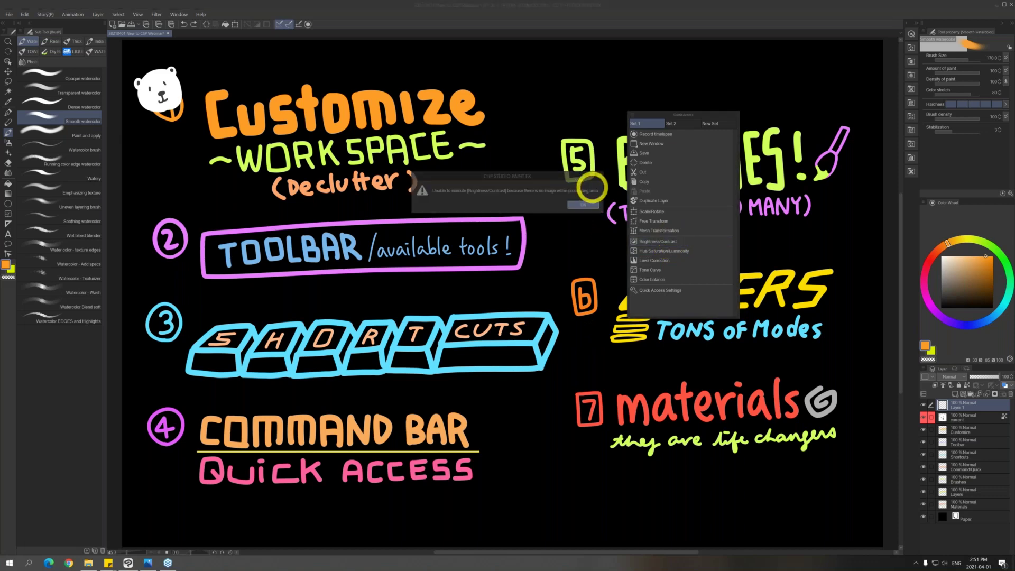
pyautogui.press('1')
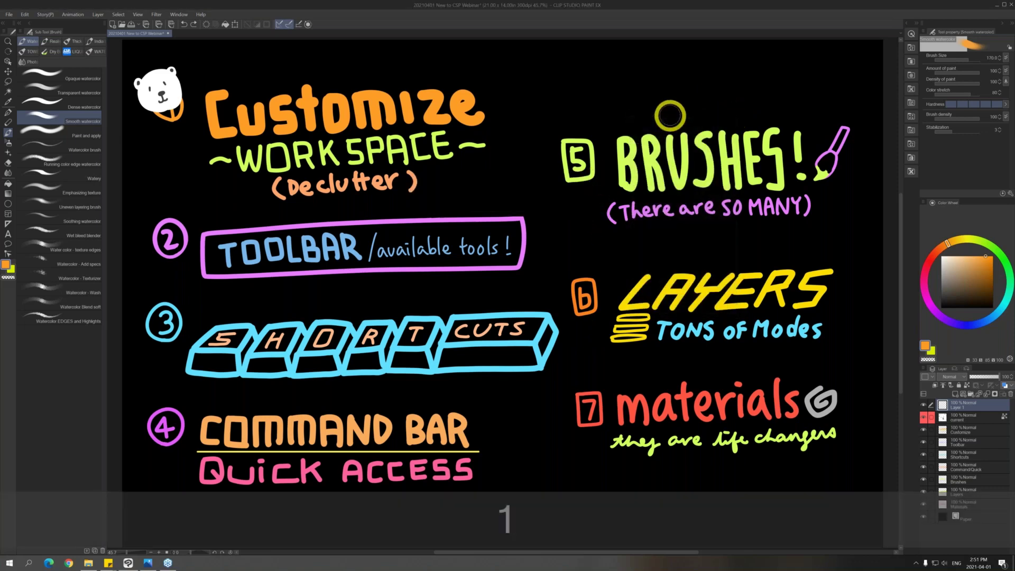
# Select the Customize layer and try Brightness/Contrast on it from the Quick Access pop-up without keeping the adjustment
pyautogui.click(964, 417)
pyautogui.click(960, 431)
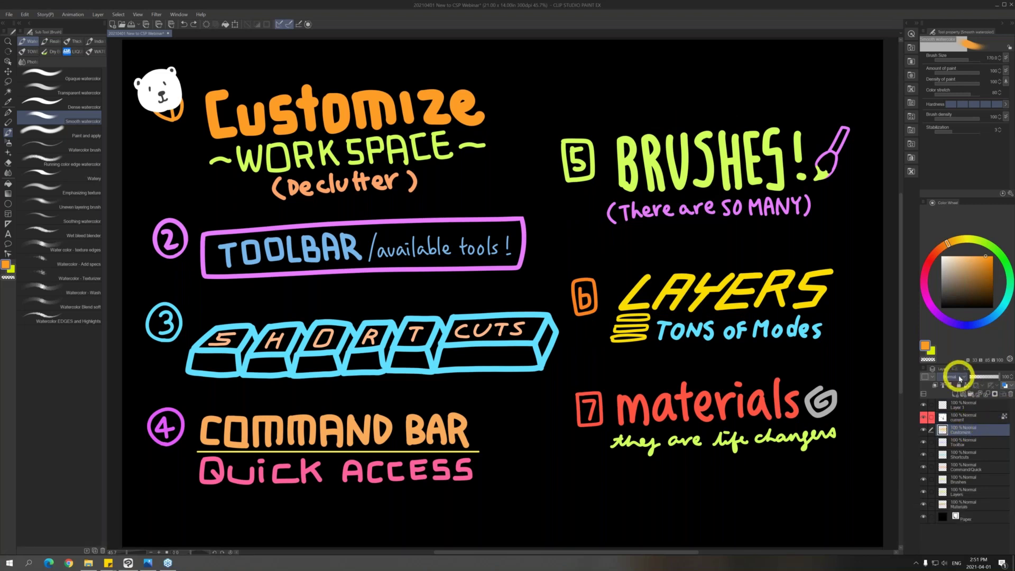
pyautogui.press('1')
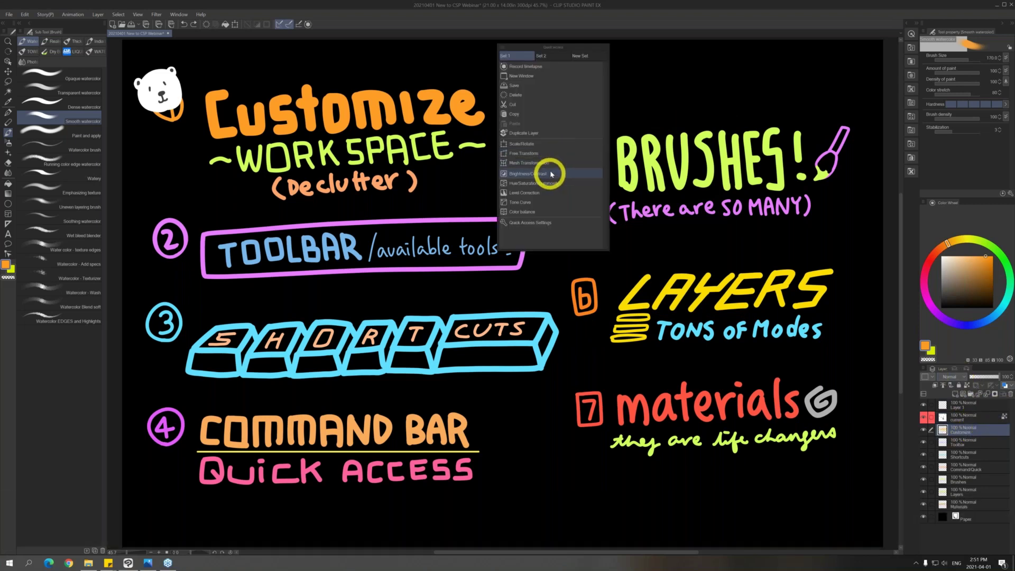
pyautogui.click(551, 174)
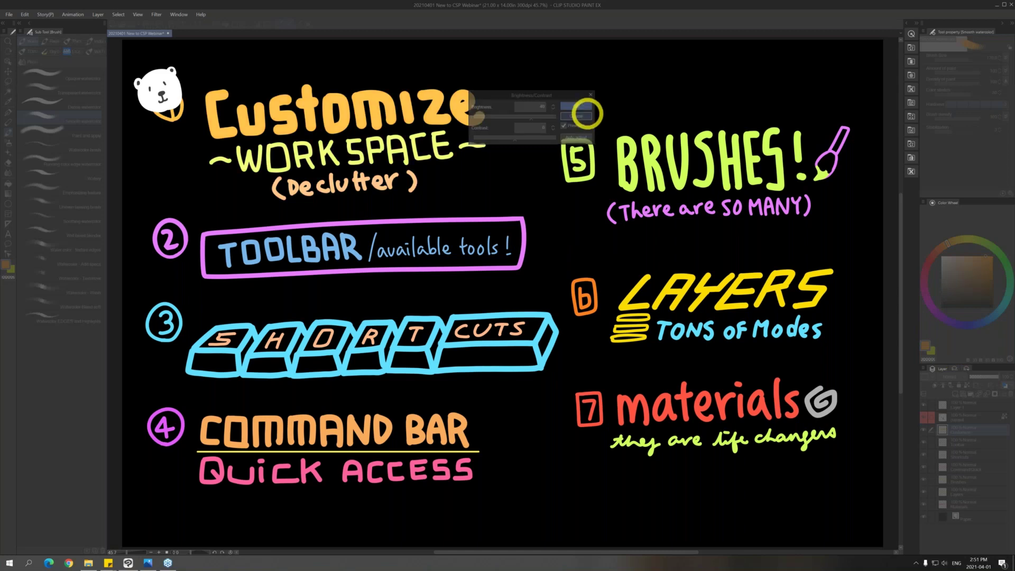
pyautogui.click(586, 114)
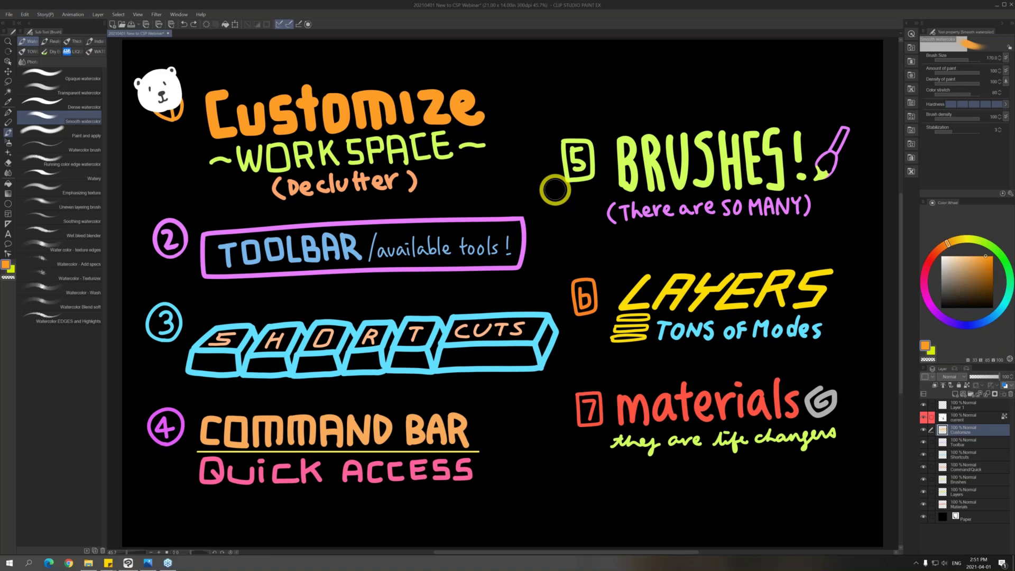
# Open Level Correction from the Quick Access pop-up, move its dialog onto the canvas, and close it without adjusting anything
pyautogui.press('1')
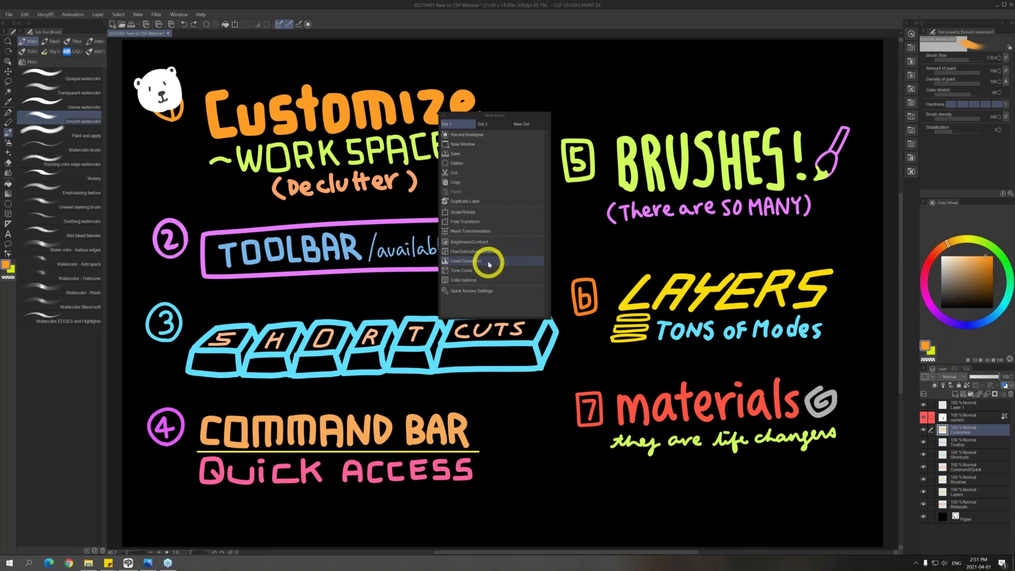
pyautogui.click(502, 259)
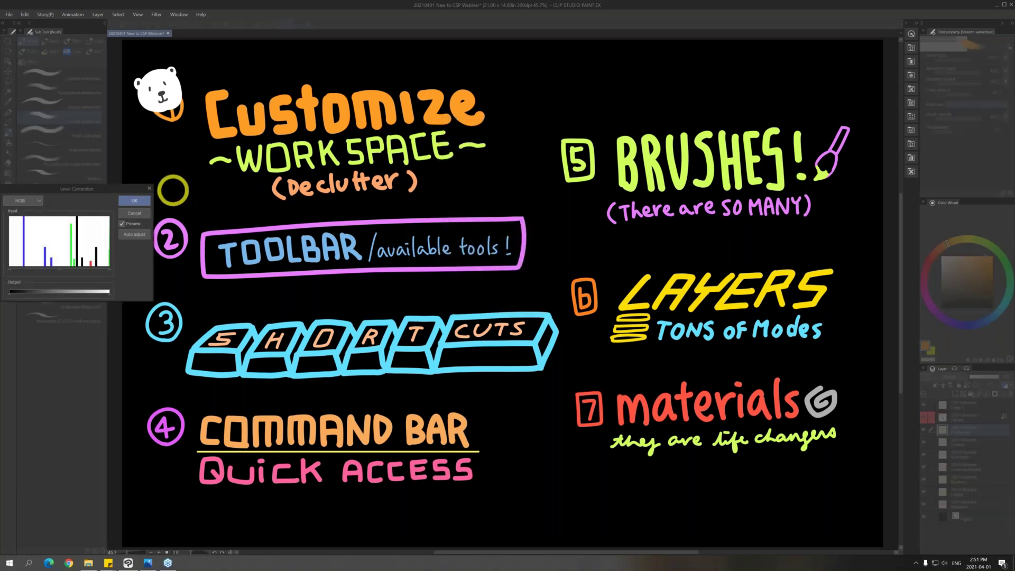
pyautogui.moveTo(120, 190); pyautogui.dragTo(288, 193)
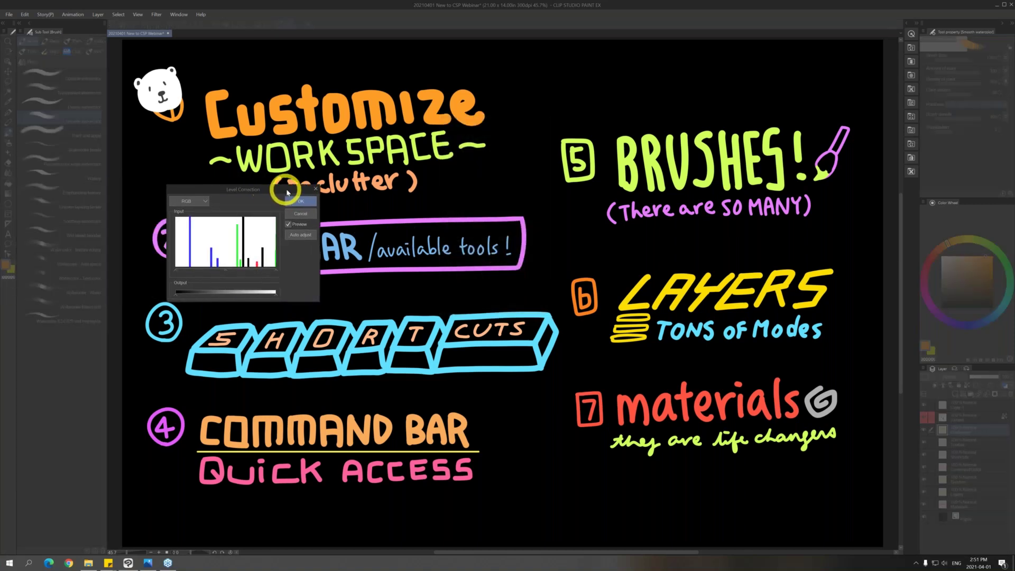
pyautogui.click(316, 188)
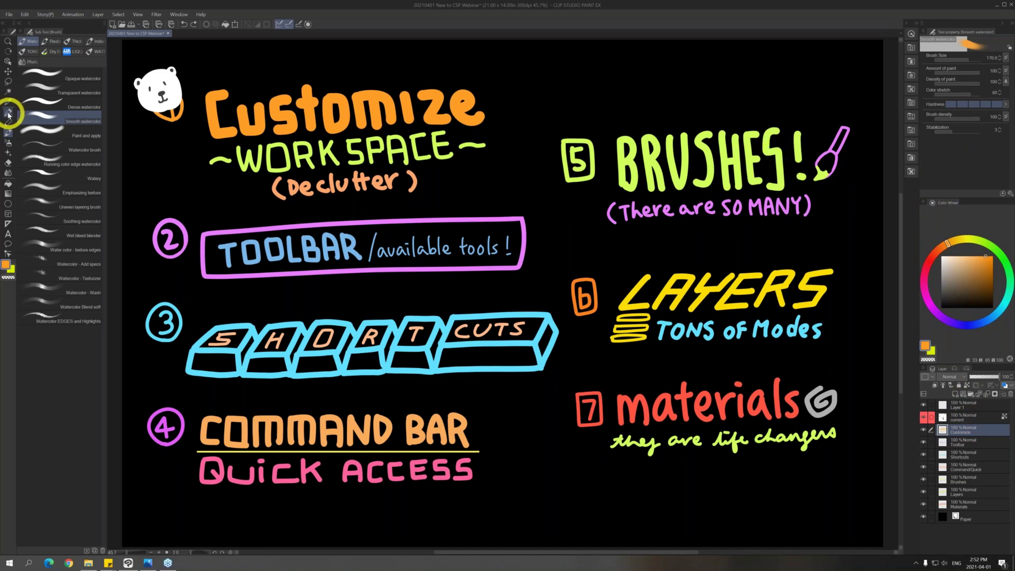
# Look over the Airbrush and Pen sub tools, finishing on the Pencil tool
pyautogui.click(7, 153)
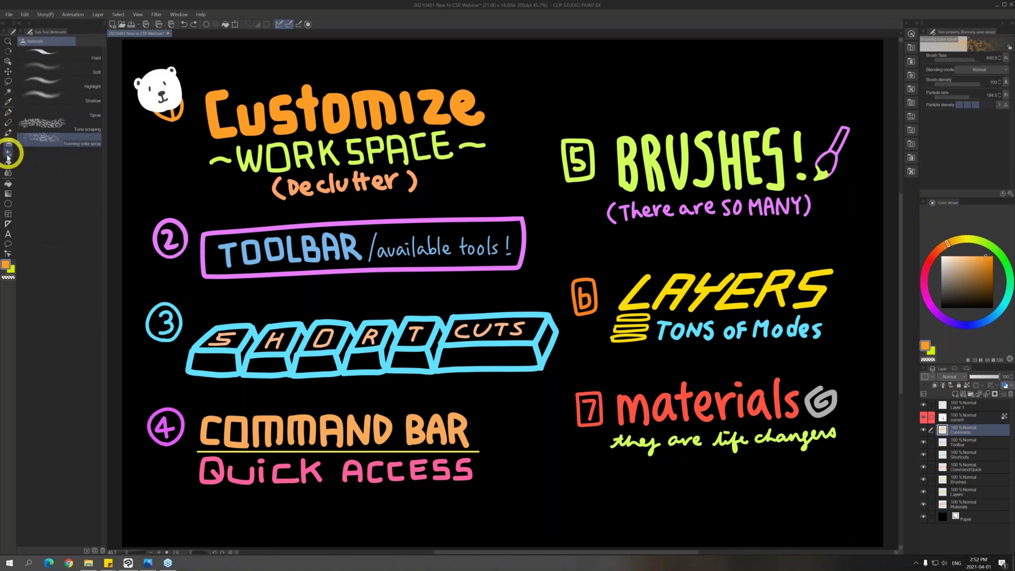
pyautogui.click(8, 113)
pyautogui.click(8, 102)
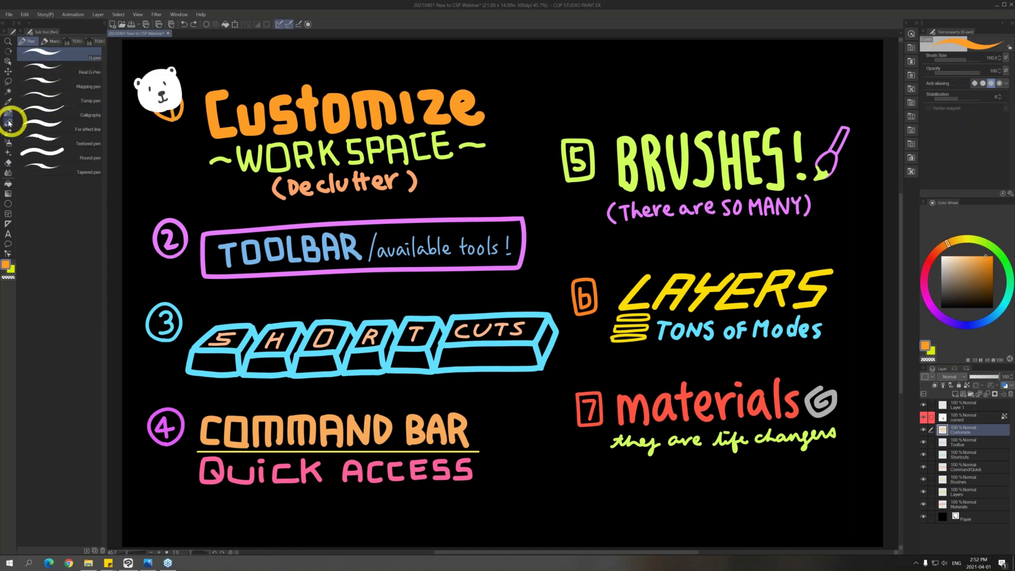
pyautogui.click(8, 123)
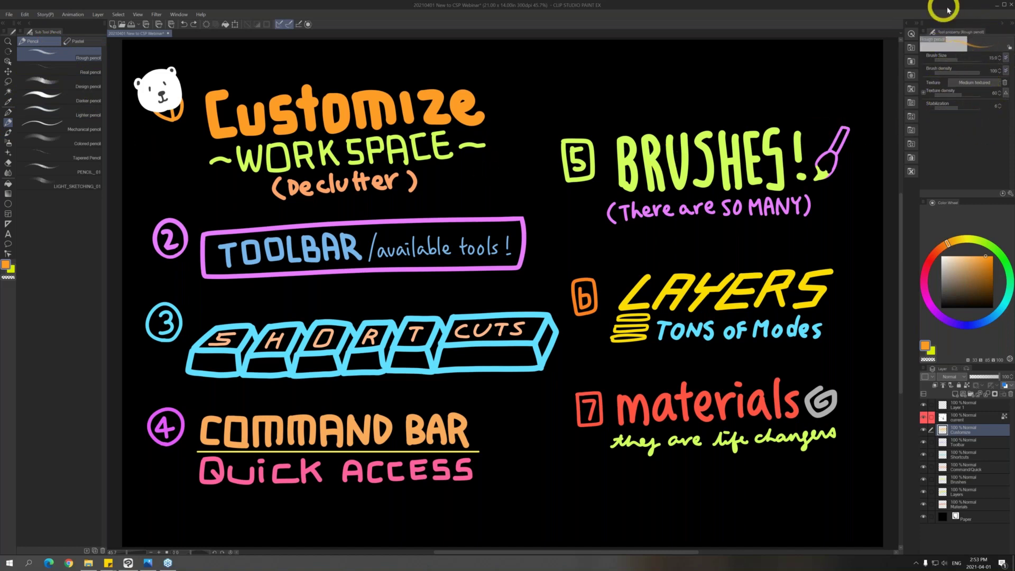
# Float the Tool Property palette beside the Sub Tool list and compare several pencils' properties, finishing on Rough pencil
pyautogui.moveTo(951, 33); pyautogui.dragTo(152, 47)
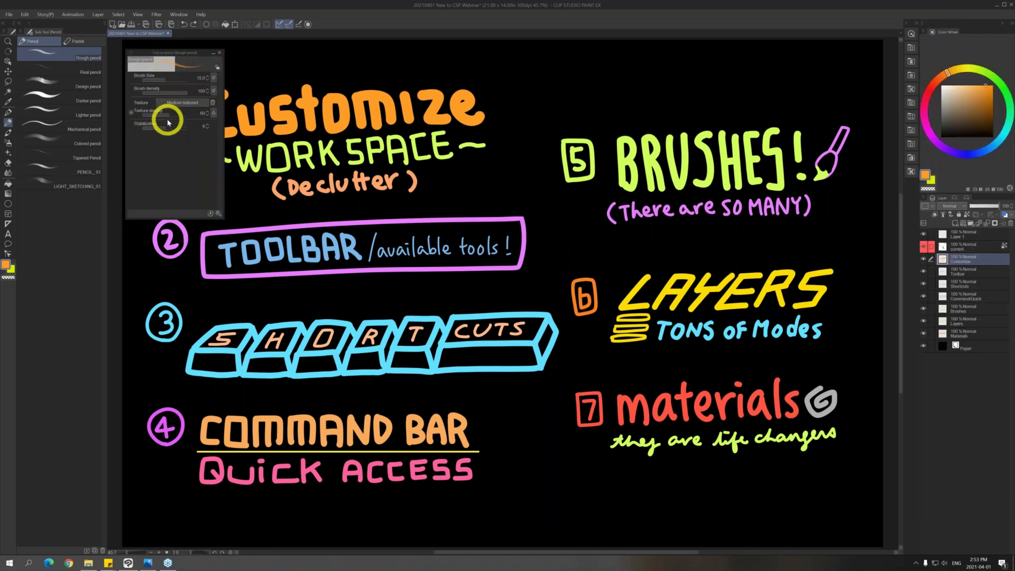
pyautogui.click(79, 73)
pyautogui.click(79, 86)
pyautogui.click(80, 101)
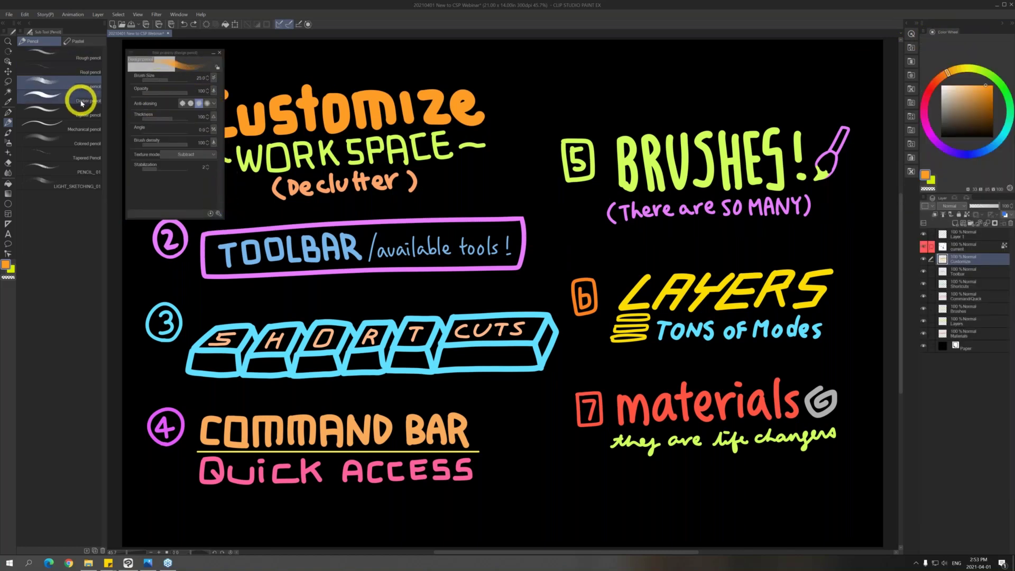
pyautogui.click(79, 115)
pyautogui.click(81, 129)
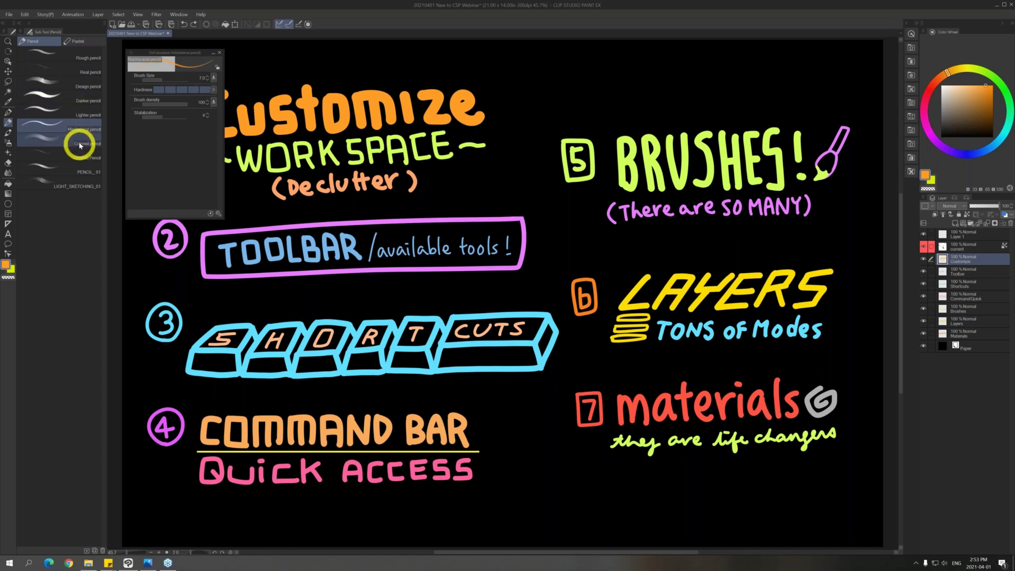
pyautogui.click(80, 143)
pyautogui.click(81, 56)
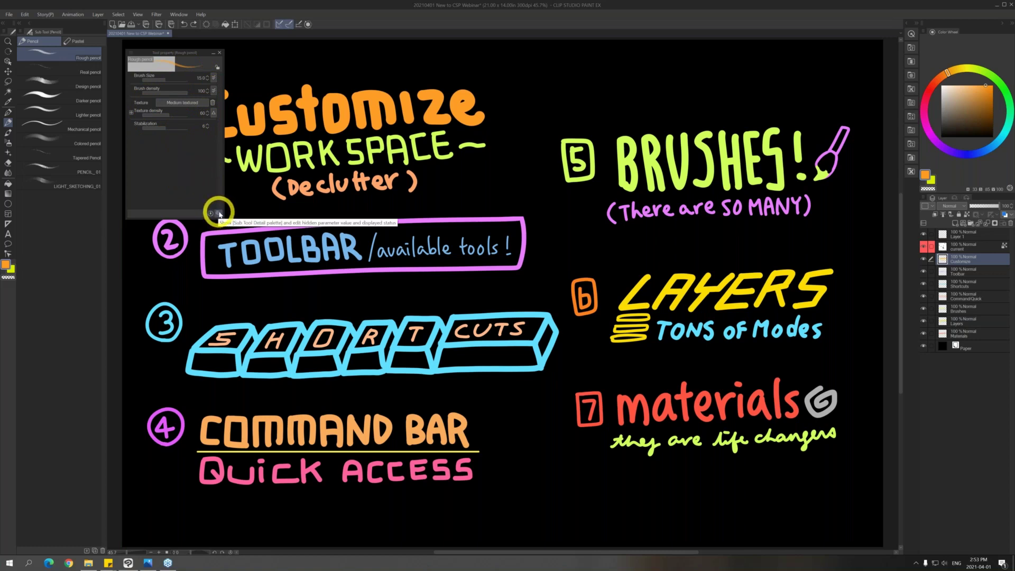
# Open the Sub Tool Detail palette for Rough pencil and place it over the middle of the canvas
pyautogui.press('F12')
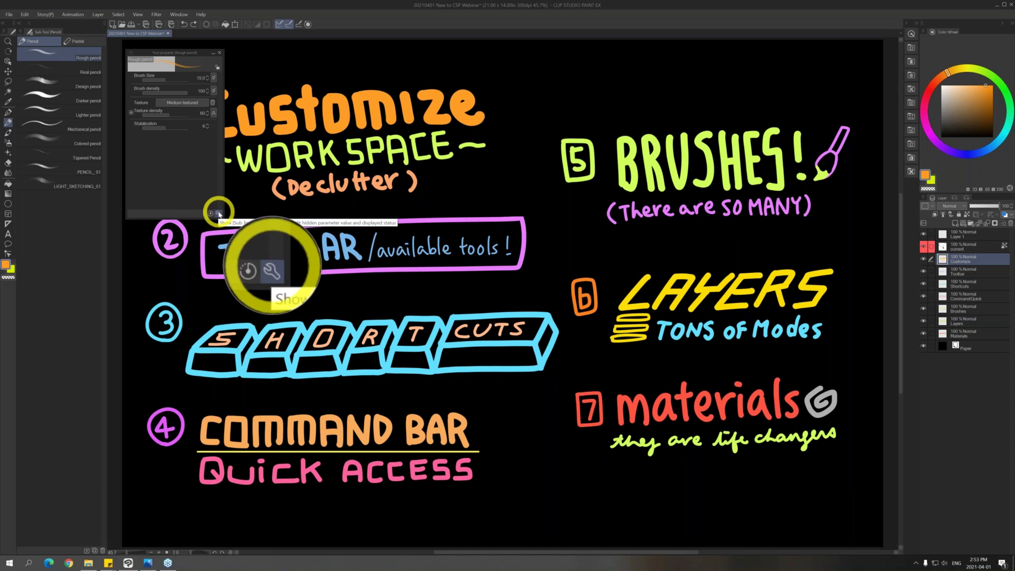
pyautogui.press('F12')
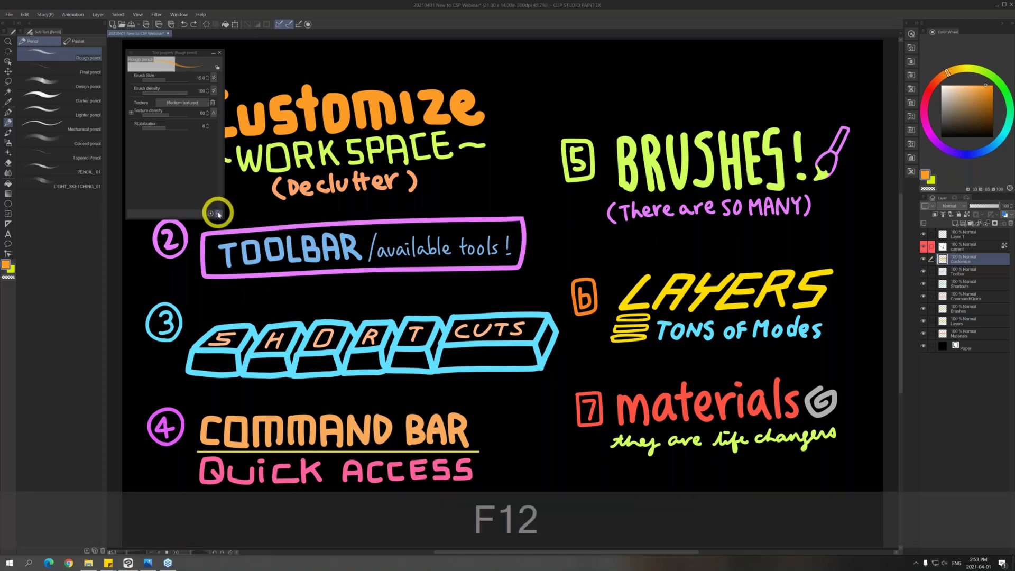
pyautogui.click(217, 213)
pyautogui.moveTo(620, 113); pyautogui.dragTo(504, 92)
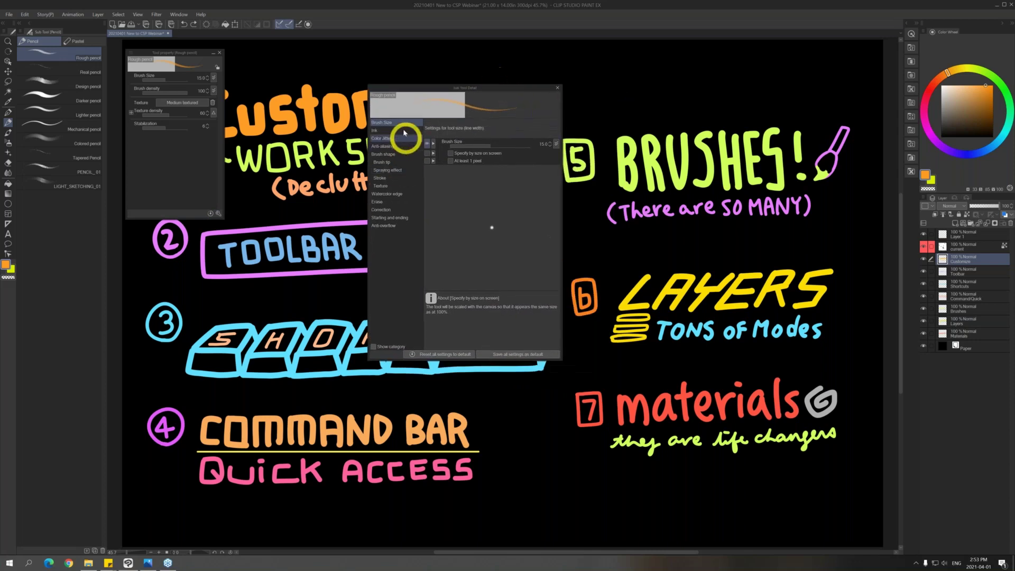
# Compare the Brush Size details of the pencil sub tools from Real pencil through LIGHT_SKETCHING_01
pyautogui.click(87, 70)
pyautogui.click(82, 83)
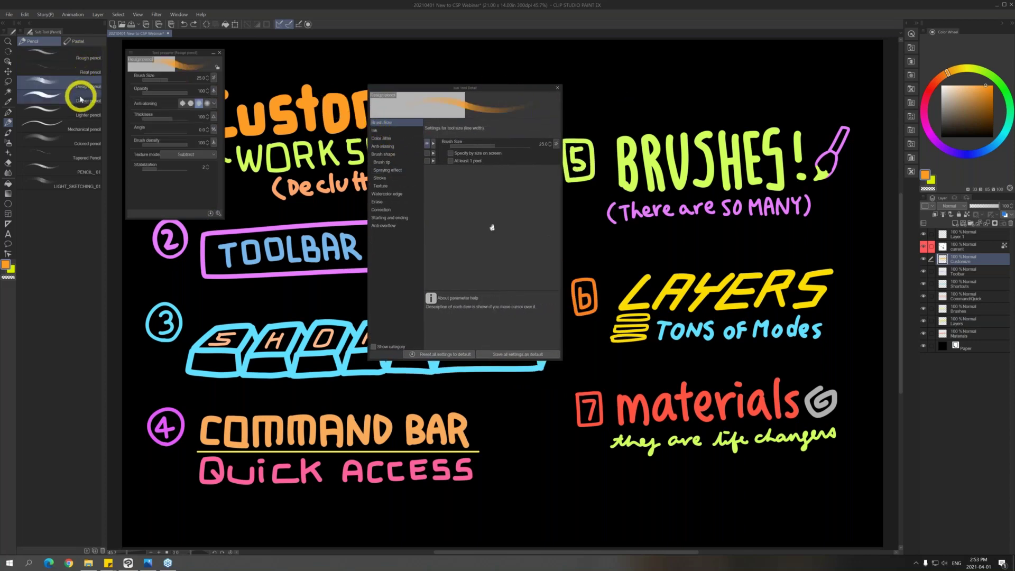
pyautogui.click(81, 101)
pyautogui.click(80, 114)
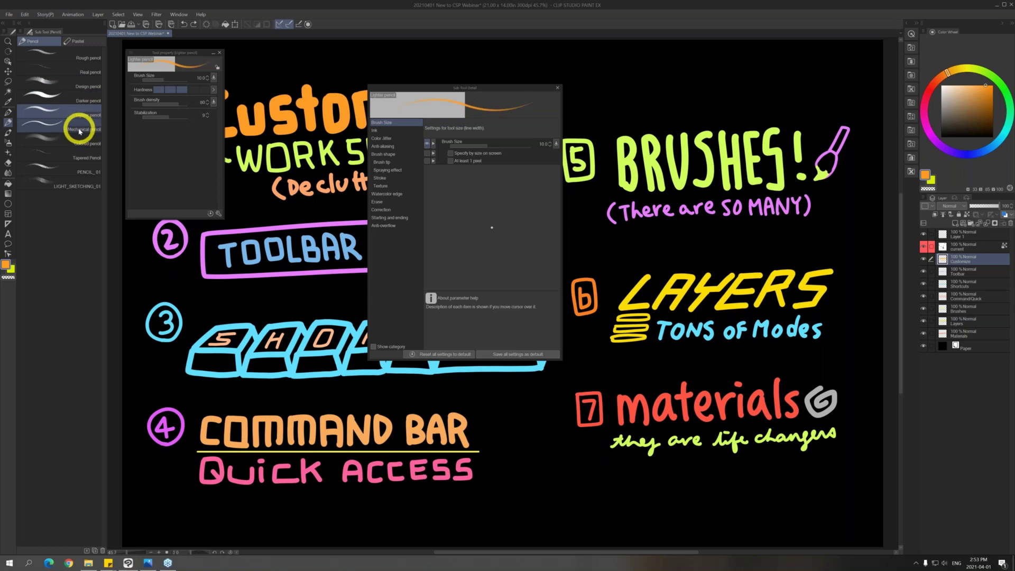
pyautogui.click(79, 130)
pyautogui.click(84, 143)
pyautogui.click(85, 157)
pyautogui.click(87, 172)
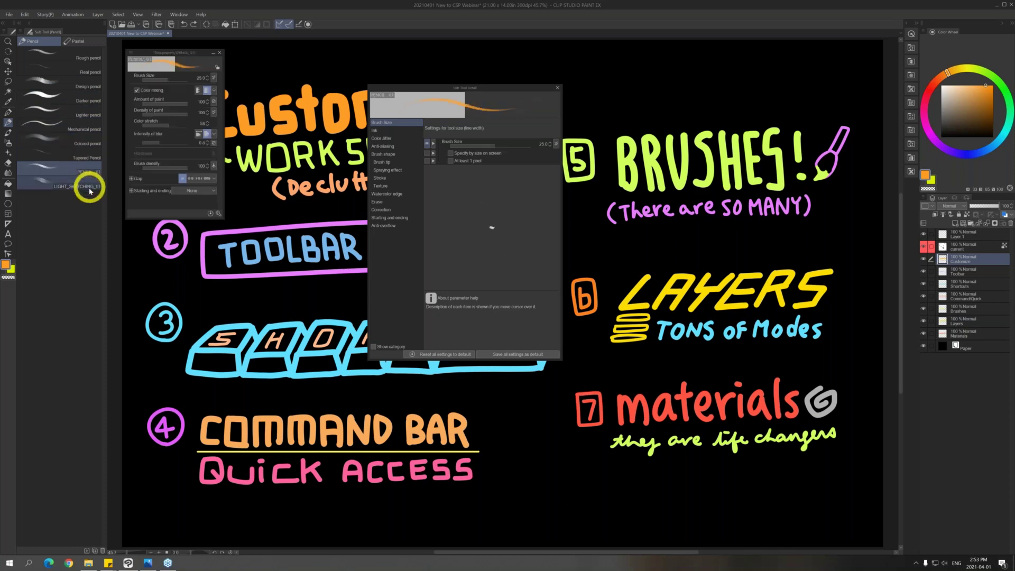
pyautogui.click(89, 188)
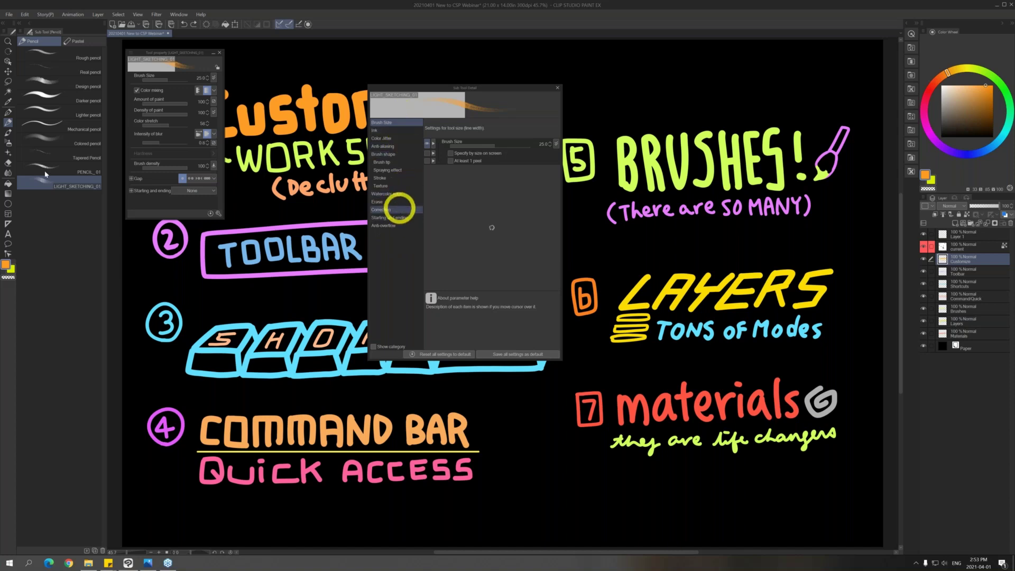
# Compare the Sub Tool Detail settings of the Brush, Decoration, Pencil and Pen tools, finishing on the Eraser
pyautogui.click(8, 133)
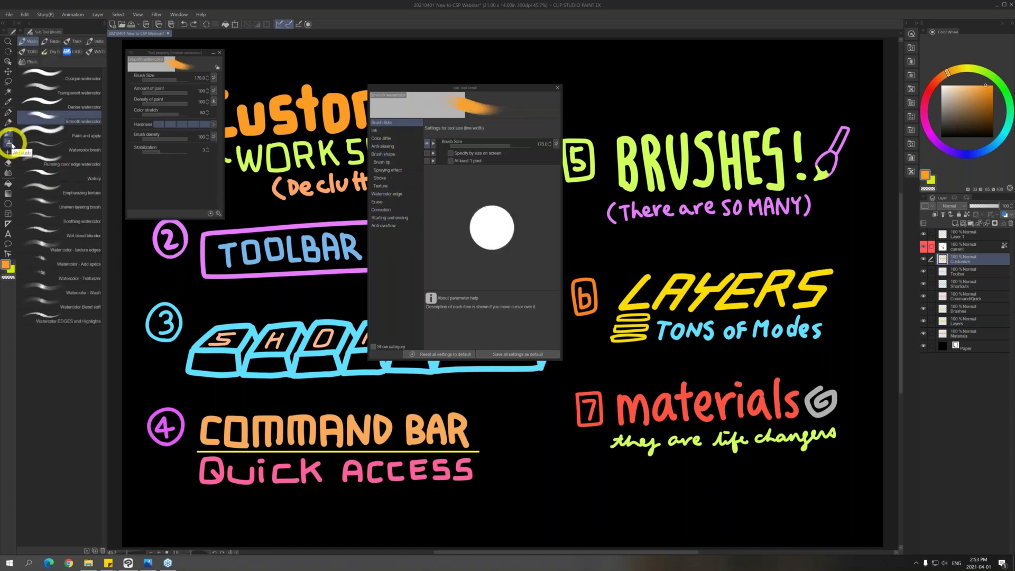
pyautogui.click(9, 143)
pyautogui.click(9, 152)
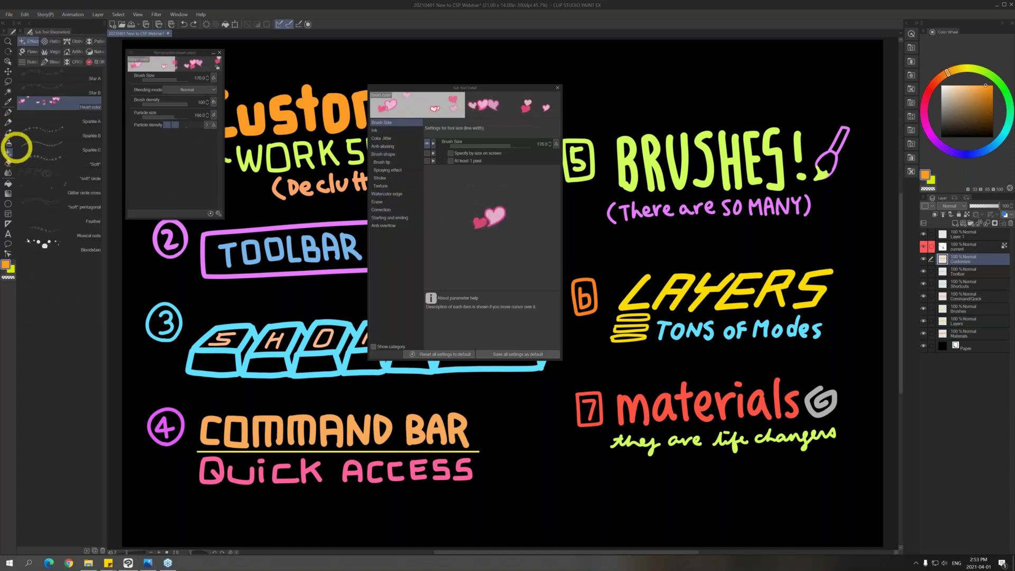
pyautogui.click(9, 122)
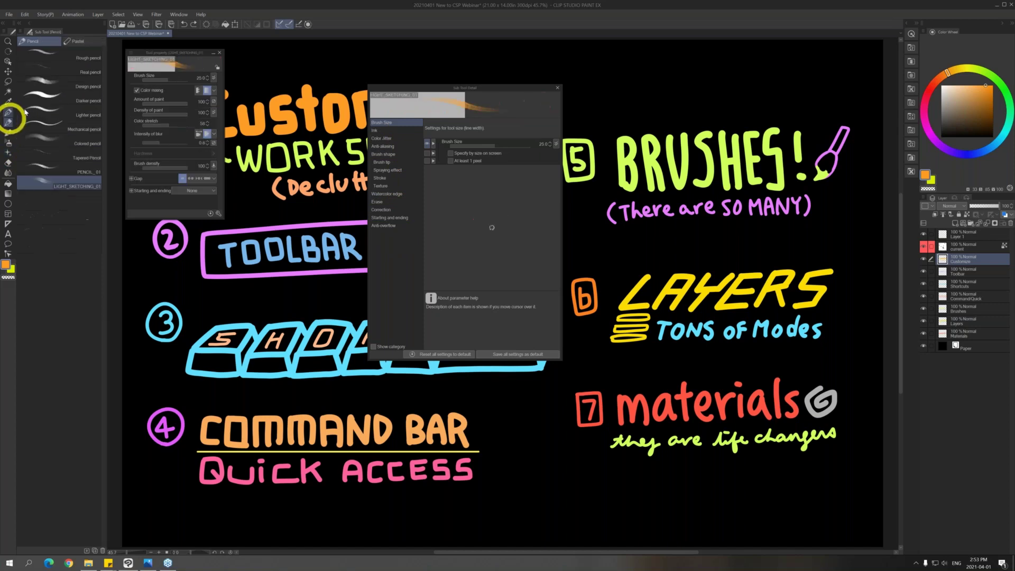
pyautogui.click(8, 112)
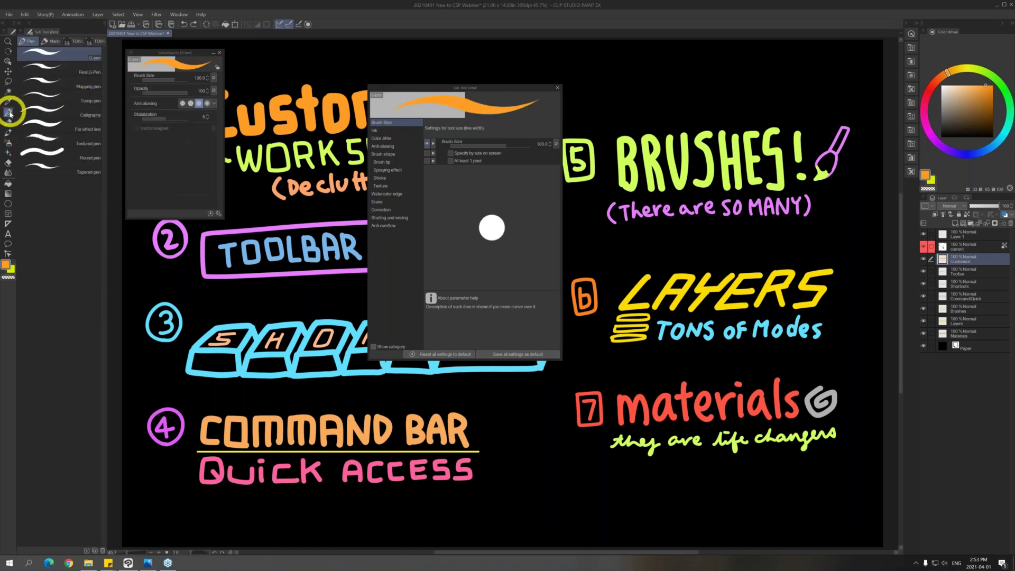
pyautogui.click(8, 163)
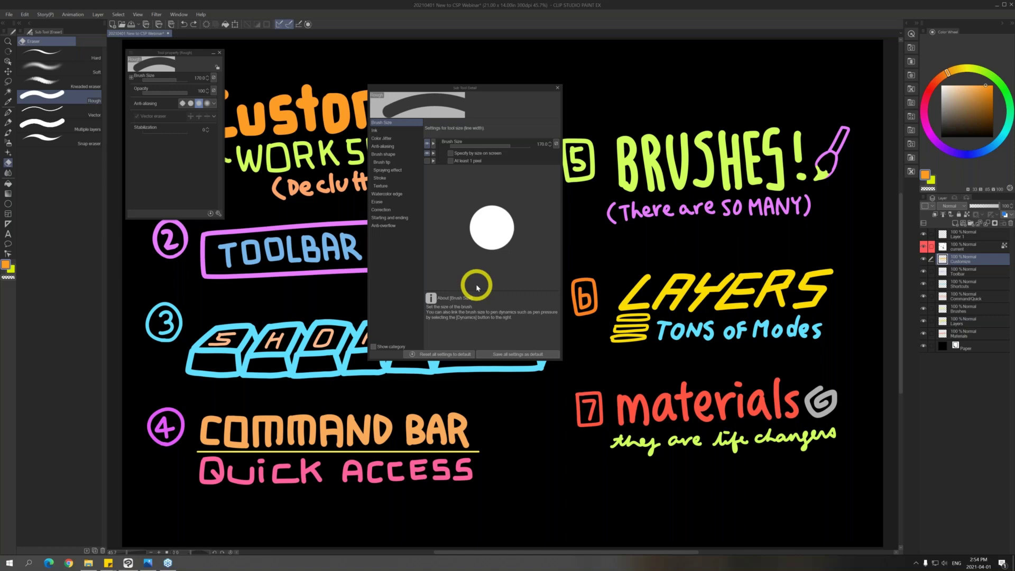
# Look through the Rough eraser's Sub Tool Detail categories from Ink to Anti-overflow, finishing on Color Jitter
pyautogui.click(385, 138)
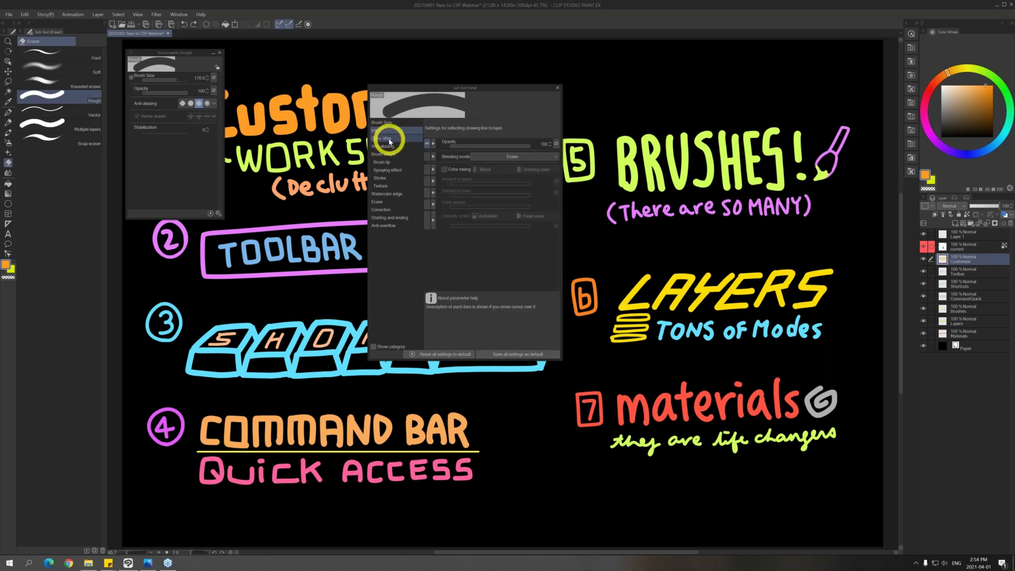
pyautogui.click(390, 154)
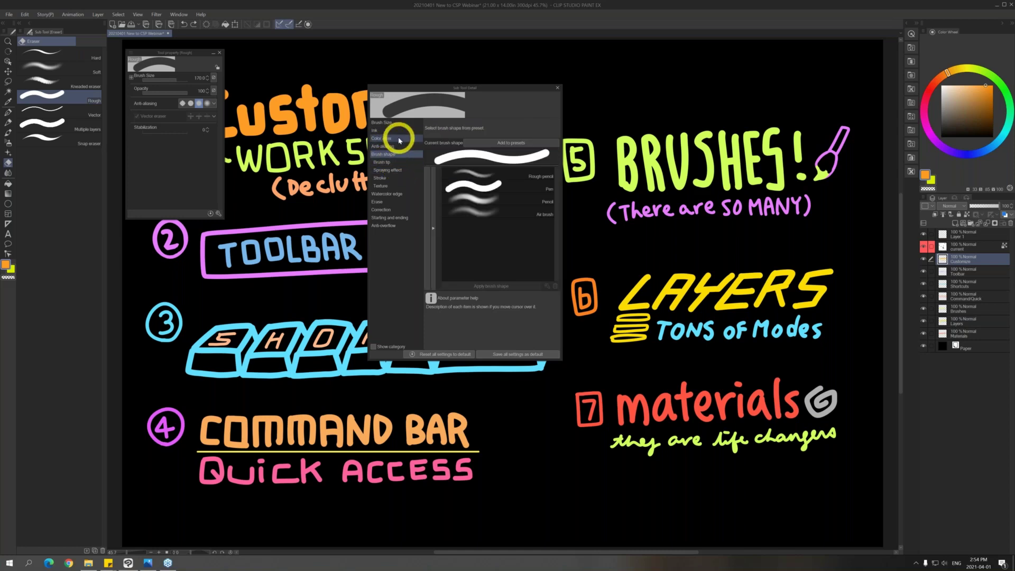
pyautogui.click(388, 162)
pyautogui.click(391, 169)
pyautogui.click(394, 178)
pyautogui.click(396, 185)
pyautogui.click(397, 194)
pyautogui.click(398, 201)
pyautogui.click(398, 209)
pyautogui.click(399, 218)
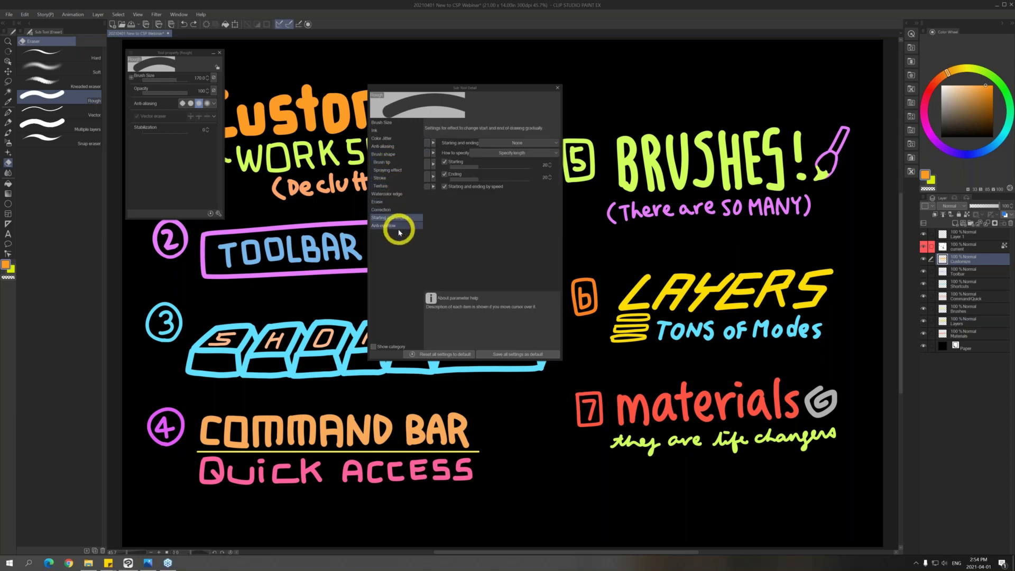
pyautogui.click(398, 227)
pyautogui.click(394, 138)
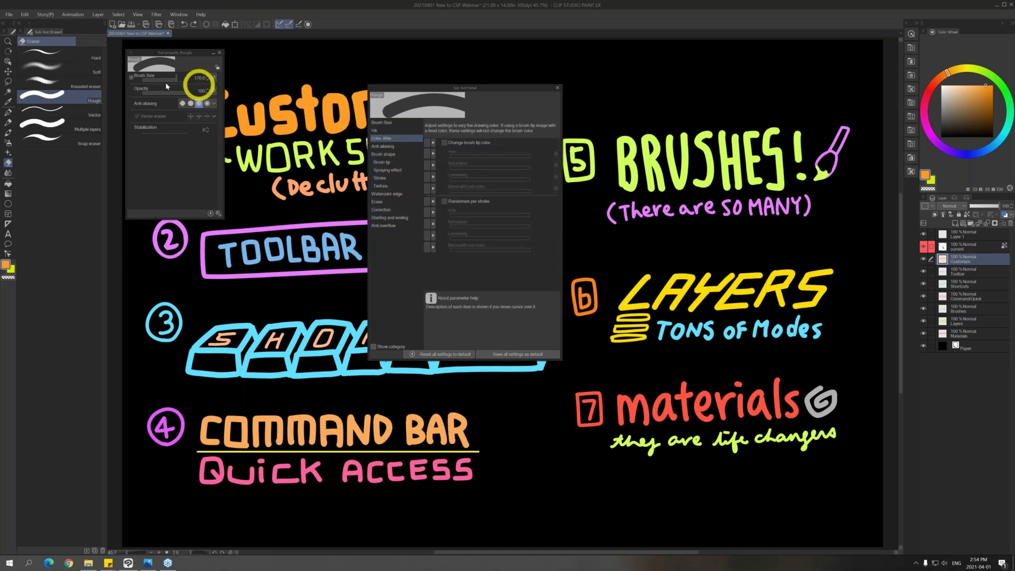
# For the Hard eraser, hide Brush Size from Tool Property, move Sub Tool Detail beside that palette, and show Brush Size again
pyautogui.click(85, 56)
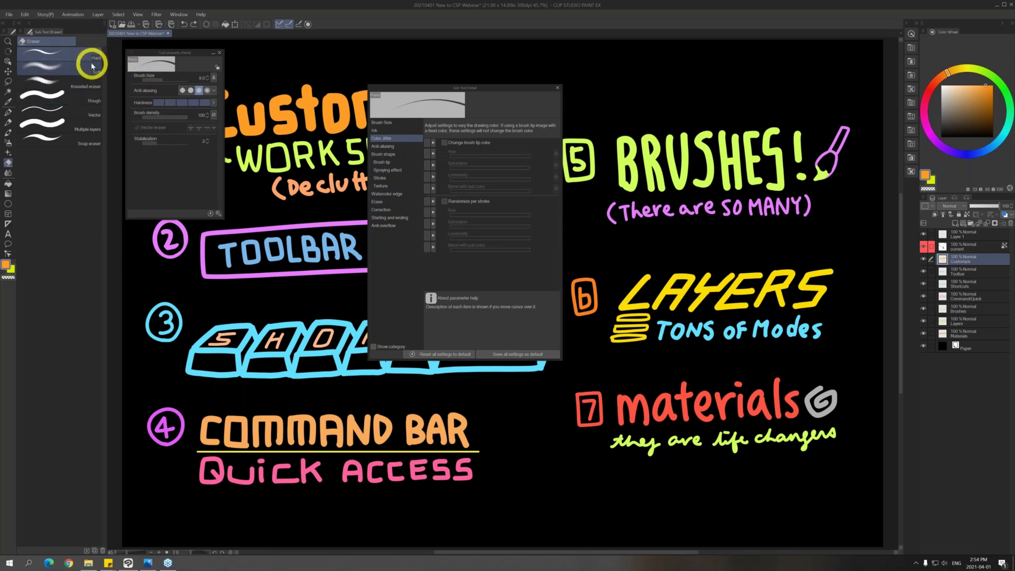
pyautogui.click(388, 123)
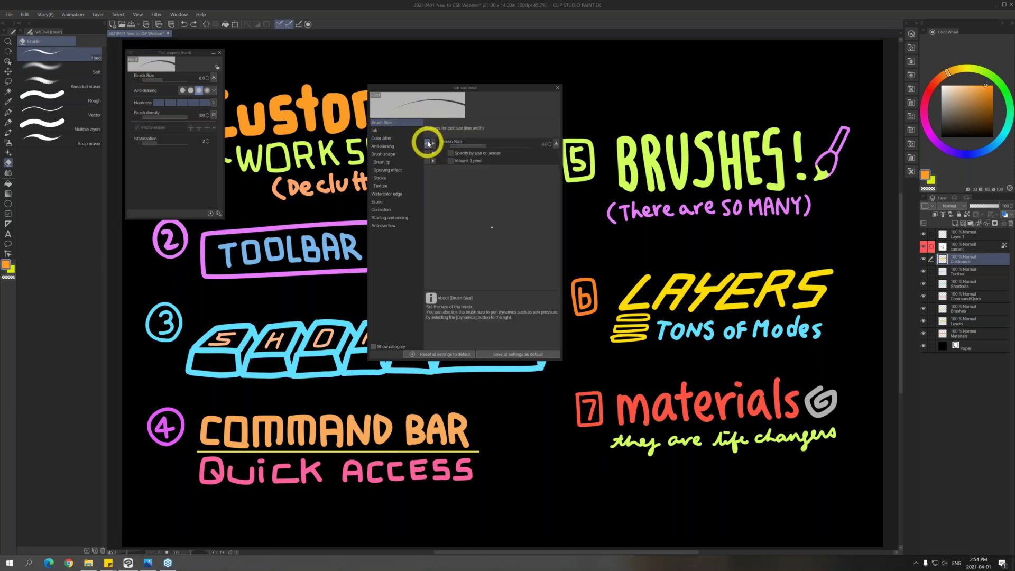
pyautogui.click(428, 143)
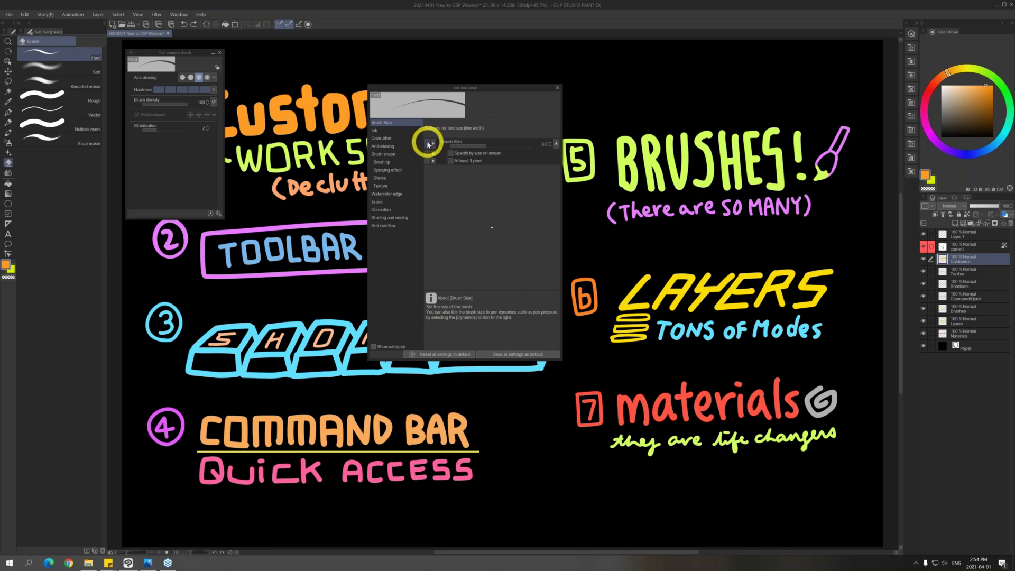
pyautogui.moveTo(453, 87); pyautogui.dragTo(313, 43)
pyautogui.click(286, 99)
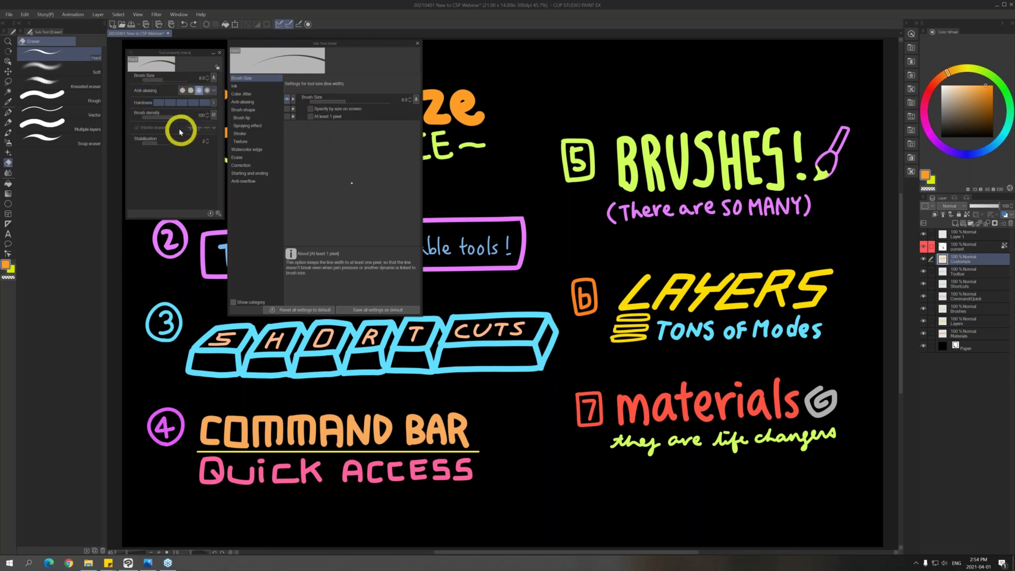
# Select the Rough pencil and view its Color Jitter settings in Sub Tool Detail
pyautogui.click(7, 122)
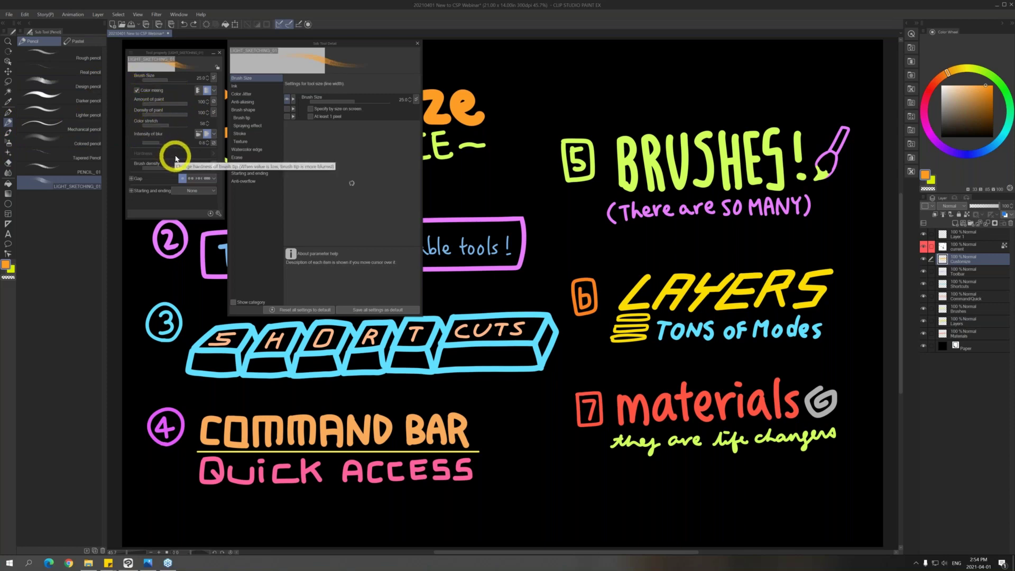
pyautogui.click(91, 57)
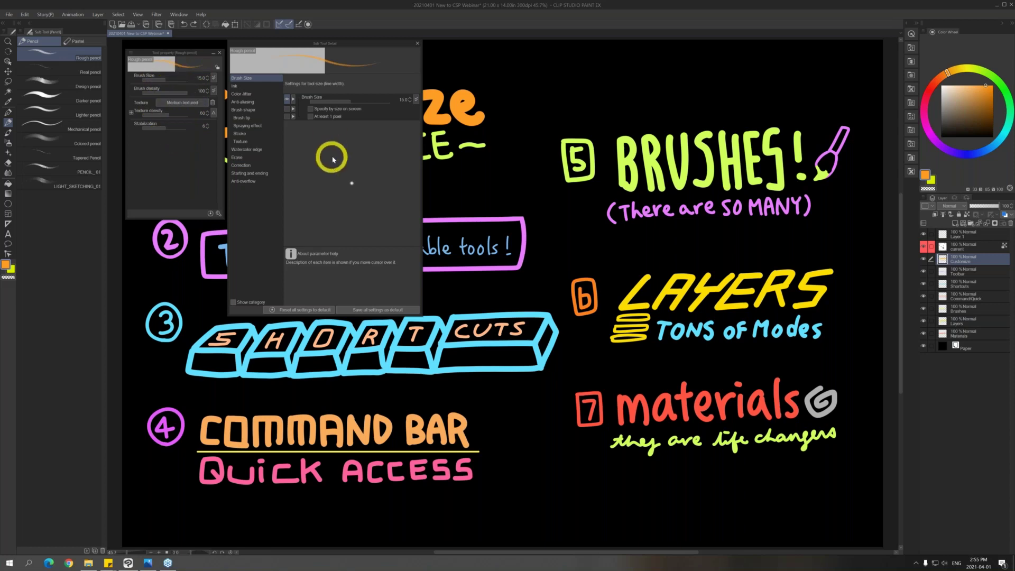
pyautogui.click(260, 94)
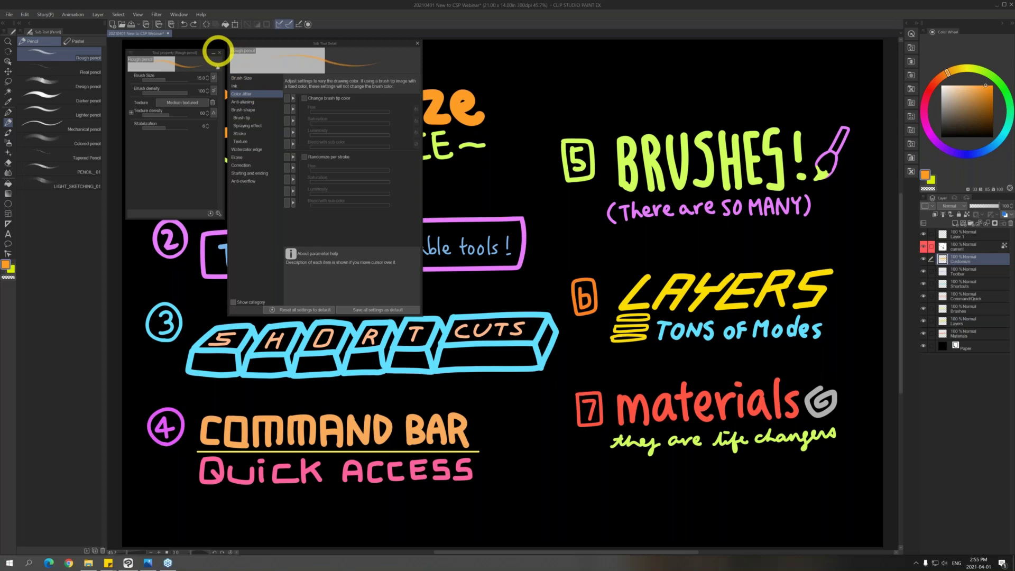
# Close the Tool Property palette, check the Rough pencil's Anti-aliasing and Ink settings, and close Sub Tool Detail
pyautogui.click(219, 53)
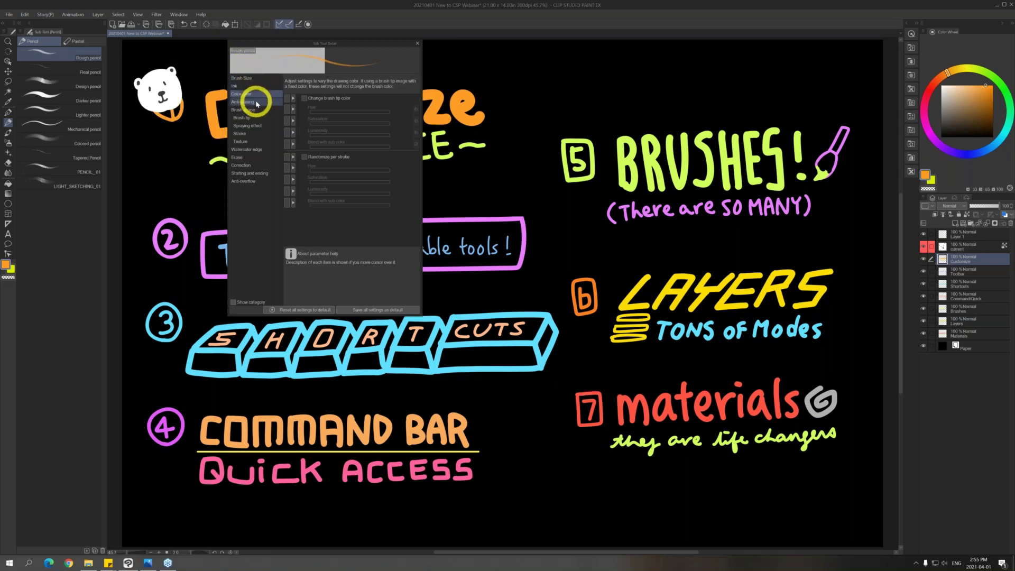
pyautogui.click(252, 102)
pyautogui.click(255, 86)
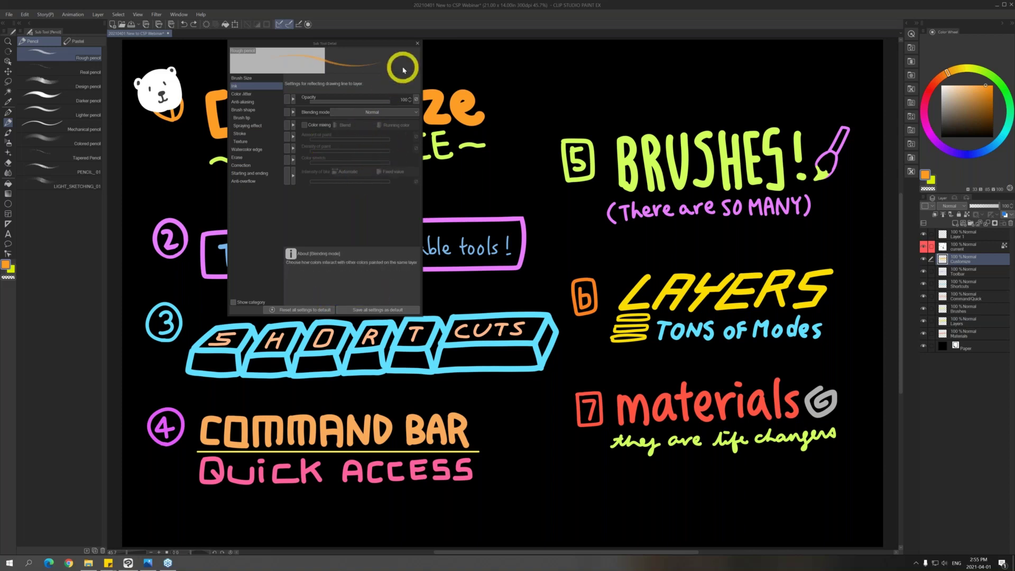
pyautogui.moveTo(411, 47); pyautogui.dragTo(514, 123)
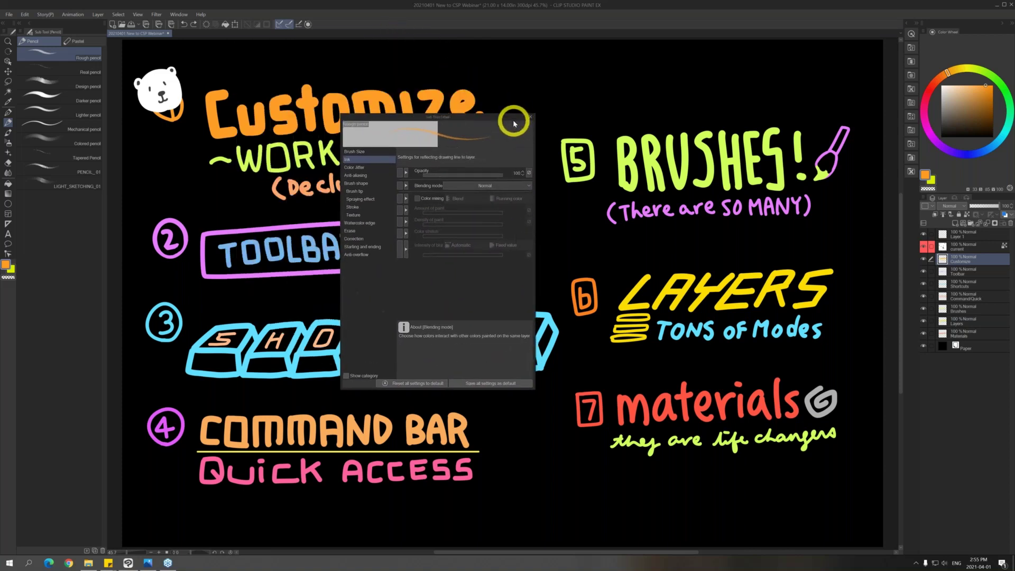
pyautogui.click(530, 116)
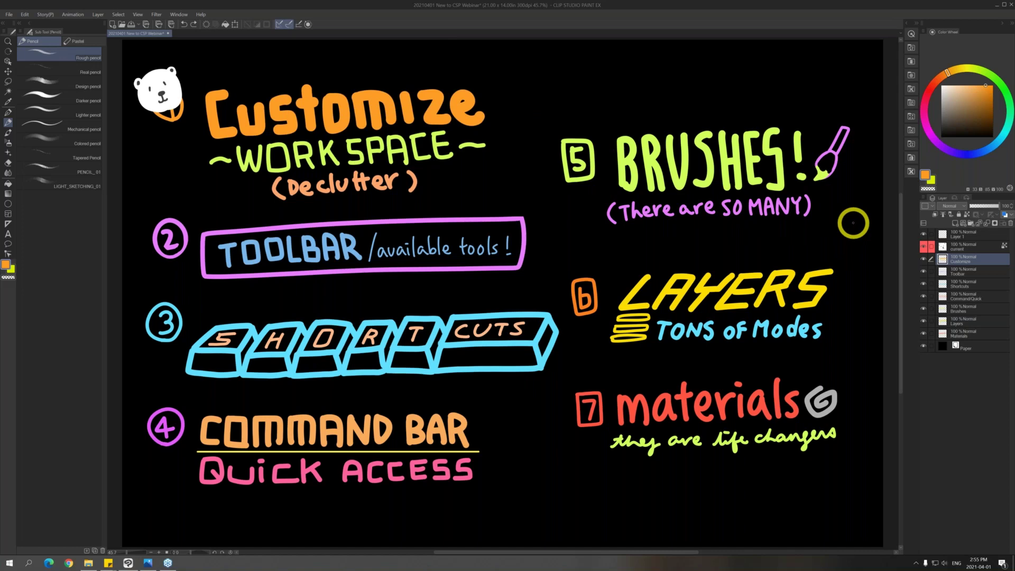
# Switch to the Pen tool, float the Layer palette over the canvas and widen it
pyautogui.click(8, 112)
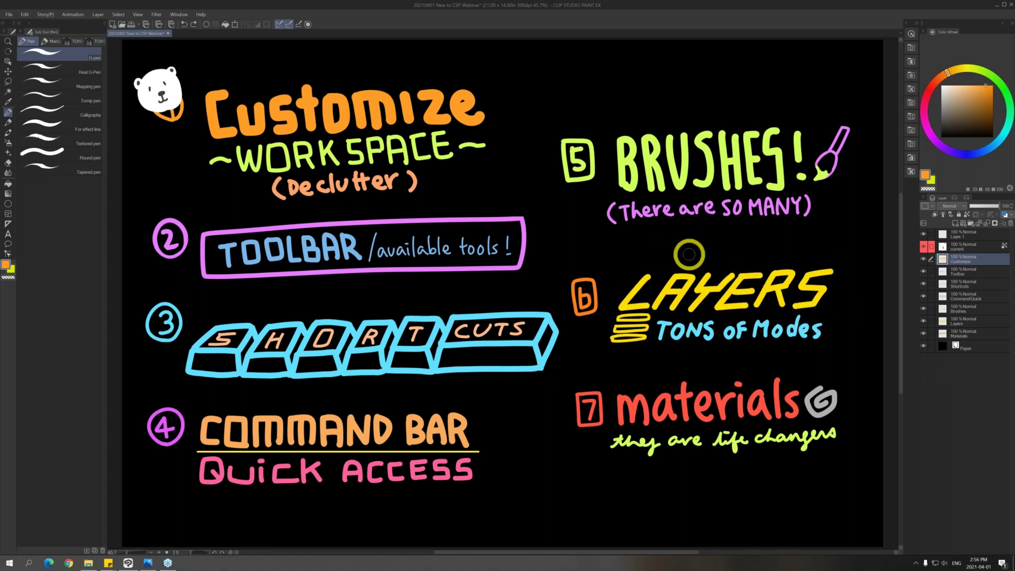
pyautogui.moveTo(939, 198); pyautogui.dragTo(742, 123)
pyautogui.moveTo(820, 358); pyautogui.dragTo(852, 352)
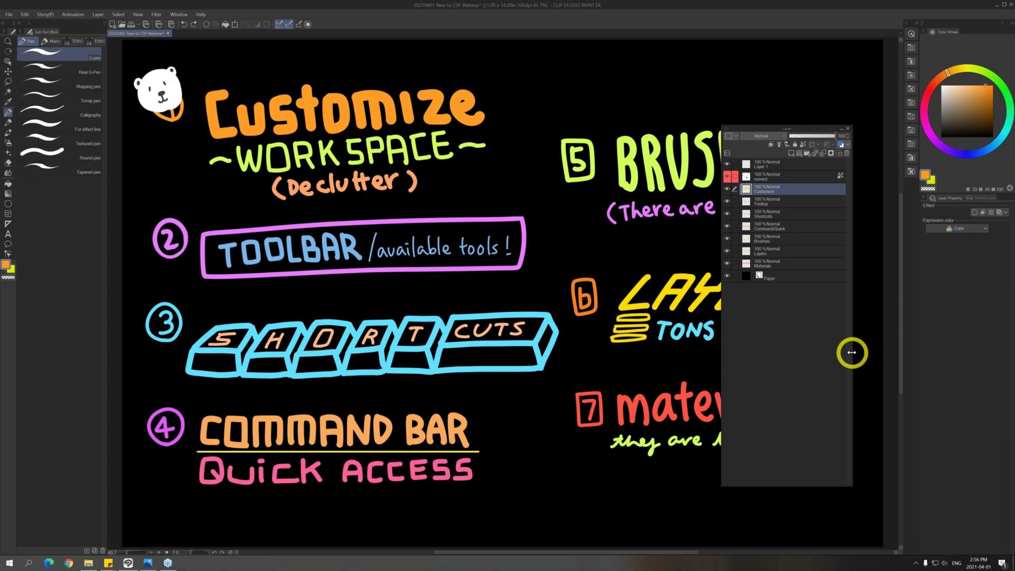
# Start a new document and compare the settings of each use of work, from Illustration through the comic types to Animation
pyautogui.hotkey('ctrl', 'n')
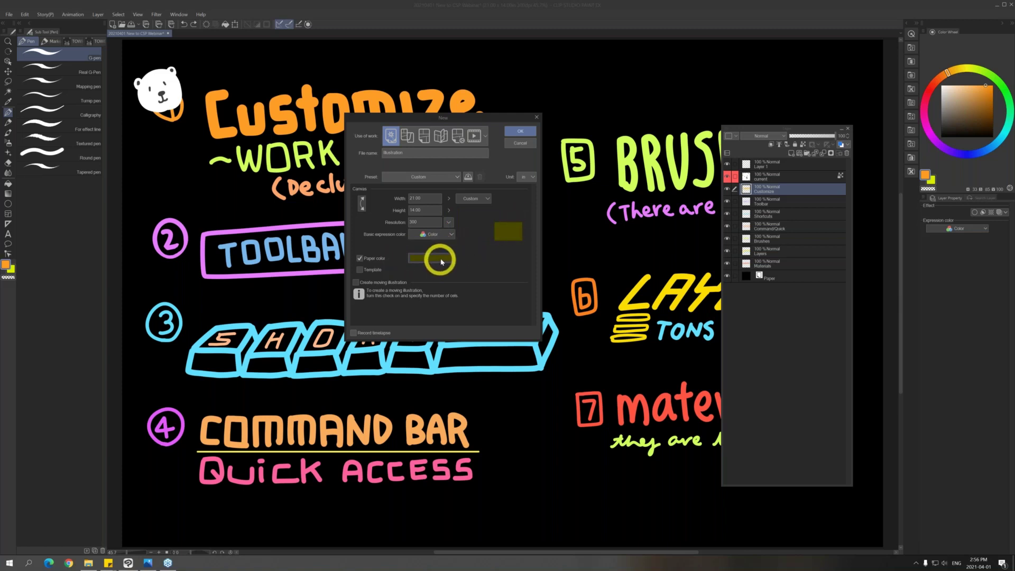
pyautogui.moveTo(487, 116); pyautogui.dragTo(523, 180)
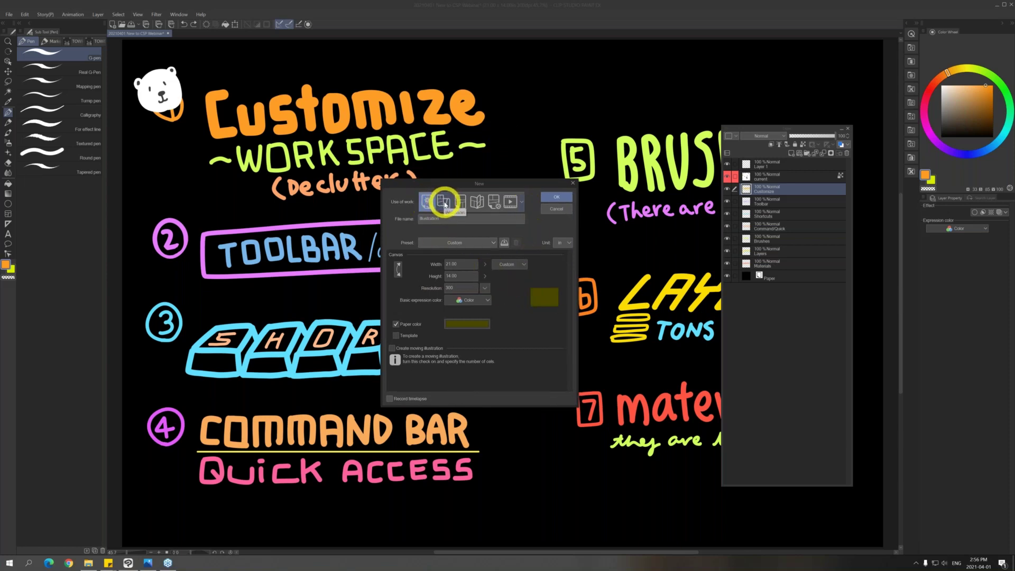
pyautogui.click(444, 204)
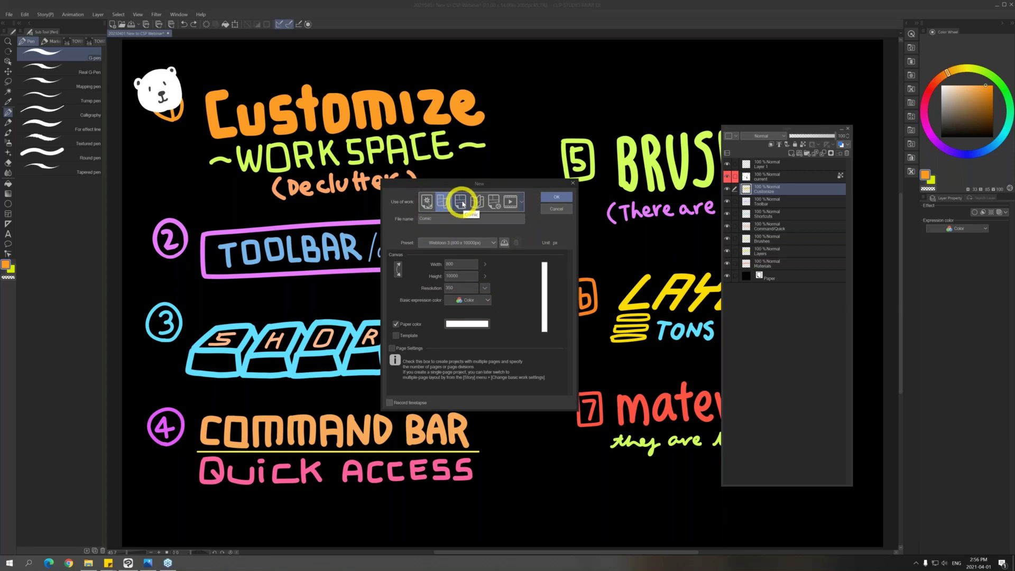
pyautogui.click(461, 203)
pyautogui.click(478, 203)
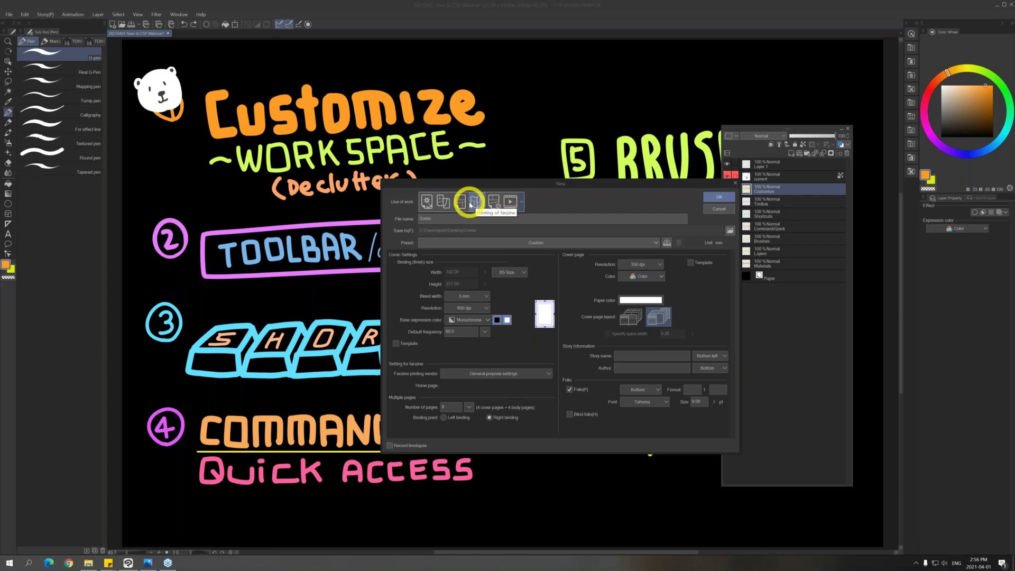
pyautogui.click(494, 201)
pyautogui.click(512, 203)
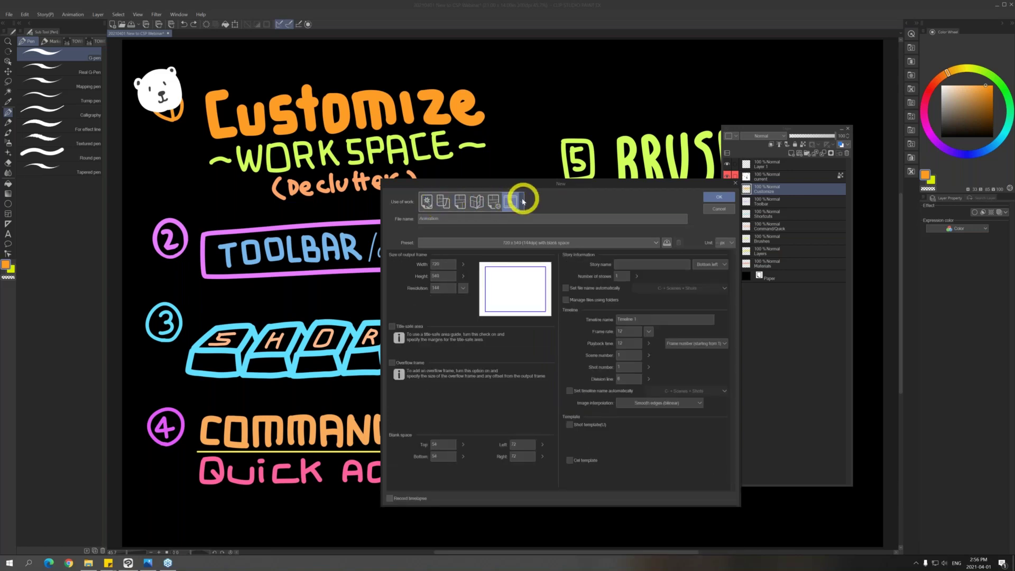
# Choose Illustration as the use of work and look through the canvas size presets, keeping Custom
pyautogui.click(426, 201)
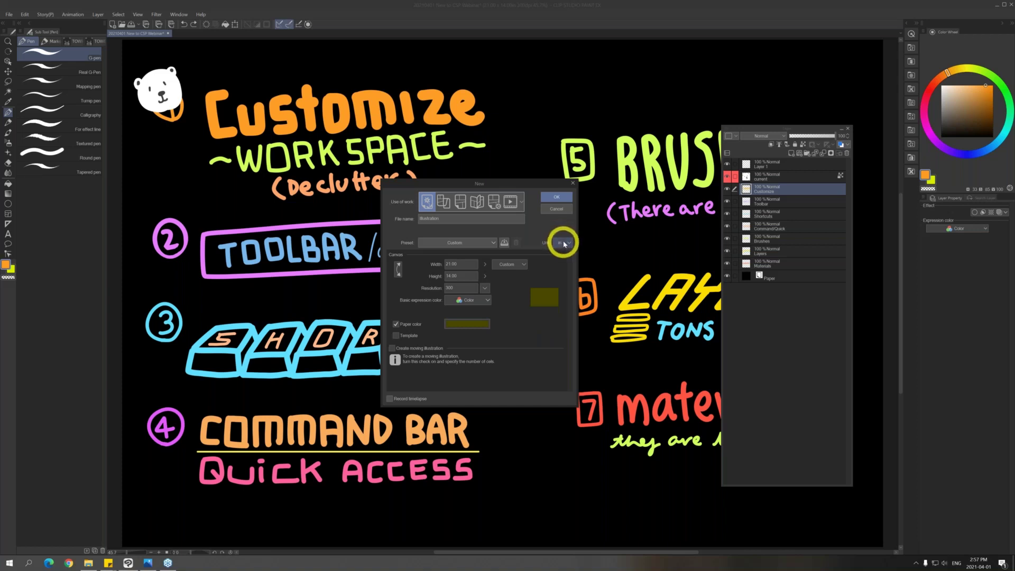
pyautogui.click(484, 243)
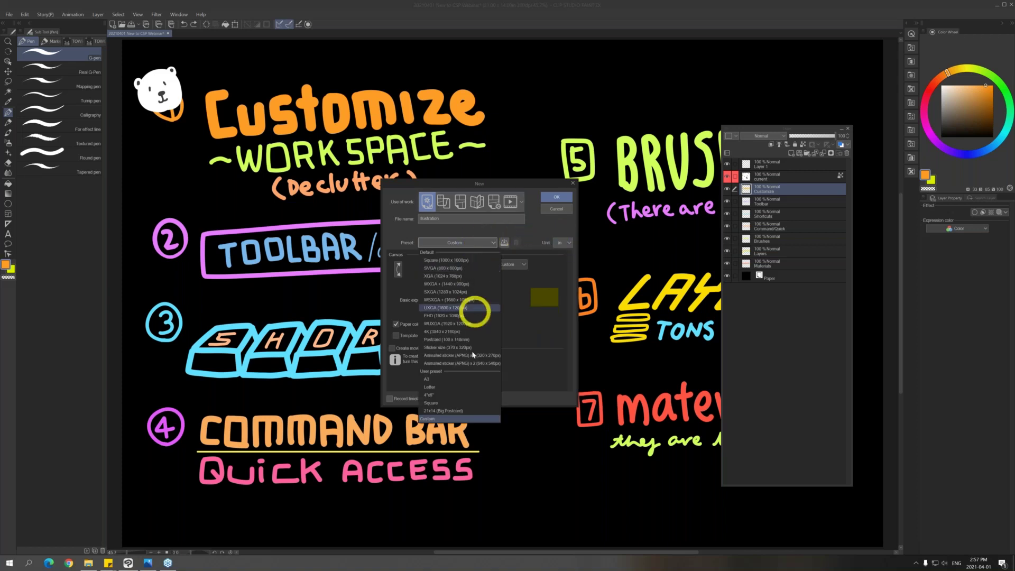
pyautogui.click(539, 325)
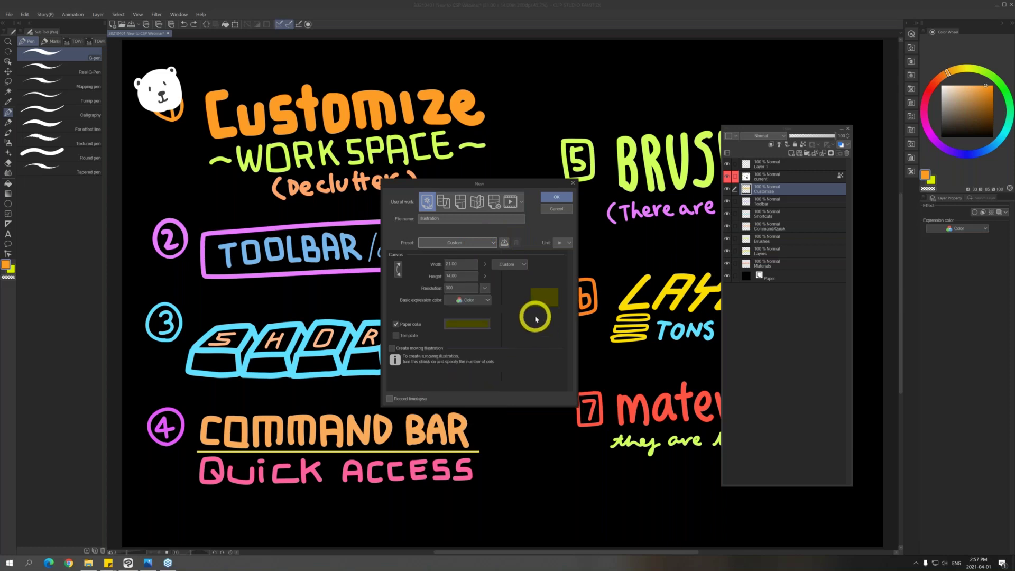
# Set the new canvas's width to 8.5 inches and height to 11 inches
pyautogui.moveTo(458, 264); pyautogui.dragTo(408, 278)
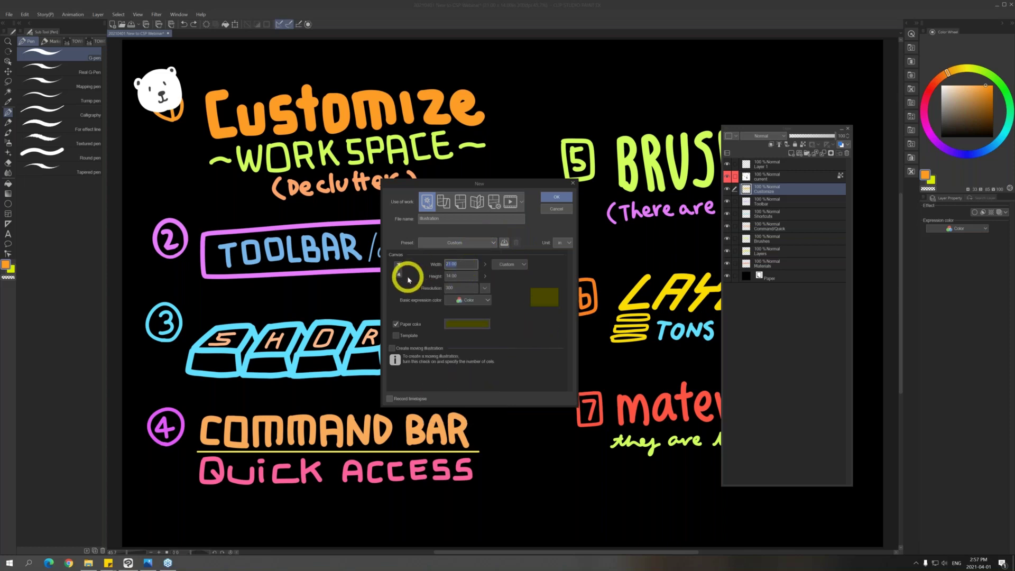
pyautogui.write('8.5')
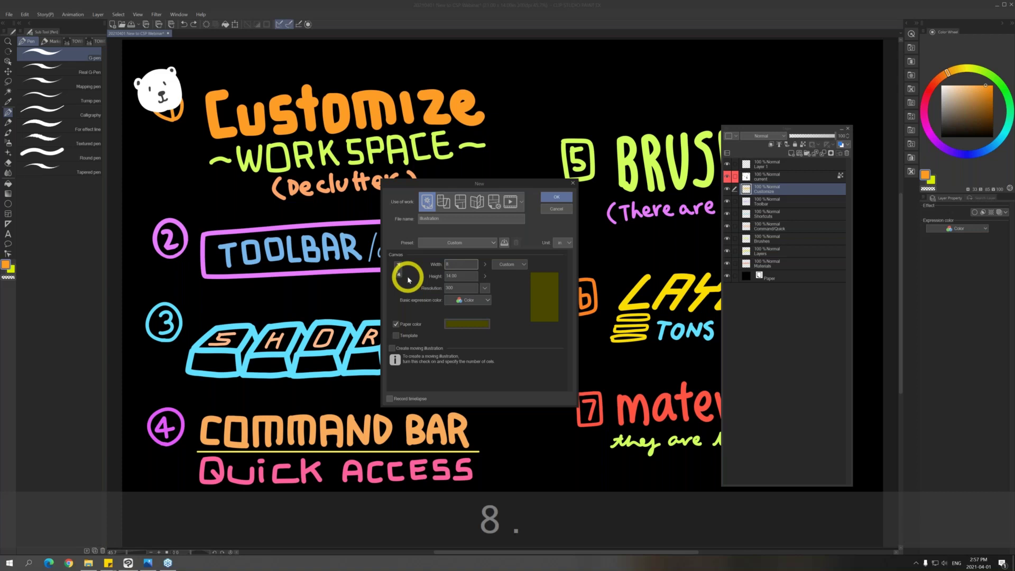
pyautogui.doubleClick(463, 273)
pyautogui.write('11')
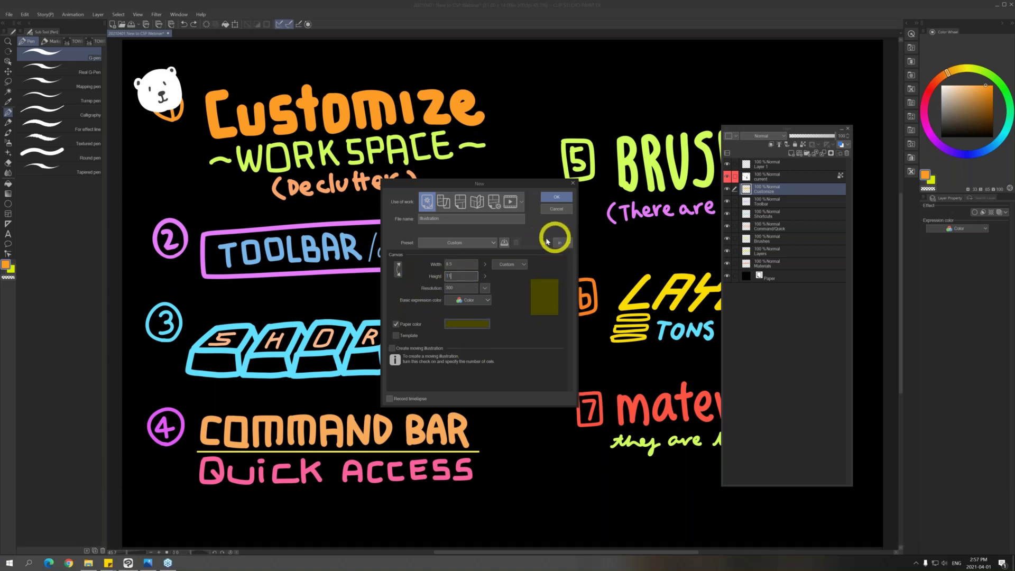
# Review the unit options for the canvas size and keep the unit at inches
pyautogui.click(569, 244)
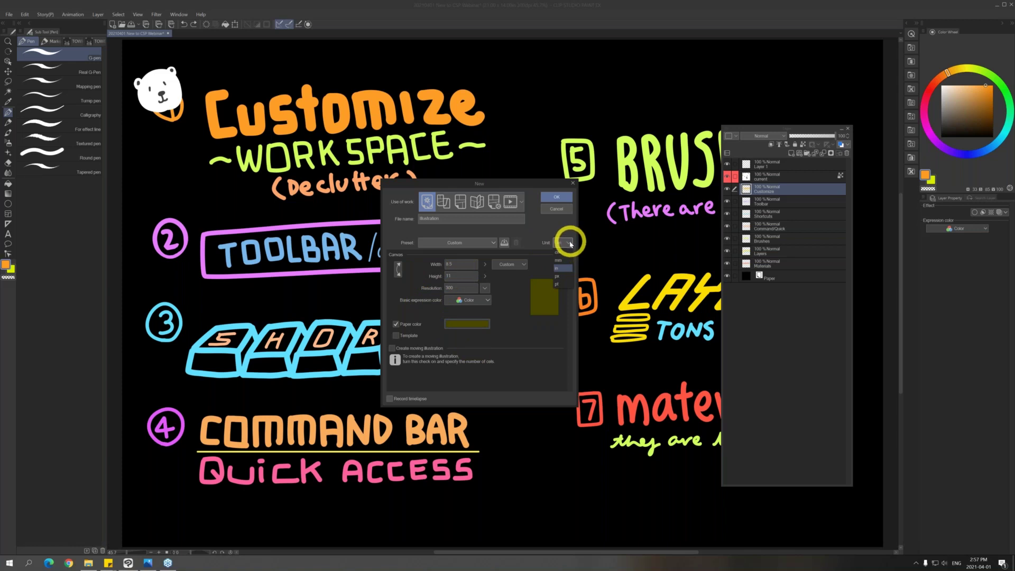
pyautogui.click(566, 229)
pyautogui.doubleClick(462, 265)
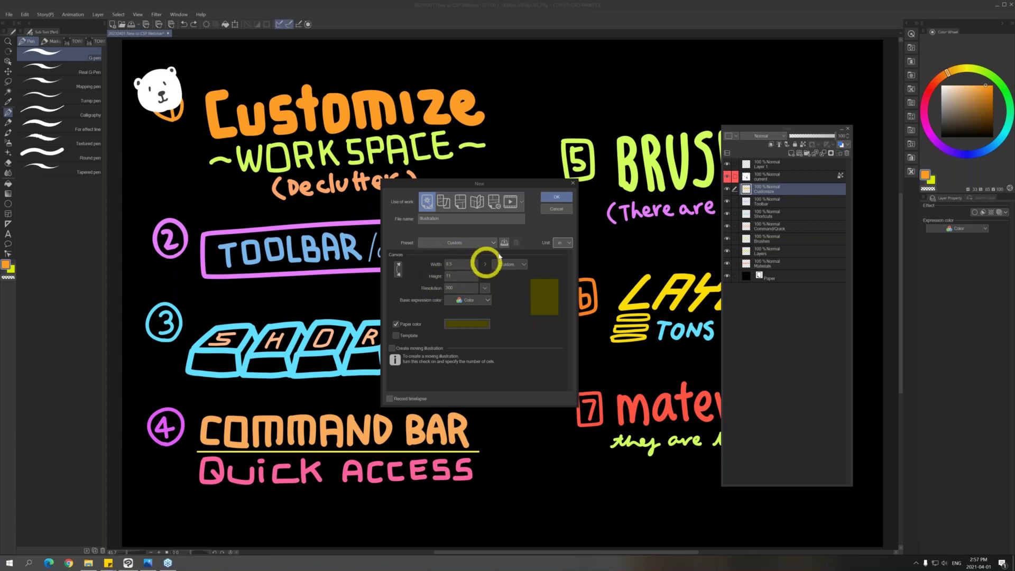
pyautogui.click(564, 244)
pyautogui.click(560, 268)
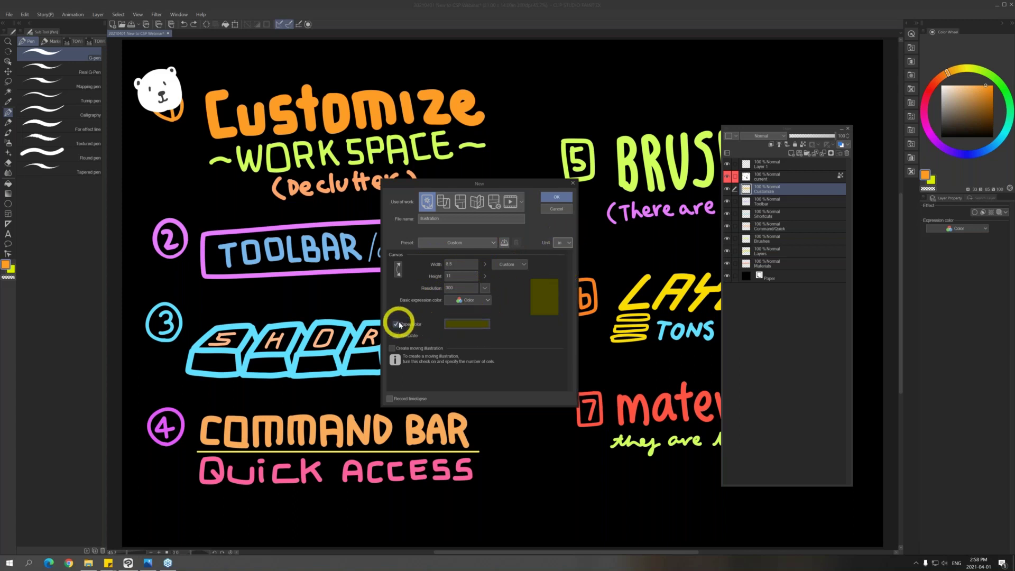
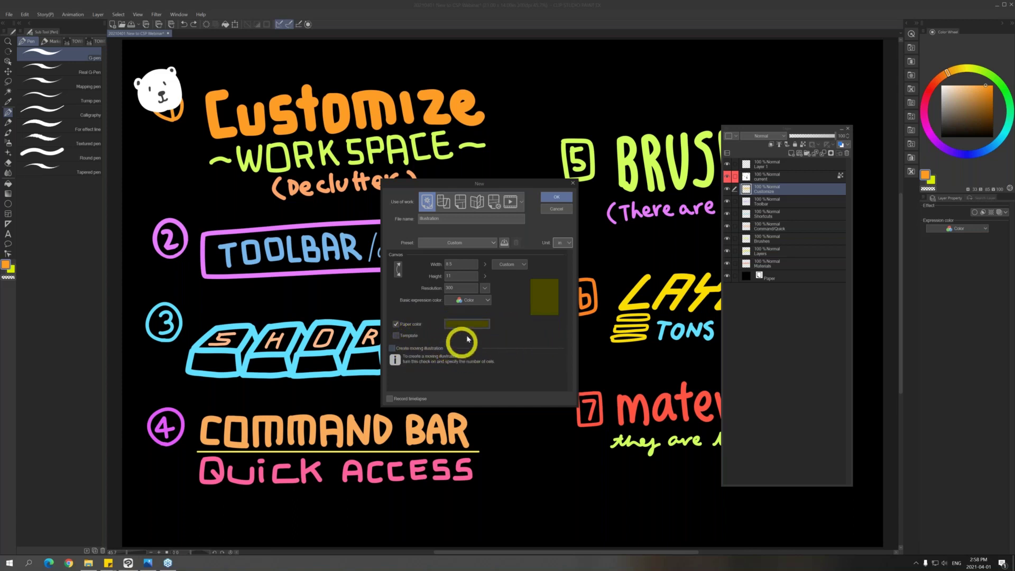
# Enable Record timelapse for the new illustration, accept the file-size notice and create the canvas
pyautogui.click(390, 399)
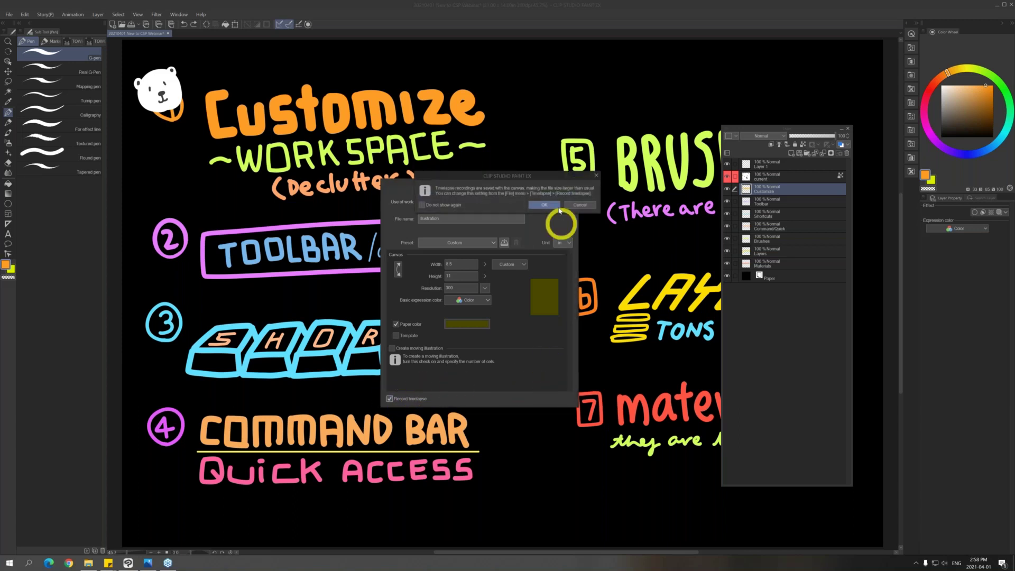
pyautogui.click(557, 207)
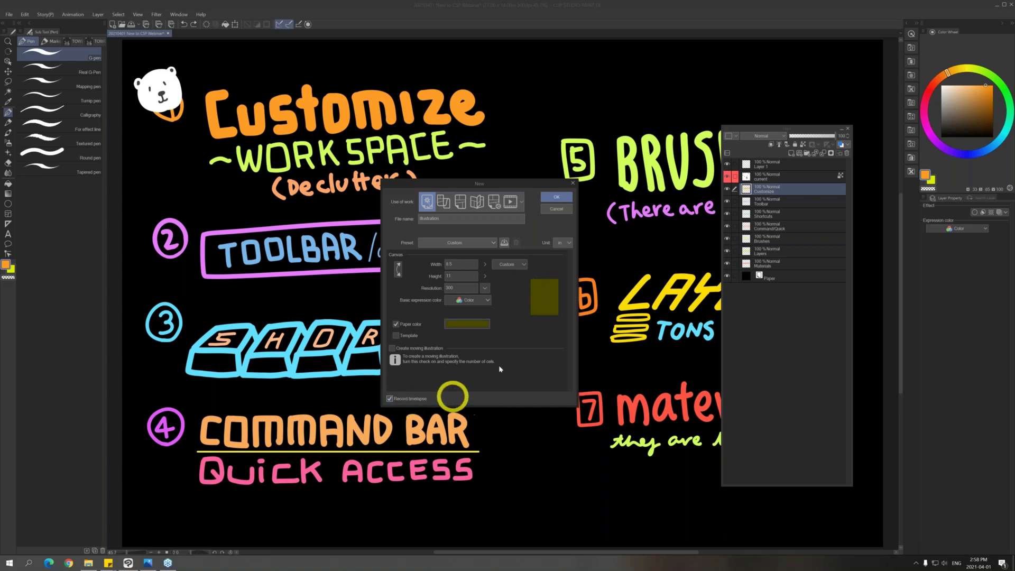
pyautogui.click(558, 200)
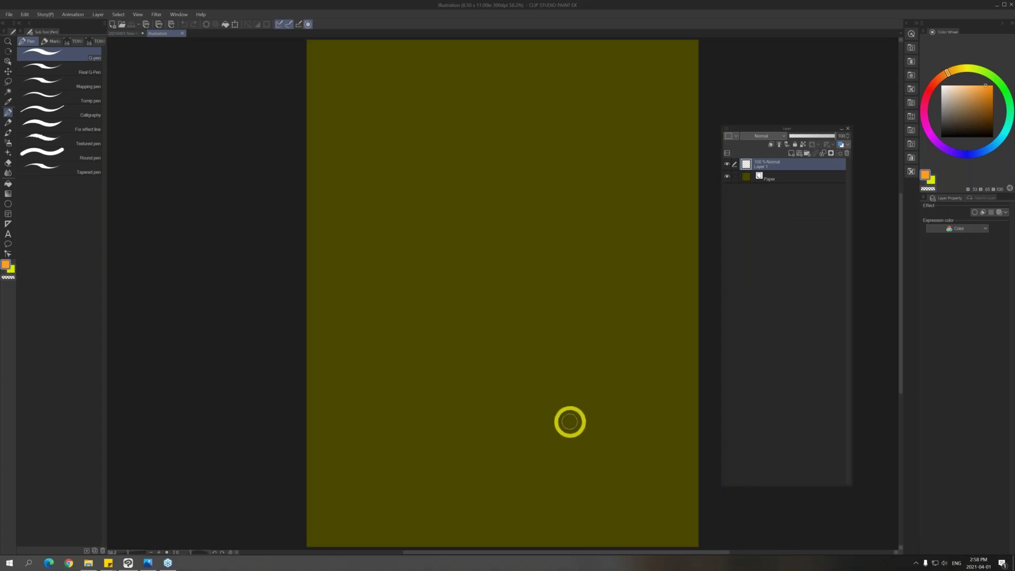
# Draw a large white zigzag diagonally across the canvas on Layer 1 with the G-pen
pyautogui.moveTo(796, 130); pyautogui.dragTo(797, 124)
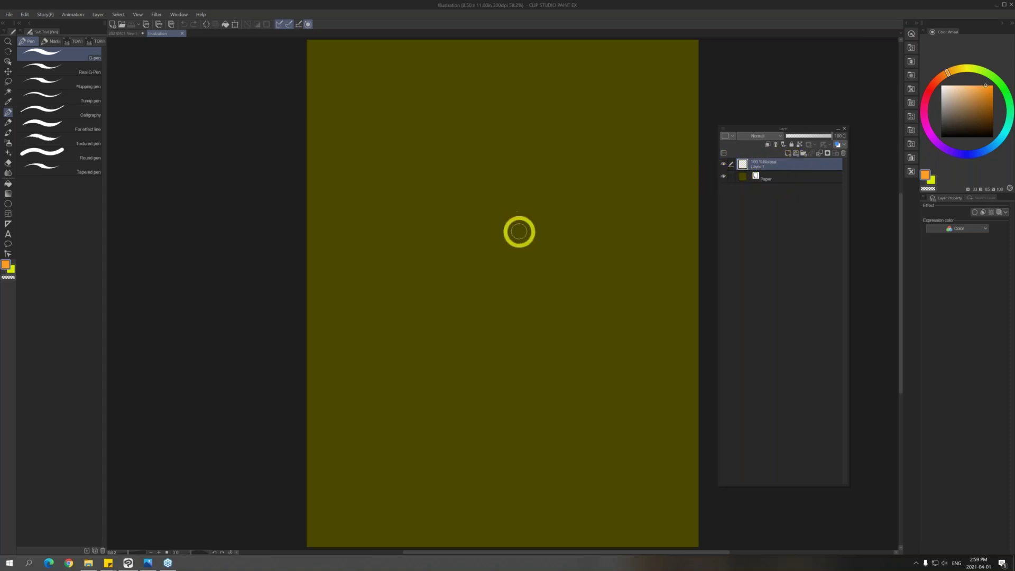
pyautogui.click(942, 85)
pyautogui.moveTo(402, 208)
pyautogui.mouseDown()
pyautogui.moveTo(494, 132)
pyautogui.moveTo(566, 173)
pyautogui.moveTo(590, 206)
pyautogui.moveTo(580, 270)
pyautogui.moveTo(611, 299)
pyautogui.moveTo(510, 412)
pyautogui.mouseUp()
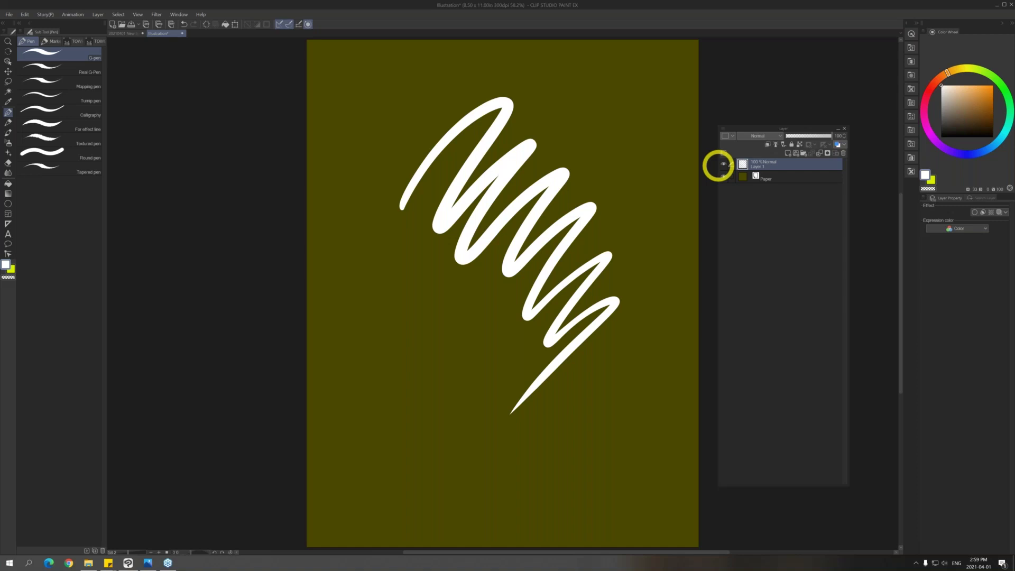
# Try moving the zigzag with the Move layer tool, and undo the move
pyautogui.press('k')
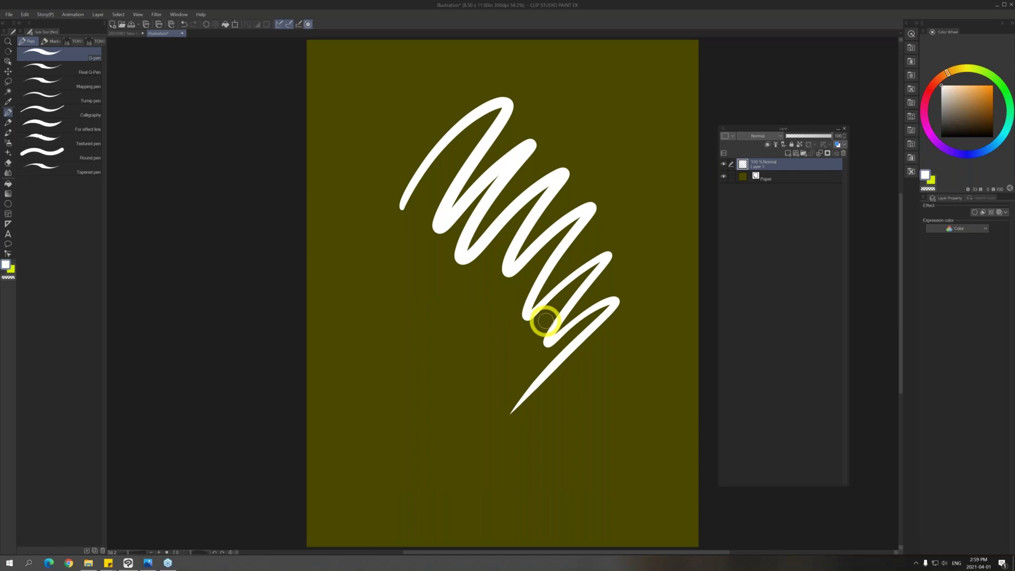
pyautogui.press('v')
pyautogui.moveTo(562, 286)
pyautogui.mouseDown()
pyautogui.moveTo(569, 281)
pyautogui.moveTo(492, 344)
pyautogui.moveTo(655, 315)
pyautogui.moveTo(459, 308)
pyautogui.moveTo(548, 382)
pyautogui.mouseUp()
pyautogui.hotkey('ctrl', 'z')
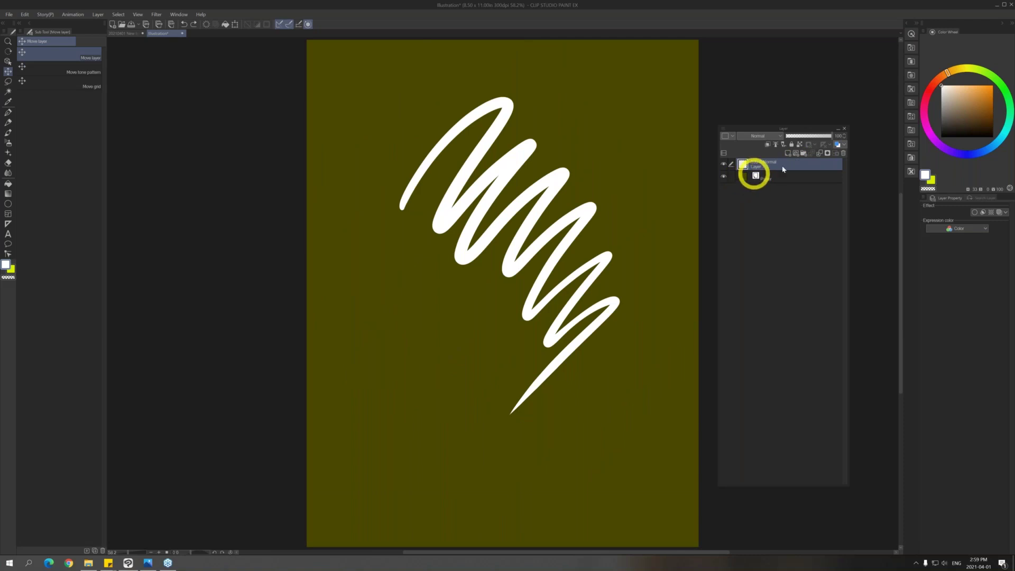
# Replace the zigzag's Layer 1 with a blank layer and set the Paper layer's color to white (FFFFFF)
pyautogui.click(844, 153)
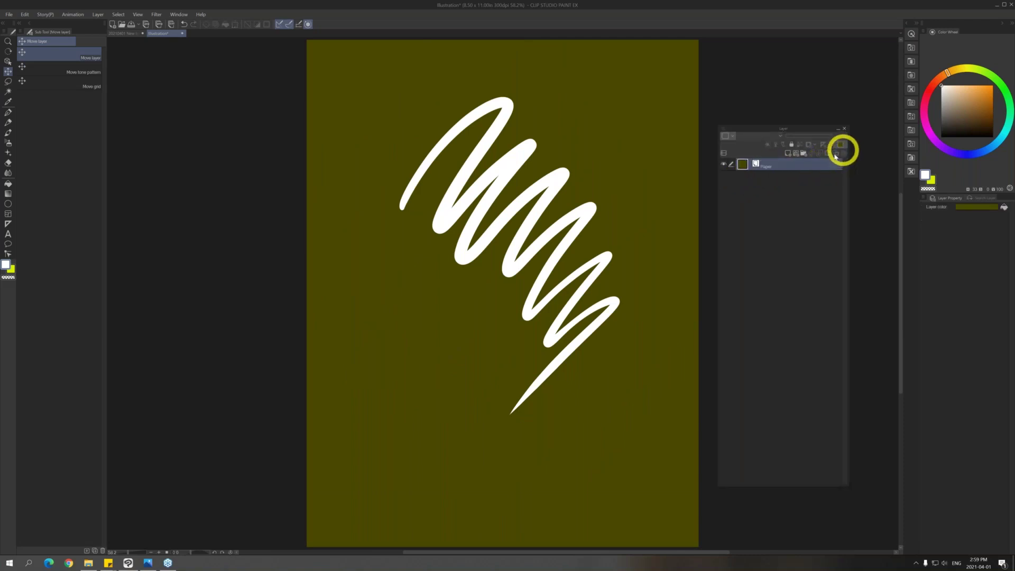
pyautogui.doubleClick(743, 176)
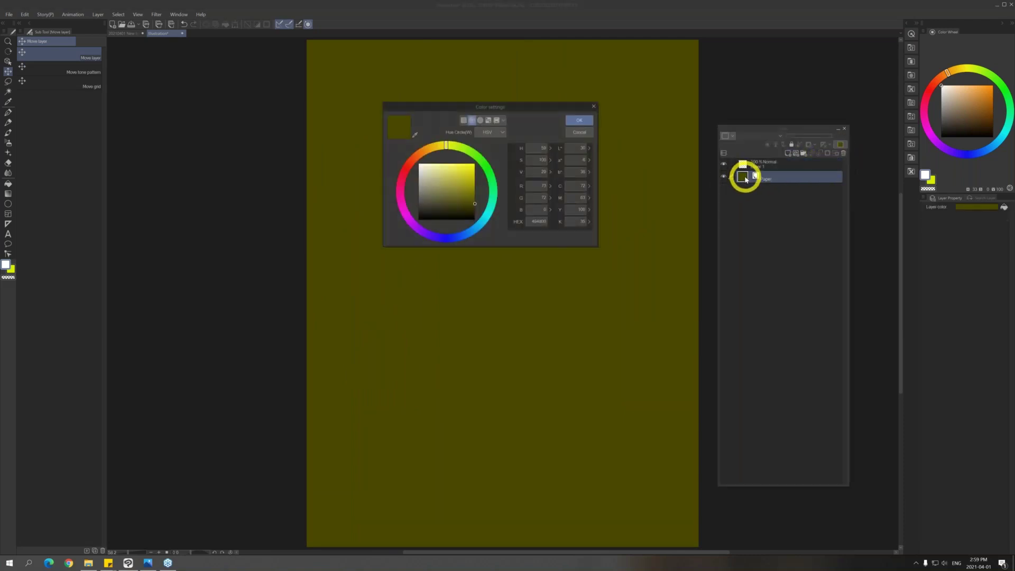
pyautogui.moveTo(427, 166); pyautogui.dragTo(404, 154)
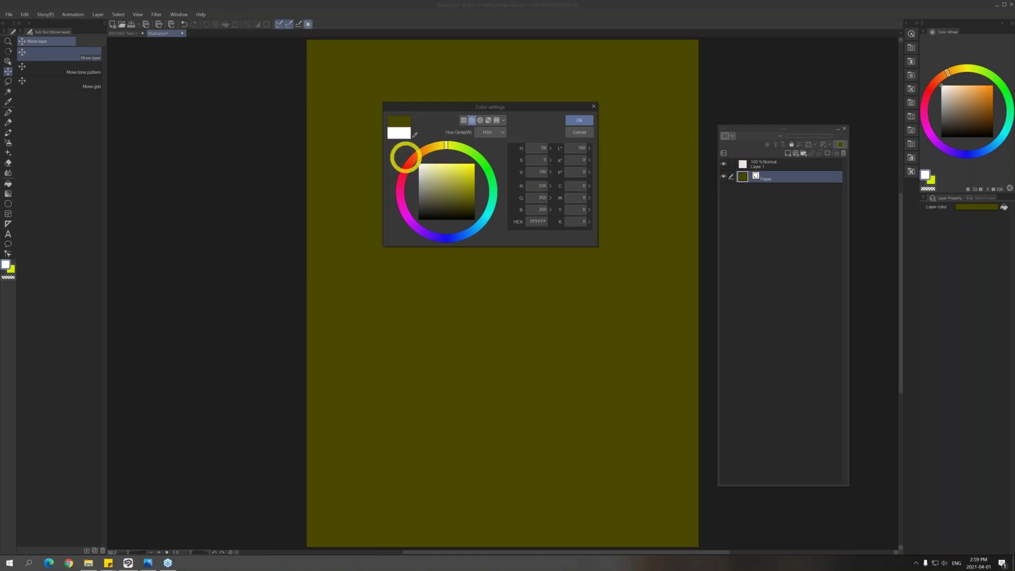
pyautogui.click(580, 120)
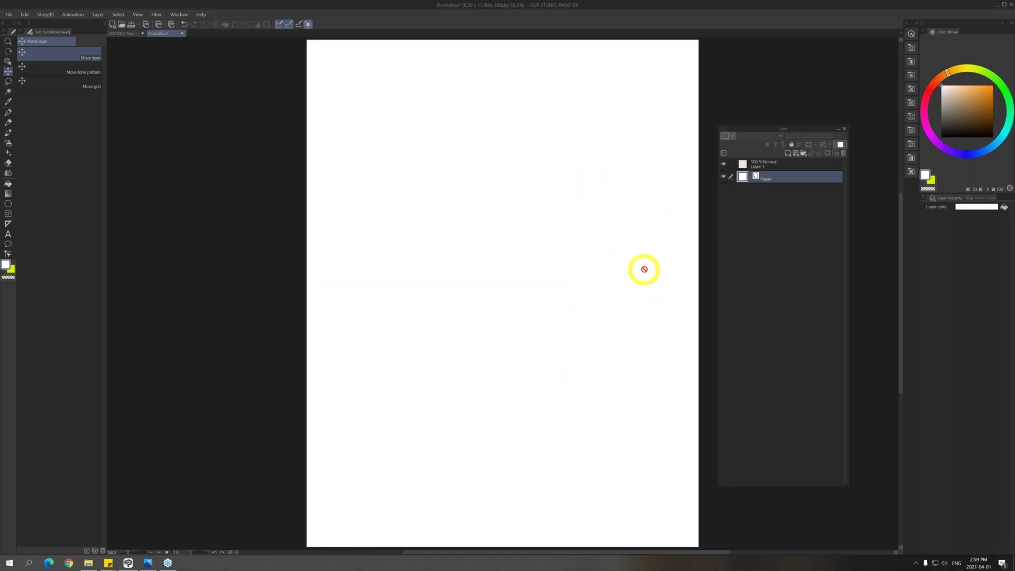
# Try adding raster layers and a vector layer above Layer 1, and undo the additions
pyautogui.click(809, 164)
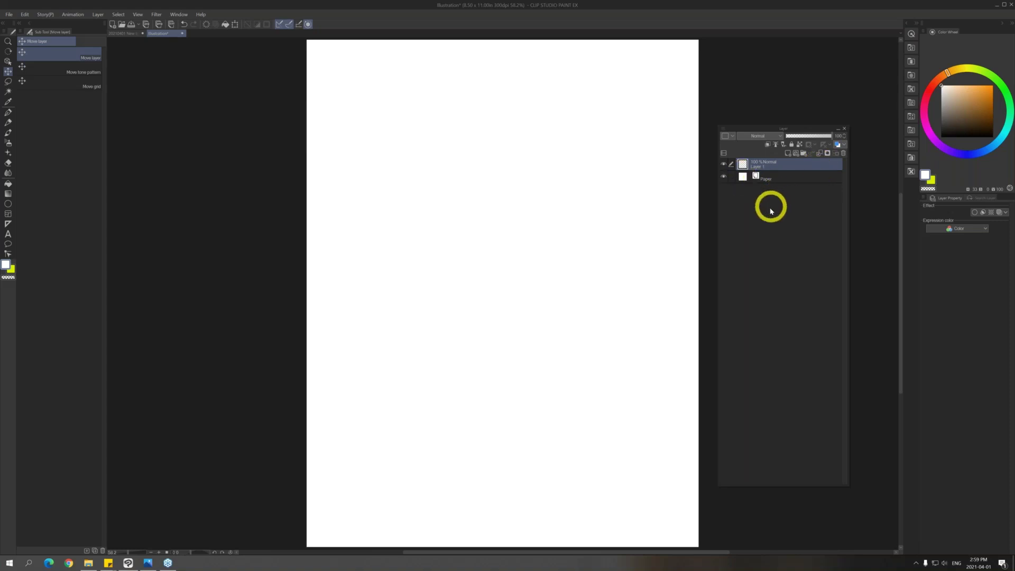
pyautogui.press('F12')
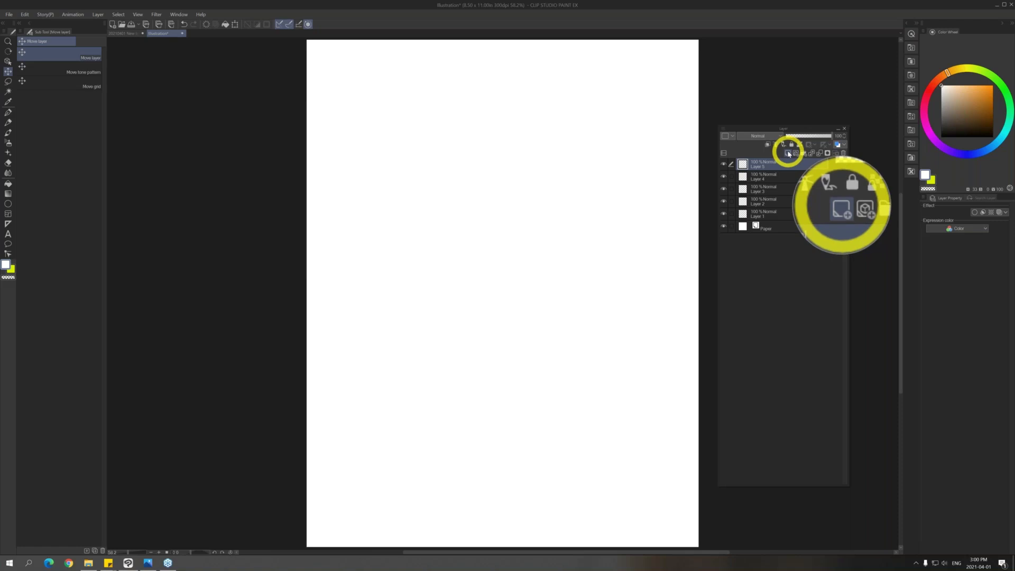
pyautogui.hotkey('ctrl', 'z')
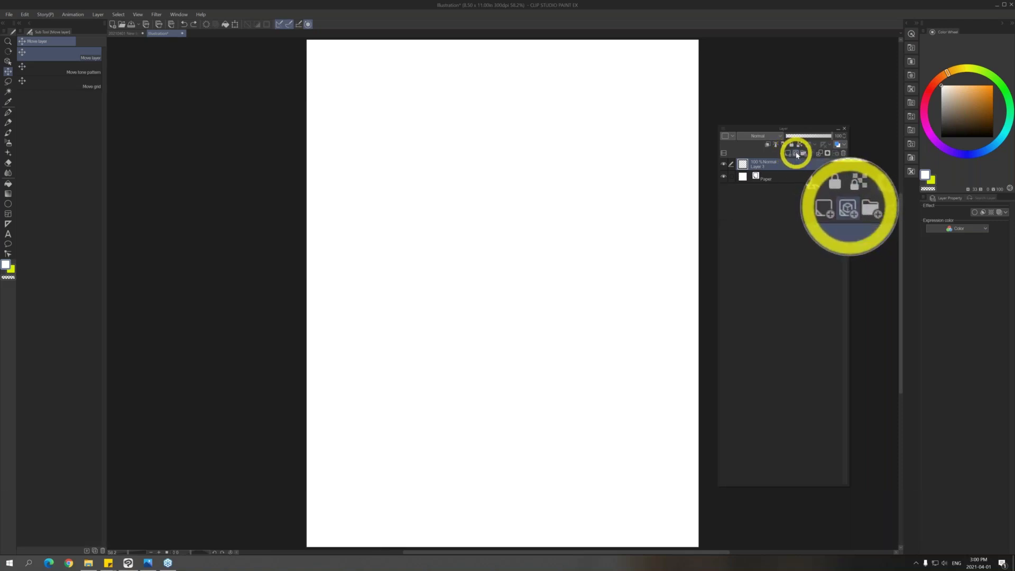
pyautogui.click(797, 154)
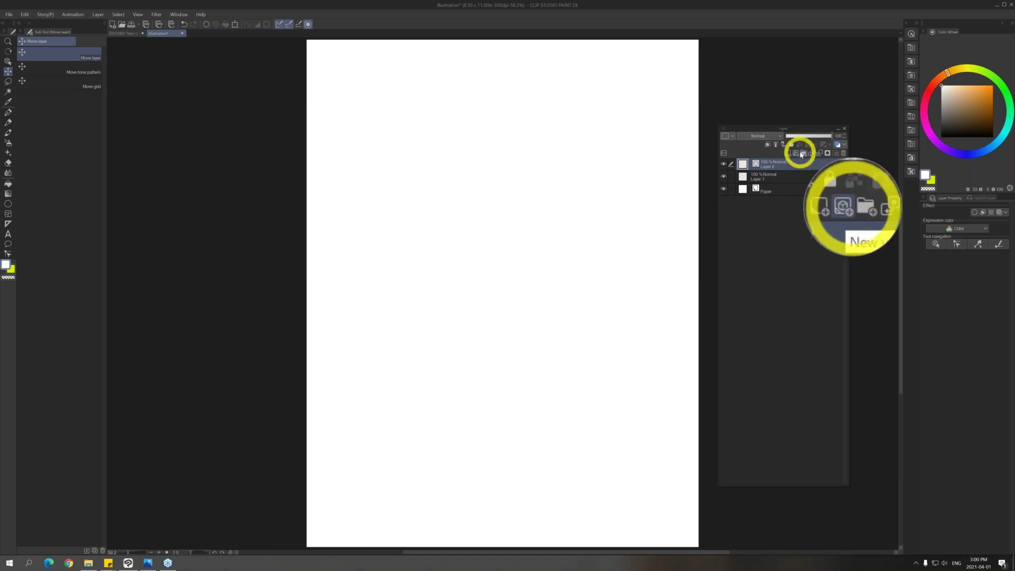
pyautogui.hotkey('ctrl', 'z')
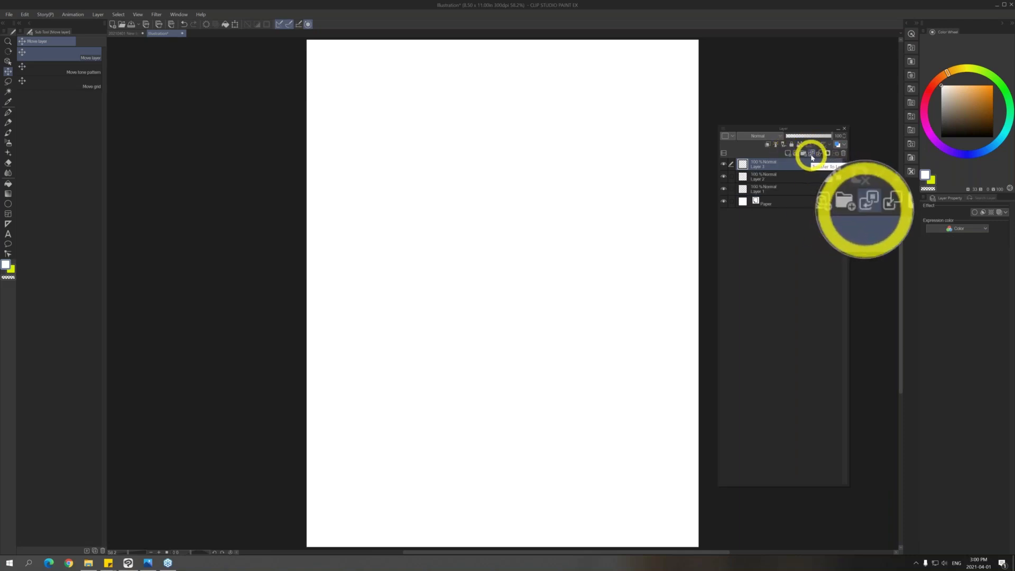
# Create a layer folder above Layer 3 and move Layers 1, 2 and 3 into it
pyautogui.click(804, 154)
pyautogui.click(782, 180)
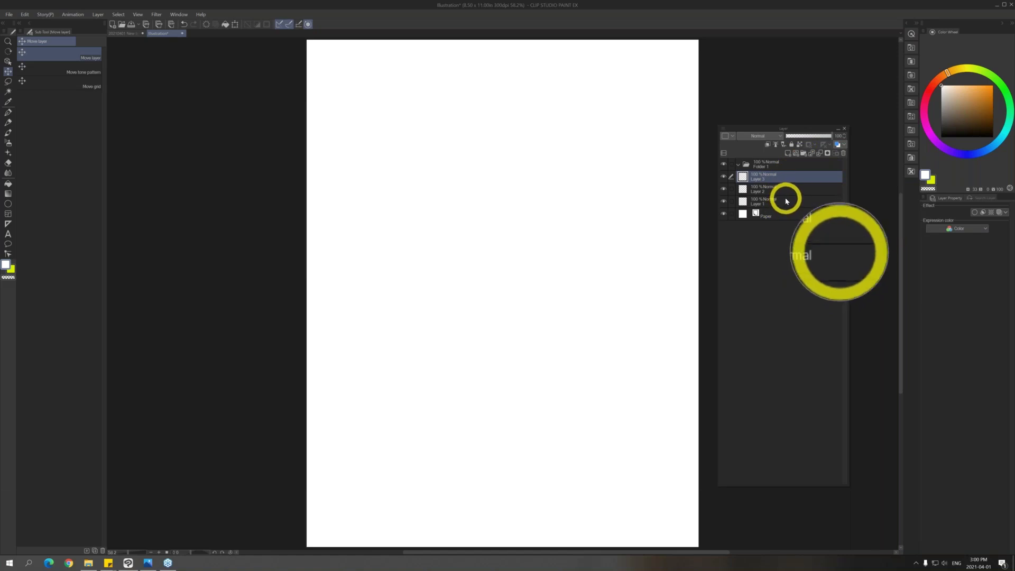
pyautogui.keyDown('shift'); pyautogui.click(787, 201); pyautogui.keyUp('shift')
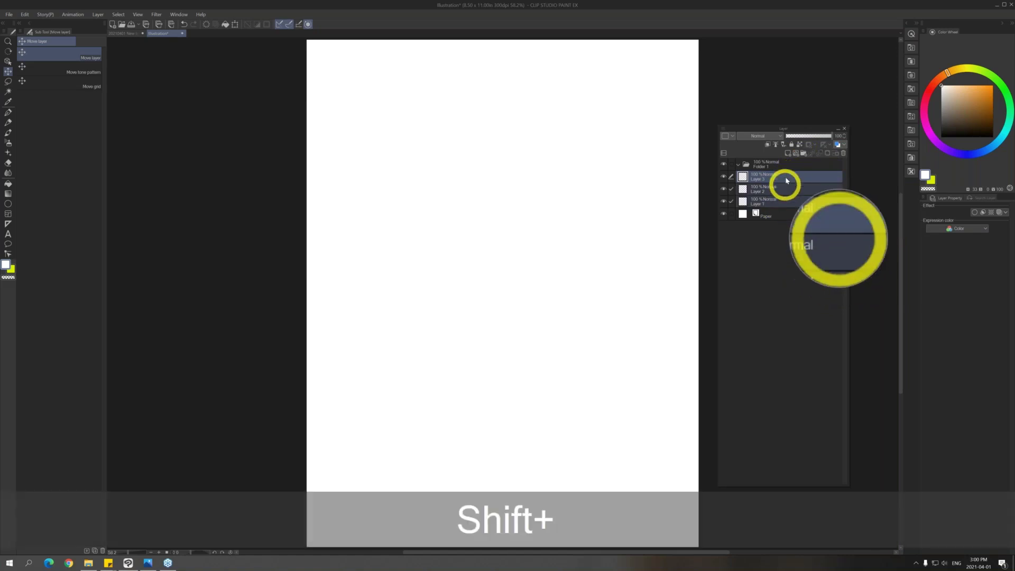
pyautogui.moveTo(785, 177); pyautogui.dragTo(782, 163)
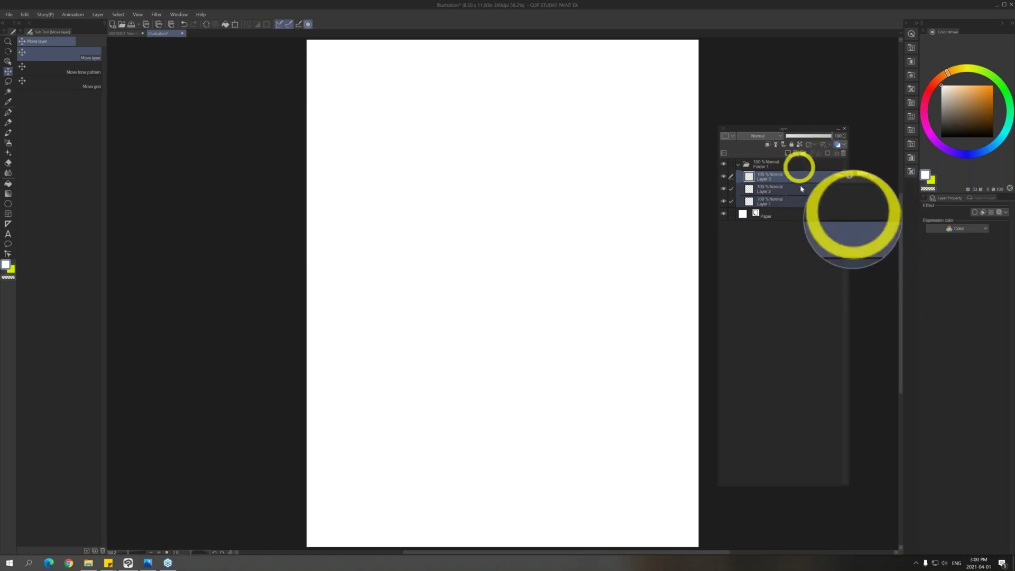
# Show and hide the Quick Access palette, and reposition the floating Layer palette beside the canvas
pyautogui.click(911, 33)
pyautogui.moveTo(820, 128); pyautogui.dragTo(740, 143)
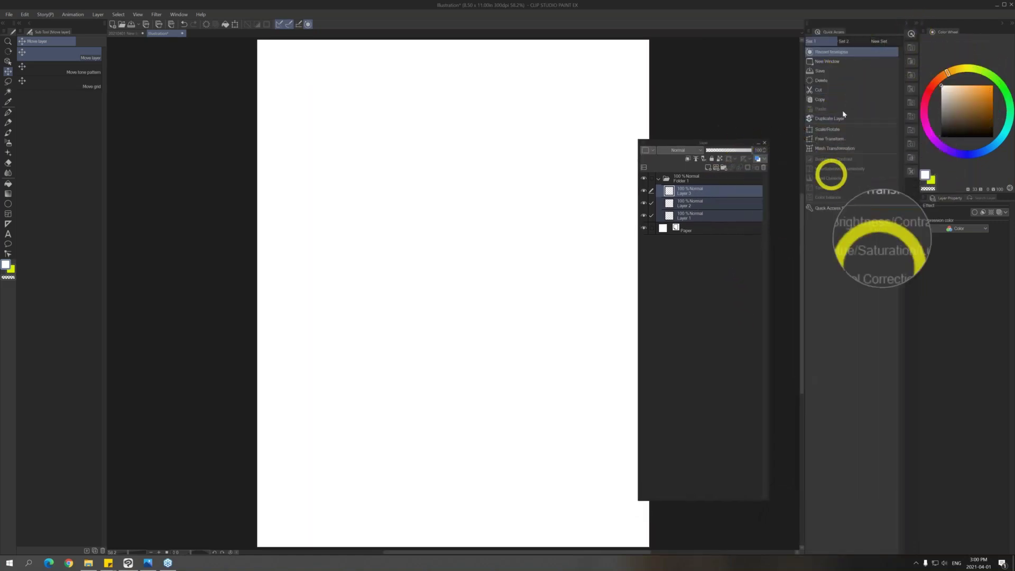
pyautogui.click(911, 33)
pyautogui.moveTo(735, 146); pyautogui.dragTo(803, 102)
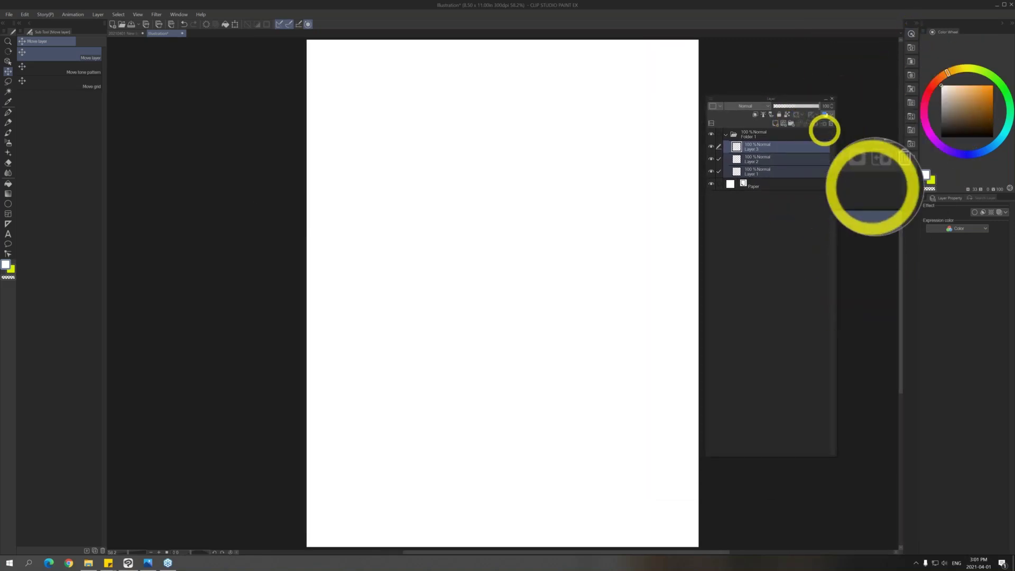
# Fill a dark gray rounded bear head shape in the upper half of the canvas on Layer 1 with Lasso fill
pyautogui.click(782, 171)
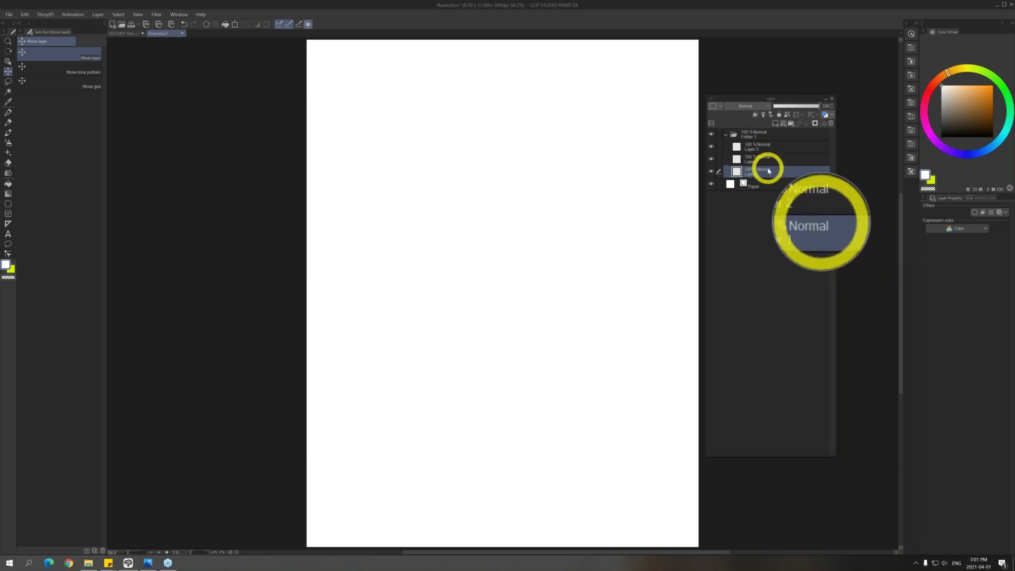
pyautogui.press('u')
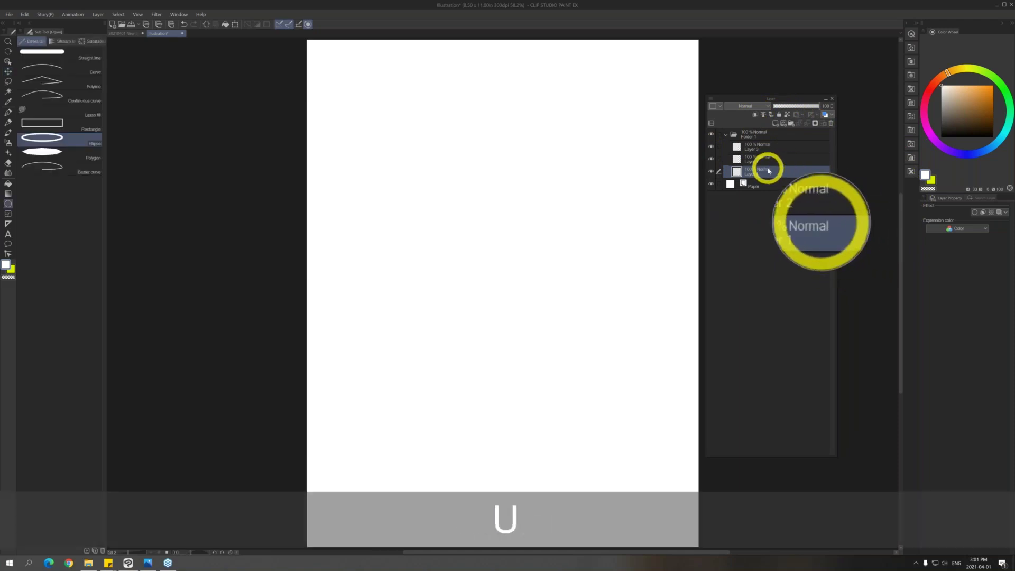
pyautogui.click(91, 111)
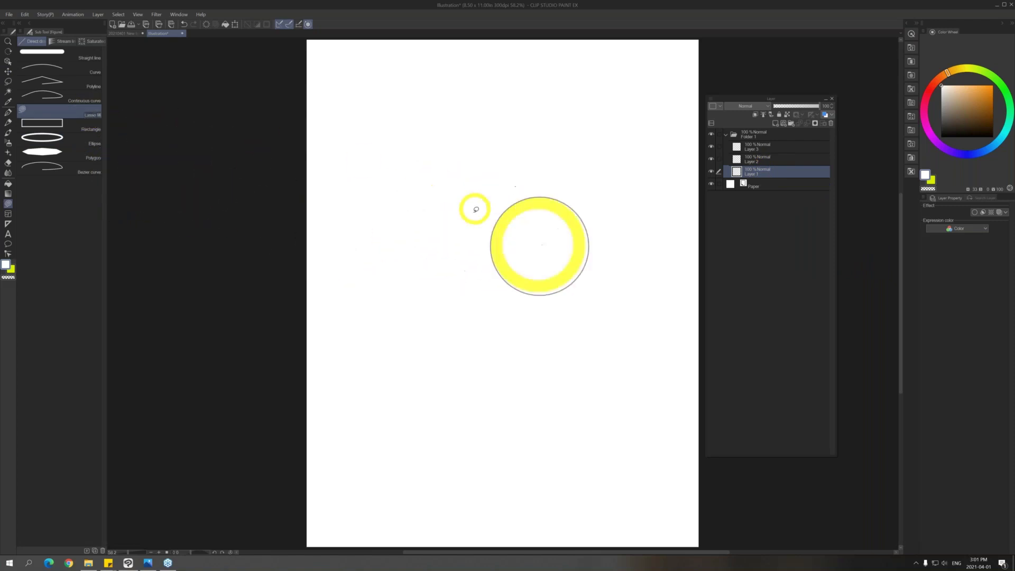
pyautogui.click(953, 113)
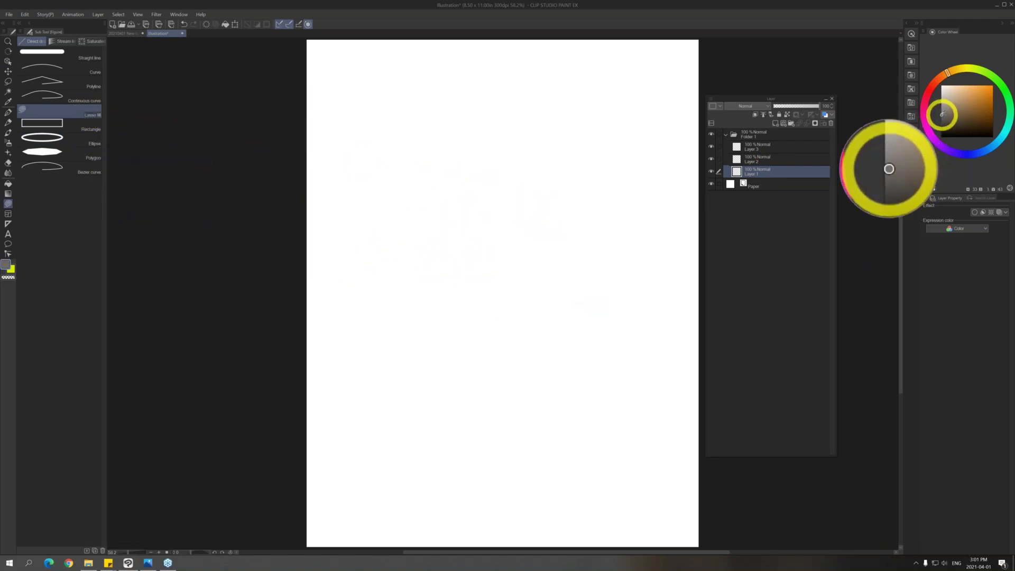
pyautogui.press('F12')
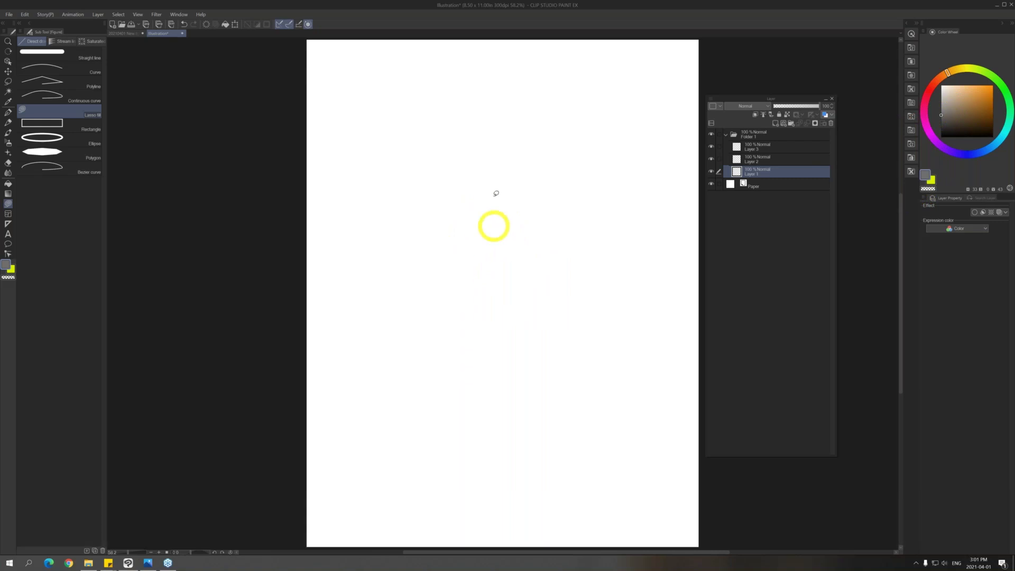
pyautogui.moveTo(467, 350)
pyautogui.mouseDown()
pyautogui.moveTo(387, 255)
pyautogui.moveTo(591, 161)
pyautogui.moveTo(614, 312)
pyautogui.moveTo(436, 351)
pyautogui.moveTo(443, 392)
pyautogui.moveTo(486, 373)
pyautogui.moveTo(470, 348)
pyautogui.moveTo(391, 295)
pyautogui.moveTo(592, 182)
pyautogui.moveTo(453, 351)
pyautogui.mouseUp()
pyautogui.press('Escape')
pyautogui.hotkey('ctrl', 'z')
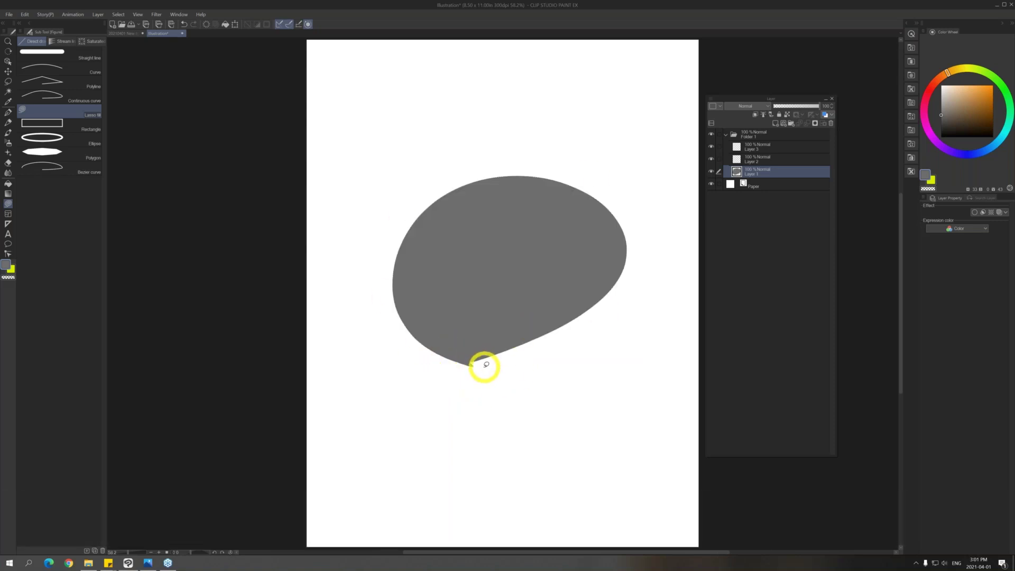
# Cut a rounded muzzle out of the head with transparent Lasso fill, and fill a gray nose and mouth inside it
pyautogui.press('c')
pyautogui.moveTo(479, 373)
pyautogui.mouseDown()
pyautogui.moveTo(506, 245)
pyautogui.moveTo(531, 405)
pyautogui.mouseUp()
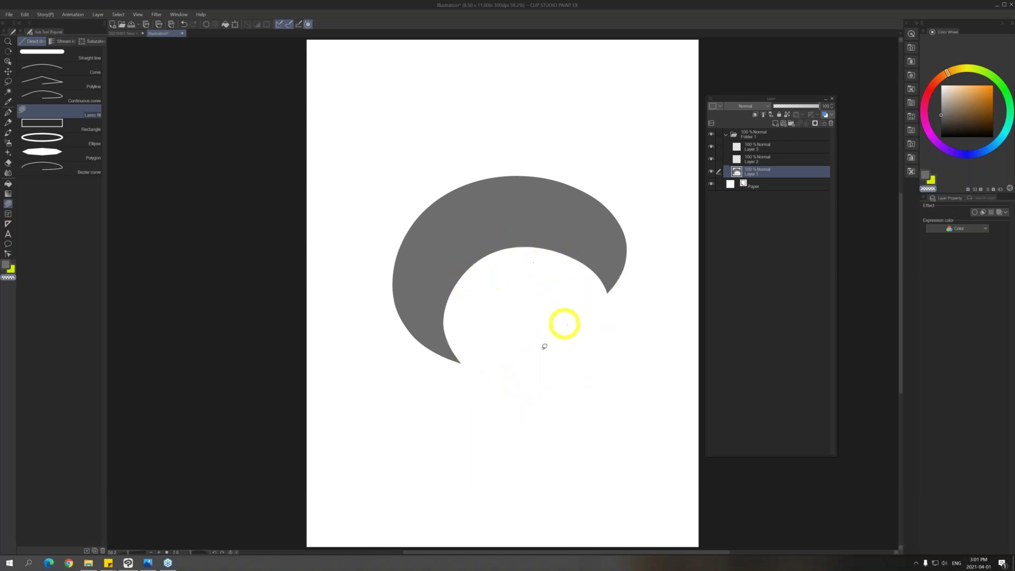
pyautogui.press('c')
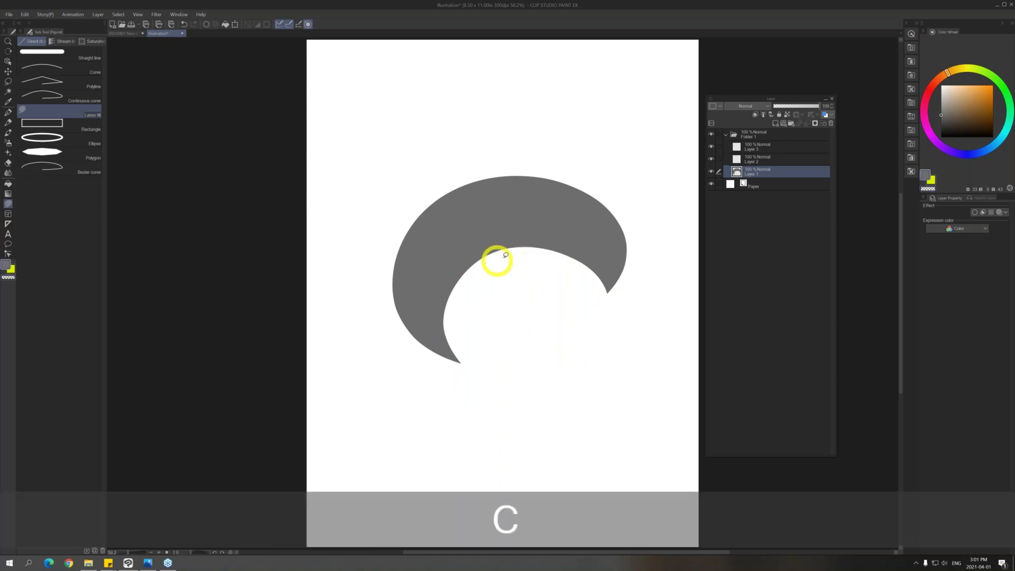
pyautogui.moveTo(494, 256)
pyautogui.mouseDown()
pyautogui.moveTo(522, 320)
pyautogui.moveTo(501, 265)
pyautogui.mouseUp()
pyautogui.moveTo(524, 321)
pyautogui.mouseDown()
pyautogui.moveTo(513, 348)
pyautogui.moveTo(523, 324)
pyautogui.mouseUp()
# Cut two small oval eyes out of the gray head with transparent Lasso fill
pyautogui.press('c')
pyautogui.moveTo(447, 248)
pyautogui.mouseDown()
pyautogui.moveTo(444, 272)
pyautogui.moveTo(451, 261)
pyautogui.moveTo(439, 265)
pyautogui.mouseUp()
pyautogui.moveTo(544, 236); pyautogui.dragTo(538, 231)
# Add two gray rounded ears on top of the head and cut out their inner areas with transparent Lasso fill
pyautogui.press('c')
pyautogui.moveTo(399, 268); pyautogui.dragTo(422, 215)
pyautogui.moveTo(516, 181)
pyautogui.mouseDown()
pyautogui.moveTo(526, 161)
pyautogui.moveTo(562, 172)
pyautogui.mouseUp()
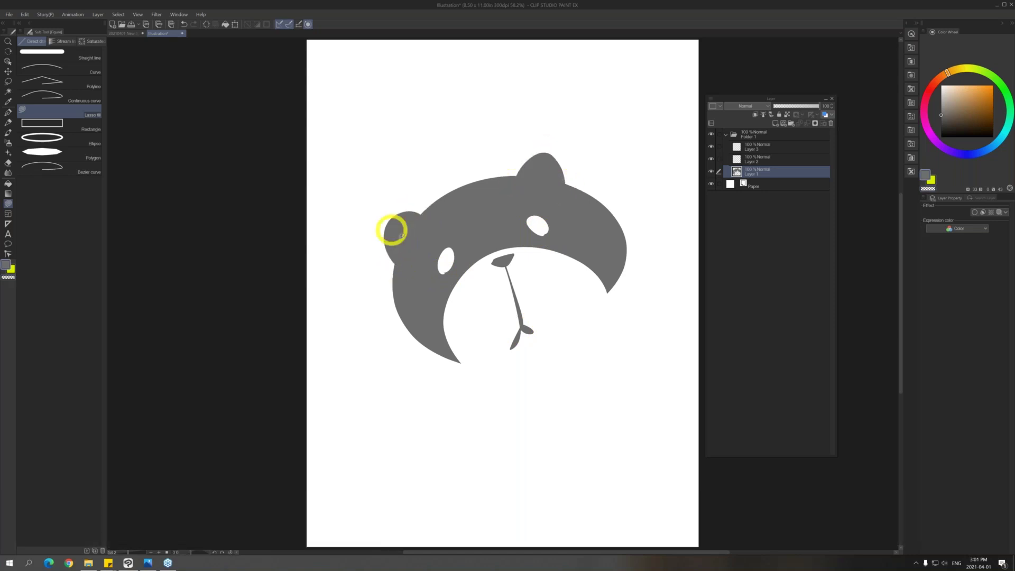
pyautogui.press('c')
pyautogui.moveTo(399, 242)
pyautogui.mouseDown()
pyautogui.moveTo(415, 230)
pyautogui.moveTo(401, 244)
pyautogui.mouseUp()
pyautogui.moveTo(539, 175)
pyautogui.mouseDown()
pyautogui.moveTo(540, 161)
pyautogui.moveTo(525, 166)
pyautogui.mouseUp()
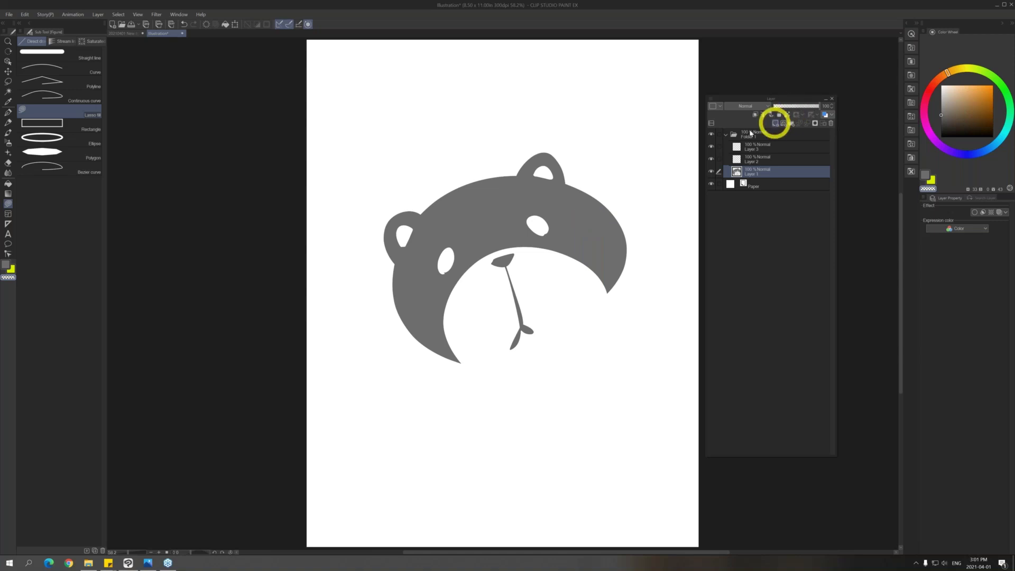
# Paint orange G-pen stripes on the bear's forehead and both cheeks, running past the edges of the head
pyautogui.moveTo(601, 174)
pyautogui.mouseDown()
pyautogui.moveTo(595, 221)
pyautogui.moveTo(597, 179)
pyautogui.moveTo(613, 200)
pyautogui.mouseUp()
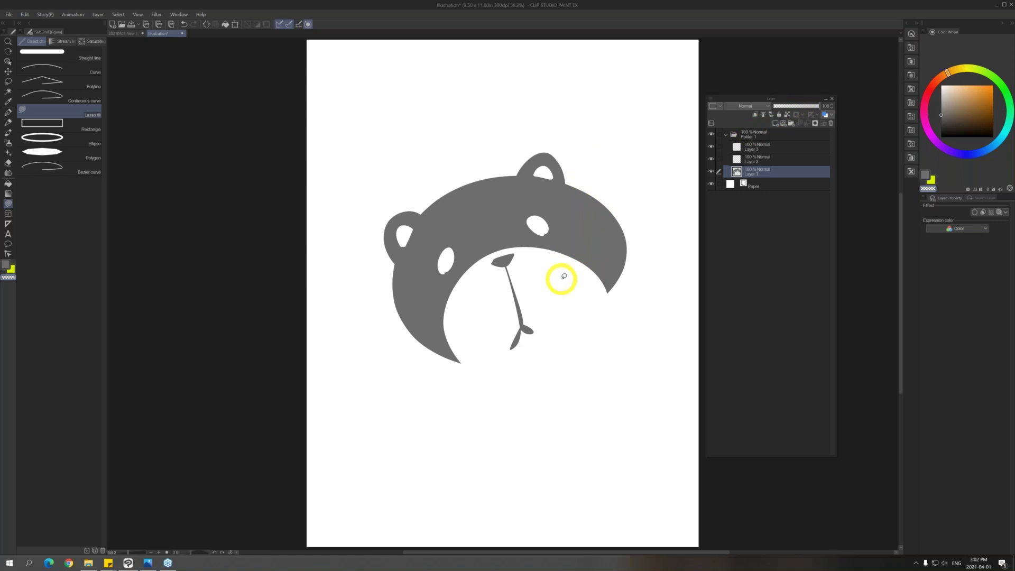
pyautogui.press('b')
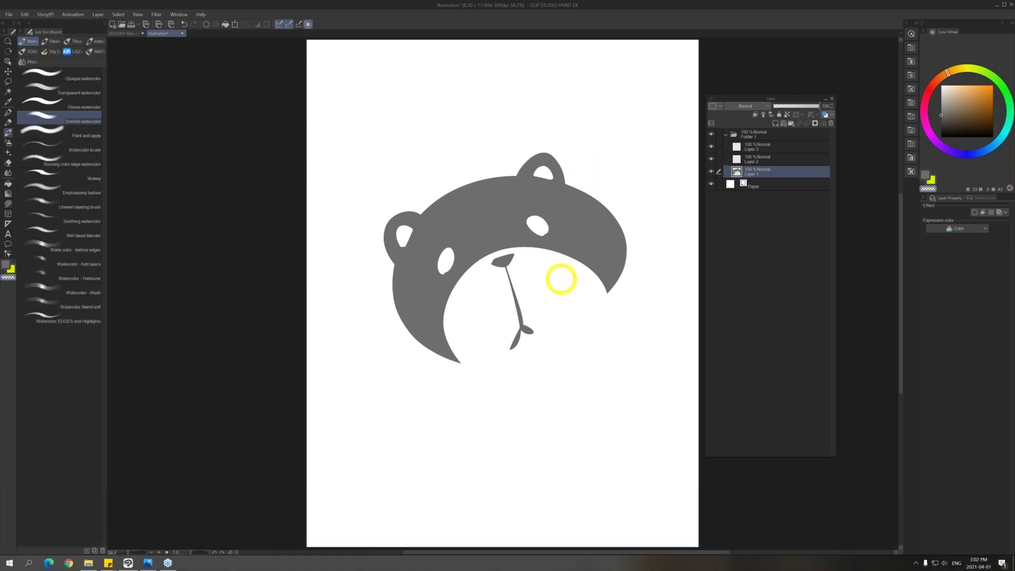
pyautogui.press('p')
pyautogui.click(984, 93)
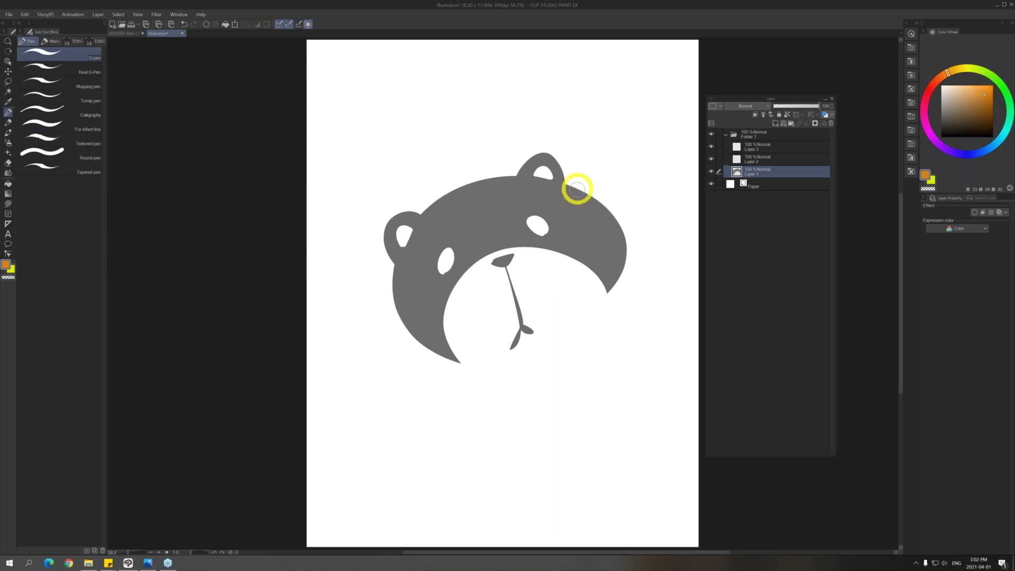
pyautogui.moveTo(575, 187)
pyautogui.mouseDown()
pyautogui.moveTo(580, 211)
pyautogui.moveTo(599, 184)
pyautogui.mouseUp()
pyautogui.moveTo(613, 213)
pyautogui.mouseDown()
pyautogui.moveTo(613, 229)
pyautogui.moveTo(630, 220)
pyautogui.mouseUp()
pyautogui.moveTo(374, 284); pyautogui.dragTo(416, 286)
pyautogui.moveTo(386, 317)
pyautogui.mouseDown()
pyautogui.moveTo(390, 331)
pyautogui.moveTo(421, 313)
pyautogui.mouseUp()
pyautogui.moveTo(435, 189)
pyautogui.mouseDown()
pyautogui.moveTo(453, 209)
pyautogui.moveTo(453, 179)
pyautogui.moveTo(501, 162)
pyautogui.mouseUp()
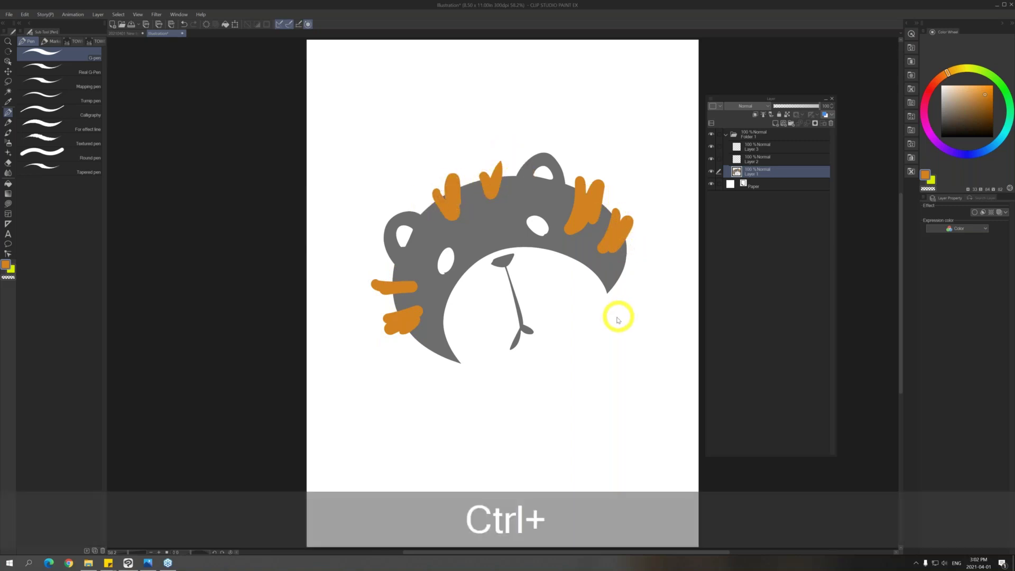
# Undo all the orange stripes that overlap the edges of the bear's head
pyautogui.hotkey('ctrl', 'z')
pyautogui.hotkey('ctrl', 'z')
pyautogui.hotkey('ctrl', 'z')
pyautogui.hotkey('ctrl', 'z')
pyautogui.hotkey('ctrl', 'z')
pyautogui.hotkey('ctrl', 'z')
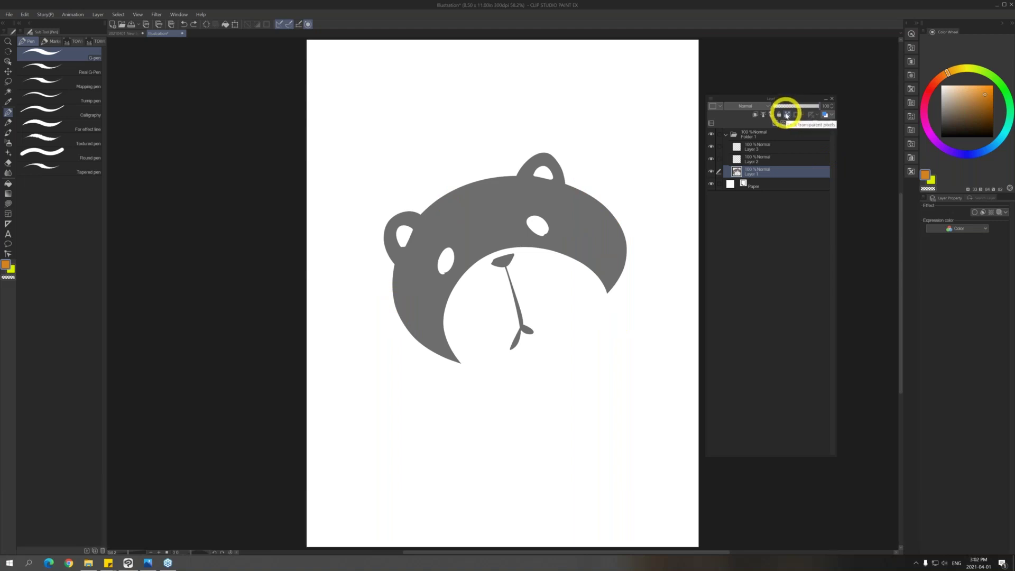
# Lock the transparent pixels of Layer 1
pyautogui.press('F12')
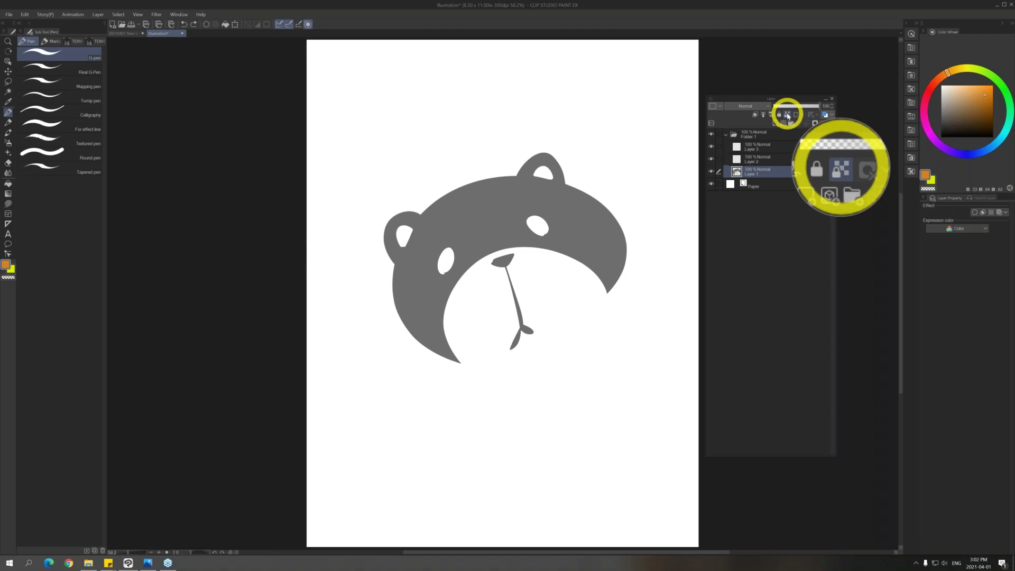
pyautogui.press('F12')
pyautogui.click(788, 114)
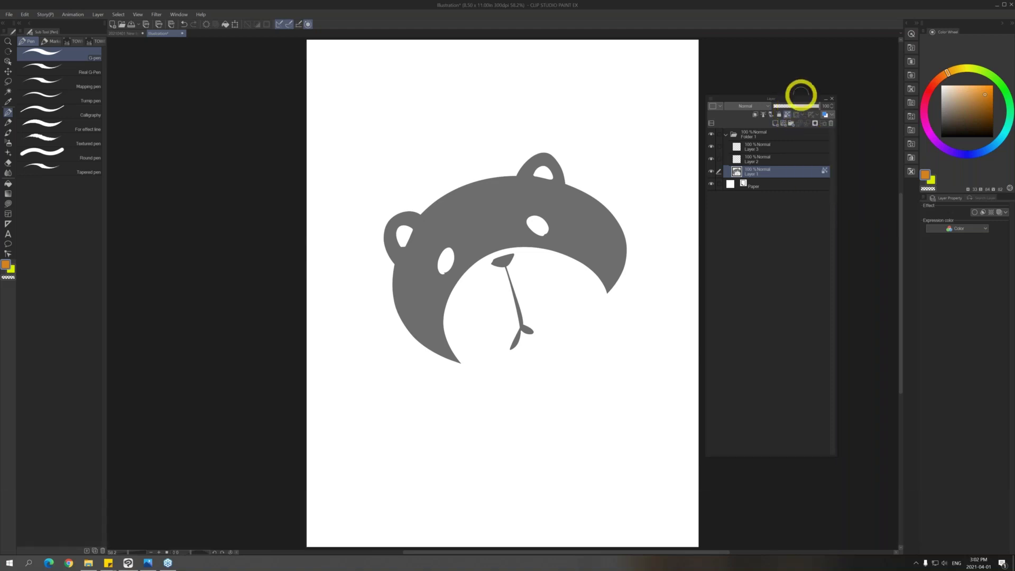
# Paint orange G-pen stripes on the bear's cheeks and forehead with Layer 1's transparent pixels locked
pyautogui.moveTo(584, 177)
pyautogui.mouseDown()
pyautogui.moveTo(569, 224)
pyautogui.moveTo(598, 188)
pyautogui.mouseUp()
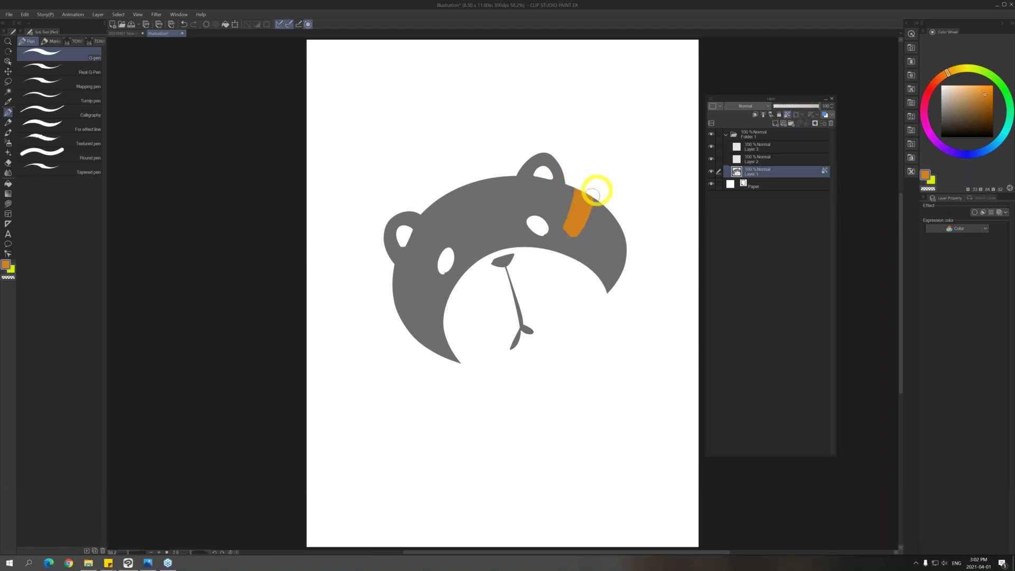
pyautogui.moveTo(628, 227)
pyautogui.mouseDown()
pyautogui.moveTo(634, 242)
pyautogui.moveTo(623, 243)
pyautogui.mouseUp()
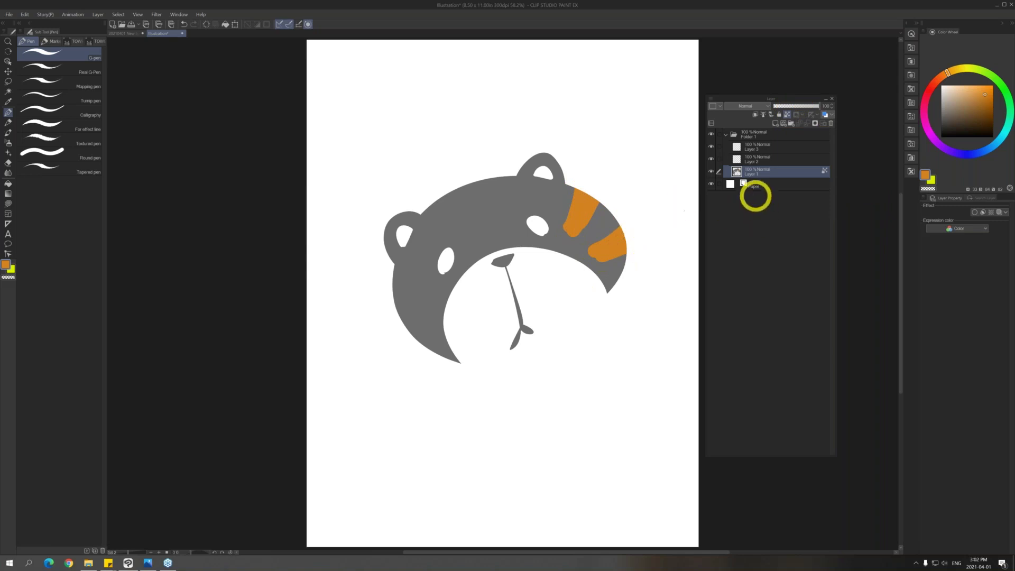
pyautogui.moveTo(428, 299)
pyautogui.mouseDown()
pyautogui.moveTo(378, 305)
pyautogui.moveTo(417, 338)
pyautogui.mouseUp()
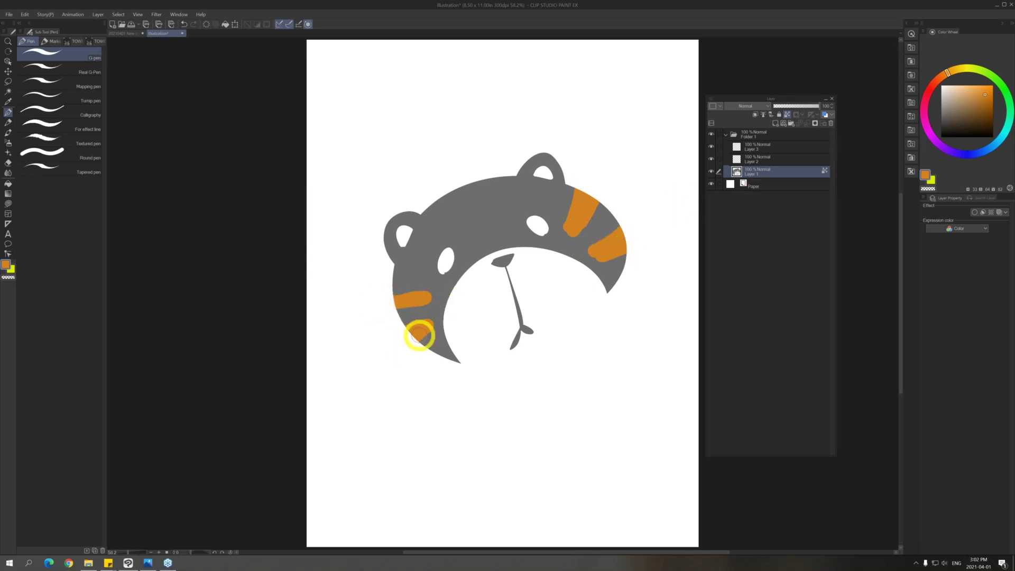
pyautogui.moveTo(449, 194); pyautogui.dragTo(459, 216)
pyautogui.moveTo(479, 182)
pyautogui.mouseDown()
pyautogui.moveTo(487, 207)
pyautogui.moveTo(505, 197)
pyautogui.mouseUp()
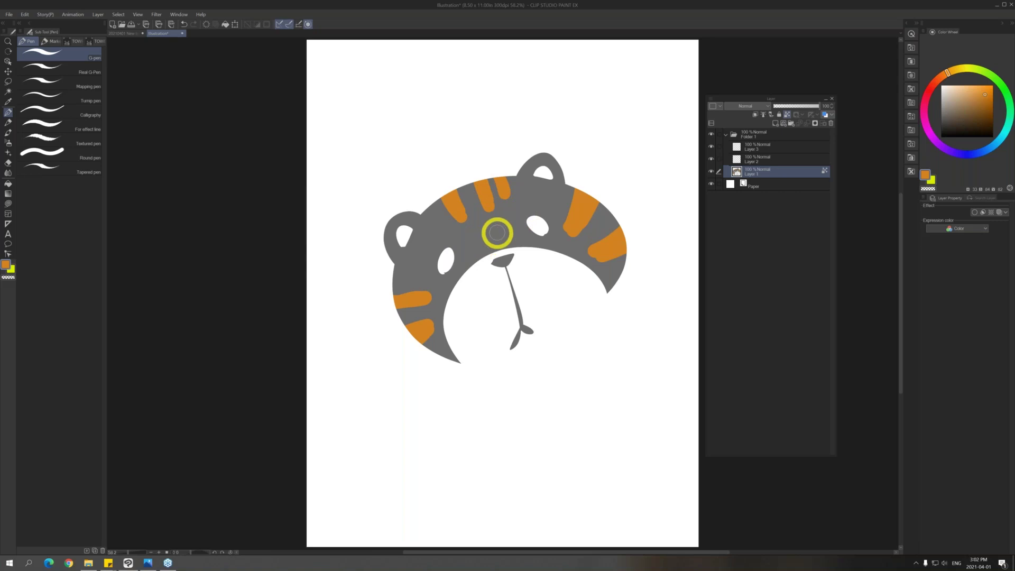
# Undo the orange stripes painted on the locked Layer 1
pyautogui.hotkey('ctrl', 'z')
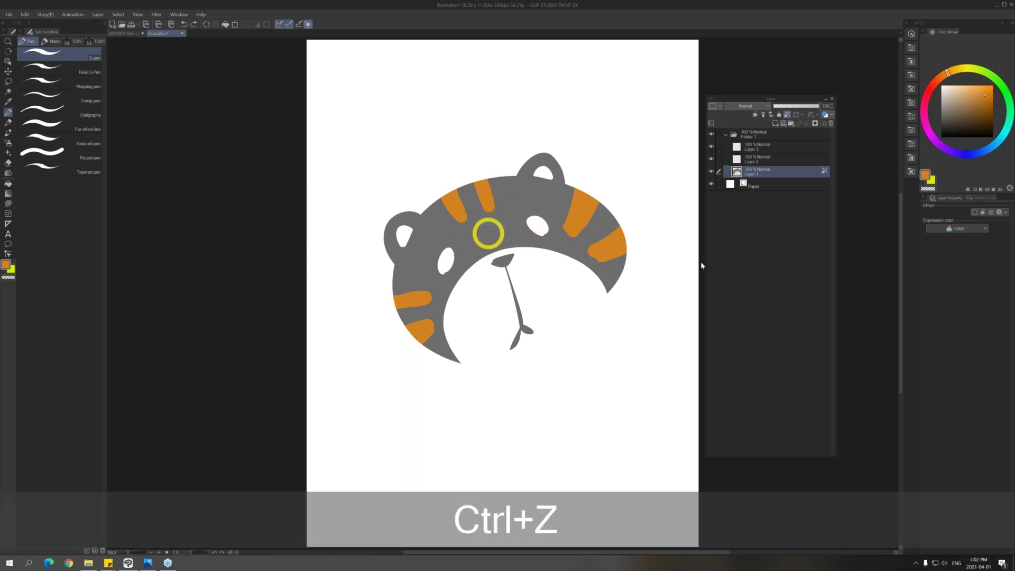
pyautogui.hotkey('ctrl', 'z')
pyautogui.hotkey('ctrl', 'z')
pyautogui.hotkey('ctrl', 'z')
pyautogui.hotkey('ctrl', 'z')
pyautogui.hotkey('ctrl', 'z')
pyautogui.hotkey('ctrl', 'z')
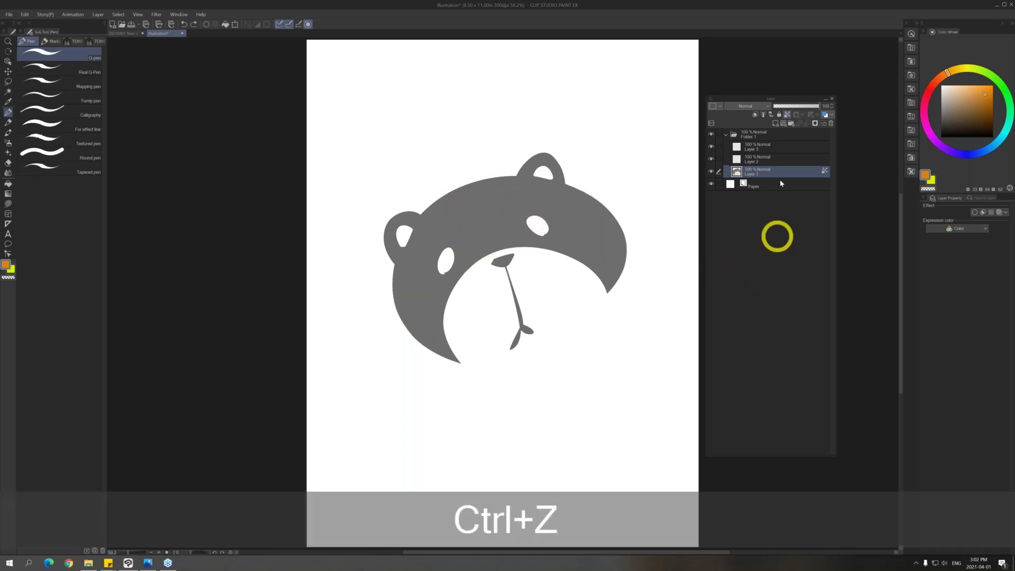
# Delete the blank Layer 2 from the folder
pyautogui.click(783, 158)
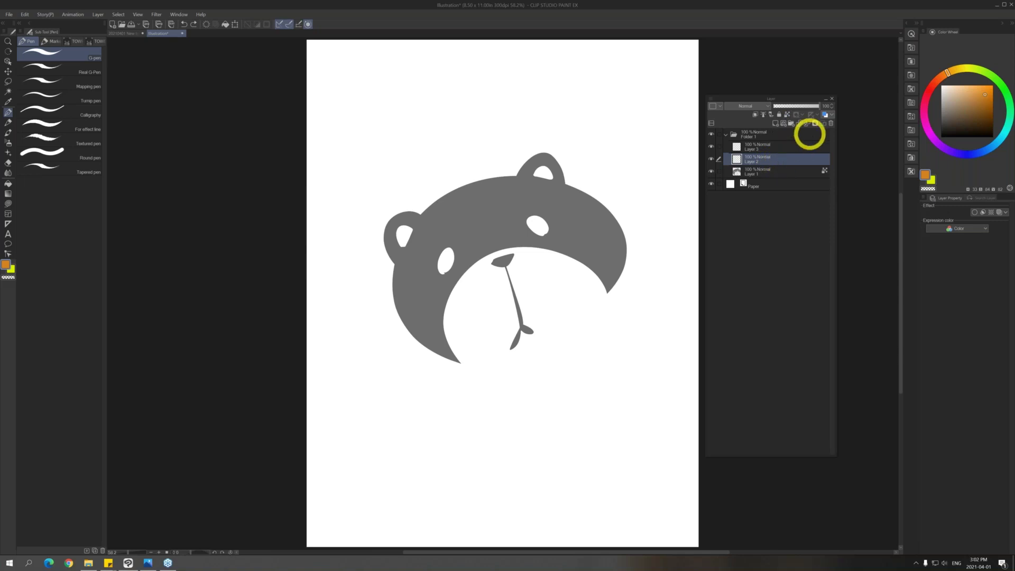
pyautogui.click(831, 124)
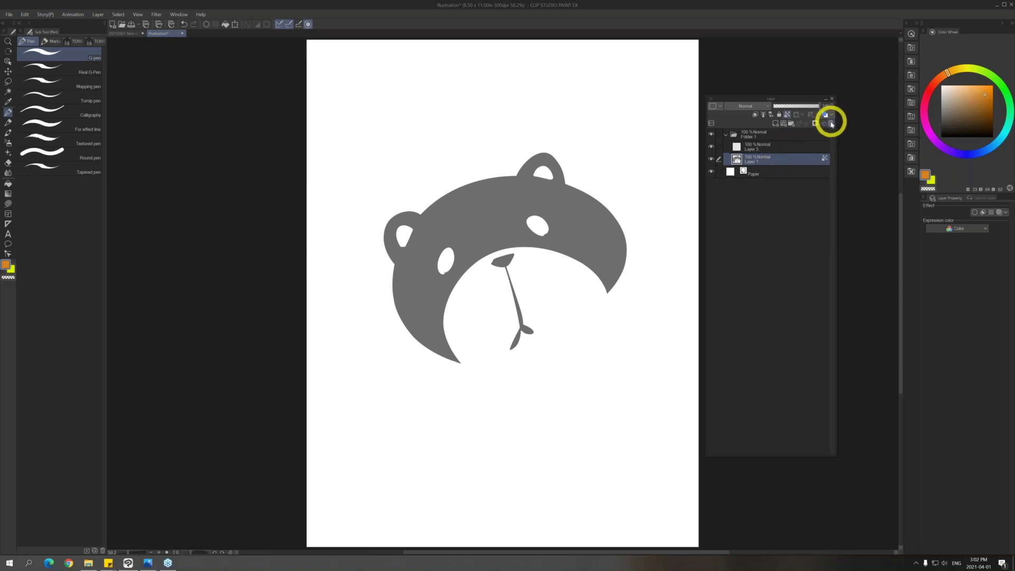
# Delete the empty Layer 2 and add a new raster layer above Layer 1 inside Folder 1
pyautogui.click(804, 147)
pyautogui.click(831, 124)
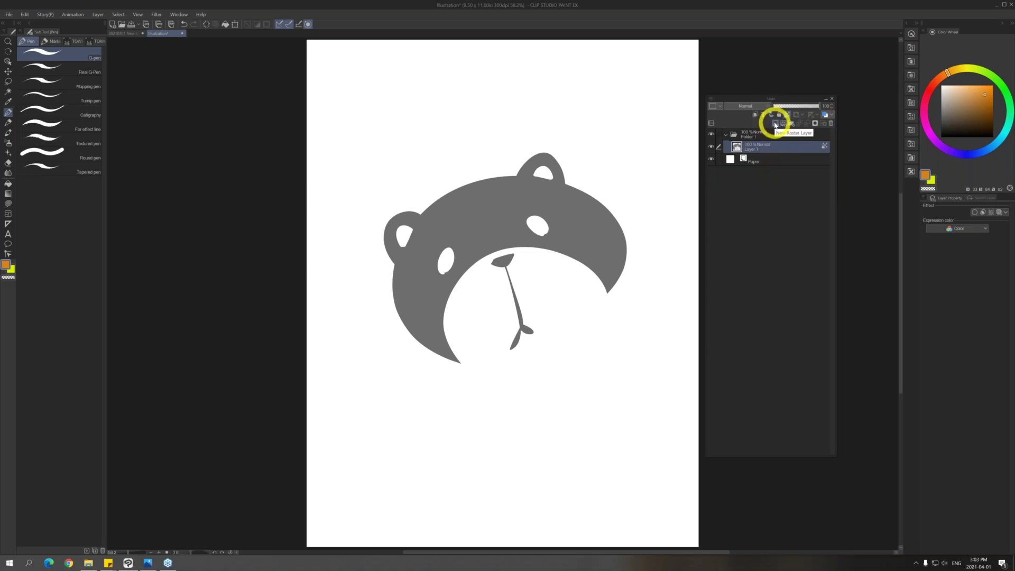
pyautogui.press('F12')
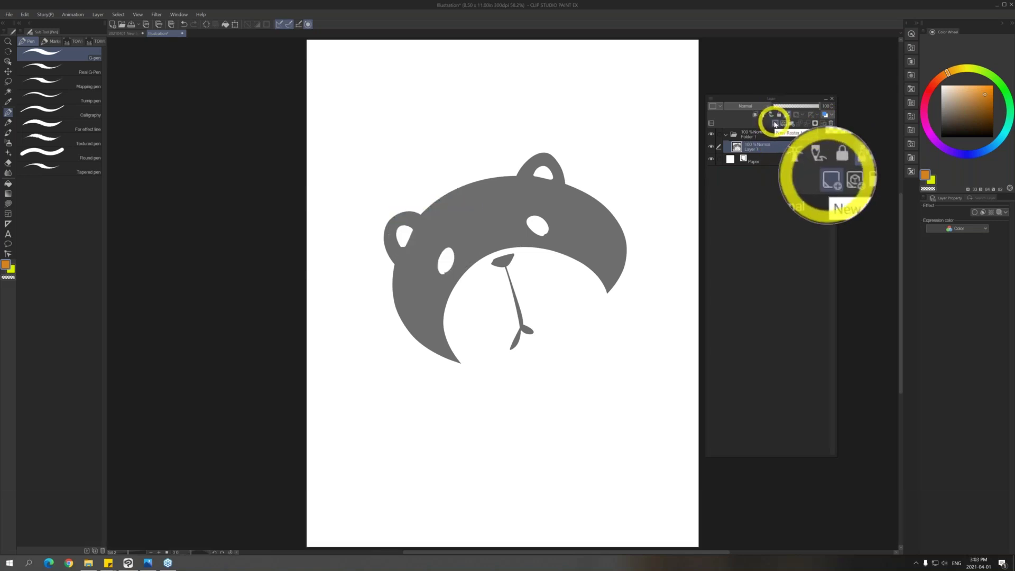
pyautogui.click(776, 124)
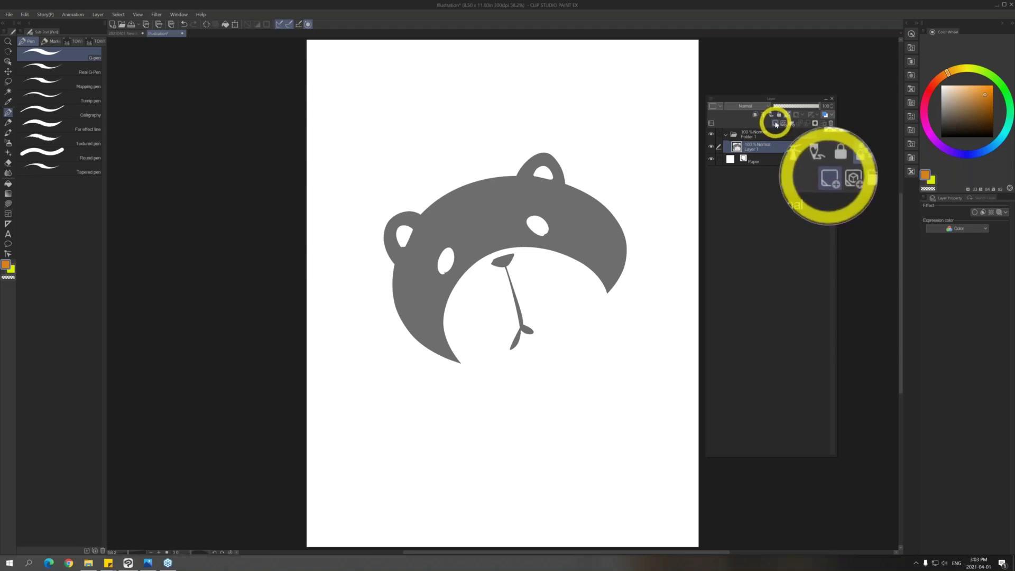
pyautogui.press('F12')
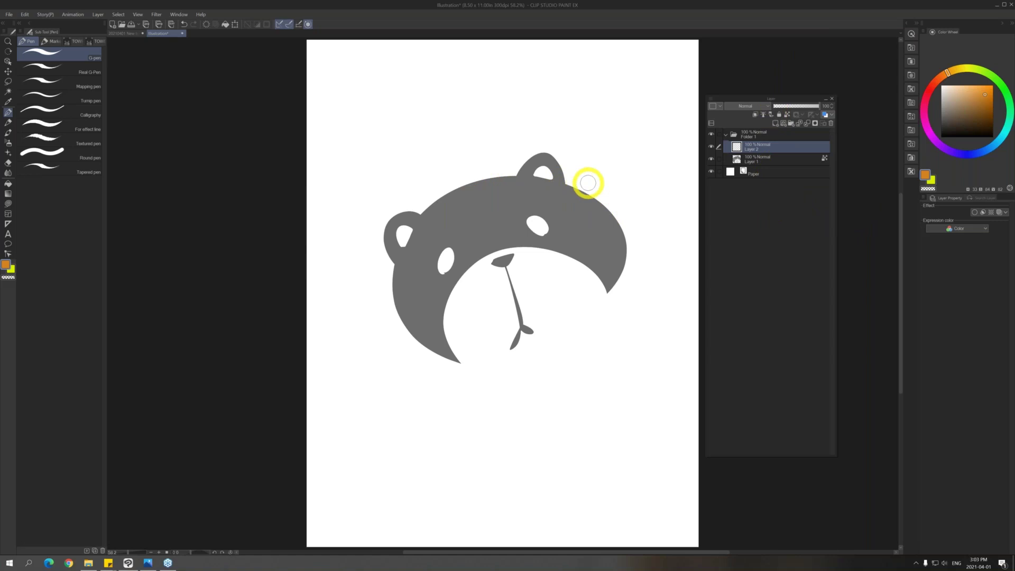
# Draw an orange heart on the bear's forehead and curved orange stripes across both cheeks on Layer 2, overlapping the head's edge
pyautogui.moveTo(580, 183)
pyautogui.mouseDown()
pyautogui.moveTo(578, 221)
pyautogui.moveTo(589, 190)
pyautogui.mouseUp()
pyautogui.hotkey('ctrl', 'z')
pyautogui.moveTo(467, 195)
pyautogui.mouseDown()
pyautogui.moveTo(486, 209)
pyautogui.moveTo(481, 169)
pyautogui.moveTo(474, 196)
pyautogui.moveTo(453, 193)
pyautogui.moveTo(483, 179)
pyautogui.mouseUp()
pyautogui.moveTo(382, 288)
pyautogui.mouseDown()
pyautogui.moveTo(423, 336)
pyautogui.moveTo(413, 354)
pyautogui.mouseUp()
pyautogui.moveTo(594, 186)
pyautogui.mouseDown()
pyautogui.moveTo(585, 199)
pyautogui.moveTo(624, 242)
pyautogui.mouseUp()
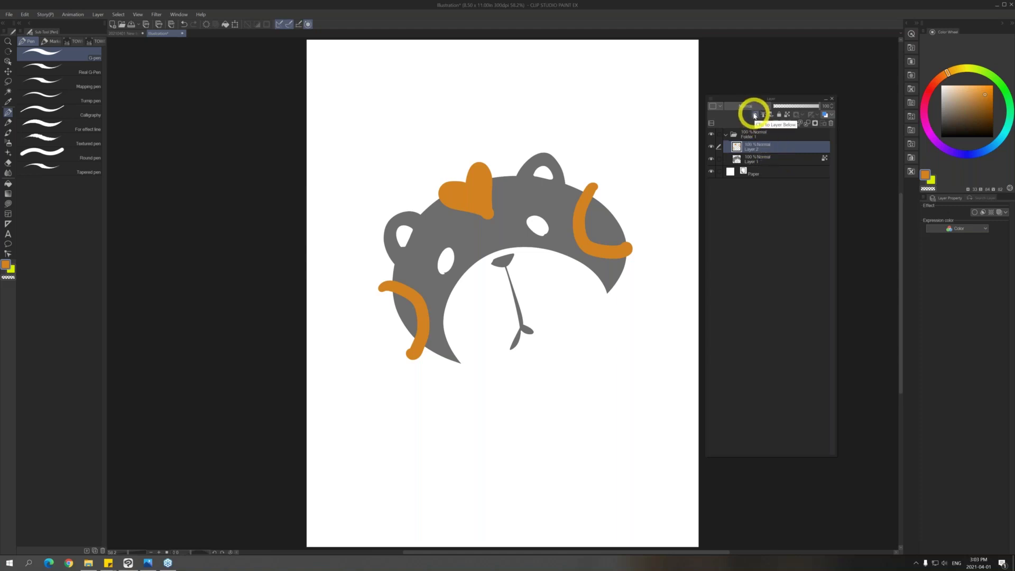
# Clip Layer 2 to the layer below
pyautogui.press('F12')
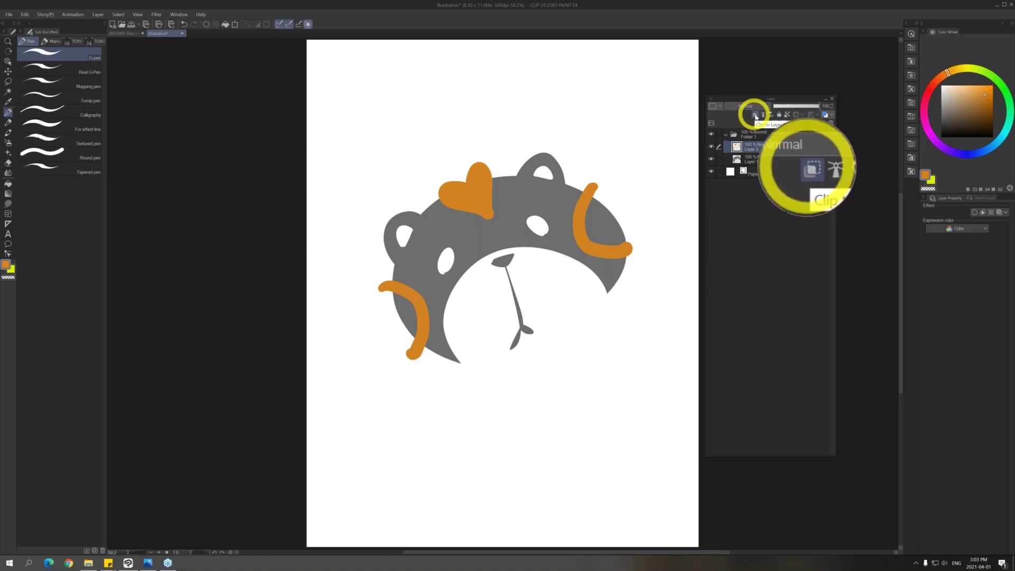
pyautogui.press('F12')
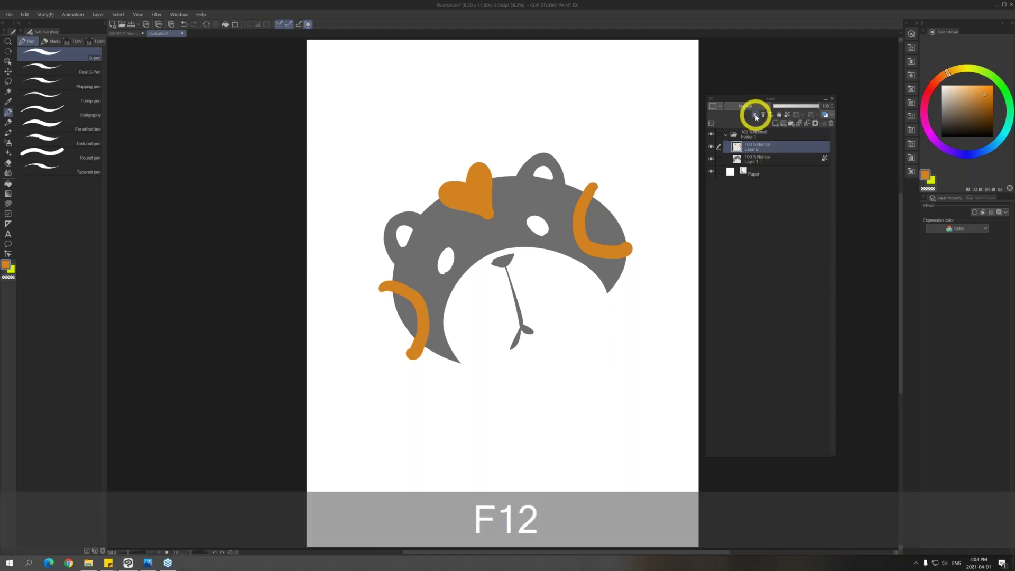
pyautogui.click(756, 115)
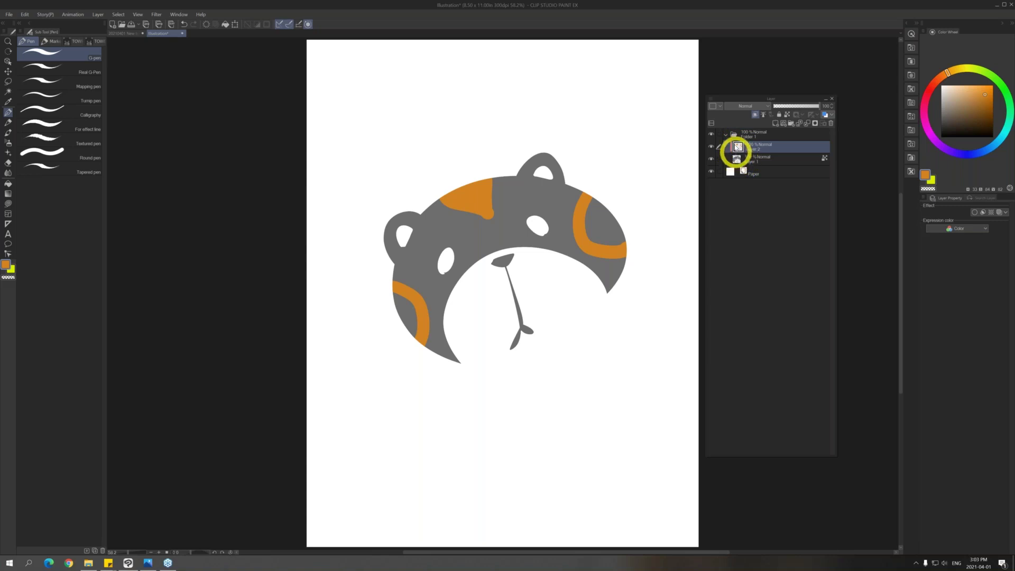
# Toggle Layer 2's clipping off and on repeatedly to compare the clipped and unclipped markings, leaving it clipped
pyautogui.click(756, 115)
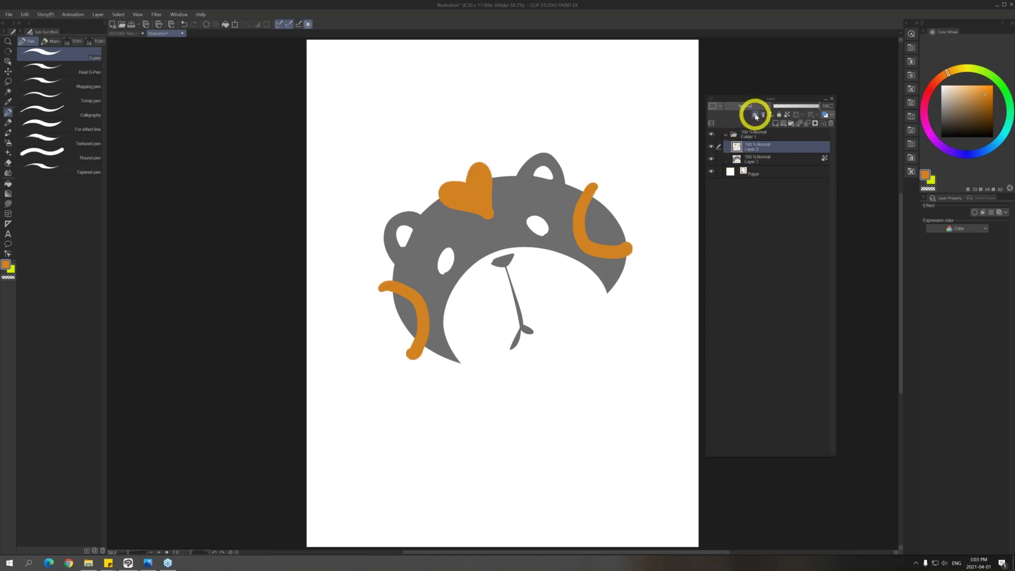
pyautogui.click(756, 115)
pyautogui.click(756, 116)
pyautogui.click(756, 115)
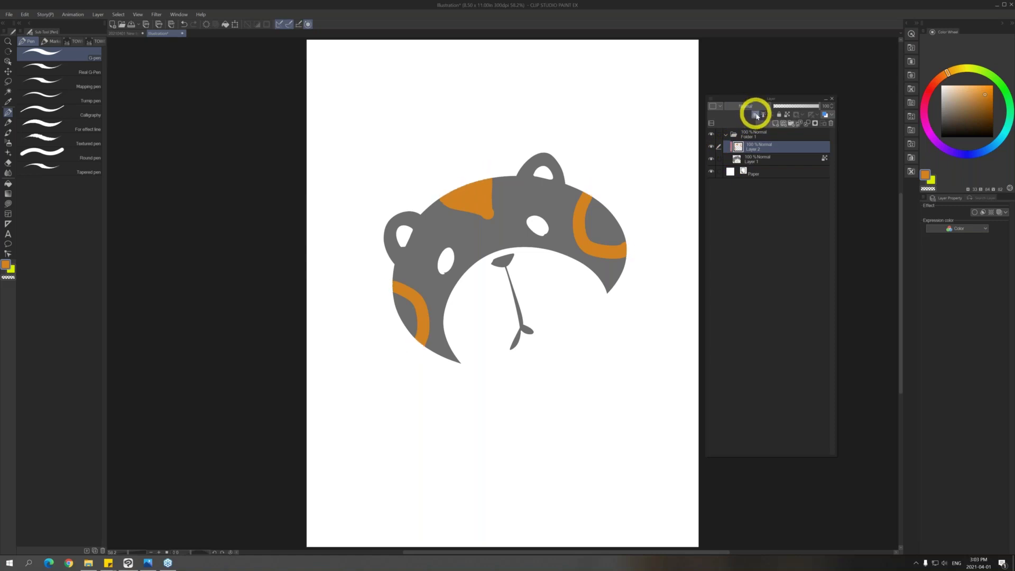
pyautogui.click(756, 116)
pyautogui.click(756, 116)
pyautogui.click(756, 116)
pyautogui.click(759, 116)
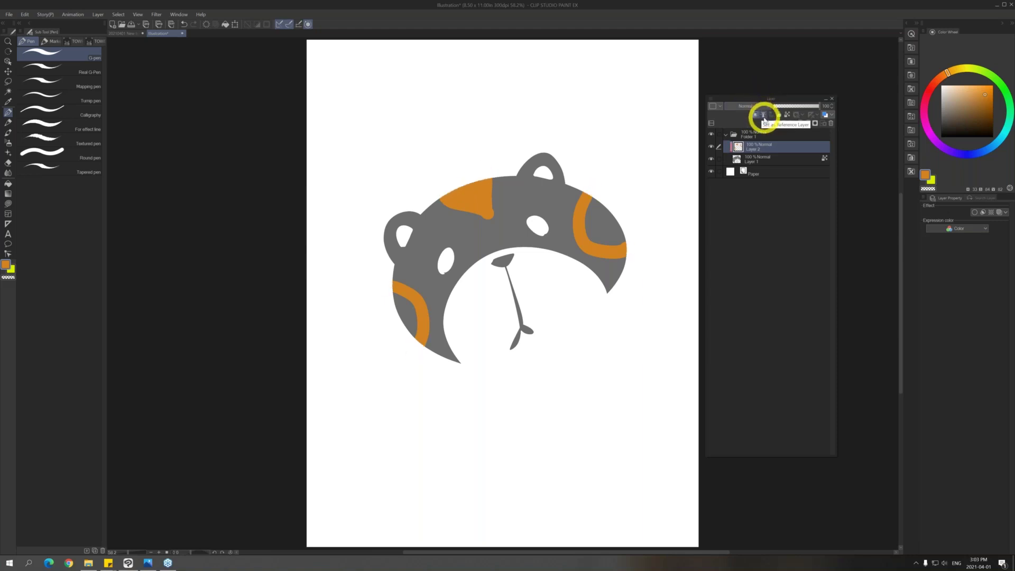
# Lock Layer 2 completely against drawing and unlock it again
pyautogui.press('F12')
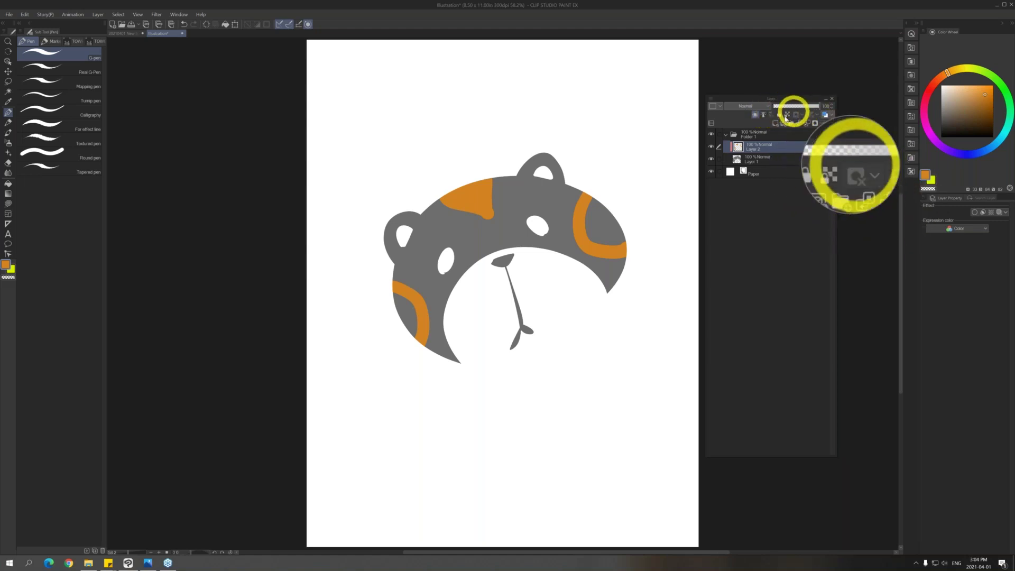
pyautogui.click(781, 115)
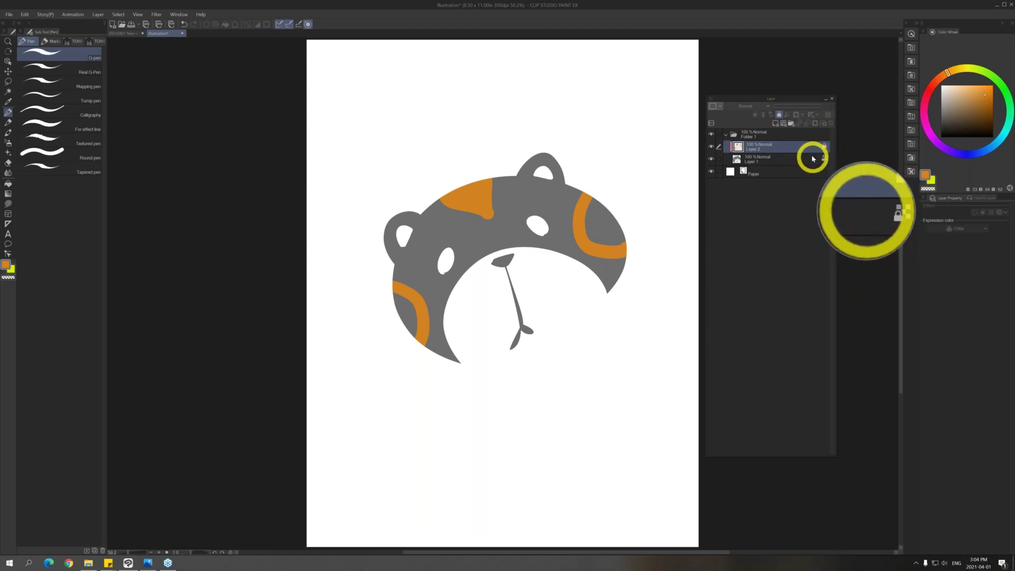
pyautogui.press('F12')
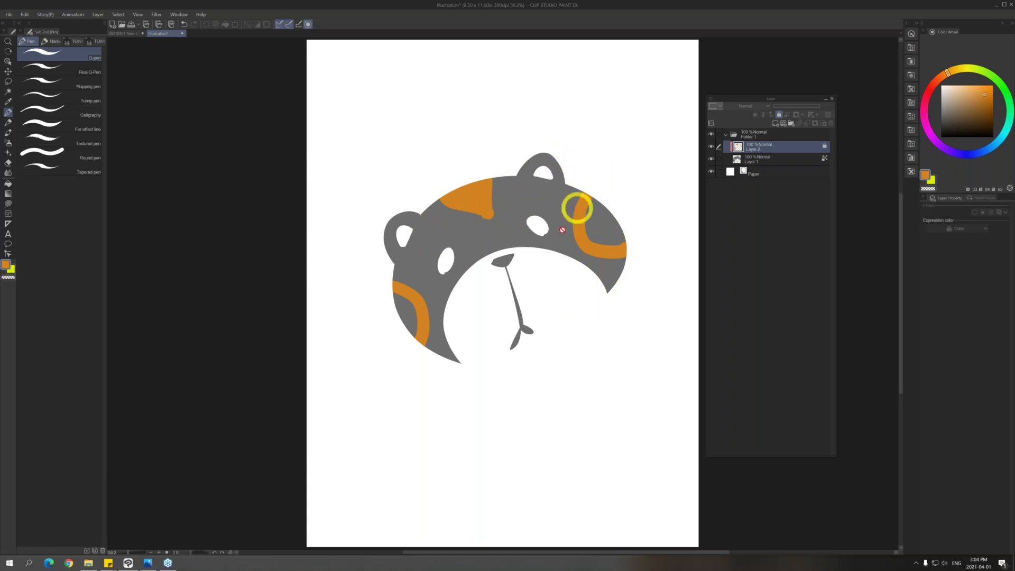
pyautogui.click(779, 115)
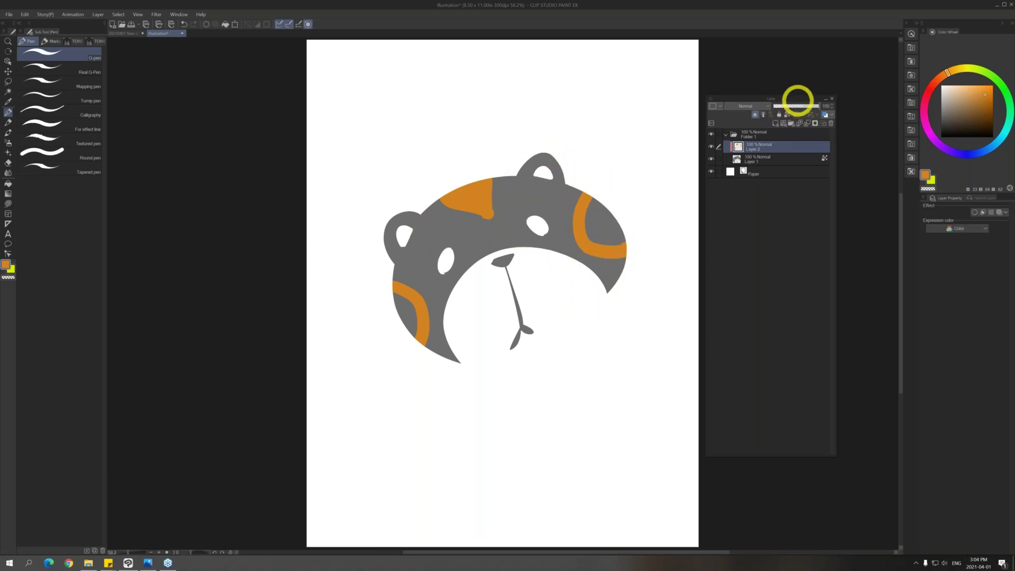
# Try the red, blue and green palette colors on Layer 1 and reset it to no palette color
pyautogui.click(775, 159)
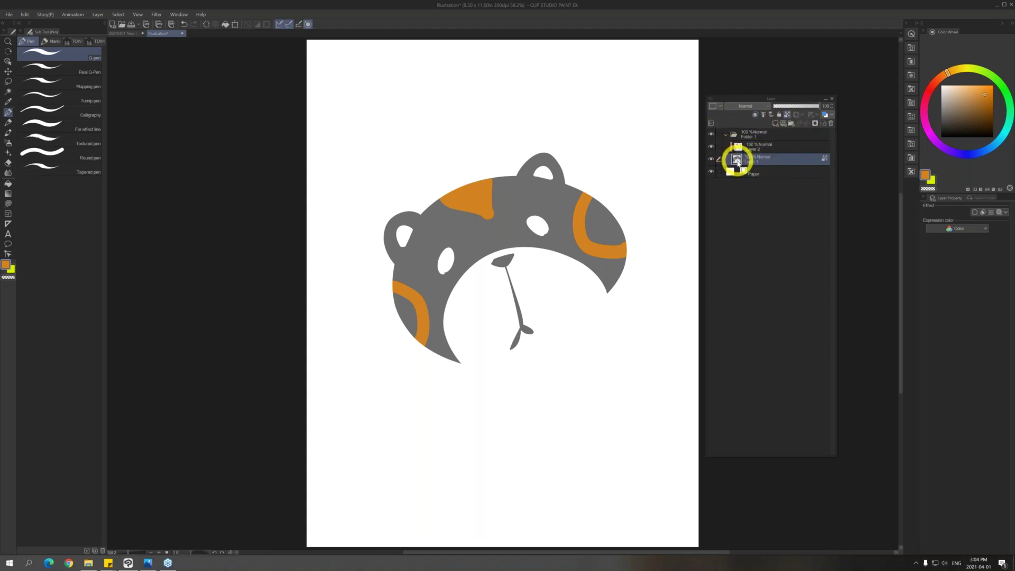
pyautogui.click(720, 107)
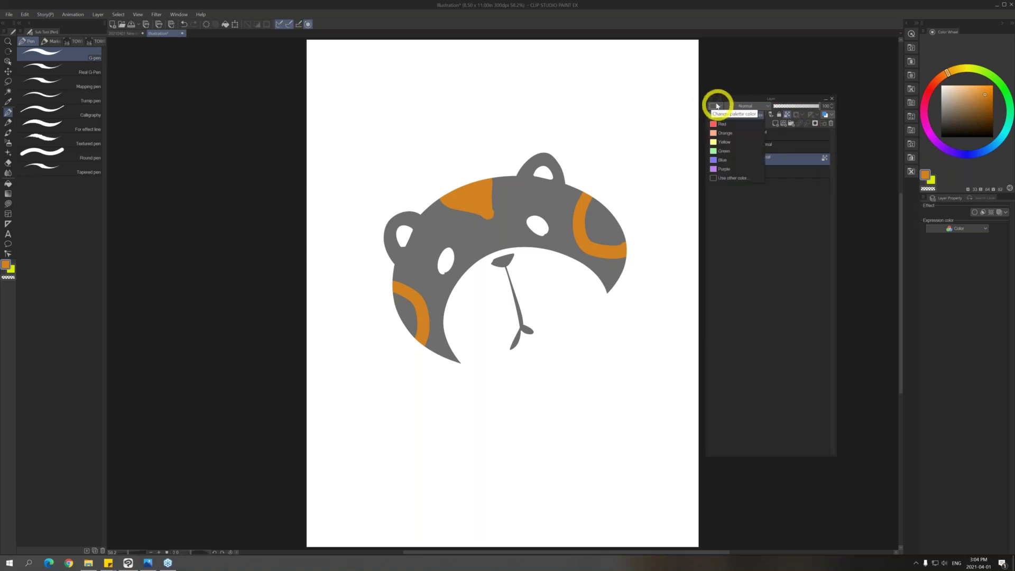
pyautogui.click(723, 125)
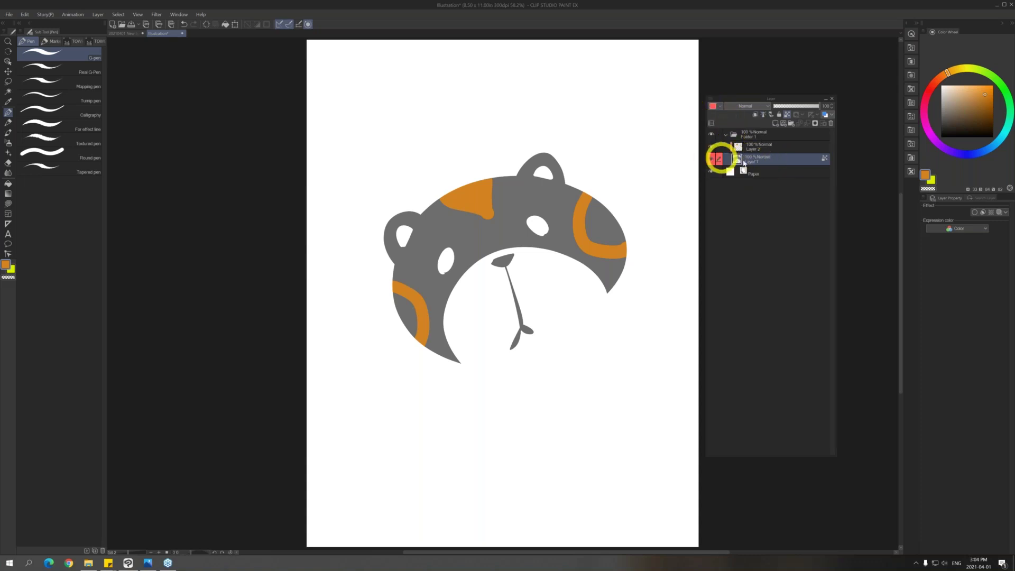
pyautogui.click(719, 106)
pyautogui.click(720, 159)
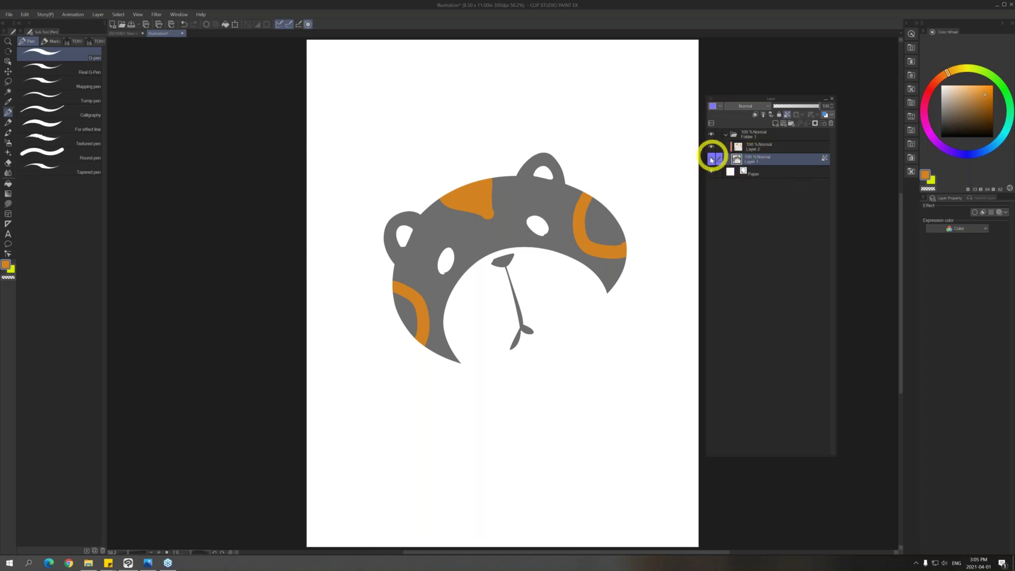
pyautogui.click(714, 106)
pyautogui.click(725, 152)
pyautogui.click(716, 106)
pyautogui.click(721, 114)
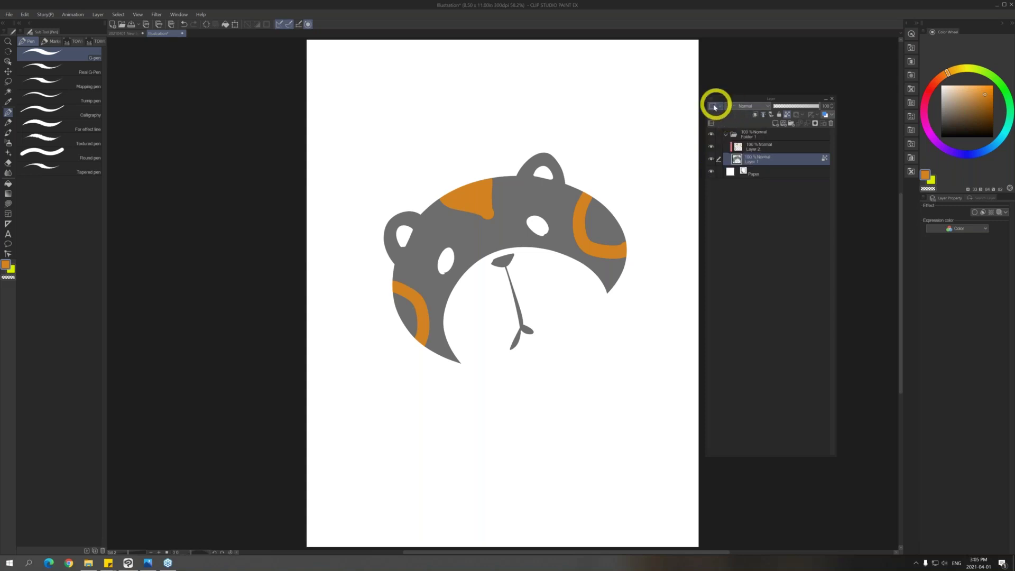
# Set Layer 2's blending mode to Darken
pyautogui.click(777, 149)
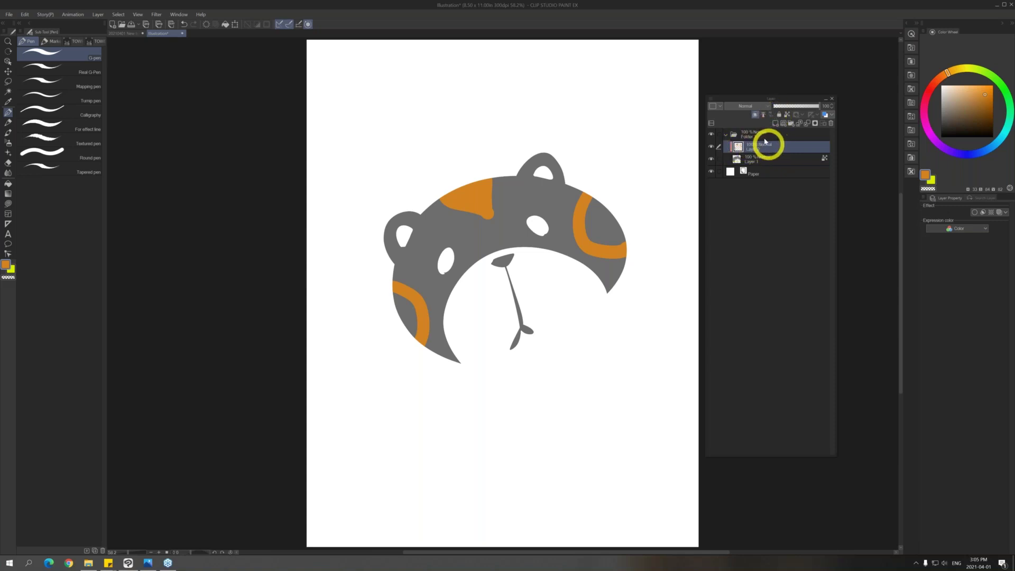
pyautogui.click(754, 107)
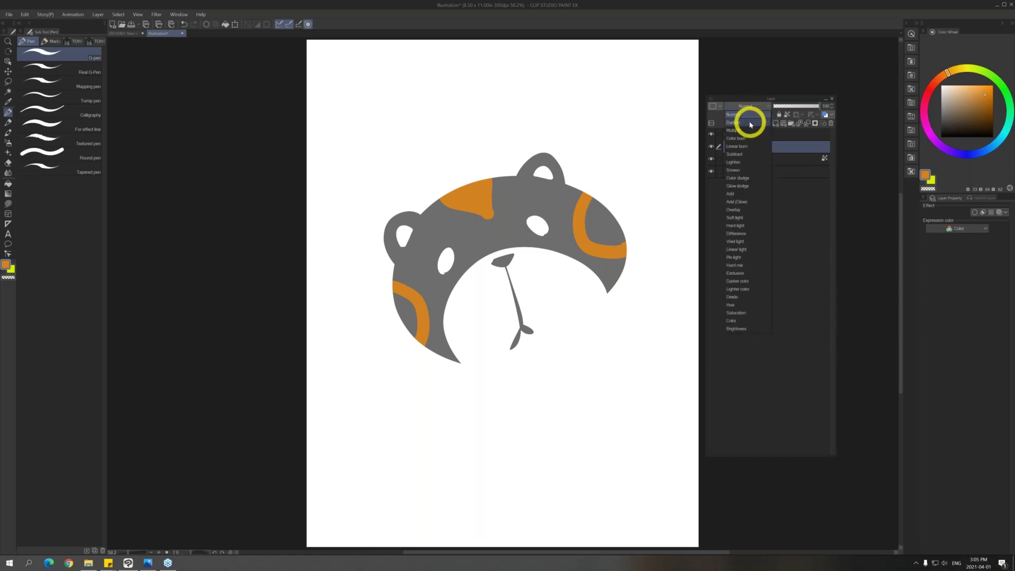
pyautogui.click(751, 124)
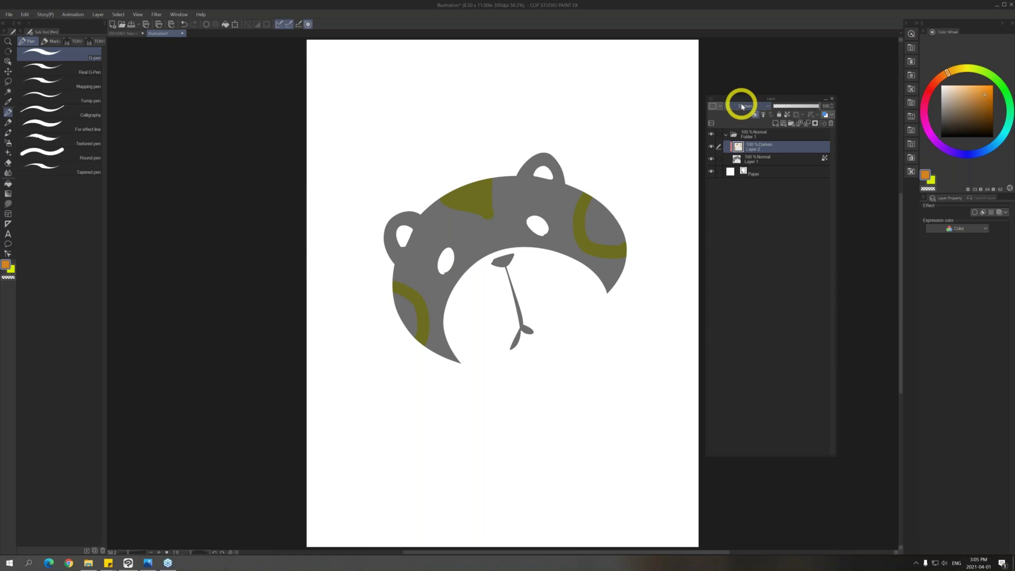
# Preview Layer 2's blending modes in sequence through Brightness and return the layer to Normal
pyautogui.scroll(-1, 742, 107)
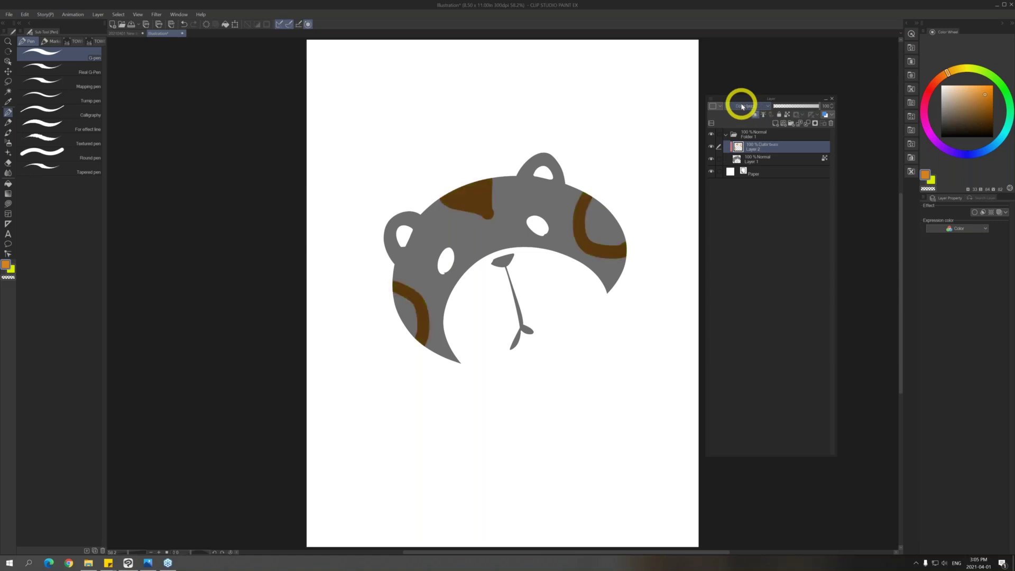
pyautogui.scroll(-1, 742, 107)
pyautogui.scroll(-3, 742, 106)
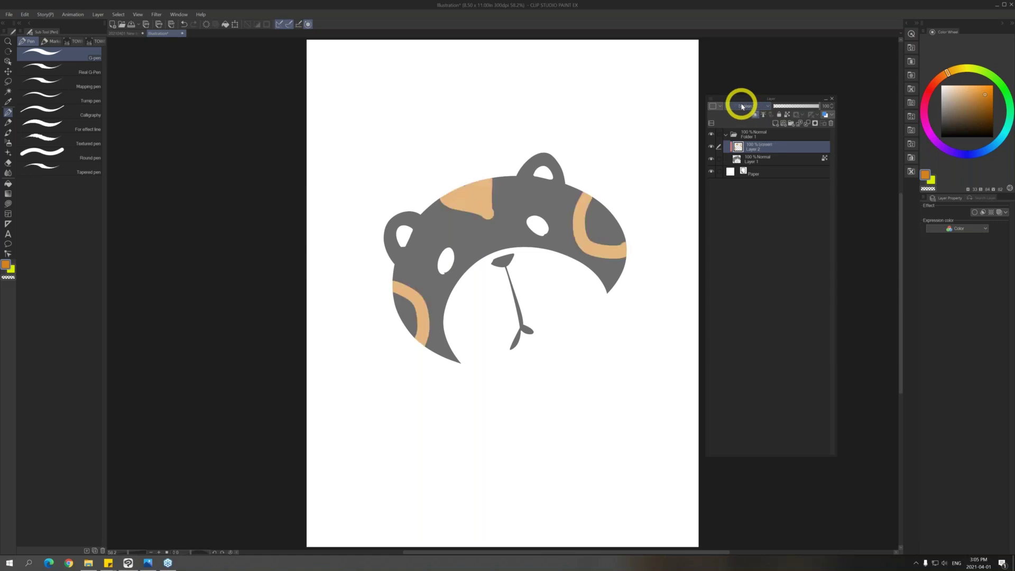
pyautogui.scroll(-1, 742, 107)
pyautogui.scroll(-3, 742, 107)
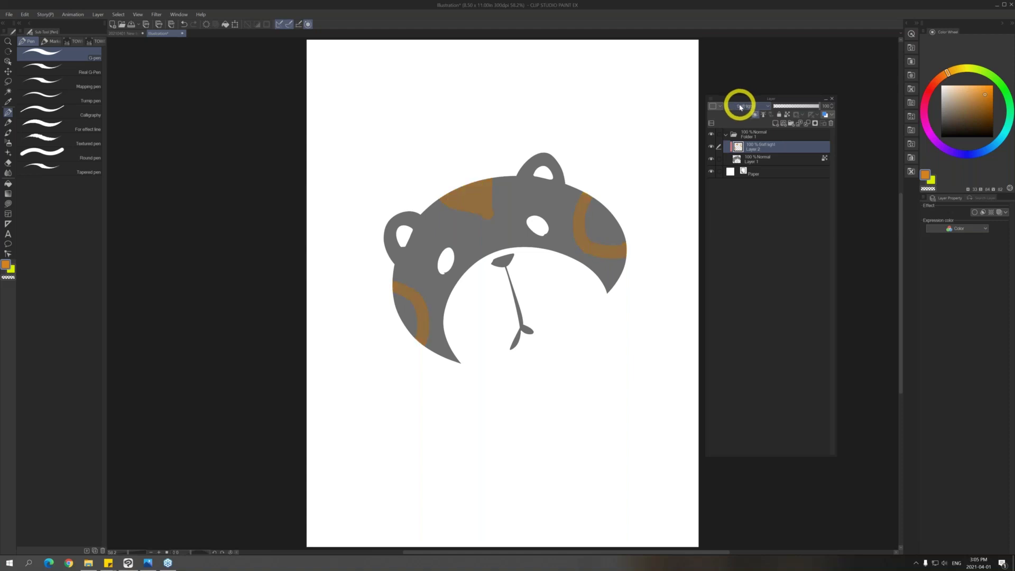
pyautogui.scroll(-2, 742, 107)
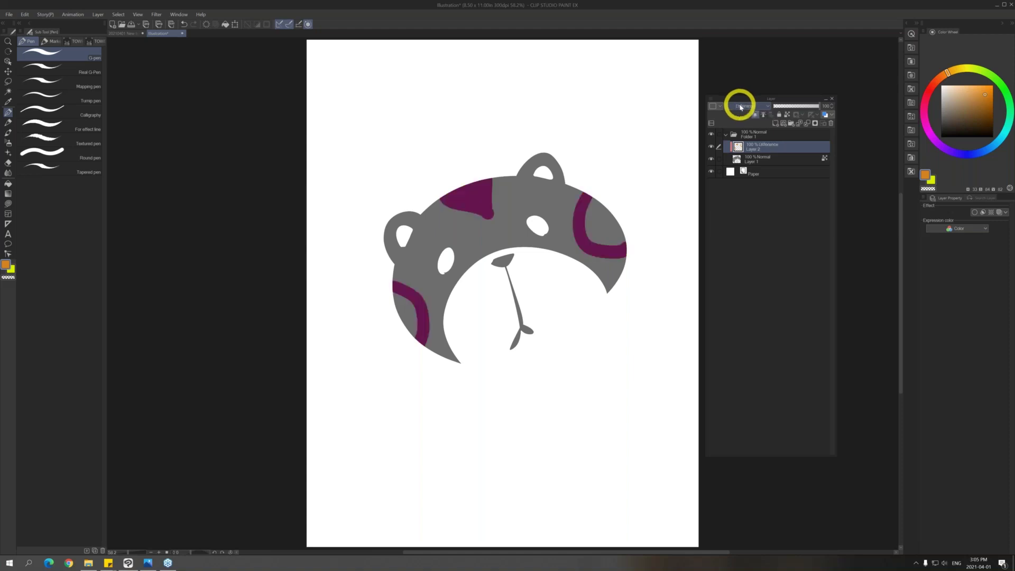
pyautogui.scroll(-2, 741, 108)
pyautogui.scroll(-4, 741, 108)
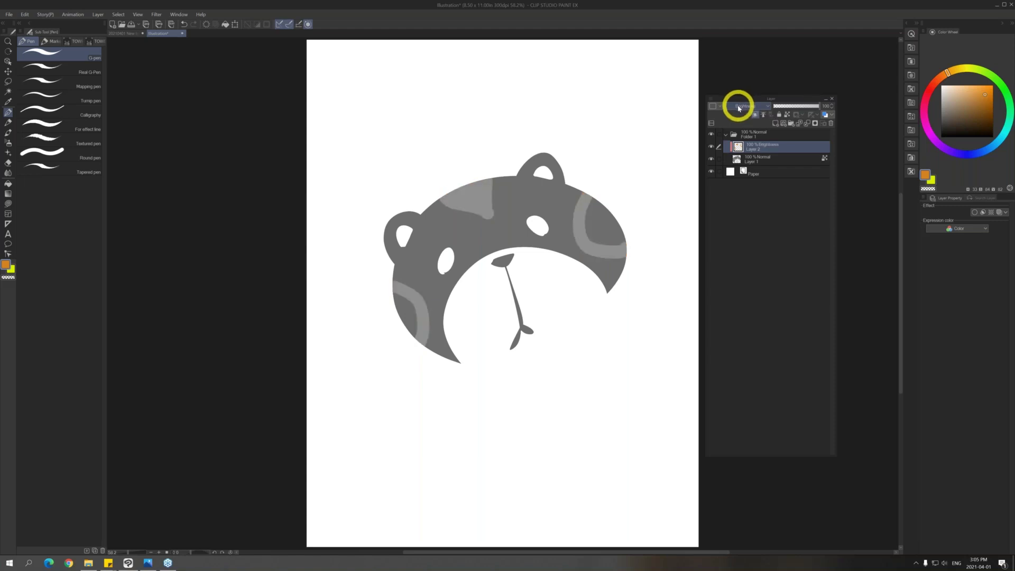
pyautogui.scroll(5, 739, 107)
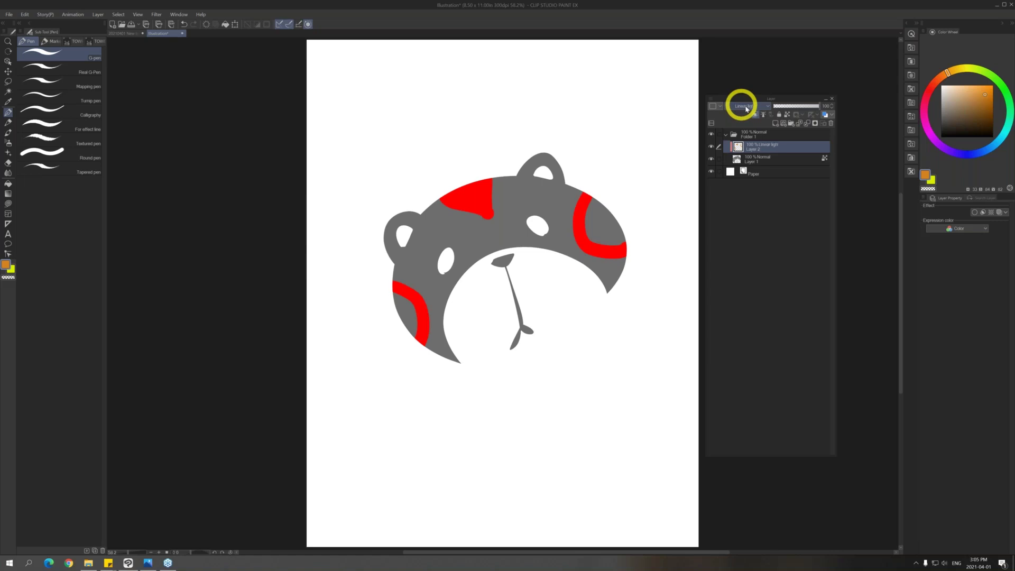
pyautogui.scroll(3, 748, 108)
pyautogui.scroll(11, 746, 108)
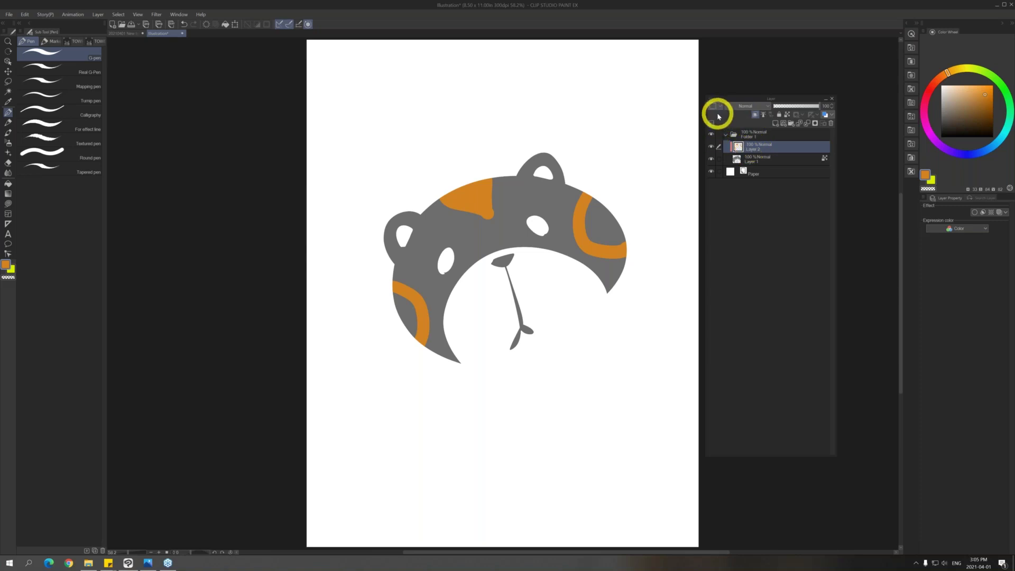
pyautogui.click(751, 106)
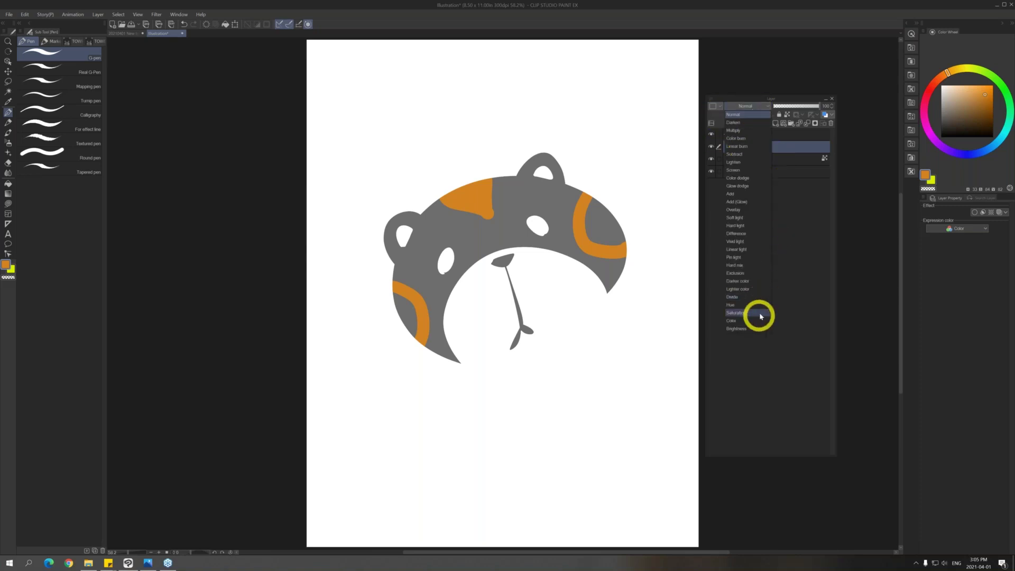
pyautogui.click(808, 196)
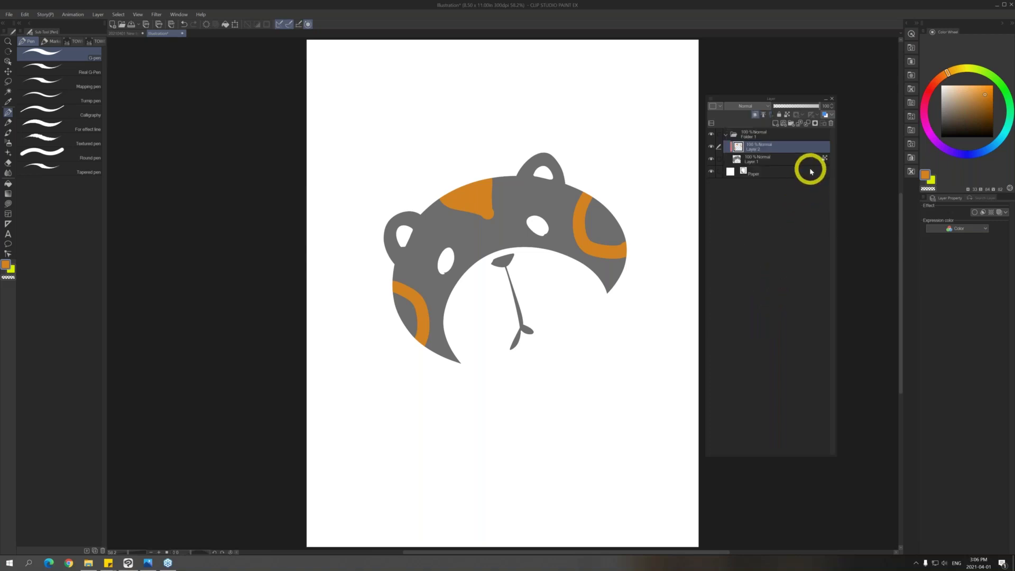
# Create a layer mask on Layer 1, make the mask active and switch to the Hard eraser
pyautogui.click(770, 159)
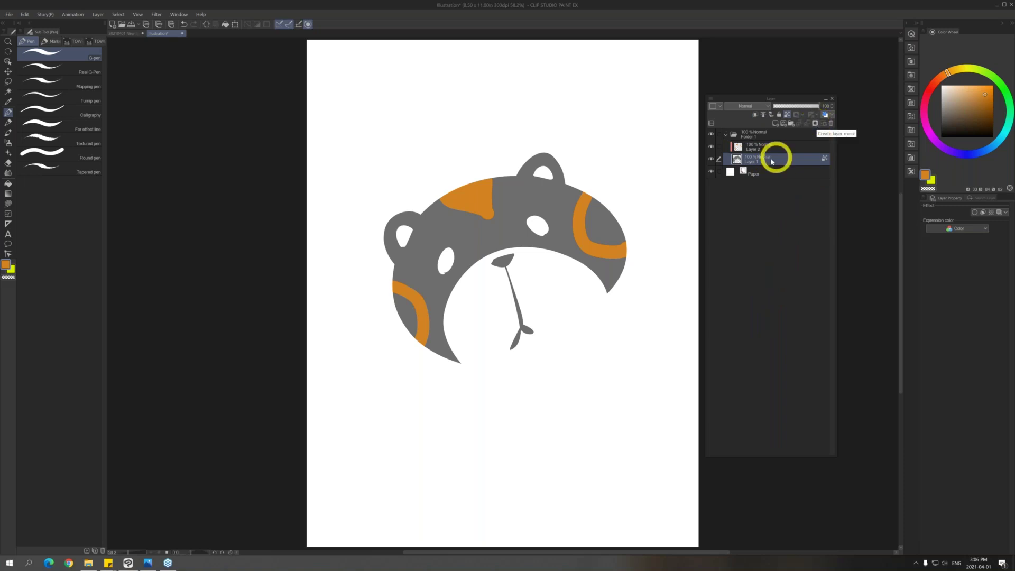
pyautogui.click(815, 124)
pyautogui.click(752, 160)
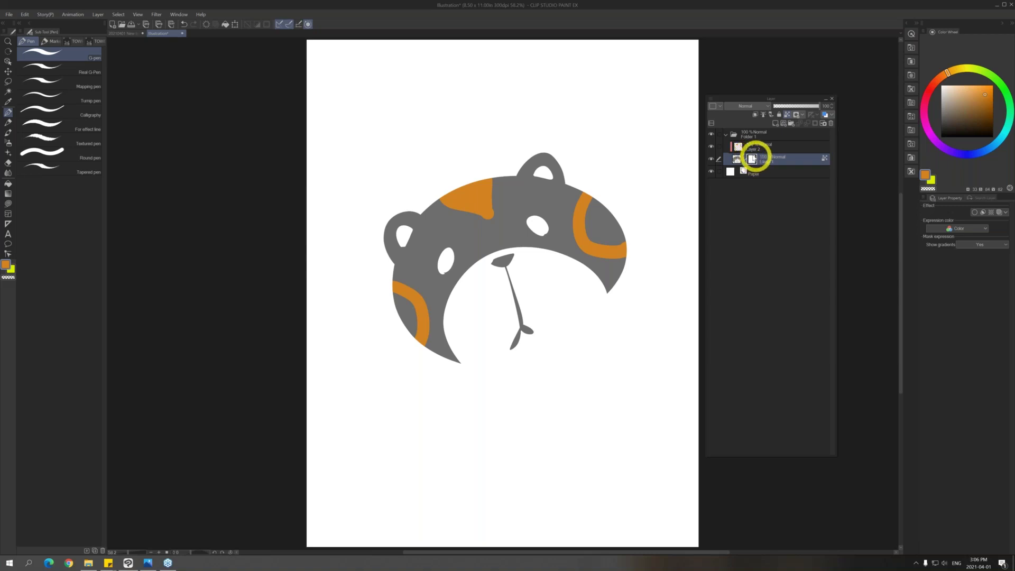
pyautogui.press('e')
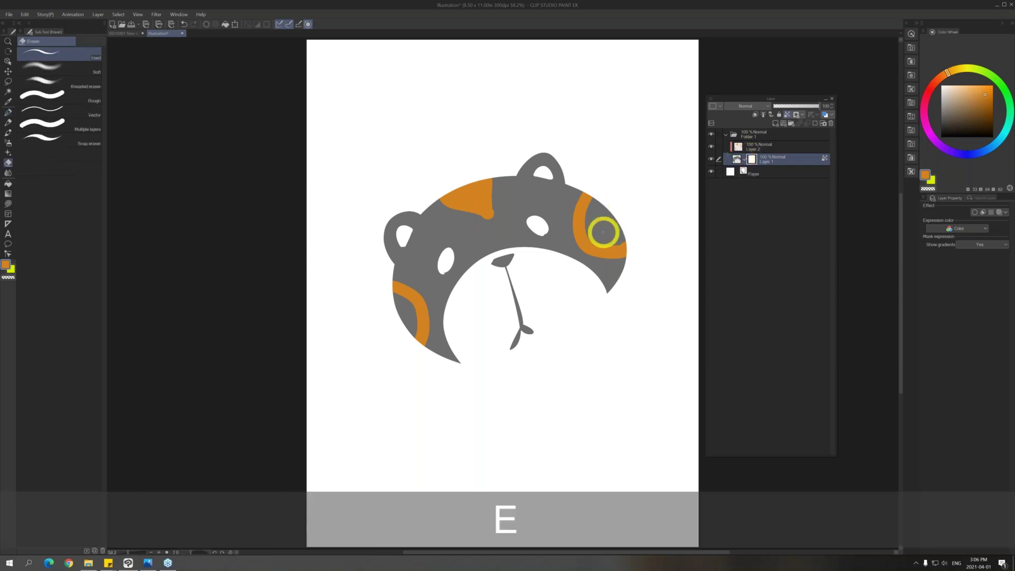
# Erase the orange-marked cheek and the forehead patch on Layer 1's mask using the Rough eraser
pyautogui.click(95, 98)
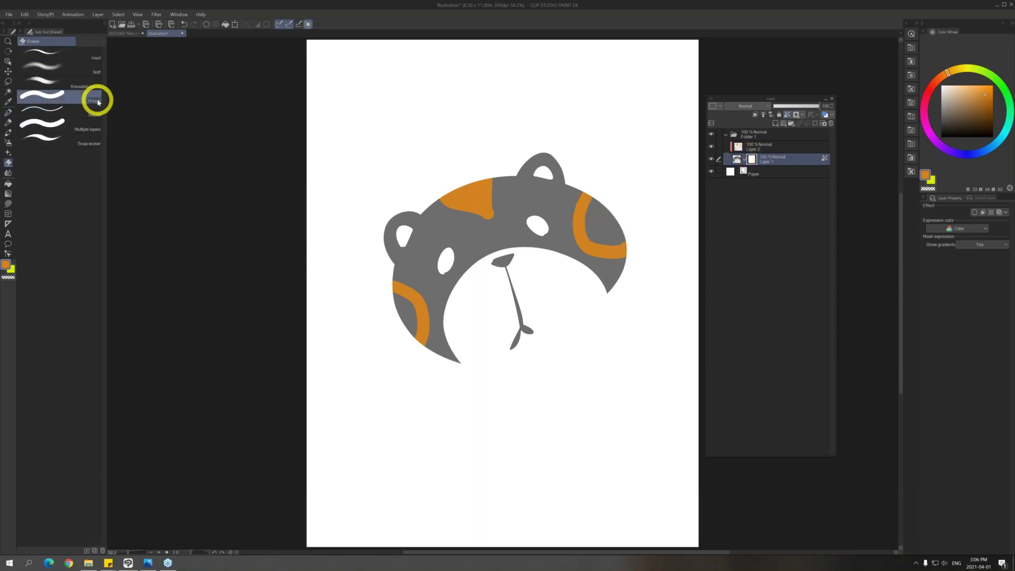
pyautogui.moveTo(598, 198)
pyautogui.mouseDown()
pyautogui.moveTo(577, 231)
pyautogui.moveTo(623, 183)
pyautogui.moveTo(636, 208)
pyautogui.moveTo(589, 290)
pyautogui.moveTo(626, 276)
pyautogui.moveTo(573, 221)
pyautogui.moveTo(571, 263)
pyautogui.mouseUp()
pyautogui.click(753, 159)
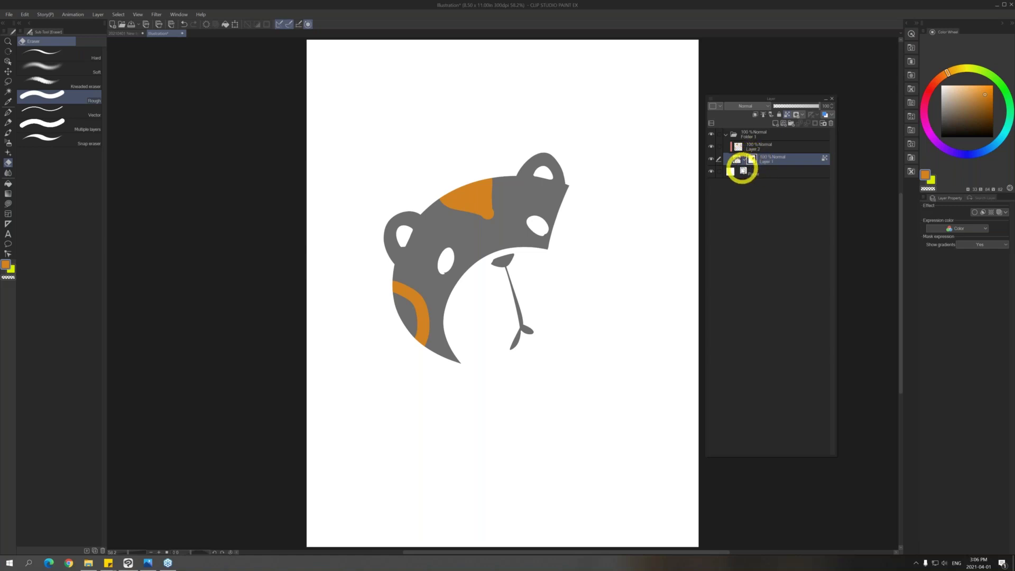
pyautogui.moveTo(434, 193)
pyautogui.mouseDown()
pyautogui.moveTo(478, 200)
pyautogui.moveTo(462, 182)
pyautogui.moveTo(482, 208)
pyautogui.moveTo(499, 147)
pyautogui.mouseUp()
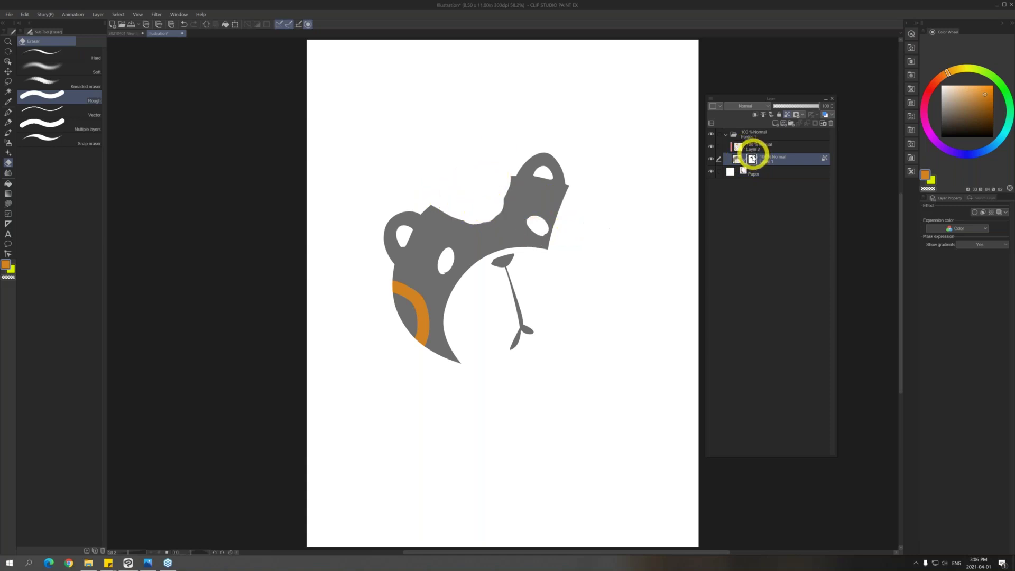
# Toggle Layer 1's mask off and on several times to compare the masked and unmasked artwork, leaving it disabled
pyautogui.press('shift')
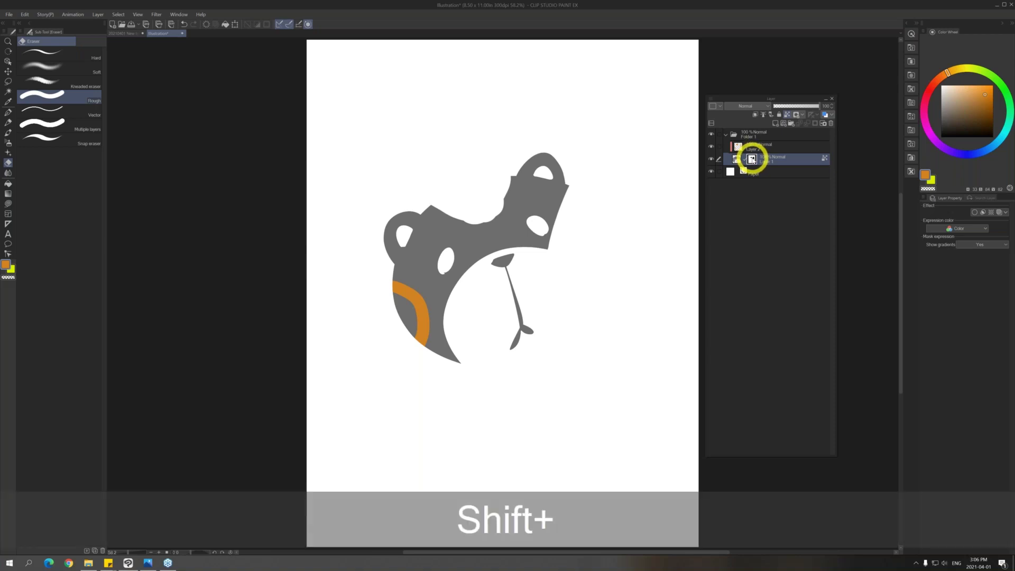
pyautogui.keyDown('shift'); pyautogui.click(752, 159); pyautogui.keyUp('shift')
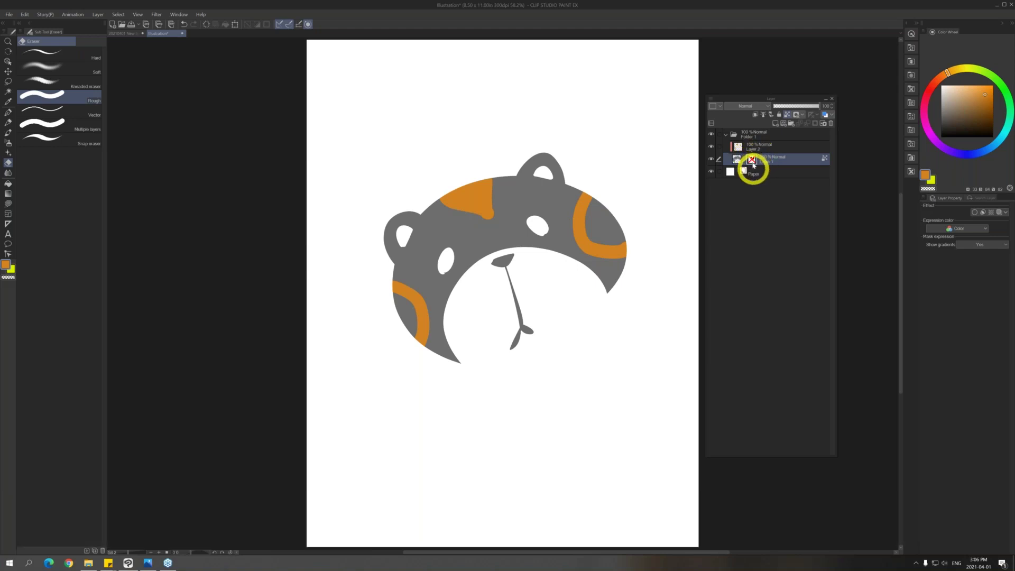
pyautogui.keyDown('shift'); pyautogui.click(752, 159); pyautogui.keyUp('shift')
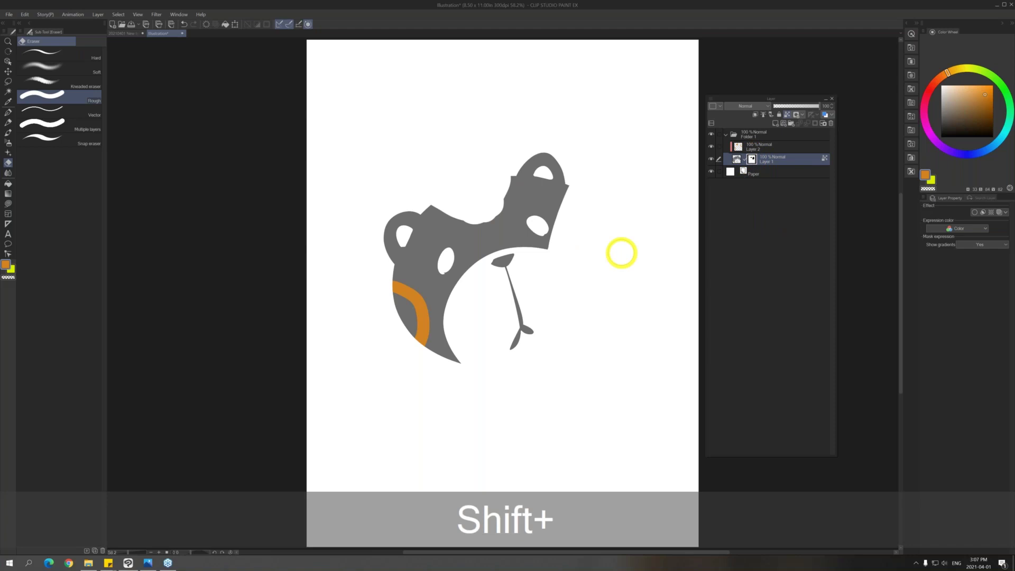
pyautogui.keyDown('shift'); pyautogui.click(752, 158); pyautogui.keyUp('shift')
pyautogui.keyDown('shift'); pyautogui.click(752, 159); pyautogui.keyUp('shift')
pyautogui.keyDown('shift'); pyautogui.click(752, 159); pyautogui.keyUp('shift')
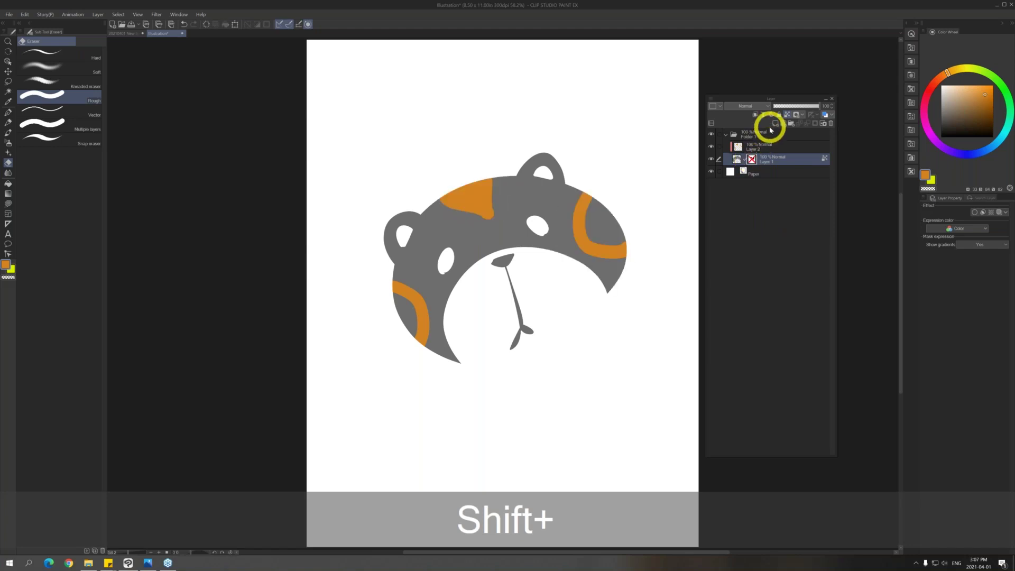
# With Layer 1's mask enabled again, restore the hidden cheek using the G-pen and erase the middle of the head using the Rough eraser
pyautogui.press('p')
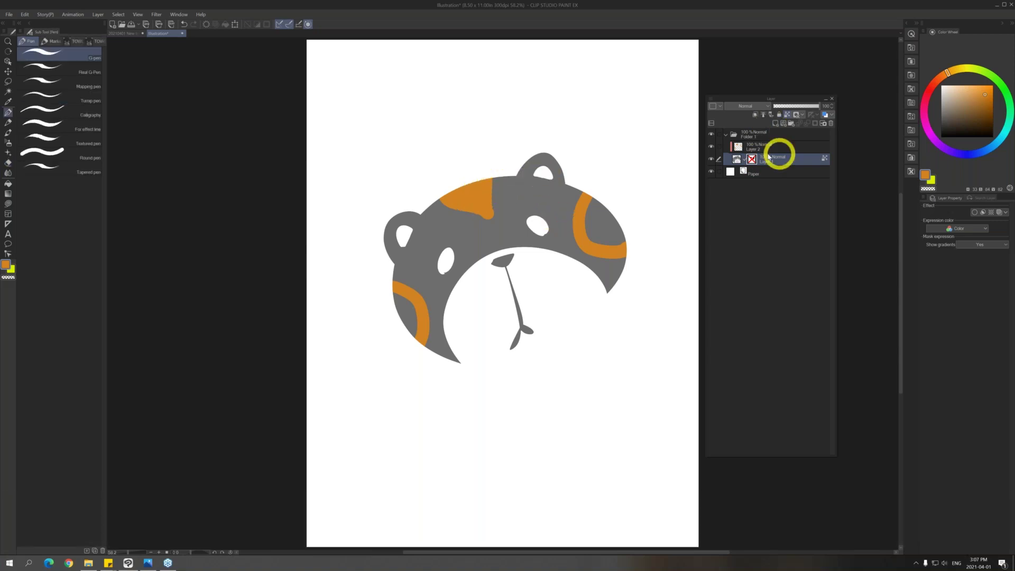
pyautogui.keyDown('shift'); pyautogui.click(752, 159); pyautogui.keyUp('shift')
pyautogui.moveTo(446, 209)
pyautogui.mouseDown()
pyautogui.moveTo(518, 177)
pyautogui.moveTo(500, 193)
pyautogui.moveTo(520, 188)
pyautogui.moveTo(479, 232)
pyautogui.mouseUp()
pyautogui.moveTo(560, 238)
pyautogui.mouseDown()
pyautogui.moveTo(578, 187)
pyautogui.moveTo(566, 243)
pyautogui.moveTo(601, 227)
pyautogui.moveTo(635, 240)
pyautogui.moveTo(618, 286)
pyautogui.mouseUp()
pyautogui.press('e')
pyautogui.moveTo(458, 172)
pyautogui.mouseDown()
pyautogui.moveTo(485, 268)
pyautogui.moveTo(537, 243)
pyautogui.moveTo(568, 167)
pyautogui.mouseUp()
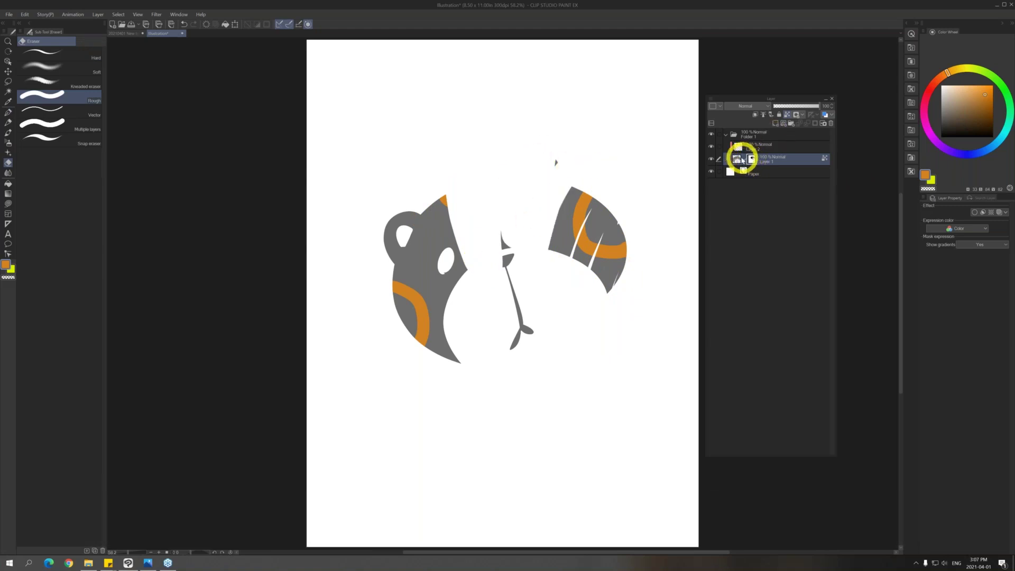
# Select Layer 1's artwork instead of its mask and shift it across the canvas using the Move layer tool
pyautogui.moveTo(749, 149)
pyautogui.mouseDown()
pyautogui.moveTo(745, 162)
pyautogui.moveTo(745, 142)
pyautogui.moveTo(768, 163)
pyautogui.moveTo(739, 159)
pyautogui.moveTo(800, 177)
pyautogui.moveTo(748, 159)
pyautogui.mouseUp()
pyautogui.press('F12')
pyautogui.press('F12')
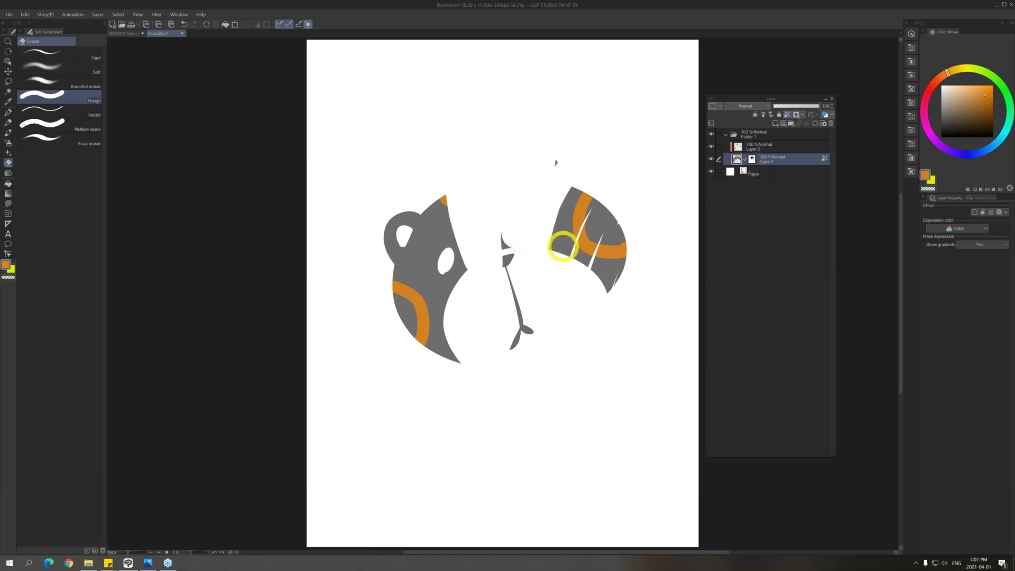
pyautogui.press('v')
pyautogui.moveTo(606, 247)
pyautogui.mouseDown()
pyautogui.moveTo(674, 280)
pyautogui.moveTo(526, 251)
pyautogui.moveTo(667, 279)
pyautogui.moveTo(563, 220)
pyautogui.moveTo(590, 283)
pyautogui.moveTo(594, 232)
pyautogui.mouseUp()
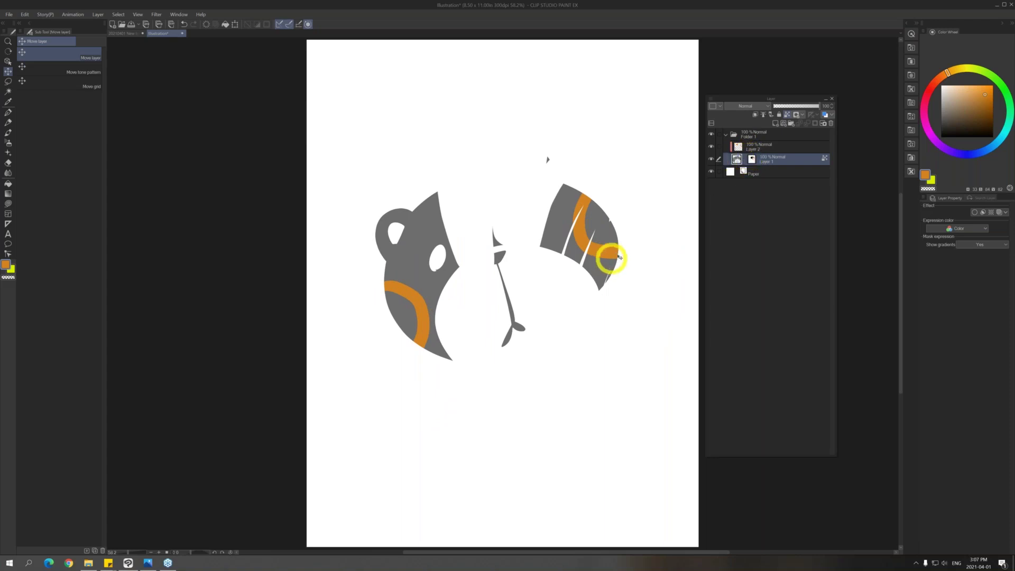
pyautogui.moveTo(607, 276); pyautogui.dragTo(660, 268)
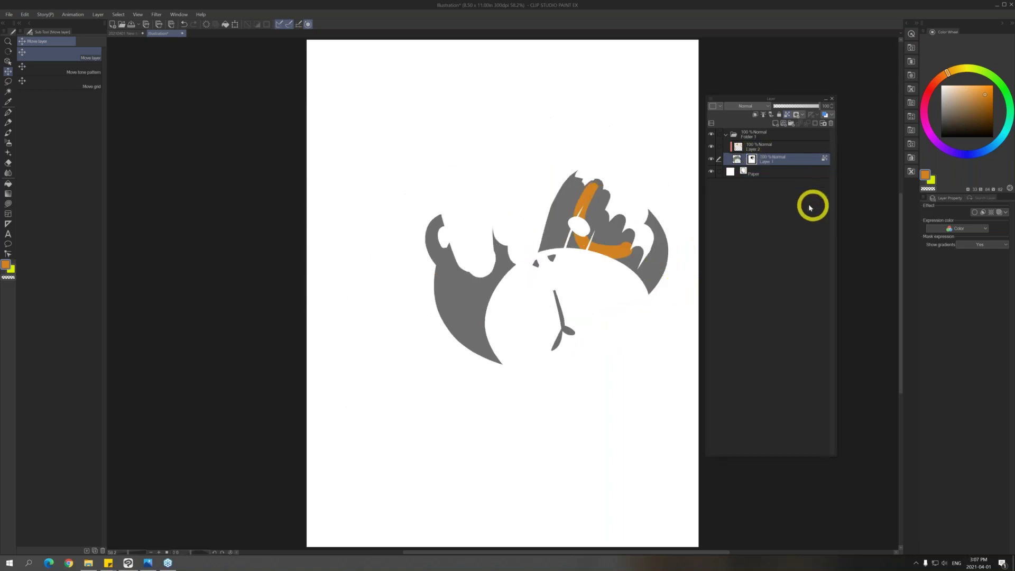
# Try shifting Layer 1's mask independently of the artwork and undo the move
pyautogui.moveTo(553, 213); pyautogui.dragTo(415, 312)
pyautogui.moveTo(584, 309); pyautogui.dragTo(548, 248)
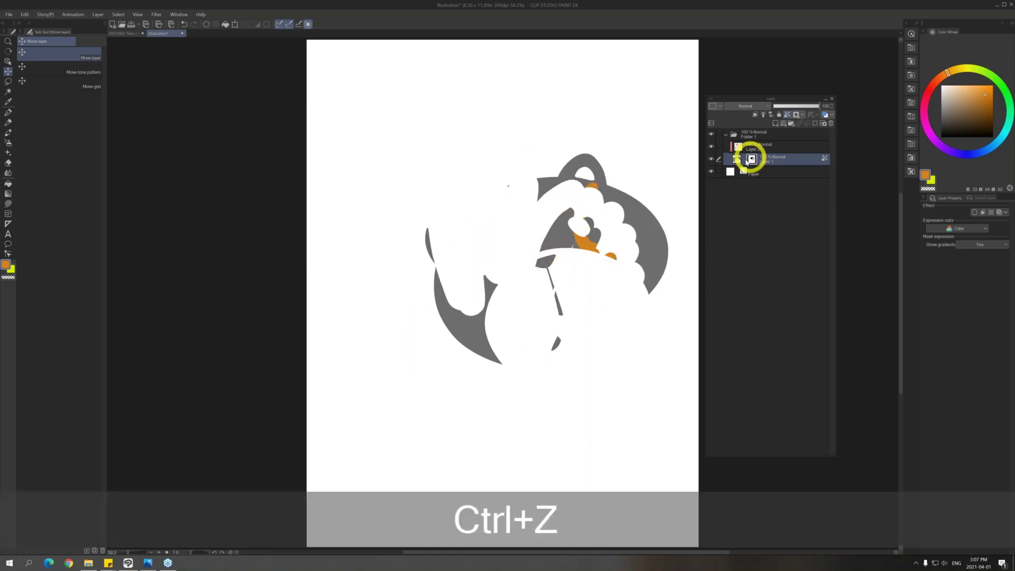
pyautogui.hotkey('ctrl', 'z')
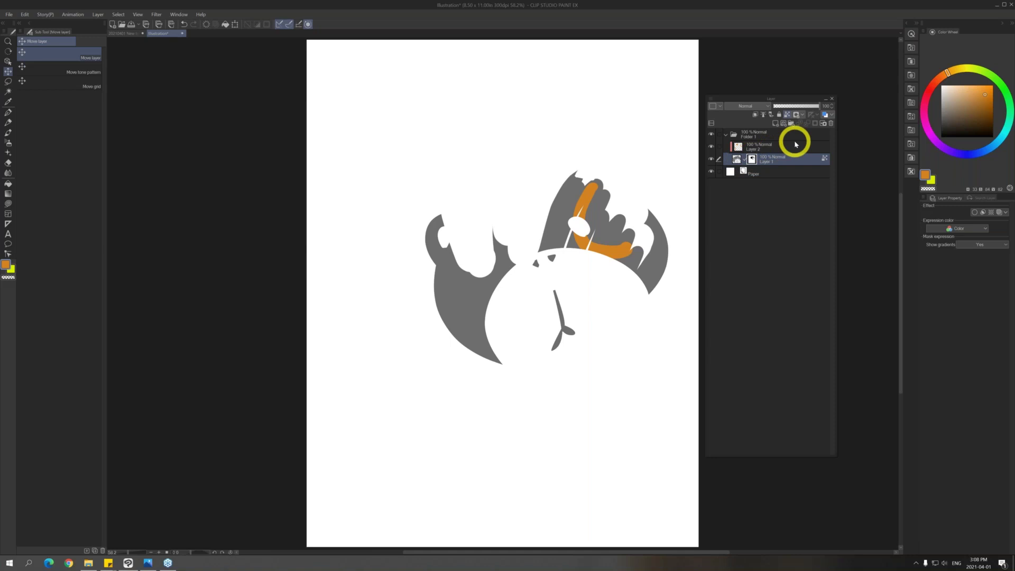
# Close the Illustration canvas without saving and dock the Layer palette beneath the Color Wheel
pyautogui.click(182, 34)
pyautogui.click(518, 205)
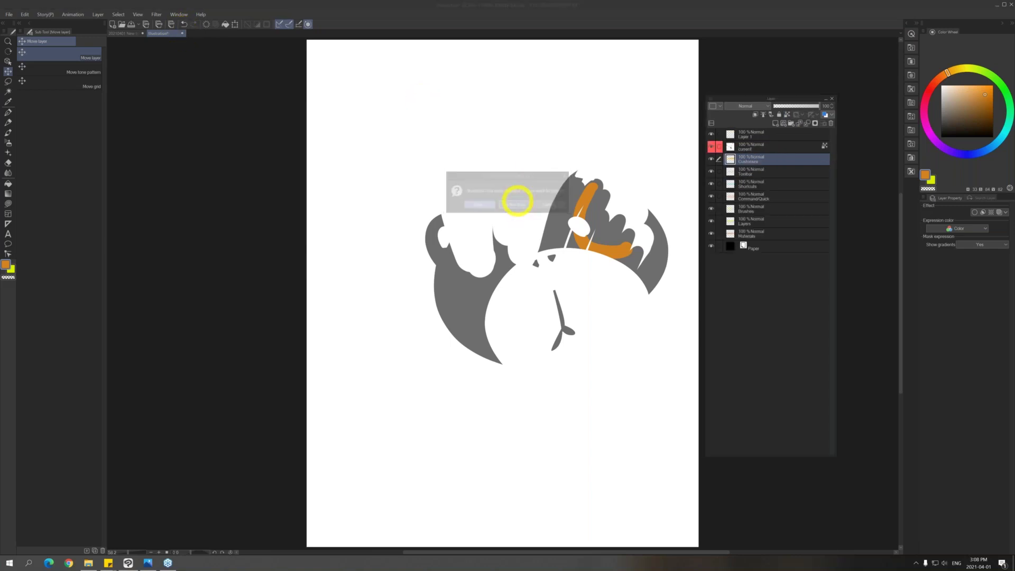
pyautogui.moveTo(757, 98); pyautogui.dragTo(932, 197)
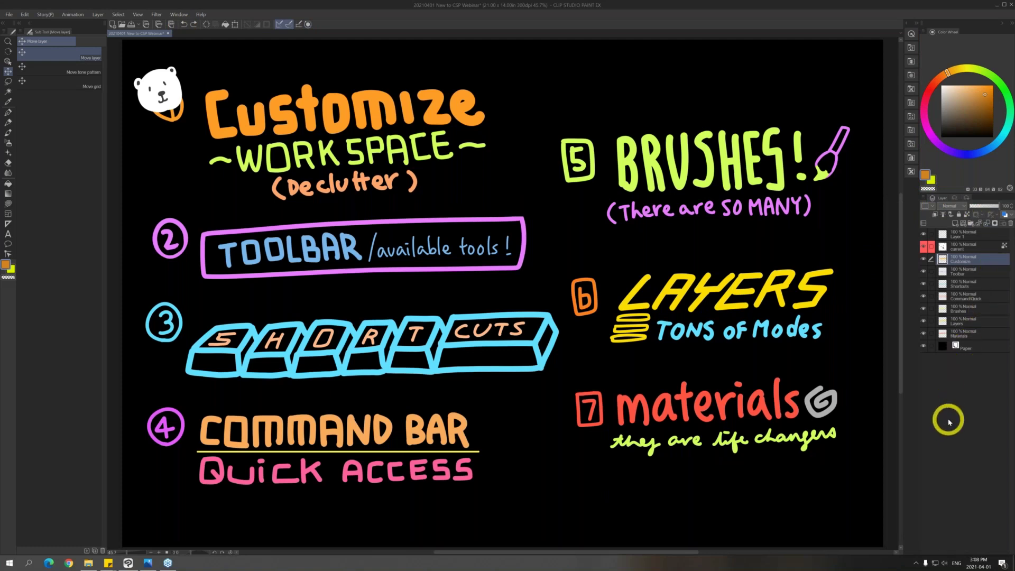
# Show the Material palette and widen both the palette and its category tree
pyautogui.click(911, 47)
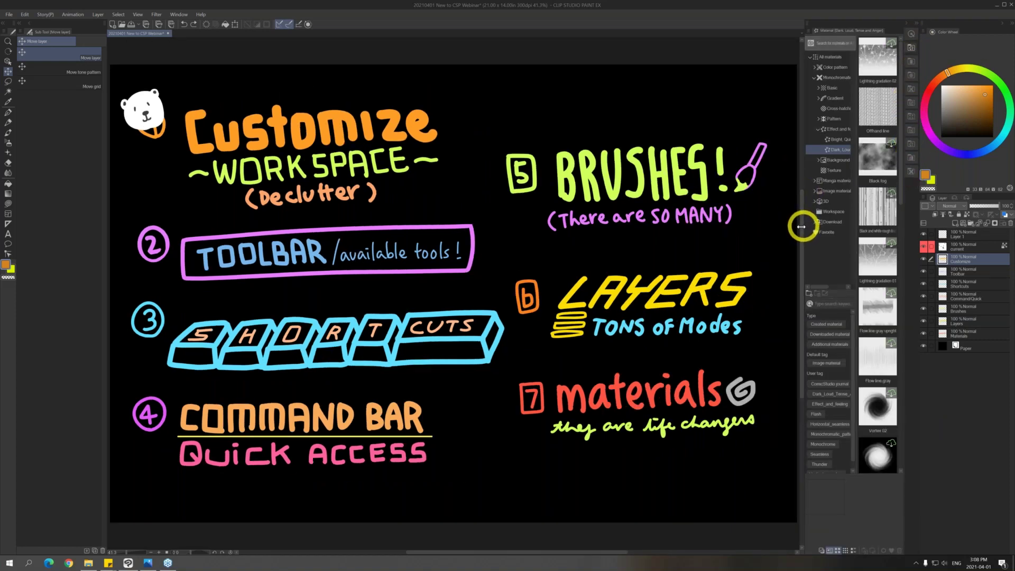
pyautogui.moveTo(801, 226); pyautogui.dragTo(706, 232)
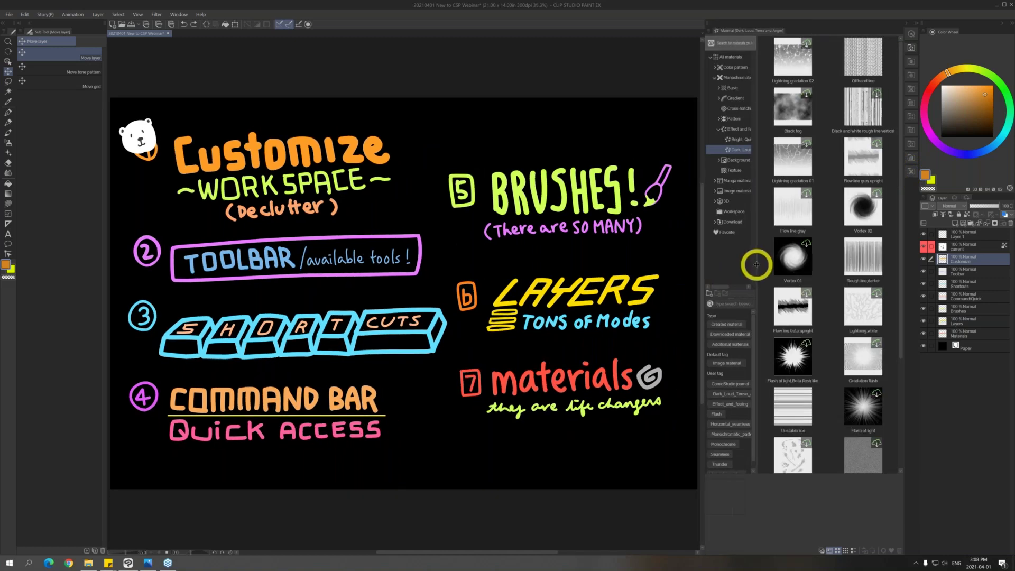
pyautogui.moveTo(764, 263); pyautogui.dragTo(781, 257)
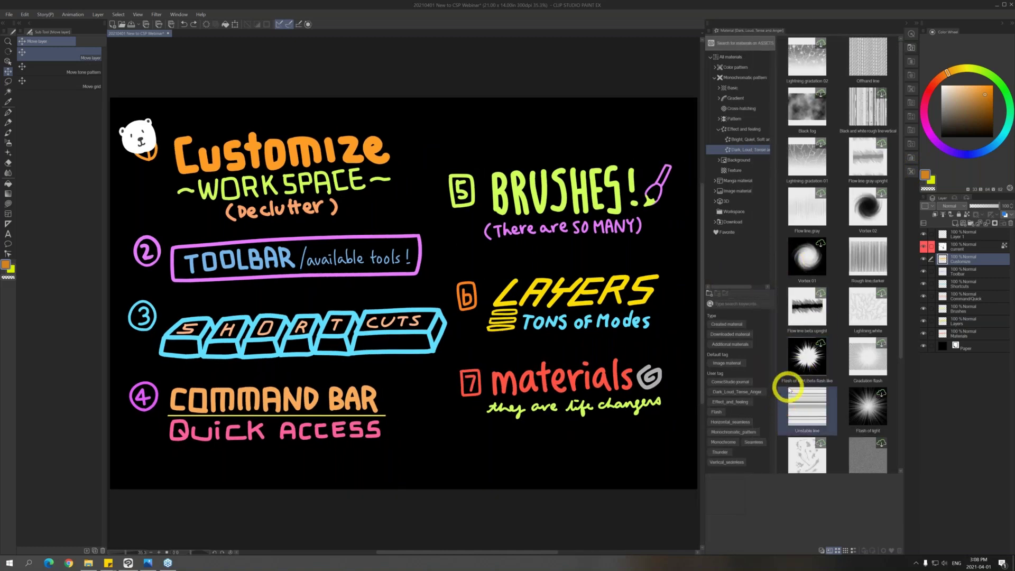
# Browse the color pattern, manga material and effect line categories of the Material palette
pyautogui.click(911, 64)
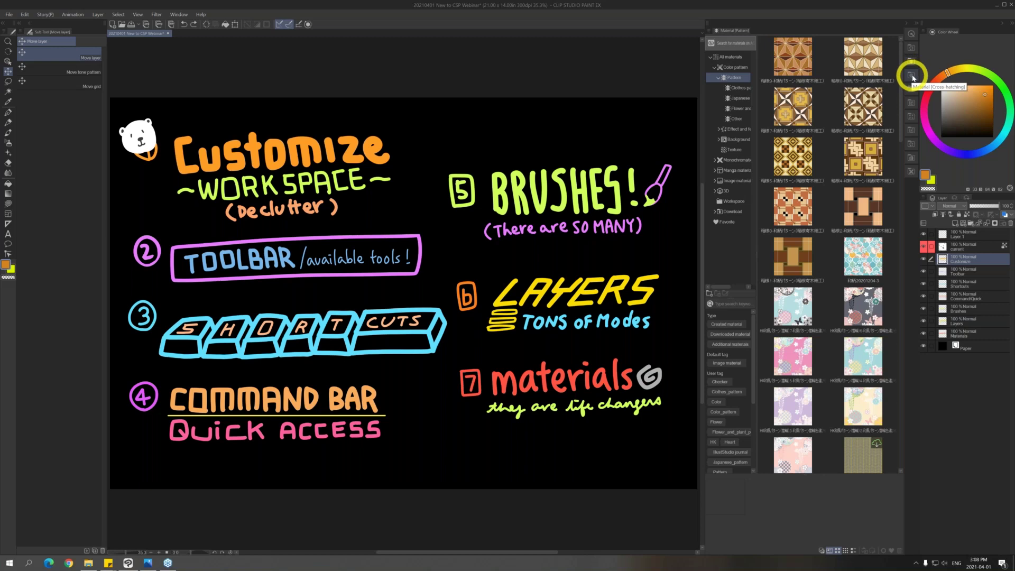
pyautogui.click(912, 77)
pyautogui.click(912, 89)
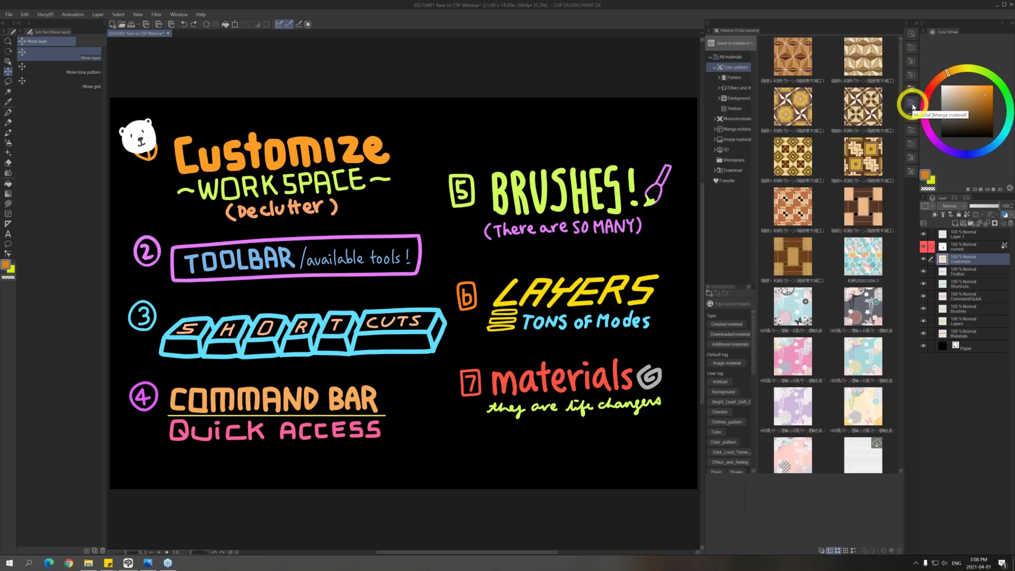
pyautogui.click(912, 103)
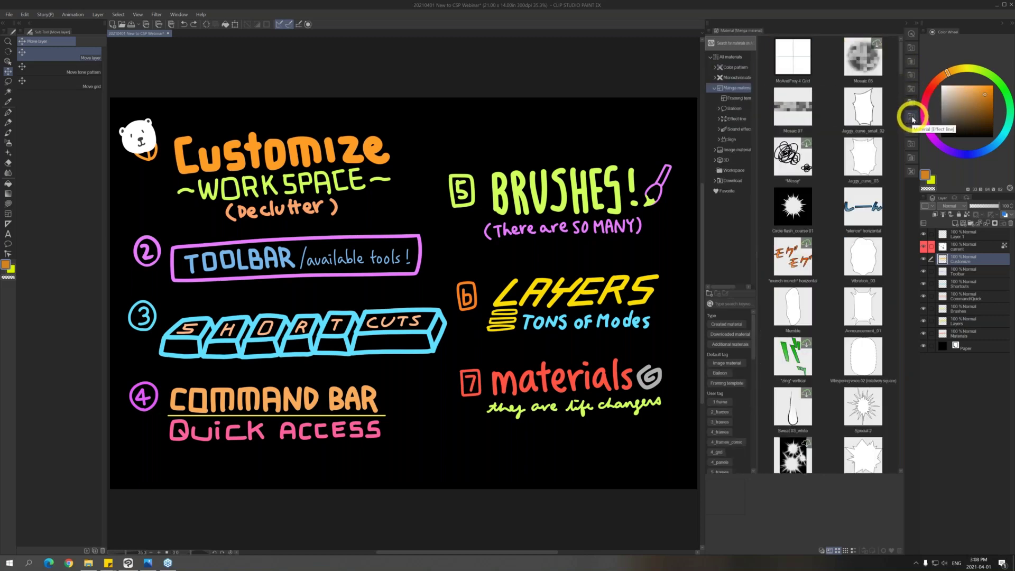
pyautogui.click(912, 117)
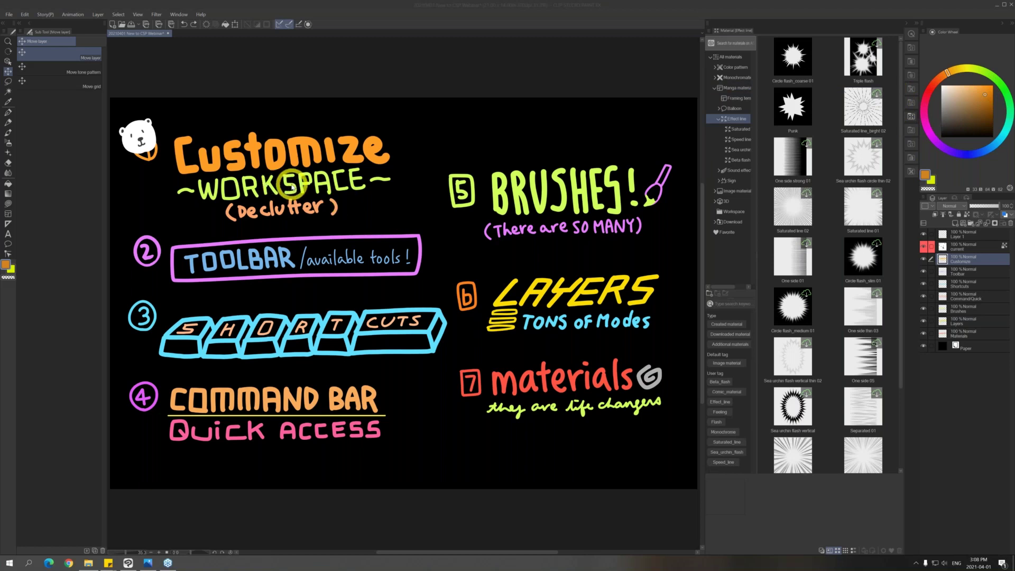
# Open the sample illustration of the demon and the woman in orange, and zoom in on it
pyautogui.press('z')
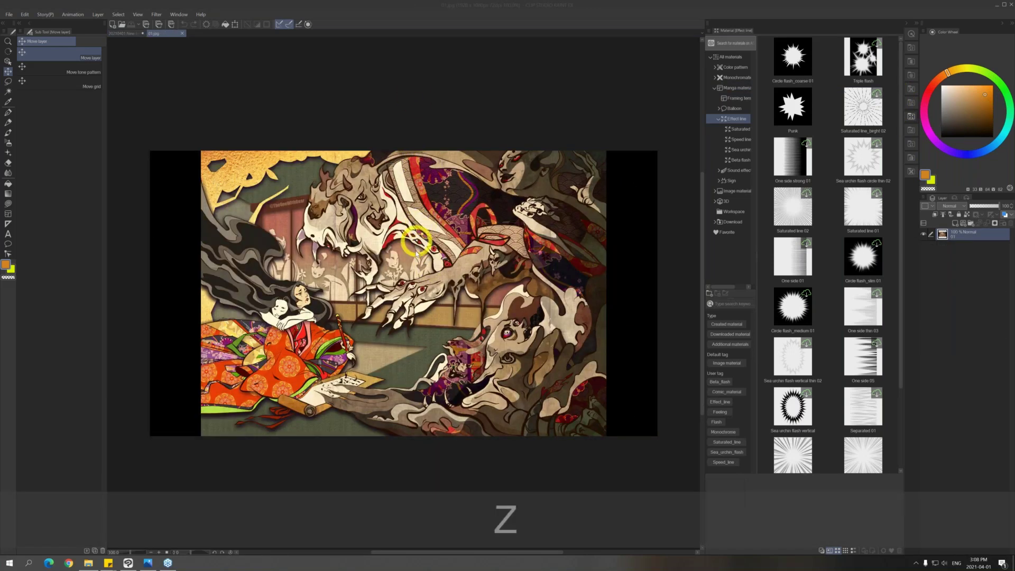
pyautogui.click(451, 8)
pyautogui.press('z')
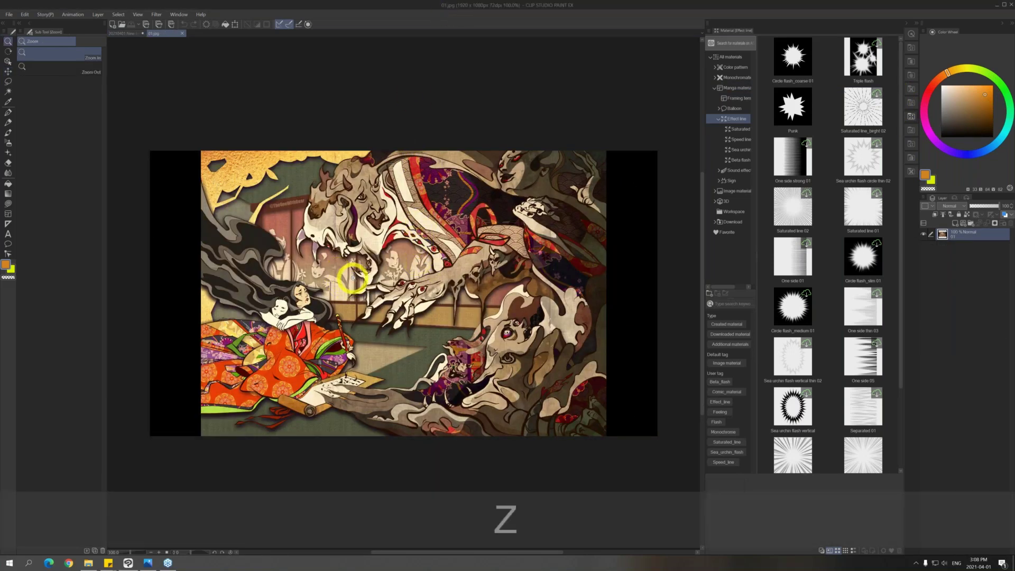
pyautogui.click(358, 275)
pyautogui.moveTo(358, 275); pyautogui.dragTo(361, 275)
pyautogui.press('space')
pyautogui.moveTo(468, 280); pyautogui.dragTo(496, 285)
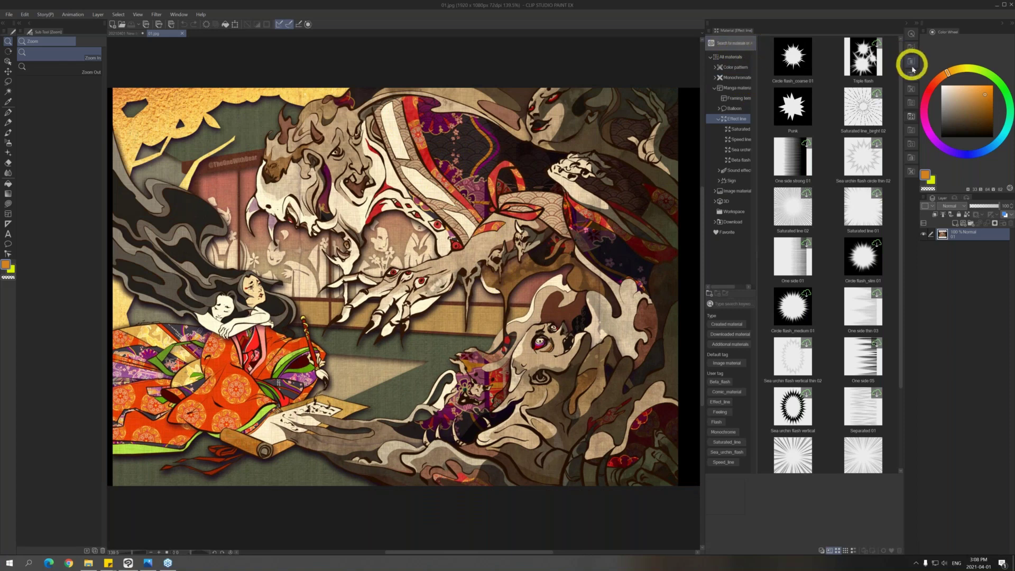
# Look through the Brush and the Dark, Loud, Tense and Angry material categories
pyautogui.click(914, 144)
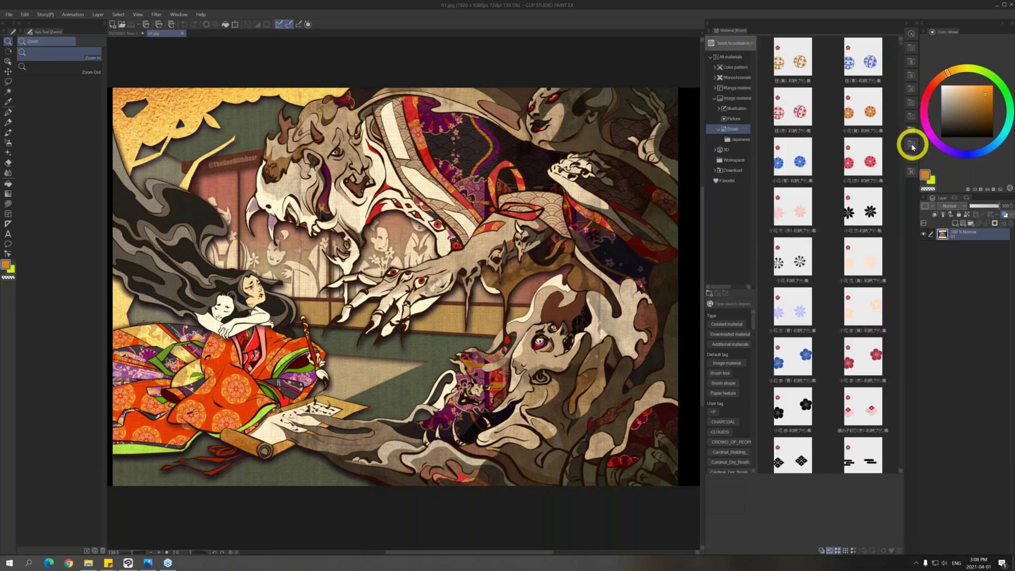
pyautogui.click(912, 130)
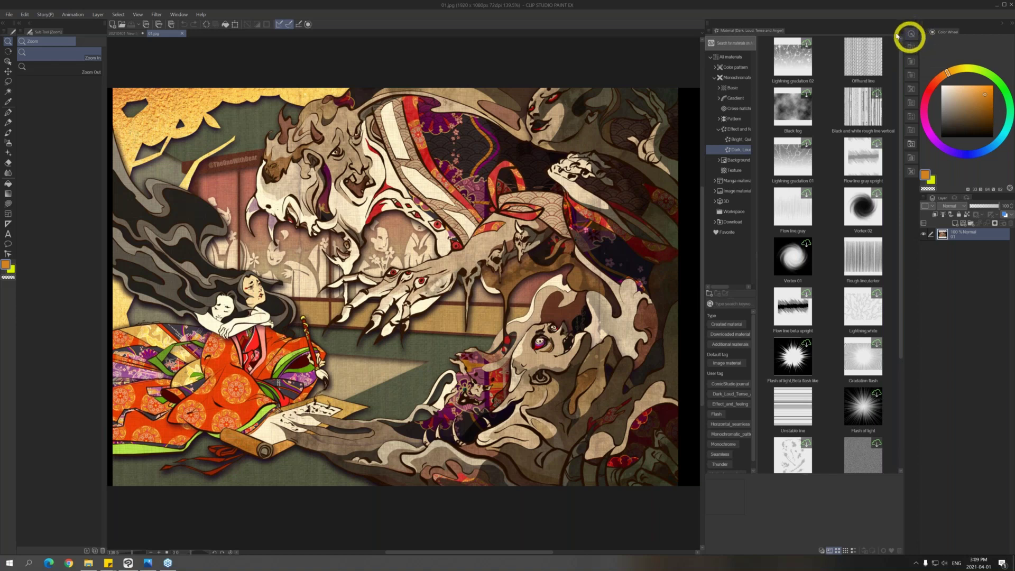
pyautogui.click(201, 16)
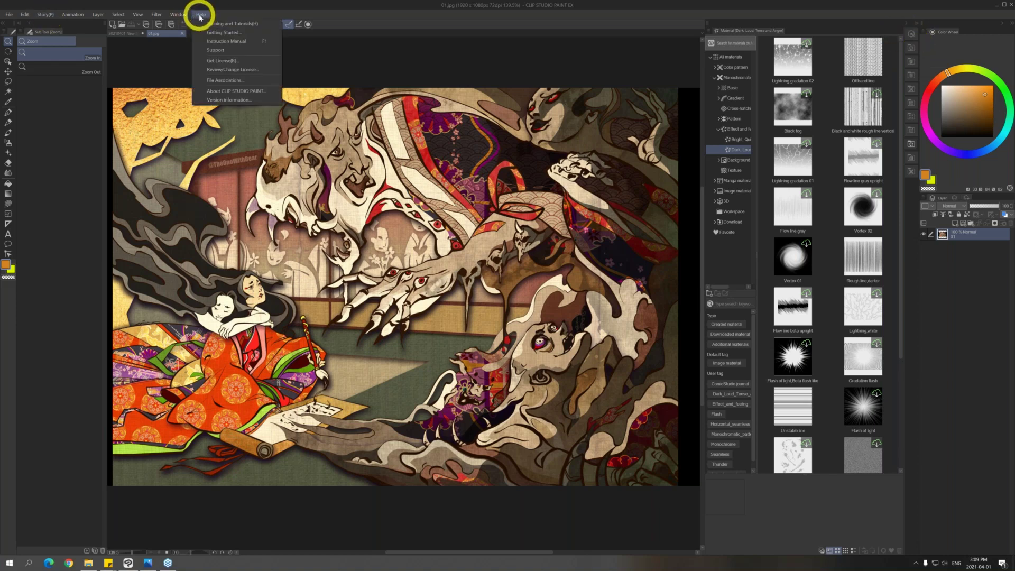
pyautogui.moveTo(7, 16)
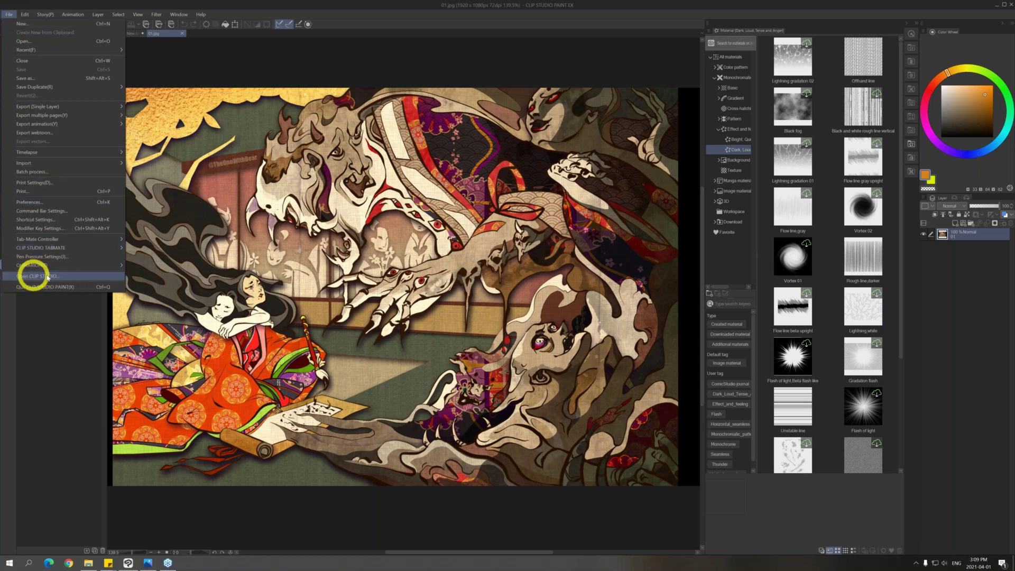
pyautogui.moveTo(73, 269)
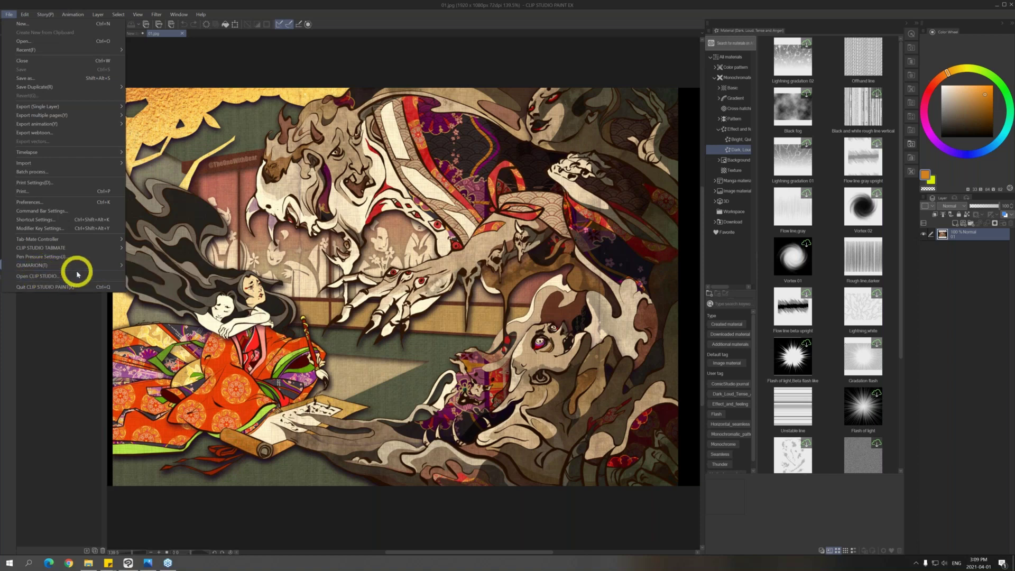
pyautogui.click(771, 6)
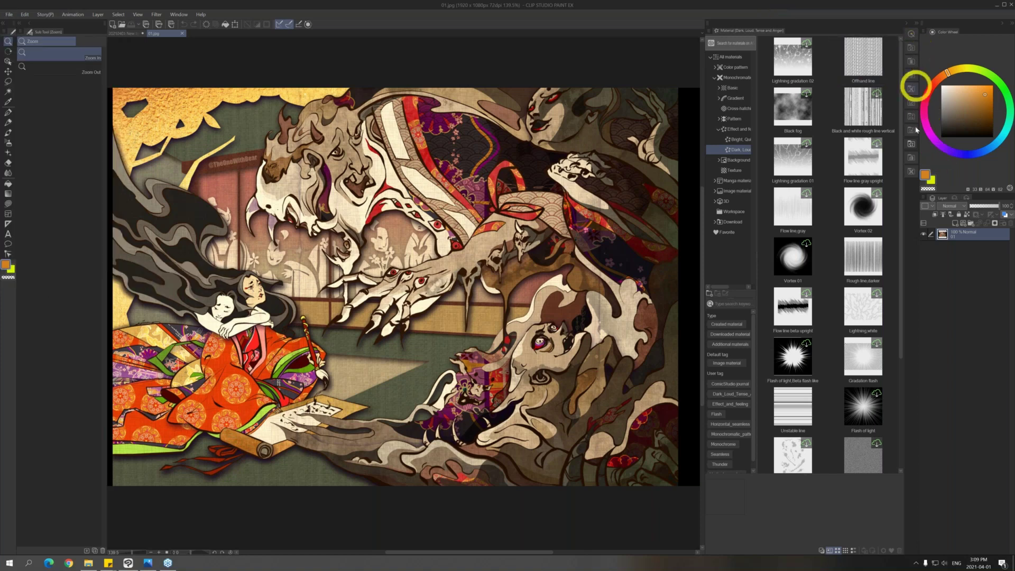
# Place the overlapping-wave monochromatic pattern material over the illustration and scale its tile down
pyautogui.click(912, 161)
pyautogui.click(911, 47)
pyautogui.click(869, 59)
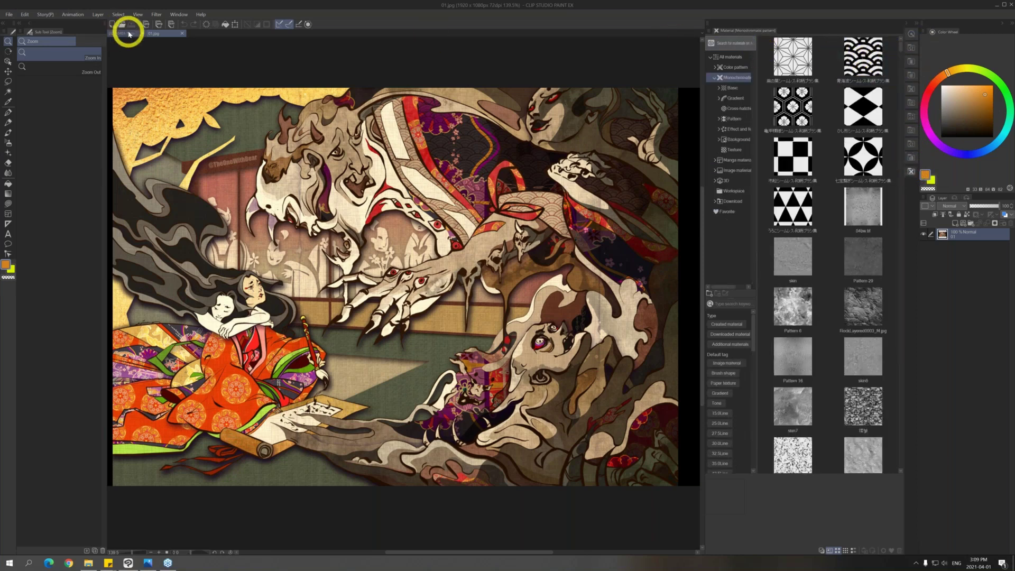
pyautogui.moveTo(868, 61); pyautogui.dragTo(398, 266)
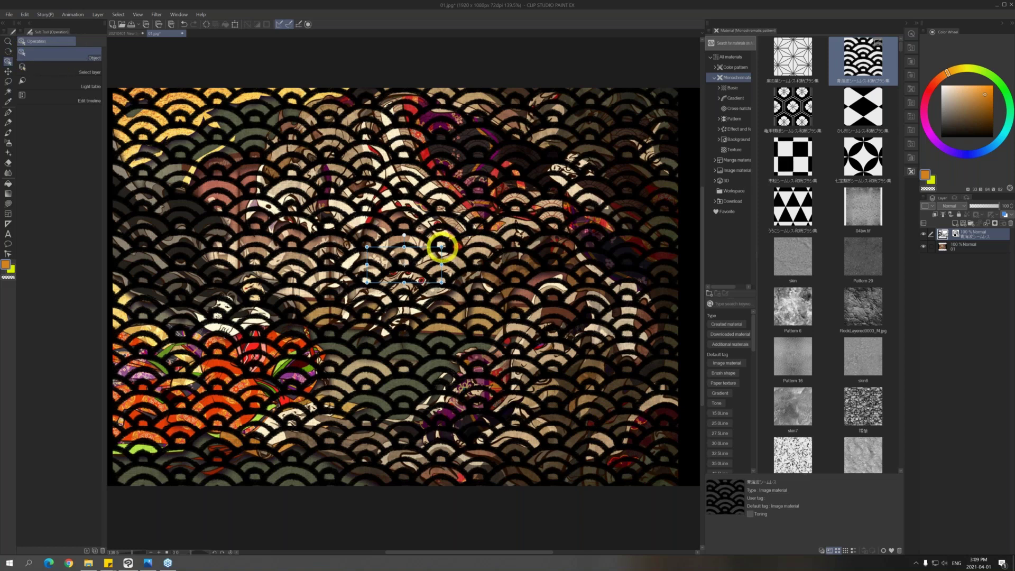
pyautogui.moveTo(441, 249); pyautogui.dragTo(407, 267)
# Show the Tool Property palette for the wave pattern layer and place it over the canvas
pyautogui.click(179, 14)
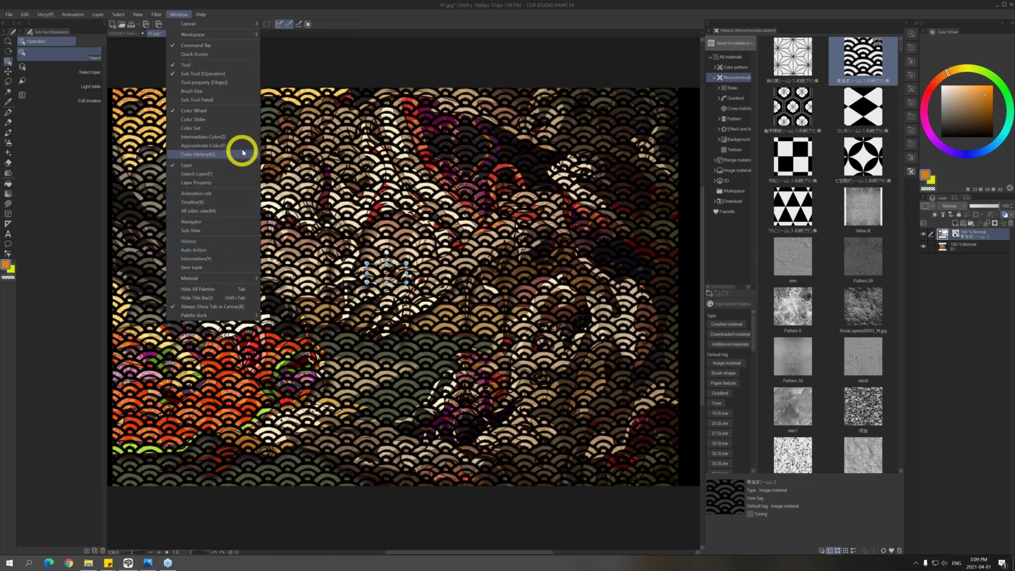
pyautogui.click(236, 83)
pyautogui.moveTo(193, 50); pyautogui.dragTo(190, 141)
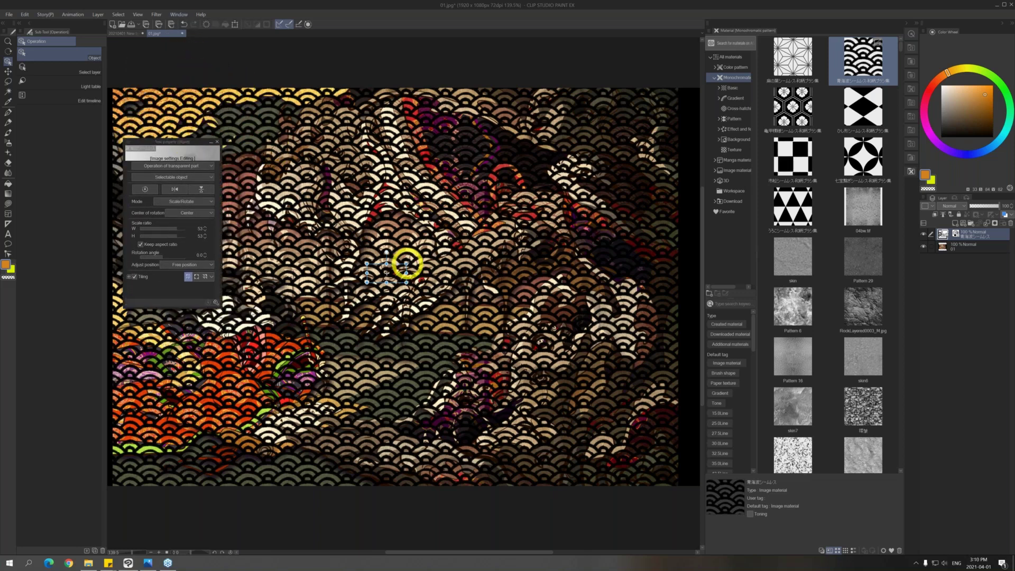
# Scale the wave pattern's tile down further, try the other two tiling directions and return to plain repeat tiling
pyautogui.moveTo(406, 263)
pyautogui.mouseDown()
pyautogui.moveTo(414, 256)
pyautogui.moveTo(396, 269)
pyautogui.mouseUp()
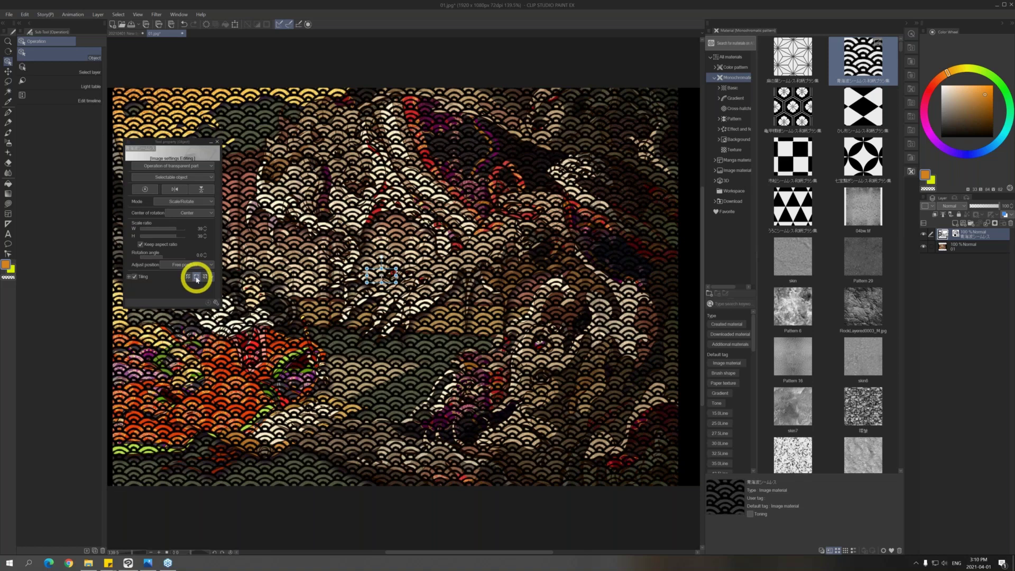
pyautogui.click(196, 277)
pyautogui.click(206, 277)
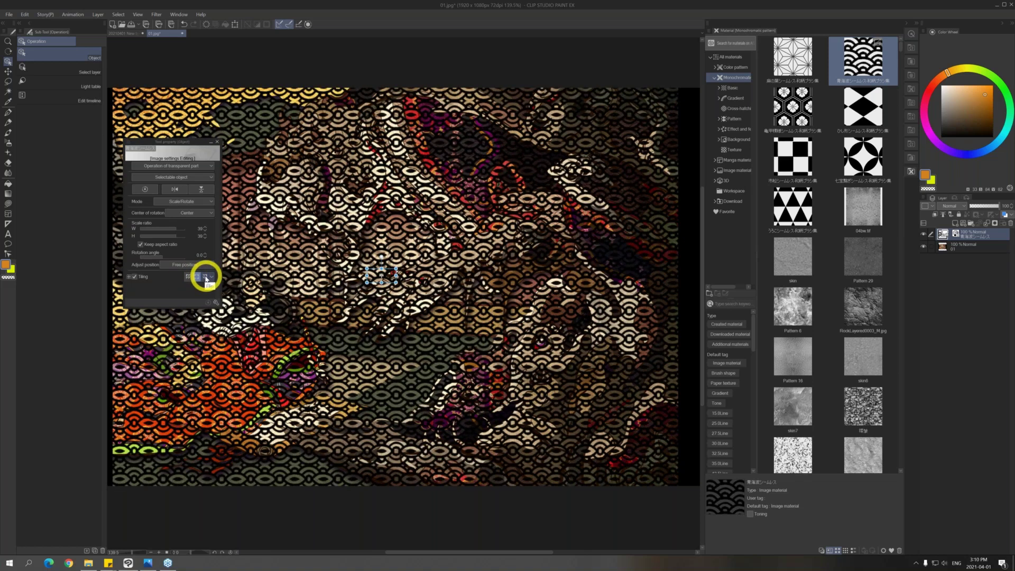
pyautogui.click(189, 277)
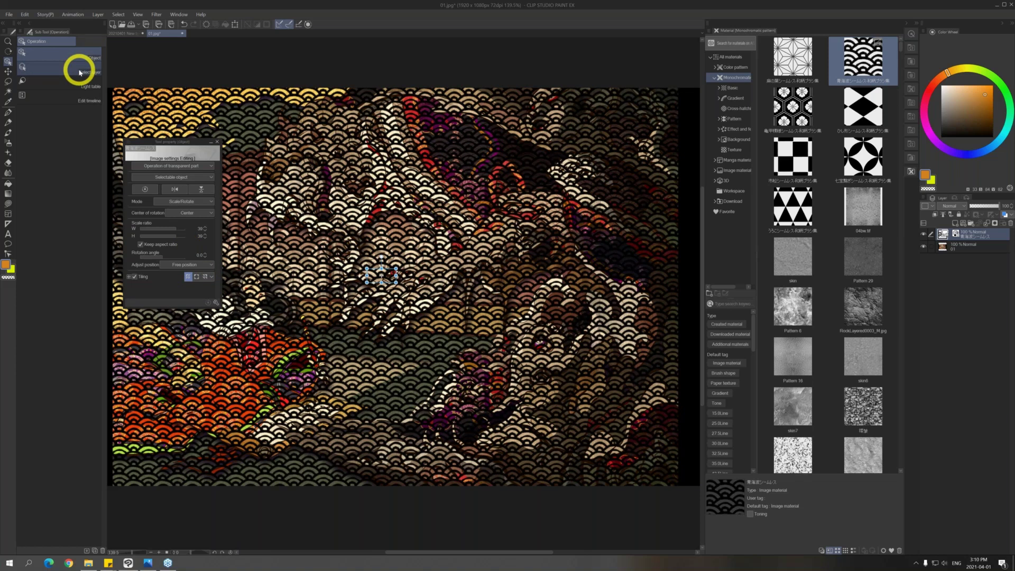
# Delete the wave pattern layer and browse the monochromatic Basic and Pattern materials through to the Texture category
pyautogui.click(1011, 223)
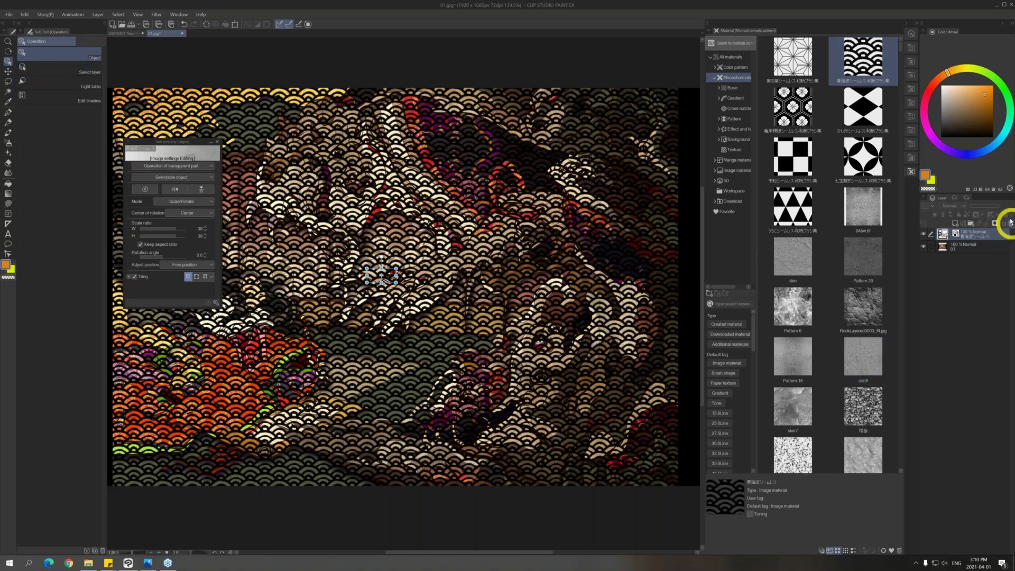
pyautogui.click(794, 68)
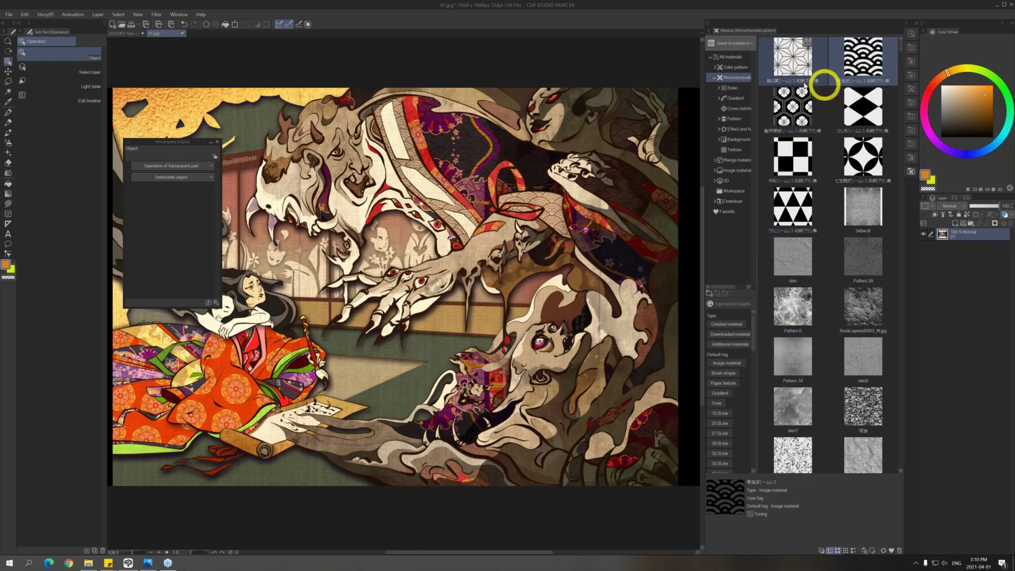
pyautogui.click(736, 90)
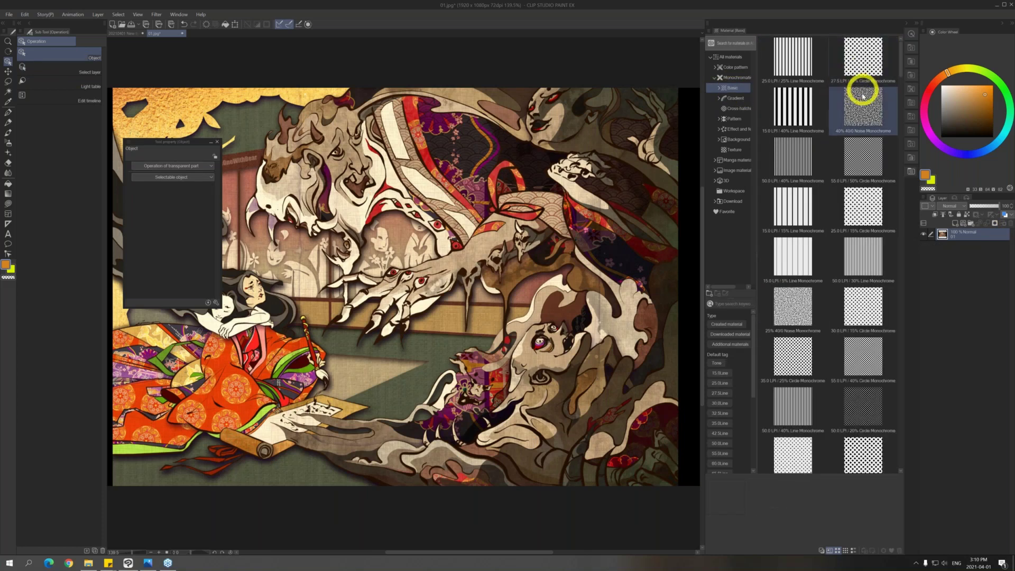
pyautogui.click(735, 118)
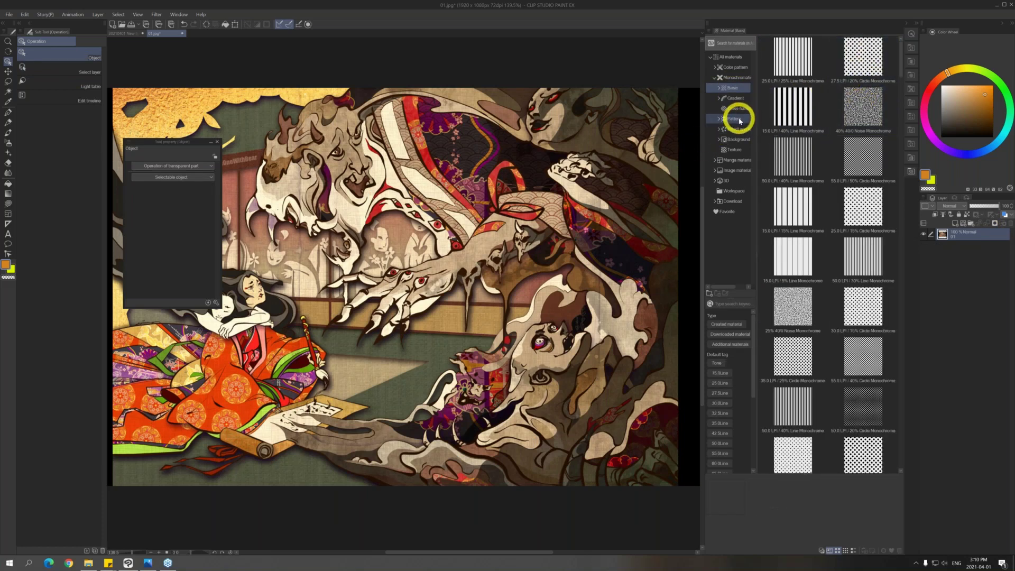
pyautogui.click(738, 150)
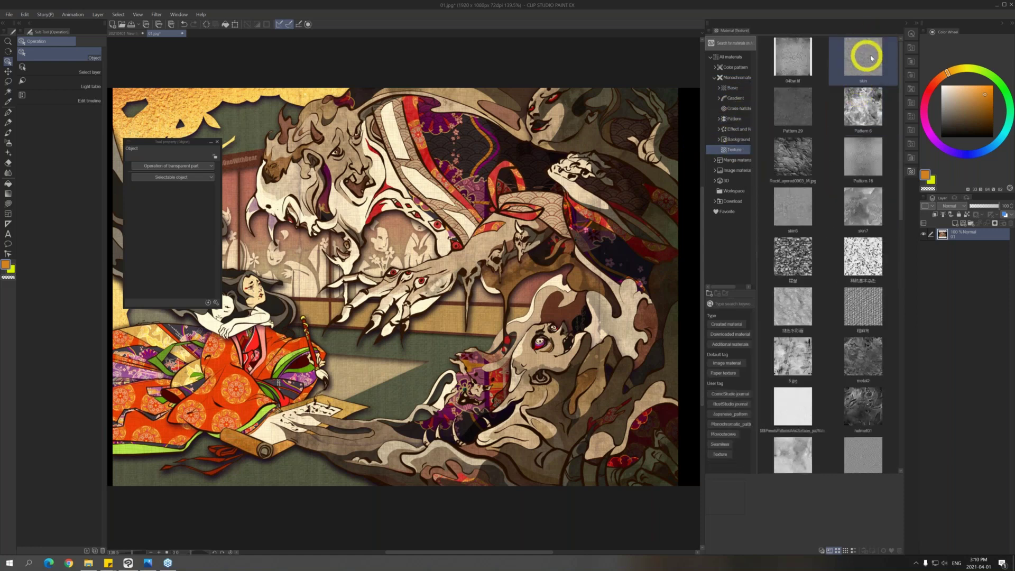
# Place the skin paper texture over the illustration, enable flipped tiling and set its scale ratio to 25
pyautogui.click(860, 81)
pyautogui.moveTo(754, 136); pyautogui.dragTo(483, 290)
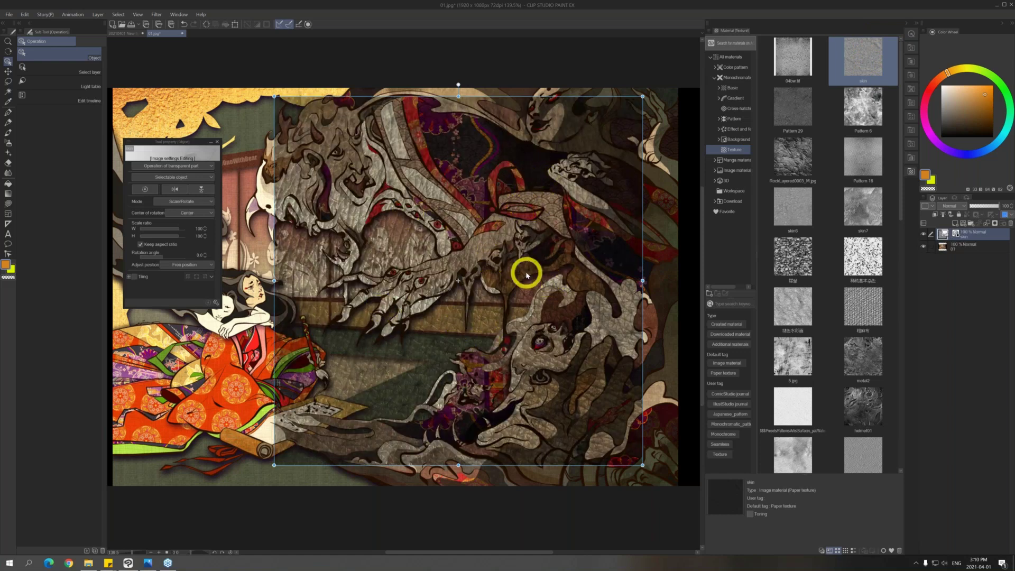
pyautogui.click(136, 278)
pyautogui.click(205, 278)
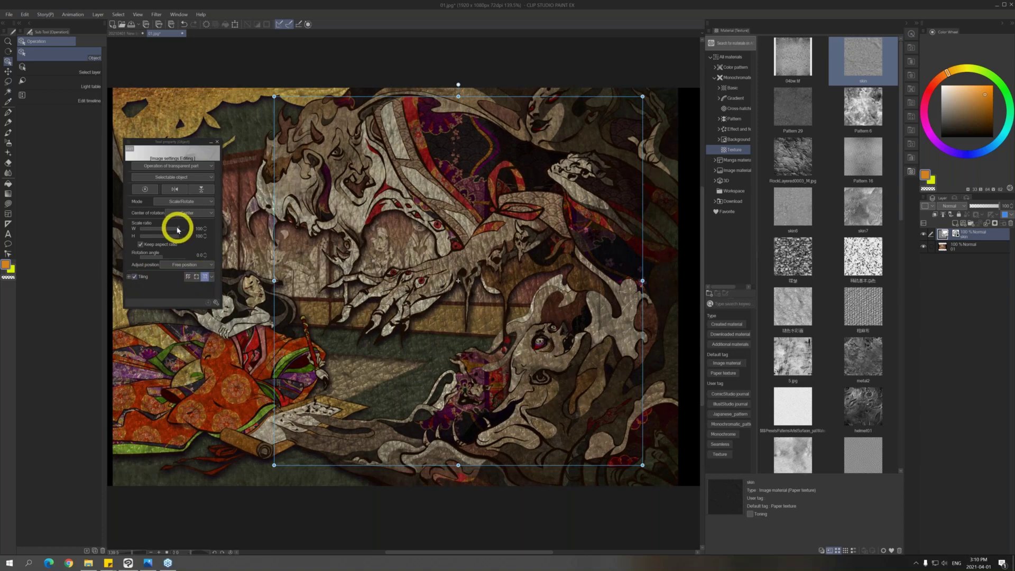
pyautogui.moveTo(178, 230); pyautogui.dragTo(170, 222)
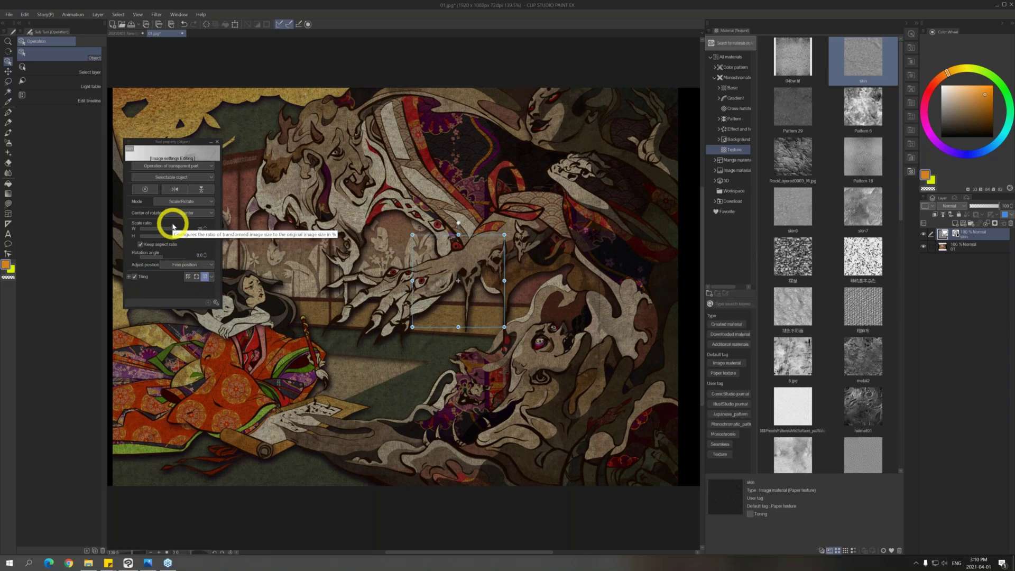
# Apply a layer color to the skin texture layer and change that color to golden orange
pyautogui.click(1005, 215)
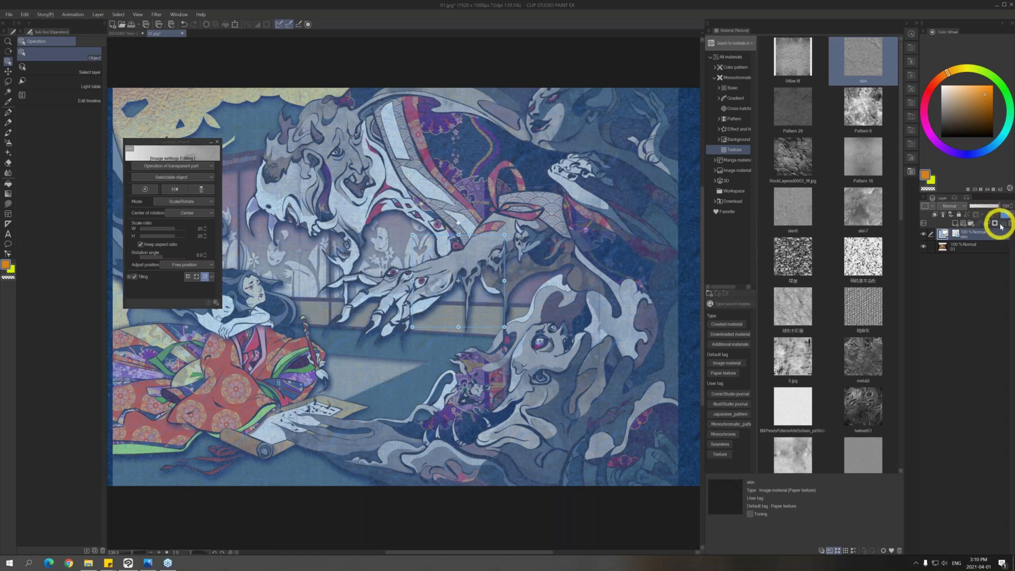
pyautogui.click(1005, 215)
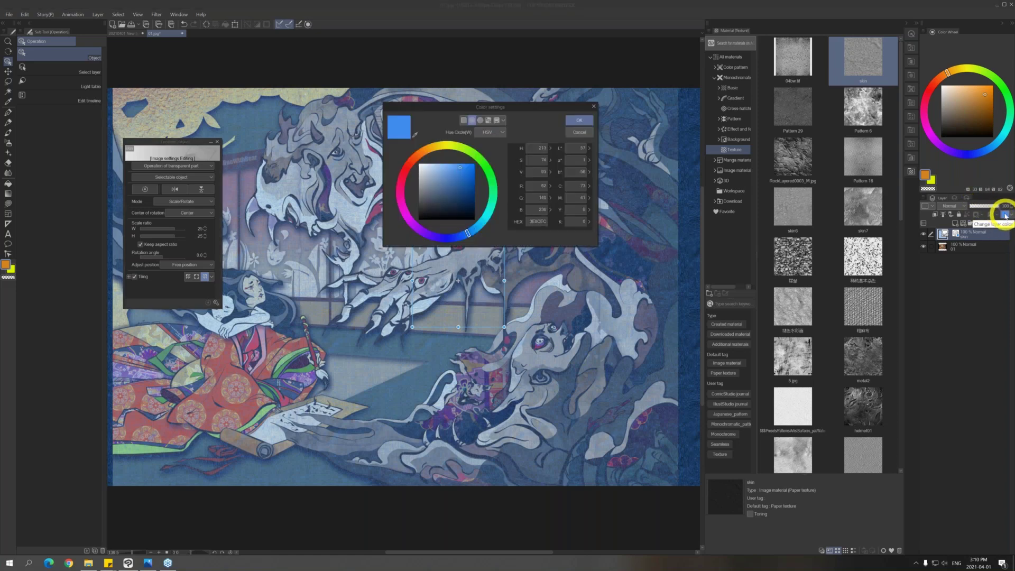
pyautogui.moveTo(473, 152)
pyautogui.mouseDown()
pyautogui.moveTo(430, 148)
pyautogui.moveTo(460, 174)
pyautogui.mouseUp()
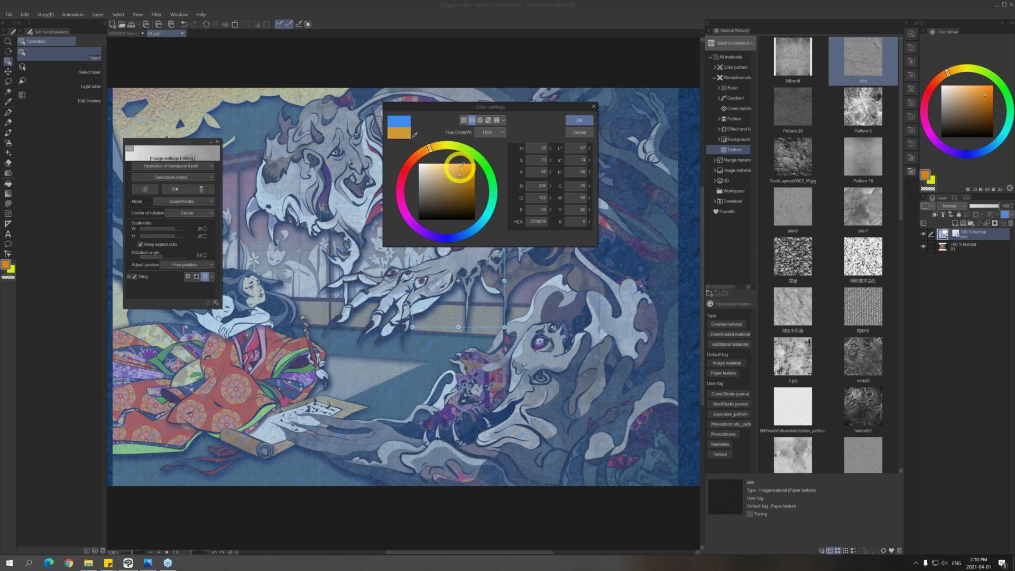
pyautogui.click(592, 121)
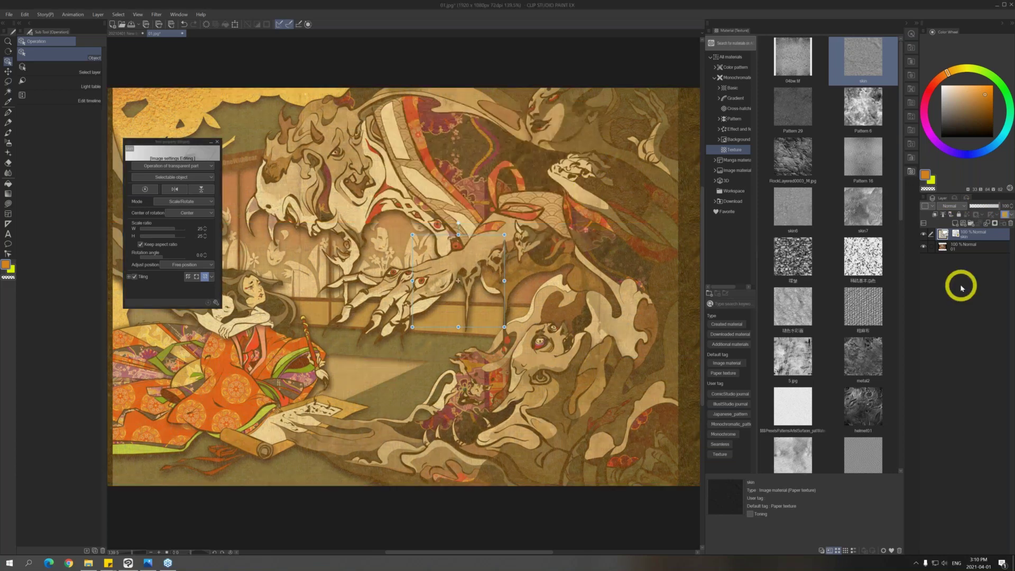
# Try the Screen blending mode on the skin texture layer, settling on Add (Glow)
pyautogui.click(958, 205)
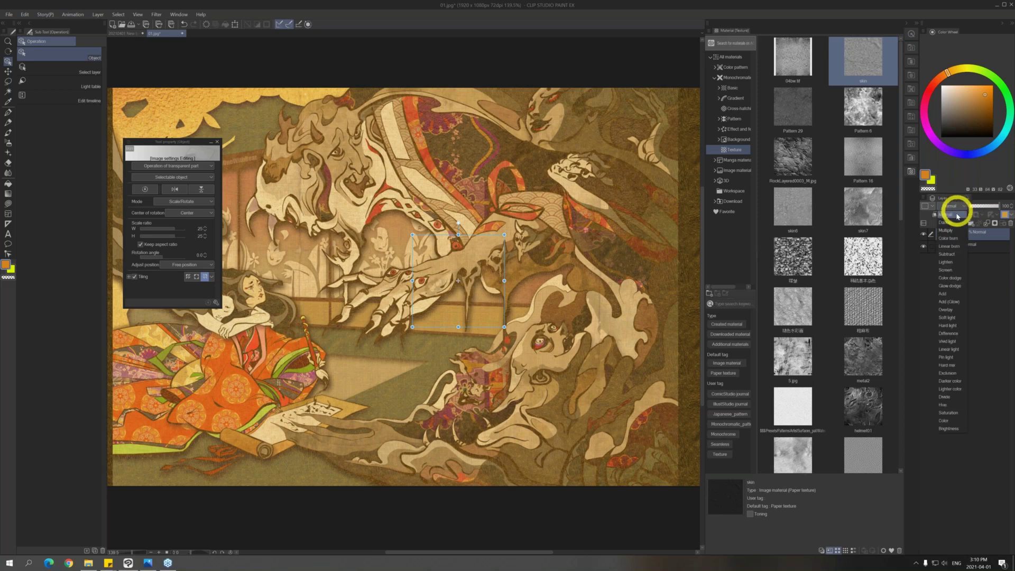
pyautogui.click(955, 271)
pyautogui.click(954, 208)
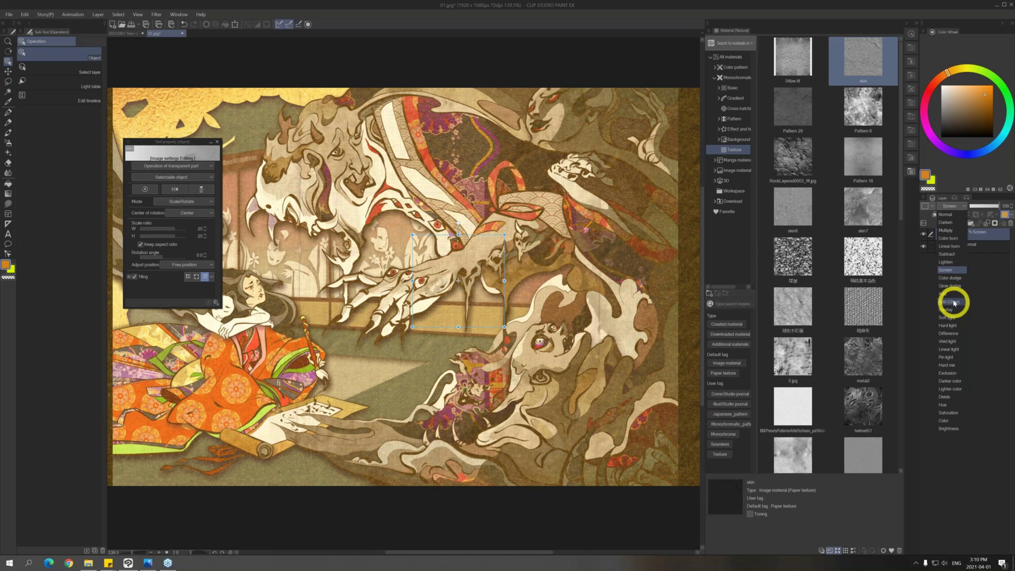
pyautogui.click(954, 302)
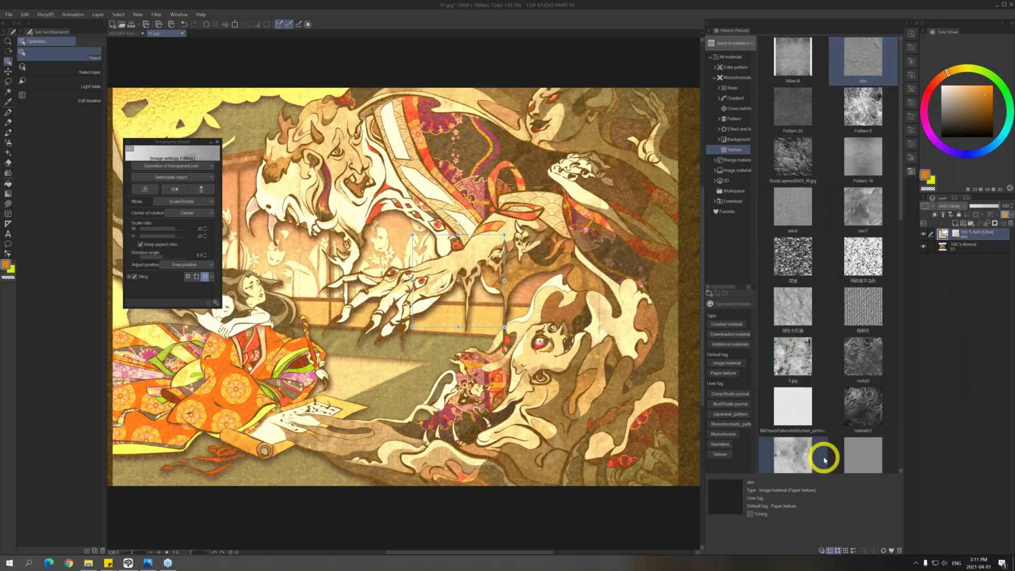
# View the 3D material category, and close the Tool Property and Material palettes
pyautogui.click(726, 181)
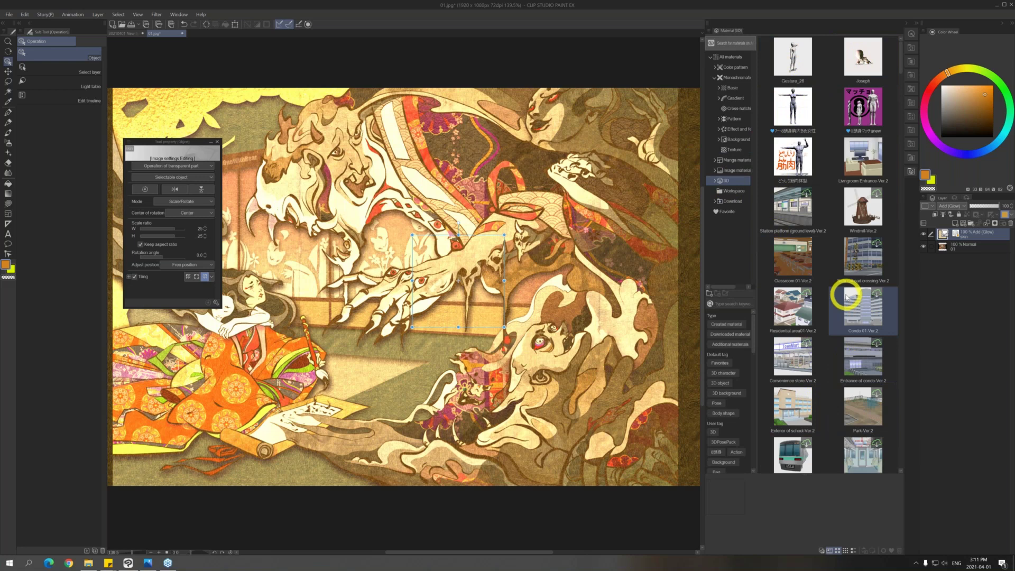
pyautogui.click(214, 142)
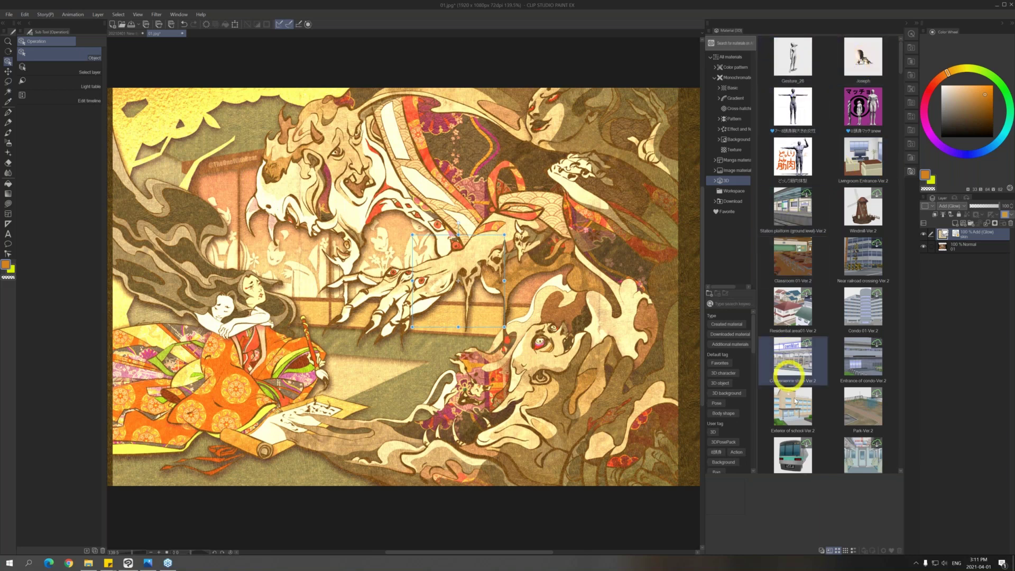
pyautogui.click(917, 23)
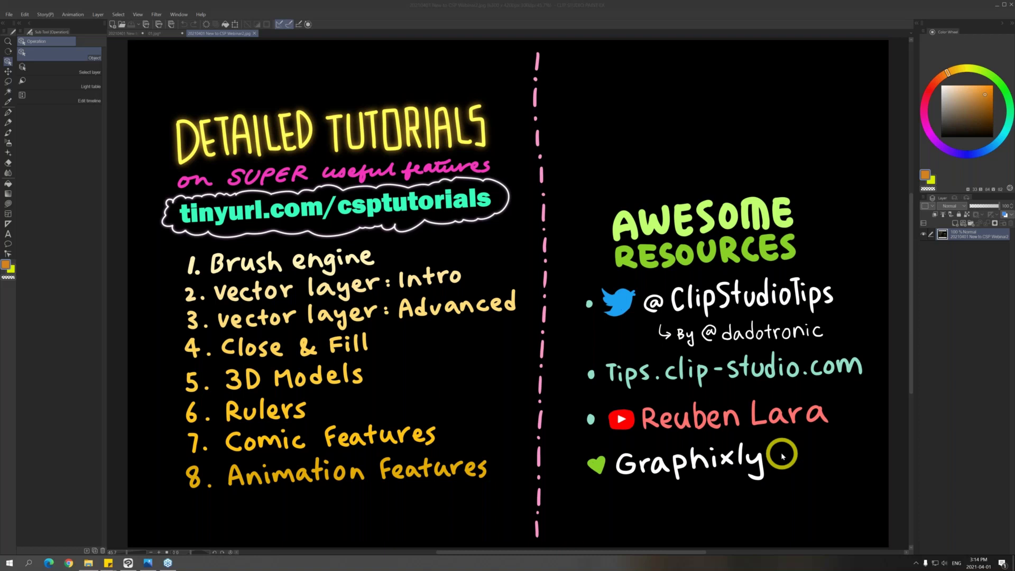
# Choose the TOWB pen brushes and create a new 8.50 × 11.00 in, 300 dpi color illustration with white paper
pyautogui.press('p')
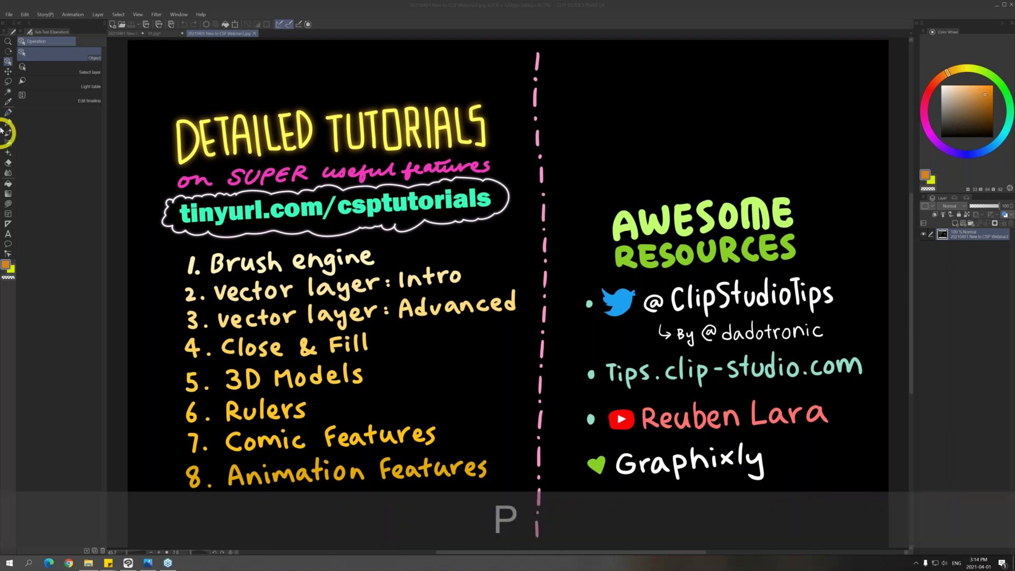
pyautogui.press('p')
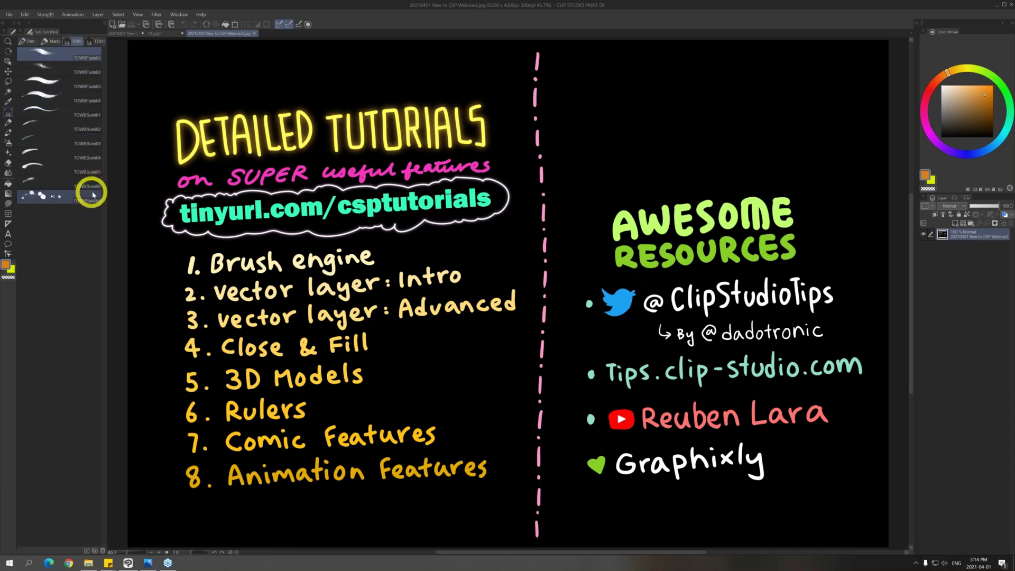
pyautogui.click(170, 33)
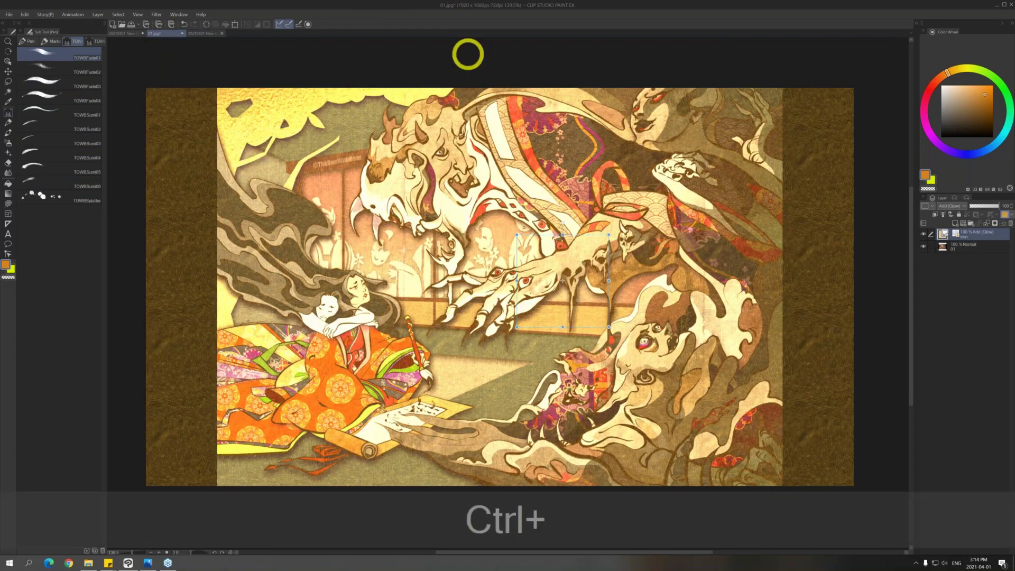
pyautogui.hotkey('ctrl', 'n')
pyautogui.click(467, 324)
pyautogui.moveTo(434, 164); pyautogui.dragTo(415, 118)
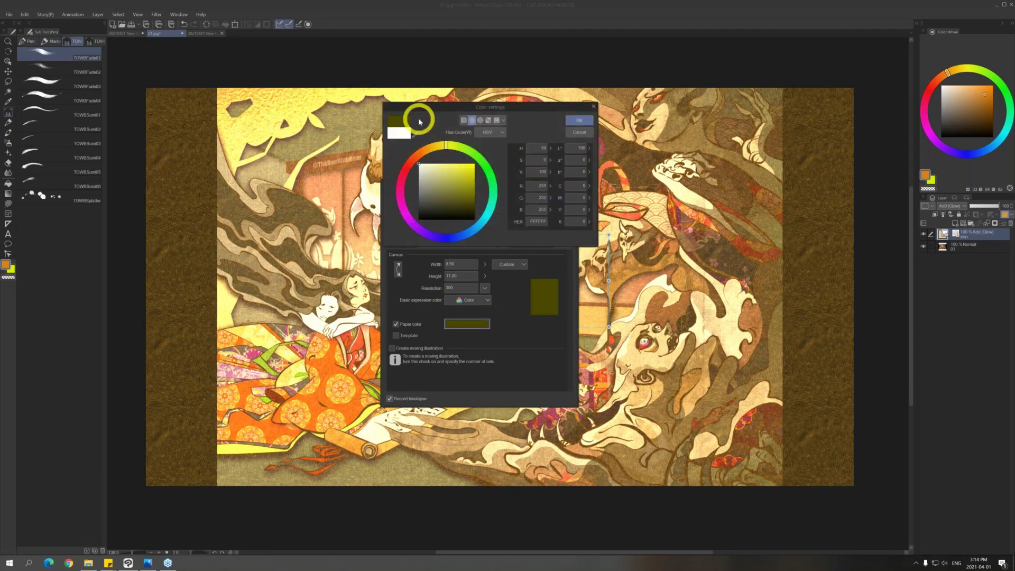
pyautogui.click(580, 118)
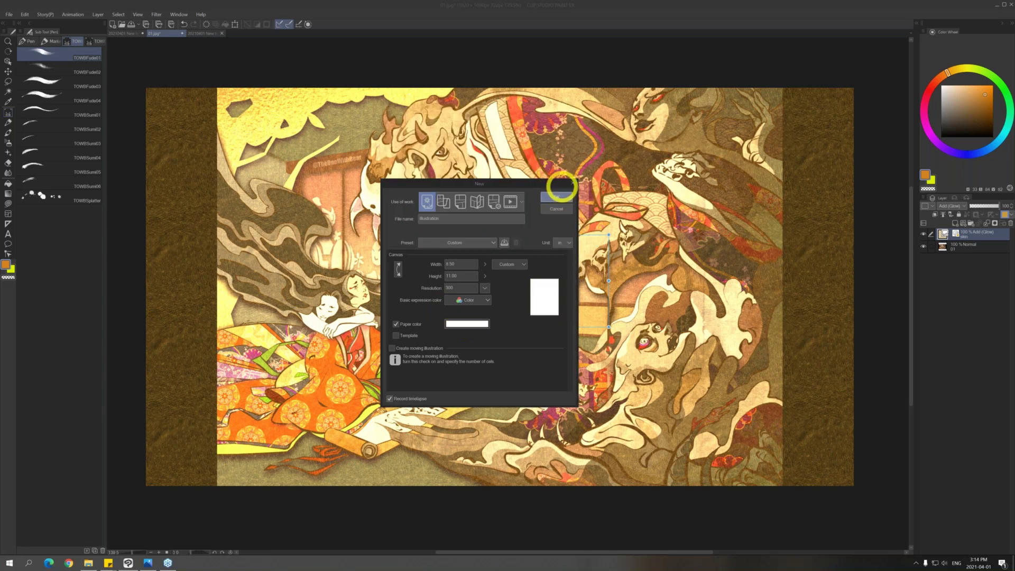
pyautogui.click(556, 196)
# Set the drawing color to black and paint two test strokes near the page's upper part with TOWBFude01
pyautogui.click(941, 137)
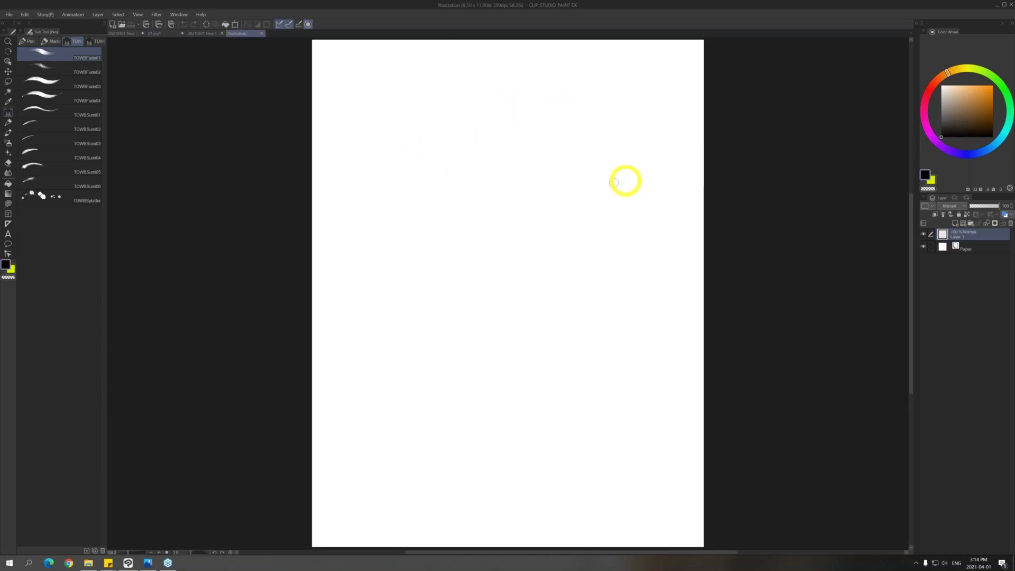
pyautogui.moveTo(456, 77); pyautogui.dragTo(388, 206)
pyautogui.moveTo(481, 140)
pyautogui.mouseDown()
pyautogui.moveTo(460, 188)
pyautogui.moveTo(497, 195)
pyautogui.moveTo(536, 162)
pyautogui.moveTo(560, 194)
pyautogui.moveTo(622, 219)
pyautogui.mouseUp()
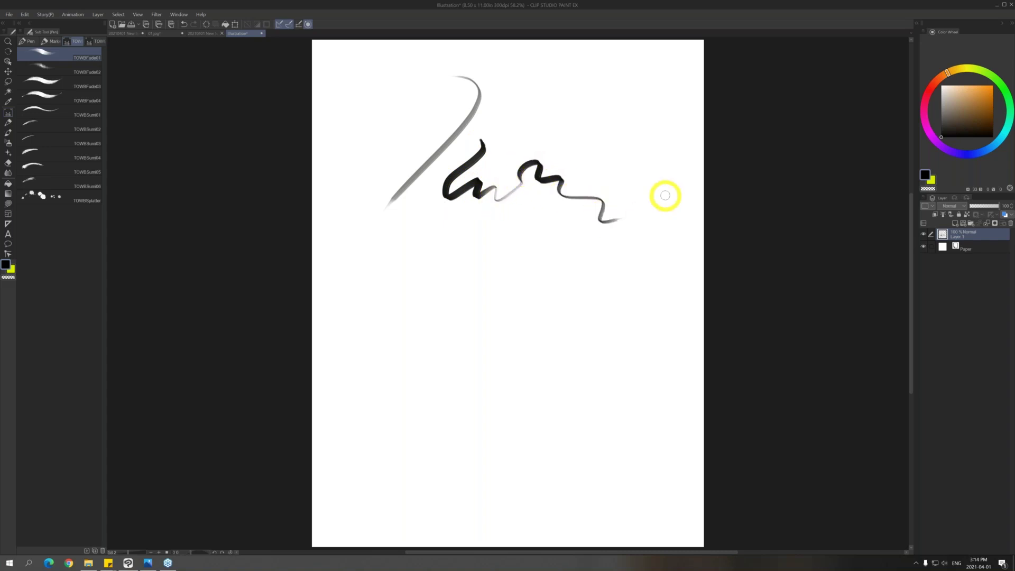
# Test the TOWBSumi01 brush below the first strokes with a small mark, then with larger strokes at an increased brush size
pyautogui.click(81, 107)
pyautogui.moveTo(433, 250); pyautogui.dragTo(468, 220)
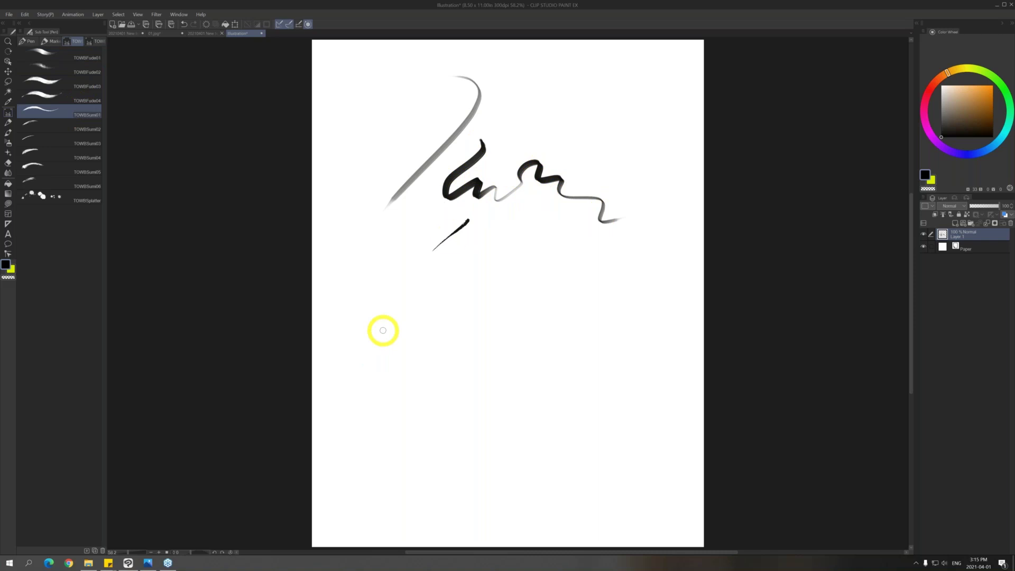
pyautogui.press(']')
pyautogui.press(']')
pyautogui.press(']')
pyautogui.press(']')
pyautogui.press(']')
pyautogui.press(']')
pyautogui.press(']')
pyautogui.press(']')
pyautogui.press(']')
pyautogui.moveTo(510, 215); pyautogui.dragTo(400, 326)
pyautogui.moveTo(433, 291)
pyautogui.mouseDown()
pyautogui.moveTo(508, 274)
pyautogui.moveTo(569, 276)
pyautogui.mouseUp()
# Paint a broad dry stroke with an enlarged TOWBSumi02 brush, and return to the detailed tutorials and resources image
pyautogui.click(84, 125)
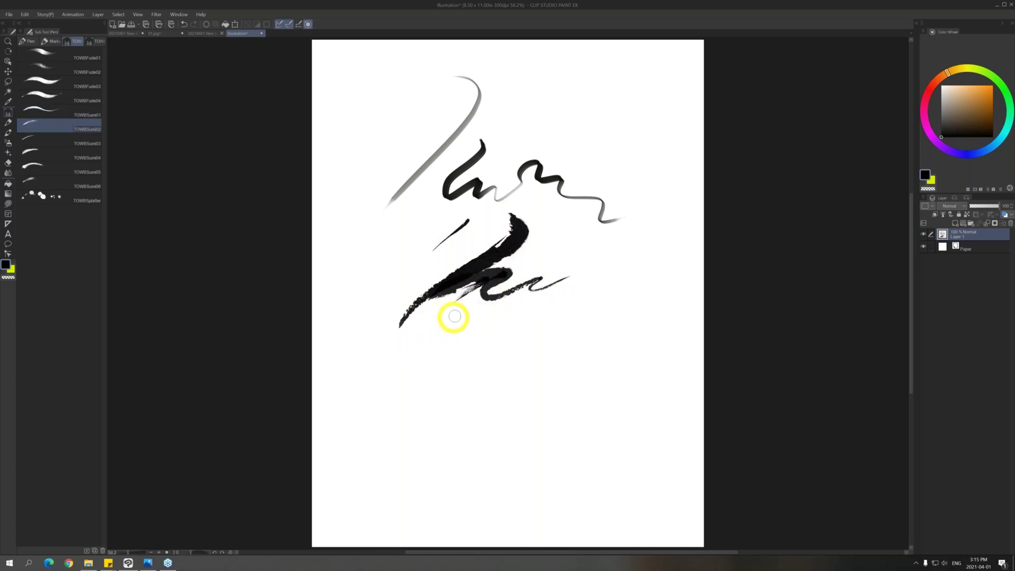
pyautogui.press(']')
pyautogui.press(']')
pyautogui.press(']')
pyautogui.press(']')
pyautogui.press(']')
pyautogui.press(']')
pyautogui.press(']')
pyautogui.press(']')
pyautogui.moveTo(433, 331)
pyautogui.mouseDown()
pyautogui.moveTo(538, 291)
pyautogui.moveTo(627, 283)
pyautogui.mouseUp()
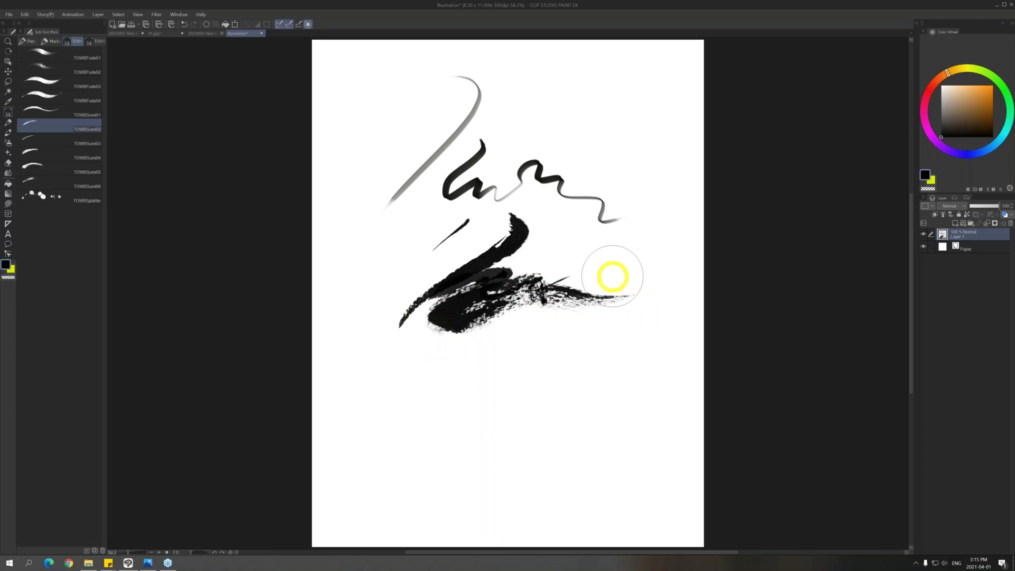
pyautogui.click(201, 34)
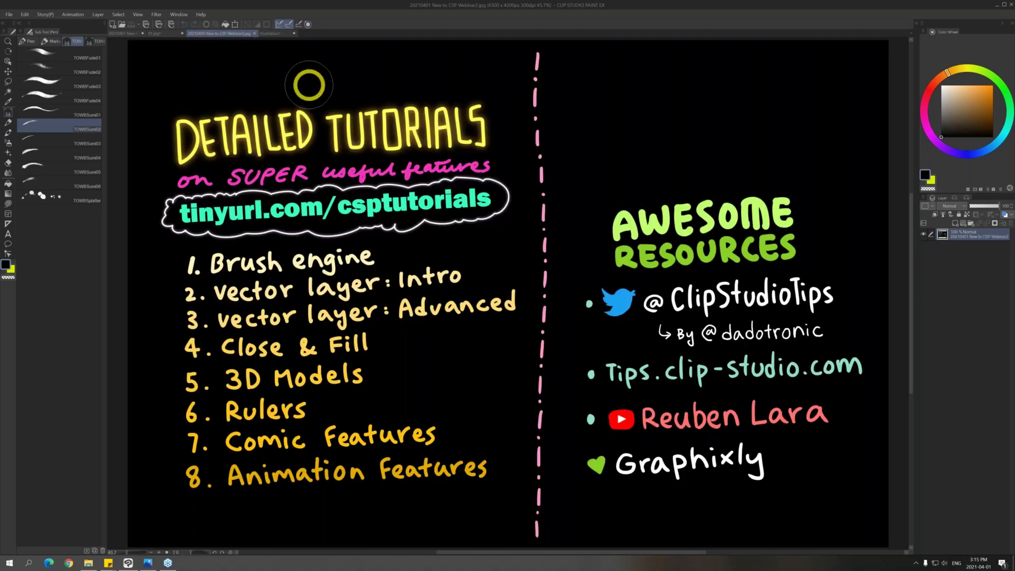